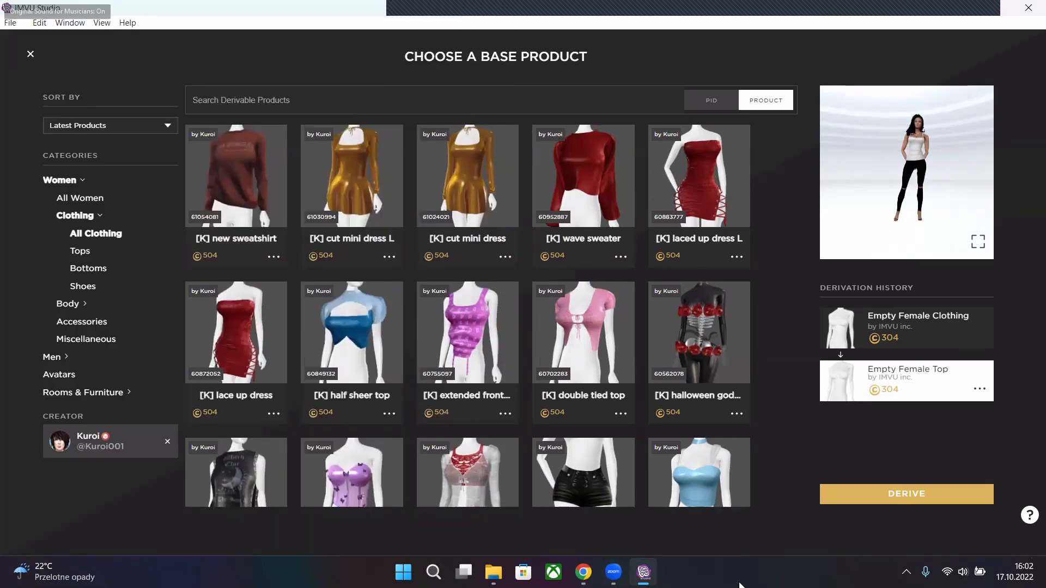
# - Close the base product chooser and look through the published products
pyautogui.click(740, 585)
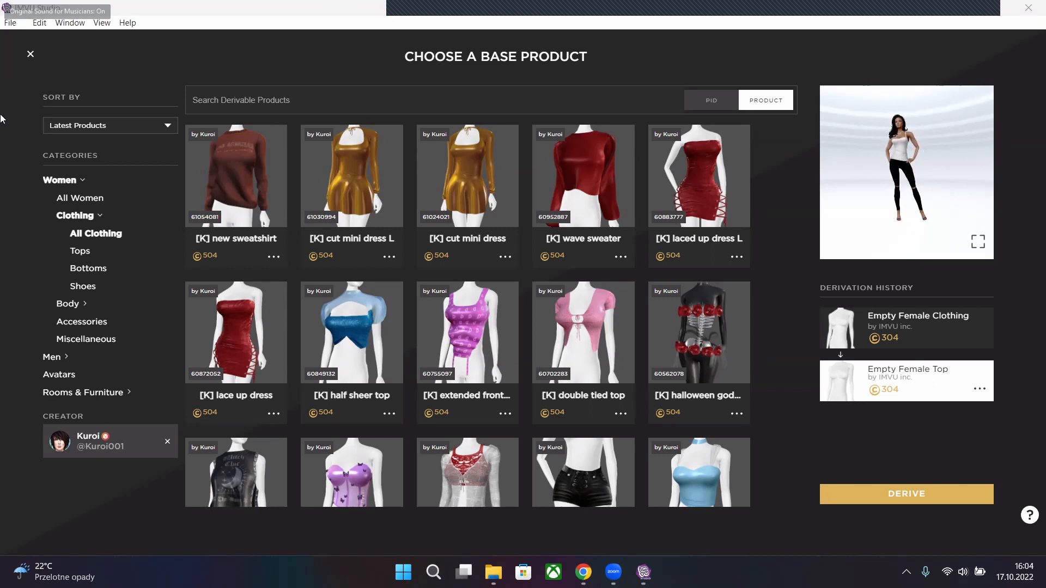
pyautogui.click(30, 56)
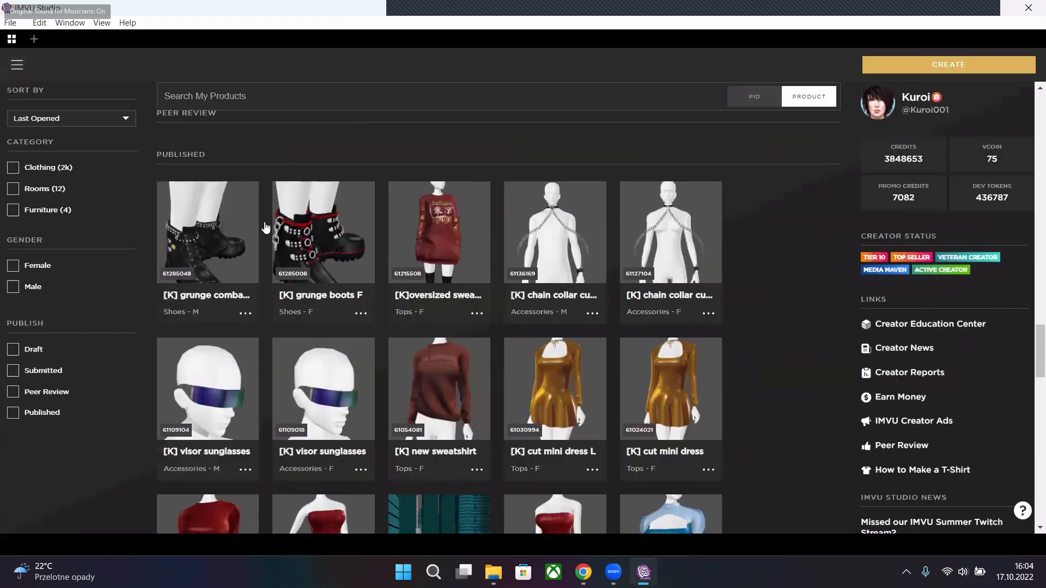
pyautogui.scroll(-5, 432, 423)
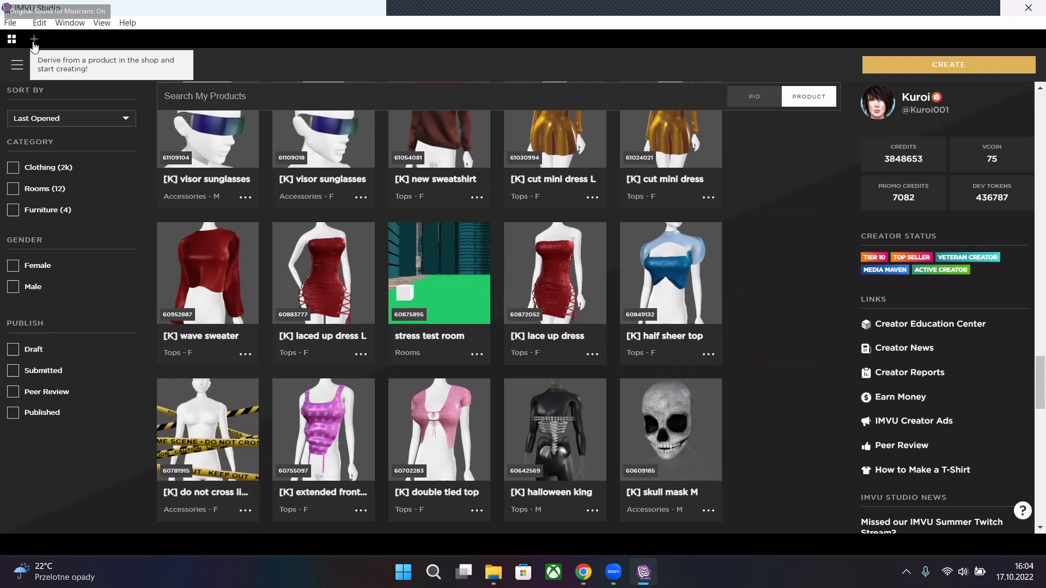
# - Open the base product chooser and filter the derivable women's clothing by the creator Kuroi001
pyautogui.click(34, 40)
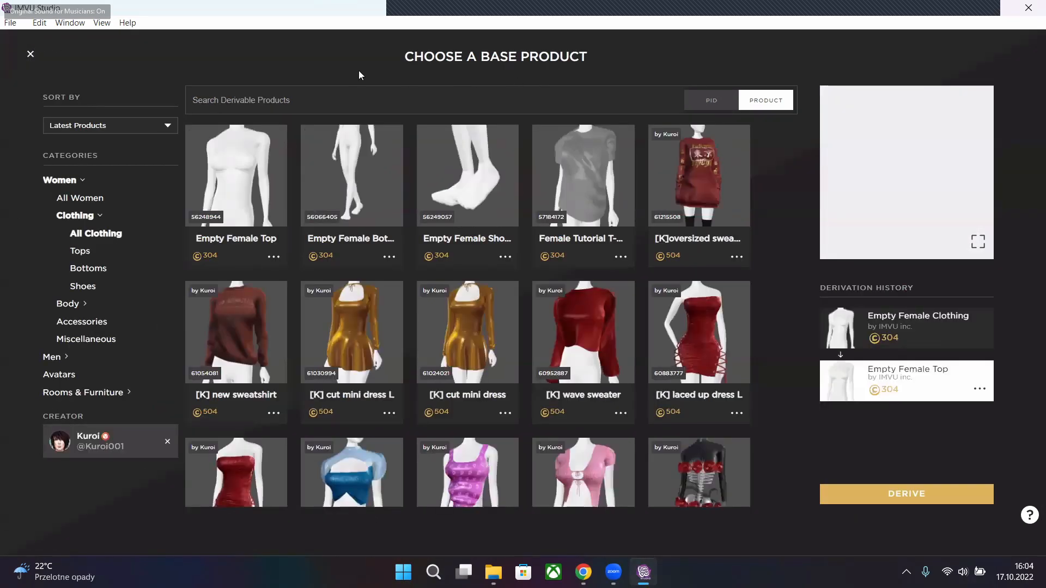
pyautogui.click(167, 444)
pyautogui.click(84, 434)
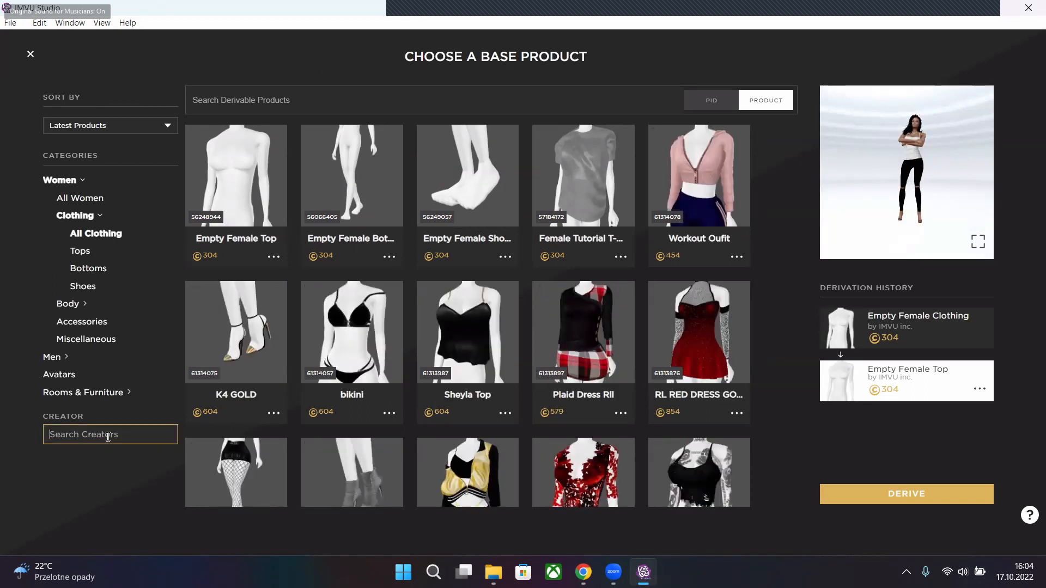
pyautogui.write('Kuroi001')
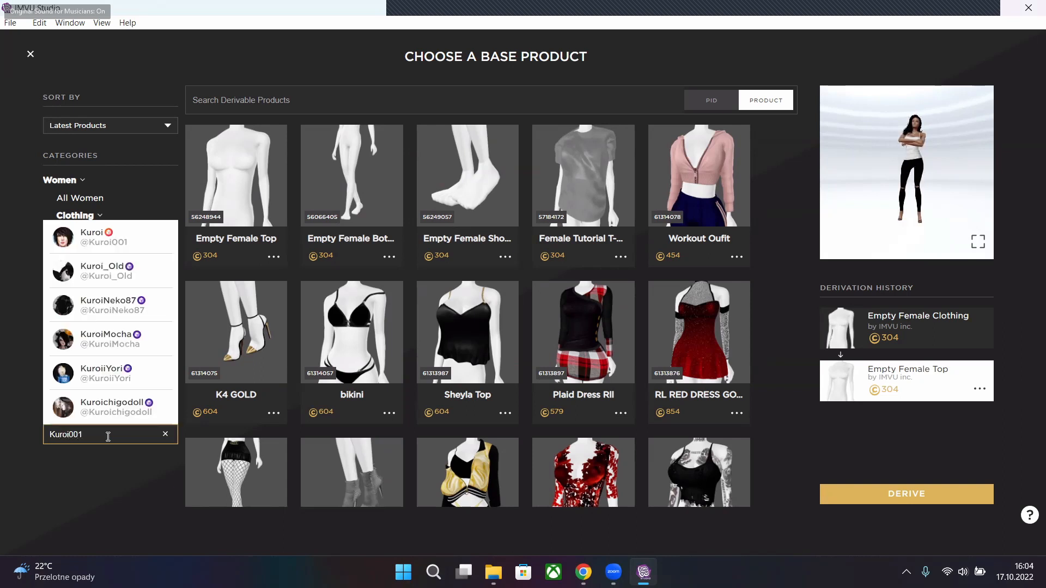
pyautogui.click(118, 240)
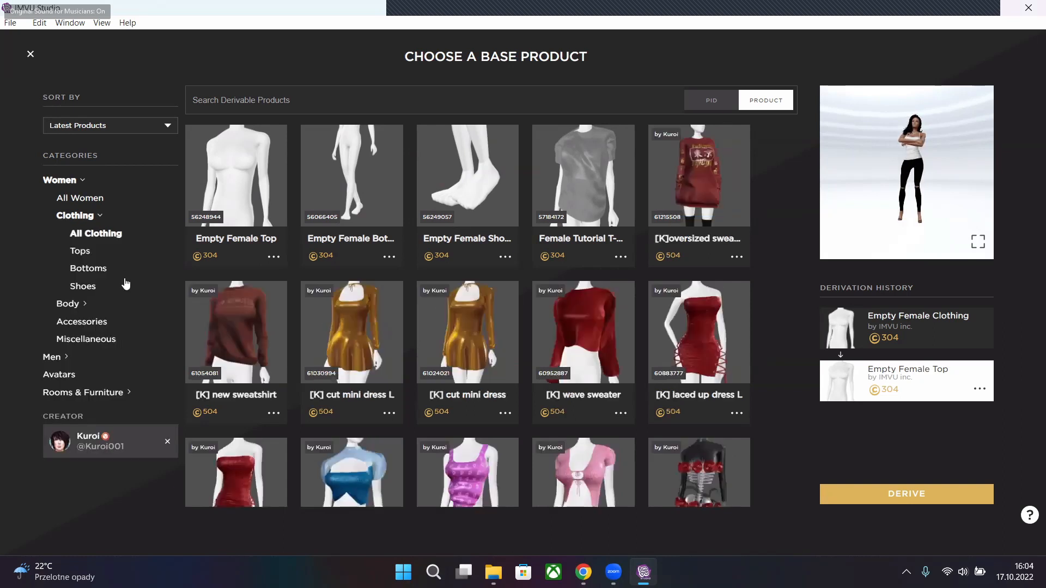
# - Find the [K] flo top among the creator's products and derive a new product from it
pyautogui.scroll(-5, 668, 207)
pyautogui.scroll(-11, 668, 207)
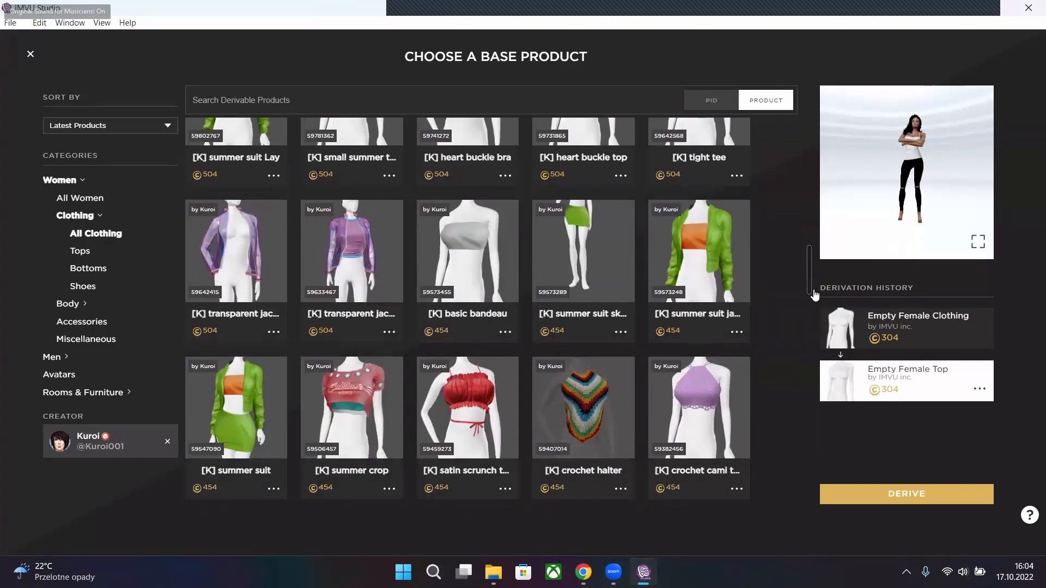
pyautogui.moveTo(812, 273); pyautogui.dragTo(810, 211)
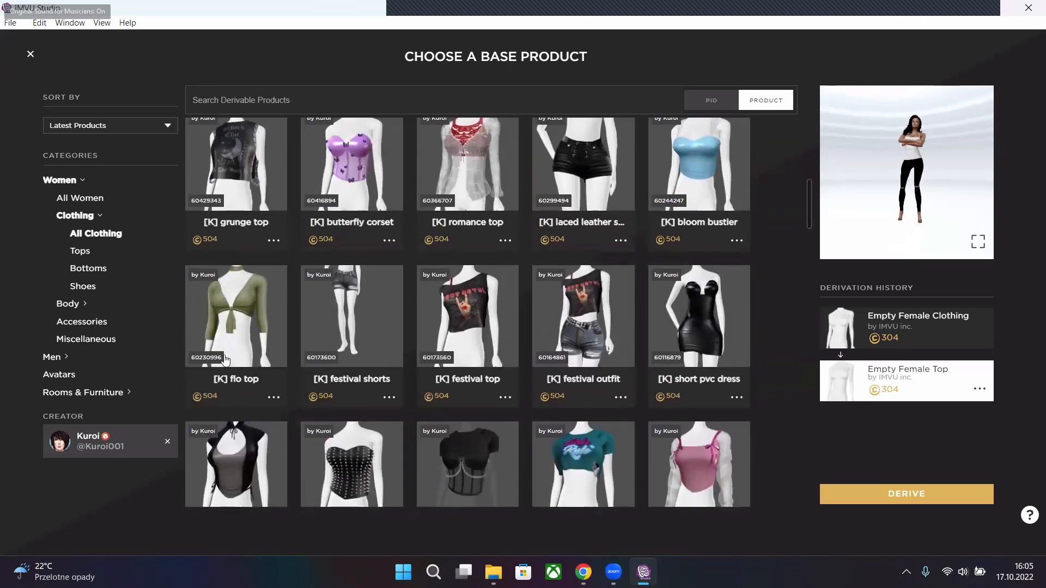
pyautogui.click(247, 309)
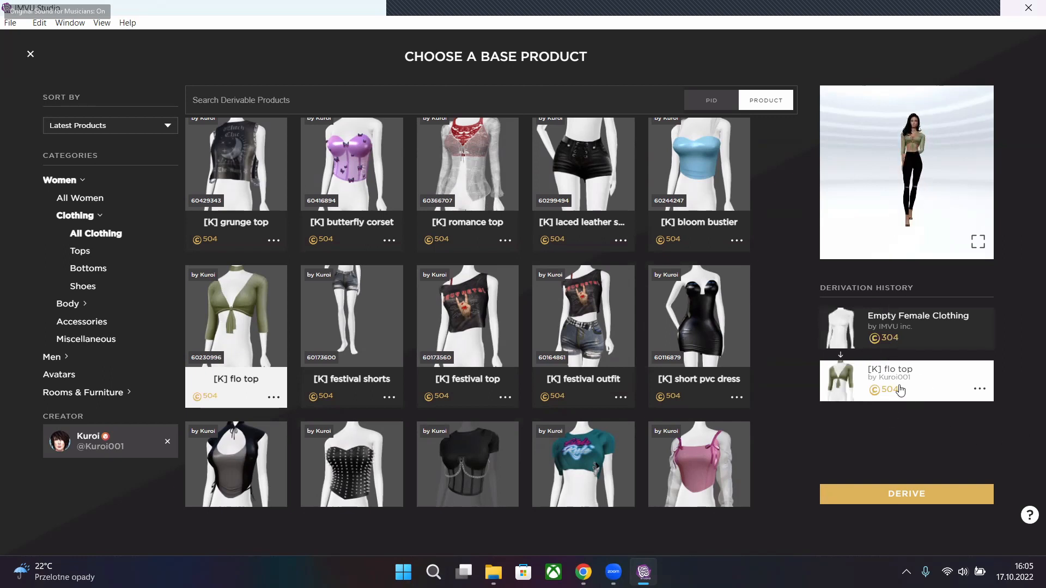
pyautogui.click(924, 494)
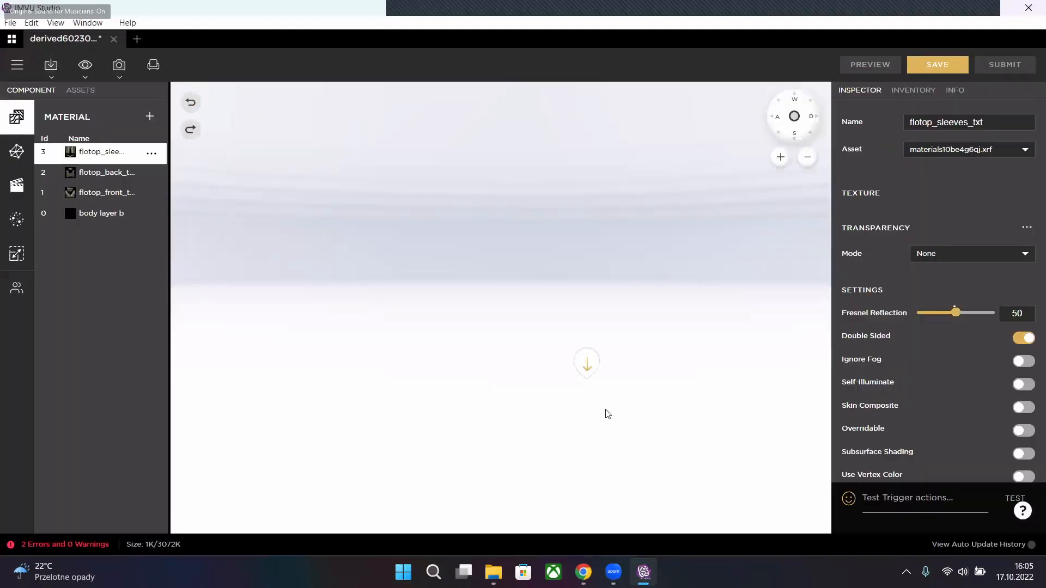
# - Filter the inventory to Looks, dress the avatar in the look At_210505_183549 and close the filters
pyautogui.click(913, 90)
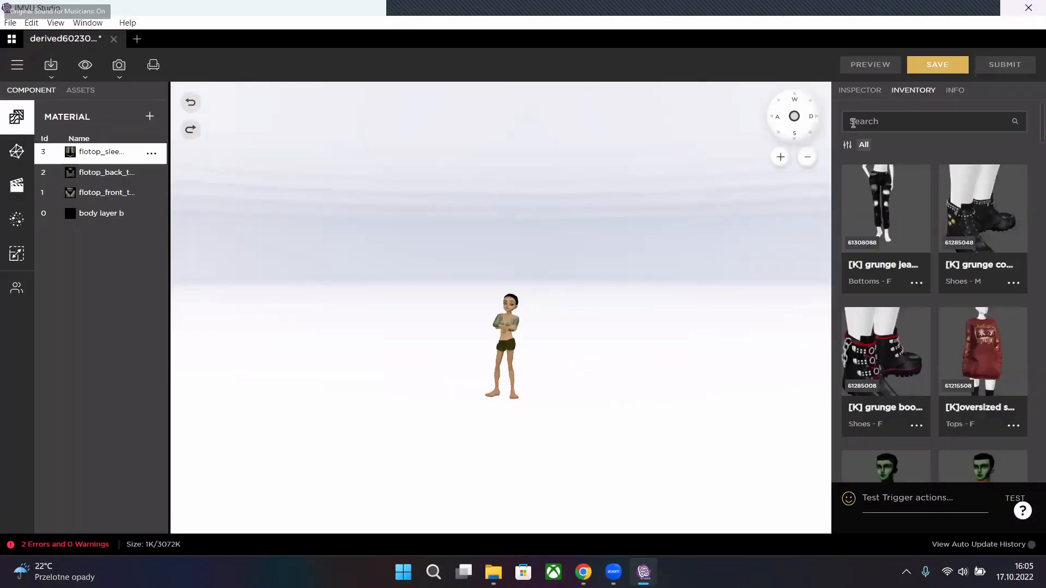
pyautogui.click(848, 146)
pyautogui.click(675, 326)
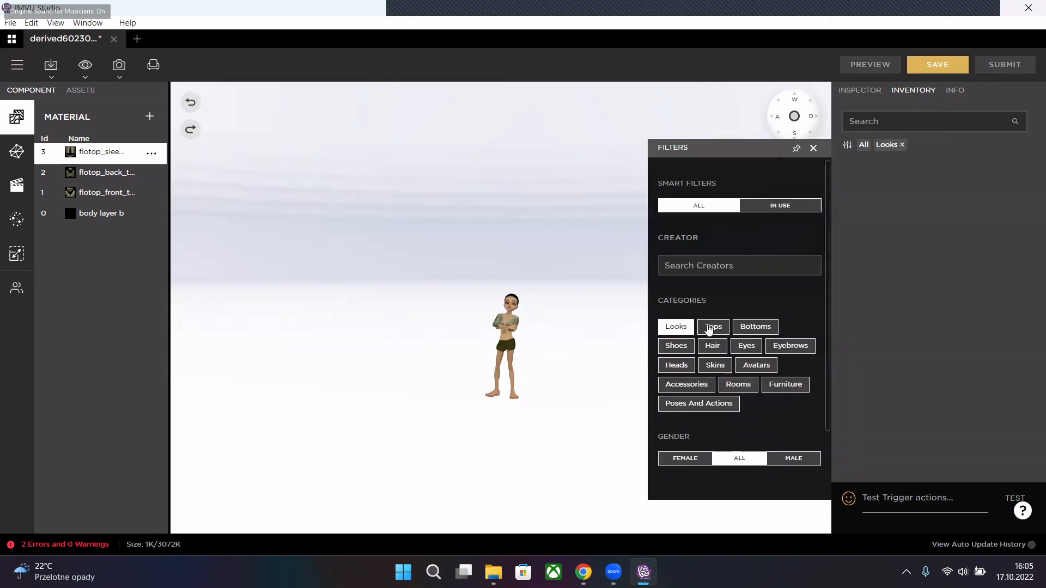
pyautogui.scroll(-3, 898, 256)
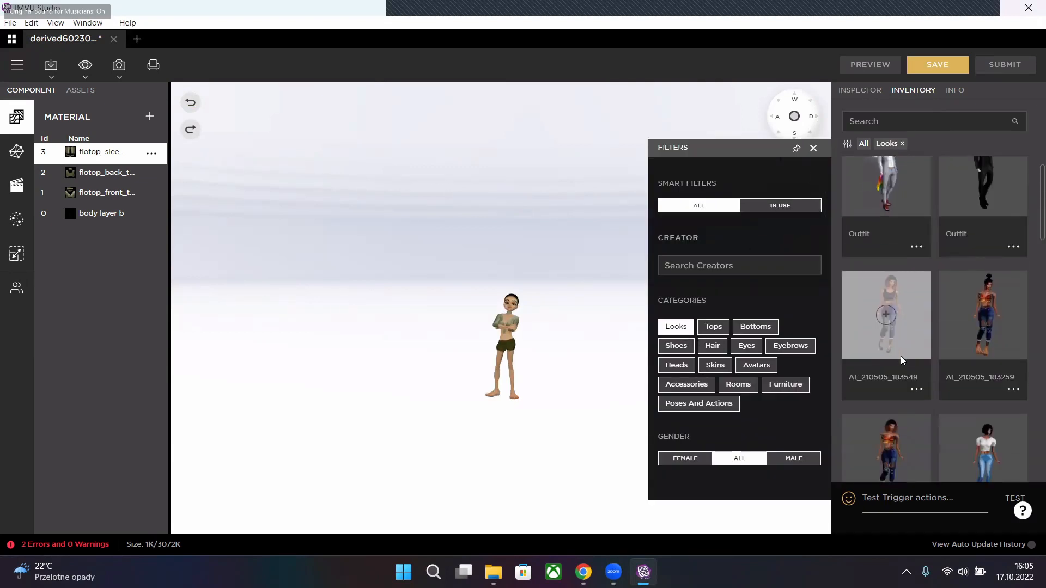
pyautogui.click(888, 230)
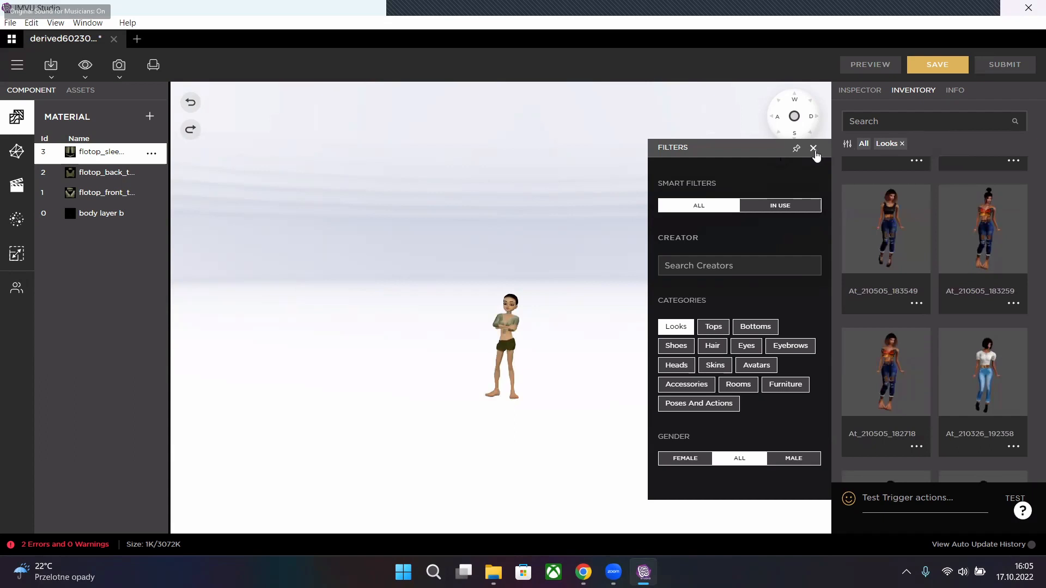
pyautogui.click(813, 148)
# - Examine the flo top up close on the dressed avatar, including its sleeves and front tie
pyautogui.scroll(3, 559, 369)
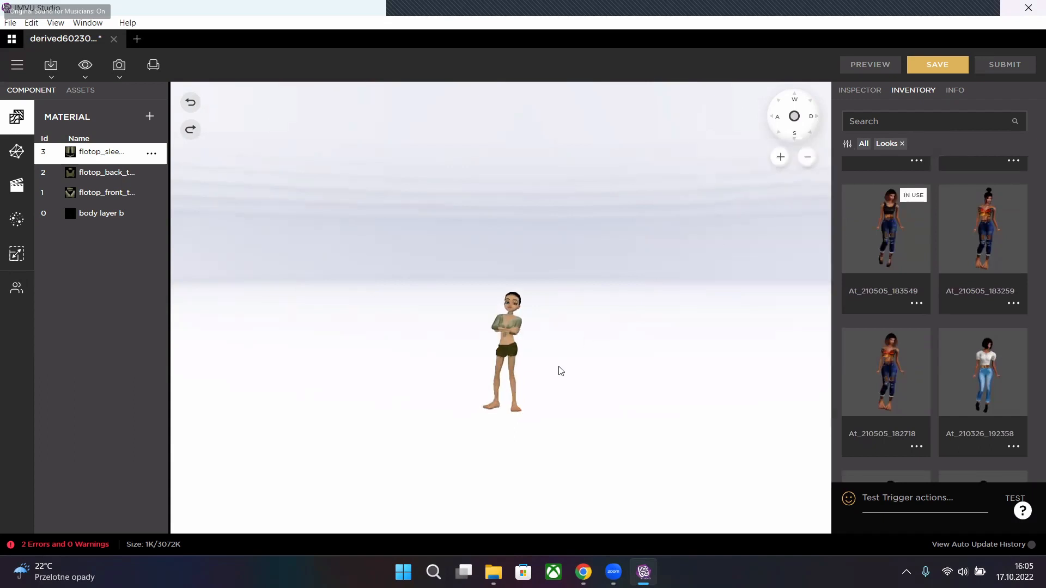
pyautogui.scroll(5, 588, 403)
pyautogui.scroll(-3, 591, 390)
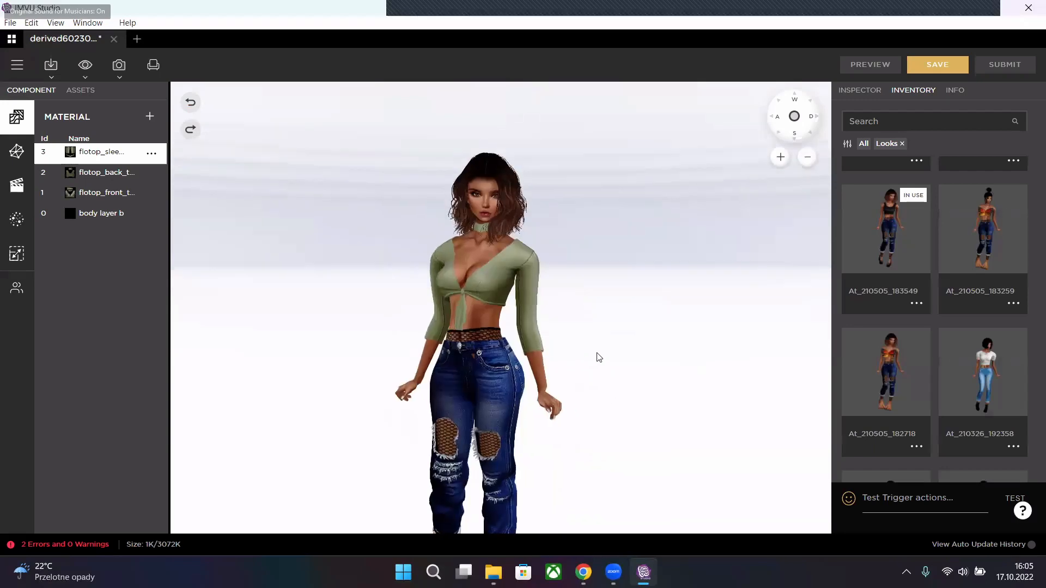
pyautogui.scroll(4, 608, 361)
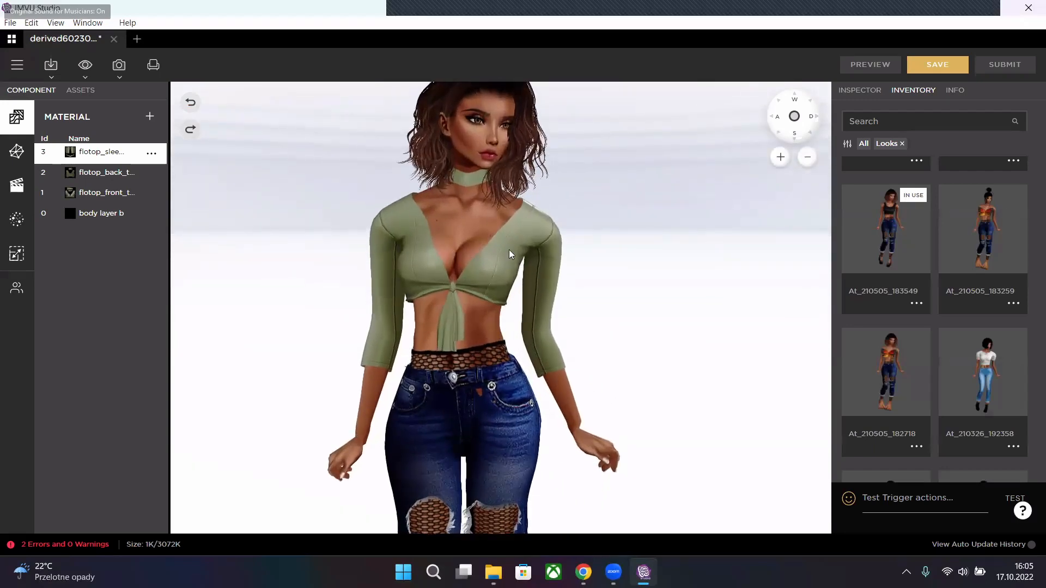
pyautogui.moveTo(646, 277)
pyautogui.mouseDown()
pyautogui.moveTo(393, 276)
pyautogui.moveTo(652, 273)
pyautogui.mouseUp()
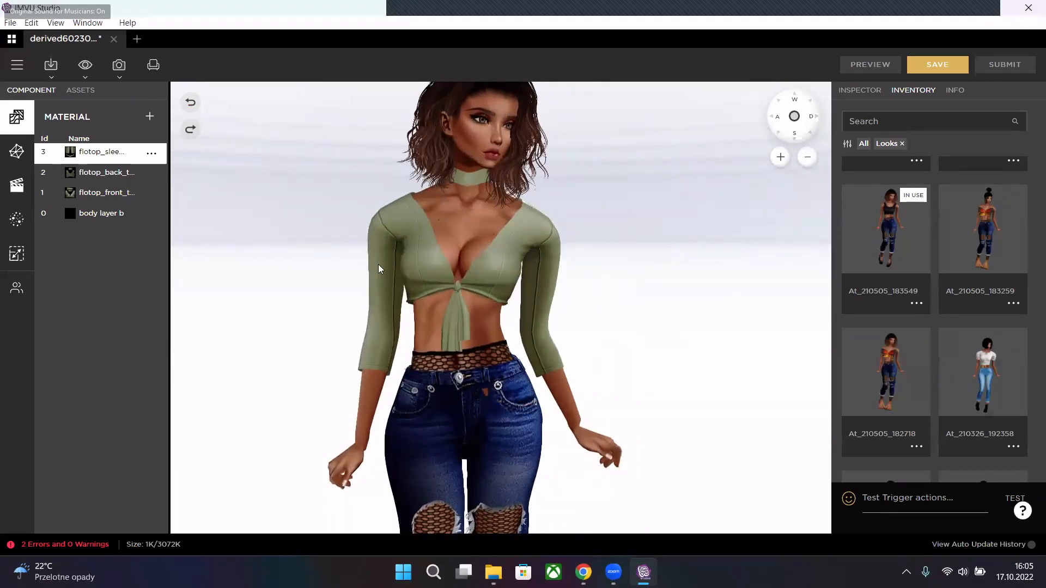
pyautogui.scroll(-2, 624, 311)
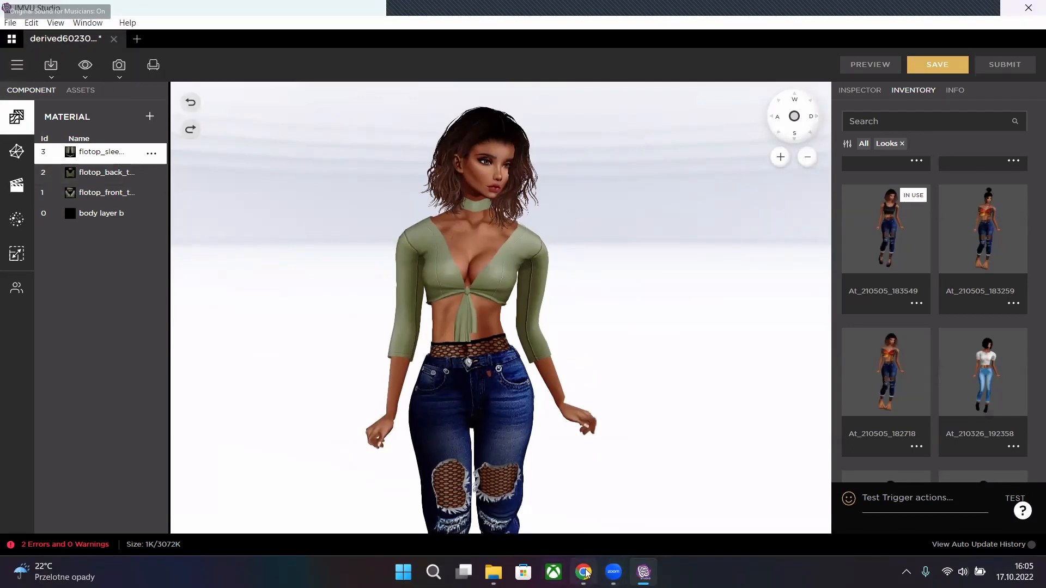
# - Switch to Chrome and view the flo top's shop page and the catalog list of Kuroi001's products
pyautogui.moveTo(584, 573)
pyautogui.click(648, 500)
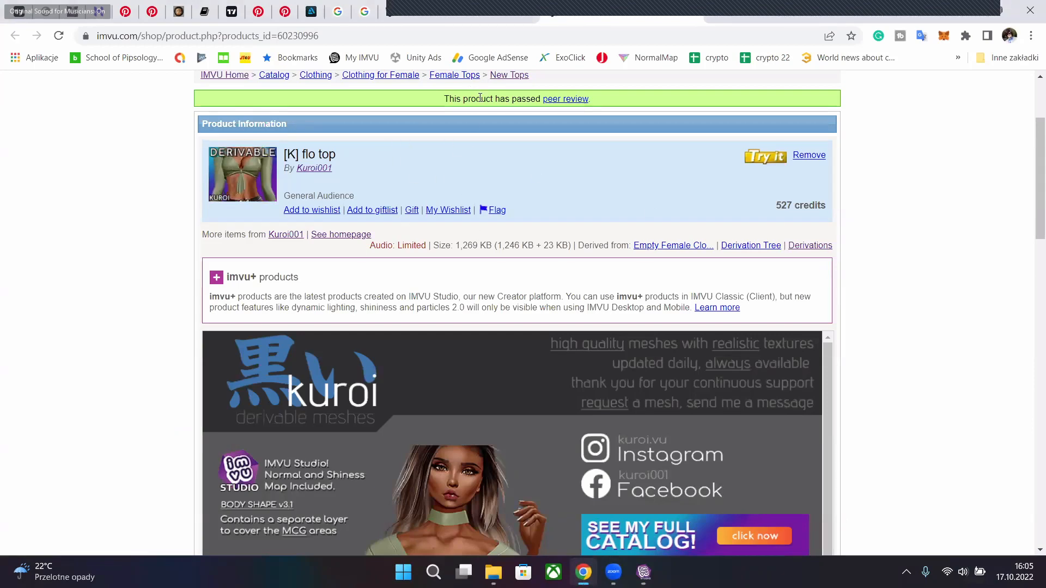
pyautogui.click(463, 19)
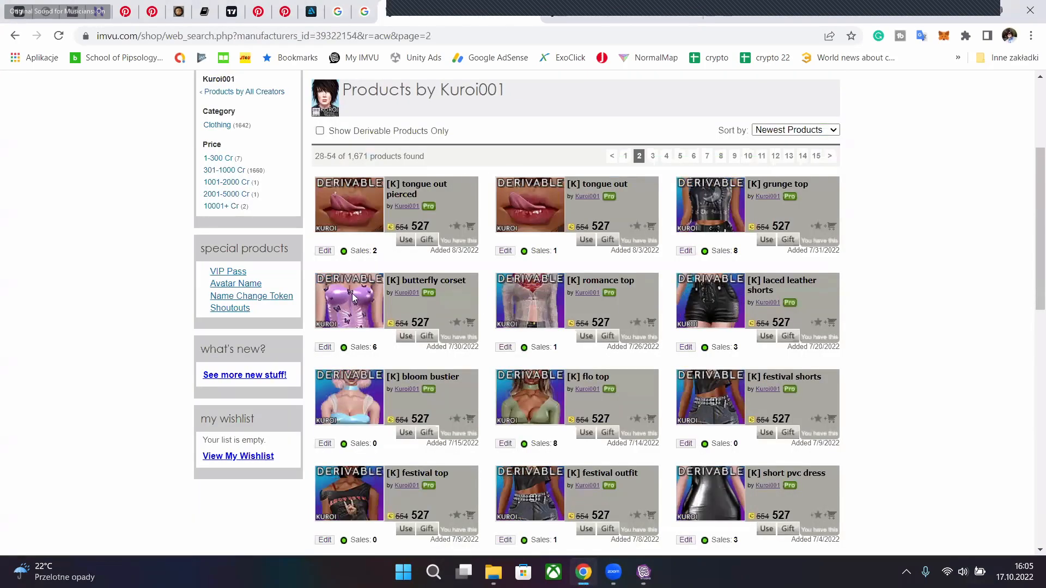
# - Return to IMVU Studio, start choosing another base product and select the [K] flo top
pyautogui.click(643, 572)
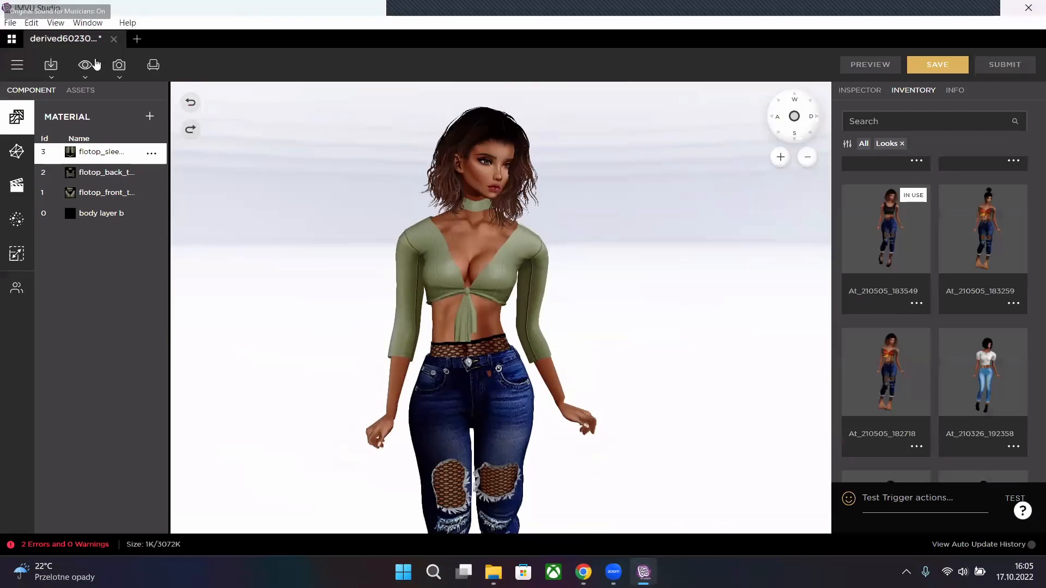
pyautogui.click(10, 40)
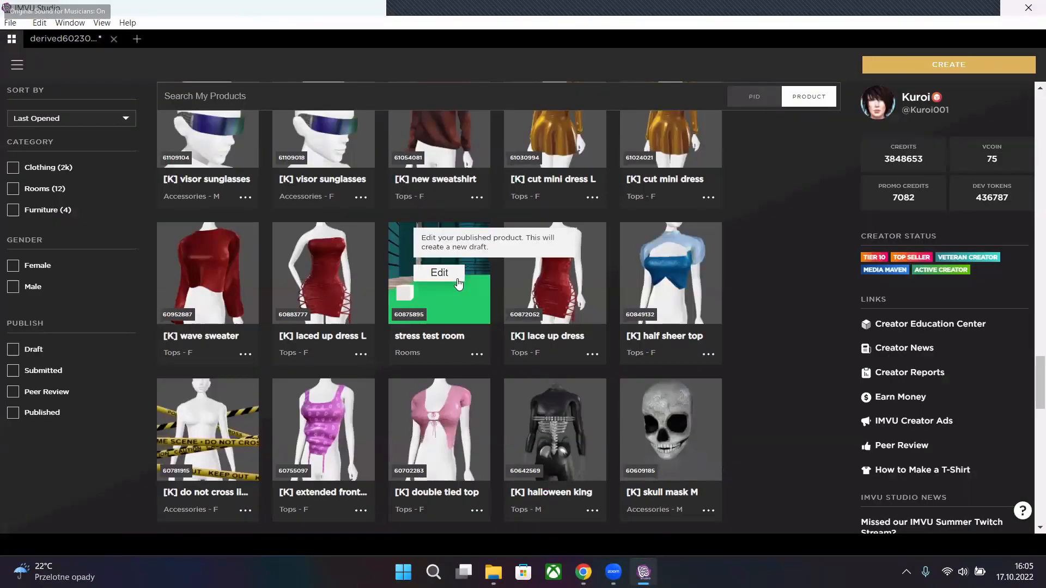
pyautogui.scroll(-15, 444, 310)
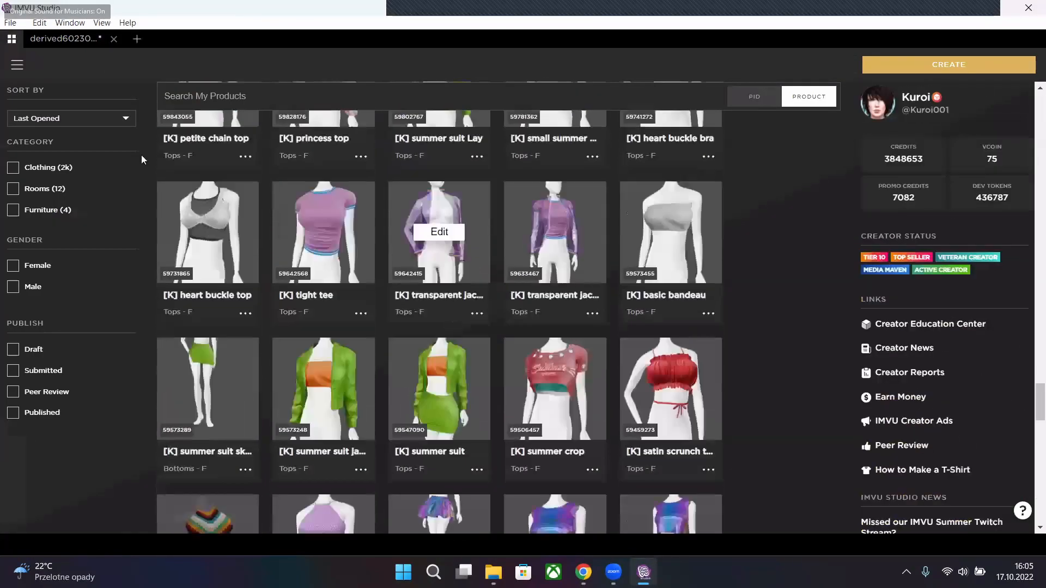
pyautogui.click(137, 39)
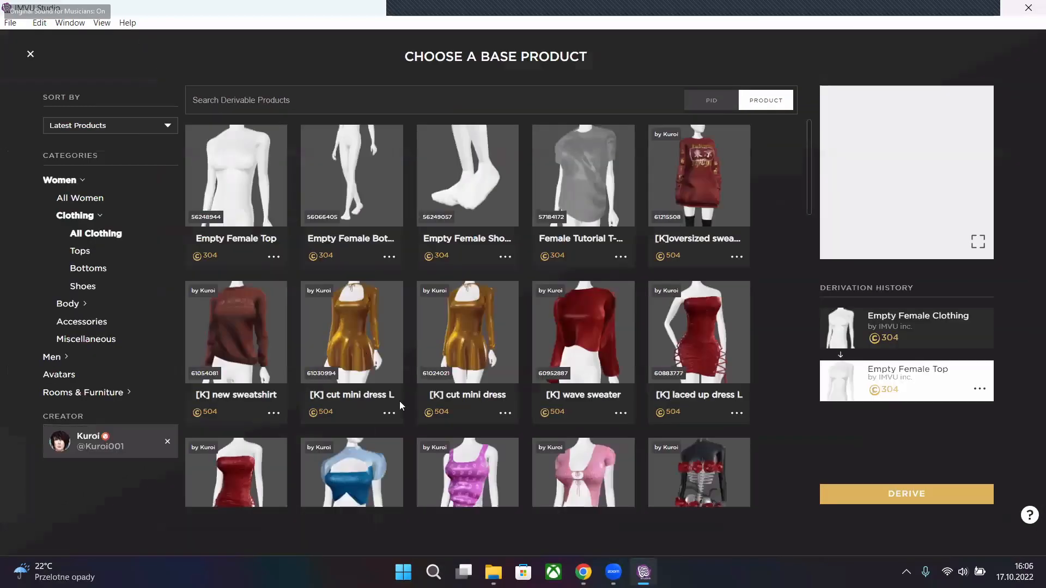
pyautogui.scroll(-3, 402, 395)
pyautogui.scroll(-10, 334, 304)
pyautogui.scroll(4, 258, 300)
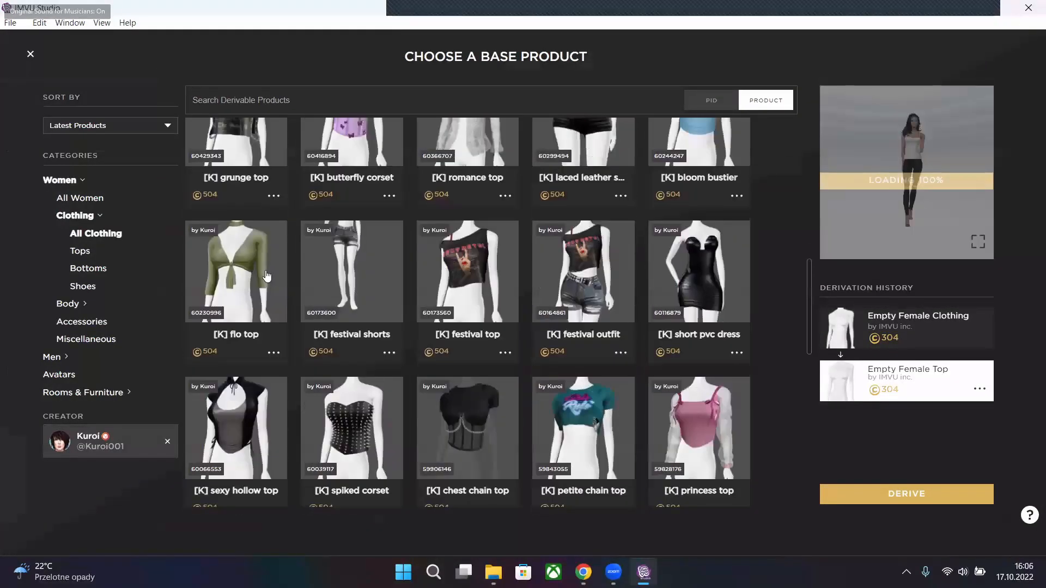
pyautogui.click(259, 300)
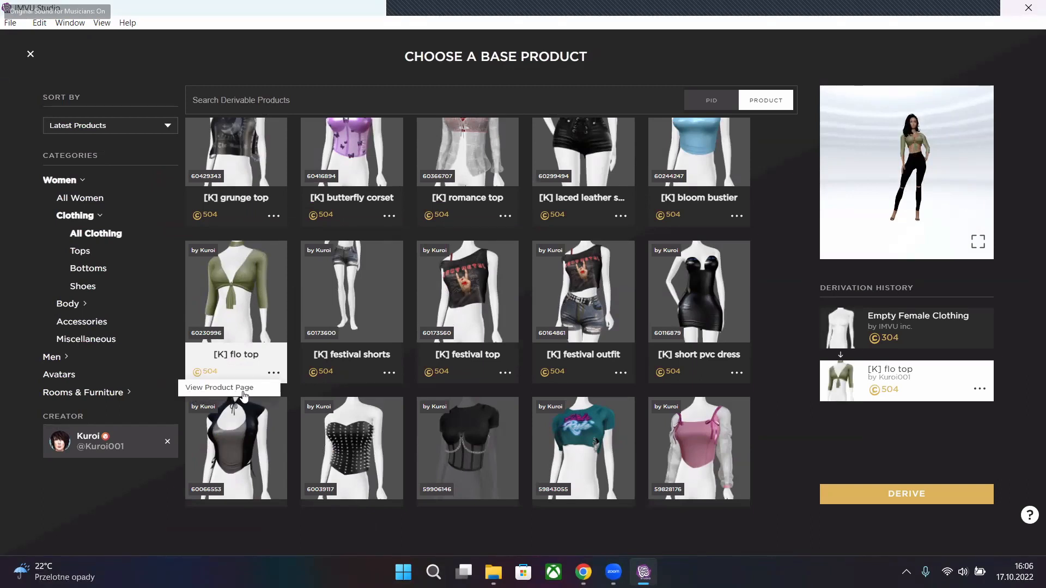
# - Open the [K] flo top's product page from its entry in the base product list
pyautogui.click(124, 505)
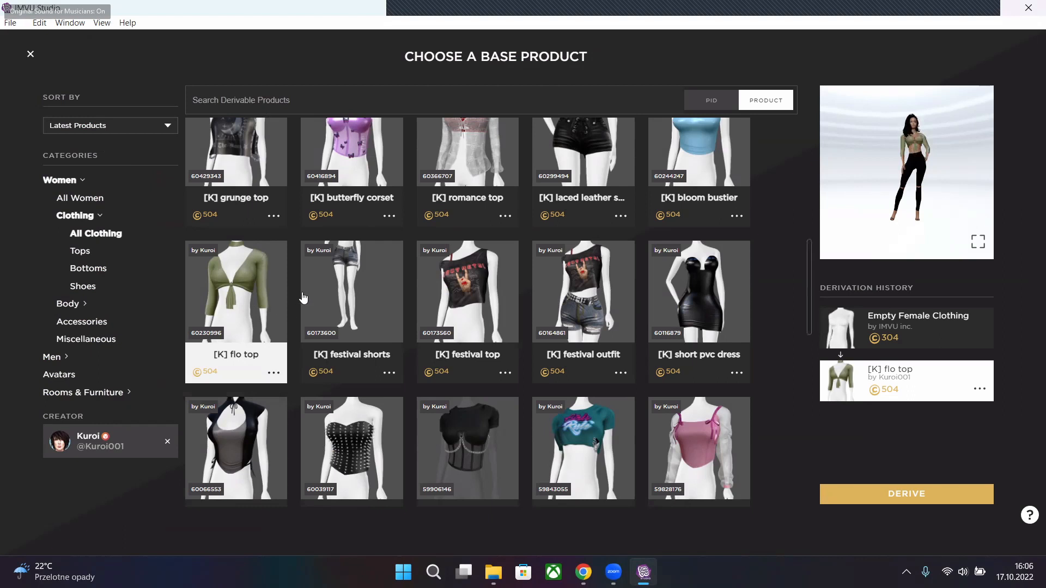
pyautogui.click(273, 375)
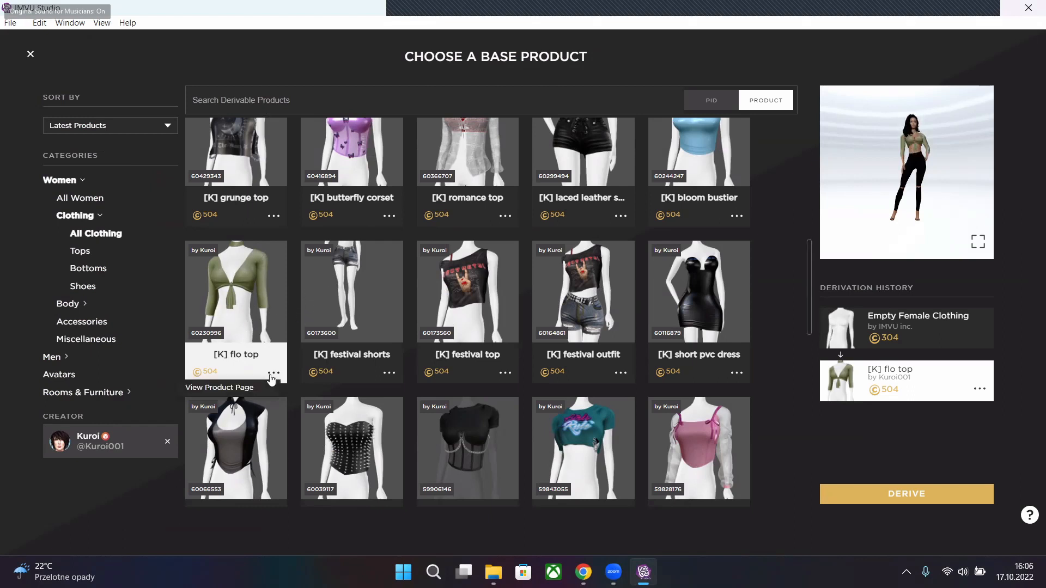
pyautogui.click(223, 387)
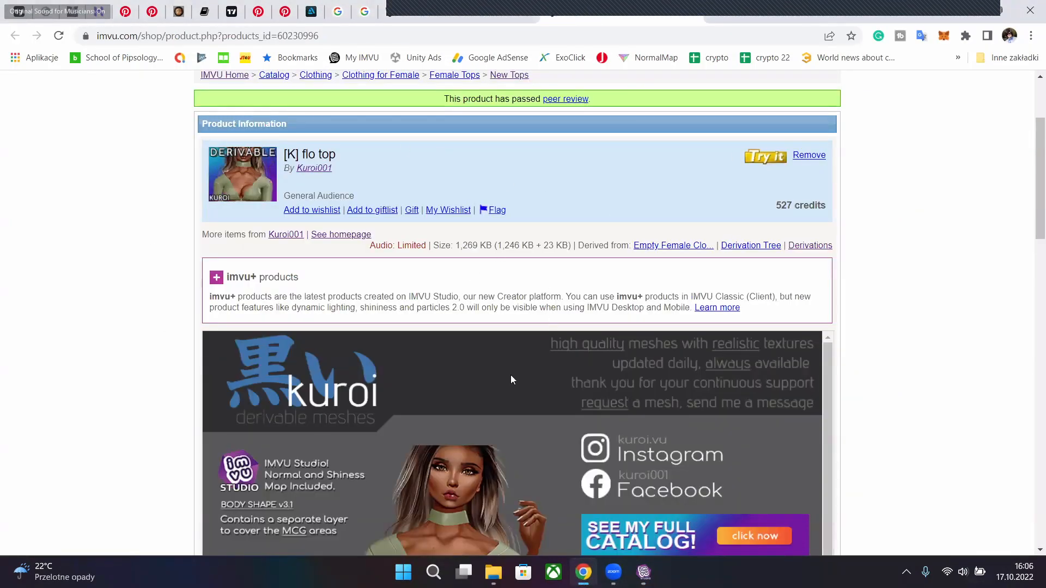
# - Go back to the shop list of Kuroi001's products and locate the [K] flo top in it
pyautogui.moveTo(642, 576)
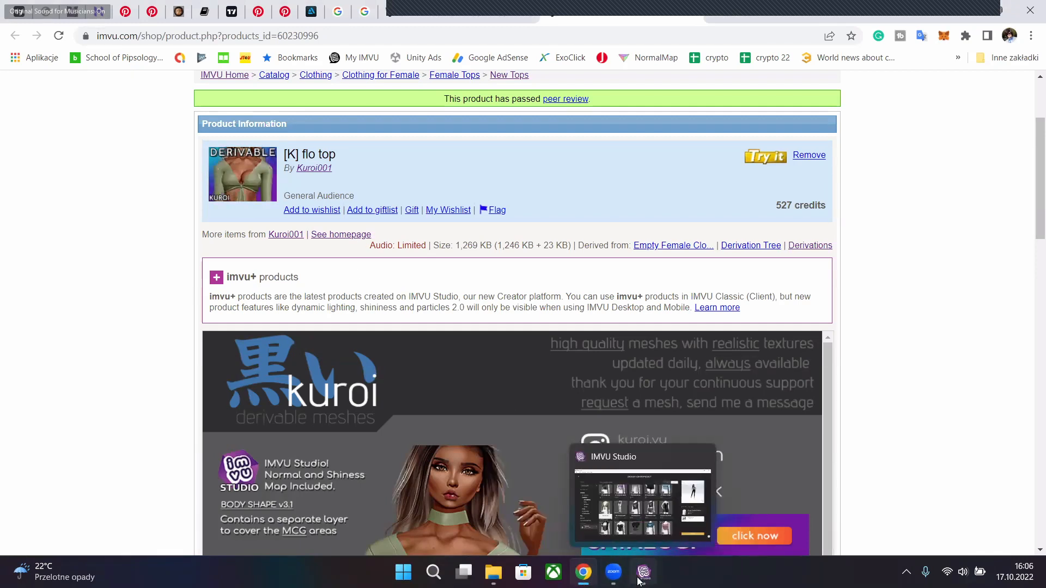
pyautogui.click(480, 7)
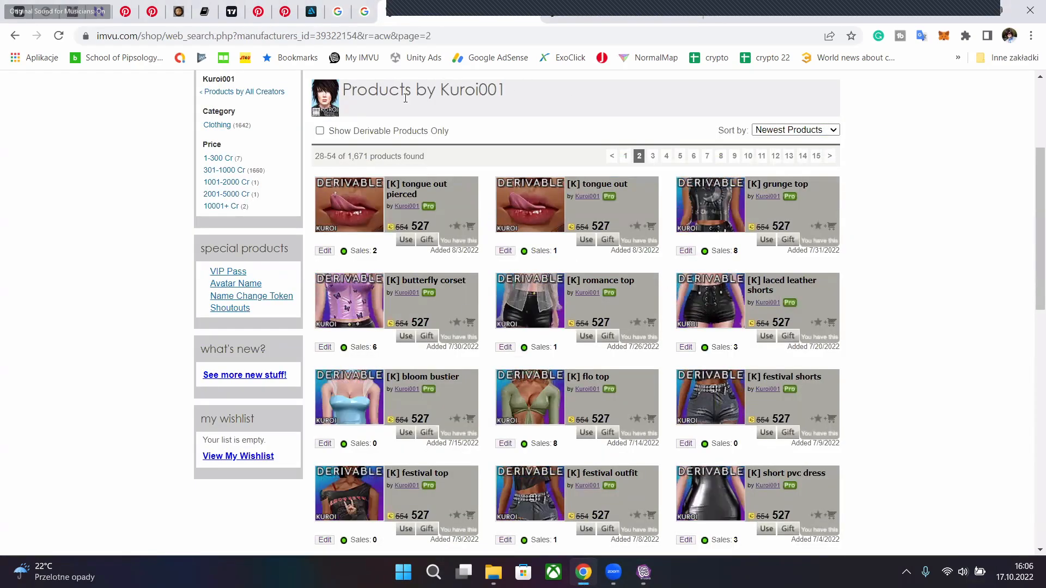
pyautogui.scroll(-2, 697, 203)
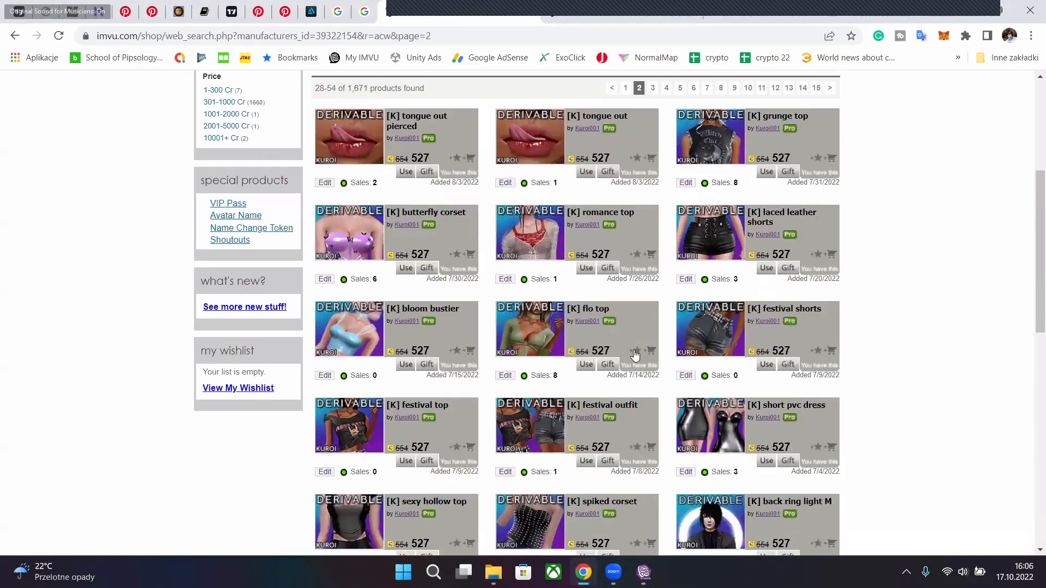
pyautogui.scroll(2, 616, 323)
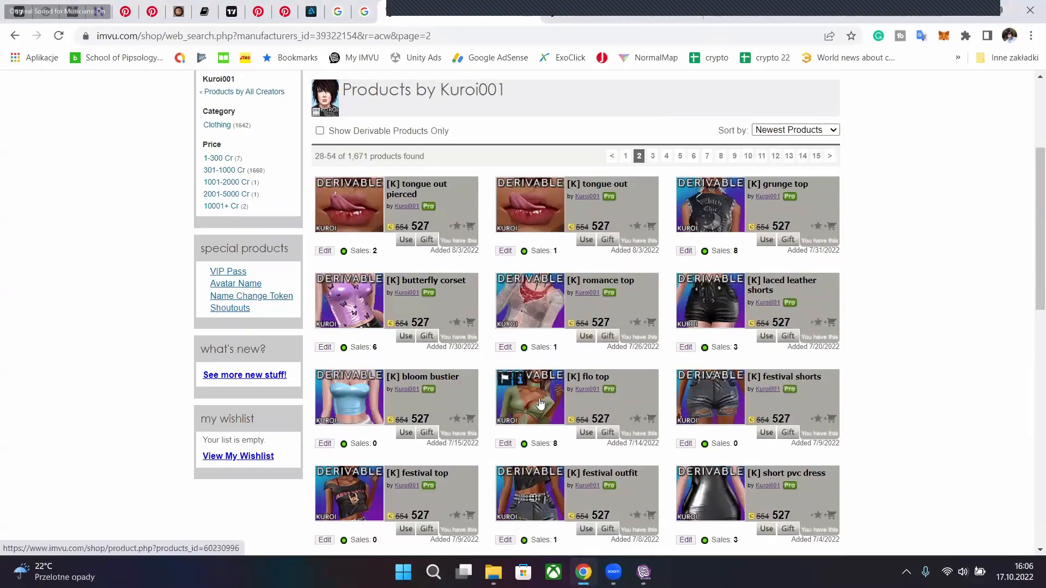
# - Show the [K] flo top's product page and highlight the product ID in its web address
pyautogui.click(551, 12)
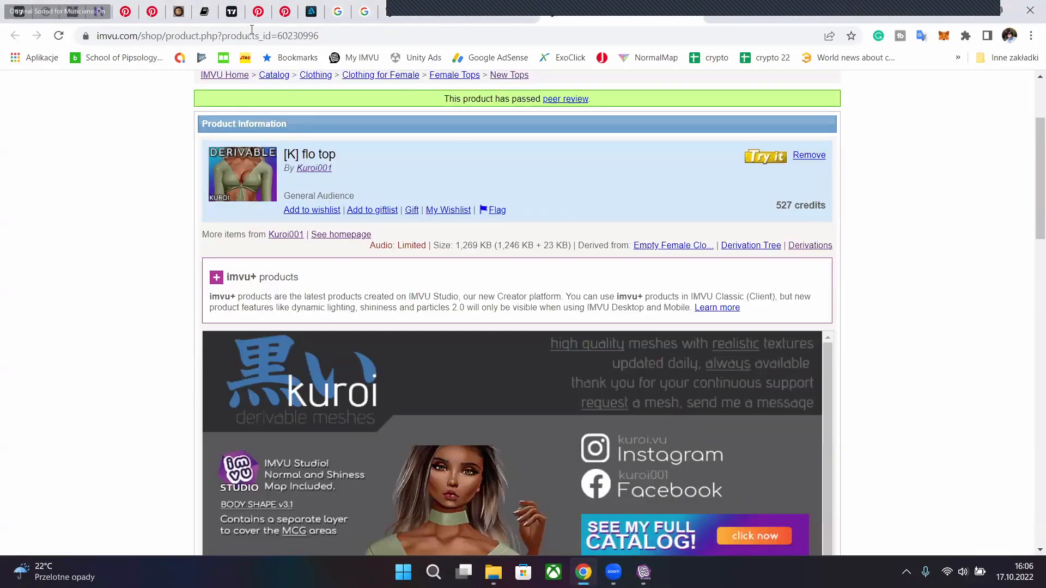
pyautogui.doubleClick(280, 36)
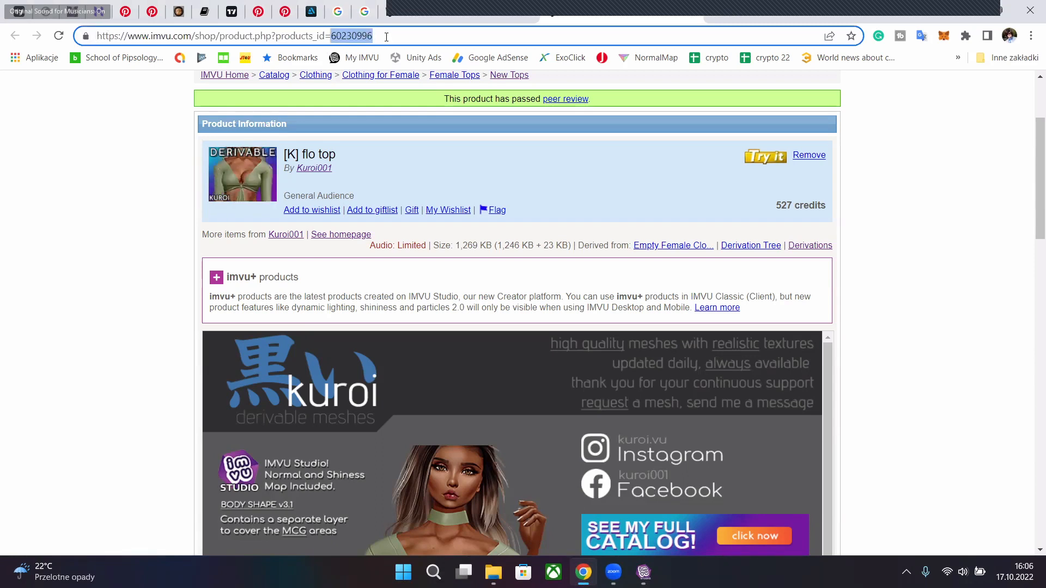
pyautogui.click(921, 241)
# - Copy the product ID 60230996 from the Creator Tools section of the flo top's product page
pyautogui.scroll(-9, 868, 259)
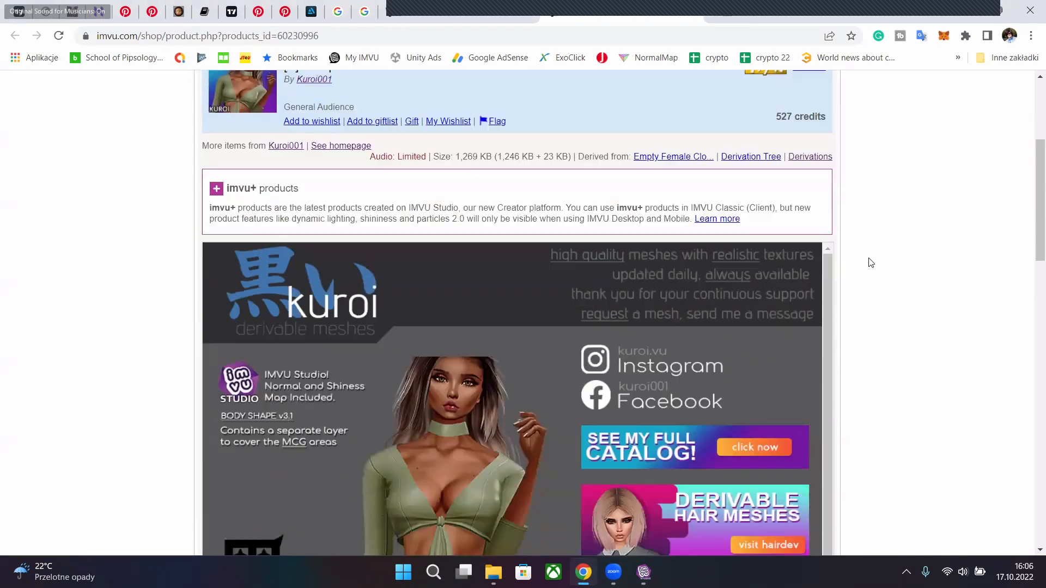
pyautogui.scroll(-3, 320, 343)
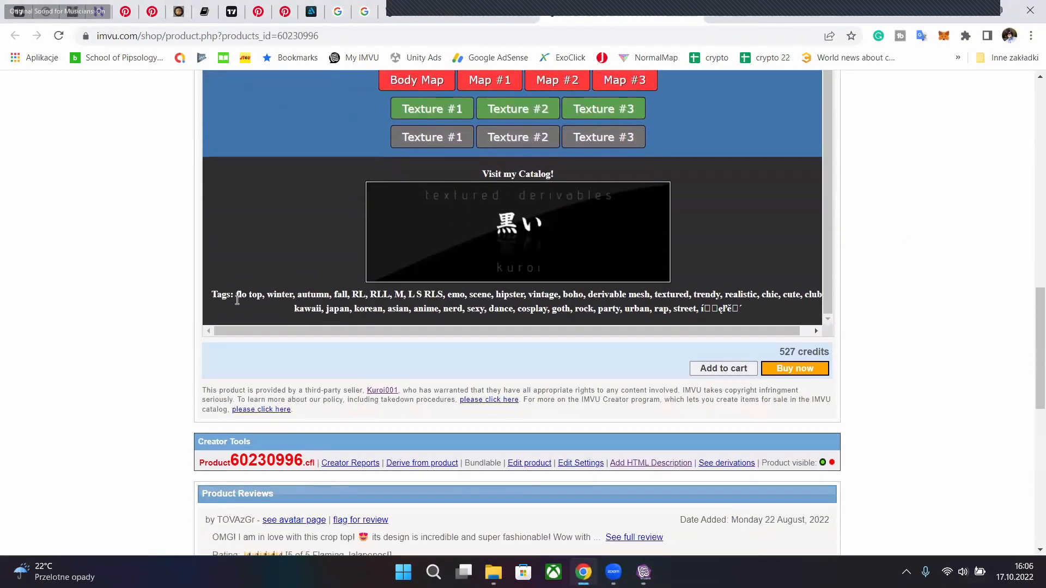
pyautogui.scroll(-1, 188, 402)
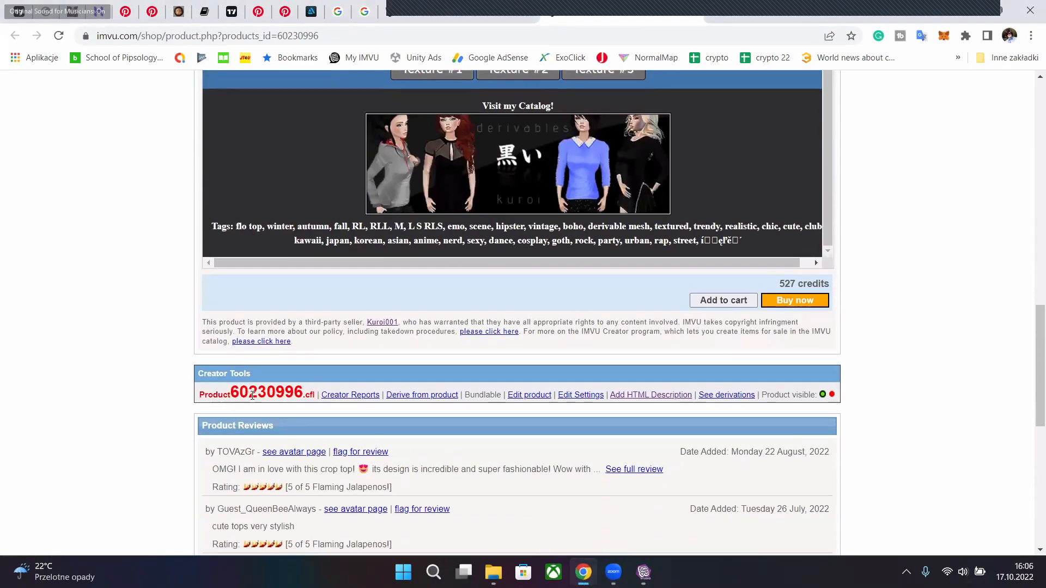
pyautogui.doubleClick(252, 395)
pyautogui.click(238, 393)
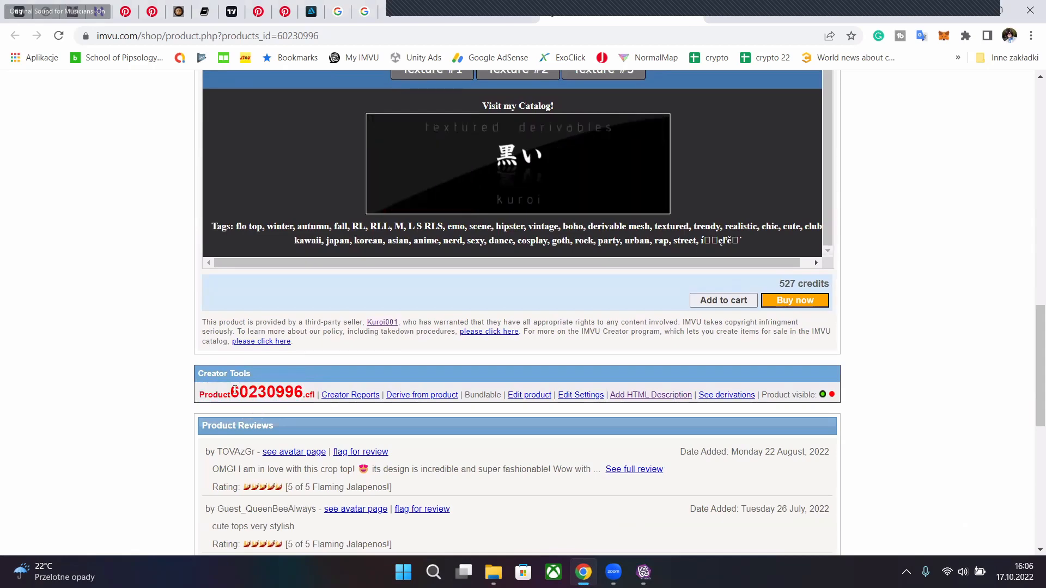
pyautogui.moveTo(235, 392); pyautogui.dragTo(302, 390)
pyautogui.hotkey('ctrl', 'c')
pyautogui.scroll(4, 320, 396)
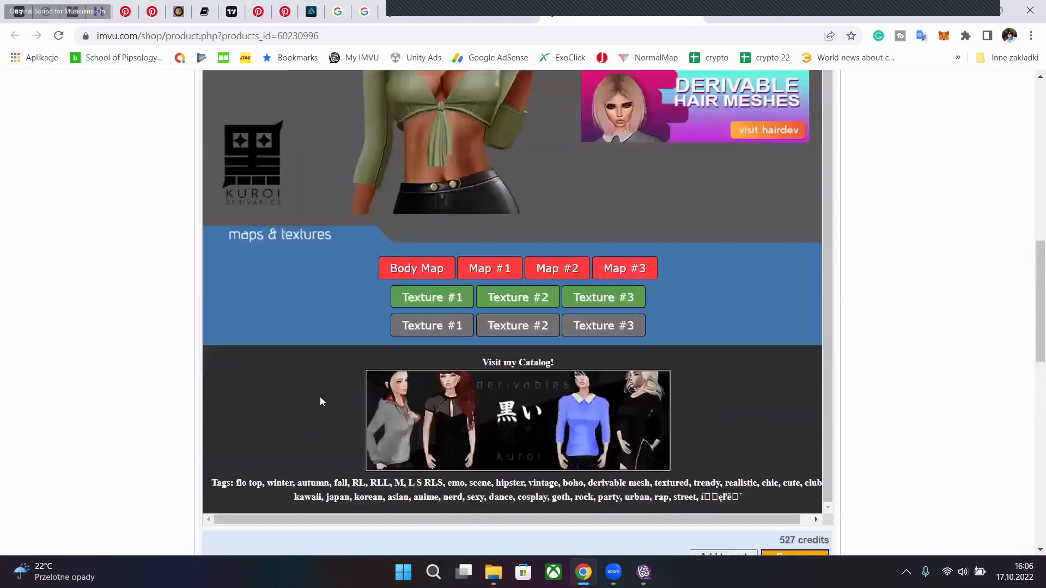
# - Switch to IMVU Studio, search the base products by PID for 60230996, and close the base product chooser
pyautogui.click(643, 572)
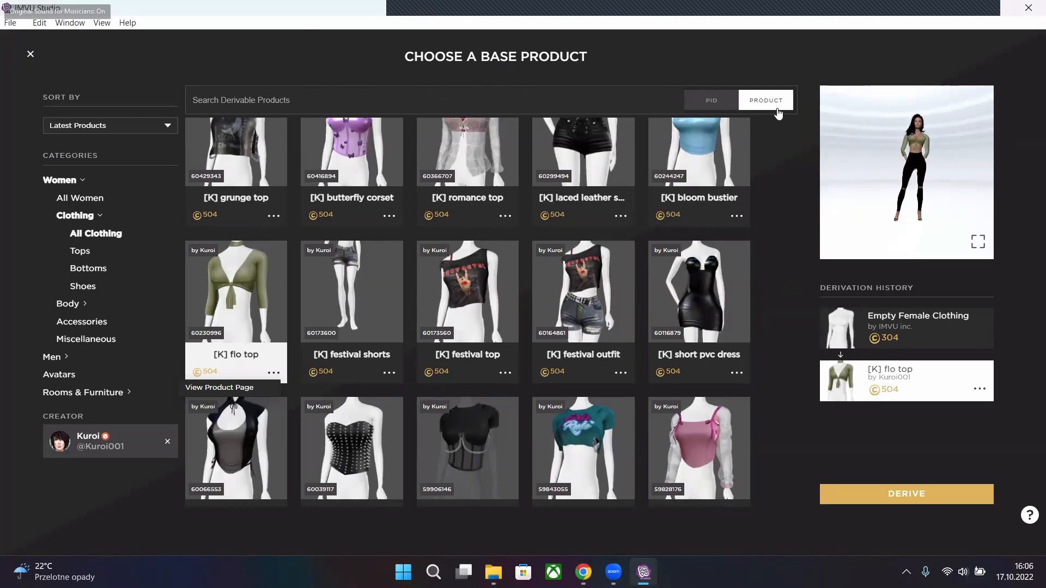
pyautogui.click(702, 106)
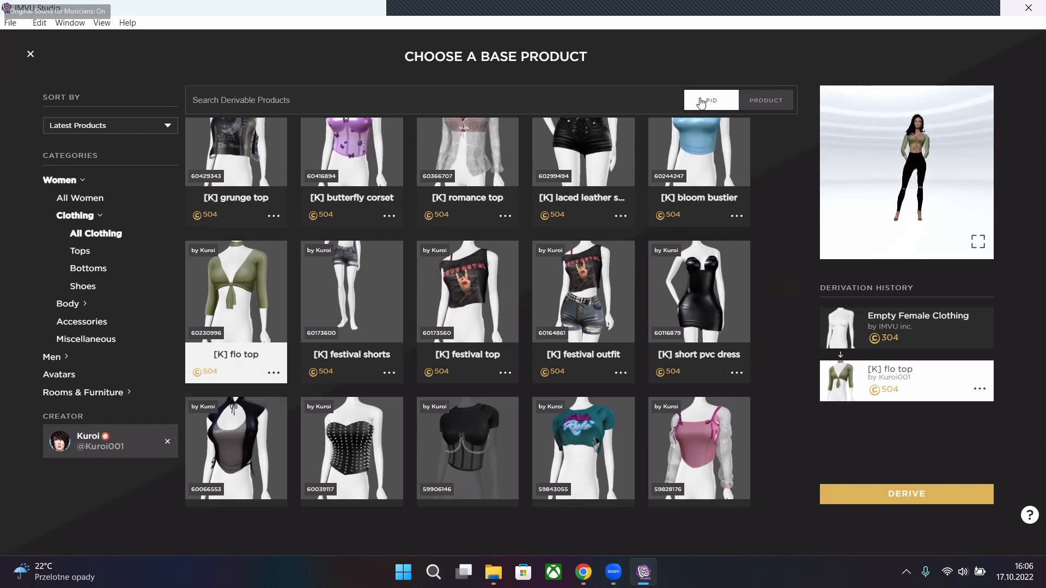
pyautogui.hotkey('ctrl', 'v')
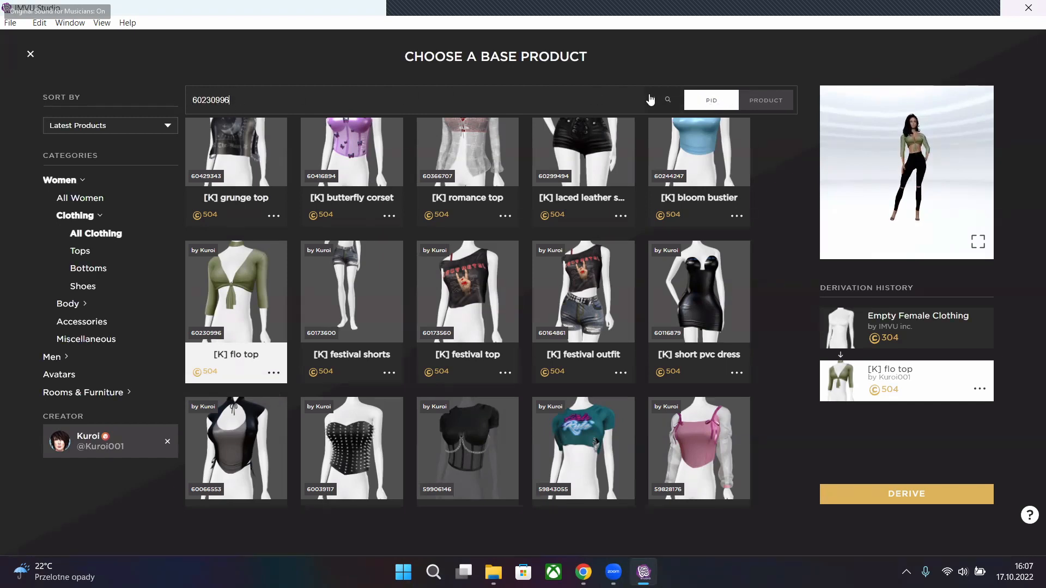
pyautogui.click(668, 101)
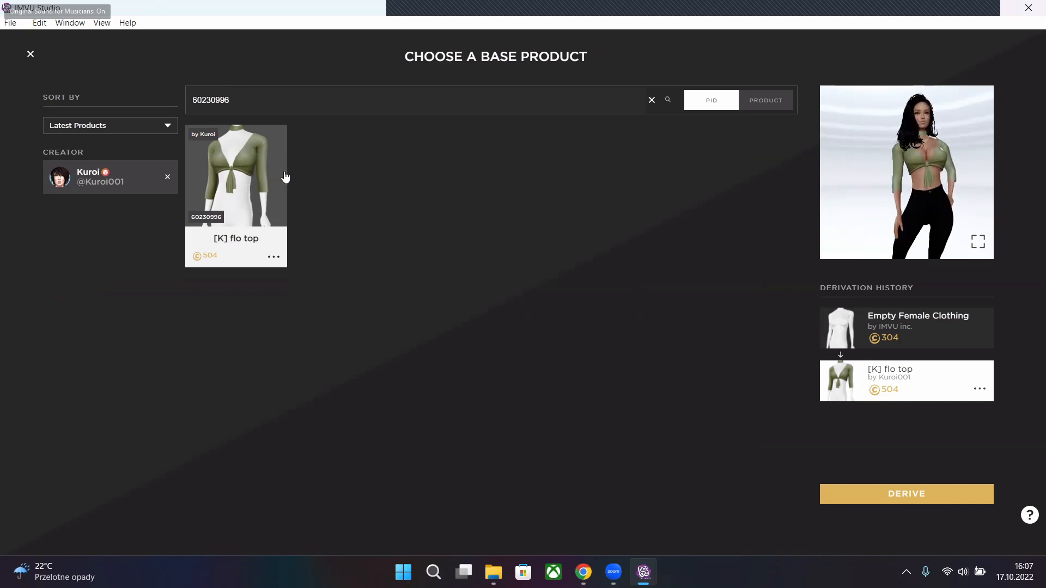
pyautogui.click(30, 56)
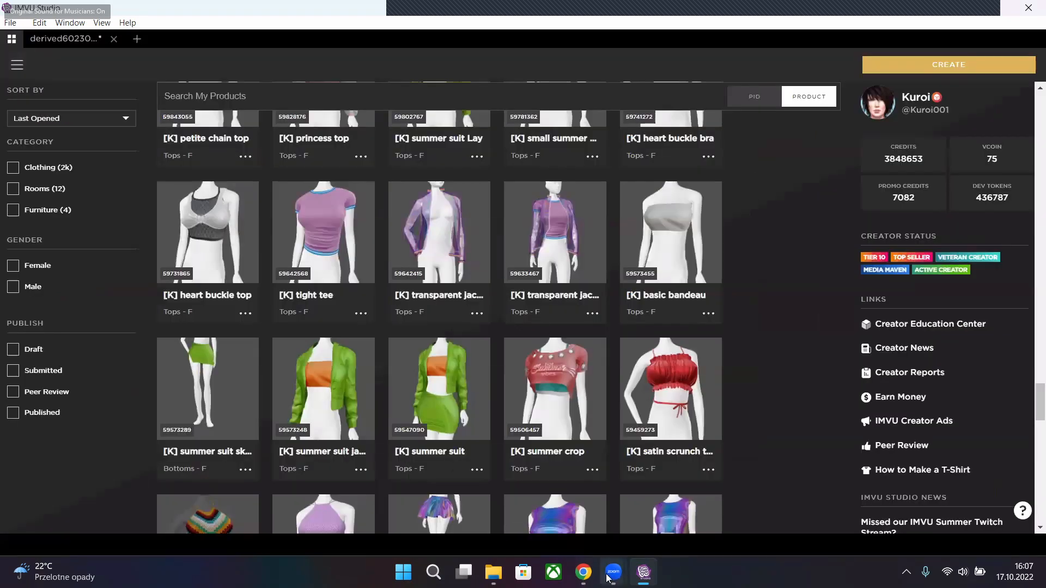
# - Return to Chrome and examine the maps & textures section of the flo top's product page
pyautogui.click(584, 572)
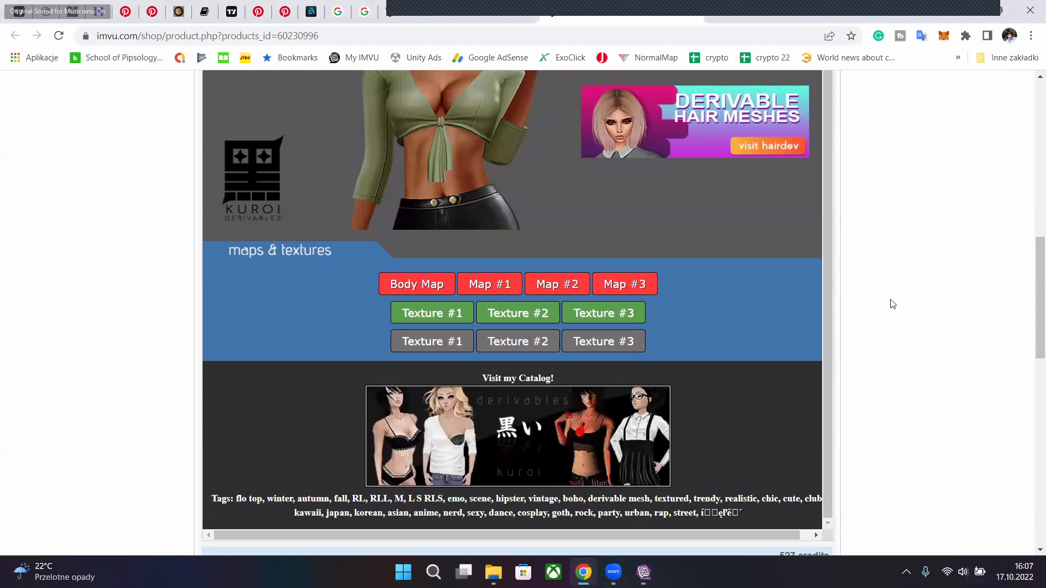
pyautogui.scroll(5, 888, 300)
pyautogui.scroll(-5, 888, 300)
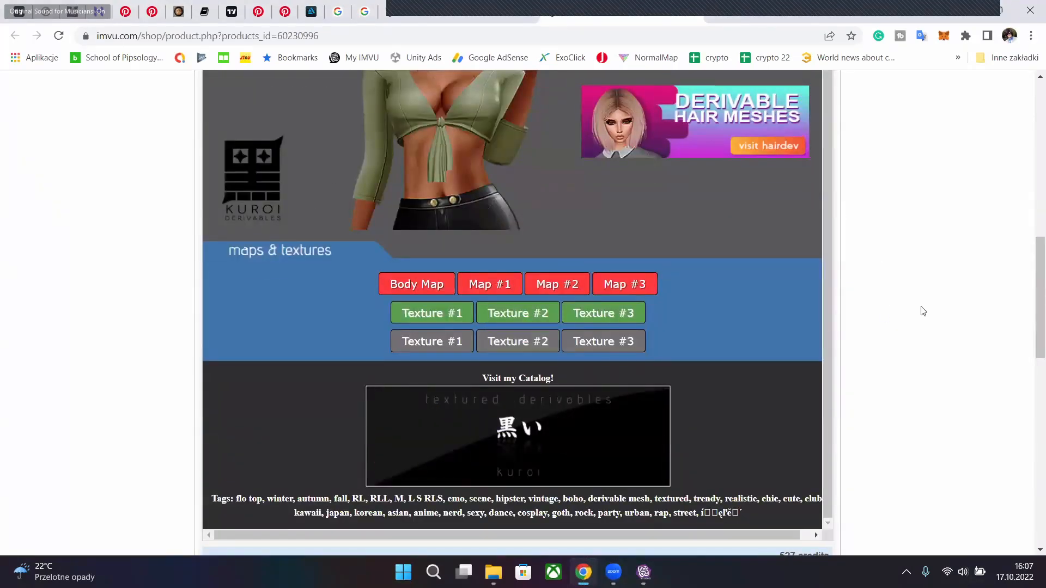
pyautogui.scroll(5, 882, 311)
pyautogui.scroll(-3, 889, 320)
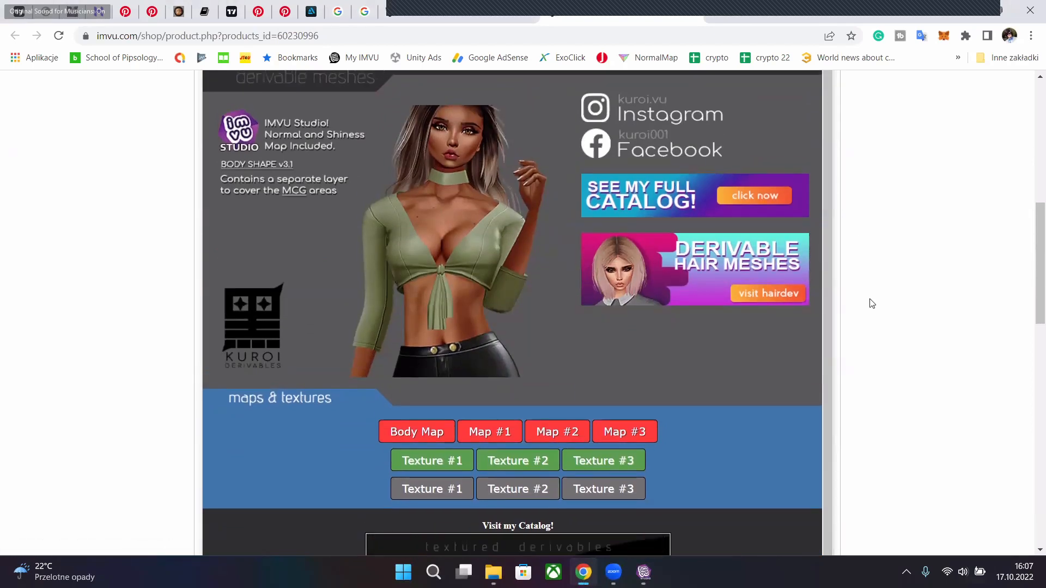
pyautogui.scroll(2, 456, 213)
pyautogui.scroll(-2, 454, 273)
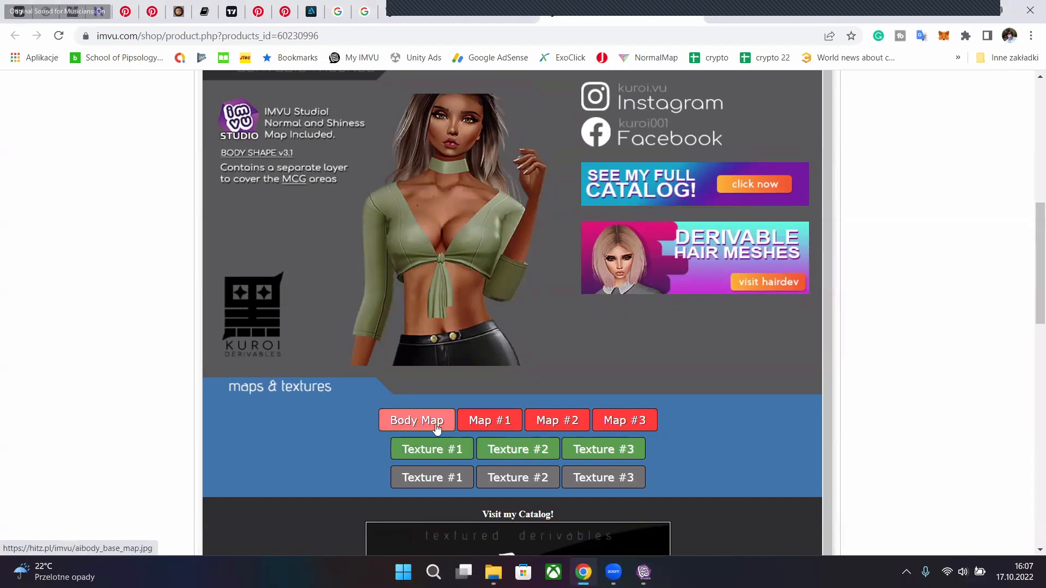
pyautogui.scroll(-2, 510, 421)
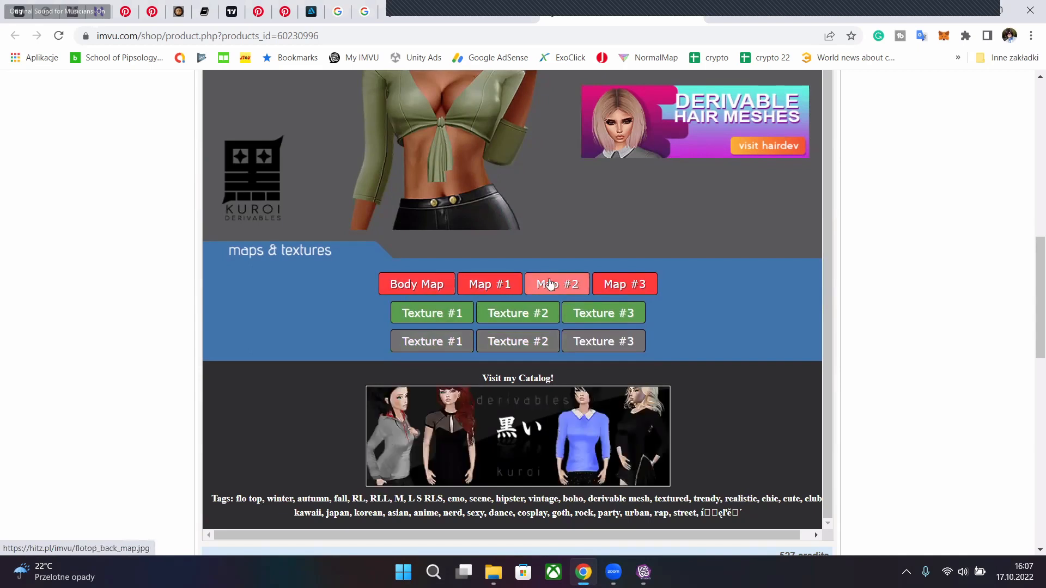
# - View the flo top's Map #1 and both its green and grey Texture #1 images, closing each one
pyautogui.click(502, 293)
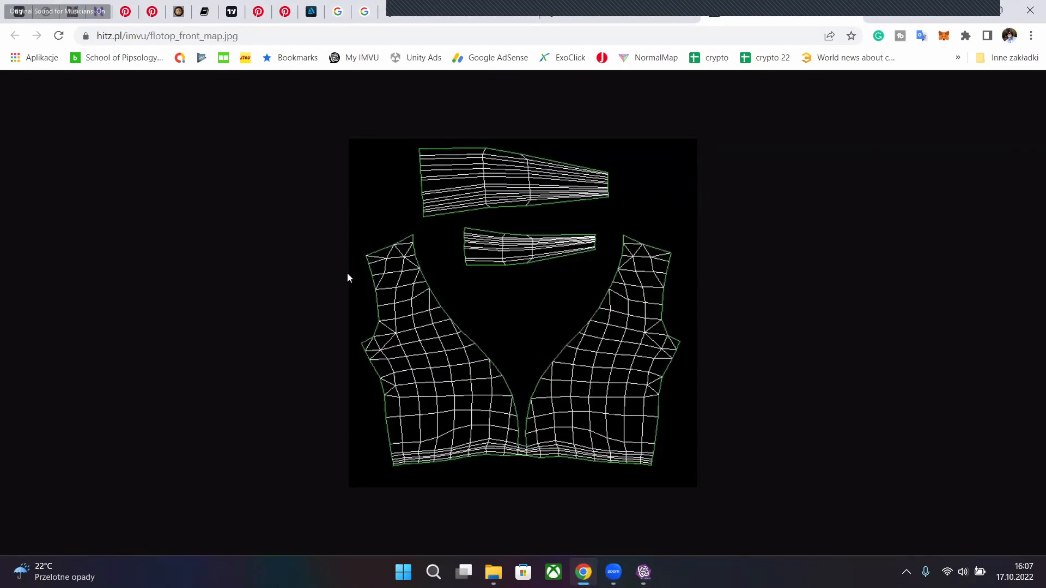
pyautogui.click(855, 17)
pyautogui.click(451, 309)
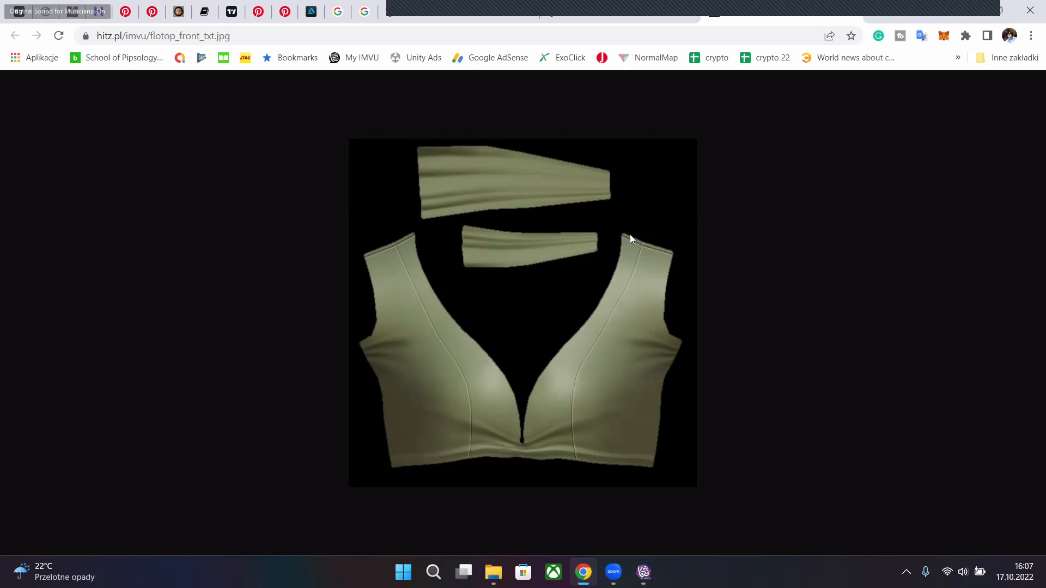
pyautogui.click(853, 16)
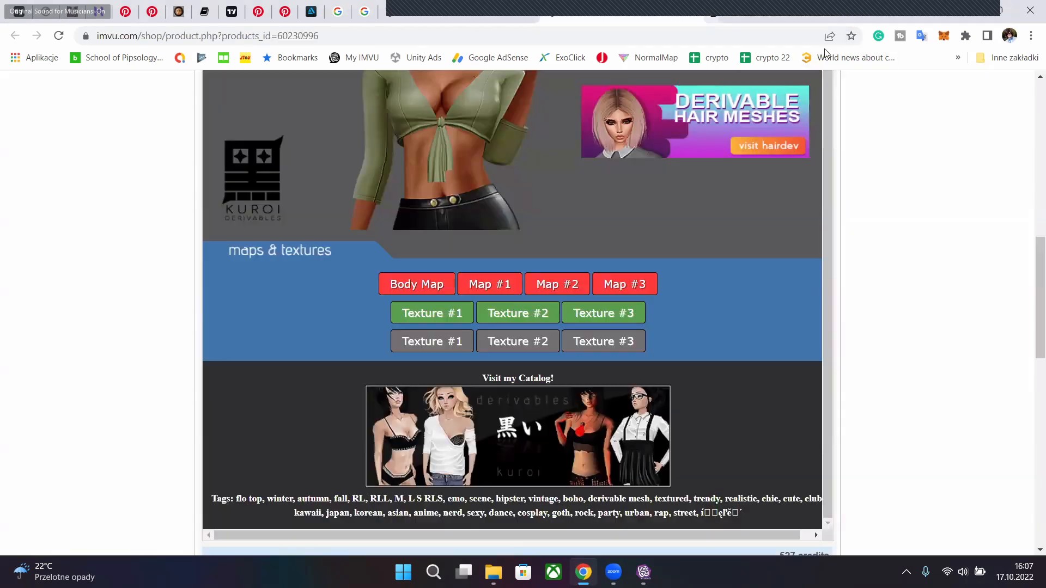
pyautogui.click(444, 341)
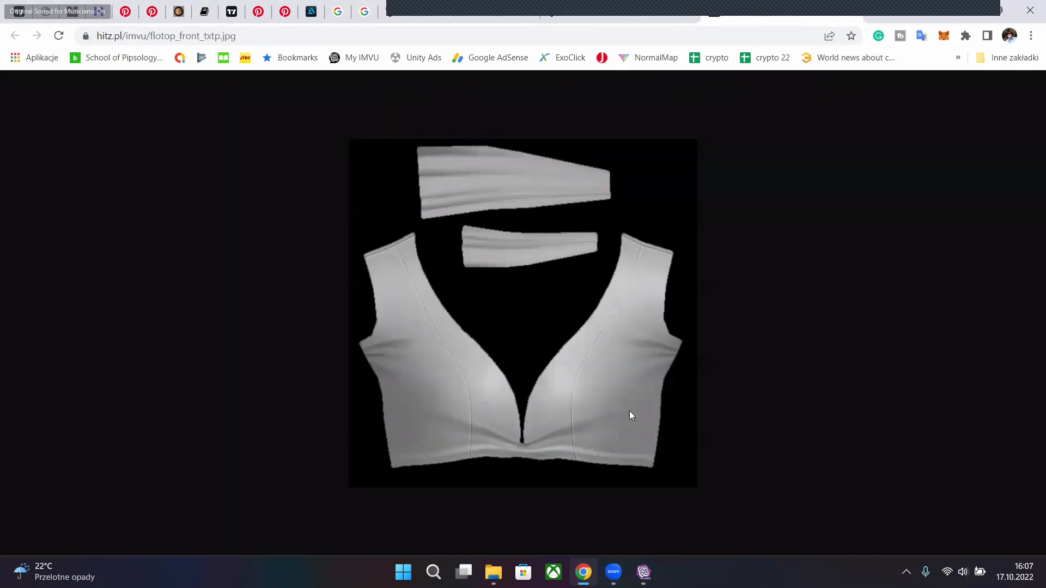
pyautogui.click(854, 16)
# - Save the grey Texture #1 image as flotop_front_txtp in the desktop folder IMVU CIR Tutorial > IMVU CIR Live > CIR 15 and close the image
pyautogui.click(427, 339)
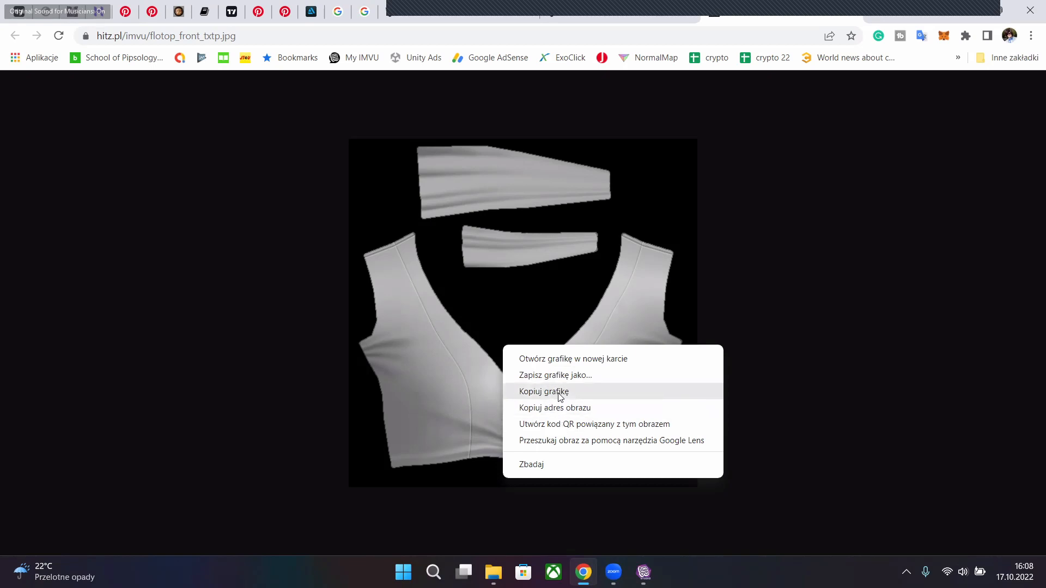
pyautogui.click(555, 376)
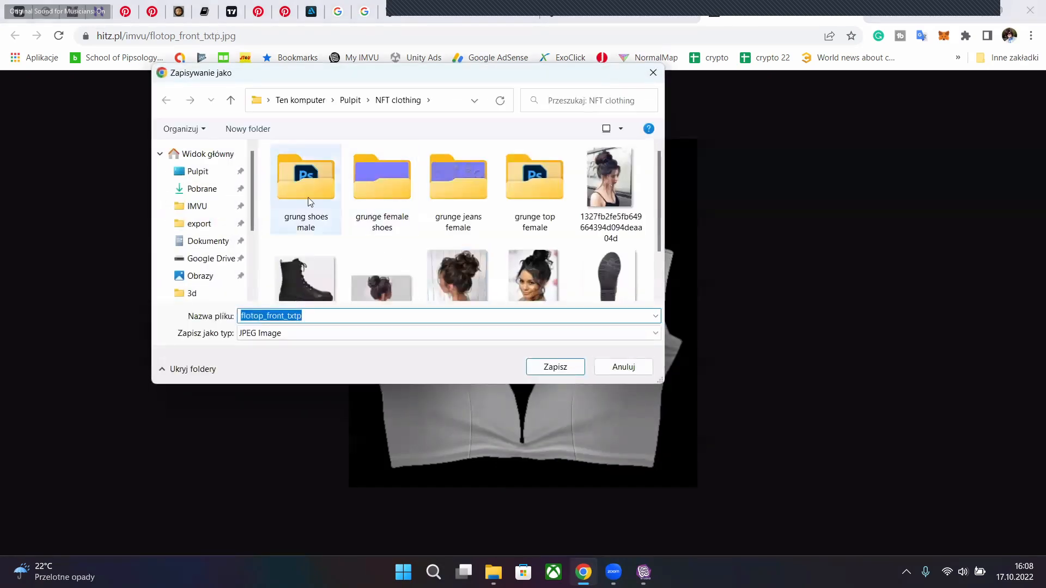
pyautogui.click(203, 207)
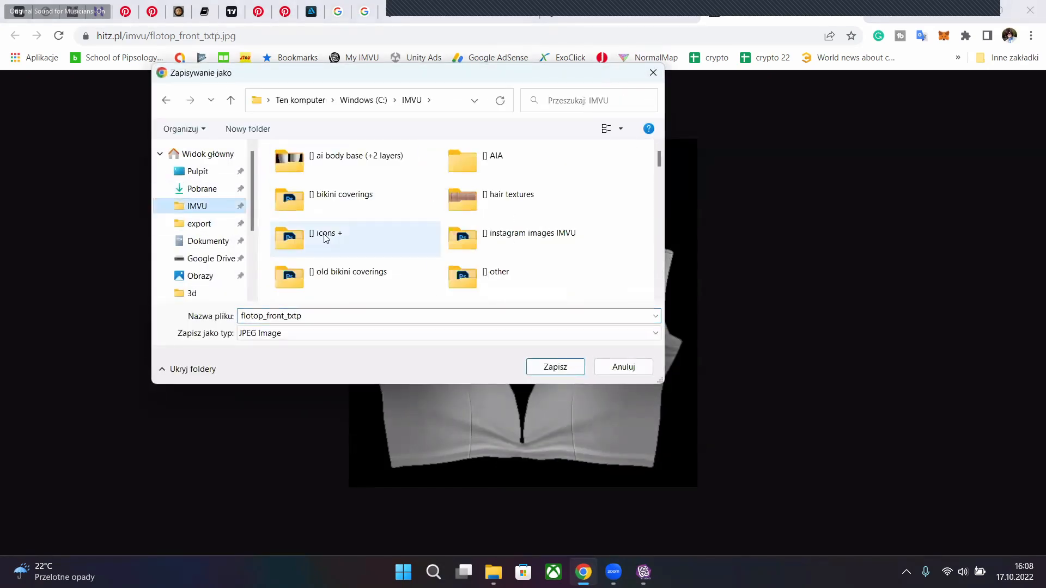
pyautogui.click(197, 171)
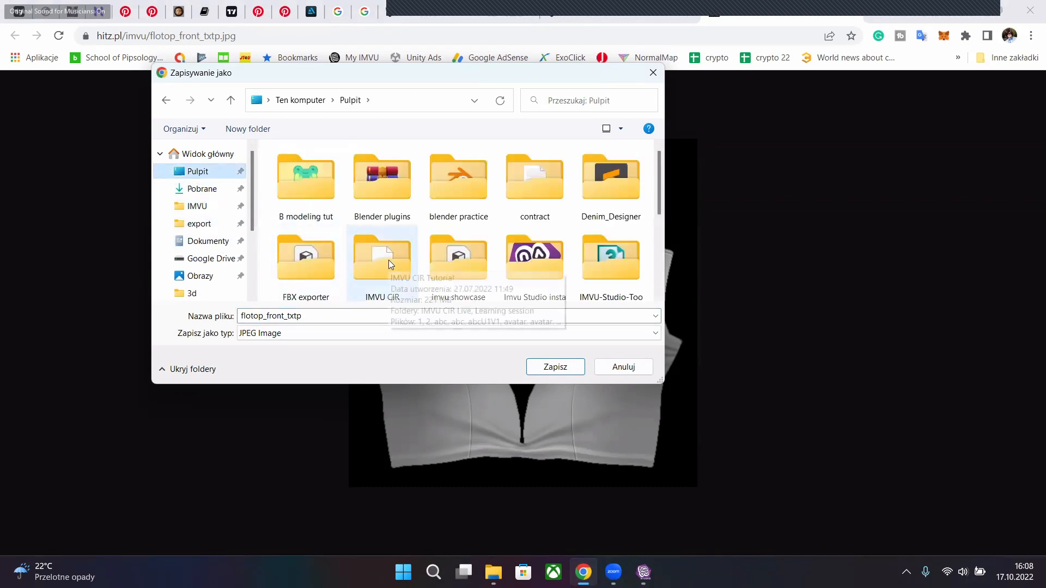
pyautogui.click(408, 266)
pyautogui.doubleClick(408, 261)
pyautogui.doubleClick(317, 198)
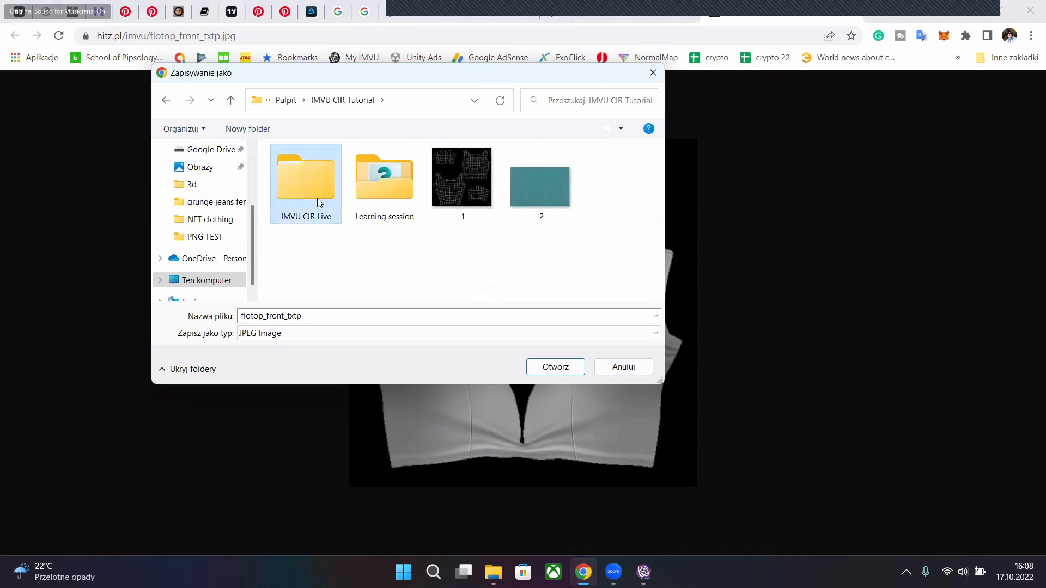
pyautogui.doubleClick(316, 235)
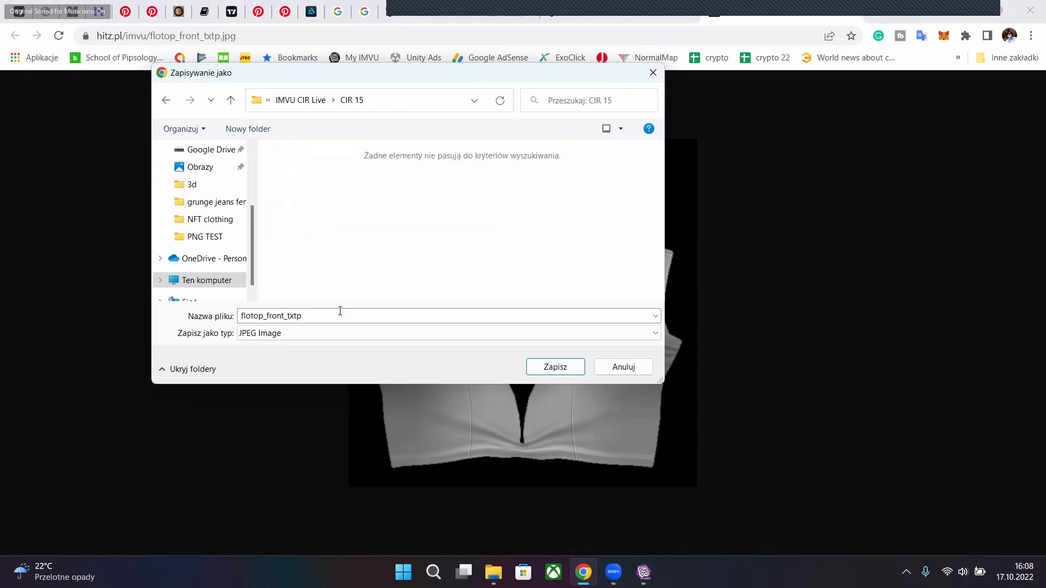
pyautogui.click(542, 370)
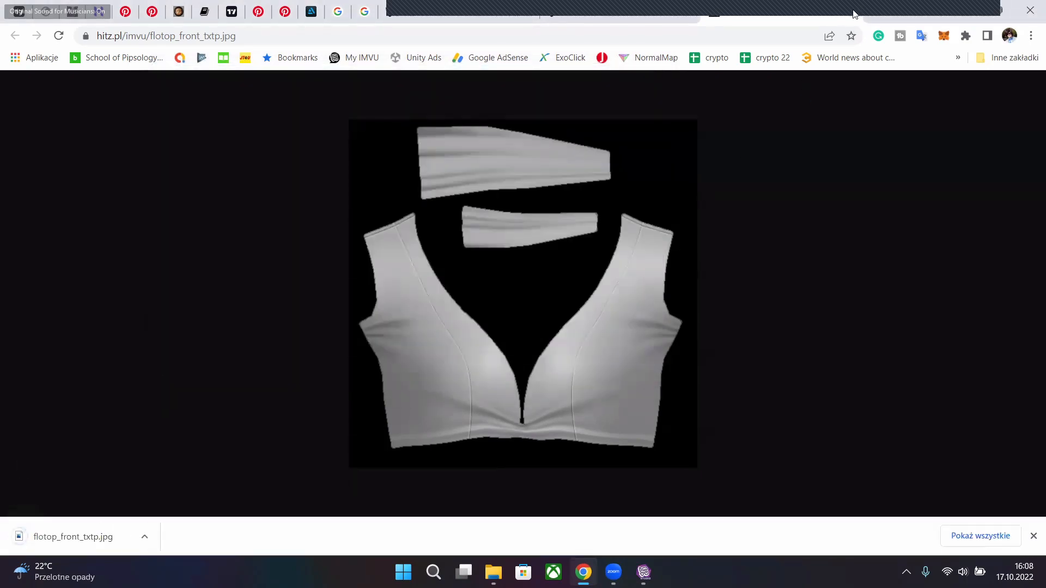
pyautogui.hotkey('ctrl', 'w')
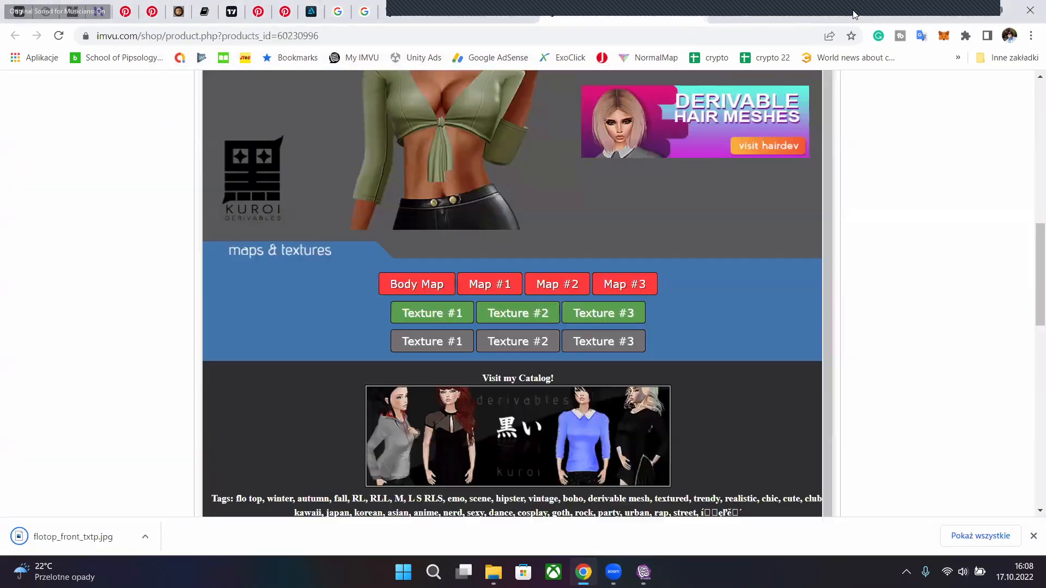
# - Save the grey Texture #2 image as flotop_back_txtp in the CIR 15 folder and close the image
pyautogui.click(519, 341)
pyautogui.rightClick(496, 264)
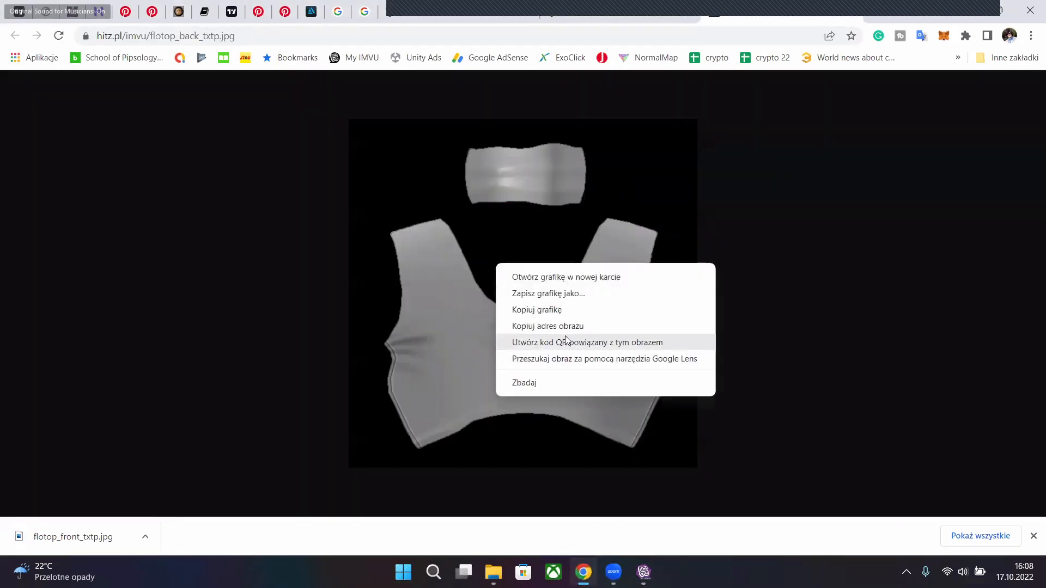
pyautogui.click(550, 295)
pyautogui.click(549, 362)
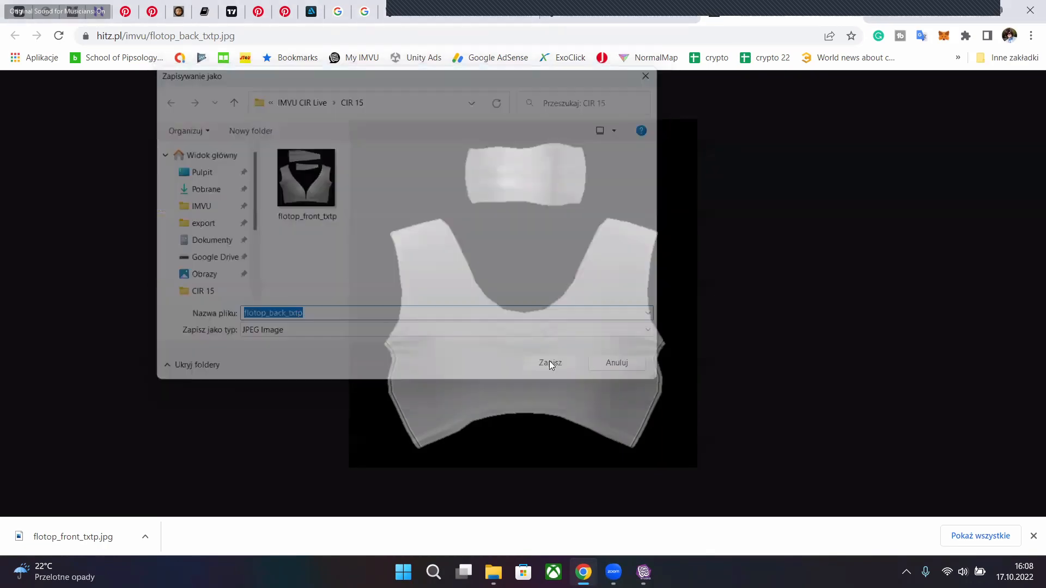
pyautogui.hotkey('alt', 'Left')
# - Save the grey Texture #3 image as flotop_sleeves_txtp in the CIR 15 folder, closing the image and the downloads bar
pyautogui.click(612, 310)
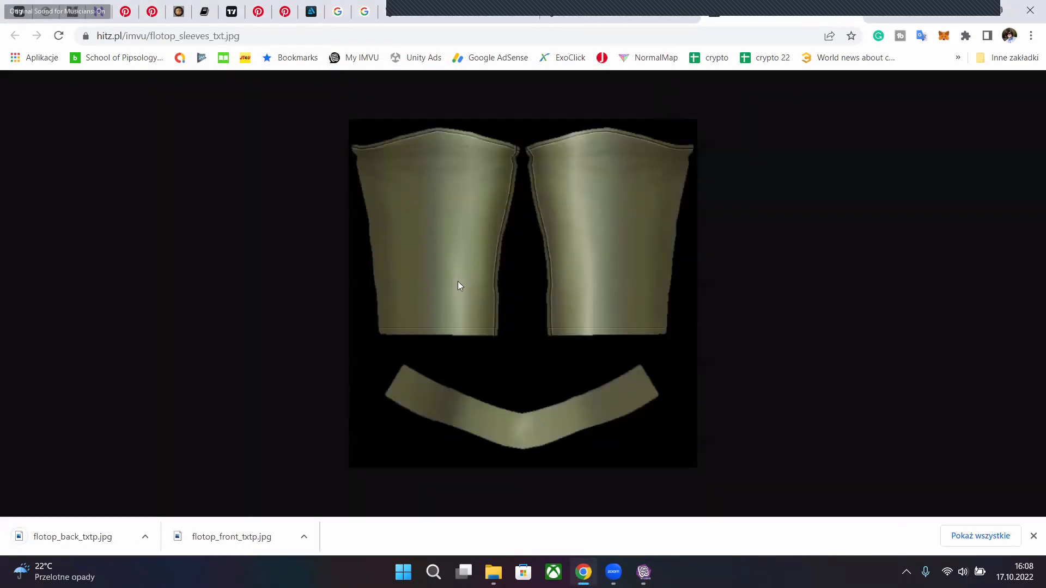
pyautogui.hotkey('alt', 'Left')
pyautogui.click(647, 342)
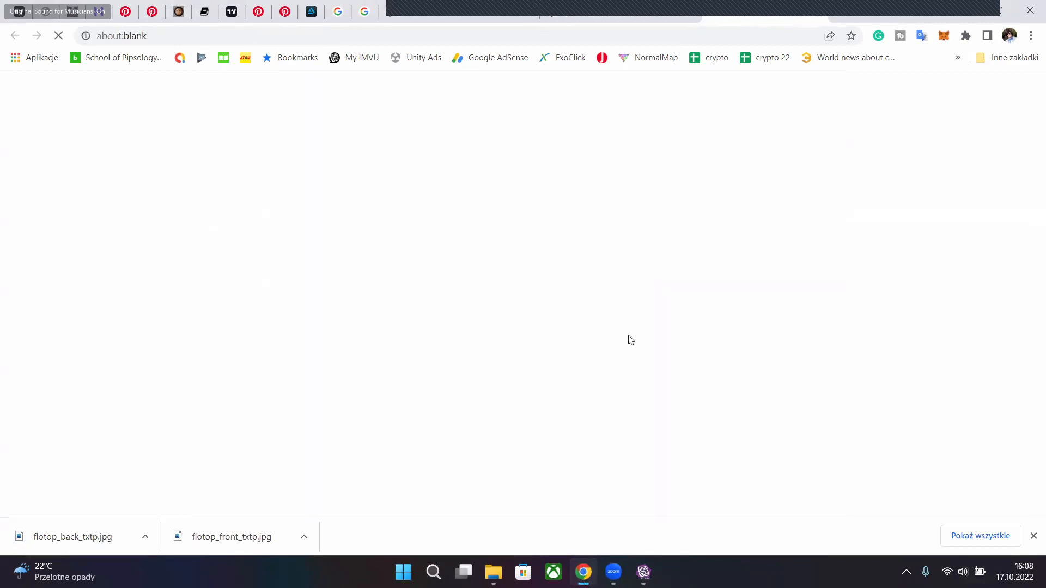
pyautogui.rightClick(496, 252)
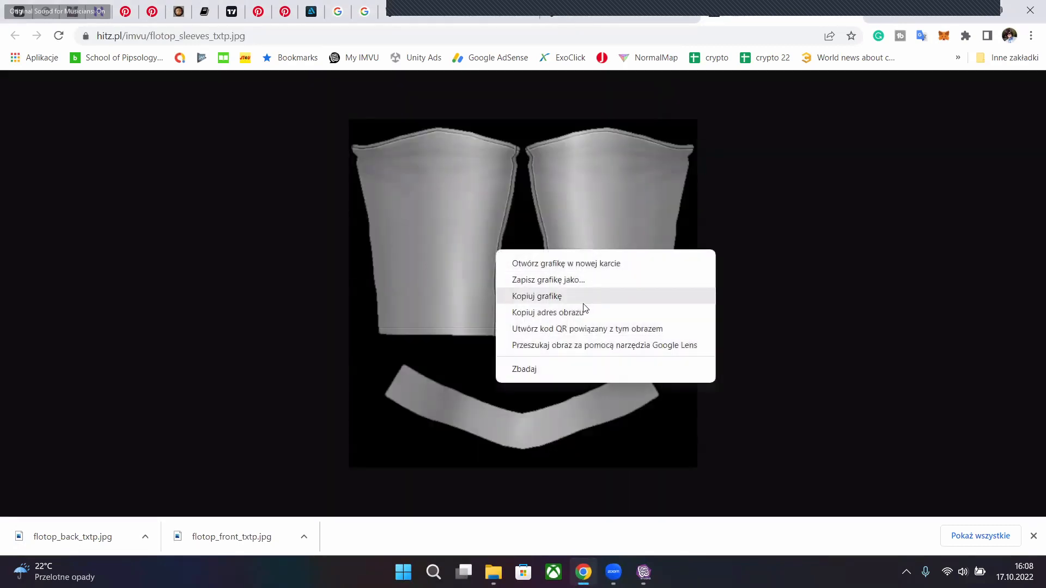
pyautogui.click(541, 283)
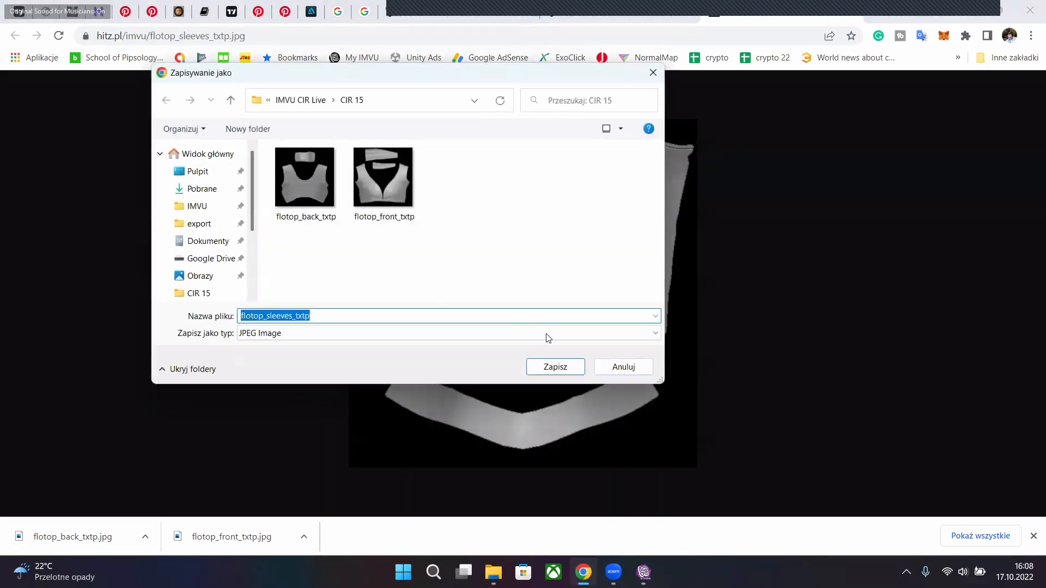
pyautogui.click(561, 364)
pyautogui.hotkey('ctrl', 'w')
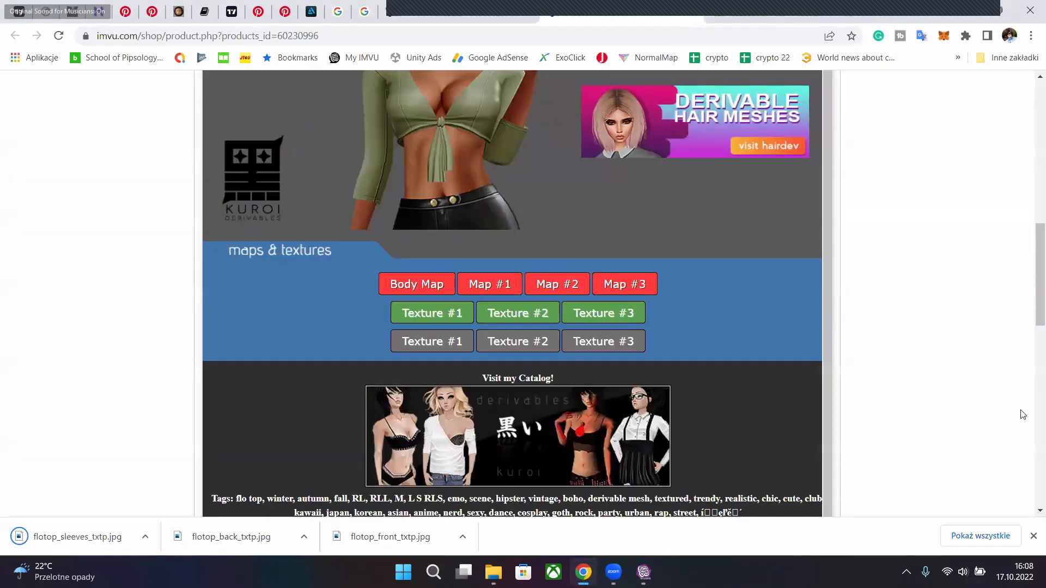
pyautogui.click(1033, 536)
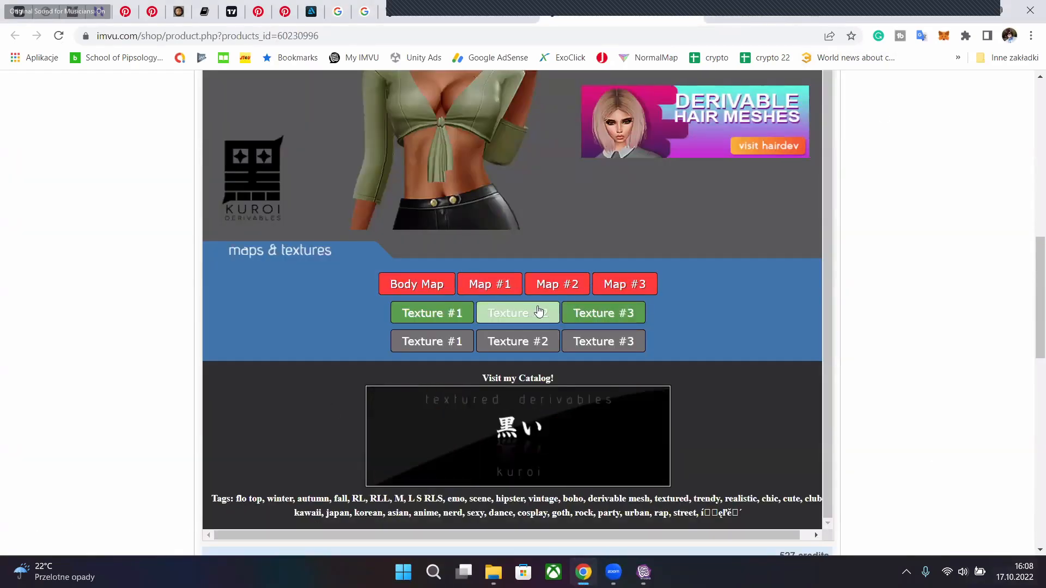
# - Switch to the derived product in IMVU Studio and inspect its sleeves, back and front materials, looking closely at the top
pyautogui.scroll(3, 577, 305)
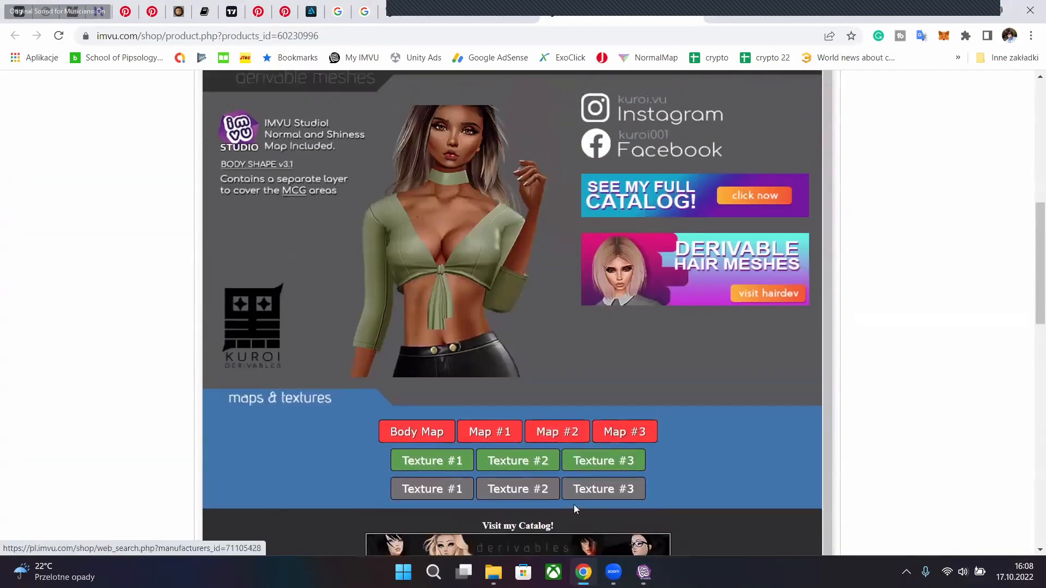
pyautogui.click(644, 572)
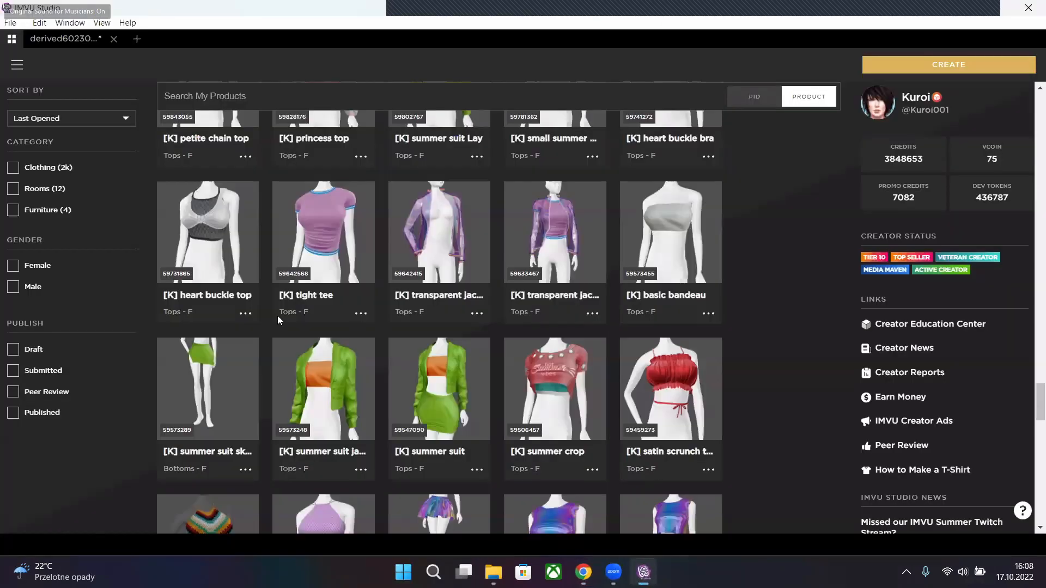
pyautogui.click(57, 39)
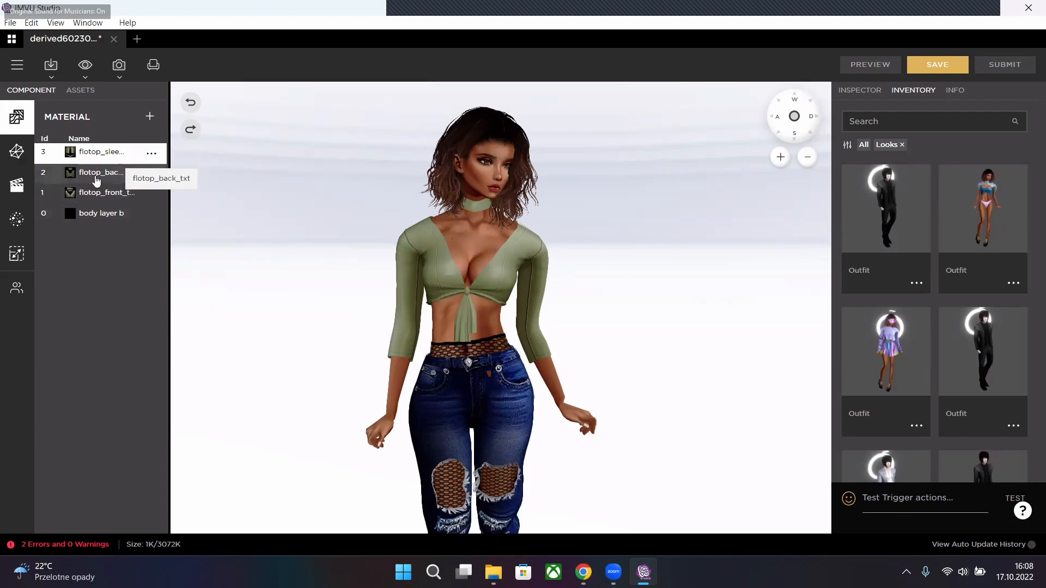
pyautogui.click(97, 178)
pyautogui.click(97, 197)
pyautogui.click(96, 157)
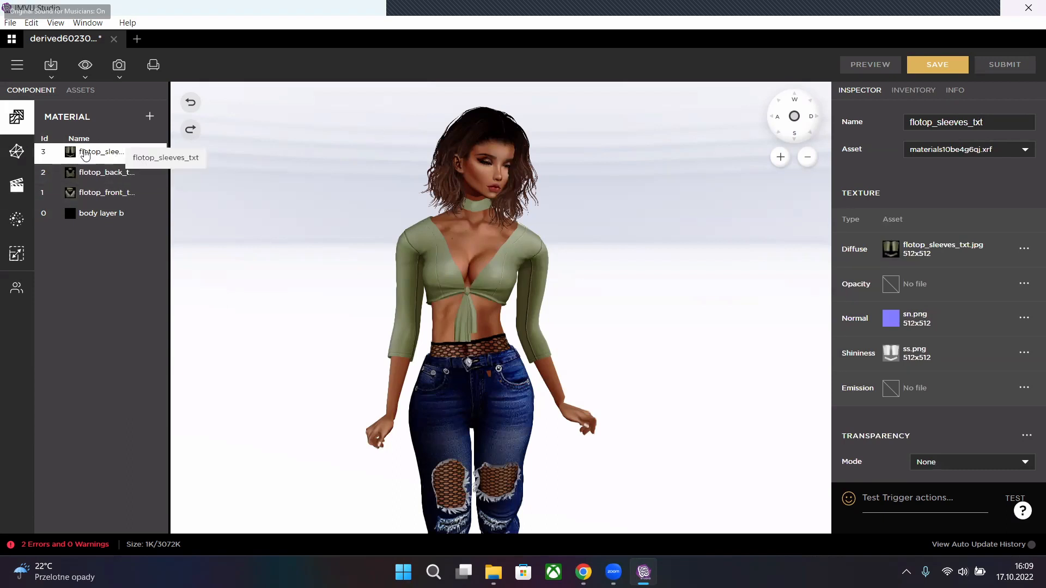
pyautogui.click(106, 195)
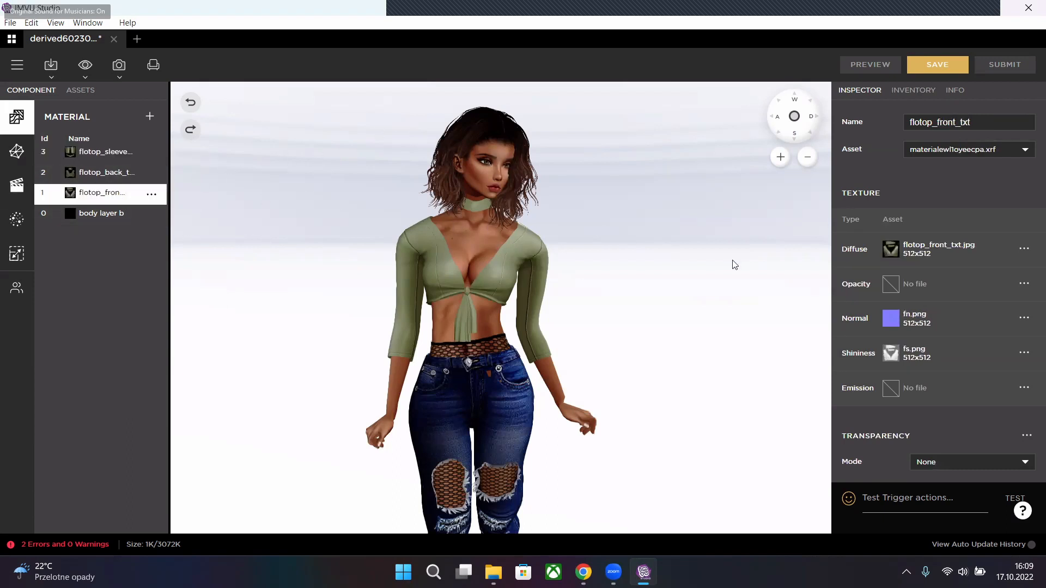
pyautogui.moveTo(585, 326); pyautogui.dragTo(616, 318)
pyautogui.scroll(3, 642, 304)
pyautogui.scroll(2, 641, 305)
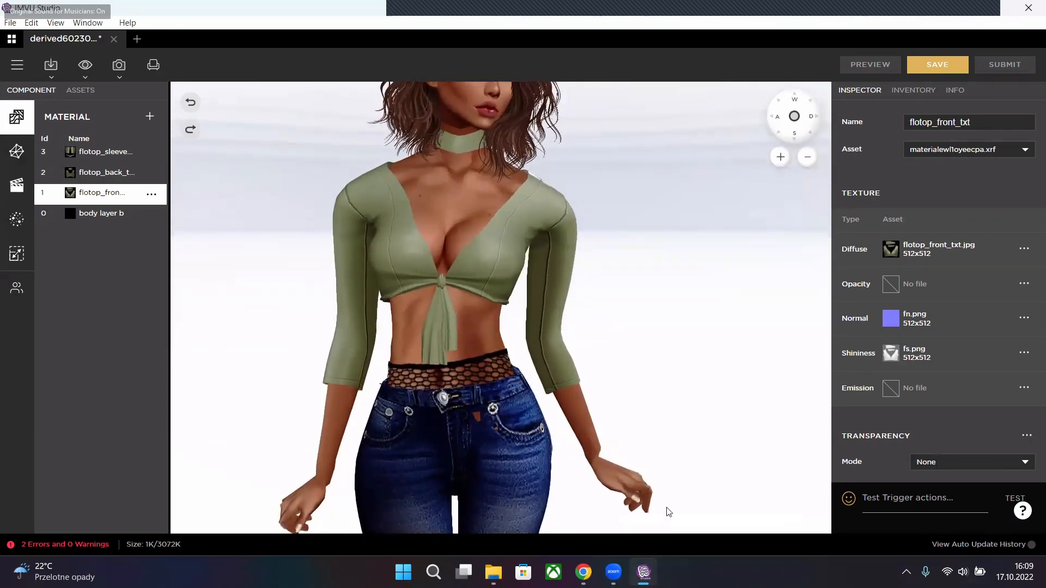
# - Open the CIR 15 folder in File Explorer and view the flotop_back_txtp and flotop_front_txtp images
pyautogui.click(492, 573)
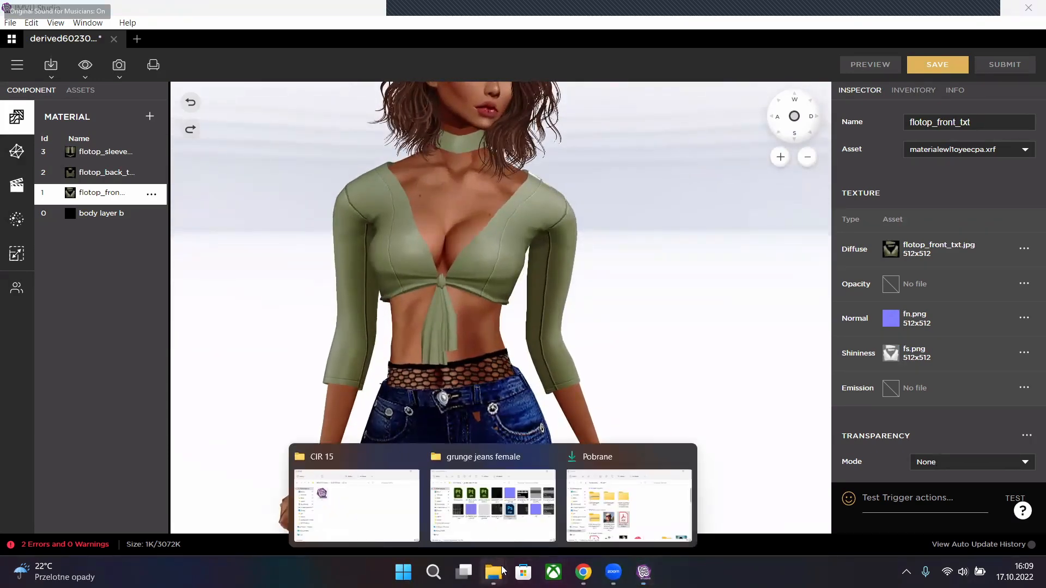
pyautogui.click(371, 512)
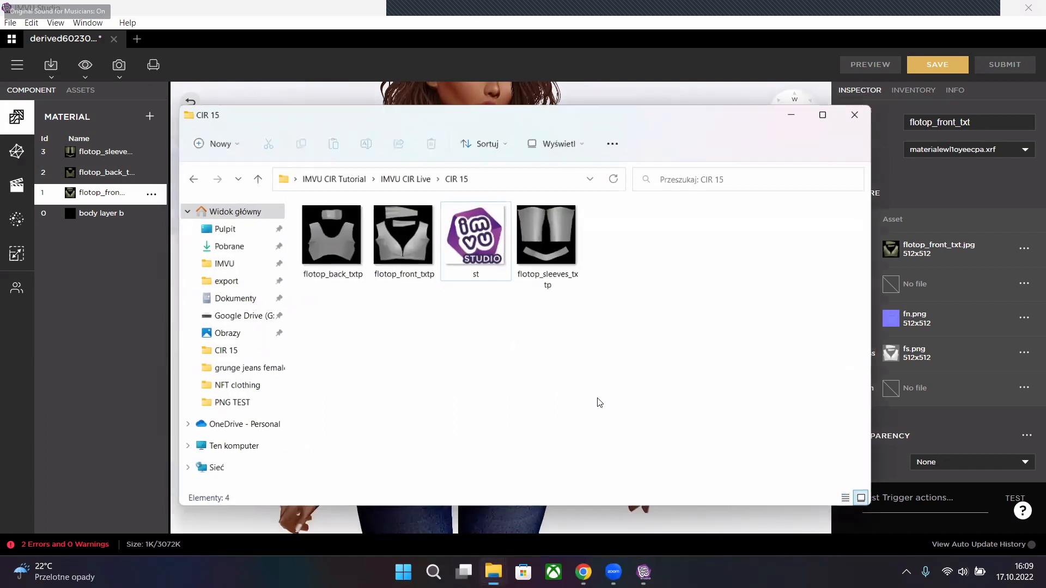
pyautogui.doubleClick(356, 257)
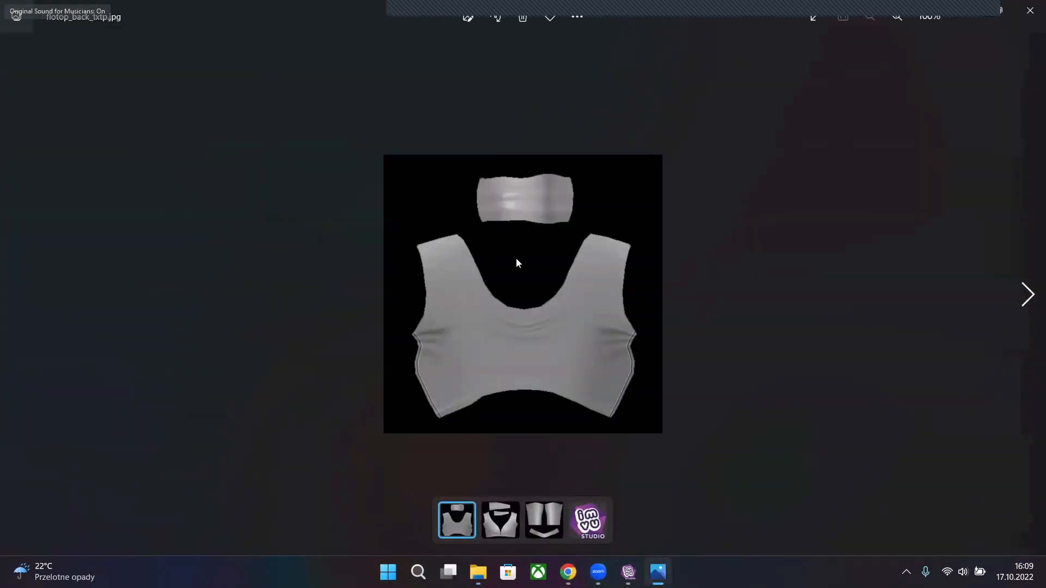
pyautogui.press('Right')
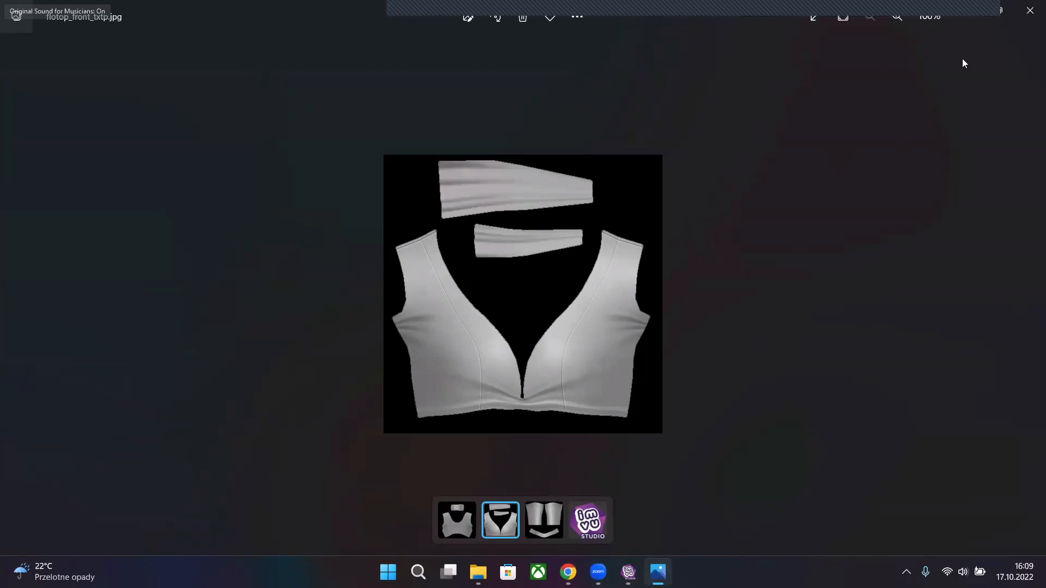
pyautogui.click(1030, 11)
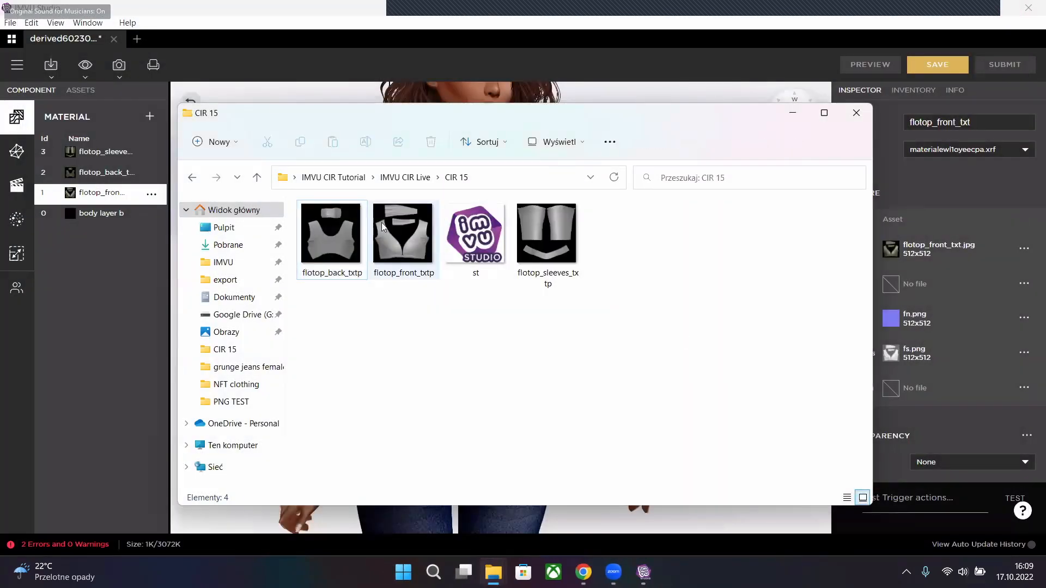
# - Replace the flotop_front_txt material's diffuse texture with flotop_front_txtp from the CIR 15 folder and preview it on the avatar
pyautogui.click(945, 246)
pyautogui.click(891, 249)
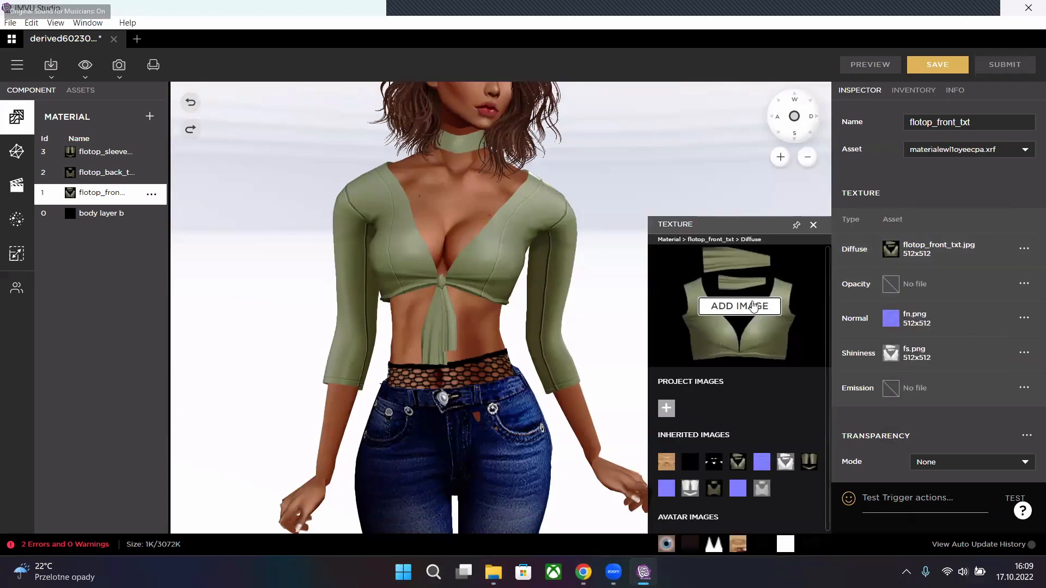
pyautogui.click(777, 307)
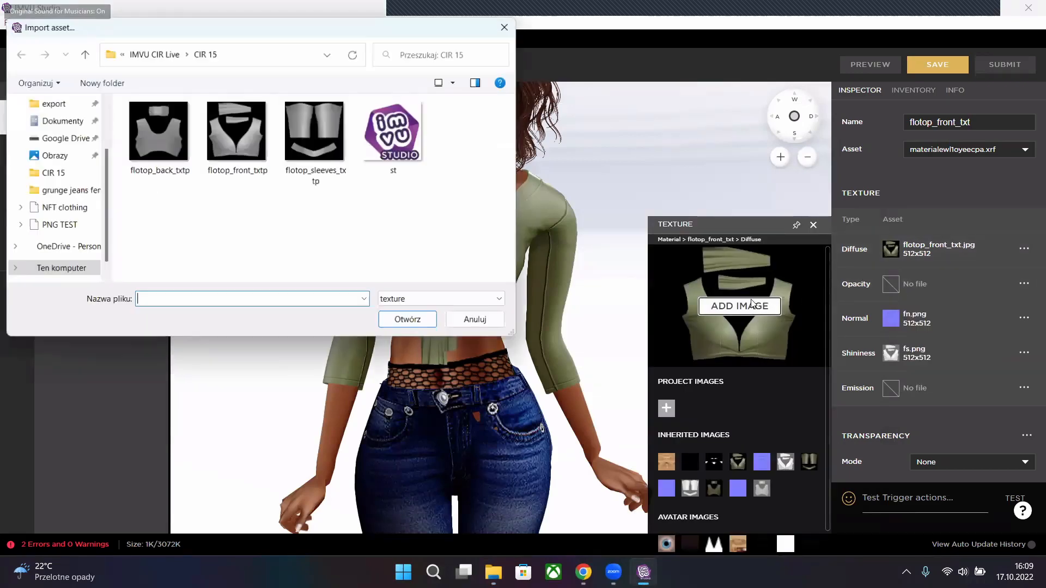
pyautogui.doubleClick(234, 142)
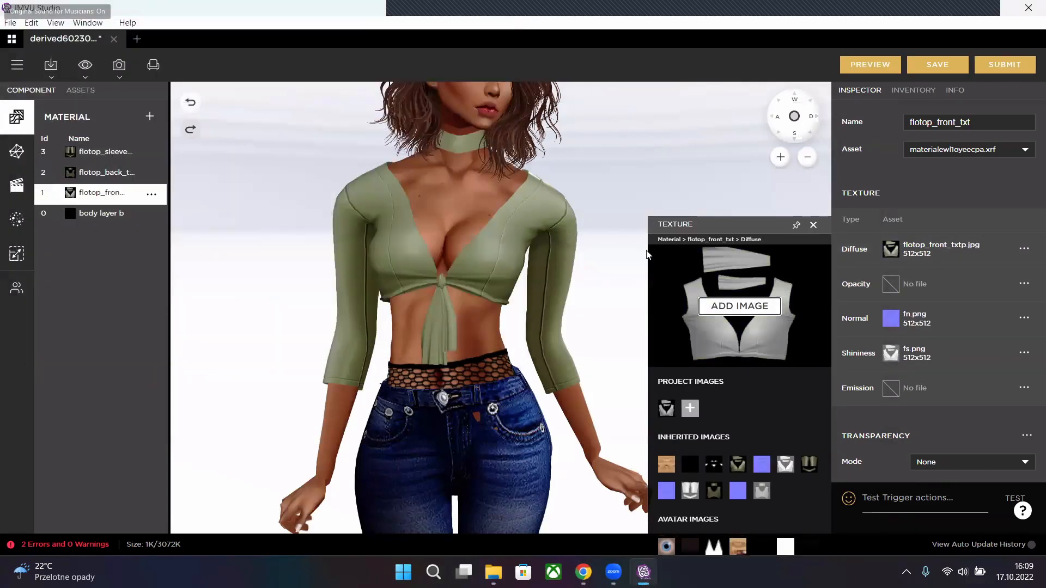
pyautogui.click(870, 69)
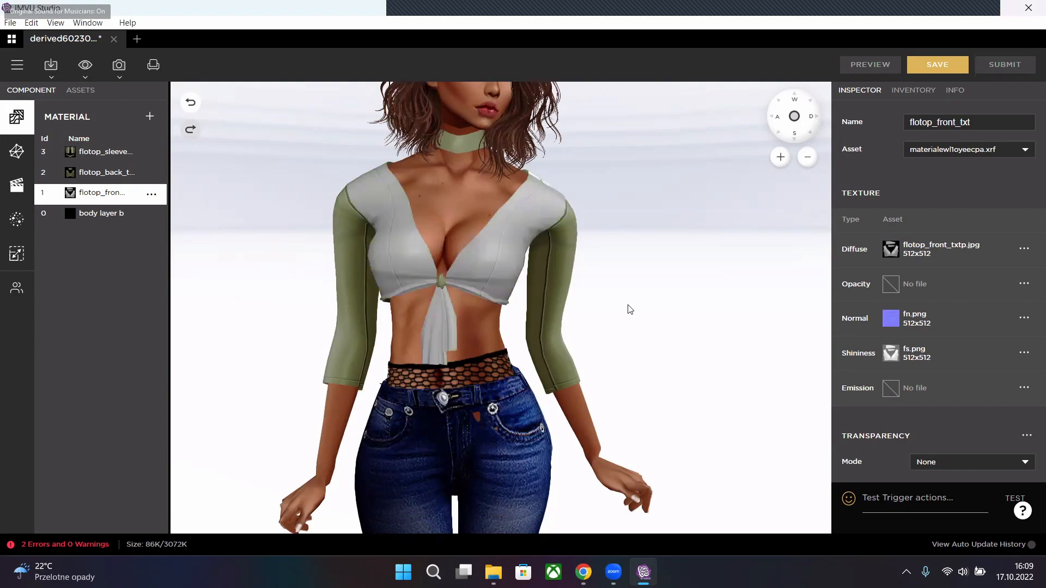
pyautogui.moveTo(587, 298); pyautogui.dragTo(626, 302)
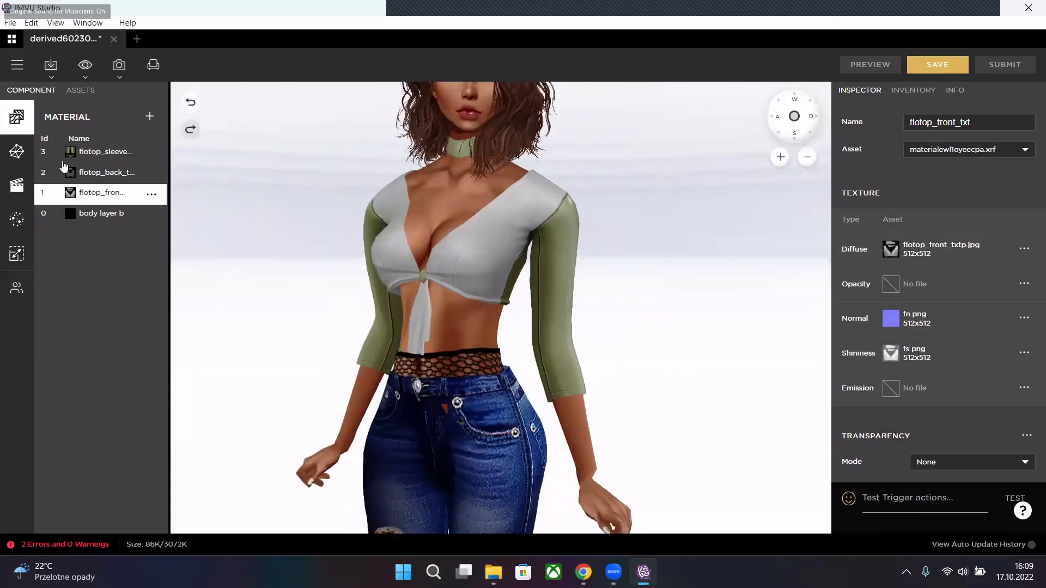
# - Replace the flotop_back_txt material's diffuse texture with flotop_back_txtp from the CIR 15 folder
pyautogui.click(113, 173)
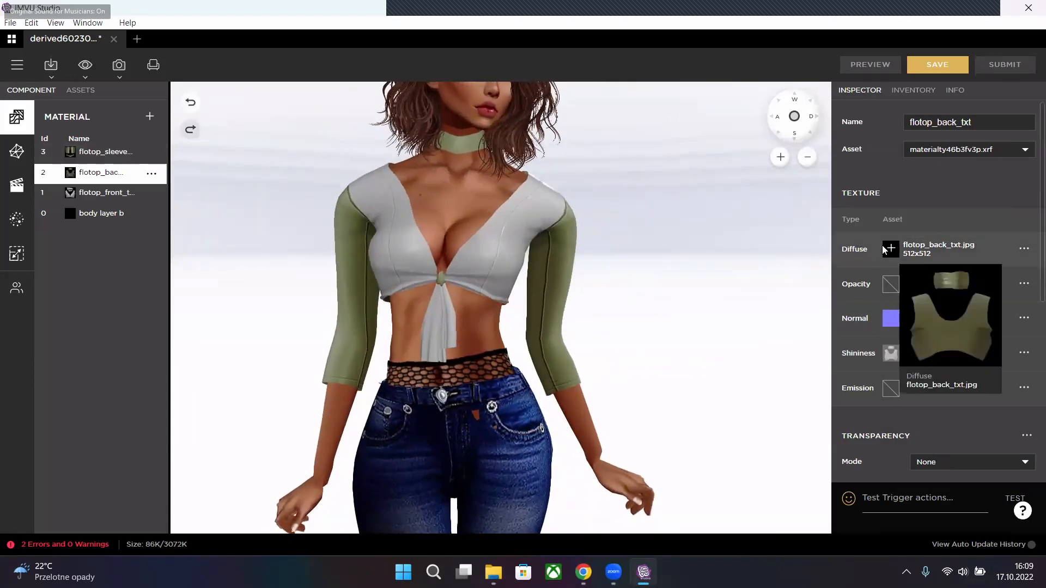
pyautogui.click(891, 249)
pyautogui.click(730, 300)
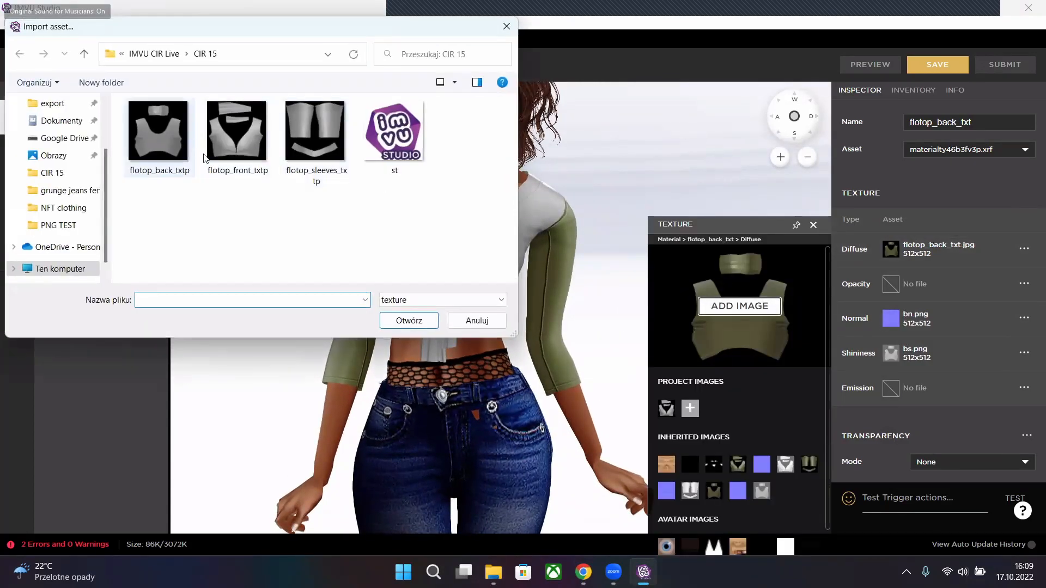
pyautogui.doubleClick(165, 136)
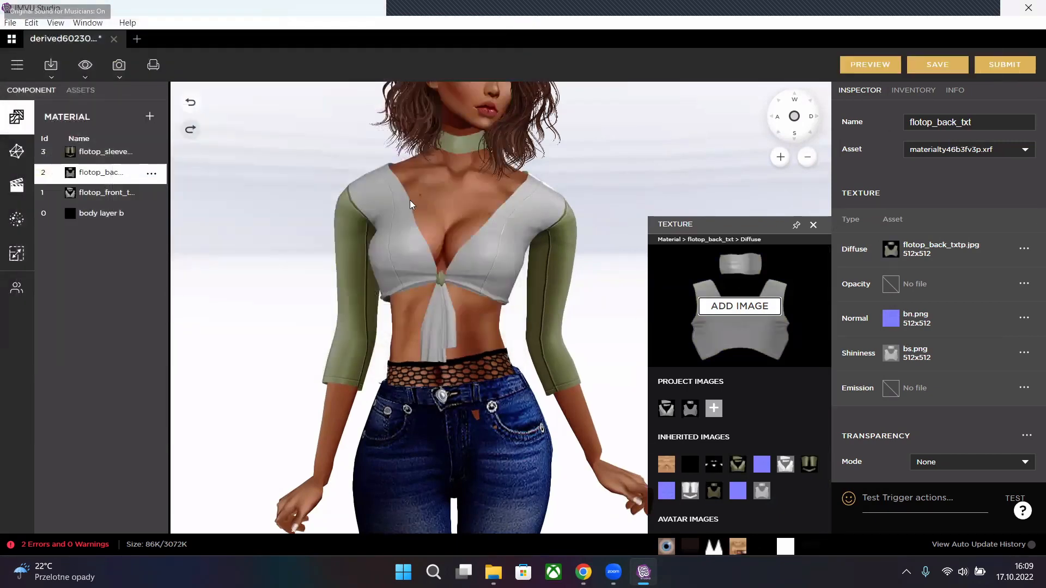
# - Replace the flotop_sleeves_txt material's diffuse texture with flotop_sleeves_txtp and check the top on the avatar
pyautogui.click(99, 152)
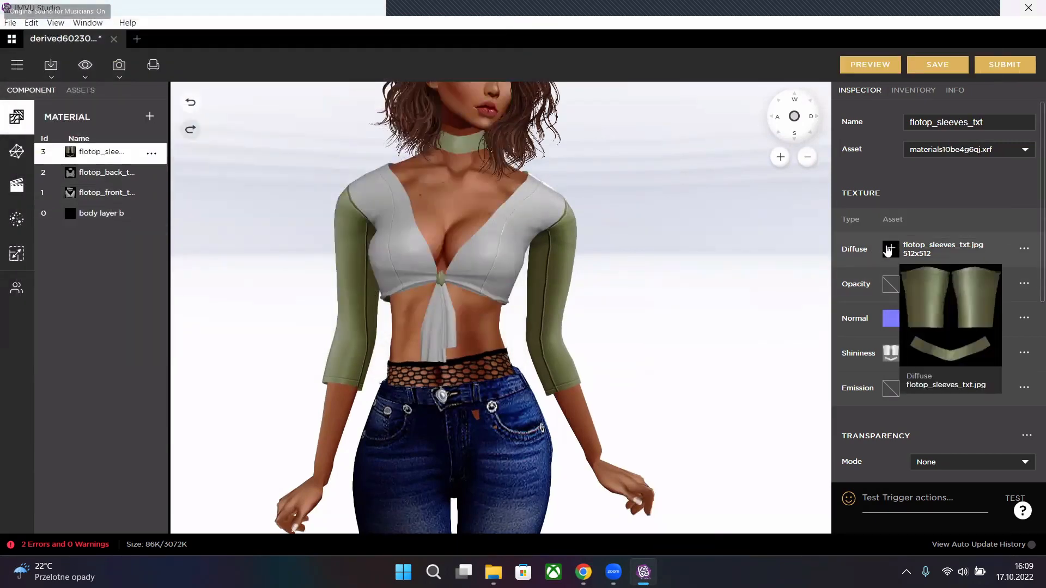
pyautogui.click(891, 249)
pyautogui.click(756, 298)
pyautogui.doubleClick(322, 145)
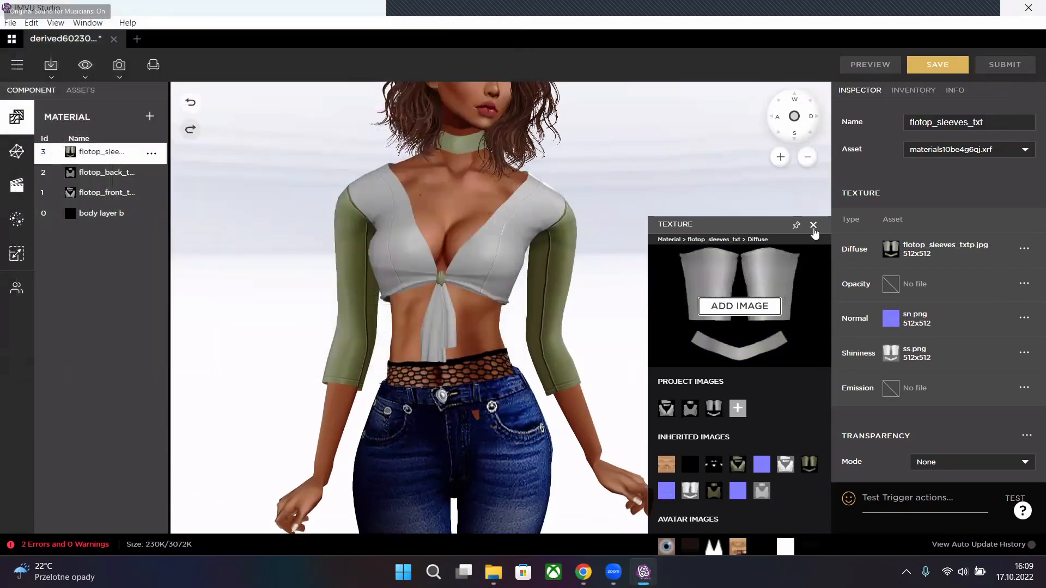
pyautogui.click(814, 225)
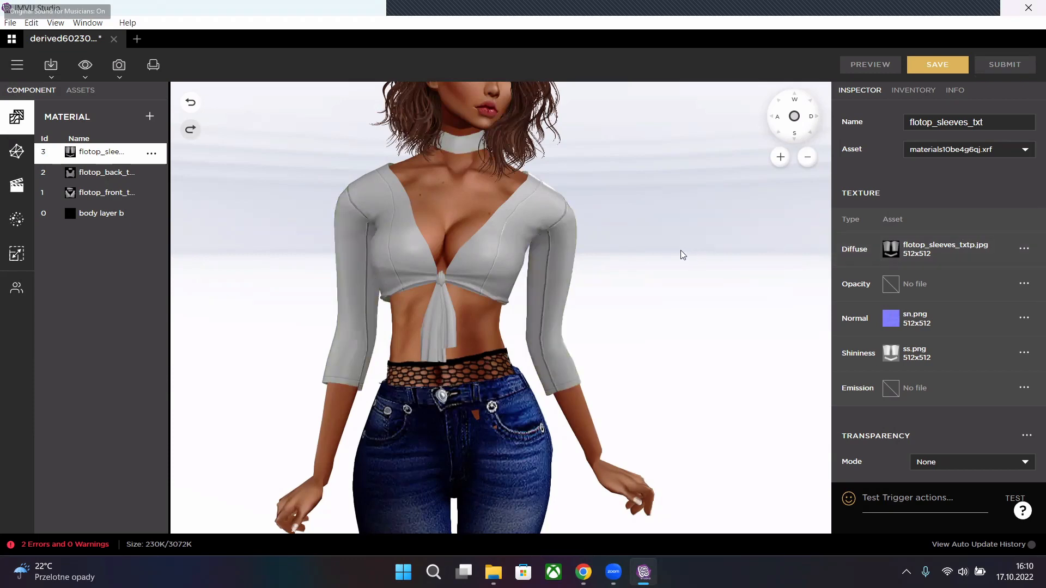
pyautogui.moveTo(653, 265); pyautogui.dragTo(627, 292)
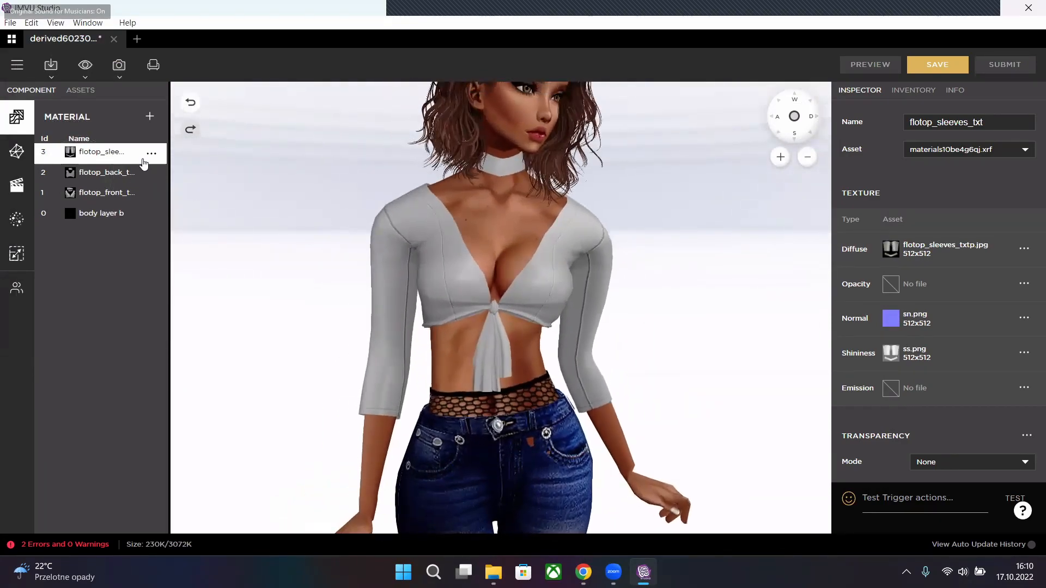
# - Assign a solid green color texture with RGB 18, 226, 42 and alpha 100 to the flotop_front_txt material's diffuse slot
pyautogui.click(131, 193)
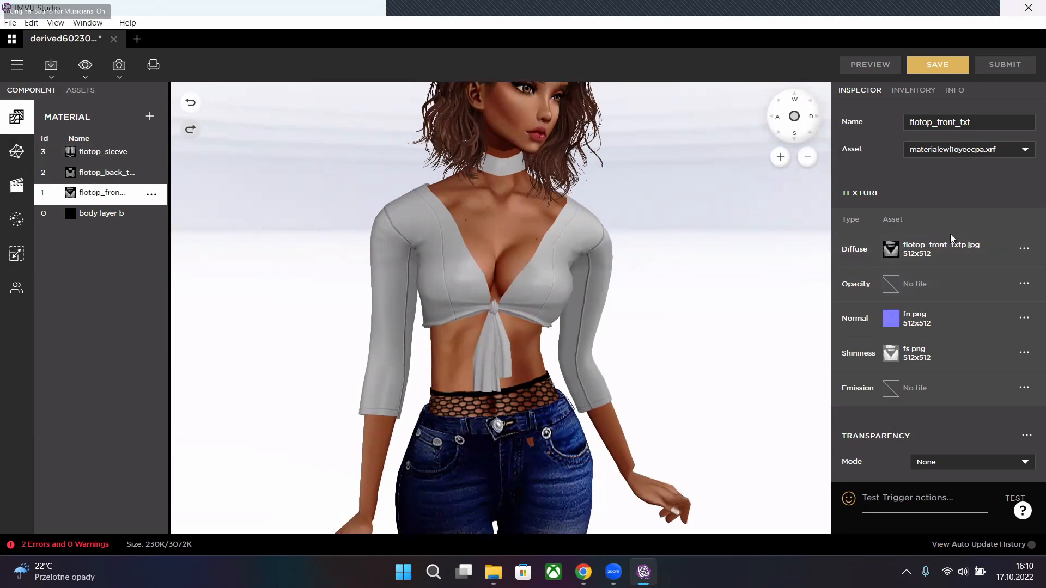
pyautogui.moveTo(844, 253)
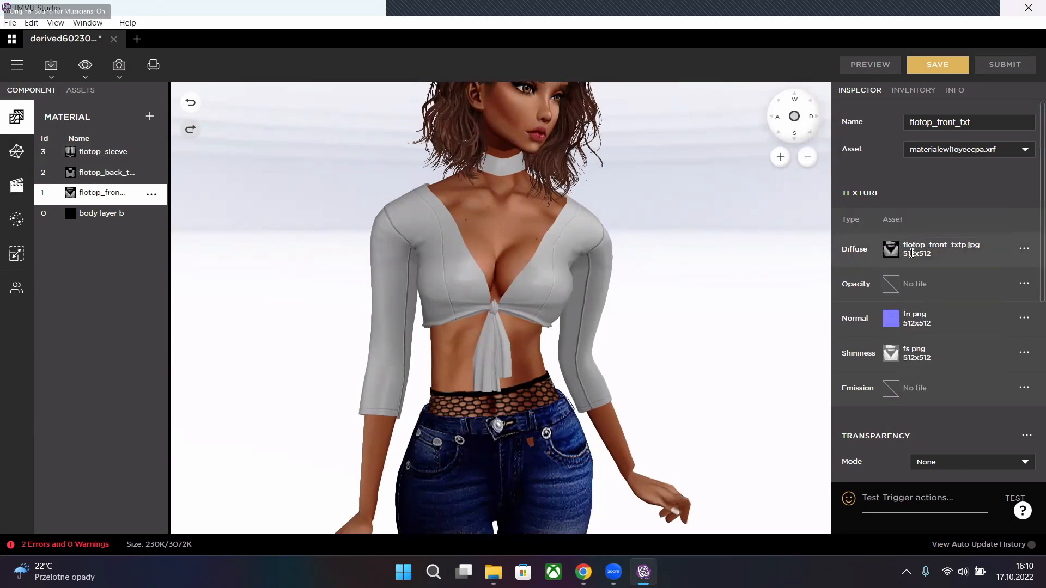
pyautogui.click(1024, 251)
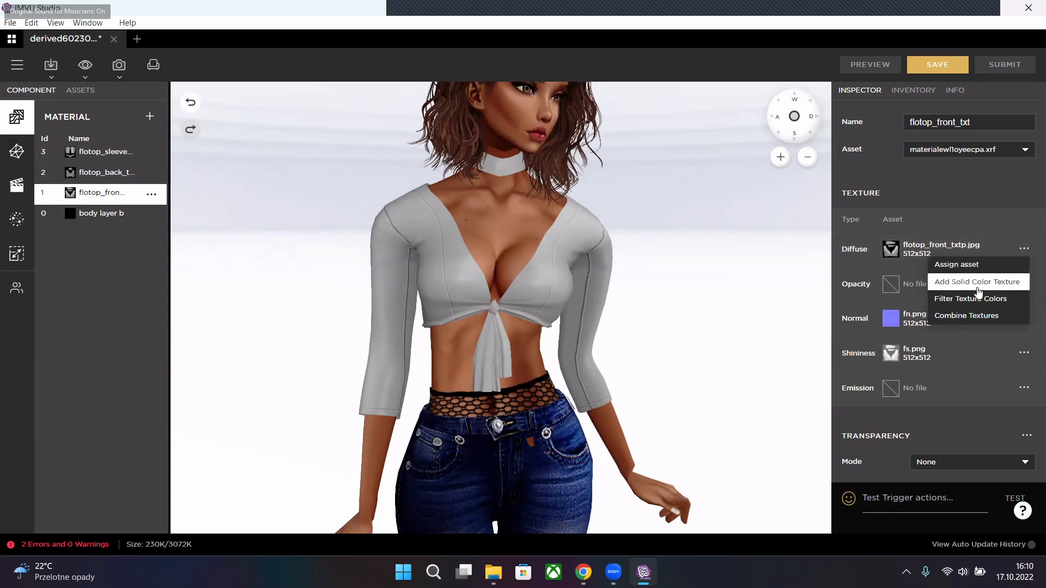
pyautogui.click(948, 291)
pyautogui.moveTo(730, 223); pyautogui.dragTo(721, 177)
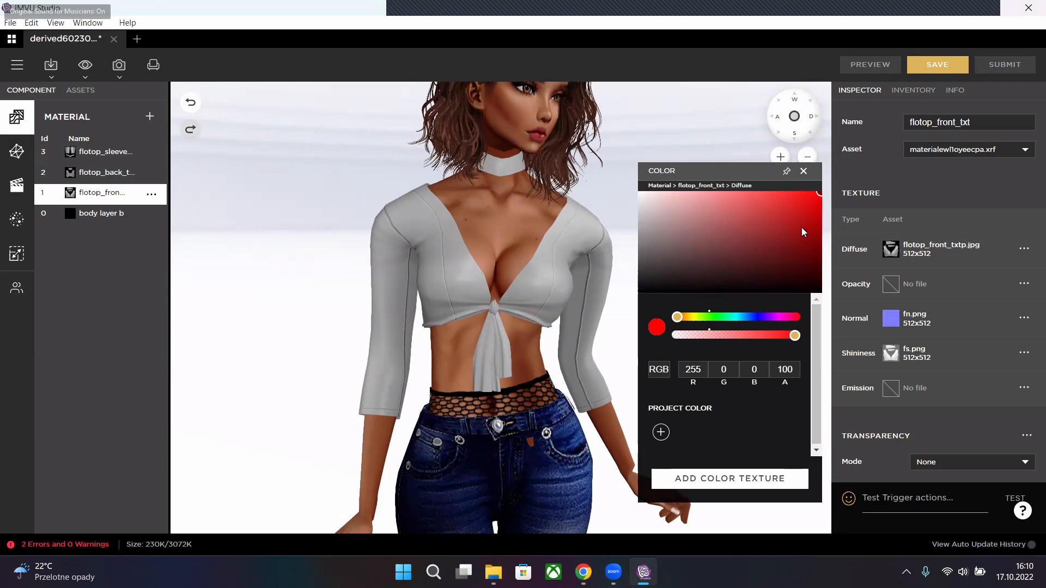
pyautogui.moveTo(802, 228)
pyautogui.mouseDown()
pyautogui.moveTo(802, 216)
pyautogui.moveTo(812, 240)
pyautogui.moveTo(807, 202)
pyautogui.mouseUp()
pyautogui.click(719, 318)
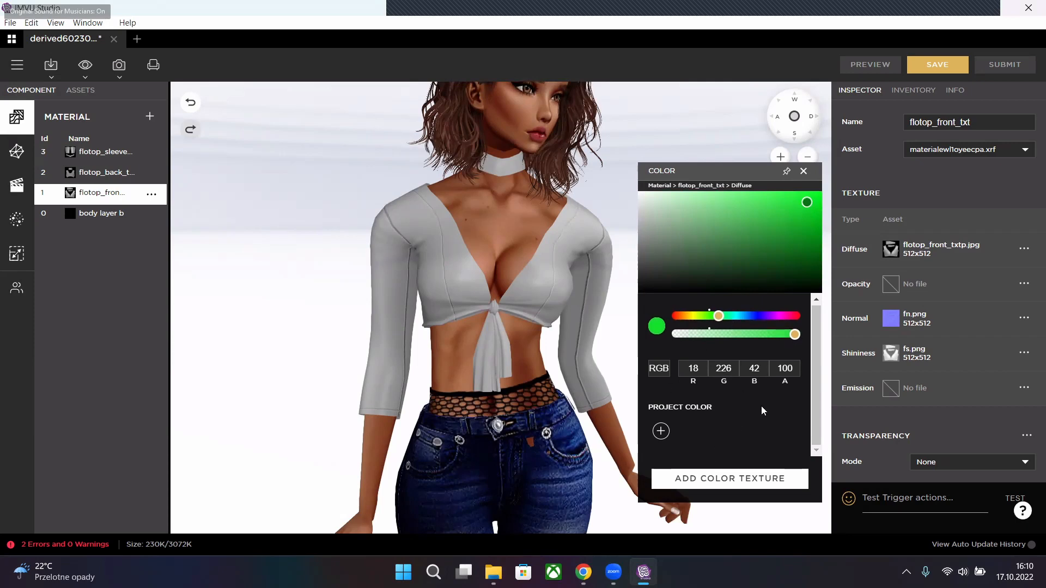
pyautogui.click(721, 479)
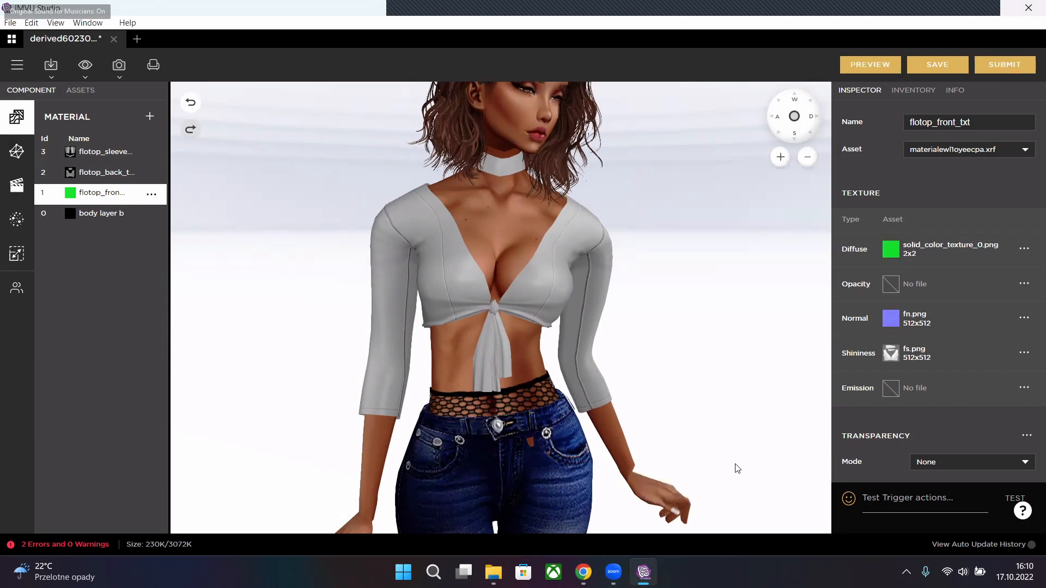
# - Preview the green front on the avatar and examine its shading alongside the material's diffuse, normal and shininess textures
pyautogui.click(872, 66)
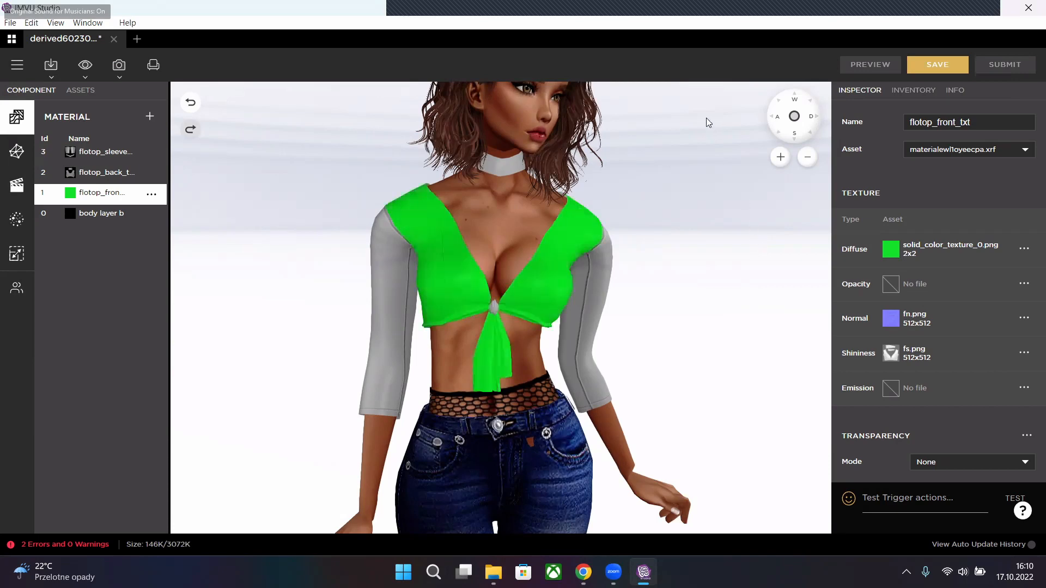
pyautogui.scroll(5, 526, 270)
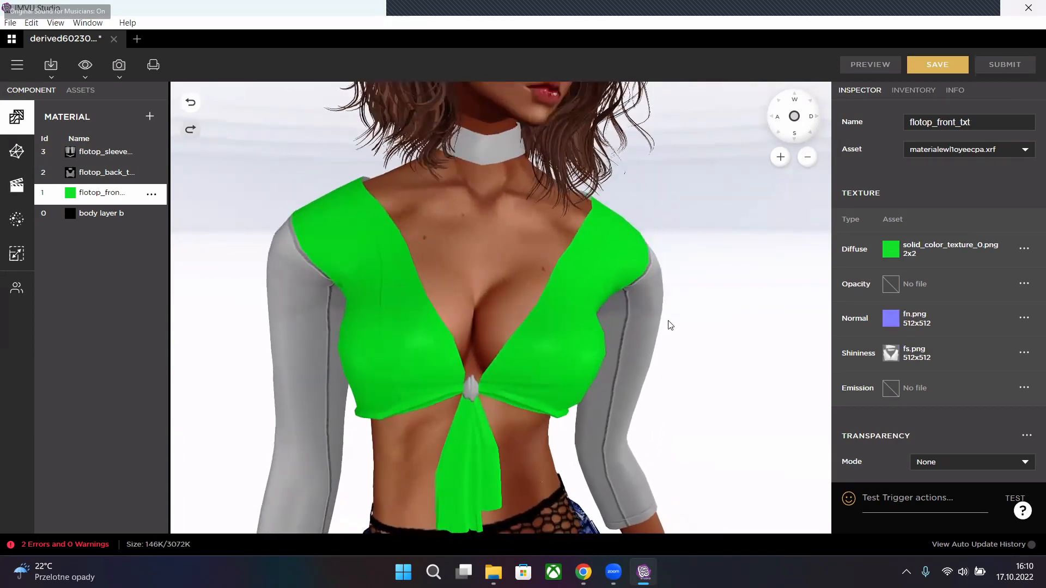
pyautogui.scroll(-3, 670, 325)
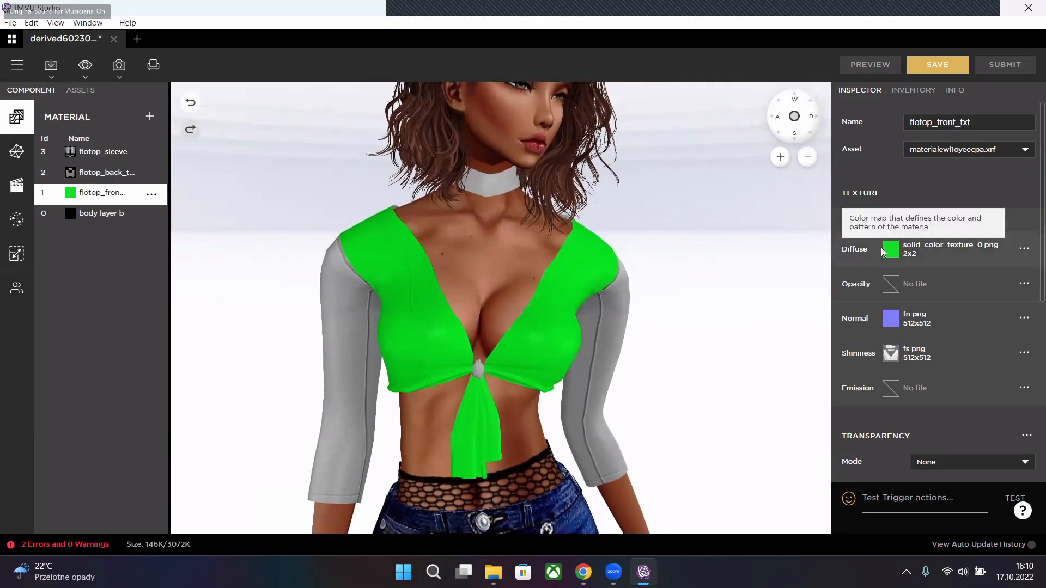
pyautogui.moveTo(886, 250)
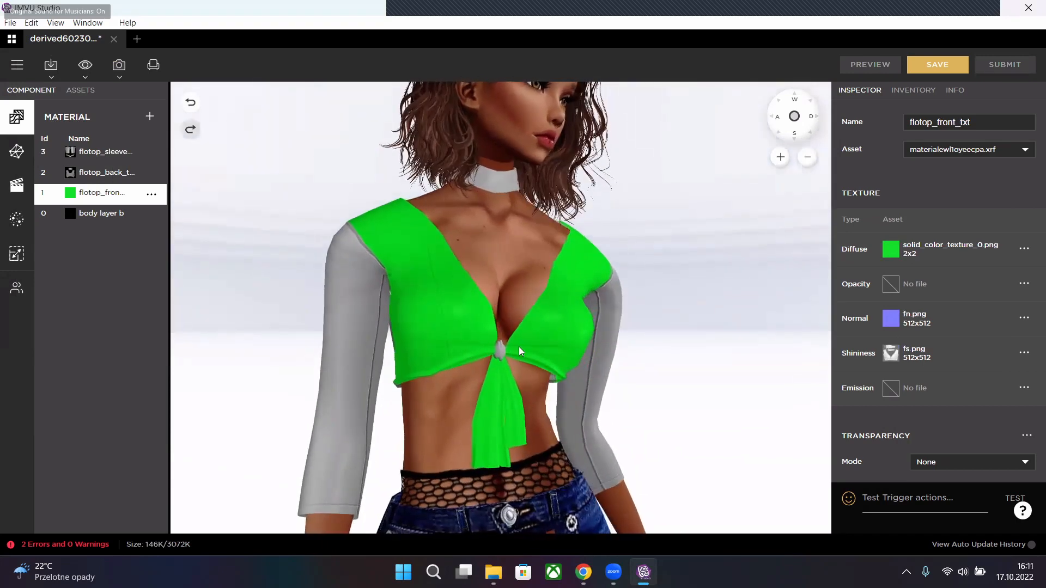
pyautogui.moveTo(890, 320)
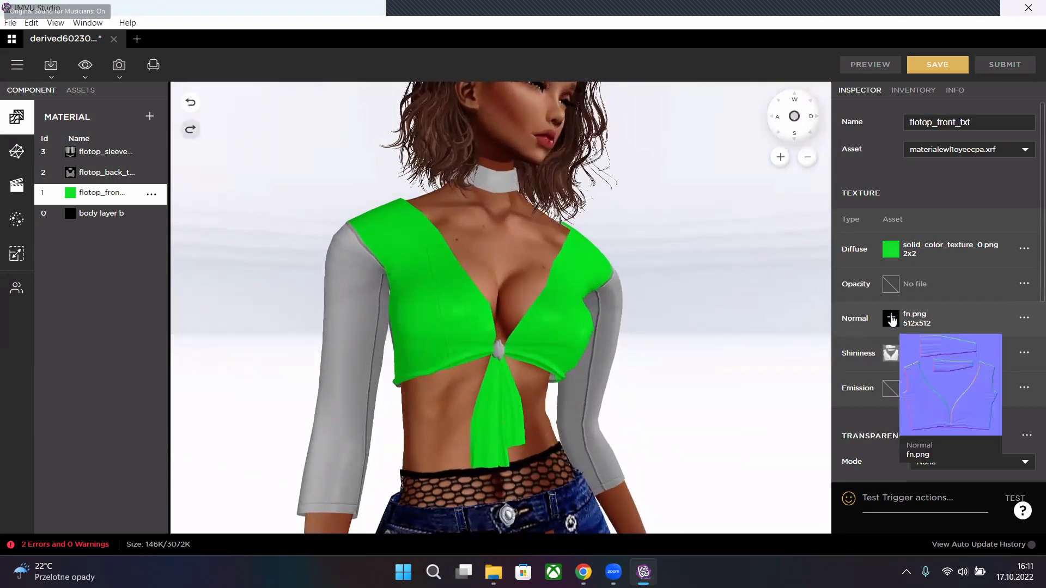
pyautogui.moveTo(891, 355)
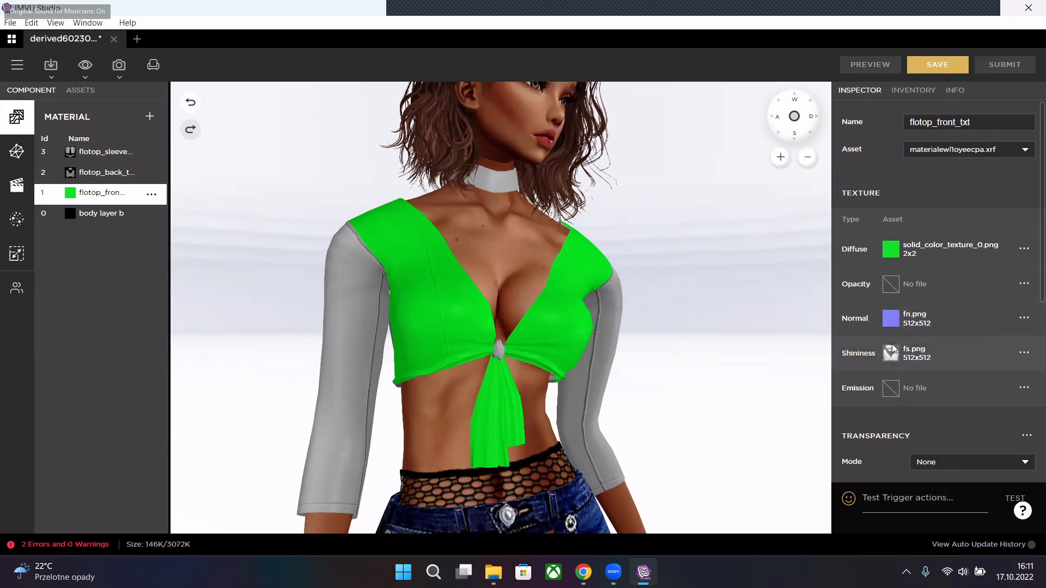
pyautogui.moveTo(671, 342); pyautogui.dragTo(636, 358)
pyautogui.scroll(6, 656, 374)
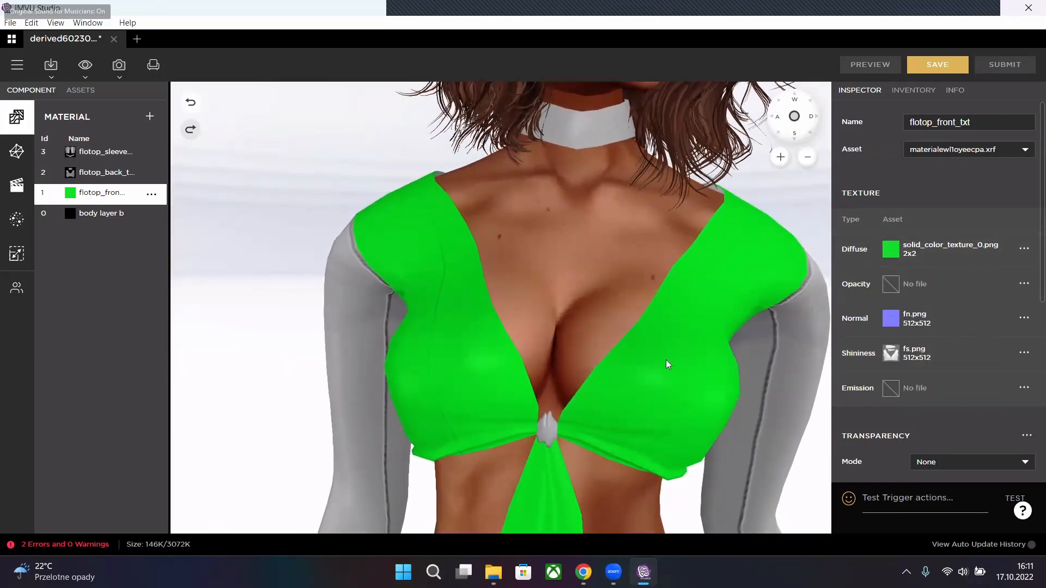
pyautogui.scroll(-5, 668, 361)
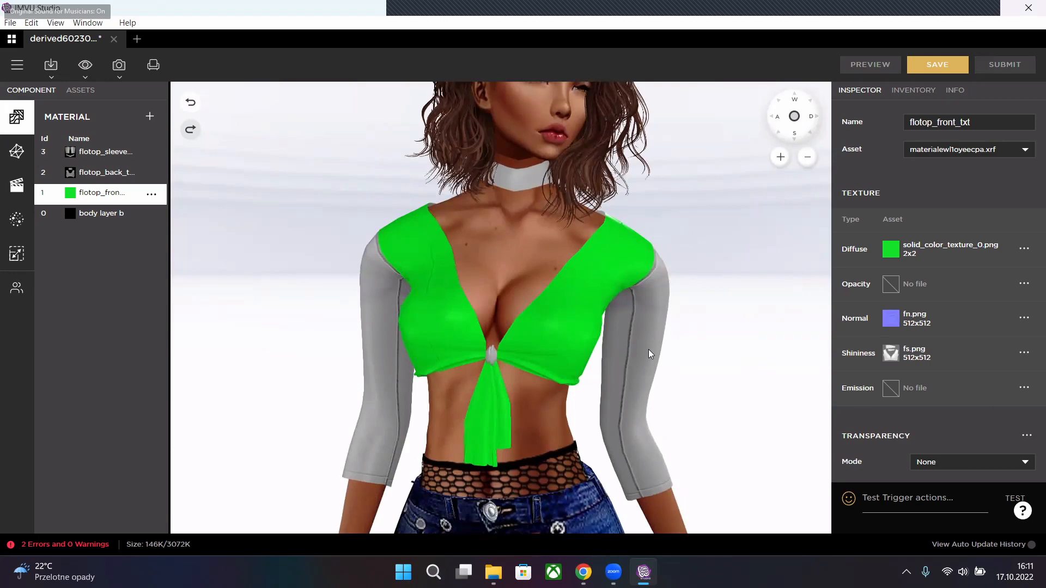
pyautogui.moveTo(646, 352)
pyautogui.mouseDown()
pyautogui.moveTo(737, 357)
pyautogui.moveTo(747, 378)
pyautogui.moveTo(717, 390)
pyautogui.moveTo(710, 362)
pyautogui.moveTo(666, 346)
pyautogui.mouseUp()
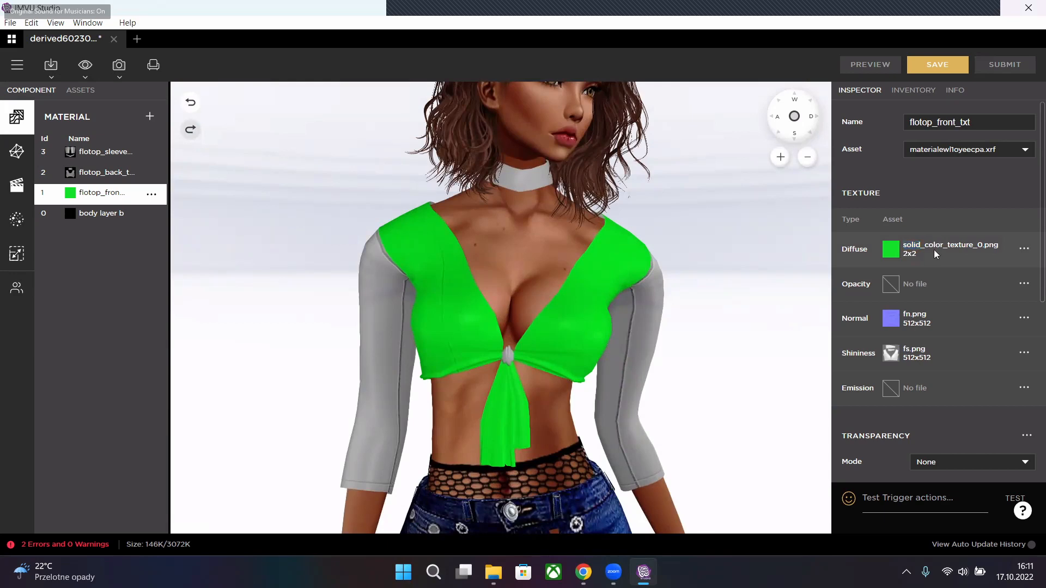
pyautogui.moveTo(894, 254)
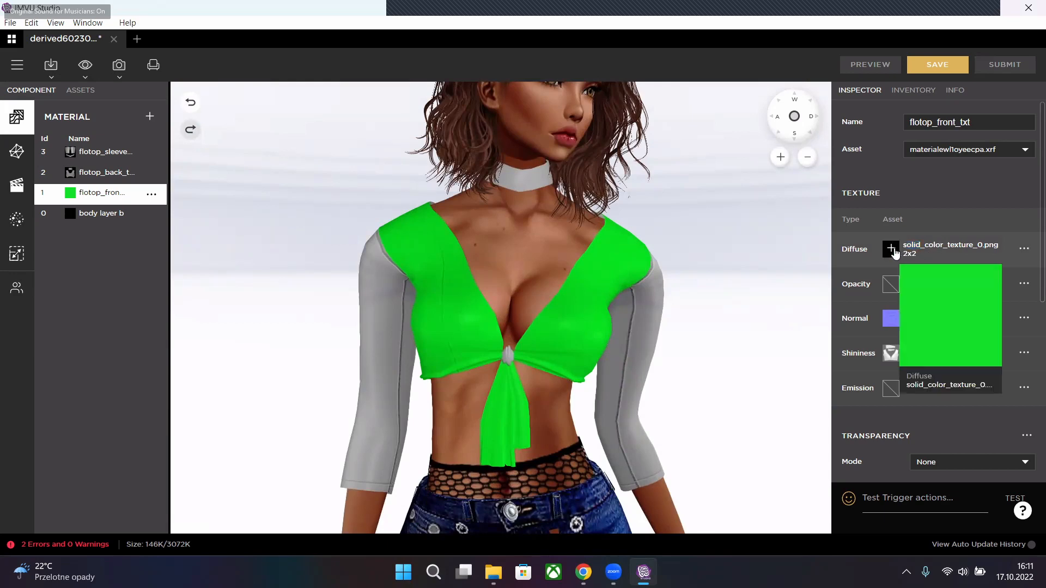
# - Replace the flotop_front_txt material's diffuse texture with a solid purple color texture of reduced alpha and preview it
pyautogui.click(1025, 249)
pyautogui.click(991, 282)
pyautogui.click(754, 273)
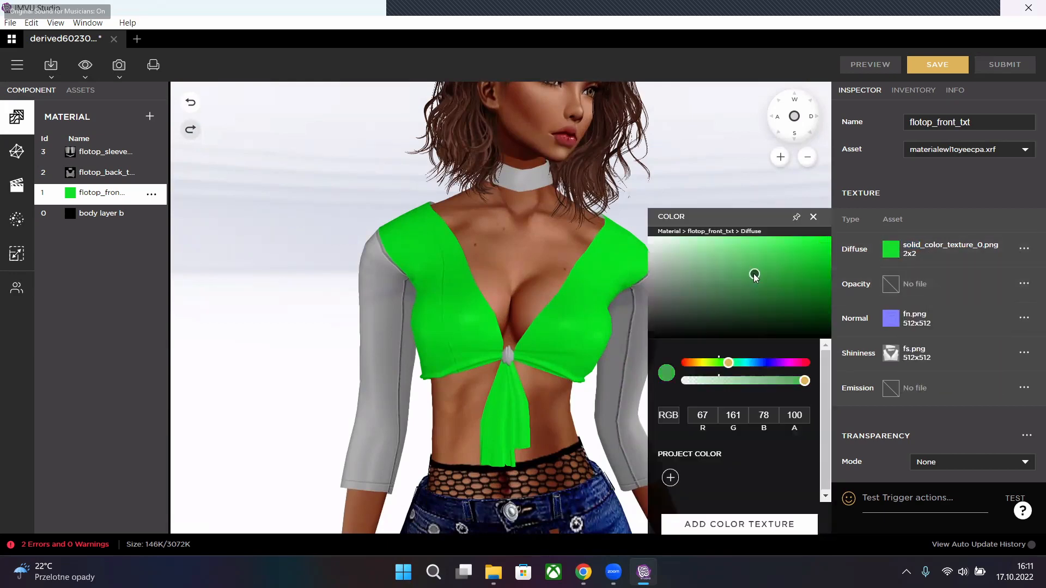
pyautogui.click(767, 295)
pyautogui.click(777, 362)
pyautogui.click(785, 363)
pyautogui.moveTo(766, 381); pyautogui.dragTo(744, 381)
pyautogui.click(746, 524)
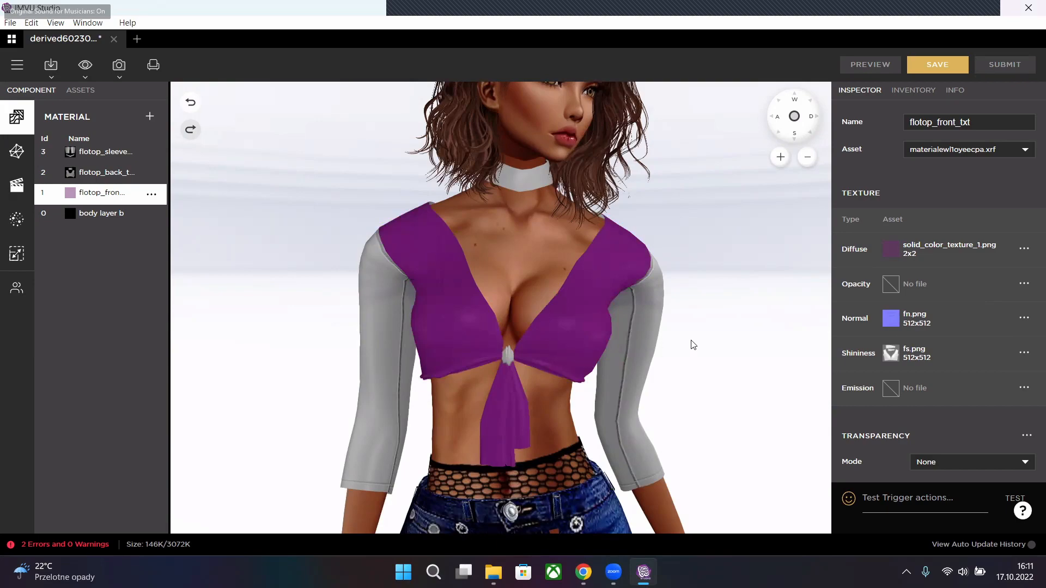
# - Examine the purple top from the front, back and up close, comparing its detail with the normal and shininess textures
pyautogui.moveTo(693, 345); pyautogui.dragTo(464, 352)
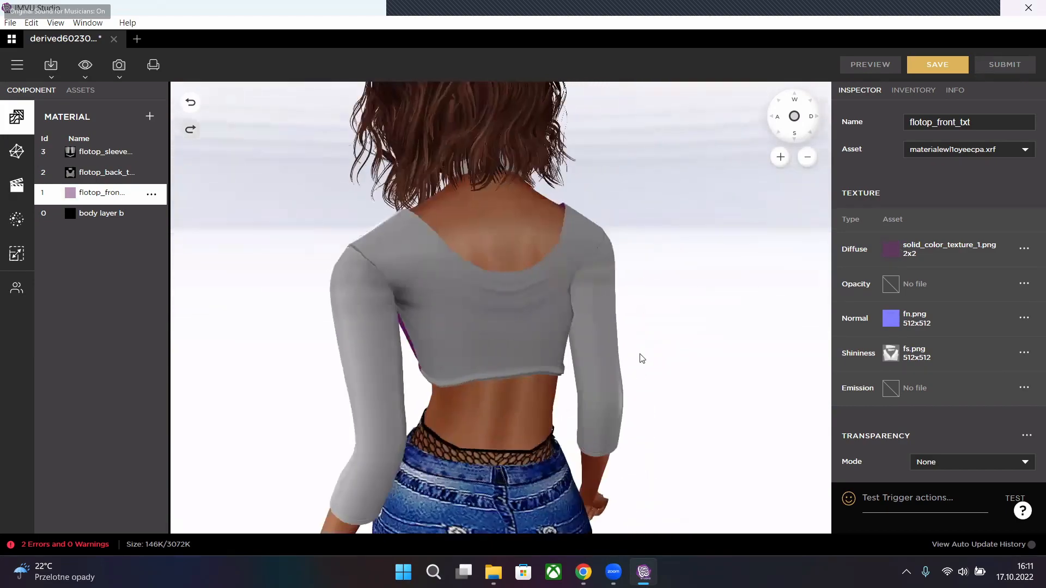
pyautogui.moveTo(642, 358); pyautogui.dragTo(687, 358)
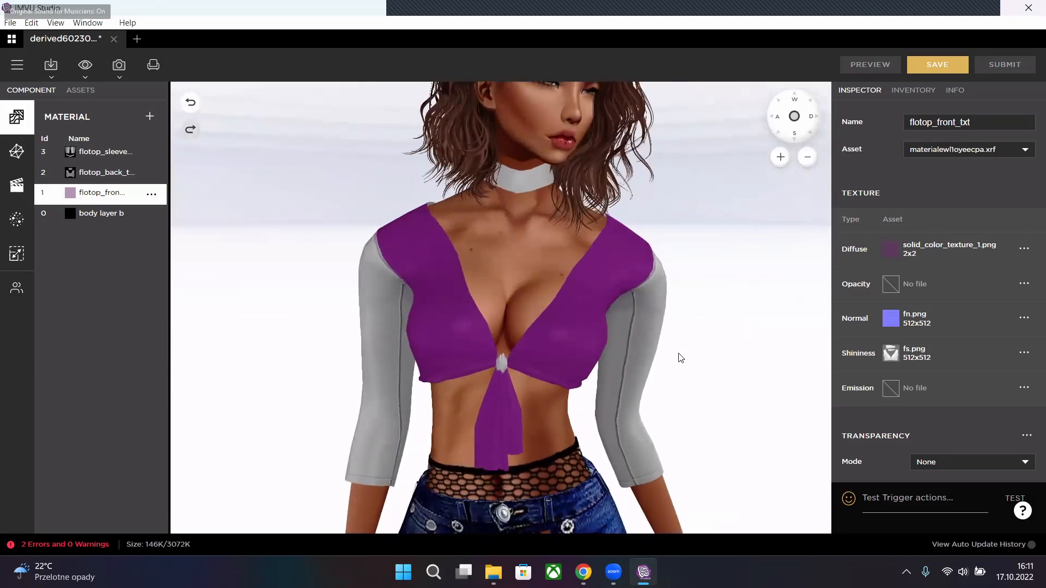
pyautogui.scroll(-5, 679, 353)
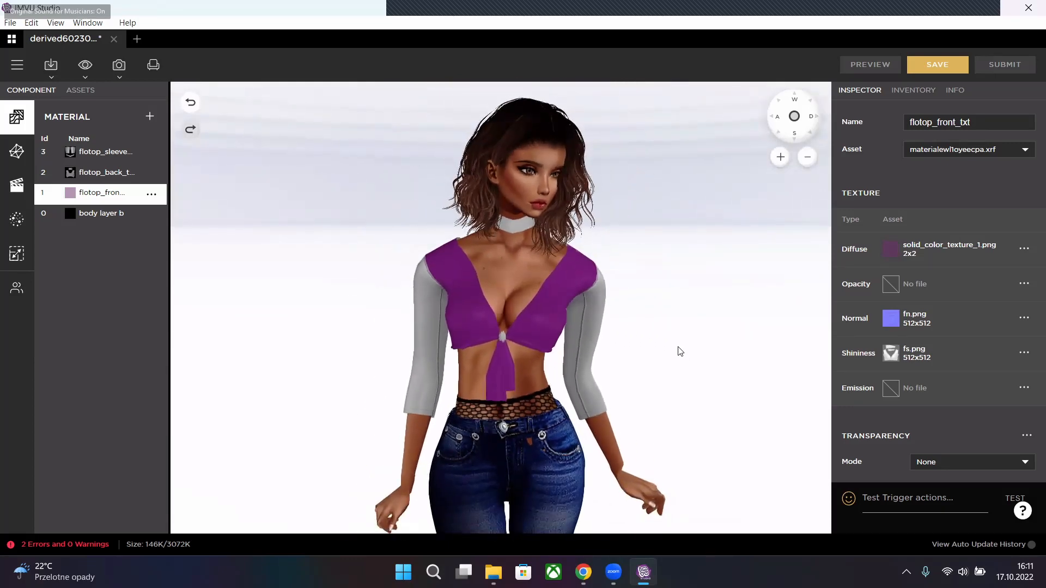
pyautogui.scroll(5, 612, 357)
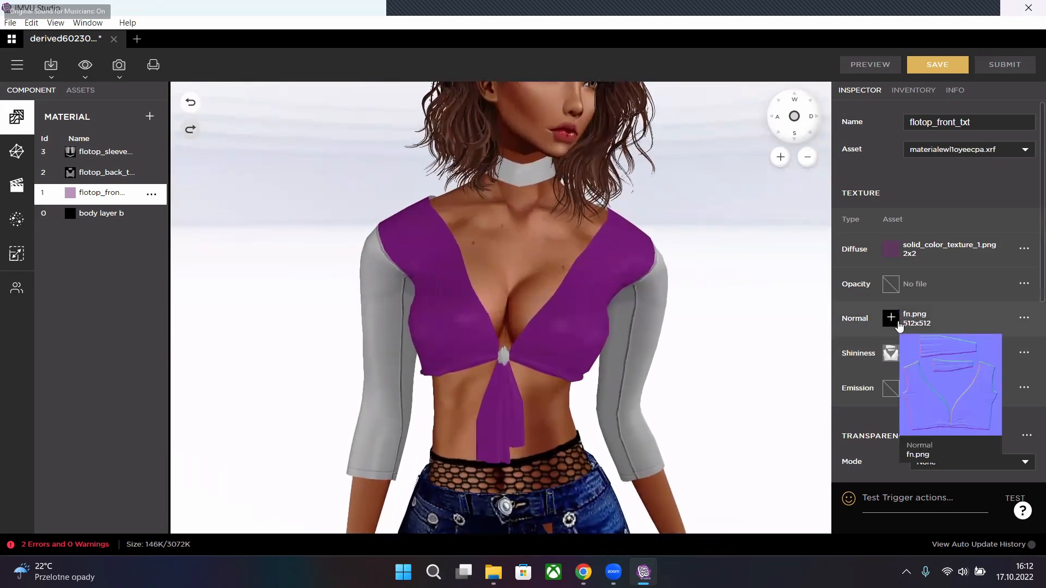
pyautogui.moveTo(886, 360)
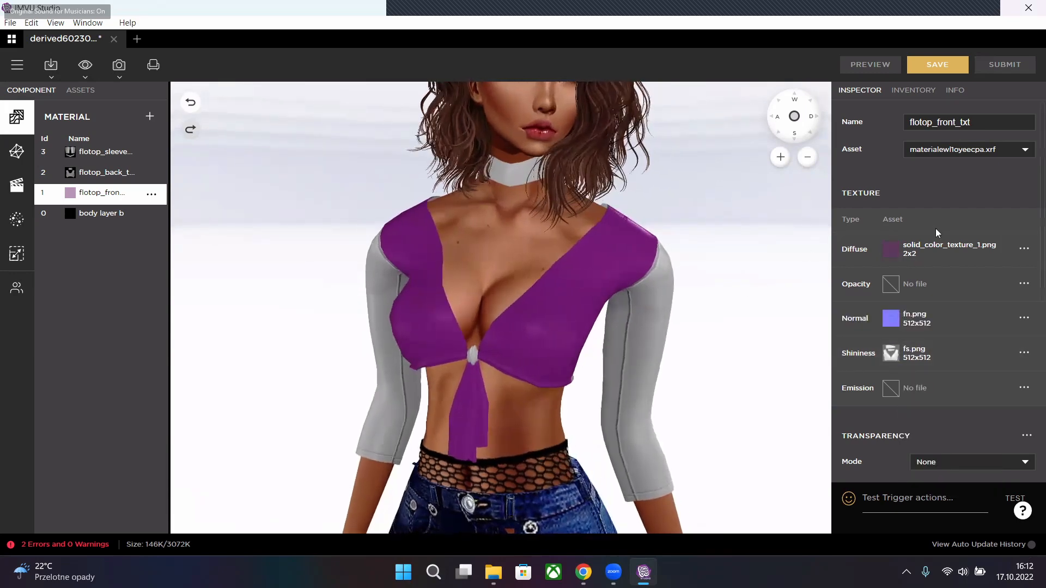
pyautogui.moveTo(894, 250)
pyautogui.scroll(8, 664, 328)
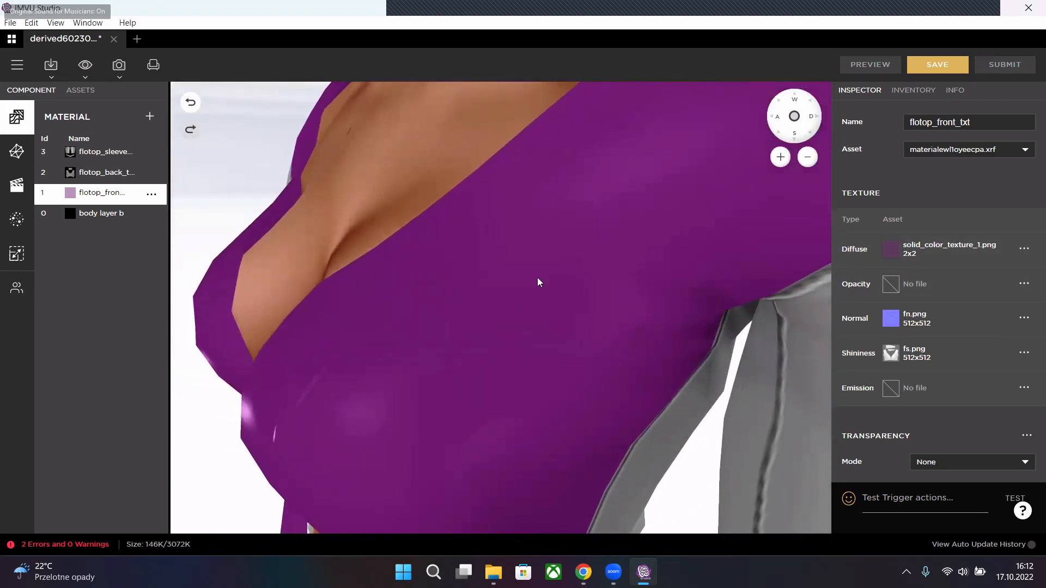
pyautogui.scroll(-8, 490, 325)
pyautogui.moveTo(886, 321)
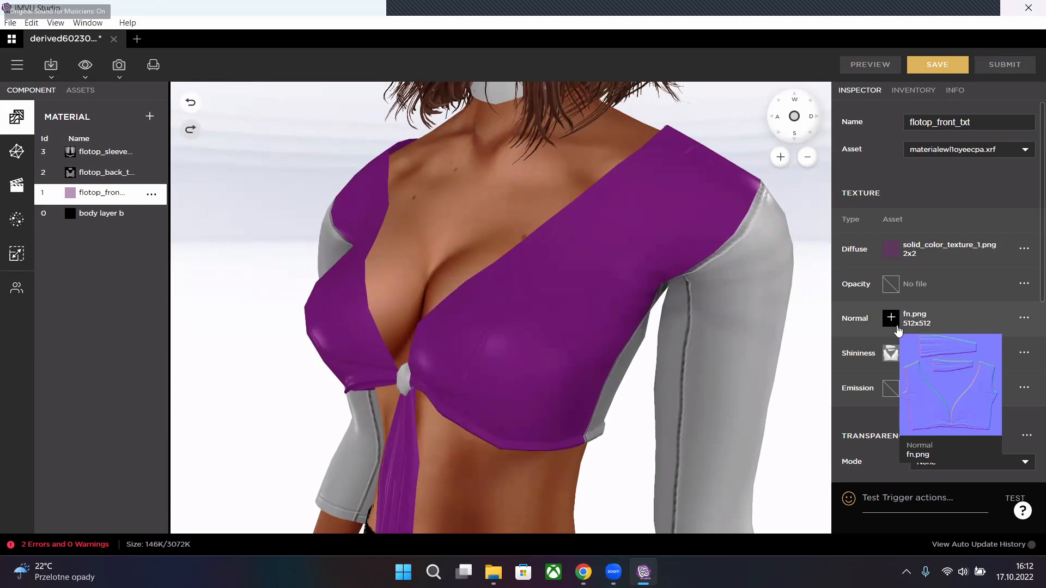
pyautogui.moveTo(658, 329); pyautogui.dragTo(717, 344)
# - Reassign the project image flotop_front_txtp.jpg to the flotop_front_txt material's diffuse slot and preview the top on the avatar
pyautogui.click(892, 251)
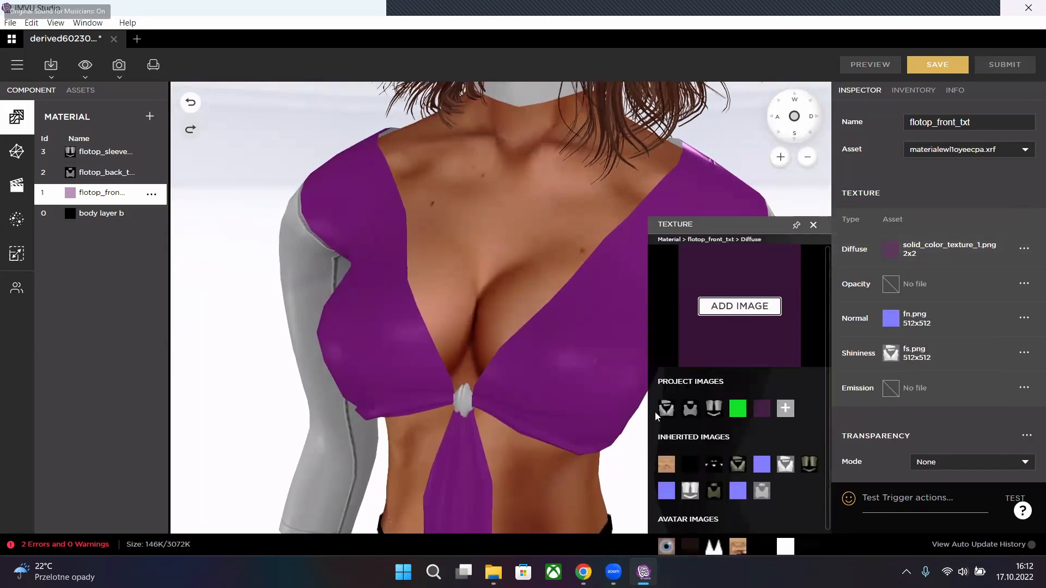
pyautogui.moveTo(666, 411)
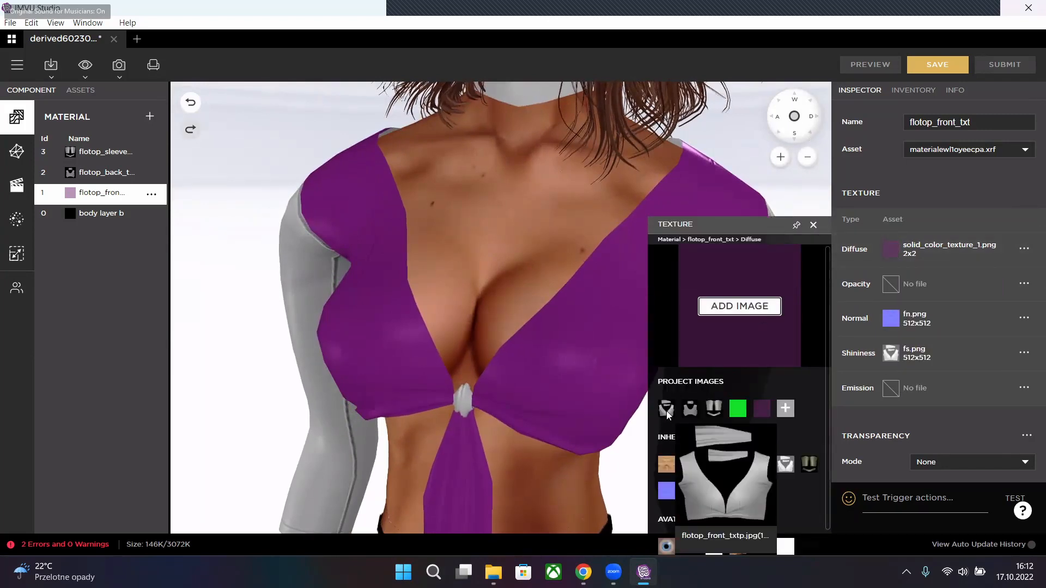
pyautogui.click(666, 411)
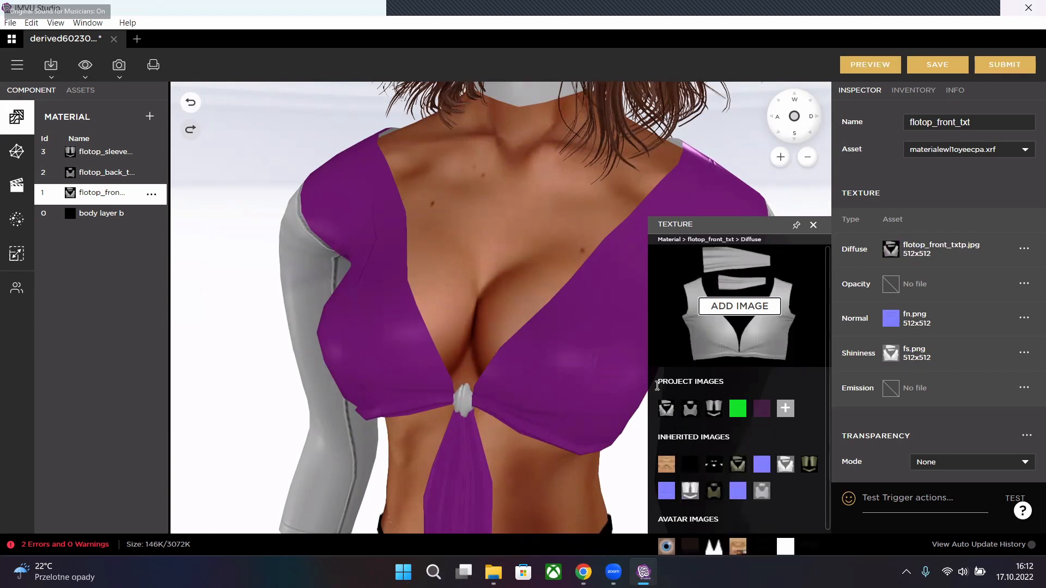
pyautogui.moveTo(665, 413)
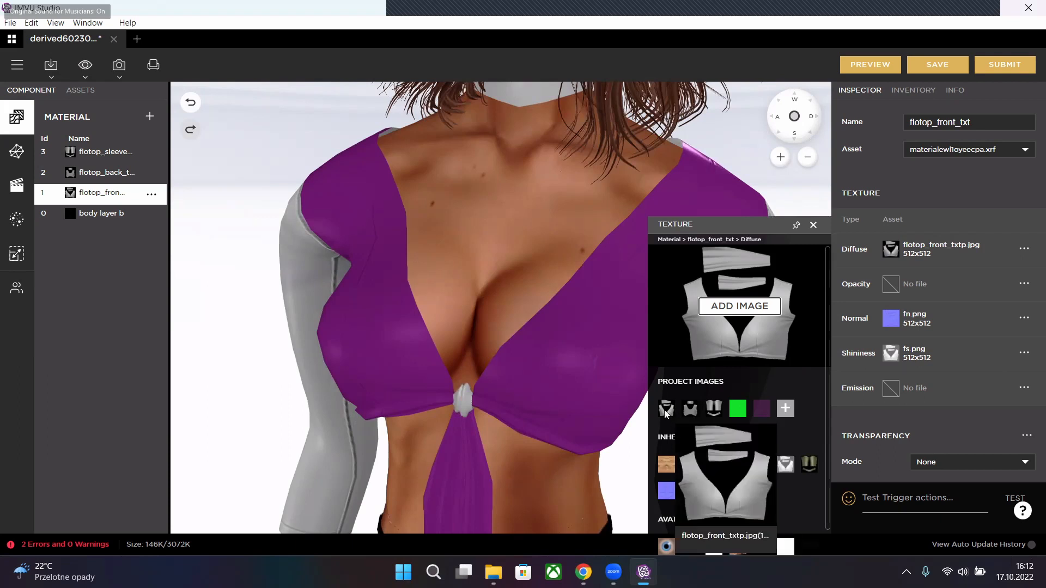
pyautogui.click(871, 65)
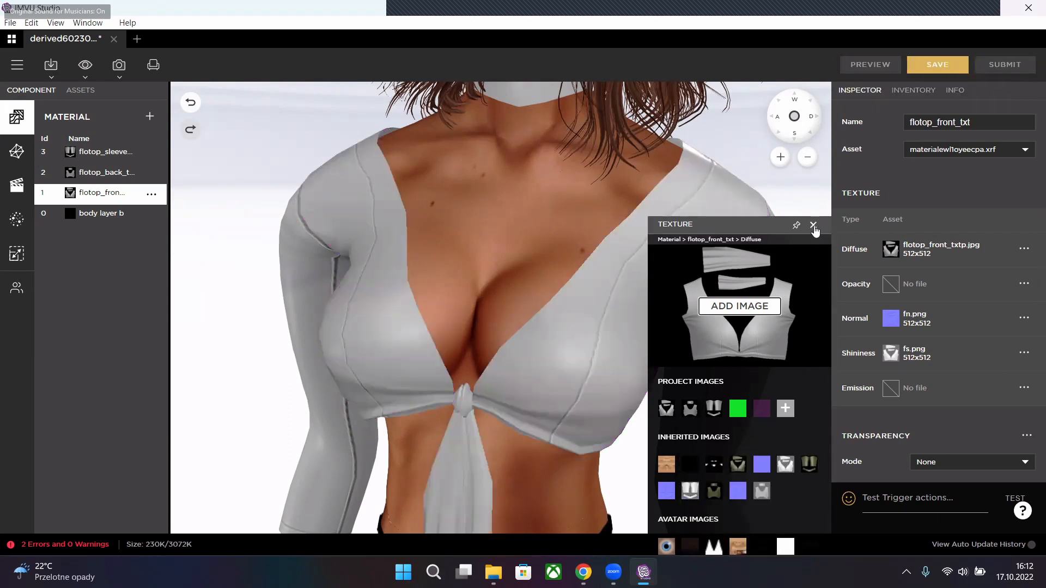
pyautogui.click(813, 225)
pyautogui.moveTo(623, 290); pyautogui.dragTo(817, 305)
pyautogui.scroll(-3, 643, 300)
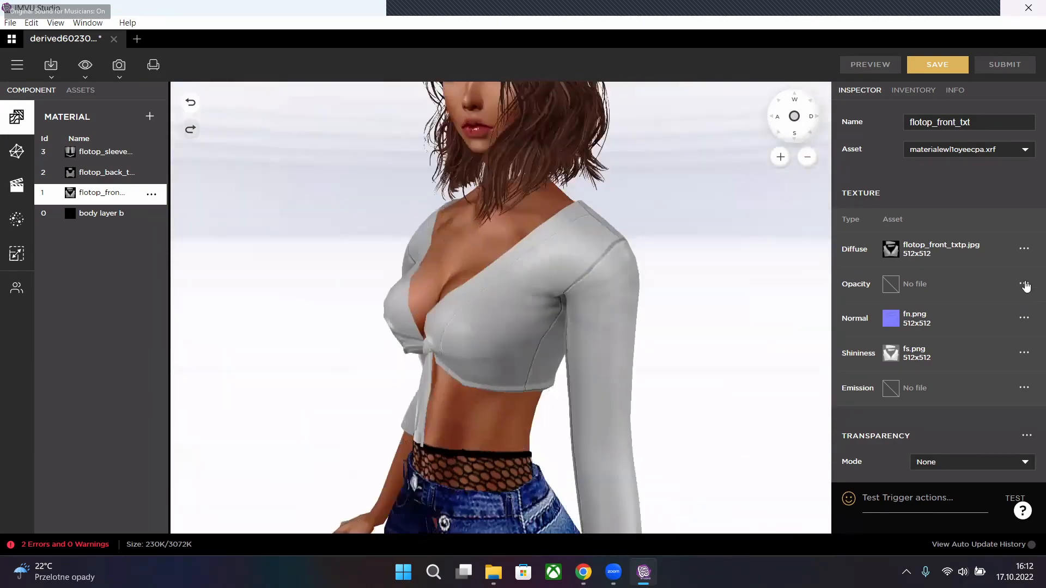
# - Apply a color filter with hue 71, saturation 77 and vibrance 81 to the grey flotop_front_txtp.jpg diffuse texture
pyautogui.click(1025, 249)
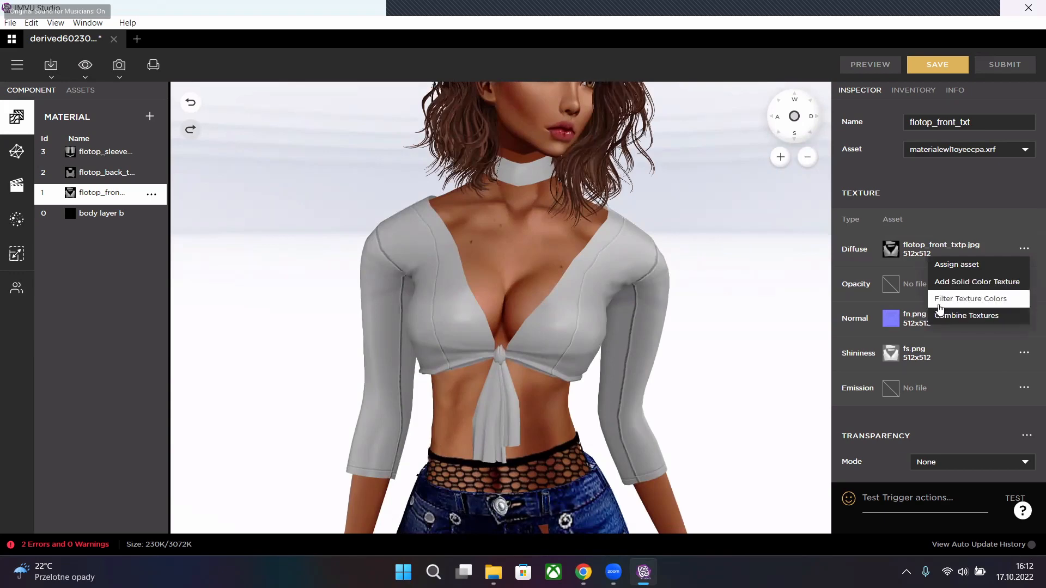
pyautogui.click(1000, 308)
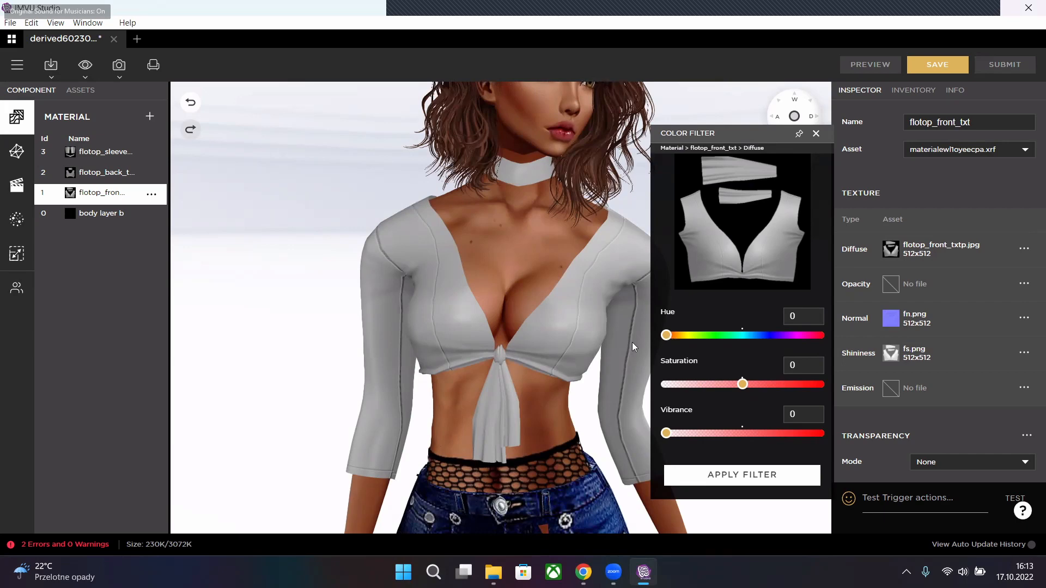
pyautogui.scroll(5, 562, 347)
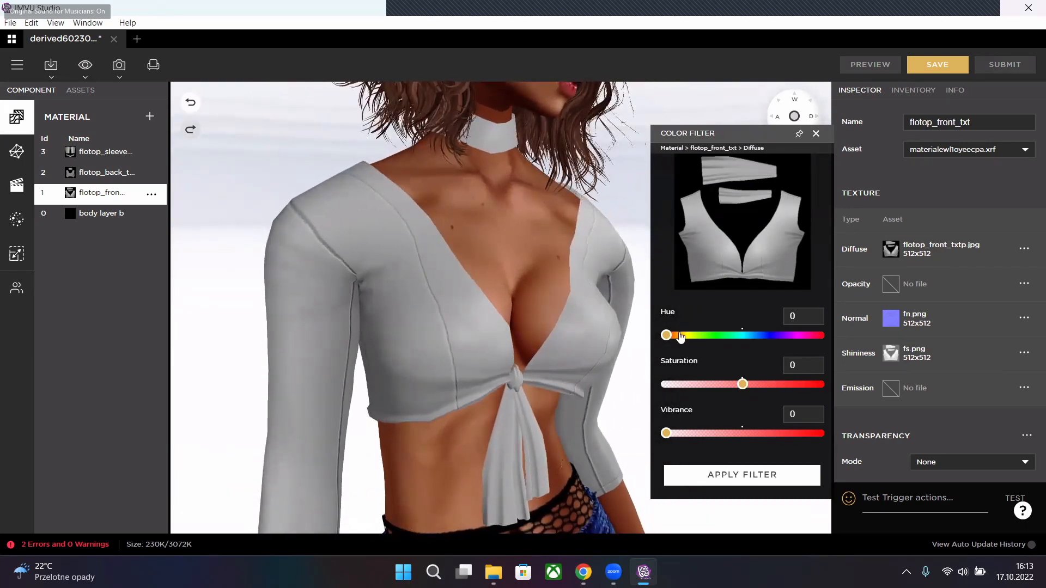
pyautogui.moveTo(681, 338); pyautogui.dragTo(763, 337)
pyautogui.moveTo(751, 387); pyautogui.dragTo(774, 386)
pyautogui.moveTo(691, 436); pyautogui.dragTo(767, 434)
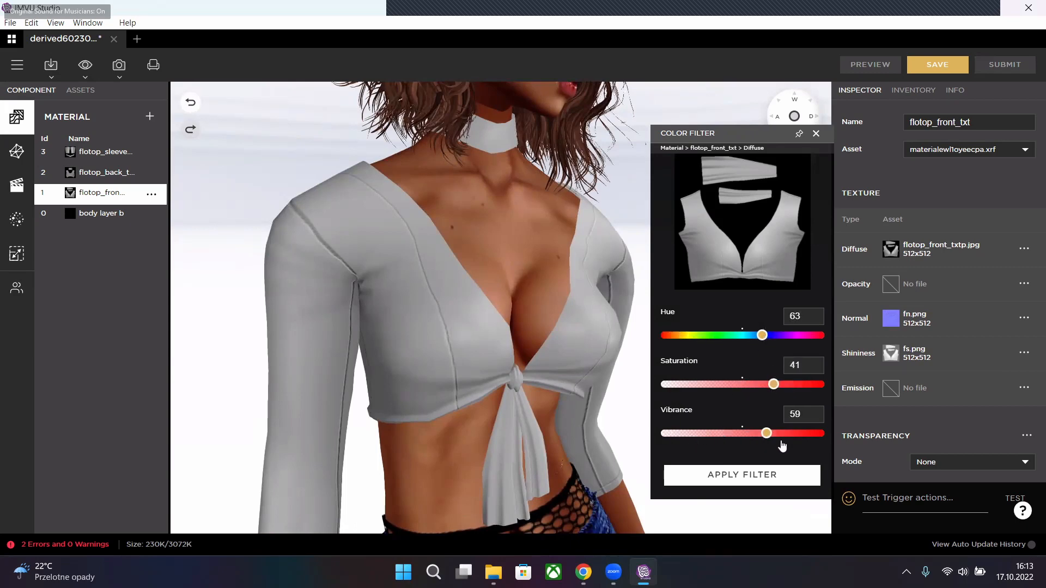
pyautogui.moveTo(774, 385); pyautogui.dragTo(801, 384)
pyautogui.moveTo(763, 337); pyautogui.dragTo(777, 341)
pyautogui.moveTo(695, 335); pyautogui.dragTo(778, 340)
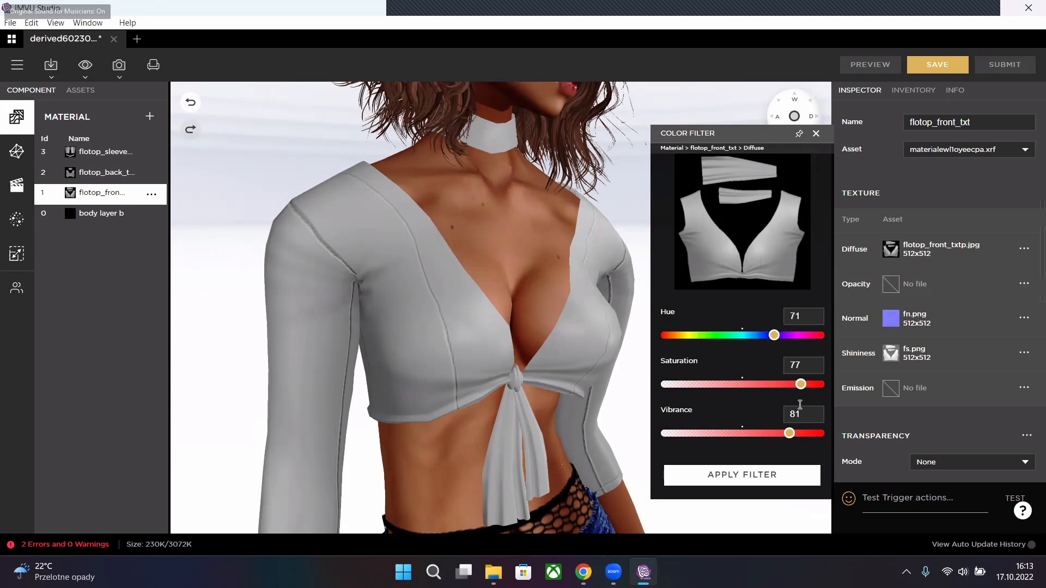
pyautogui.click(789, 482)
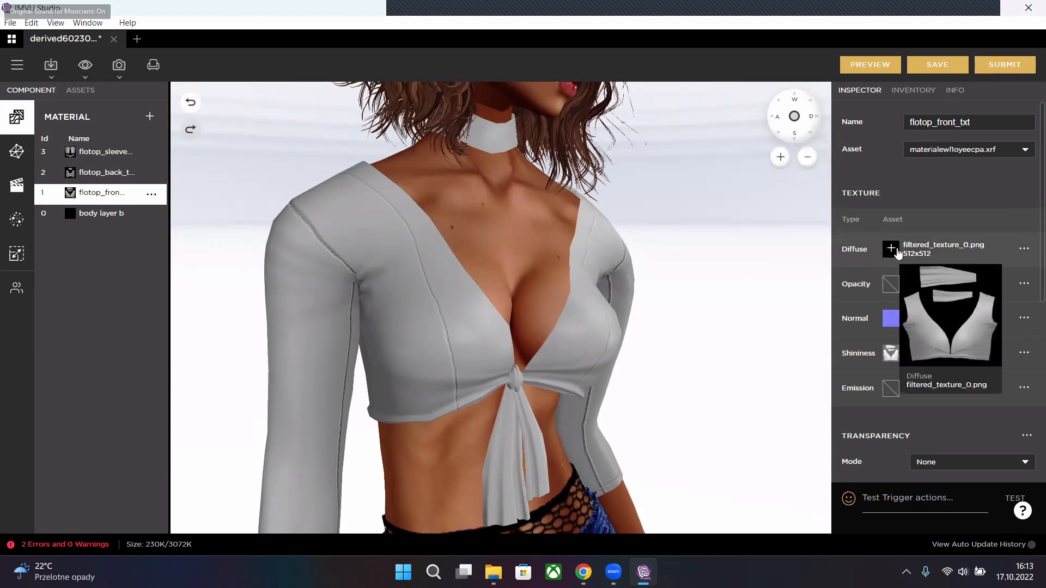
# - Assign the inherited green image flotop_front_txt.jpg to the flotop_front_txt material's diffuse slot and preview it on the avatar
pyautogui.click(890, 249)
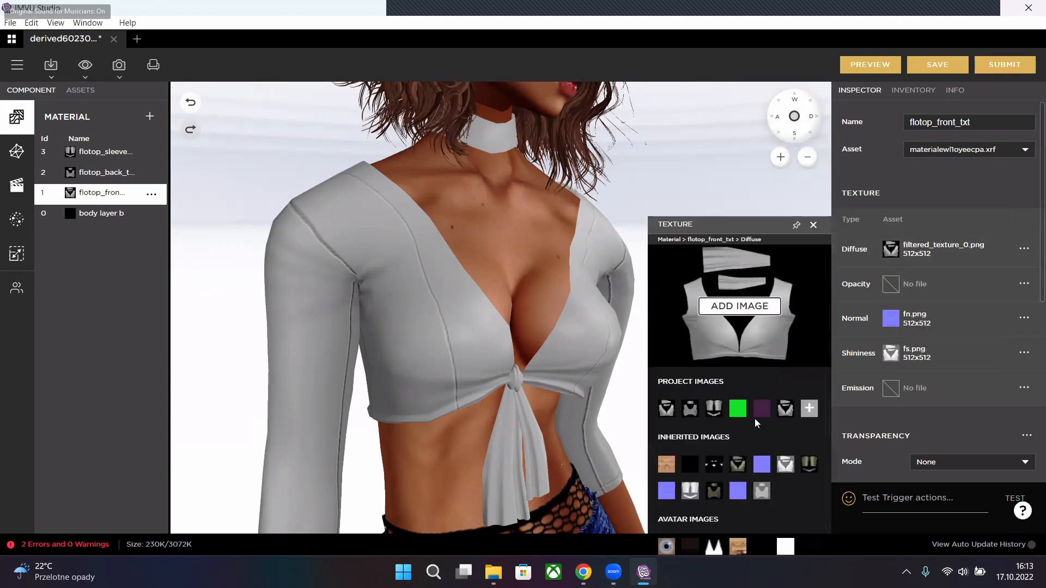
pyautogui.click(735, 467)
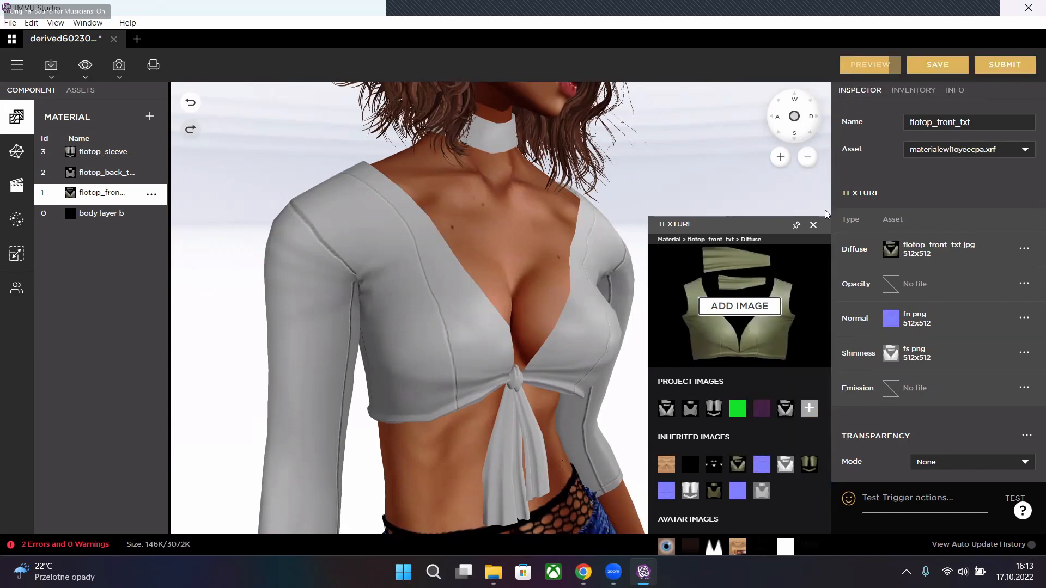
pyautogui.click(814, 225)
pyautogui.scroll(3, 692, 291)
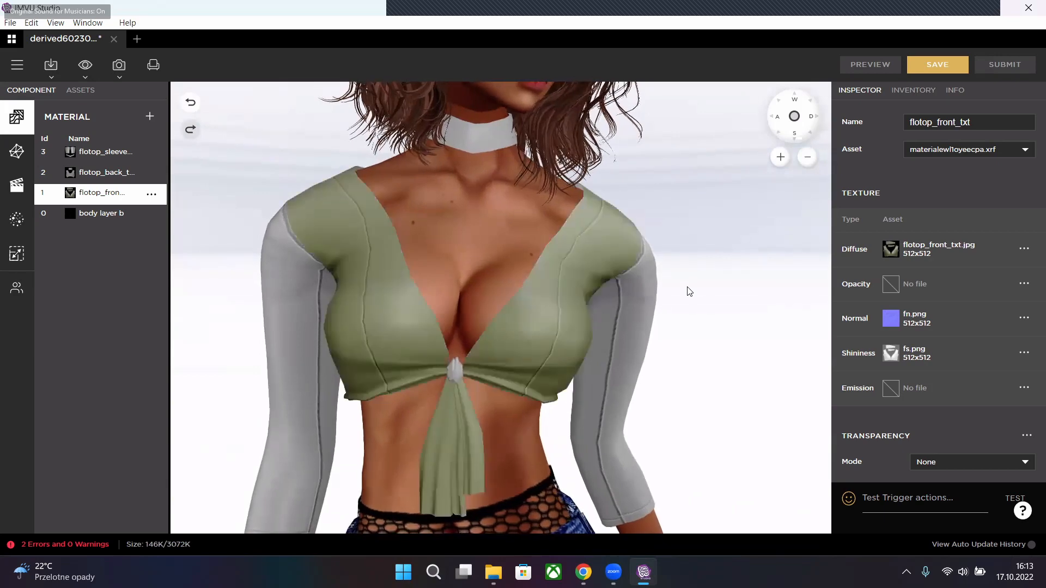
# - Open the color filter for the flotop_front_txt material's diffuse texture and set its hue to 20
pyautogui.click(1023, 250)
pyautogui.click(990, 299)
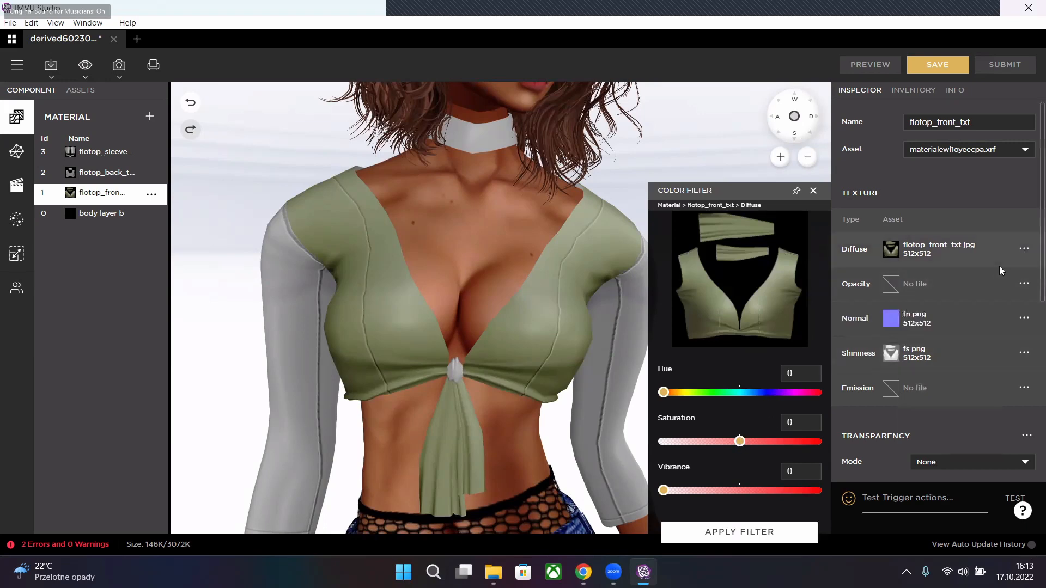
pyautogui.click(1024, 248)
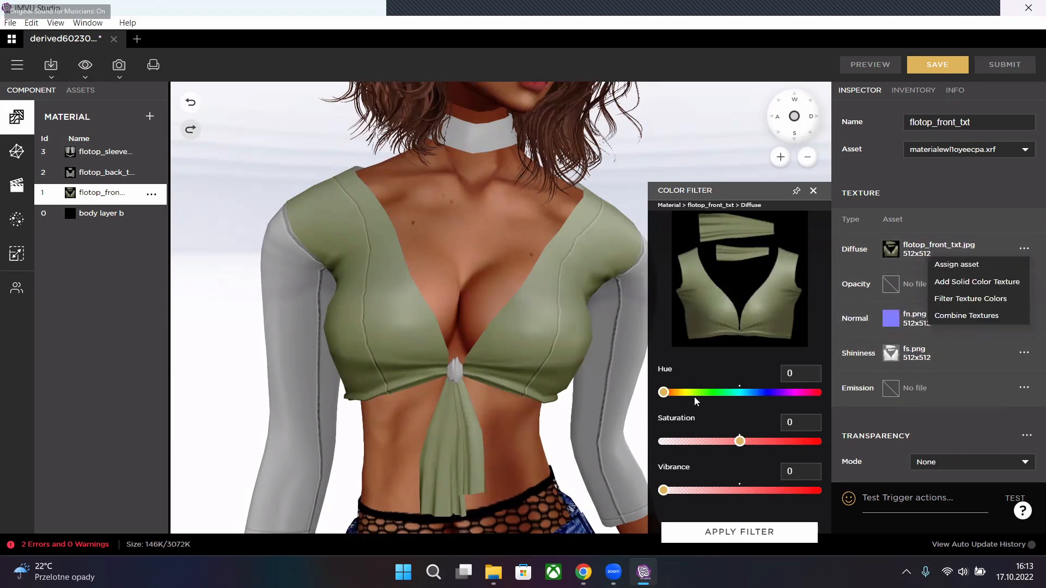
pyautogui.moveTo(663, 392); pyautogui.dragTo(694, 394)
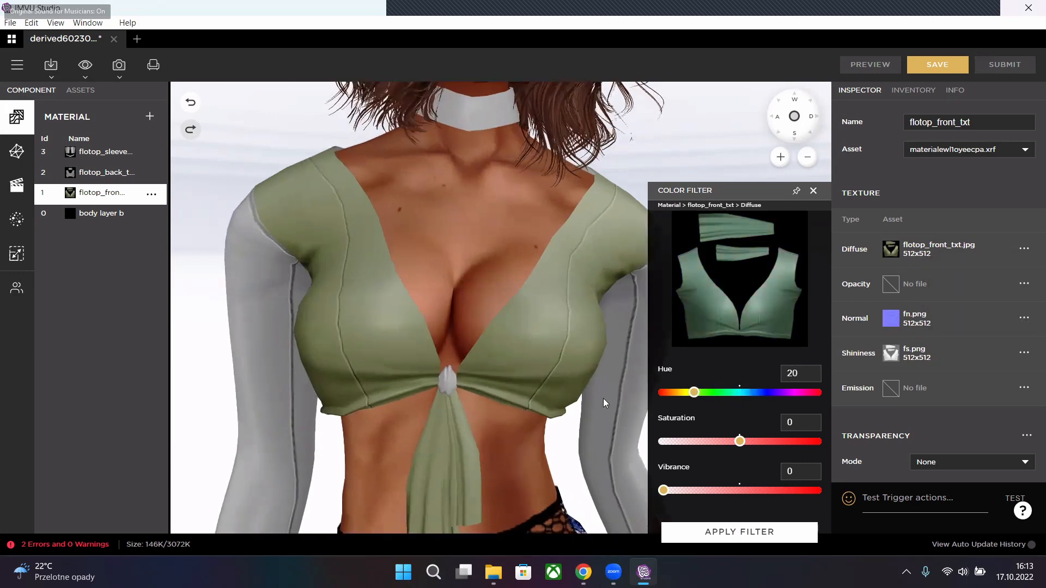
pyautogui.scroll(2, 603, 400)
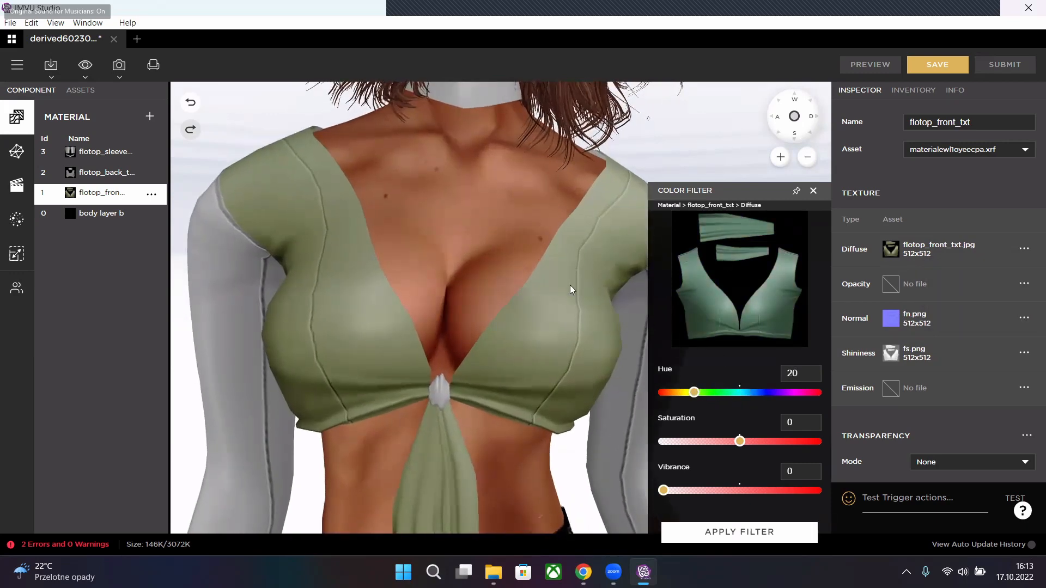
pyautogui.scroll(-3, 570, 288)
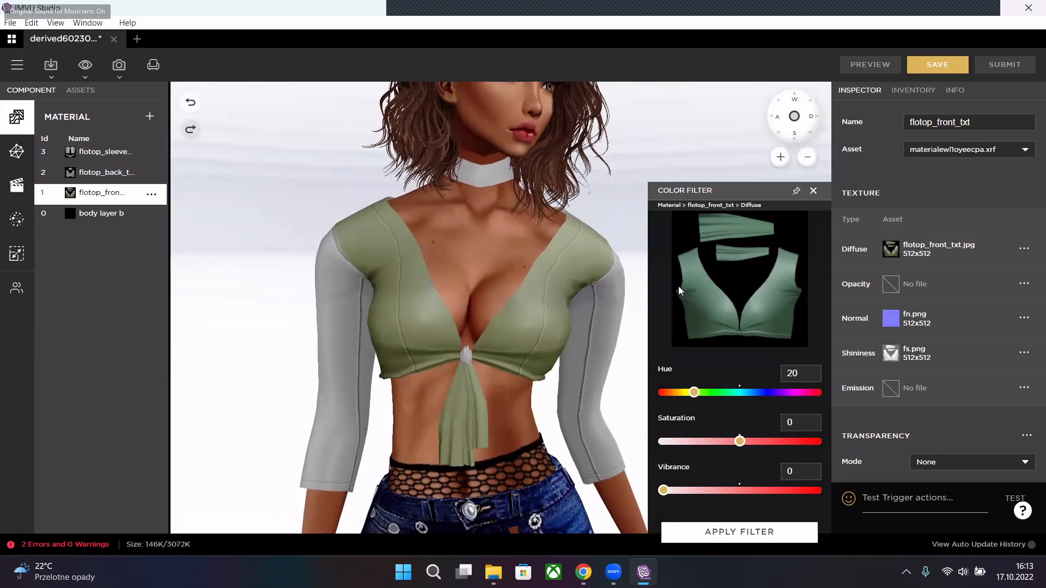
# - Try a purple color filter on the diffuse texture with hue 66, saturation 78 and vibrance 72
pyautogui.moveTo(700, 396); pyautogui.dragTo(770, 402)
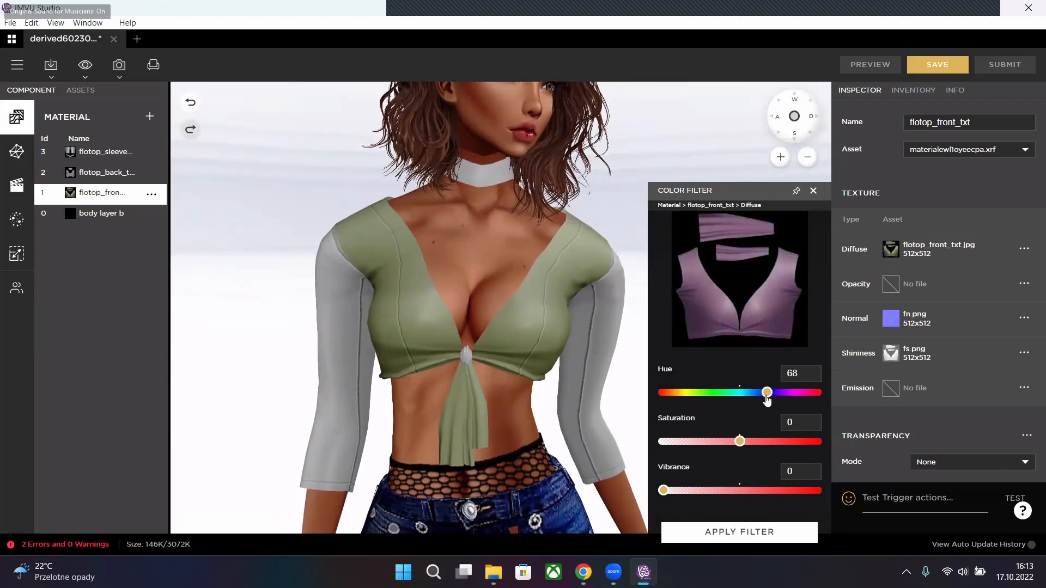
pyautogui.click(762, 395)
pyautogui.moveTo(763, 401); pyautogui.dragTo(769, 404)
pyautogui.moveTo(744, 444); pyautogui.dragTo(801, 447)
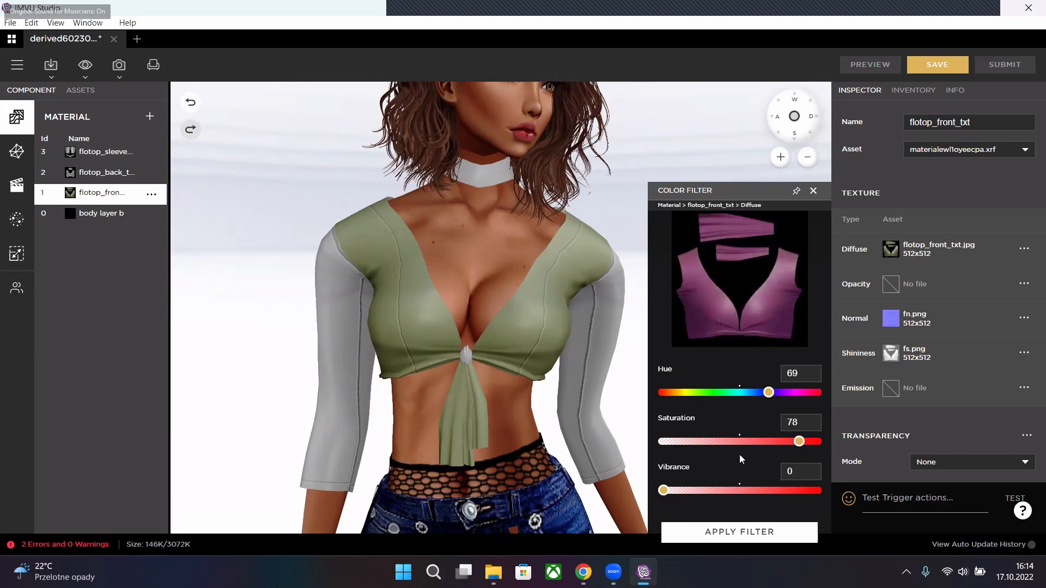
pyautogui.moveTo(662, 491); pyautogui.dragTo(773, 496)
pyautogui.moveTo(768, 394); pyautogui.dragTo(764, 397)
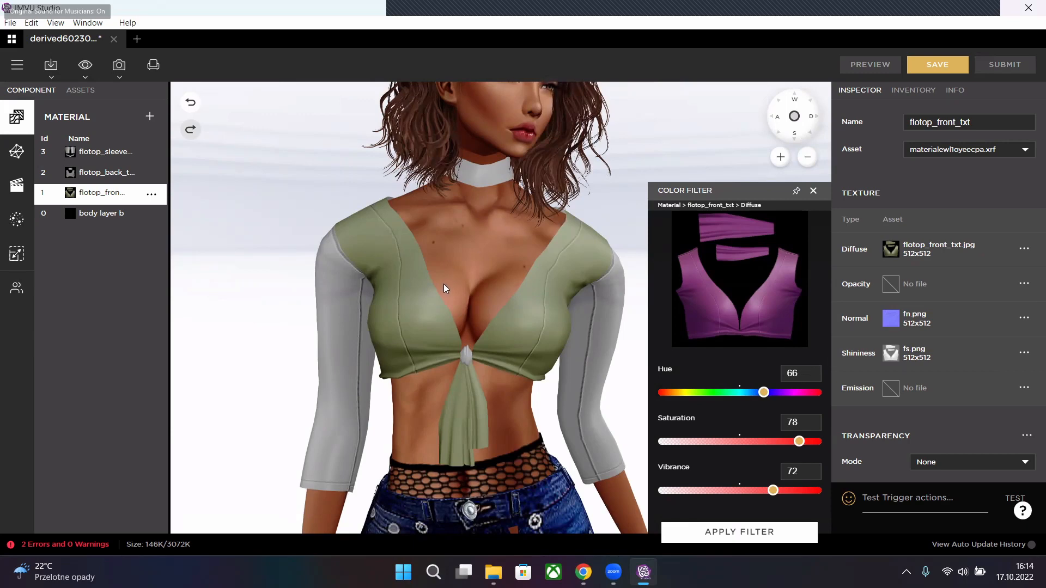
pyautogui.moveTo(447, 288)
pyautogui.mouseDown()
pyautogui.moveTo(320, 306)
pyautogui.moveTo(443, 299)
pyautogui.mouseUp()
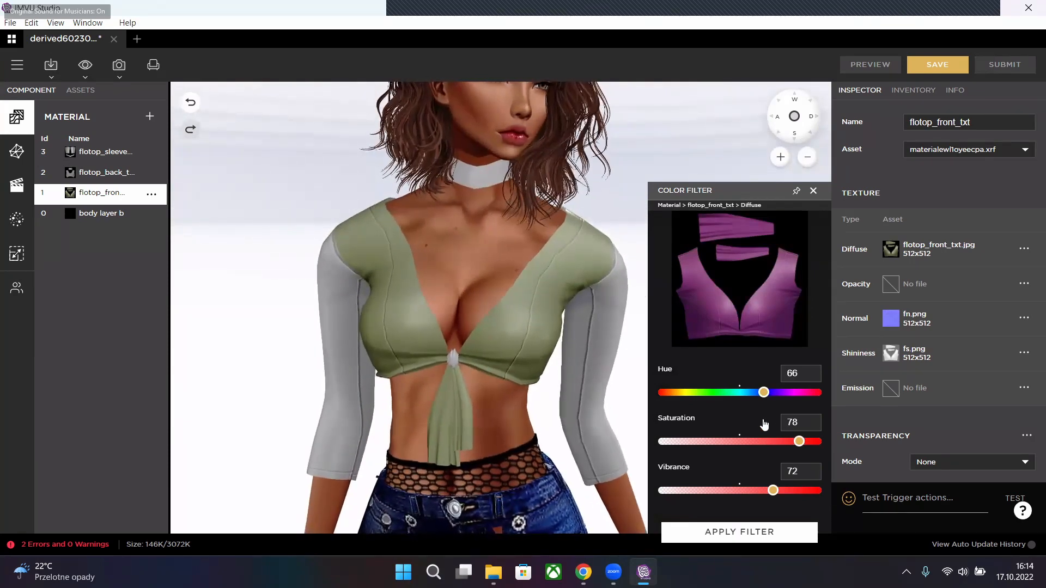
# - Set the color filter to a blue tone with hue 40, saturation 100 and vibrance 100
pyautogui.moveTo(764, 399); pyautogui.dragTo(728, 401)
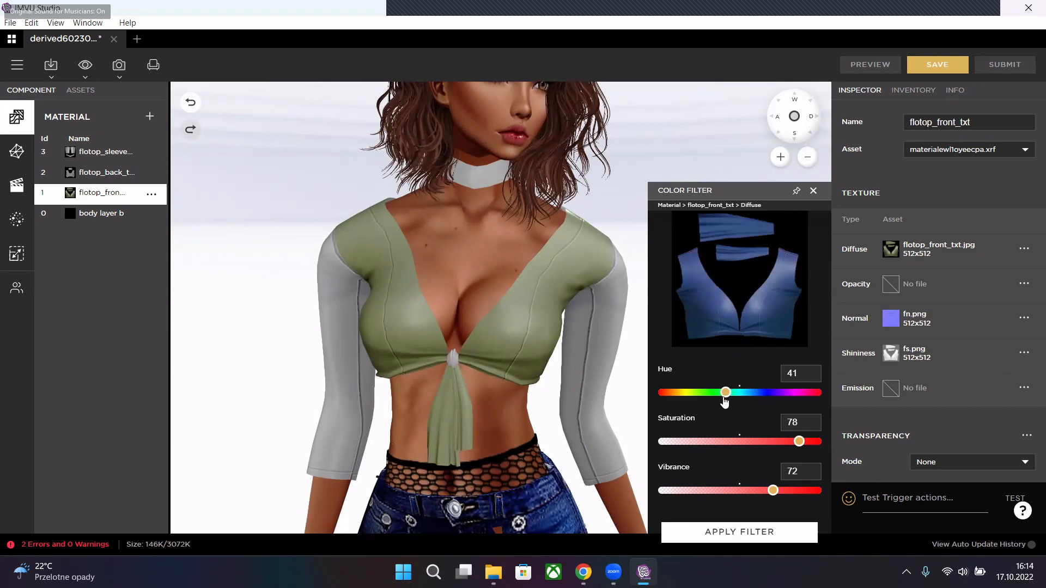
pyautogui.moveTo(725, 402); pyautogui.dragTo(727, 398)
pyautogui.moveTo(800, 446); pyautogui.dragTo(660, 446)
pyautogui.moveTo(797, 443); pyautogui.dragTo(818, 441)
pyautogui.moveTo(773, 494); pyautogui.dragTo(821, 498)
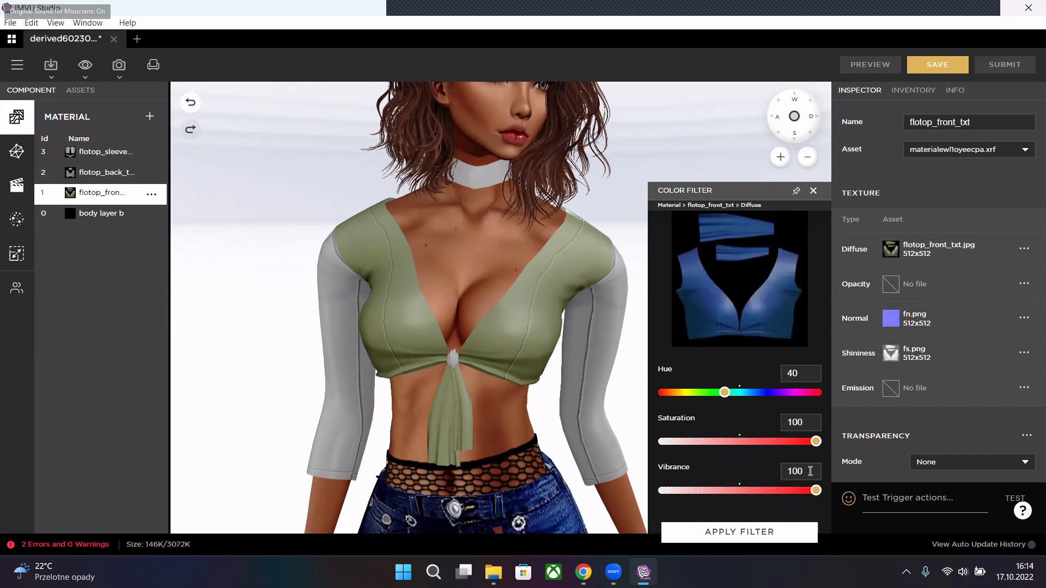
pyautogui.moveTo(816, 443)
pyautogui.mouseDown()
pyautogui.moveTo(764, 443)
pyautogui.moveTo(817, 442)
pyautogui.mouseUp()
# - Check the hue, saturation and vibrance values, and apply the blue color filter to the diffuse texture
pyautogui.moveTo(736, 189); pyautogui.dragTo(738, 148)
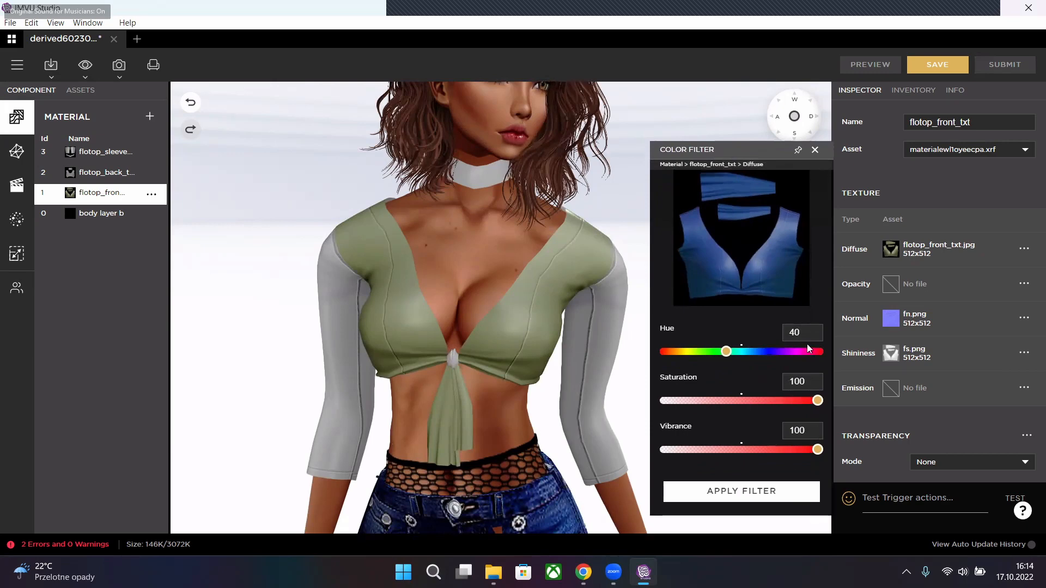
pyautogui.doubleClick(820, 336)
pyautogui.doubleClick(816, 383)
pyautogui.click(815, 435)
pyautogui.doubleClick(795, 335)
pyautogui.click(807, 338)
pyautogui.click(753, 493)
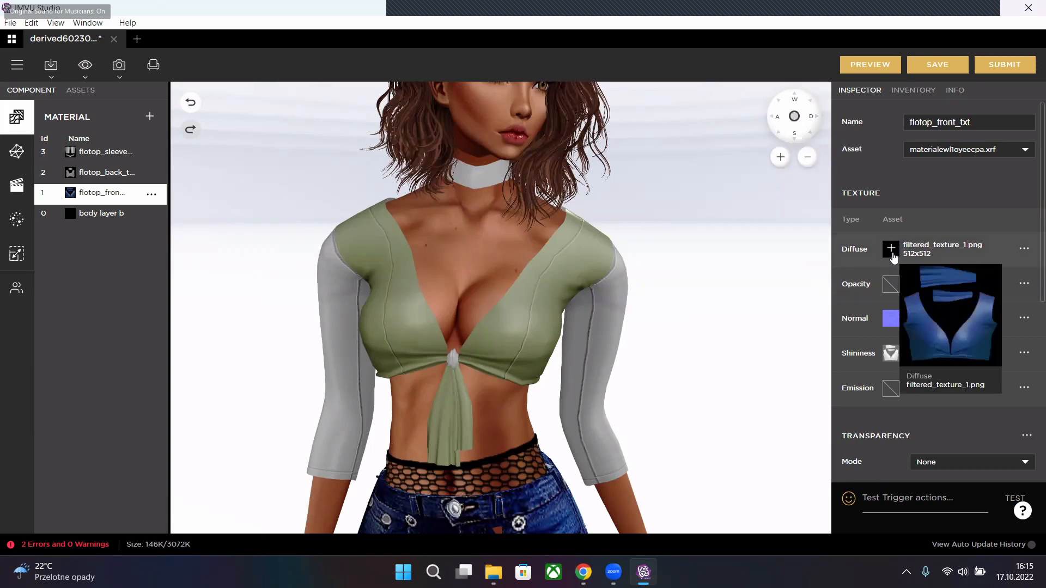
# - Compare the filtered blue diffuse texture with the original flotop_front_txt.jpg among the inherited images
pyautogui.moveTo(889, 261)
pyautogui.click(891, 250)
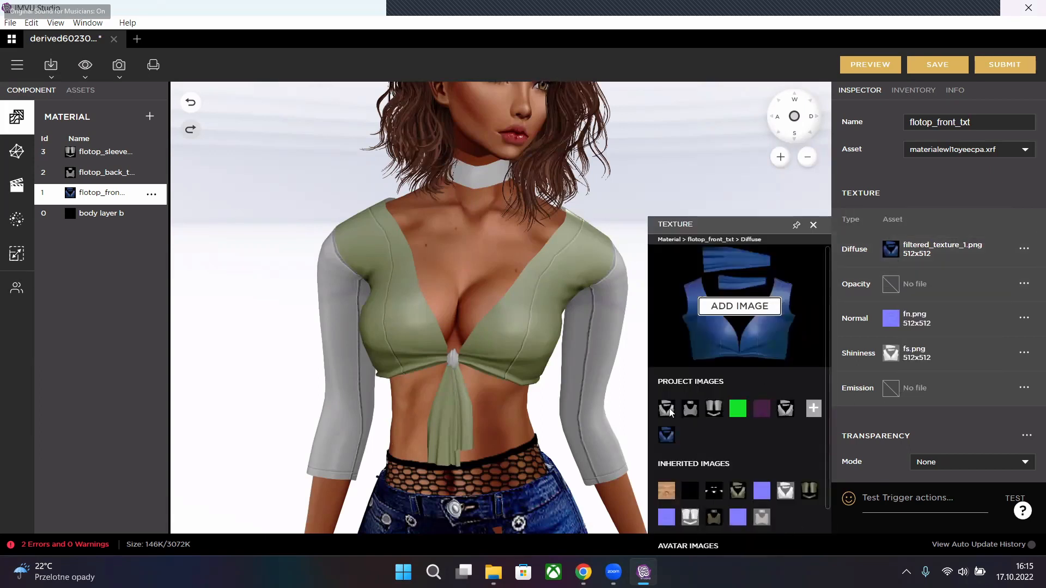
pyautogui.moveTo(739, 496)
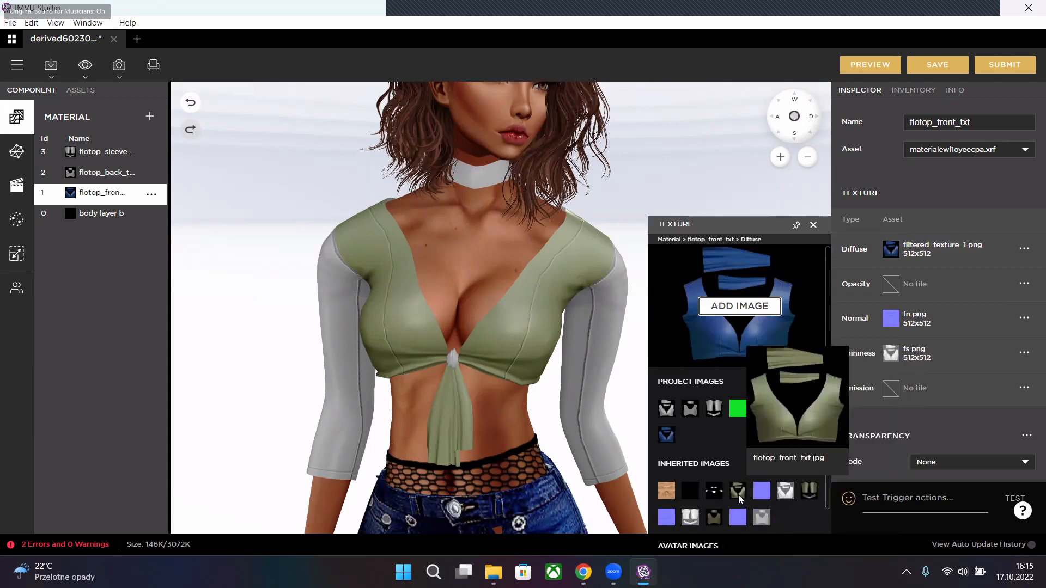
pyautogui.moveTo(657, 466); pyautogui.dragTo(731, 465)
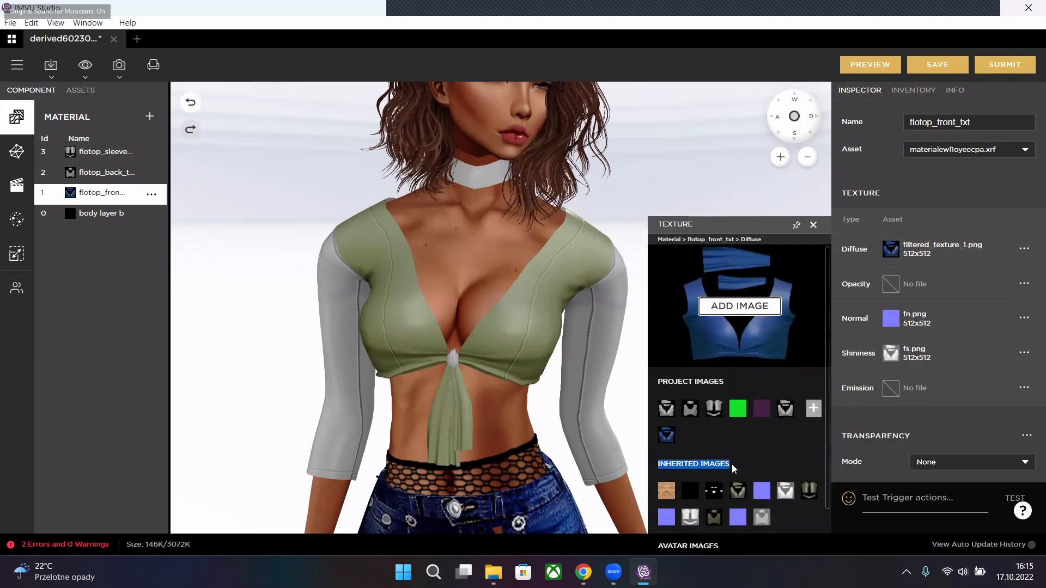
pyautogui.moveTo(746, 491)
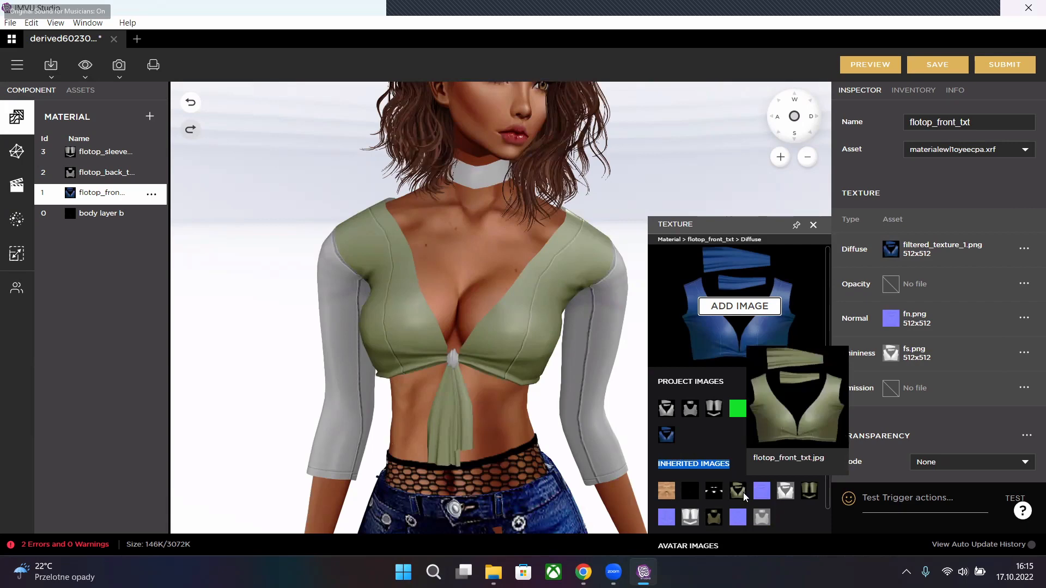
pyautogui.click(739, 440)
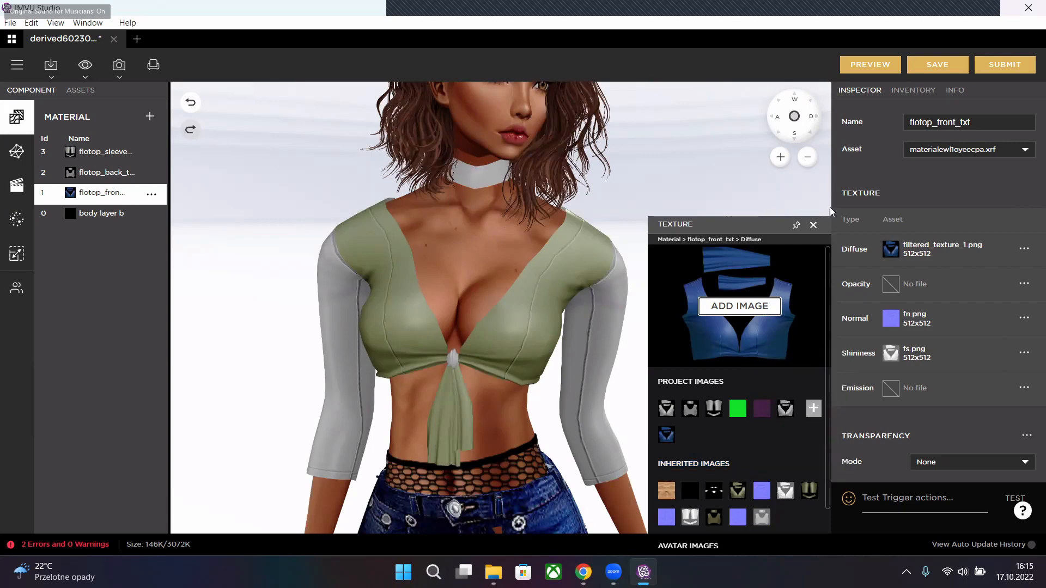
pyautogui.click(814, 225)
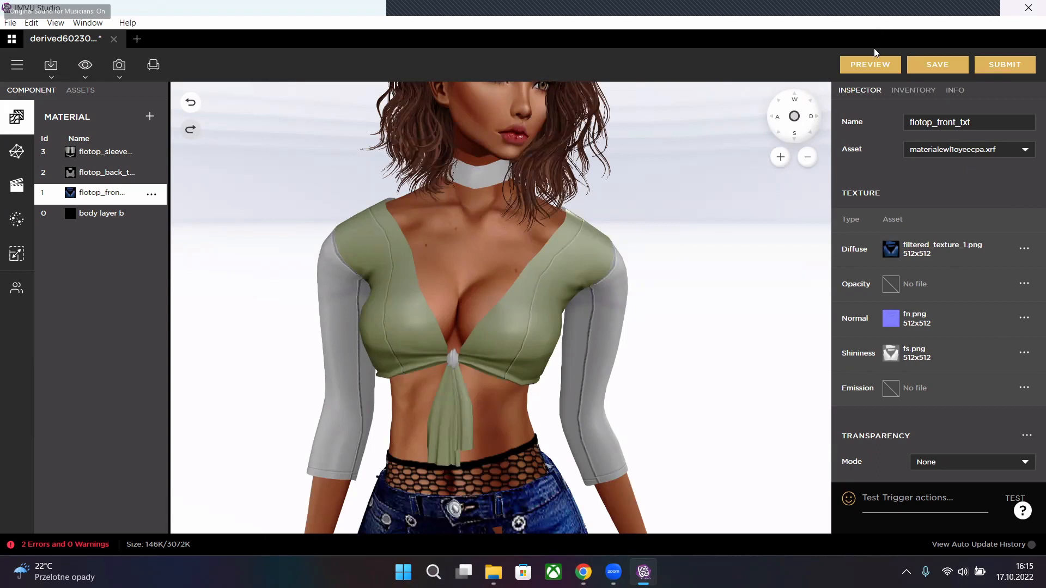
# - Preview the blue diffuse texture on the avatar and examine the top from an angle and up close
pyautogui.click(869, 65)
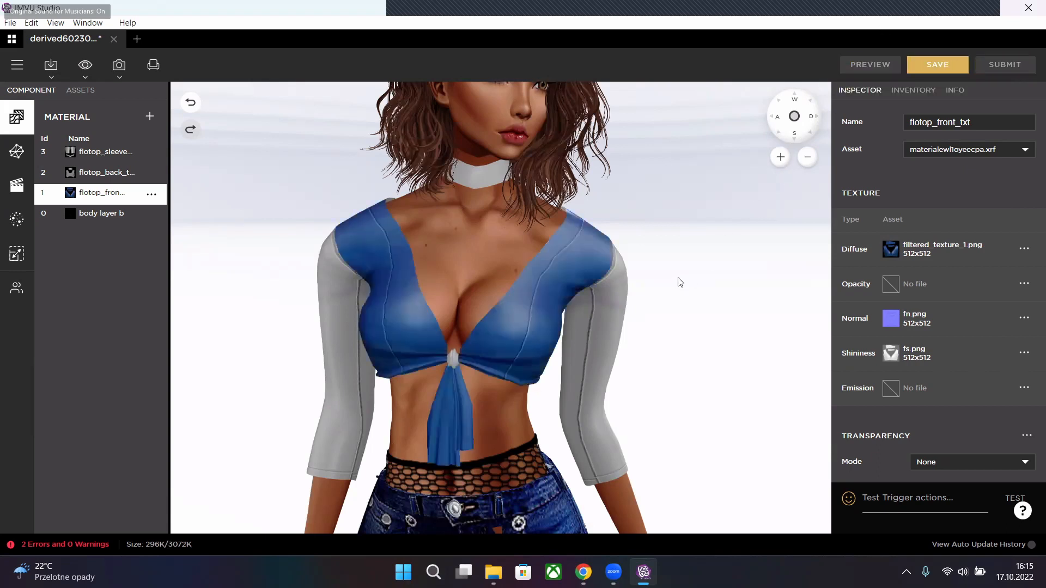
pyautogui.moveTo(571, 319); pyautogui.dragTo(509, 318)
pyautogui.scroll(5, 525, 322)
pyautogui.scroll(-3, 567, 312)
pyautogui.scroll(-3, 567, 316)
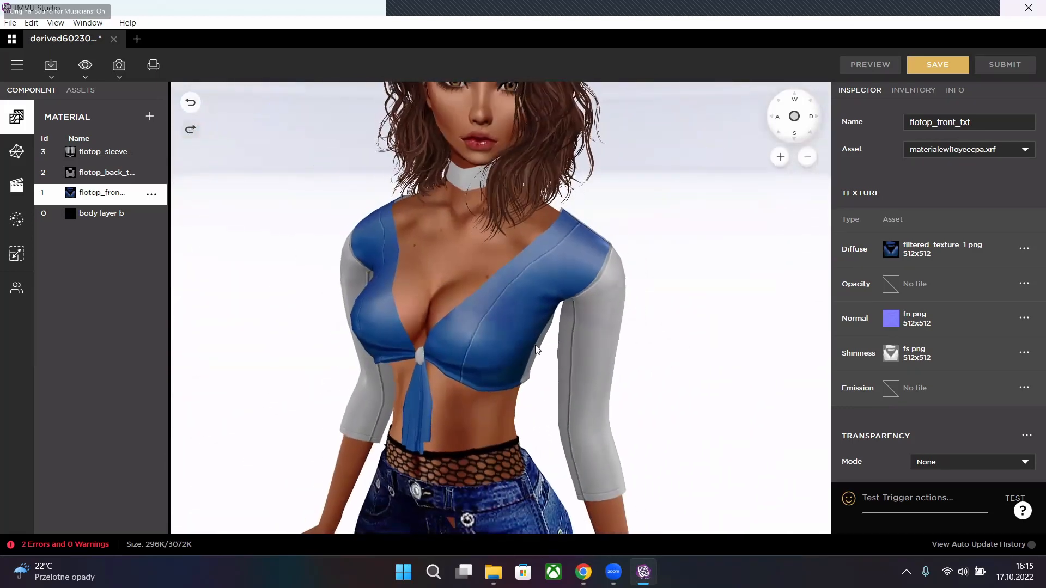
# - Reassign the inherited green image flotop_front_txt.jpg to the material's diffuse slot and preview it on the avatar
pyautogui.click(891, 250)
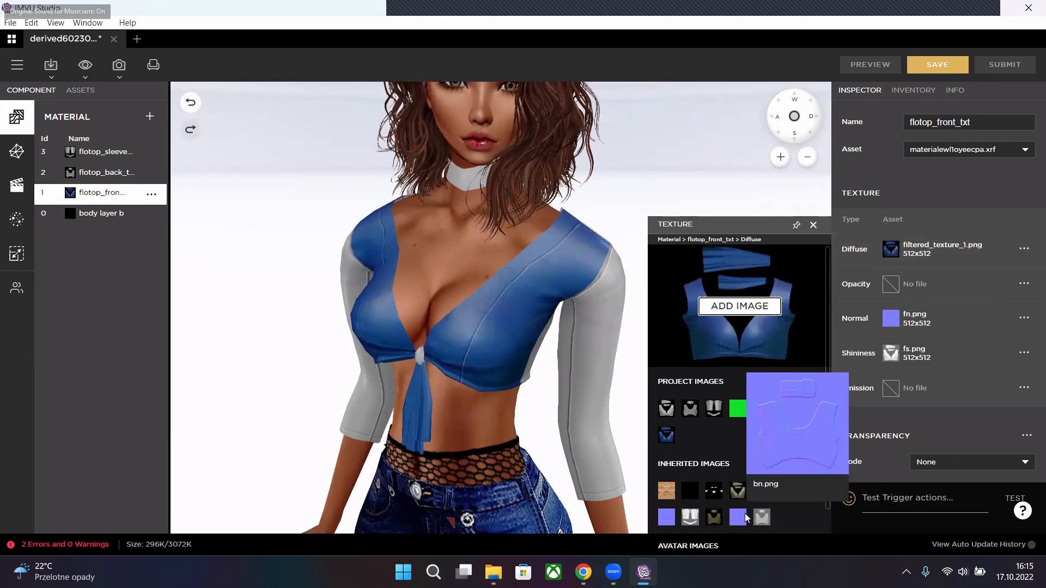
pyautogui.click(737, 492)
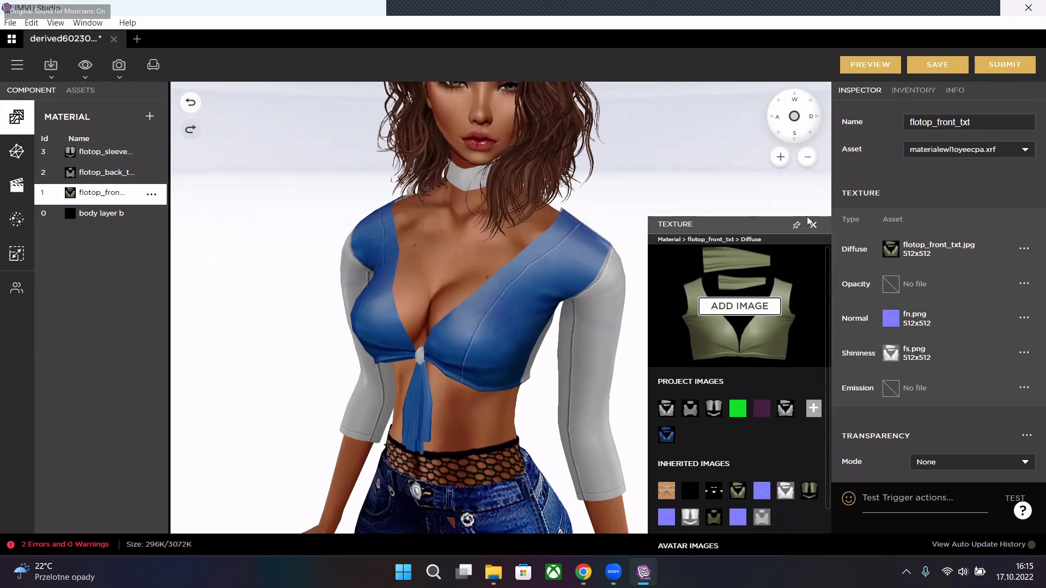
pyautogui.click(861, 71)
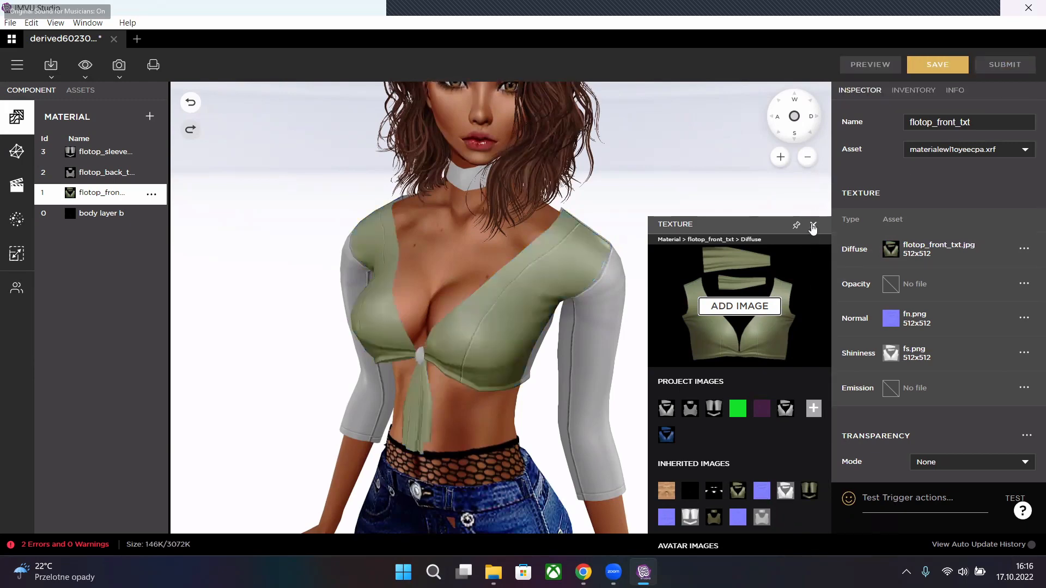
pyautogui.click(814, 225)
# - Apply a teal color filter with hue 28, saturation 23 and vibrance 42 to the green diffuse texture and preview it
pyautogui.click(1024, 249)
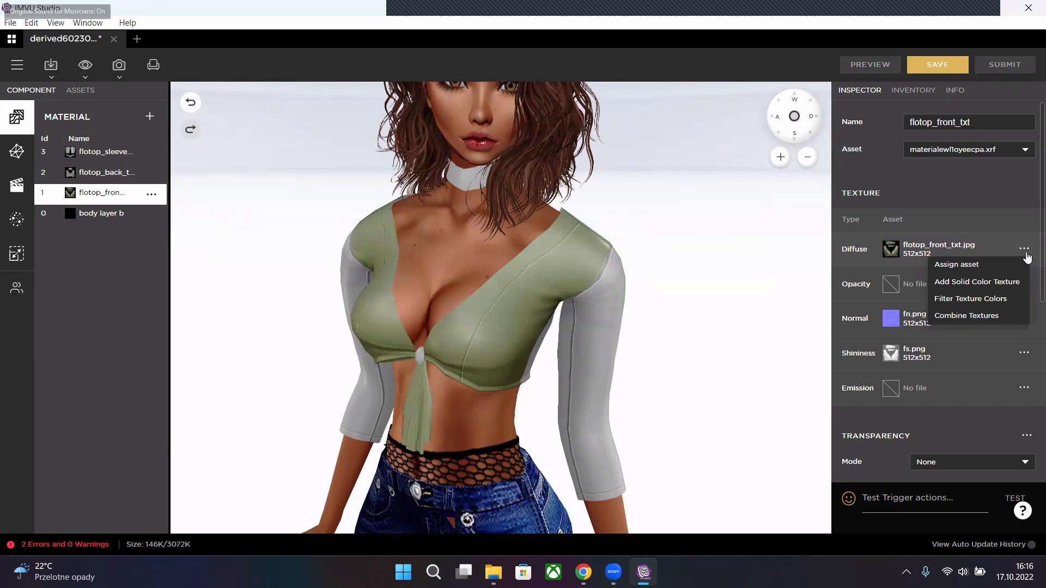
pyautogui.click(991, 299)
pyautogui.click(707, 393)
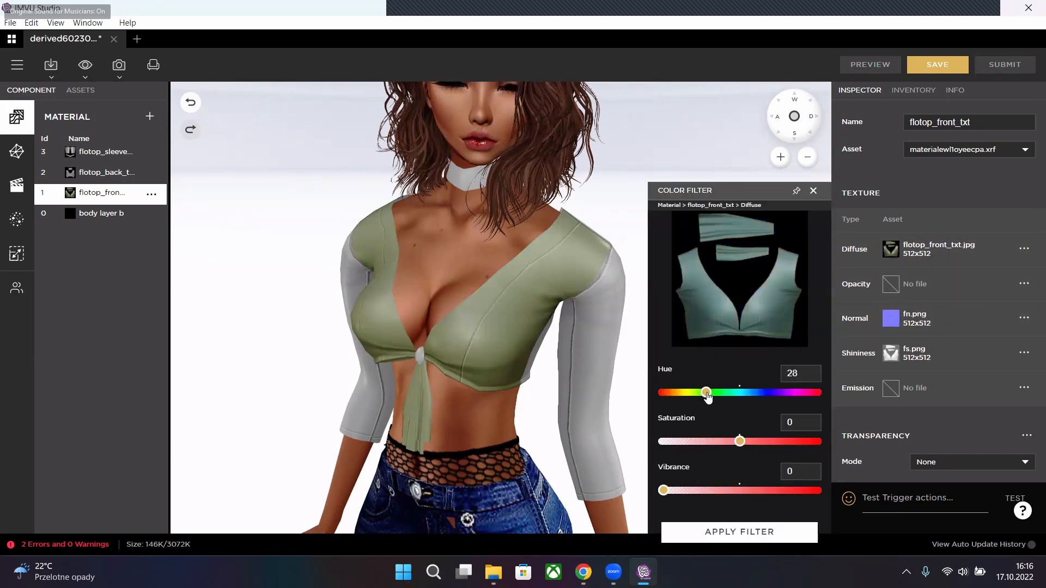
pyautogui.moveTo(744, 437); pyautogui.dragTo(757, 440)
pyautogui.moveTo(663, 497); pyautogui.dragTo(728, 496)
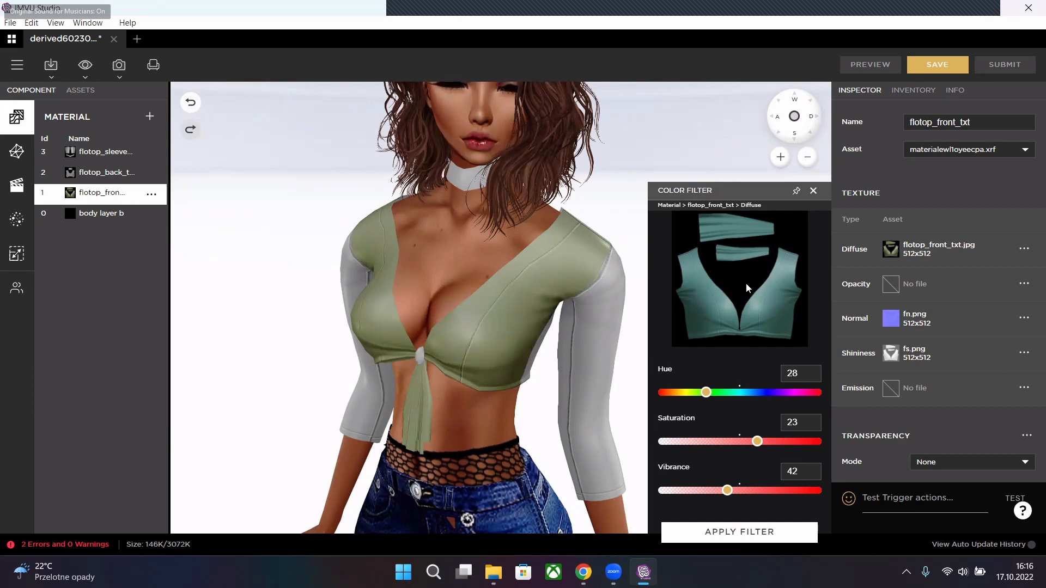
pyautogui.moveTo(741, 192); pyautogui.dragTo(742, 134)
pyautogui.click(748, 483)
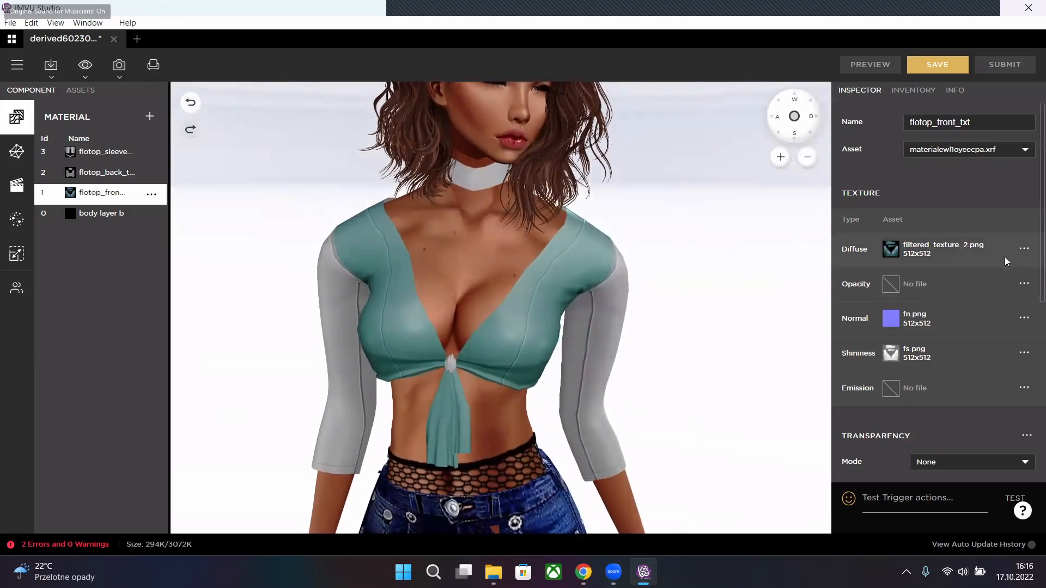
pyautogui.click(1024, 249)
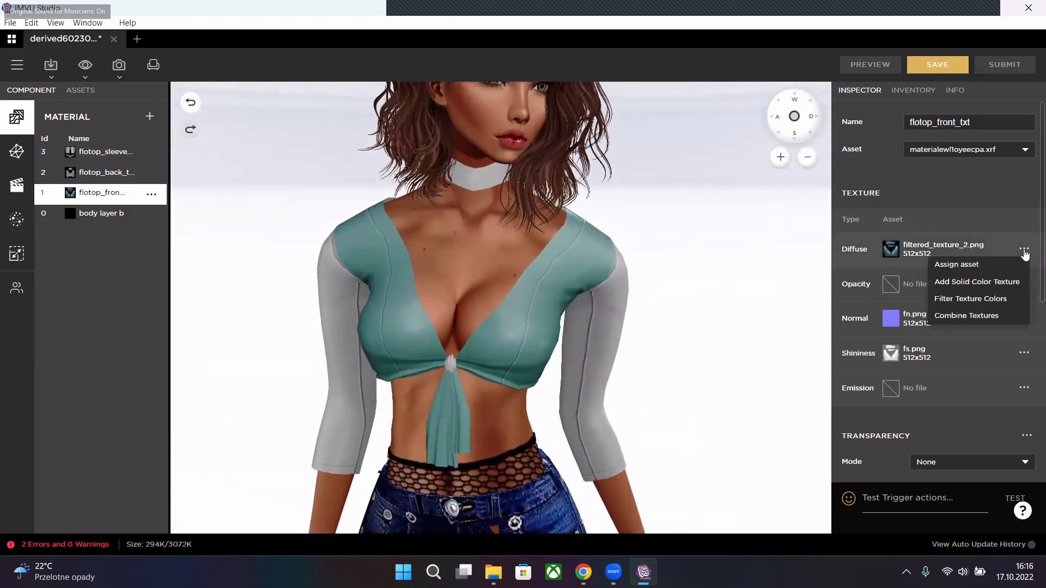
pyautogui.click(953, 298)
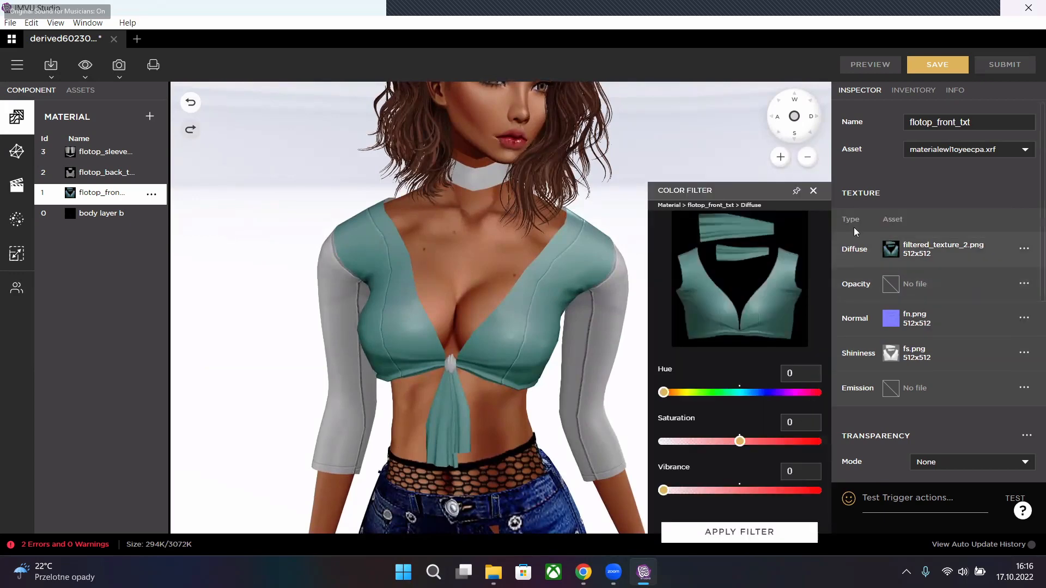
pyautogui.click(814, 191)
# - Replace the teal filtered diffuse texture with the inherited green image flotop_front_txt.jpg and preview it
pyautogui.click(892, 252)
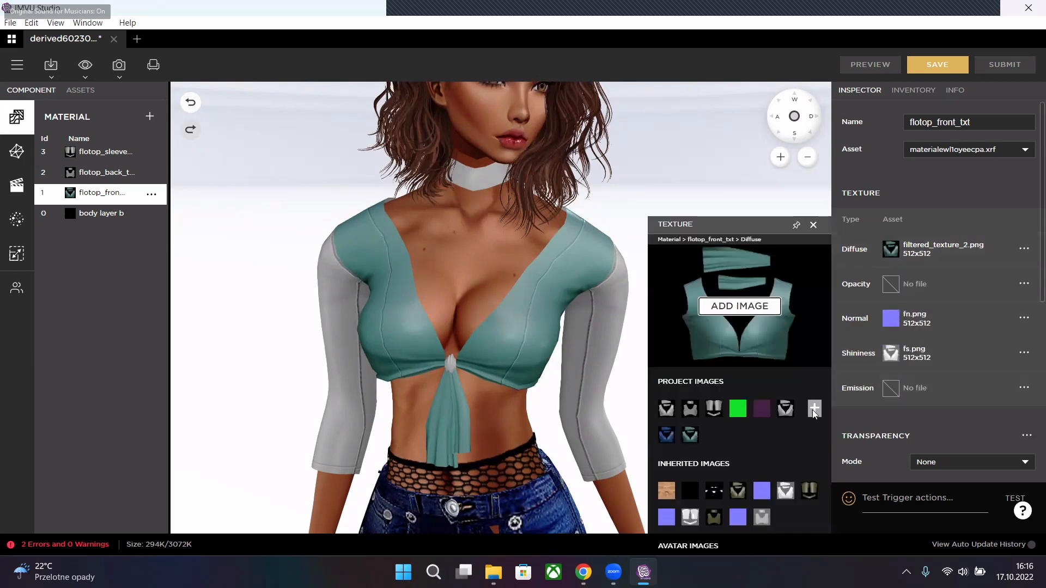
pyautogui.click(738, 490)
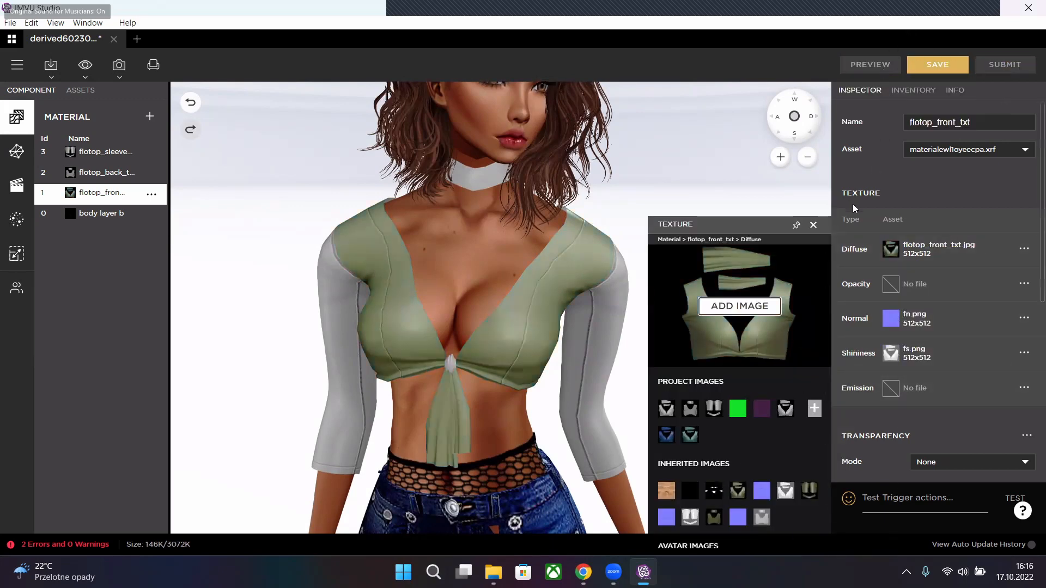
pyautogui.click(814, 225)
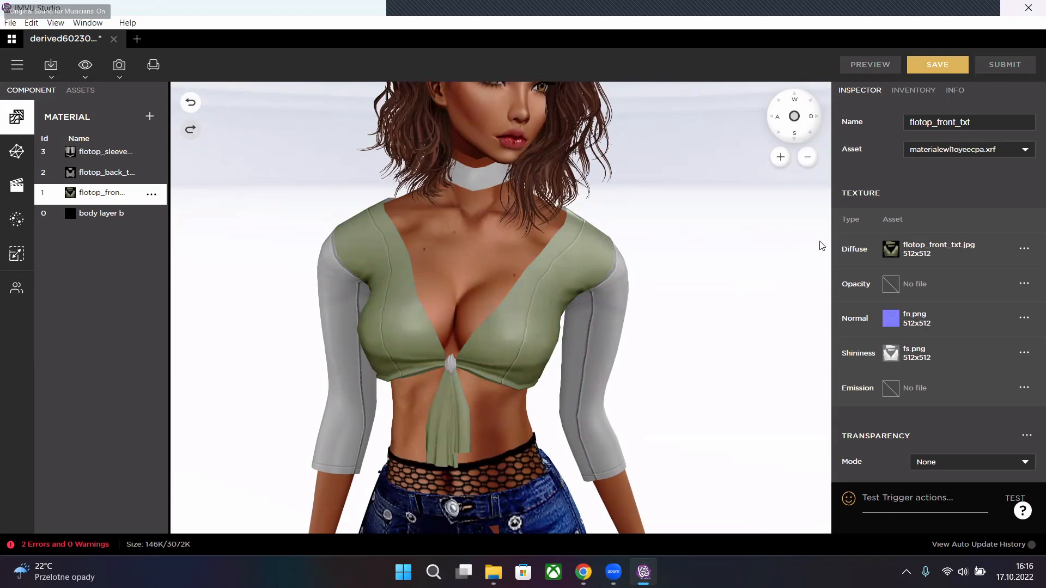
# - Set the color filter for the front material's diffuse texture to hue 30 and saturation 10
pyautogui.click(1025, 248)
pyautogui.click(1000, 298)
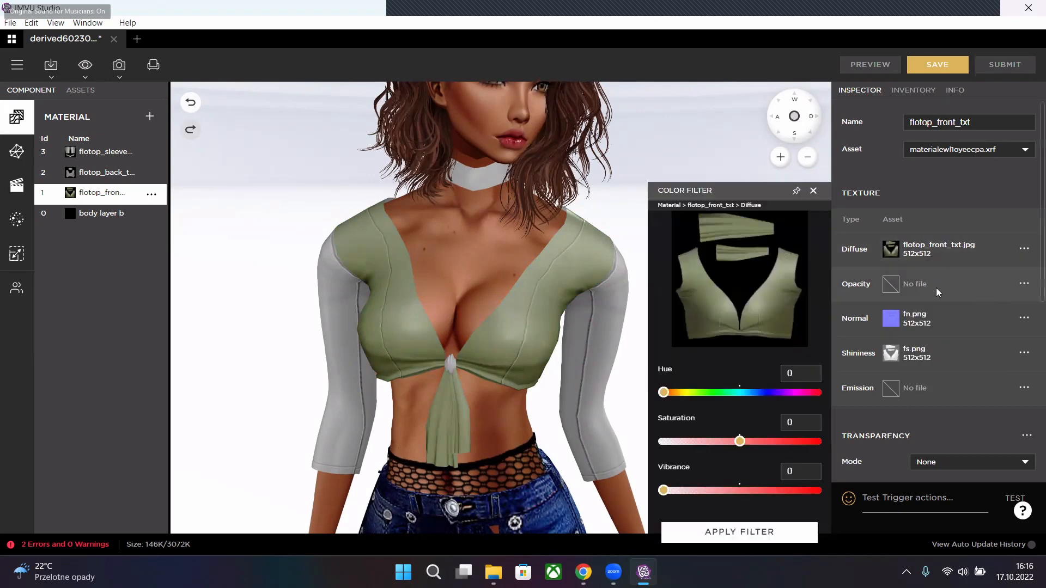
pyautogui.moveTo(664, 393); pyautogui.dragTo(713, 398)
pyautogui.doubleClick(815, 374)
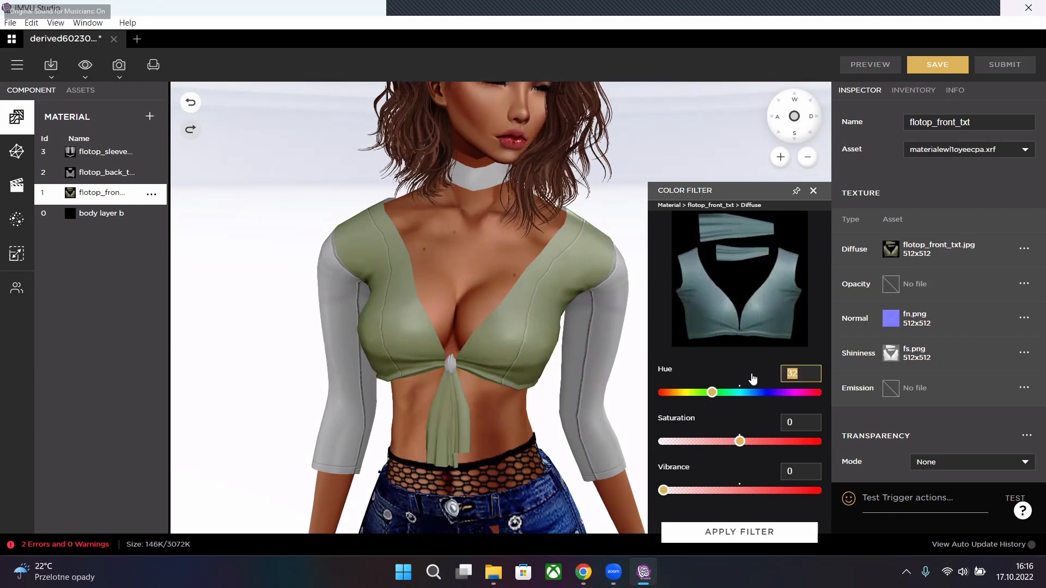
pyautogui.write('30')
pyautogui.click(805, 422)
pyautogui.press('BackSpace')
pyautogui.write('10')
# - Set the filter's vibrance to 100, apply it and preview the recolored front on the avatar
pyautogui.click(790, 467)
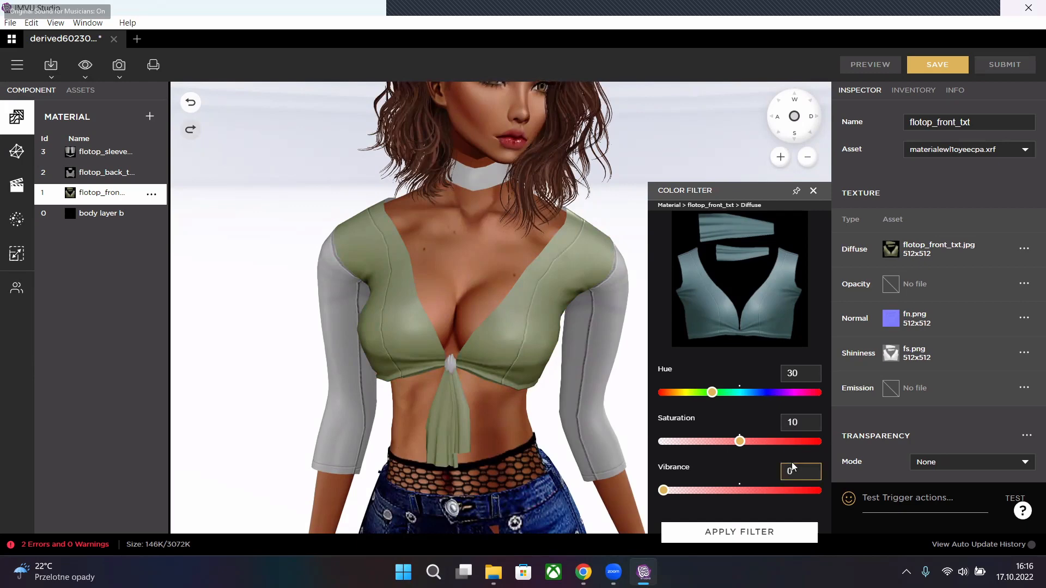
pyautogui.press('BackSpace')
pyautogui.write('100')
pyautogui.press('Return')
pyautogui.click(757, 535)
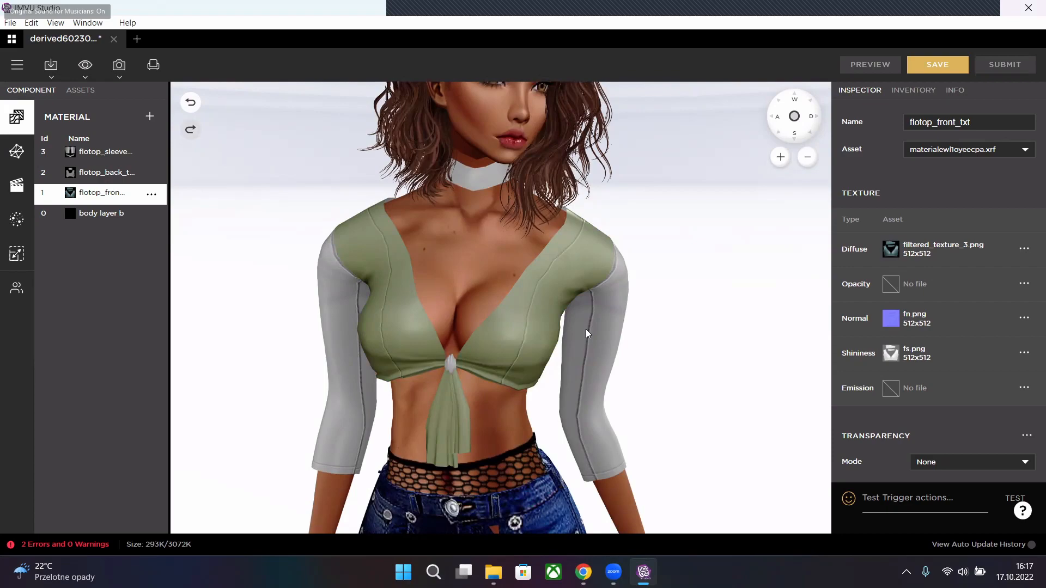
pyautogui.moveTo(613, 329)
pyautogui.mouseDown()
pyautogui.moveTo(480, 329)
pyautogui.moveTo(654, 329)
pyautogui.moveTo(747, 292)
pyautogui.mouseUp()
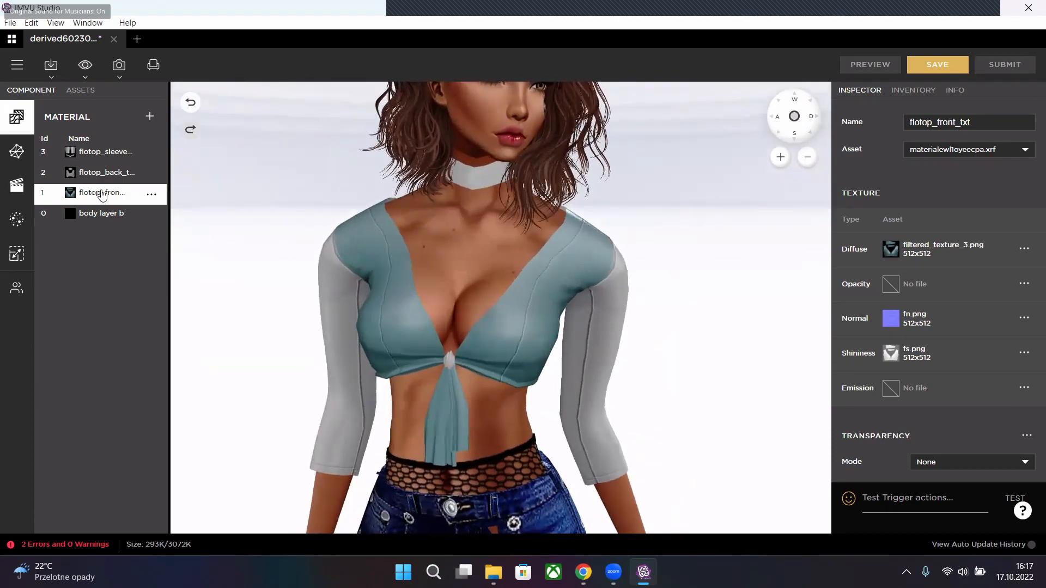
# - Assign the inherited green image flotop_back_txt.jpg to the flotop_back_txt material's diffuse slot
pyautogui.click(104, 172)
pyautogui.click(891, 251)
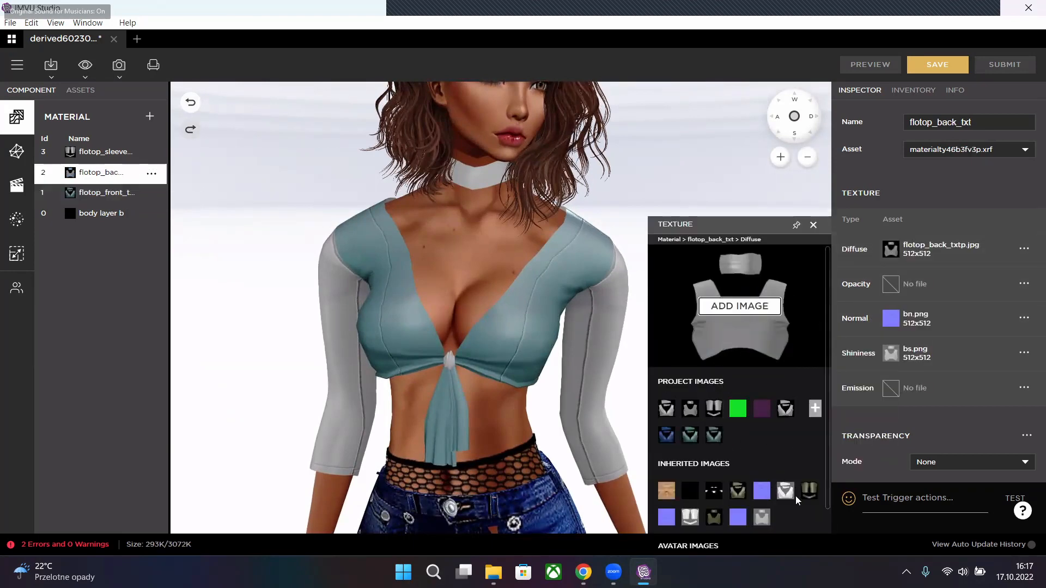
pyautogui.moveTo(813, 494)
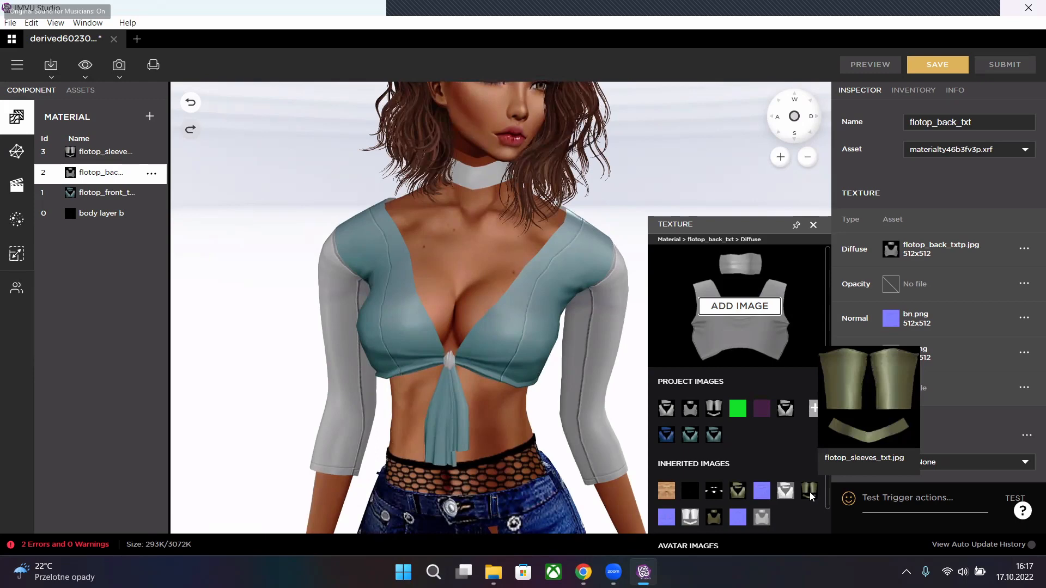
pyautogui.click(738, 490)
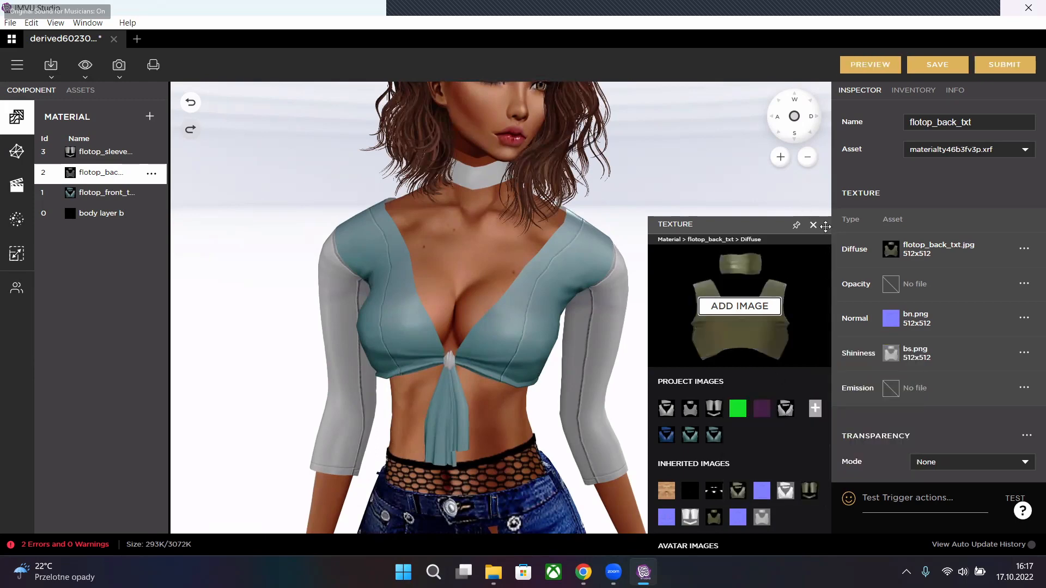
# - Apply a color filter with hue 30, saturation 10 and vibrance 100 to the back diffuse texture and preview the avatar's back
pyautogui.click(1024, 249)
pyautogui.click(968, 296)
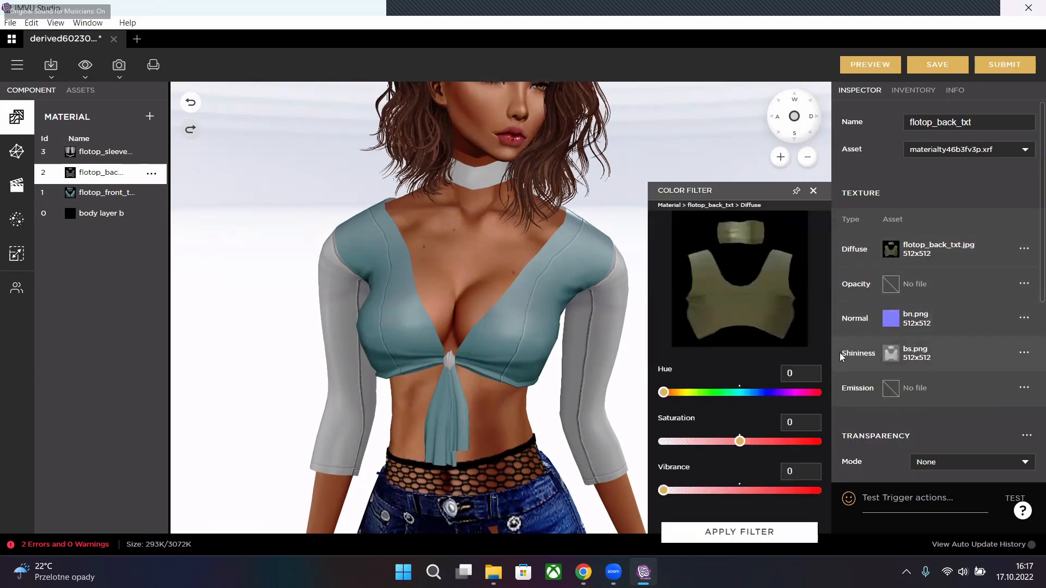
pyautogui.click(787, 373)
pyautogui.write('3')
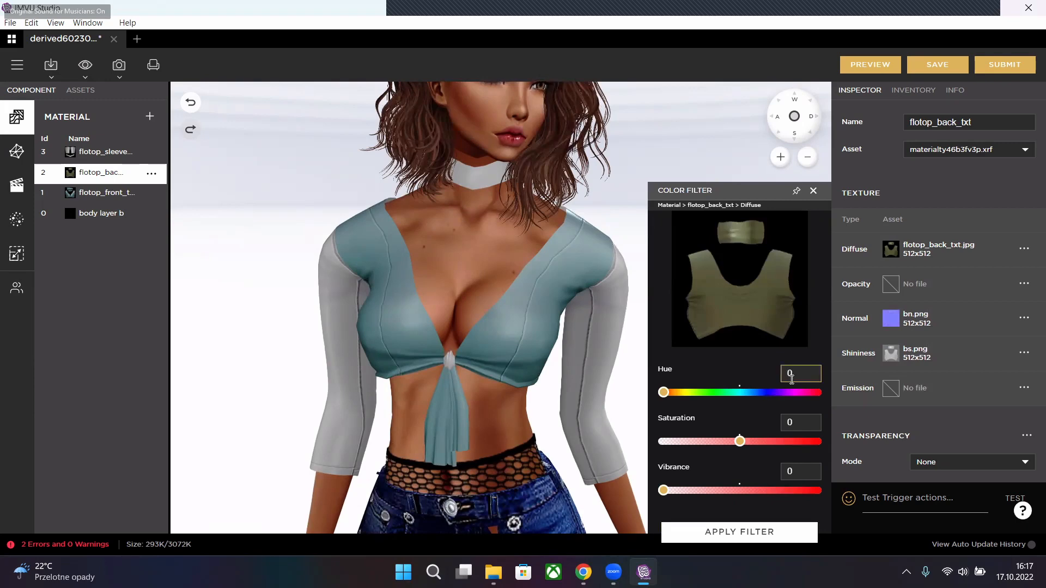
pyautogui.click(787, 422)
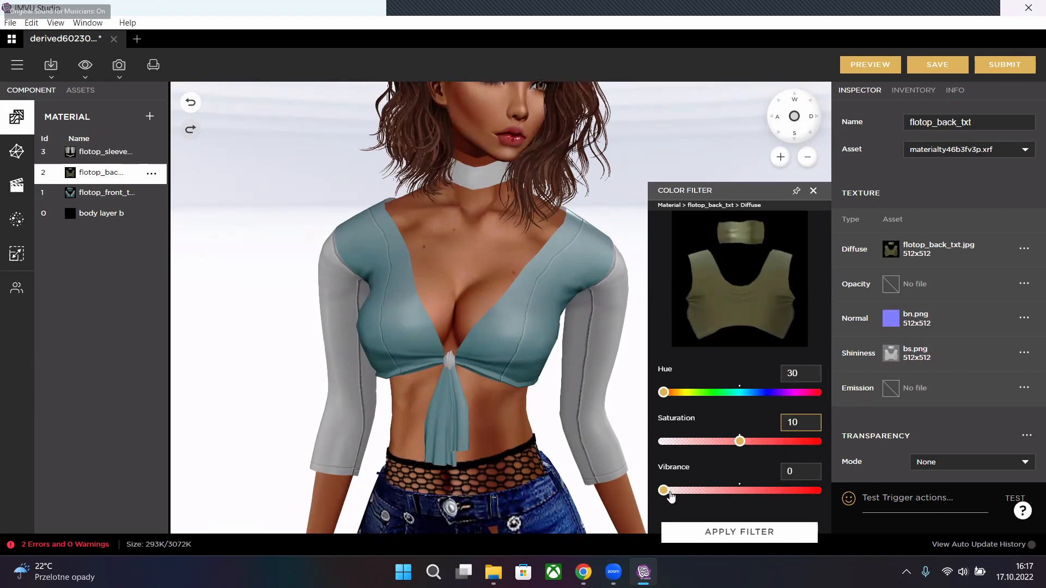
pyautogui.moveTo(664, 490); pyautogui.dragTo(828, 493)
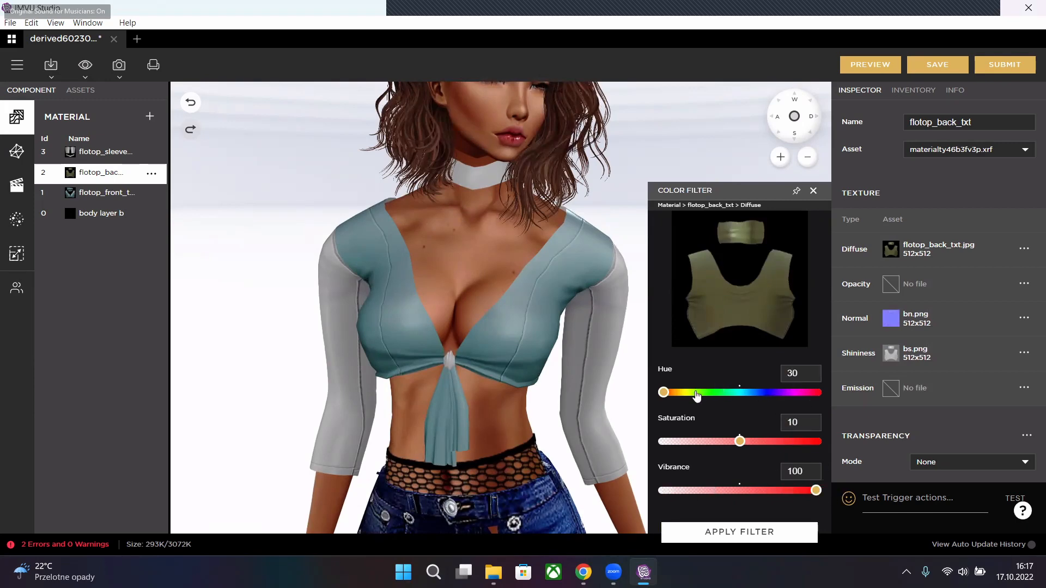
pyautogui.click(755, 534)
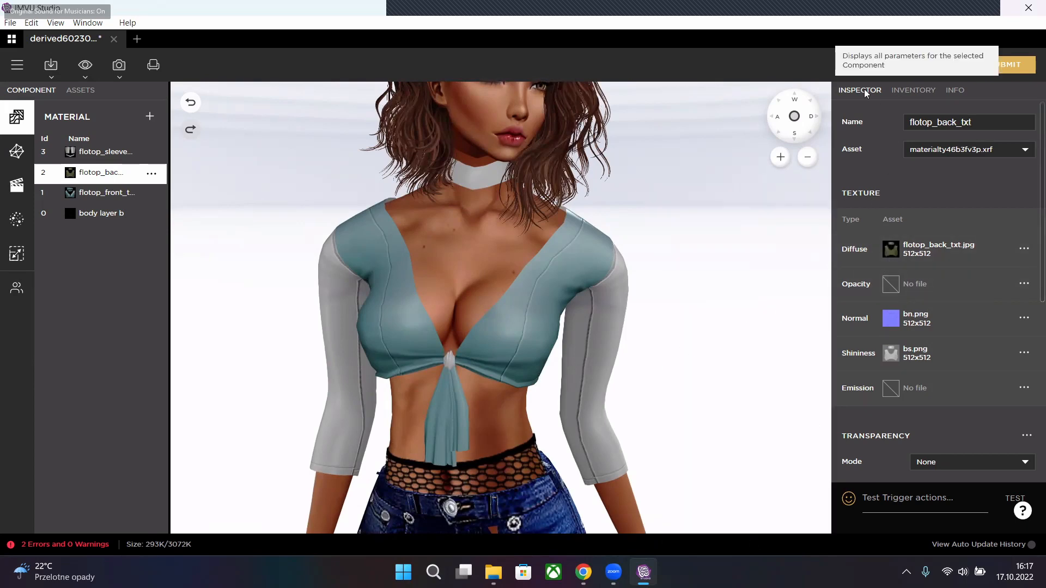
pyautogui.click(870, 64)
pyautogui.moveTo(555, 288); pyautogui.dragTo(460, 294)
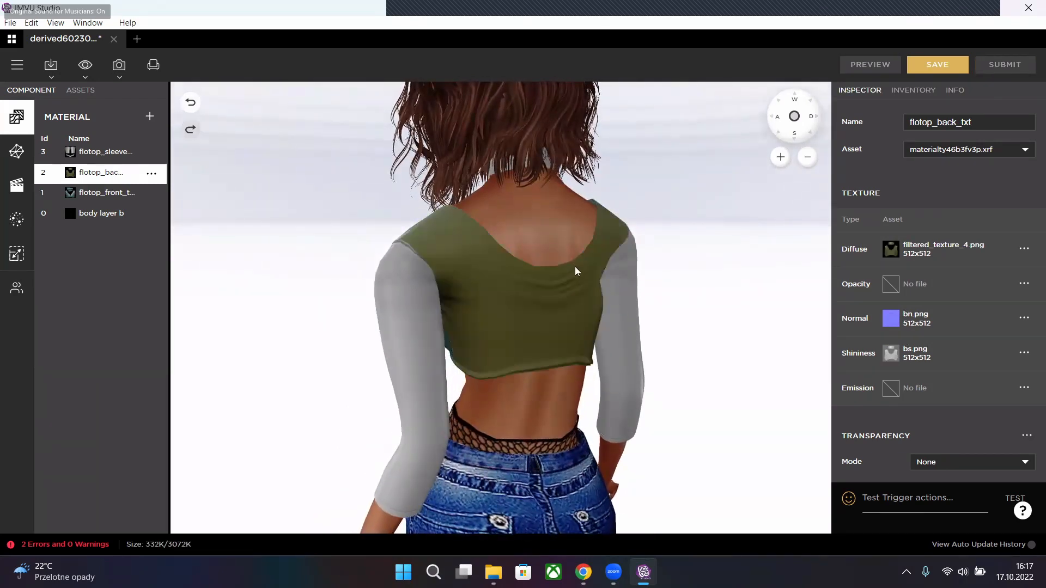
# - Apply a blue color filter with saturation 10 and vibrance 100 to the back diffuse texture and compare it with the front
pyautogui.click(1024, 251)
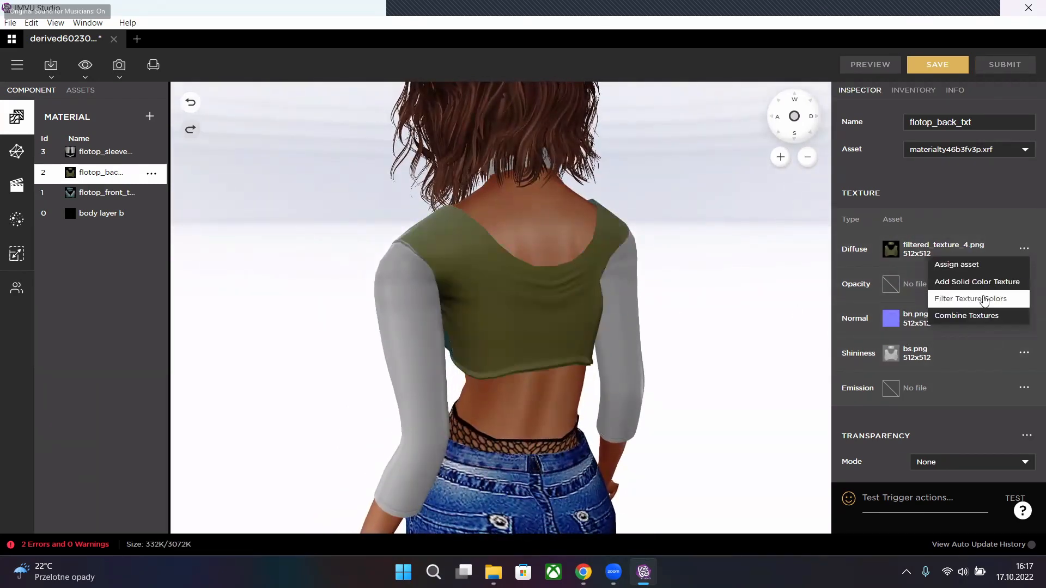
pyautogui.click(989, 299)
pyautogui.click(790, 373)
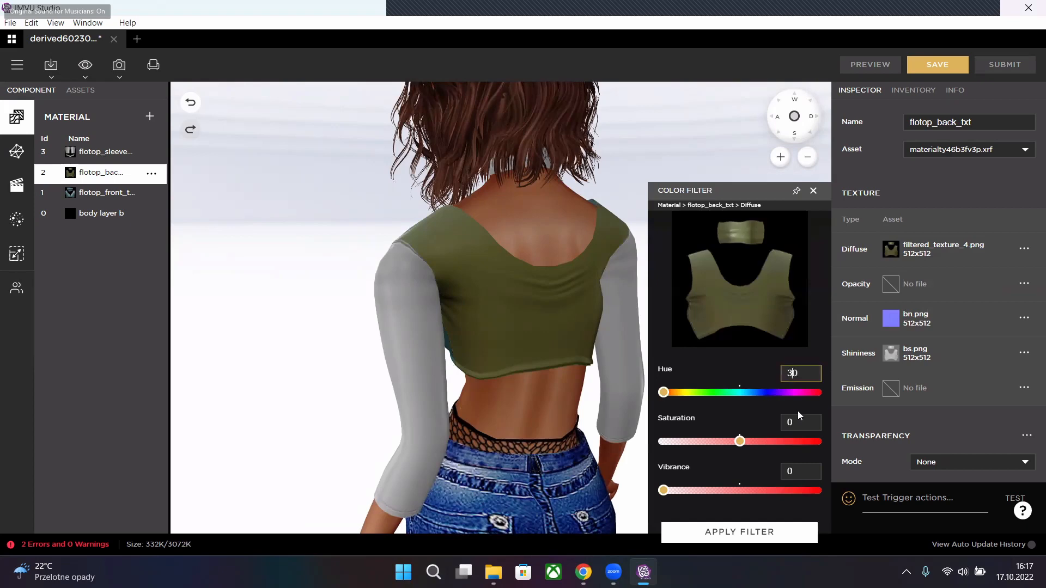
pyautogui.click(790, 423)
pyautogui.click(788, 472)
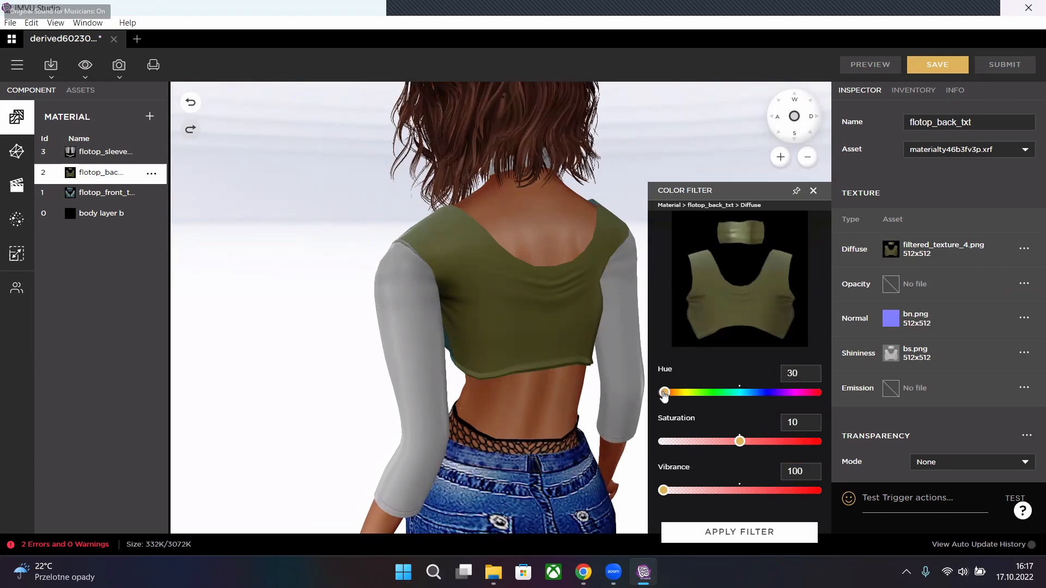
pyautogui.moveTo(664, 392)
pyautogui.mouseDown()
pyautogui.moveTo(697, 395)
pyautogui.moveTo(669, 401)
pyautogui.mouseUp()
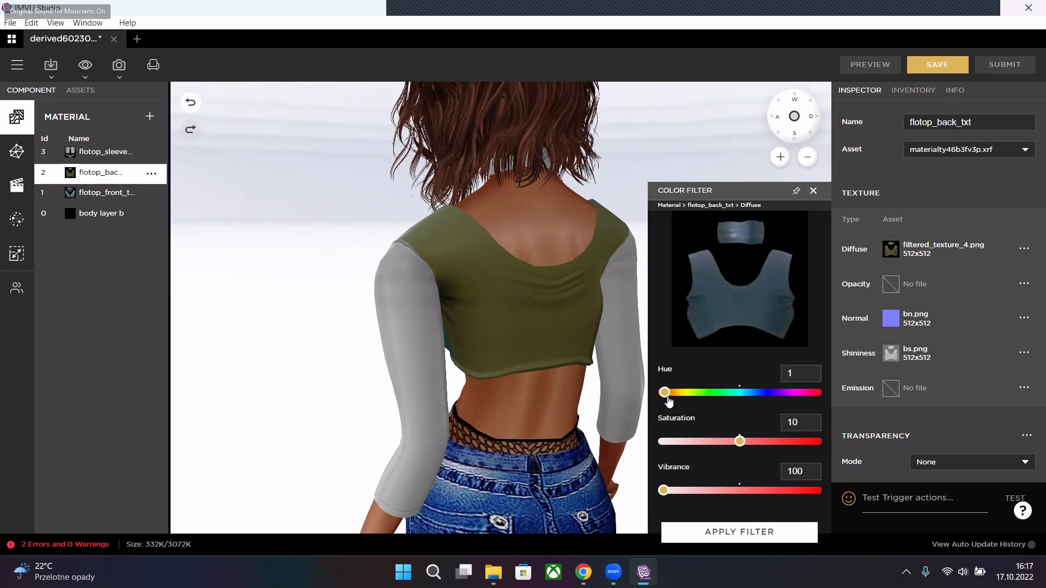
pyautogui.click(792, 375)
pyautogui.click(766, 540)
pyautogui.click(870, 64)
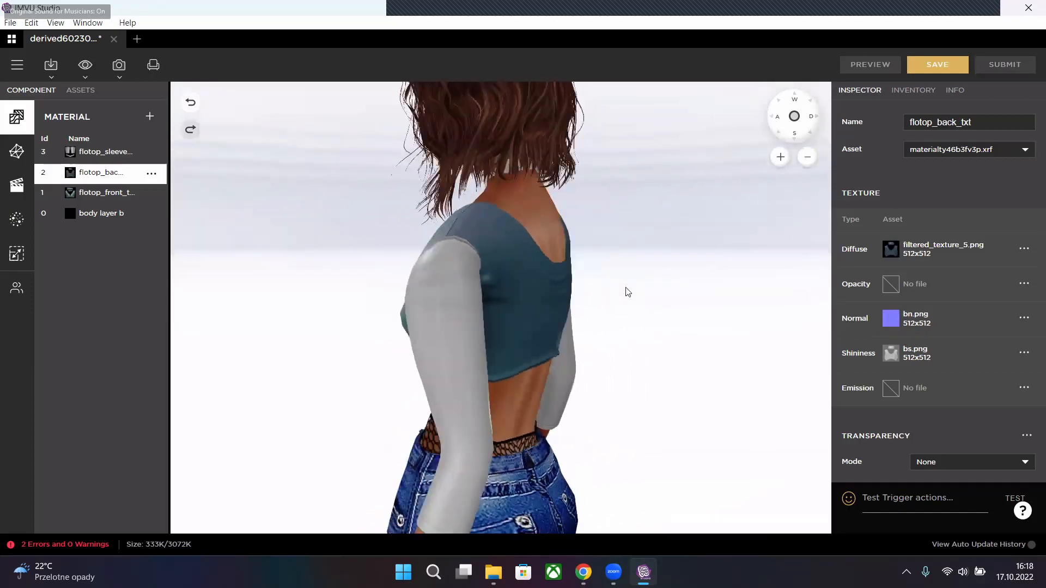
pyautogui.moveTo(553, 243); pyautogui.dragTo(903, 268)
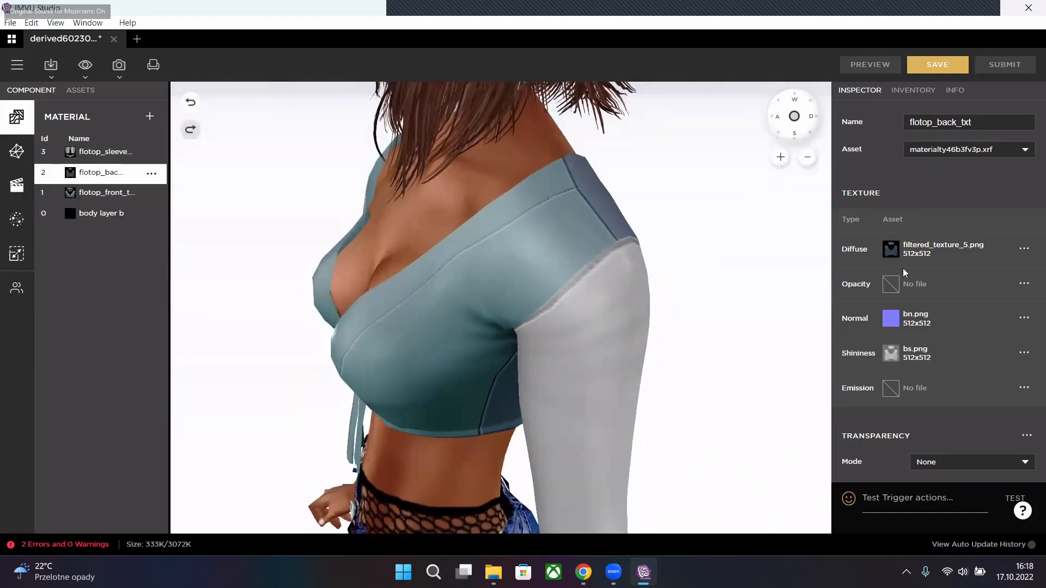
# - Reassign the project image filtered_texture_4.png to the back material's diffuse slot and preview it from the side
pyautogui.click(891, 249)
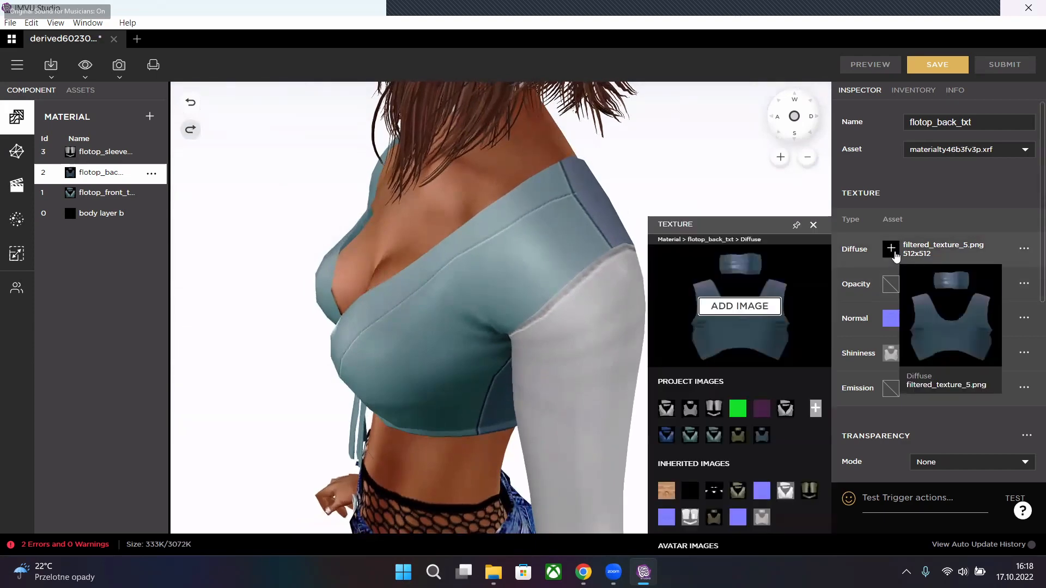
pyautogui.click(740, 442)
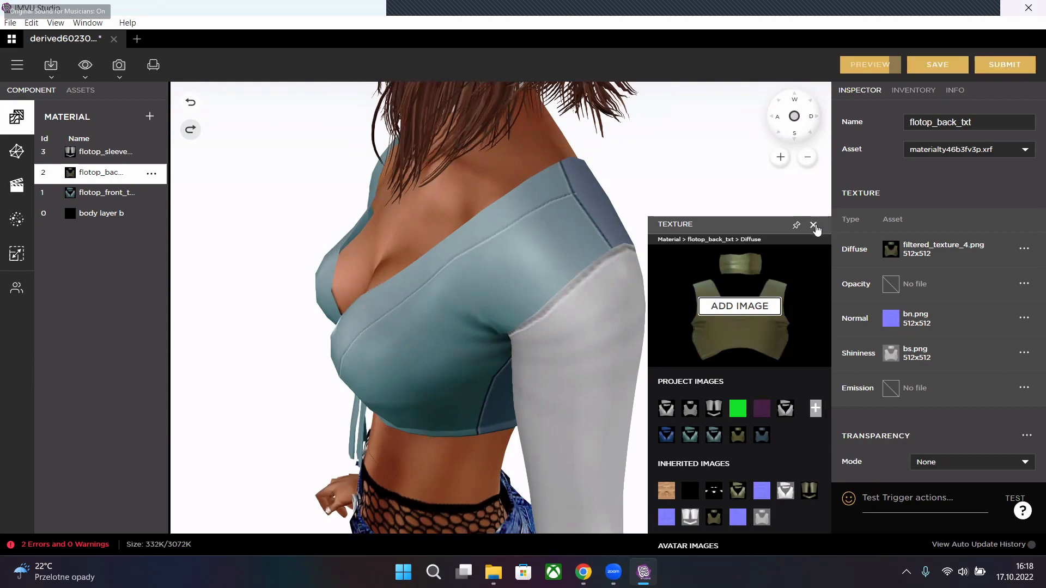
pyautogui.click(814, 225)
pyautogui.moveTo(726, 248); pyautogui.dragTo(645, 224)
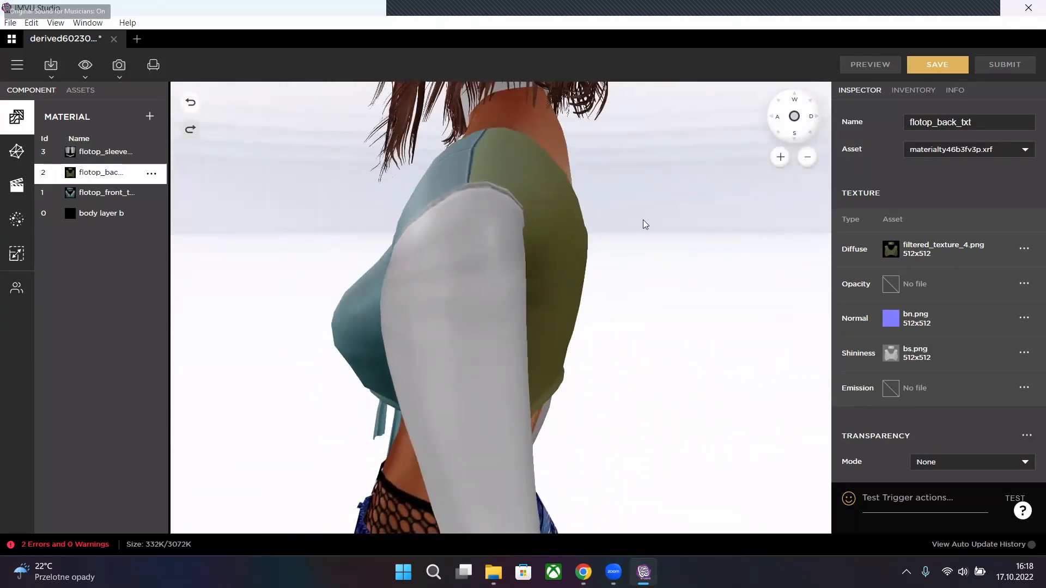
# - Try a color filter with hue 3, saturation -14 and vibrance 100 on the back diffuse texture
pyautogui.moveTo(890, 250)
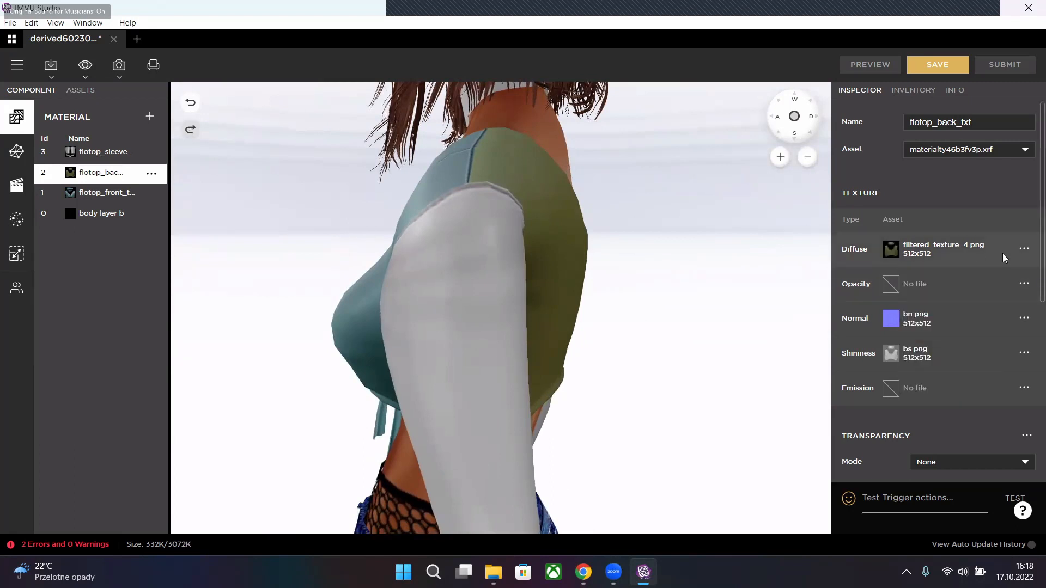
pyautogui.click(1024, 251)
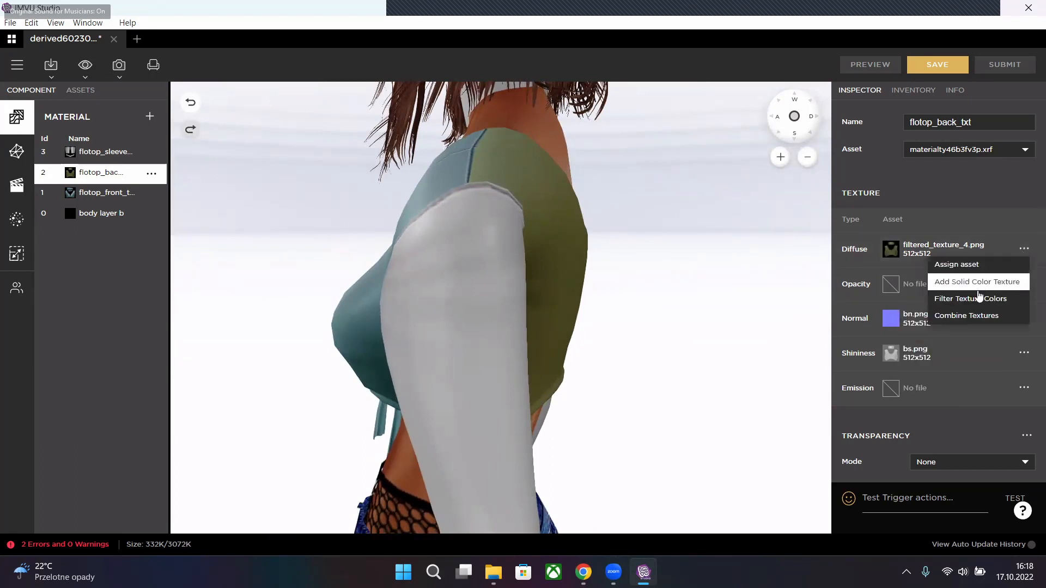
pyautogui.click(978, 301)
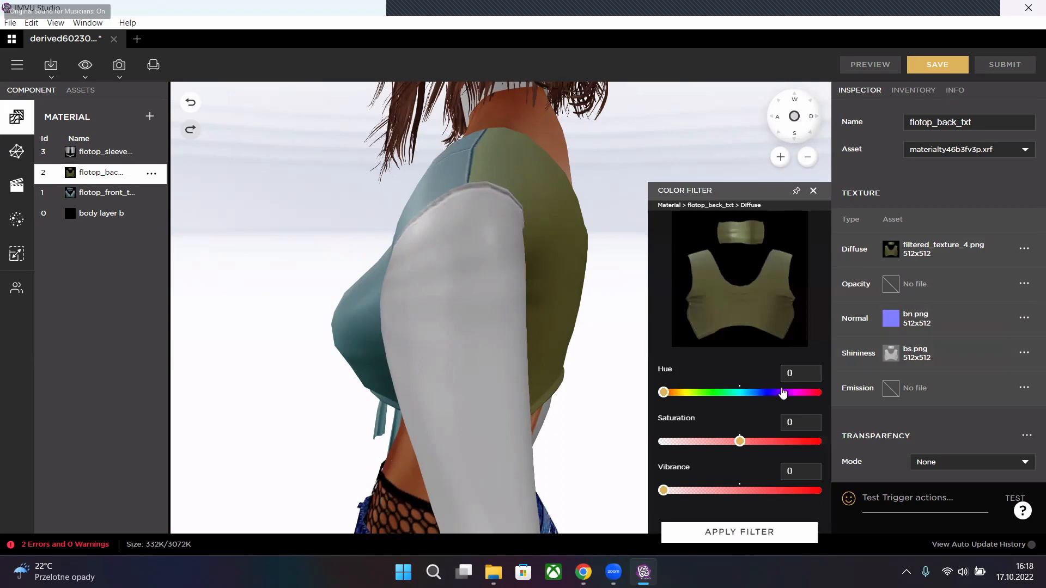
pyautogui.moveTo(664, 394); pyautogui.dragTo(667, 394)
pyautogui.doubleClick(807, 366)
pyautogui.click(790, 424)
pyautogui.moveTo(756, 486); pyautogui.dragTo(835, 498)
pyautogui.moveTo(660, 397)
pyautogui.mouseDown()
pyautogui.moveTo(743, 393)
pyautogui.moveTo(669, 394)
pyautogui.mouseUp()
pyautogui.moveTo(740, 441)
pyautogui.mouseDown()
pyautogui.moveTo(801, 442)
pyautogui.moveTo(729, 441)
pyautogui.mouseUp()
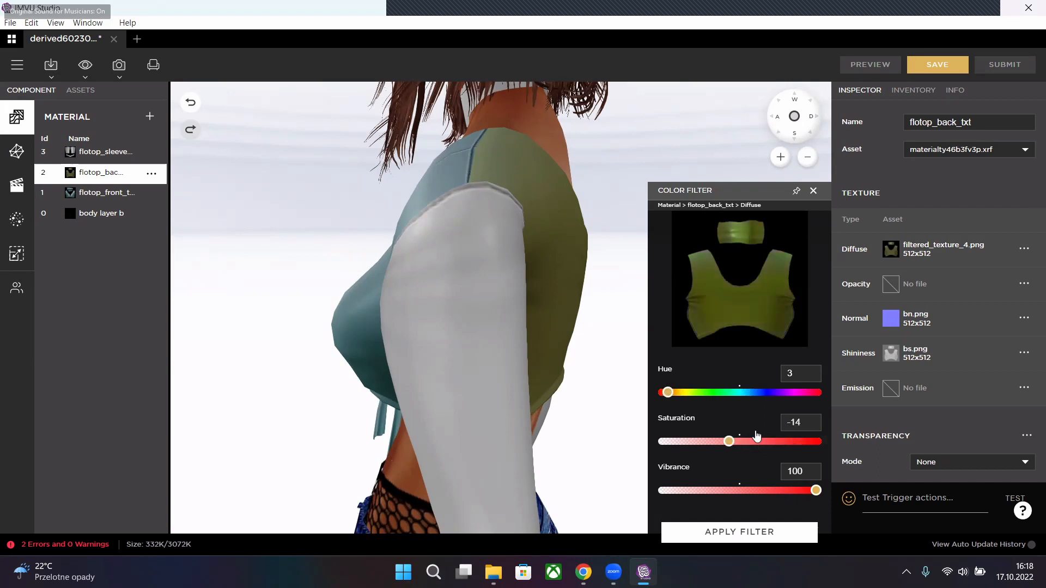
# - Try hue 28 with saturation -39 and with saturation 10 in the back texture's color filter
pyautogui.click(801, 371)
pyautogui.moveTo(731, 447); pyautogui.dragTo(673, 446)
pyautogui.moveTo(751, 443); pyautogui.dragTo(710, 442)
pyautogui.moveTo(669, 393); pyautogui.dragTo(707, 399)
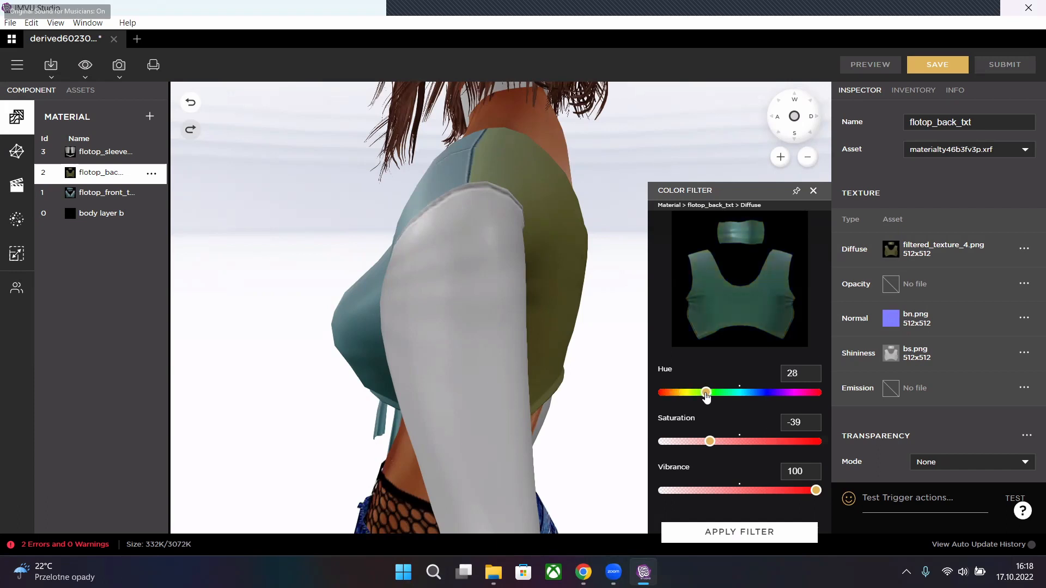
pyautogui.click(800, 422)
pyautogui.write('10')
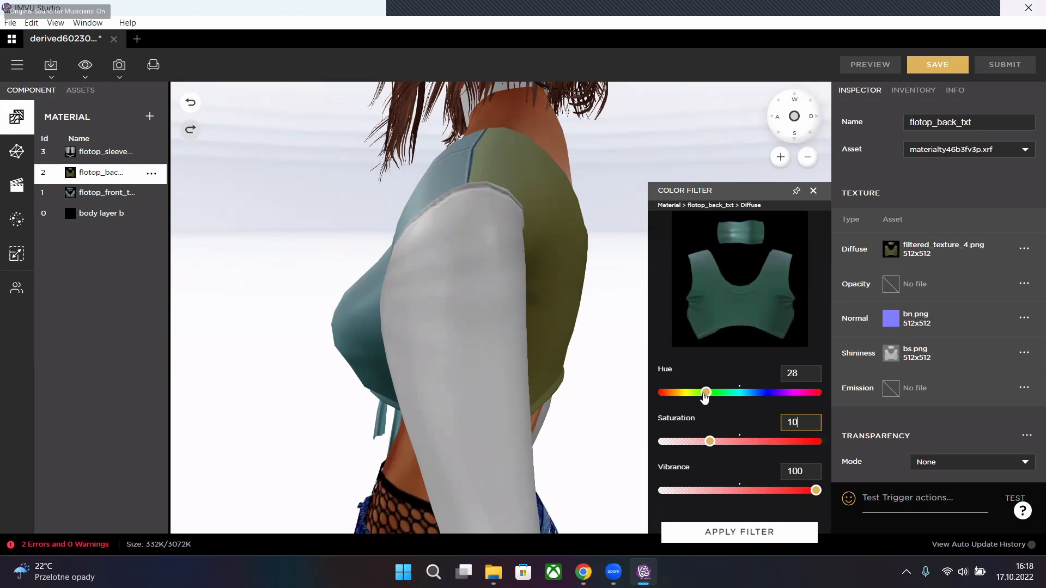
# - Try hues 19 and 33 against the teal front and close the color filter without applying it
pyautogui.moveTo(706, 394); pyautogui.dragTo(693, 400)
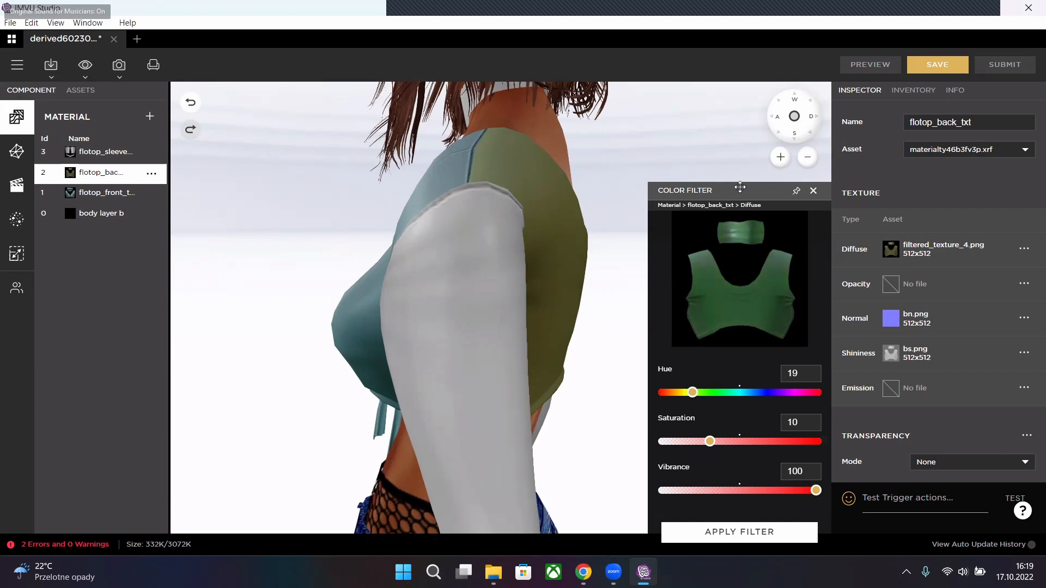
pyautogui.moveTo(740, 187); pyautogui.dragTo(727, 137)
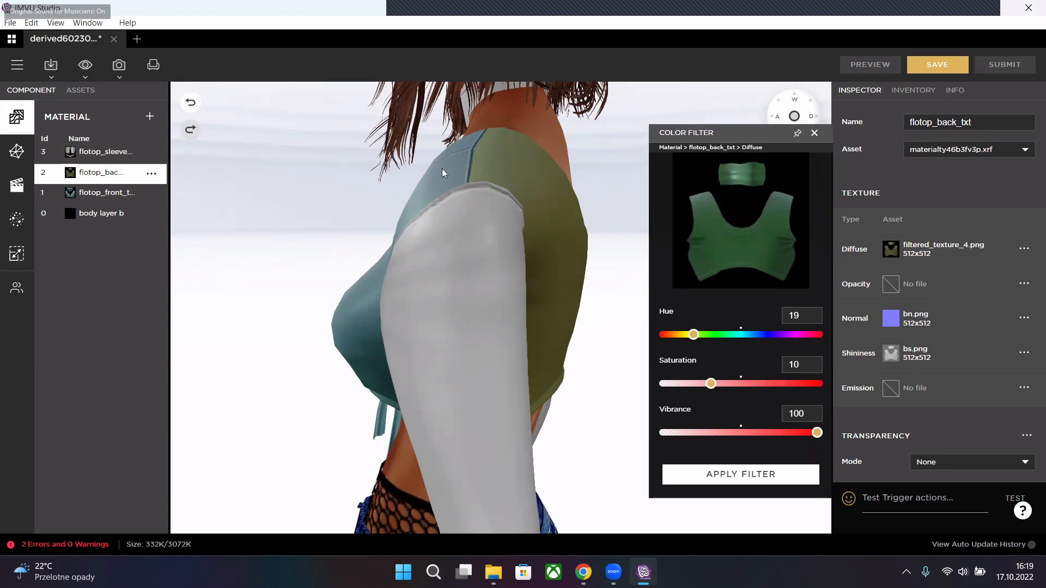
pyautogui.moveTo(694, 336); pyautogui.dragTo(709, 346)
pyautogui.click(717, 336)
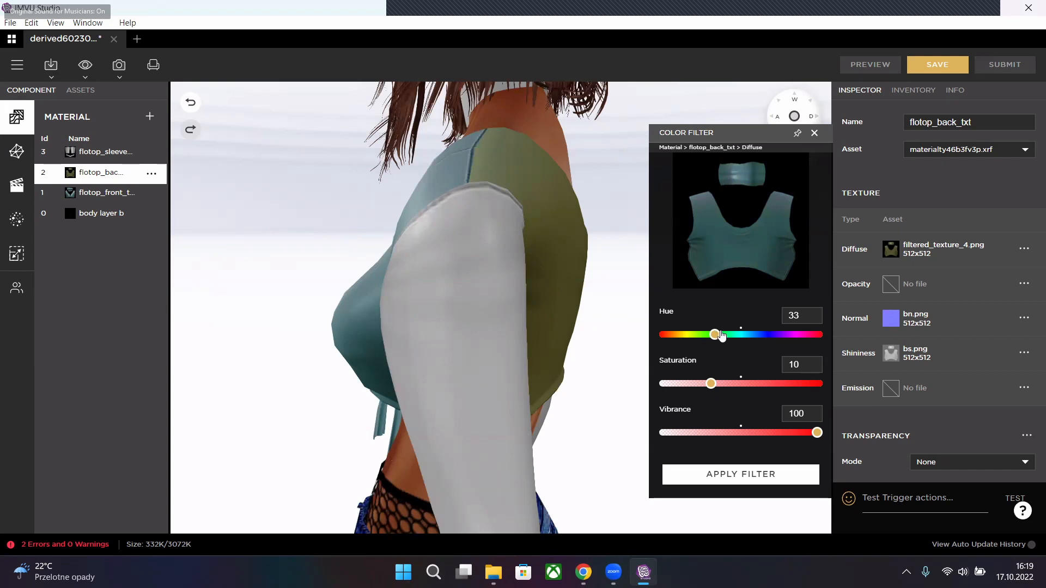
pyautogui.click(815, 134)
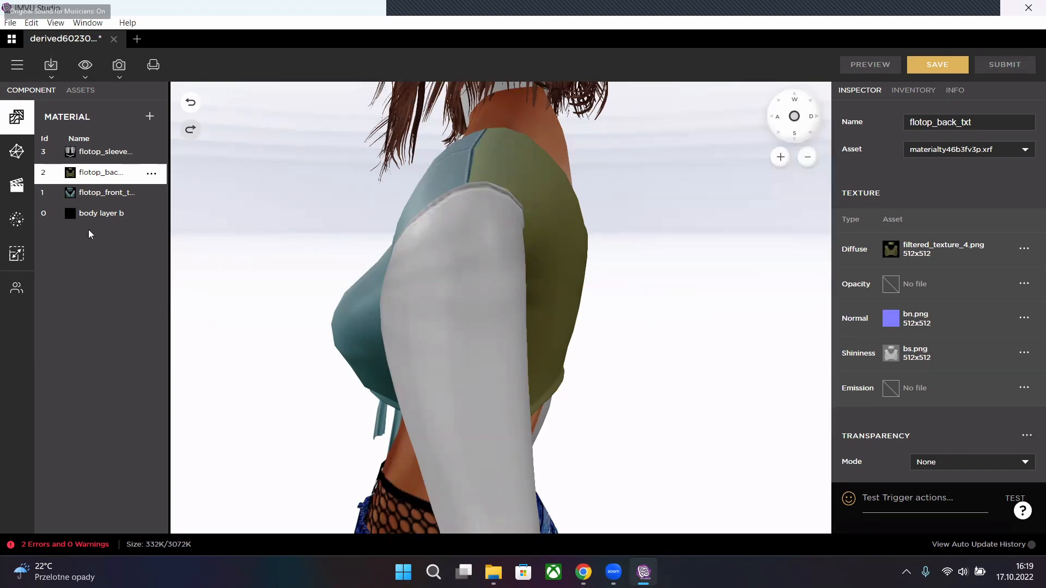
# - Try a color filter with hue 29, saturation 100 and vibrance 100 on the sleeve material's gray diffuse texture
pyautogui.click(89, 151)
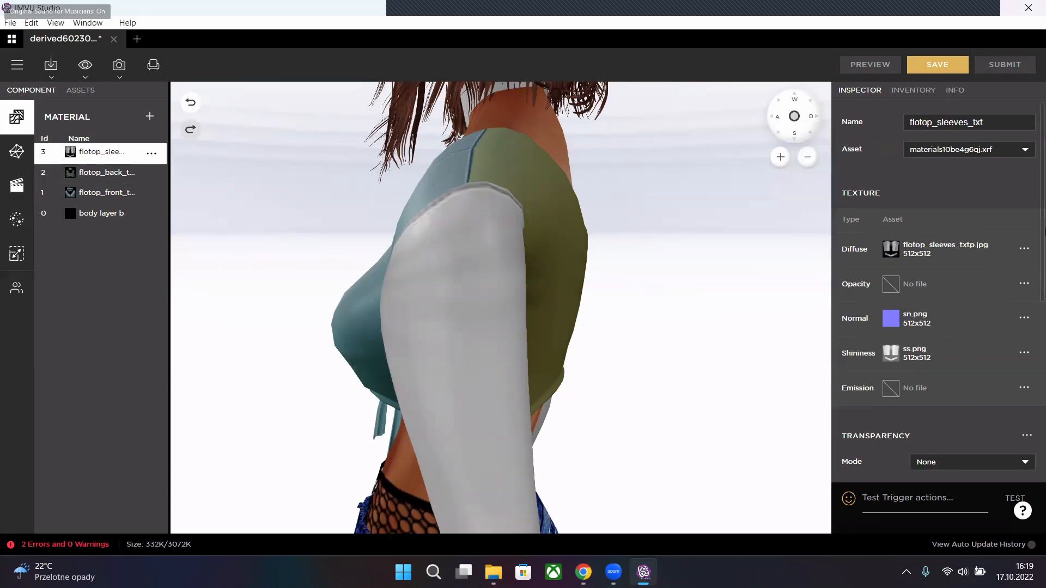
pyautogui.click(1024, 249)
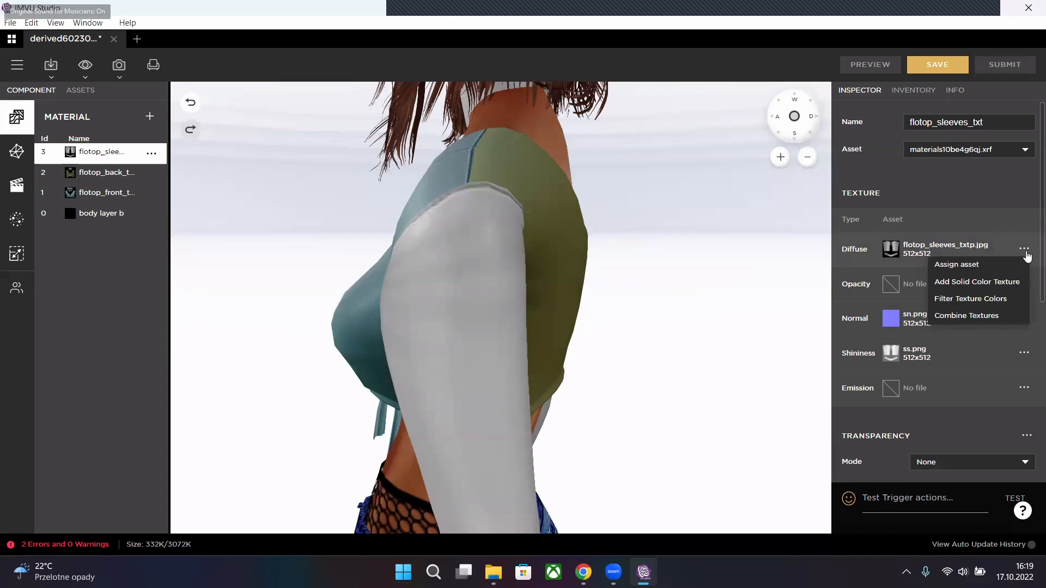
pyautogui.click(985, 302)
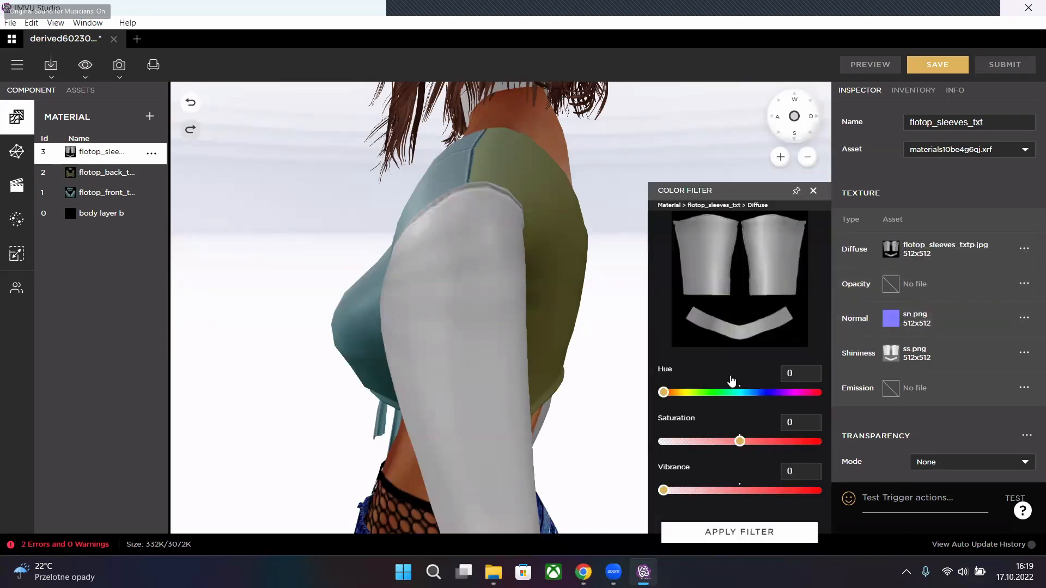
pyautogui.moveTo(732, 396); pyautogui.dragTo(745, 396)
pyautogui.moveTo(664, 491); pyautogui.dragTo(894, 502)
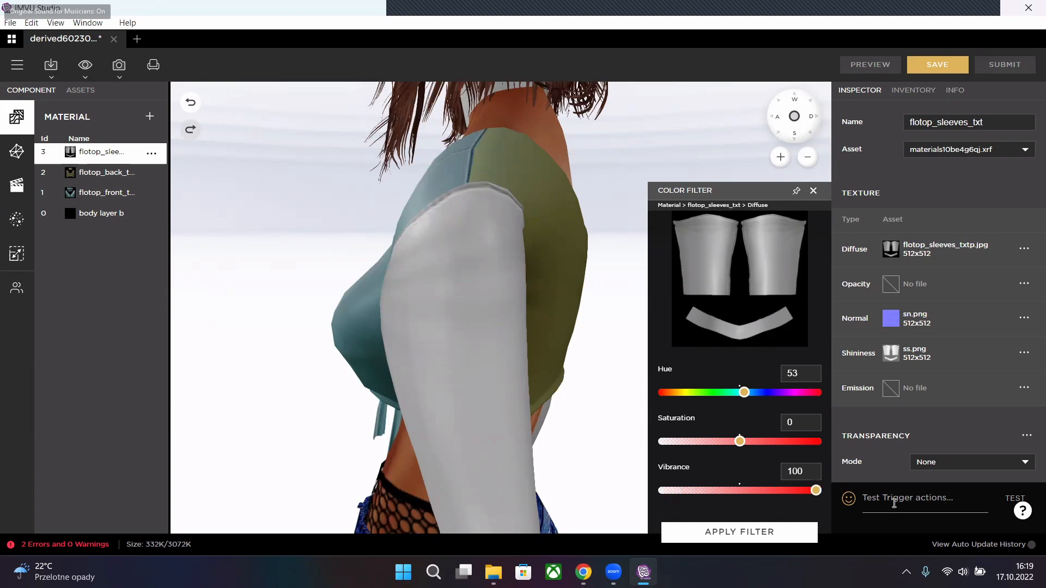
pyautogui.moveTo(782, 446); pyautogui.dragTo(858, 450)
pyautogui.moveTo(758, 395); pyautogui.dragTo(816, 406)
pyautogui.click(711, 394)
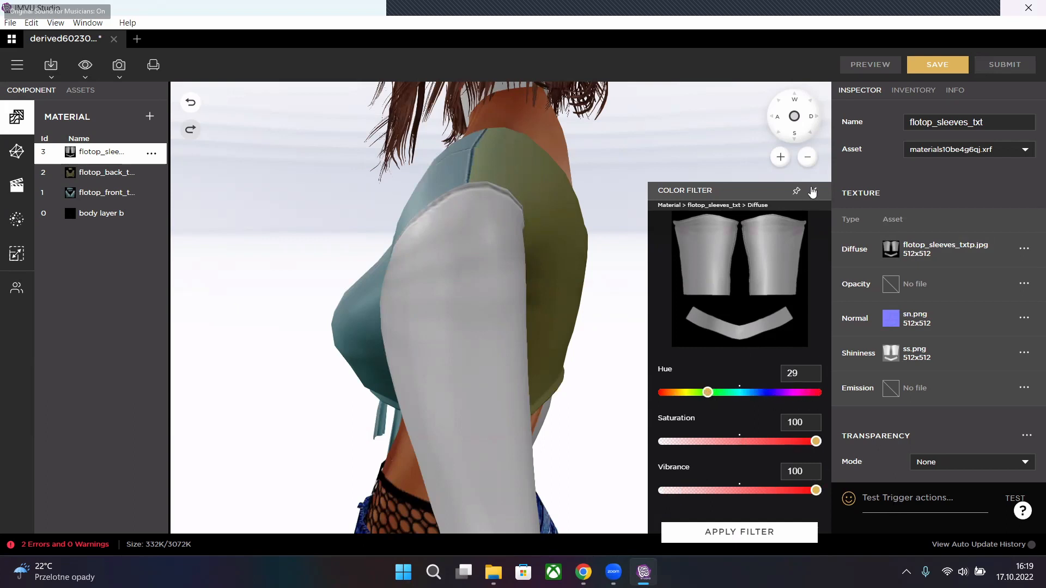
pyautogui.click(813, 190)
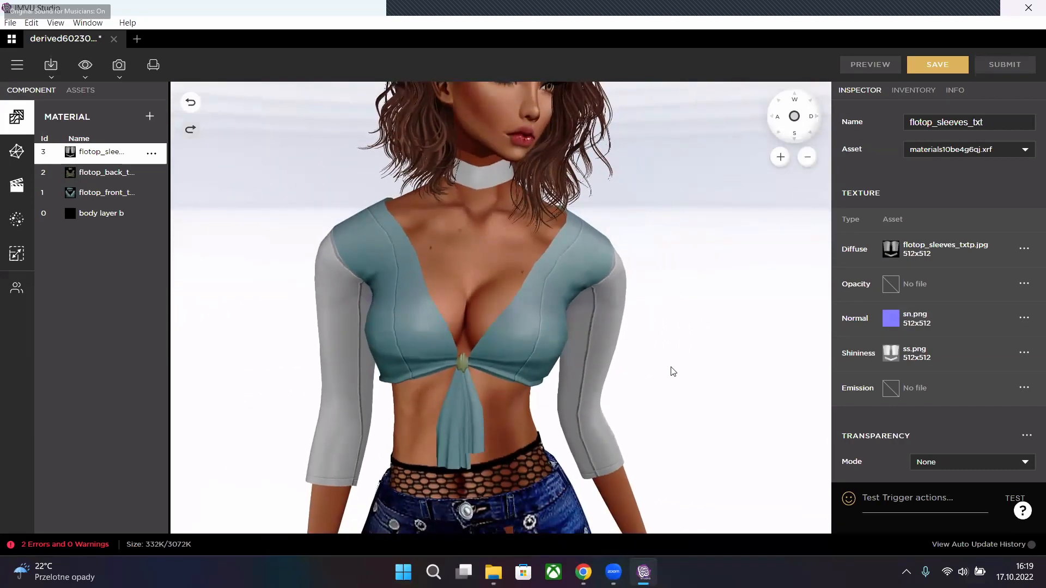
# - Set hue, saturation and vibrance to 100 in a color filter on the back material's diffuse texture
pyautogui.scroll(-2, 659, 385)
pyautogui.scroll(4, 658, 385)
pyautogui.moveTo(658, 385); pyautogui.dragTo(623, 322)
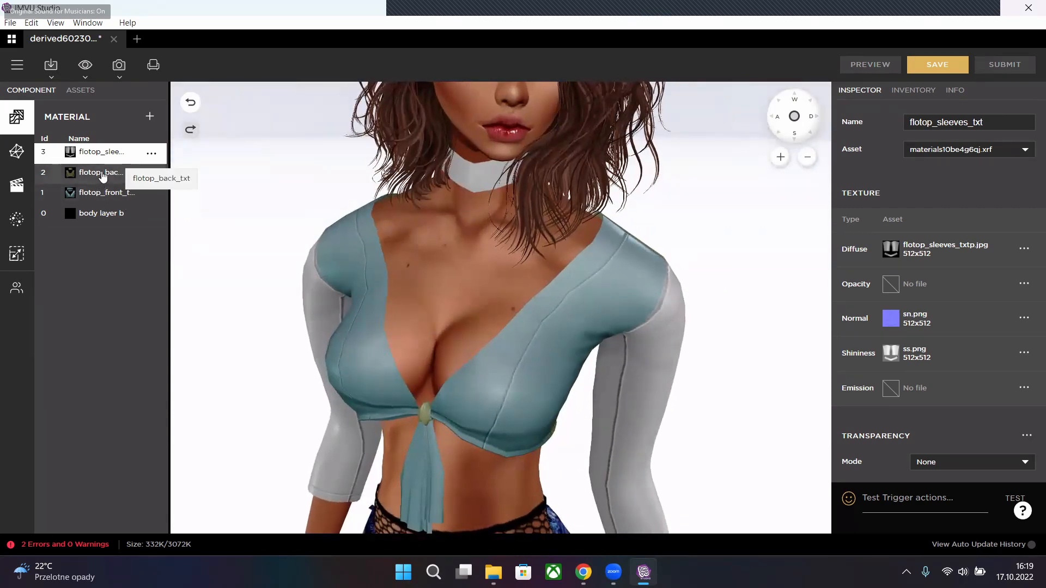
pyautogui.click(101, 173)
pyautogui.click(890, 249)
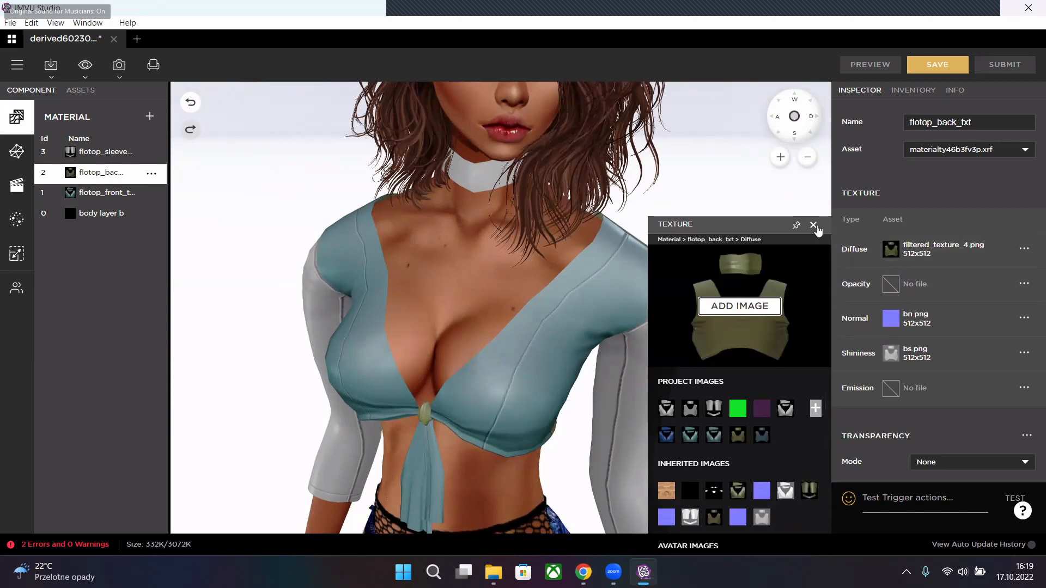
pyautogui.click(814, 226)
pyautogui.click(1024, 248)
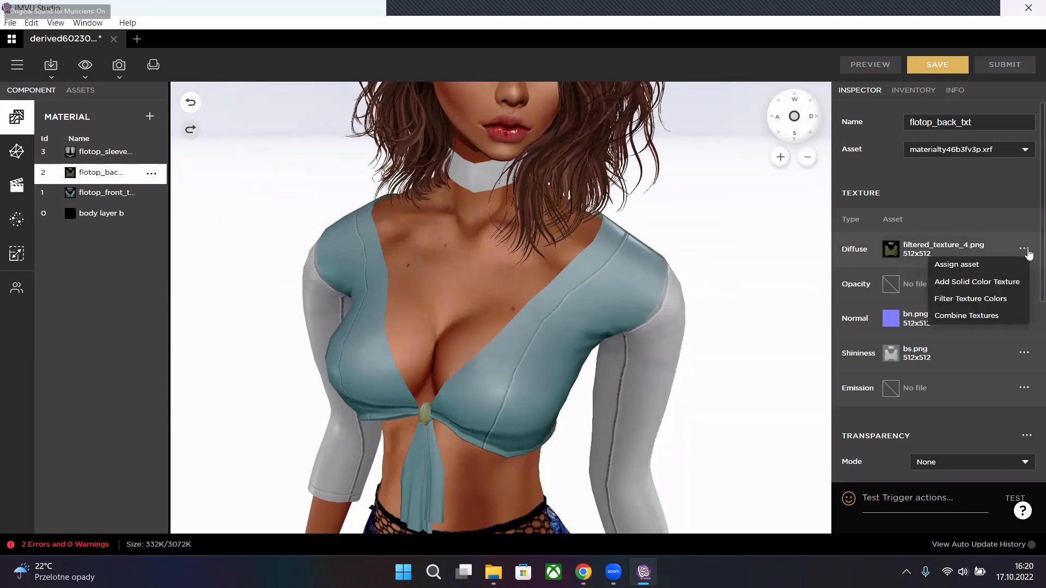
pyautogui.click(996, 301)
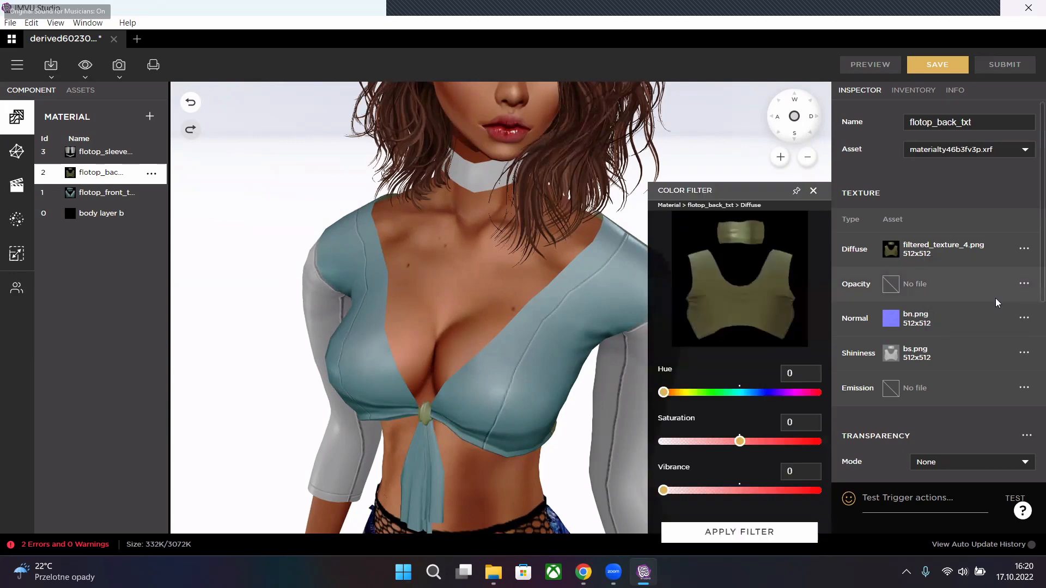
pyautogui.moveTo(735, 399); pyautogui.dragTo(903, 395)
pyautogui.moveTo(735, 442); pyautogui.dragTo(849, 444)
pyautogui.moveTo(718, 490); pyautogui.dragTo(866, 483)
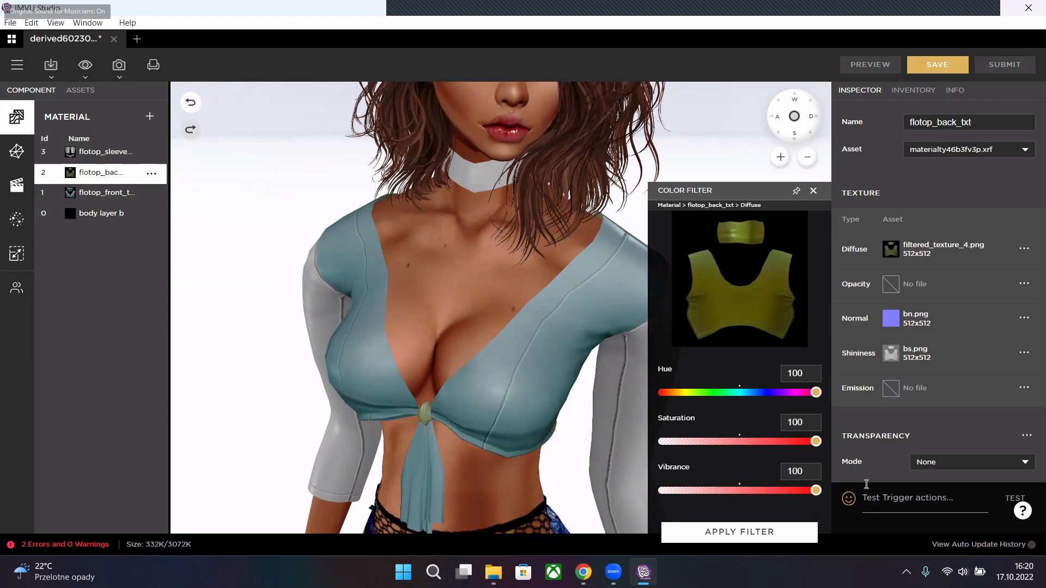
# - Try hue 41 and other blue to purple hues in the back texture's color filter
pyautogui.click(764, 393)
pyautogui.click(726, 393)
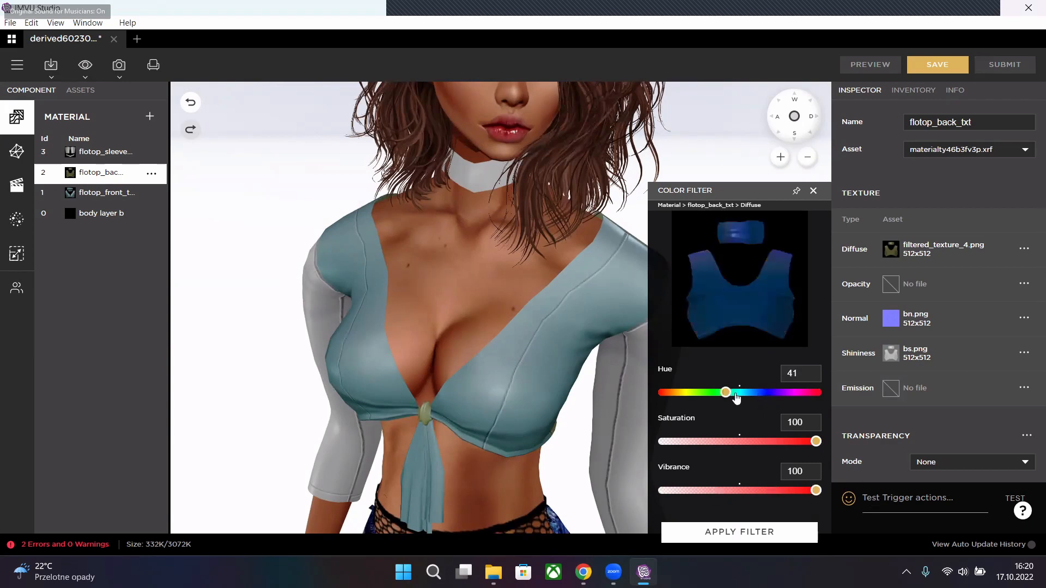
pyautogui.click(751, 393)
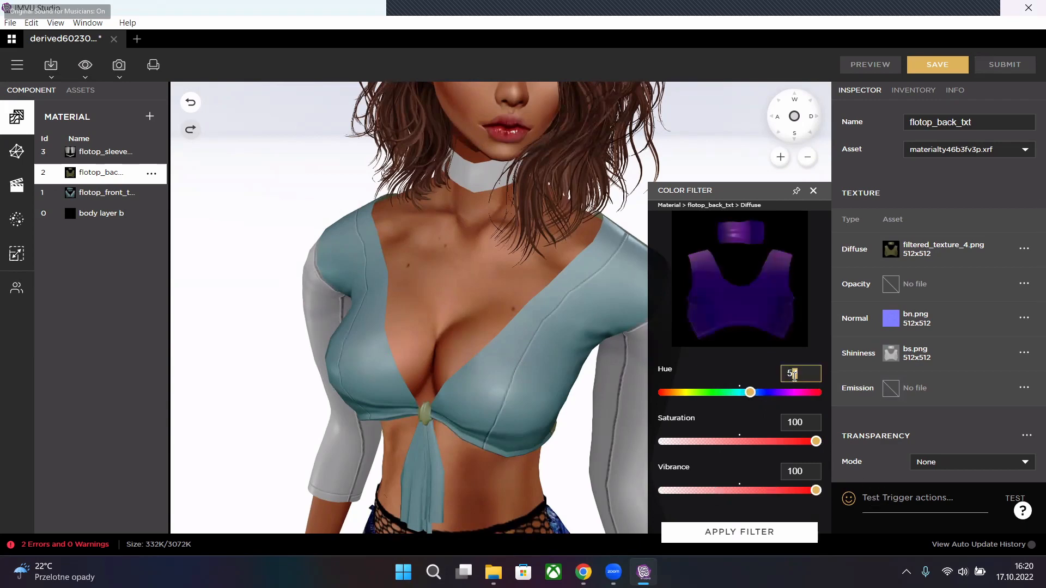
pyautogui.write('0')
pyautogui.click(747, 364)
pyautogui.click(802, 376)
pyautogui.press('BackSpace')
pyautogui.write('10')
pyautogui.click(807, 373)
# - Apply the back texture's color filter with hue 24 and saturation 30
pyautogui.moveTo(744, 395); pyautogui.dragTo(702, 396)
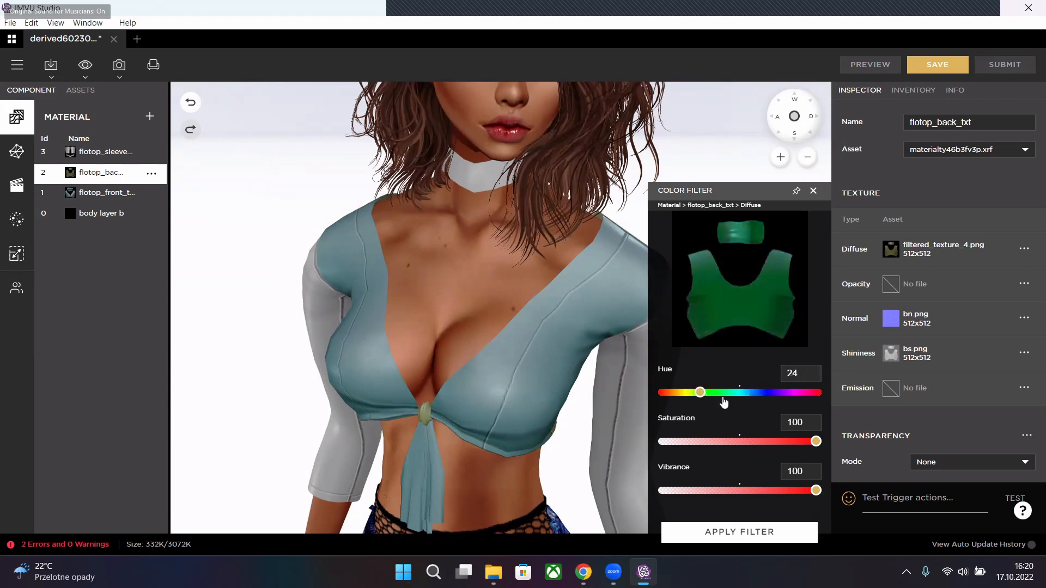
pyautogui.moveTo(810, 420); pyautogui.dragTo(791, 424)
pyautogui.click(742, 422)
pyautogui.write('30')
pyautogui.click(739, 532)
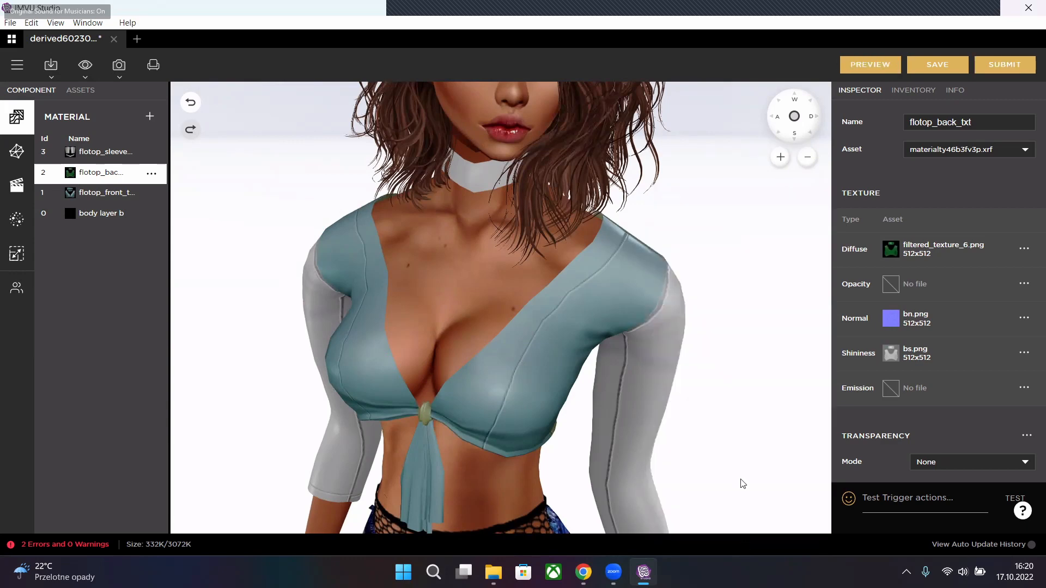
# - Reassign the project image filtered_texture_4.png to the back material's diffuse slot in place of the green texture and preview the change
pyautogui.moveTo(743, 483); pyautogui.dragTo(665, 351)
pyautogui.moveTo(893, 256)
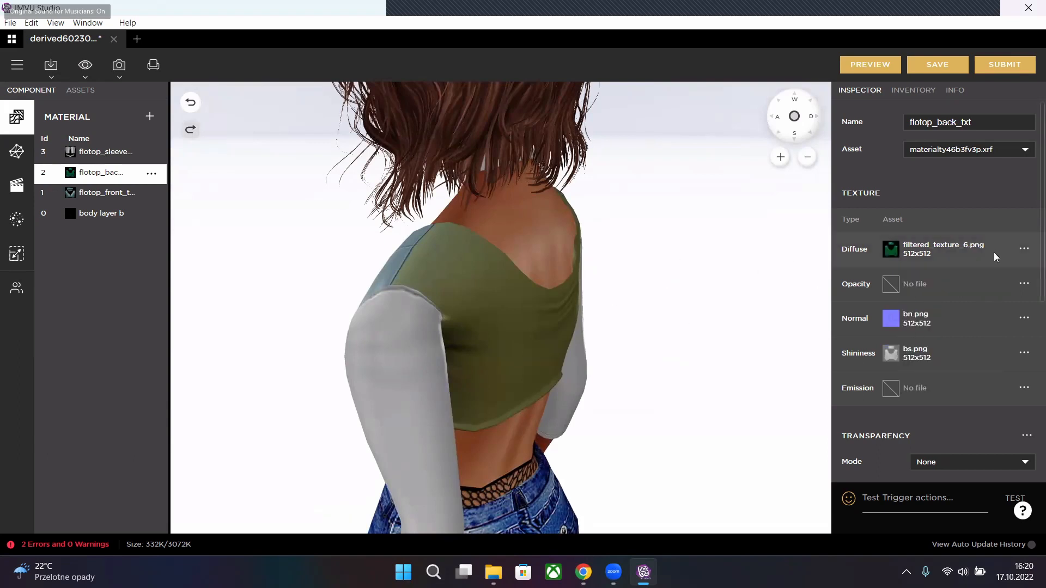
pyautogui.click(1024, 249)
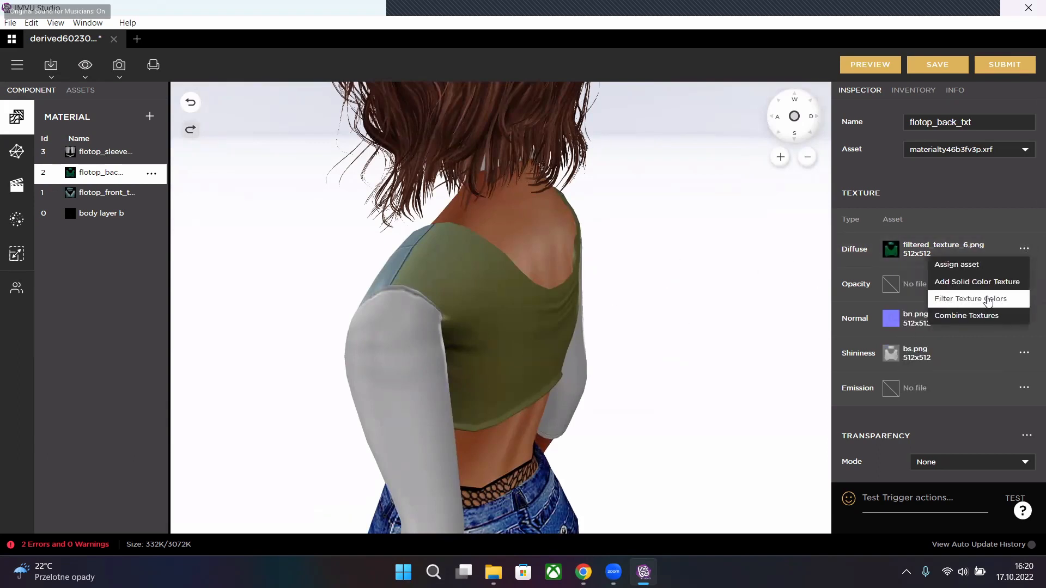
pyautogui.click(986, 295)
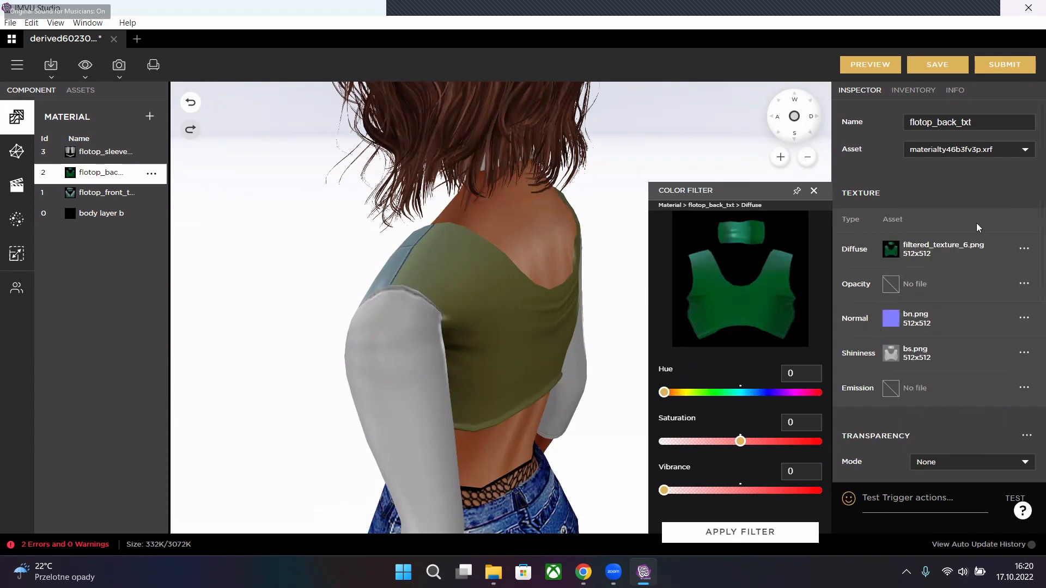
pyautogui.click(814, 190)
pyautogui.click(1024, 249)
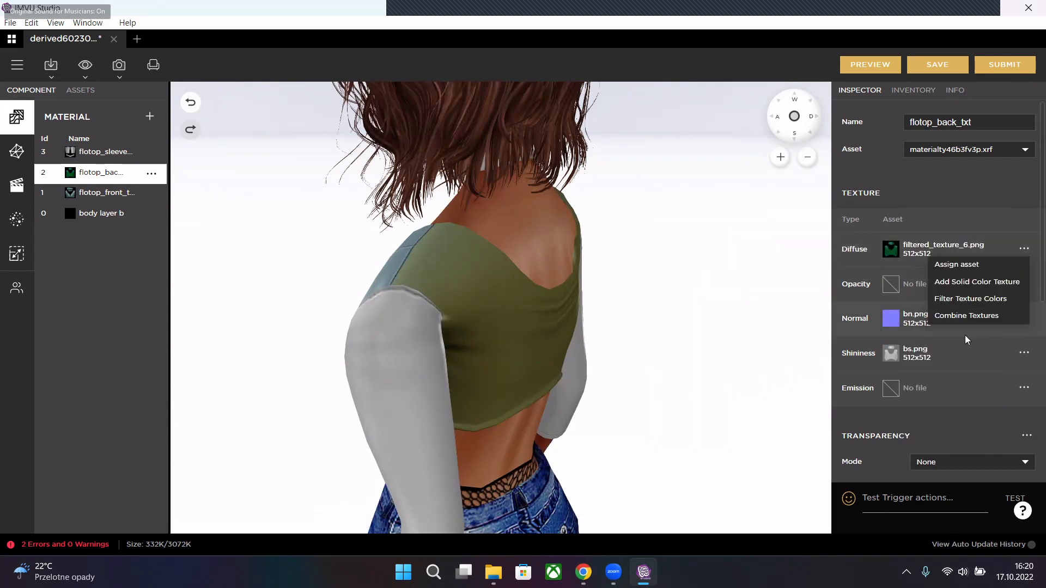
pyautogui.click(891, 249)
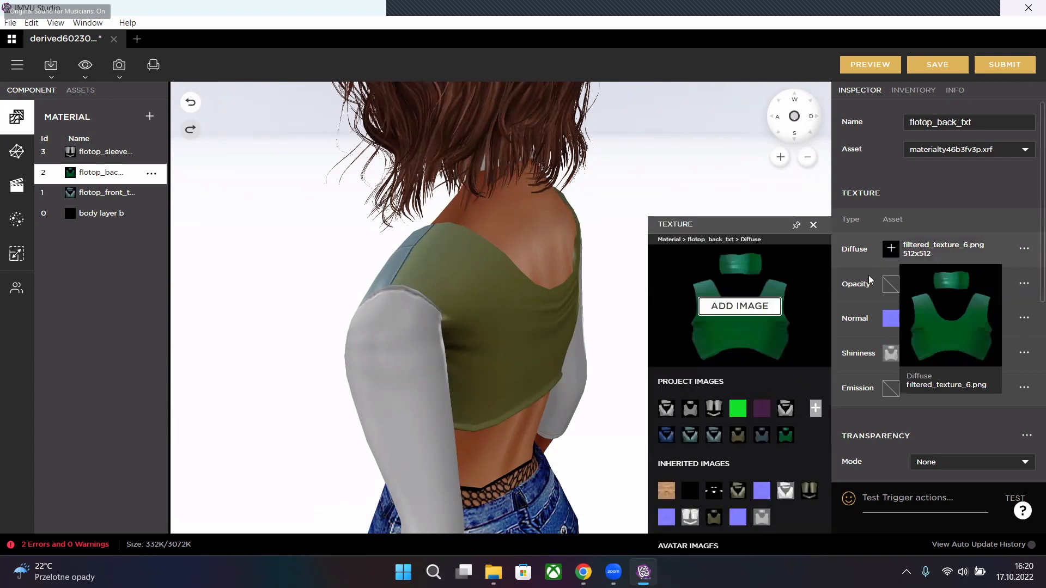
pyautogui.click(738, 435)
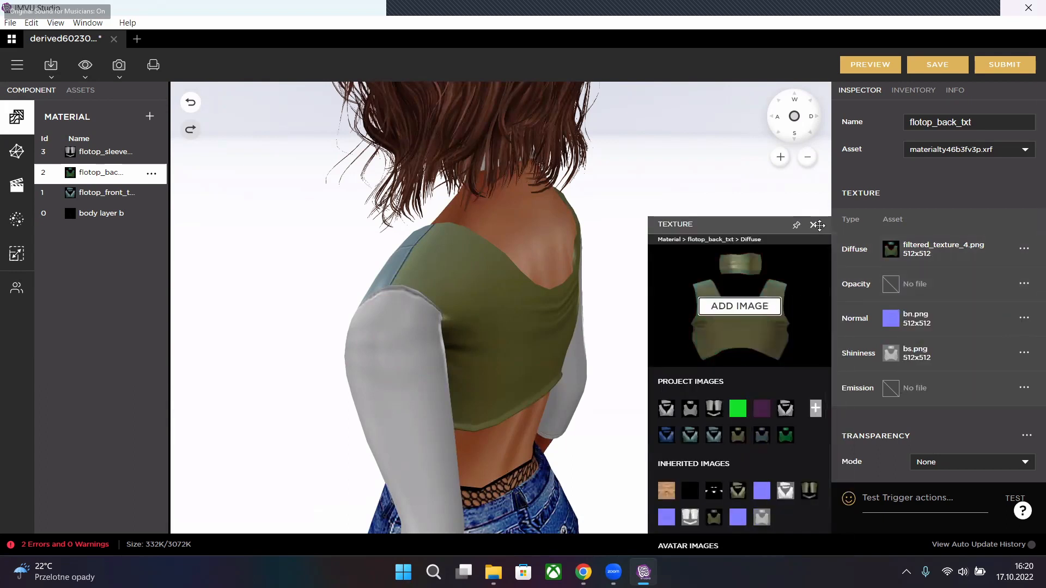
pyautogui.click(814, 225)
pyautogui.click(870, 64)
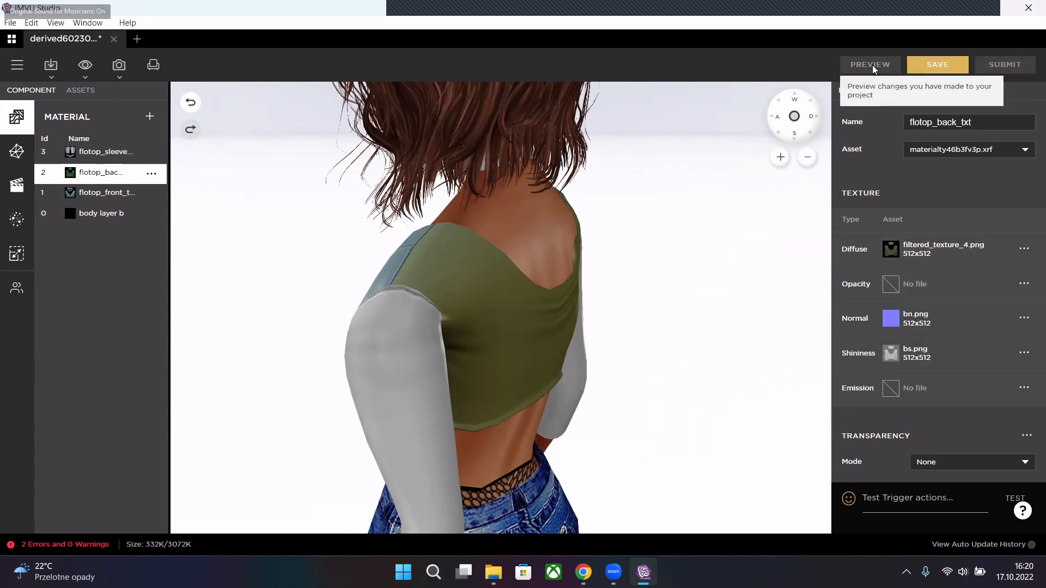
# - Apply a color filter with hue 30, saturation 10 and vibrance 100 to the back diffuse texture and preview the top
pyautogui.click(1024, 249)
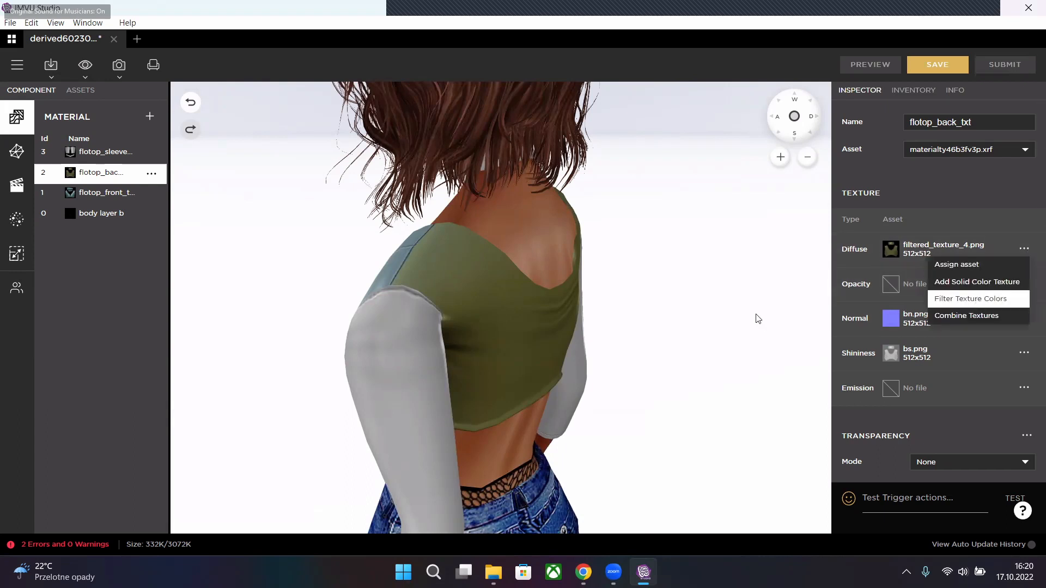
pyautogui.moveTo(664, 397); pyautogui.dragTo(749, 445)
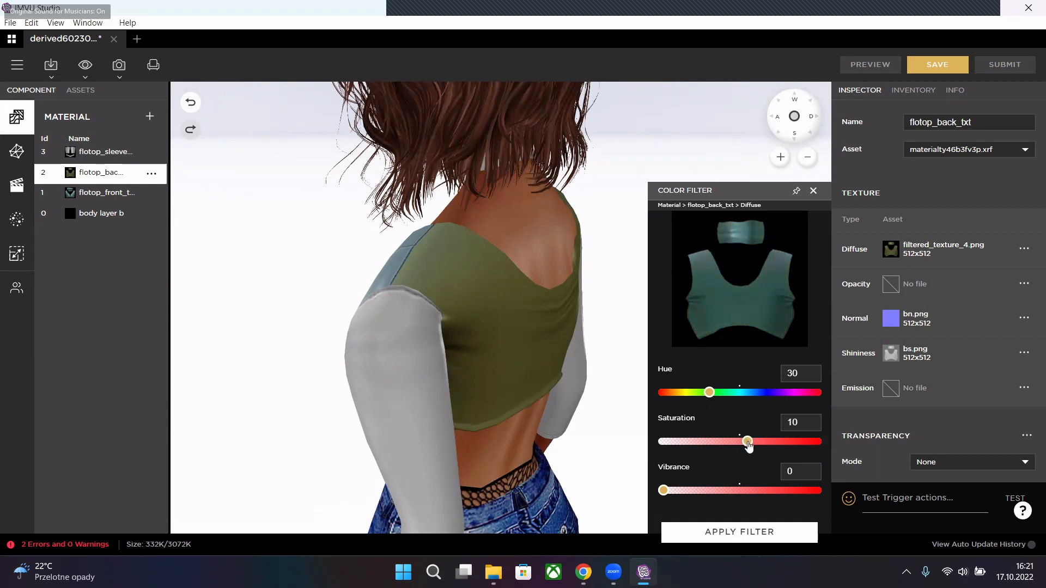
pyautogui.moveTo(664, 491); pyautogui.dragTo(896, 498)
pyautogui.click(768, 538)
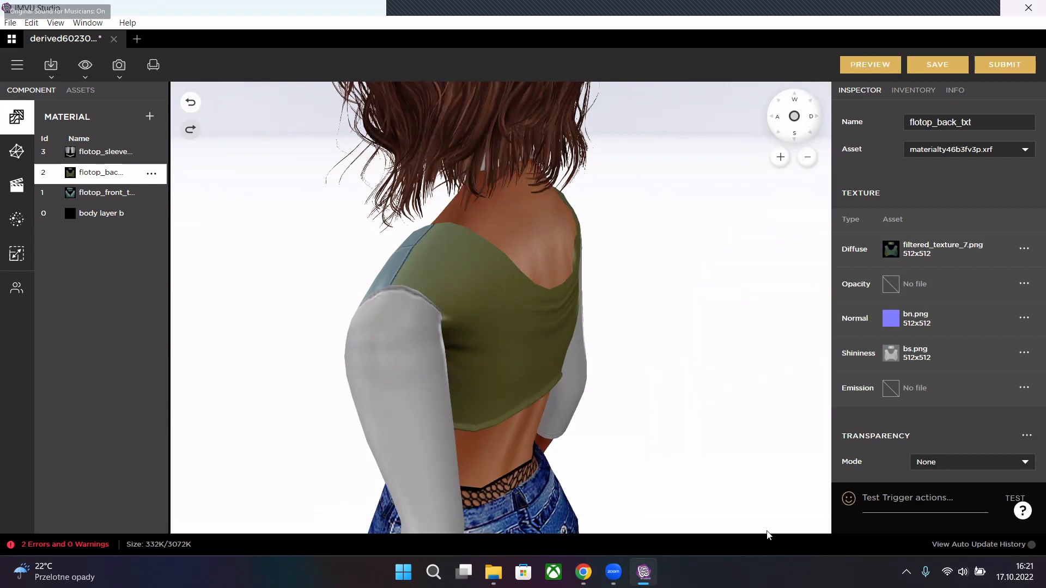
pyautogui.click(870, 72)
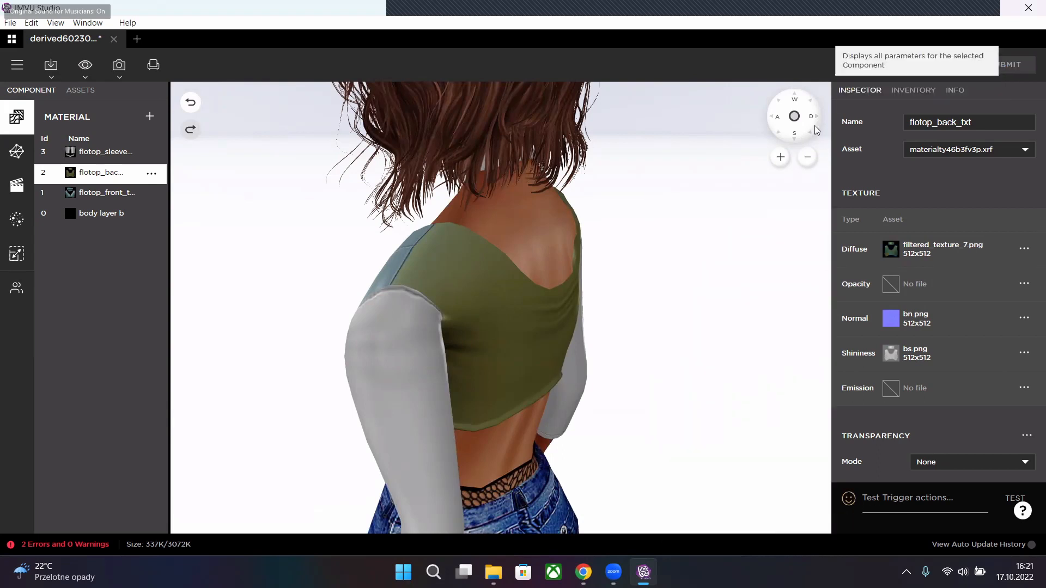
pyautogui.moveTo(734, 201); pyautogui.dragTo(777, 202)
pyautogui.moveTo(817, 207); pyautogui.dragTo(523, 326)
# - Assign the inherited image flotop_sleeves_txt.jpg to the sleeve material's diffuse slot and preview it
pyautogui.click(101, 152)
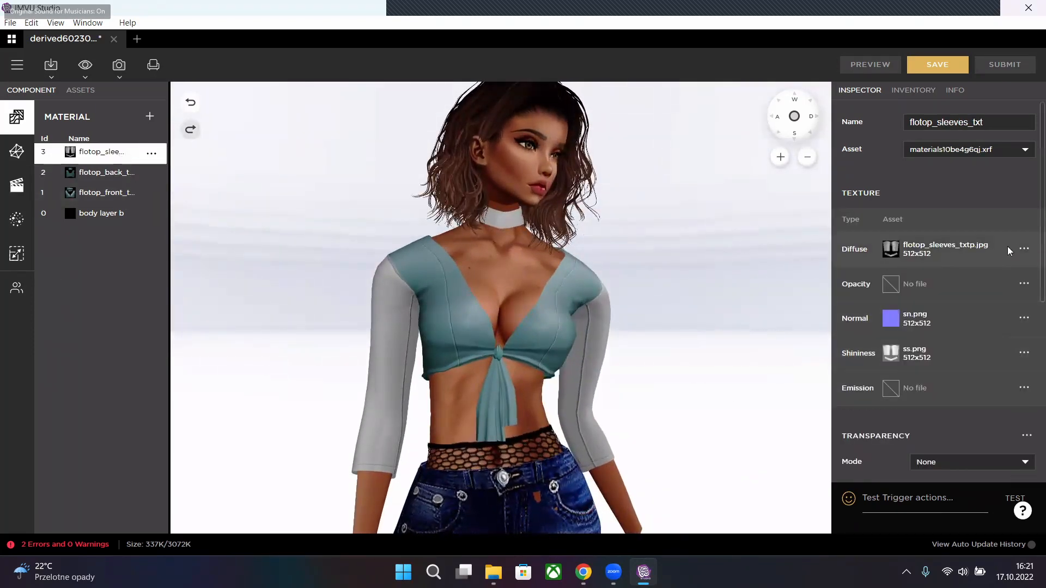
pyautogui.click(891, 251)
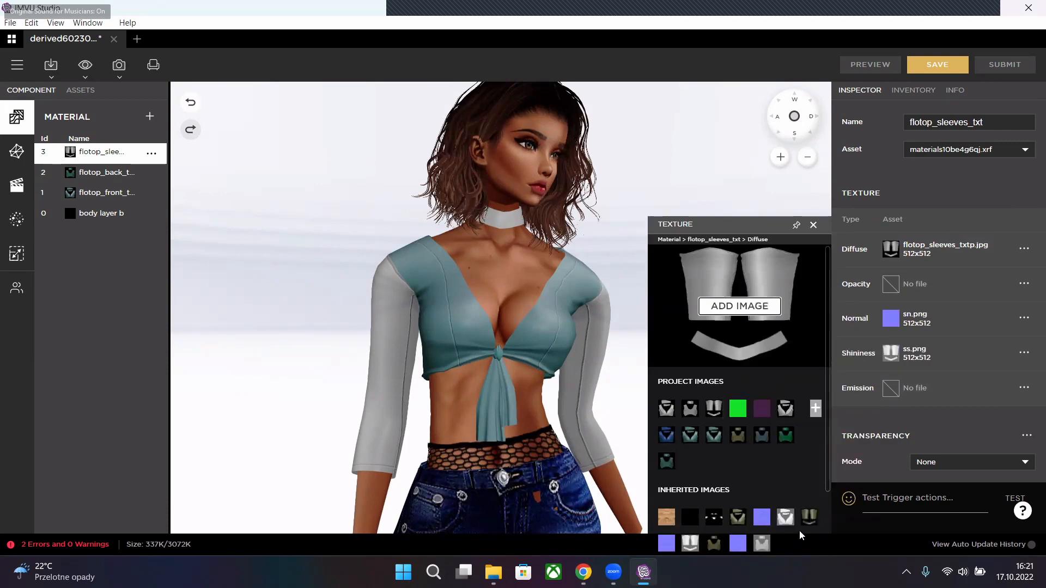
pyautogui.click(809, 516)
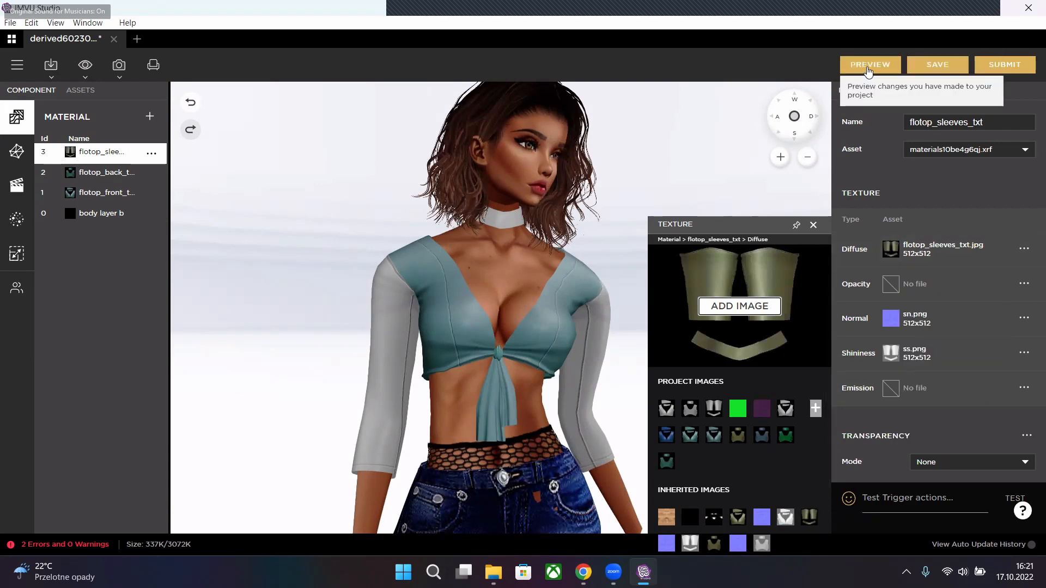
pyautogui.click(868, 66)
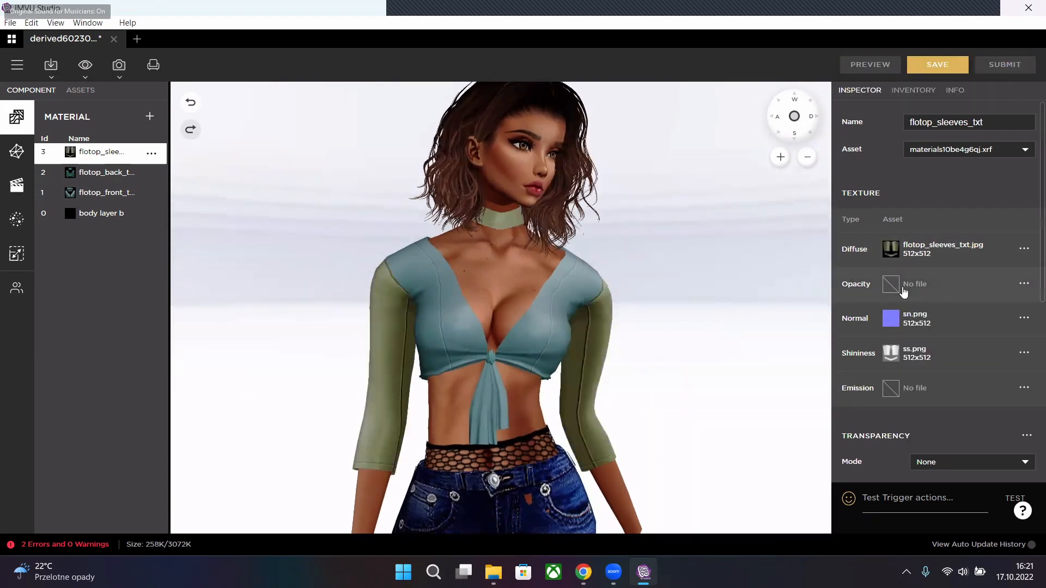
# - Apply a color filter to the sleeve material's diffuse texture with hue 30, slightly raised saturation and vibrance near maximum, and preview the top
pyautogui.click(1024, 249)
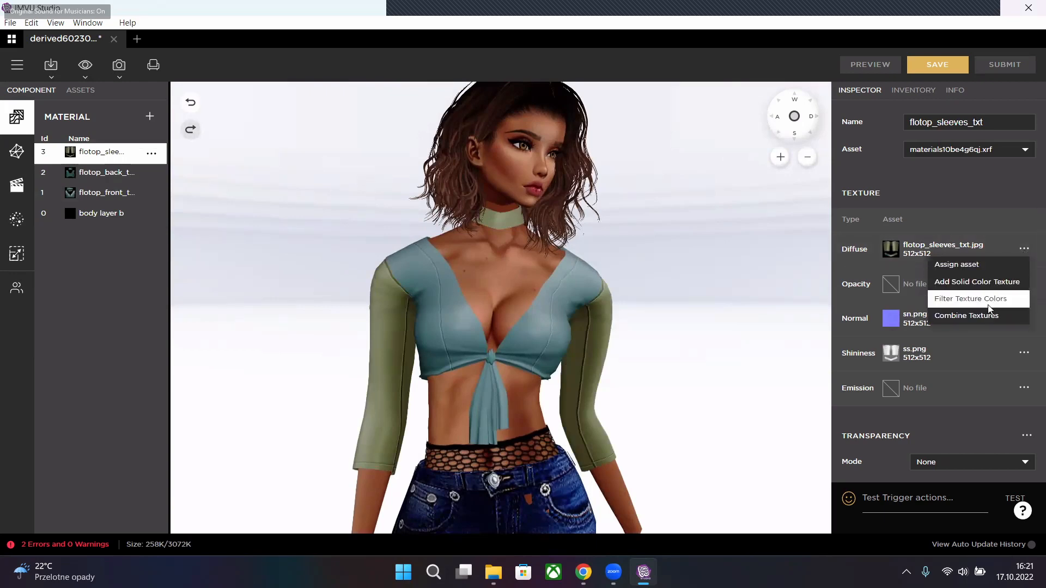
pyautogui.click(972, 298)
pyautogui.moveTo(669, 397); pyautogui.dragTo(695, 401)
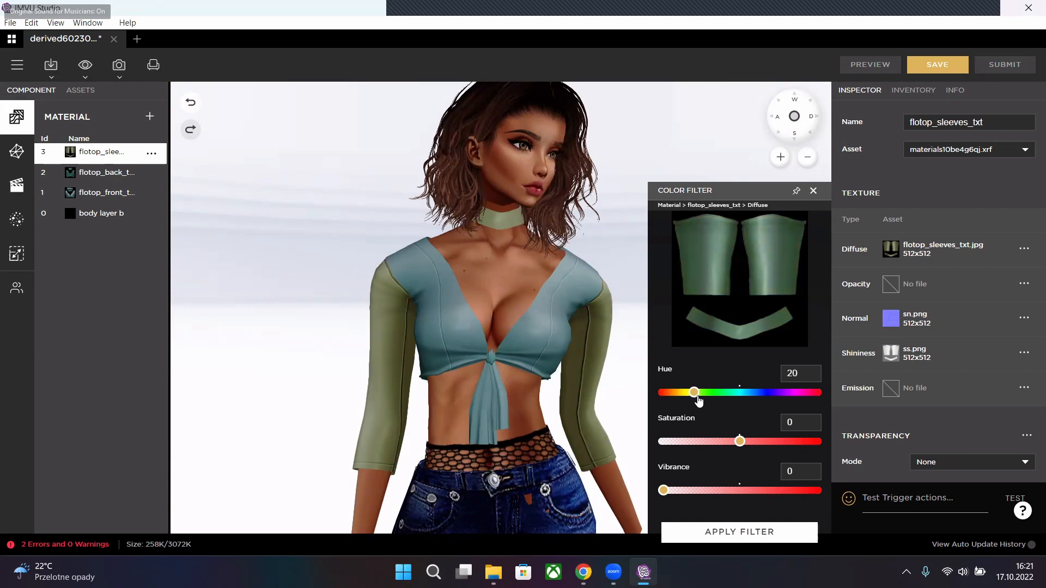
pyautogui.moveTo(695, 400); pyautogui.dragTo(711, 406)
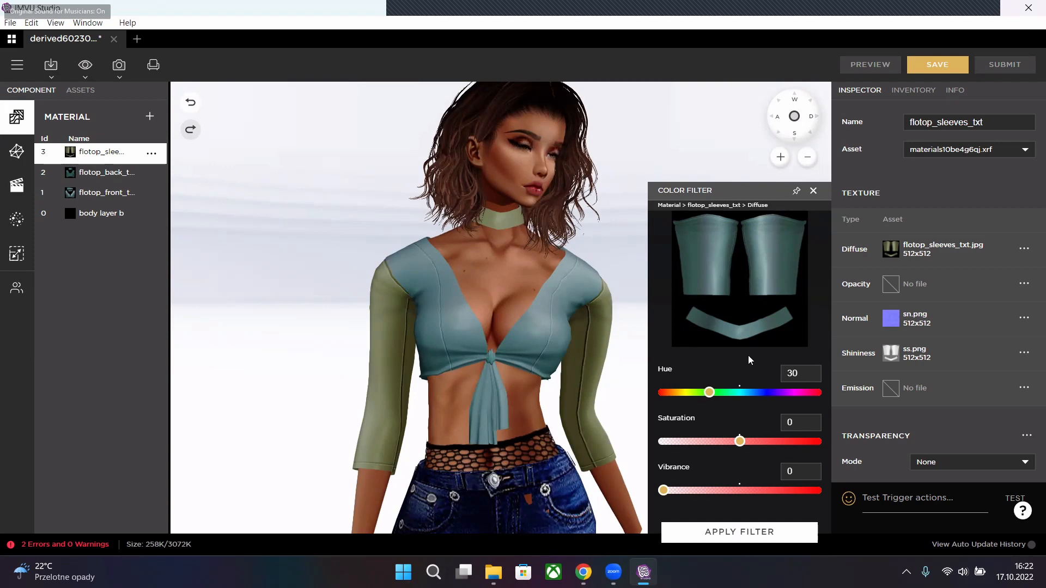
pyautogui.moveTo(549, 374); pyautogui.dragTo(503, 348, button='right')
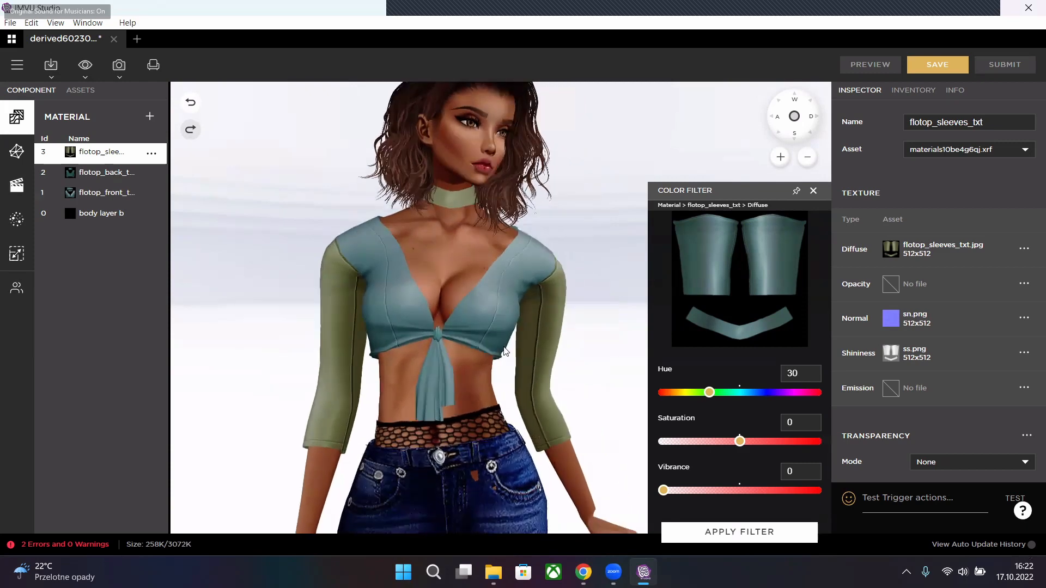
pyautogui.moveTo(577, 364)
pyautogui.mouseDown()
pyautogui.moveTo(498, 362)
pyautogui.moveTo(408, 311)
pyautogui.moveTo(448, 403)
pyautogui.moveTo(581, 377)
pyautogui.mouseUp()
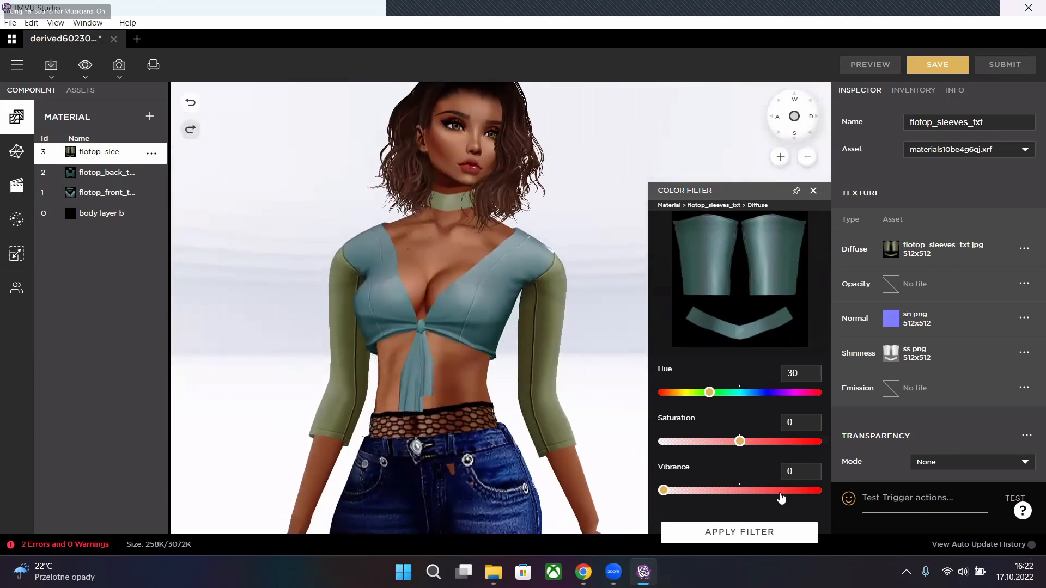
pyautogui.moveTo(740, 440); pyautogui.dragTo(748, 443)
pyautogui.moveTo(664, 490); pyautogui.dragTo(815, 490)
pyautogui.click(756, 540)
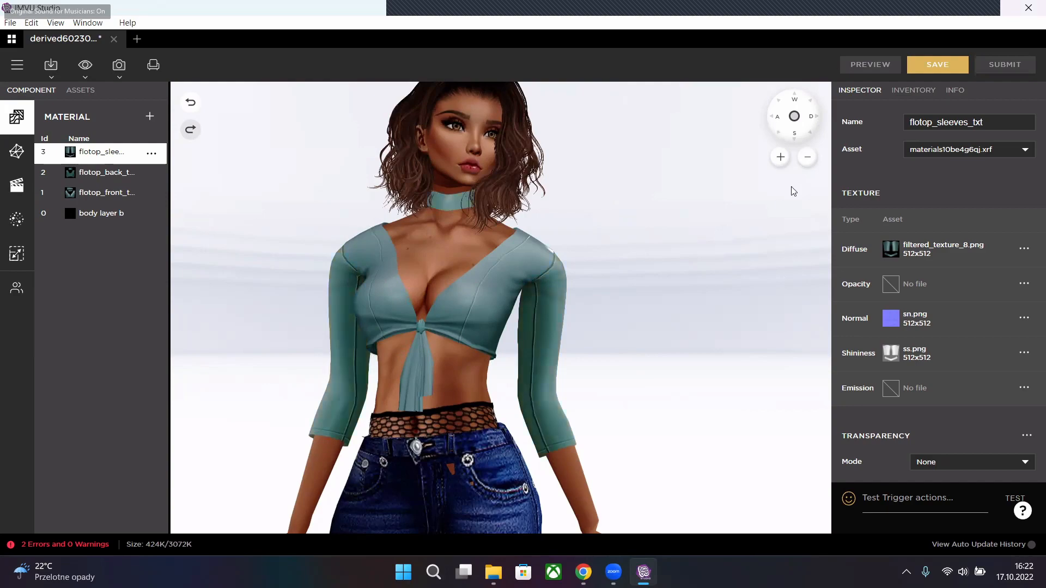
# - Examine the filtered top from several angles, comparing the sleeve color with the front
pyautogui.moveTo(660, 305); pyautogui.dragTo(501, 293)
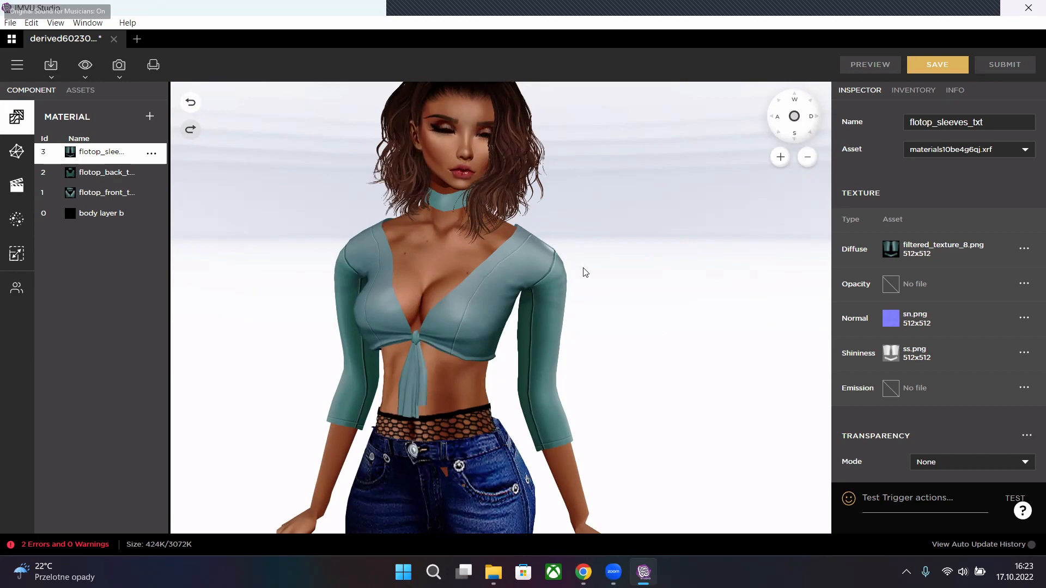
pyautogui.moveTo(607, 271); pyautogui.dragTo(681, 279)
pyautogui.scroll(5, 491, 349)
pyautogui.scroll(-4, 663, 331)
pyautogui.moveTo(665, 334); pyautogui.dragTo(621, 339)
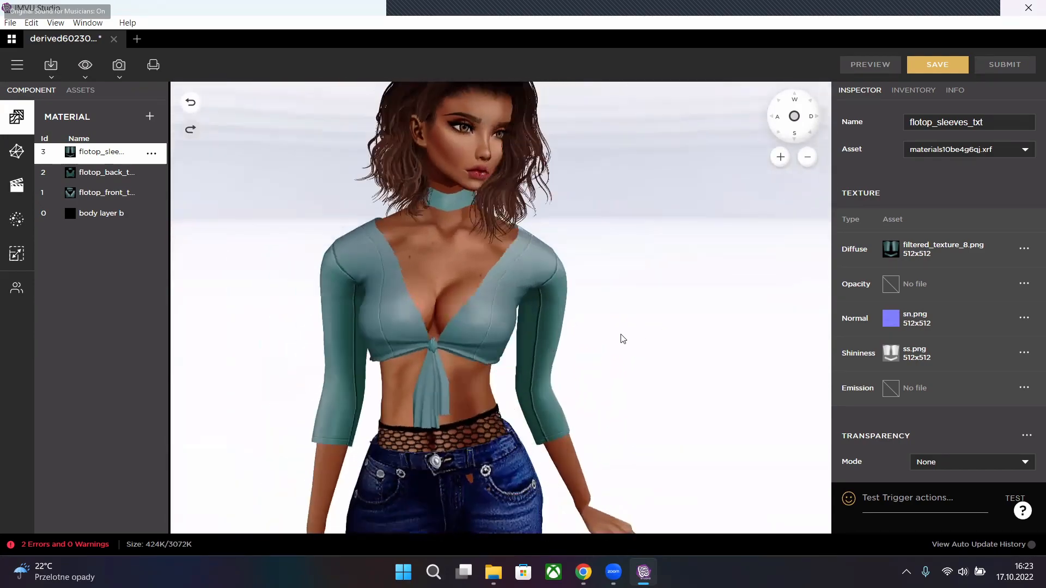
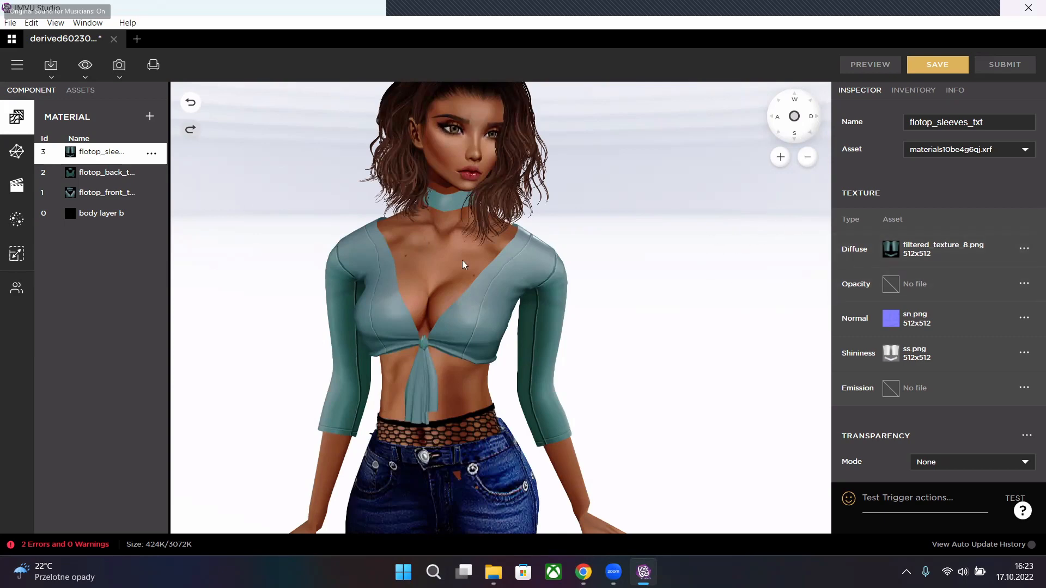
pyautogui.moveTo(541, 296); pyautogui.dragTo(561, 289)
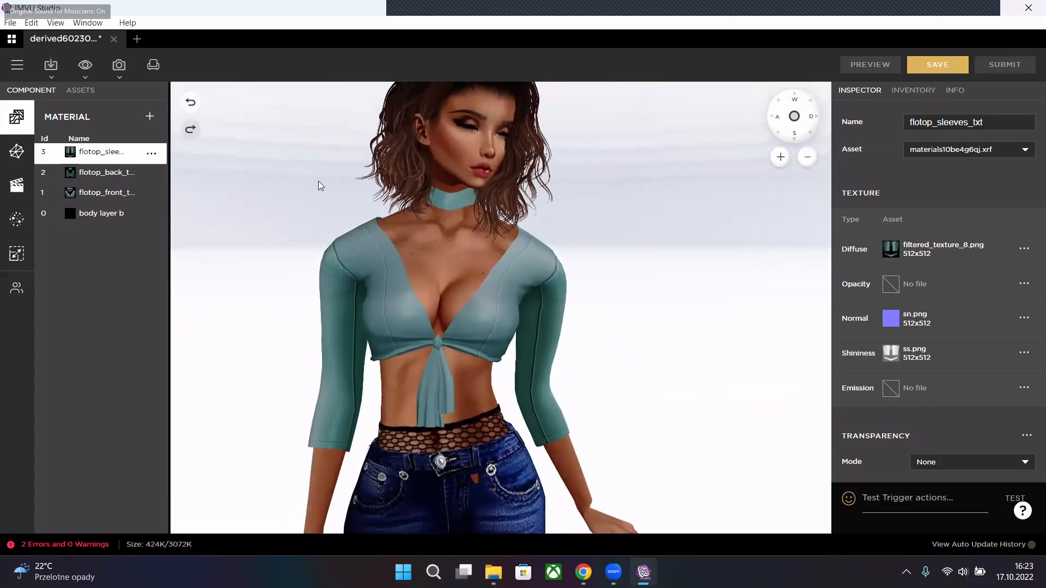
# - Close the derived top project without saving its changes and open the published [K] tight tee product for editing
pyautogui.click(114, 38)
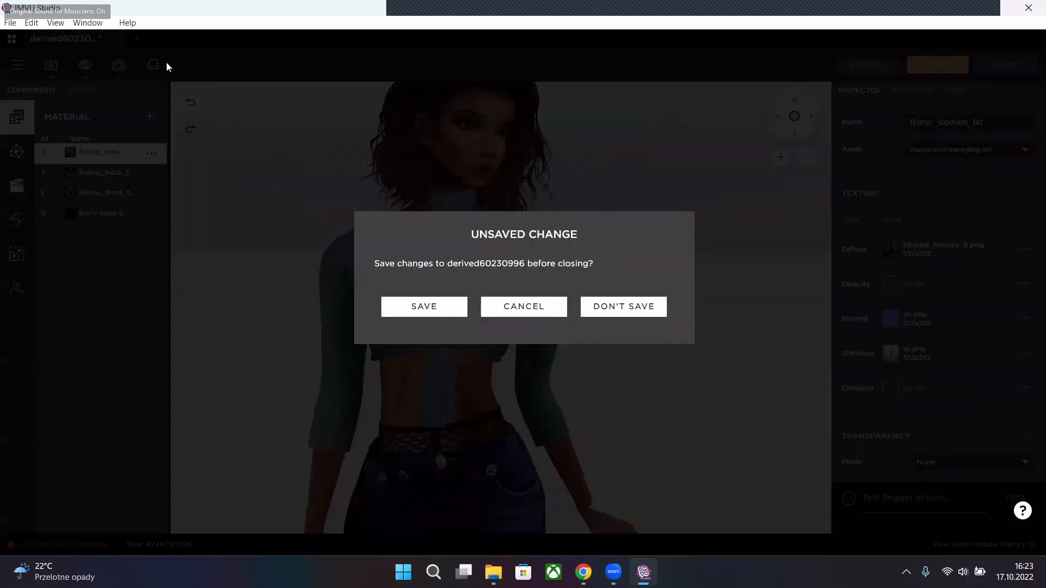
pyautogui.click(639, 308)
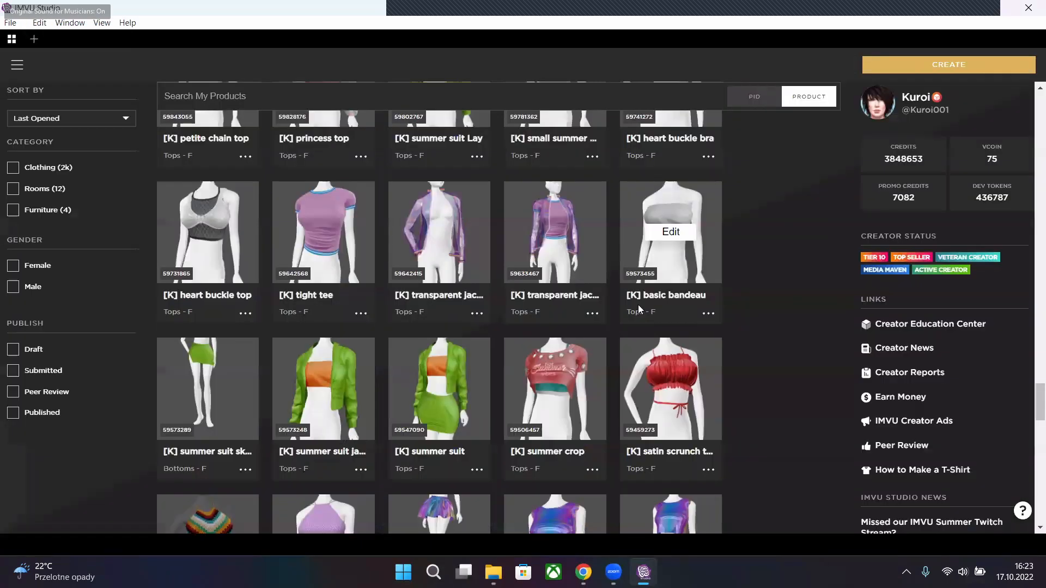
pyautogui.scroll(-1, 495, 313)
pyautogui.moveTo(458, 320)
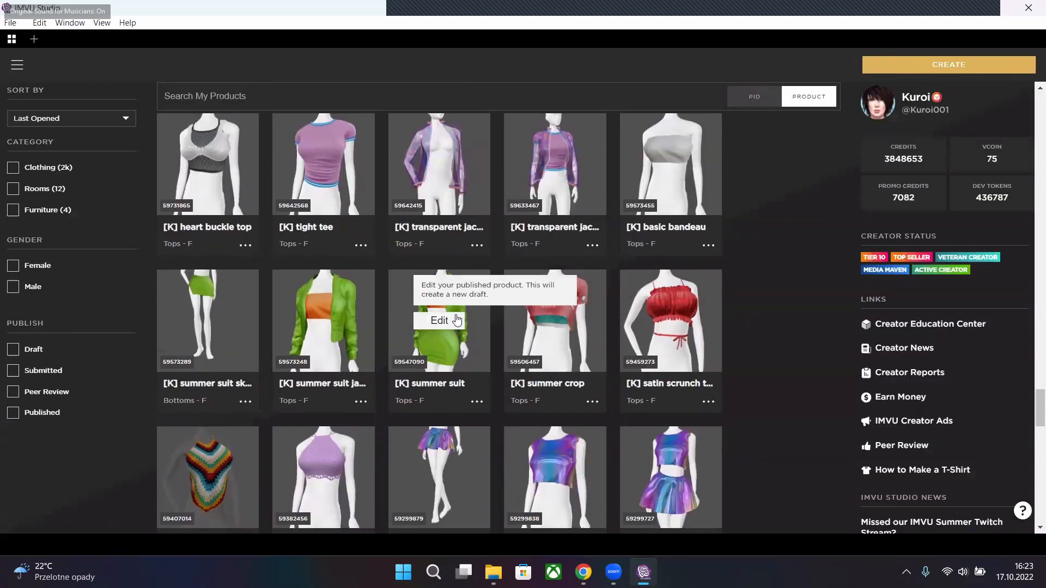
pyautogui.scroll(1, 456, 320)
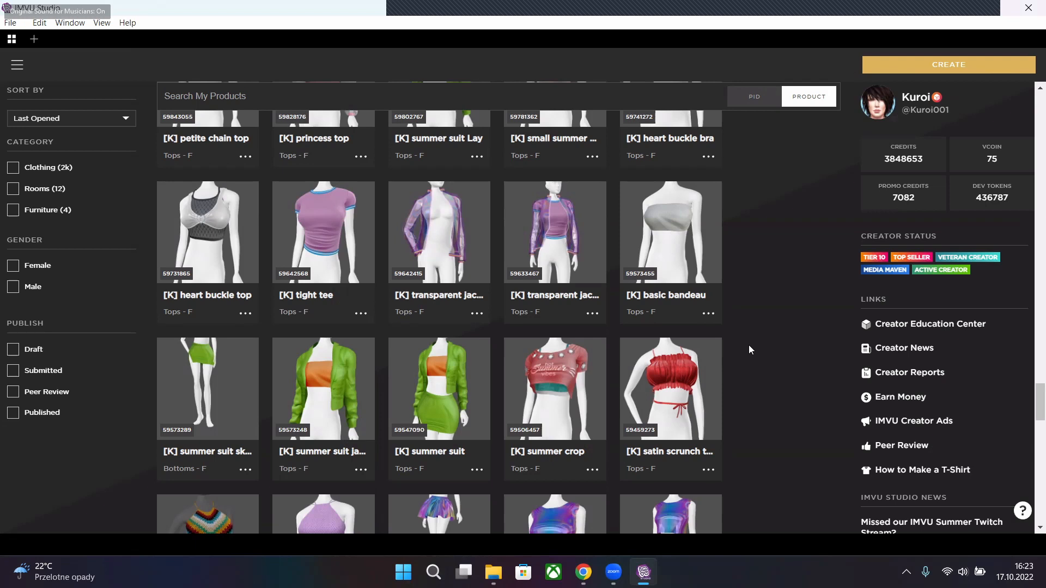
pyautogui.click(384, 255)
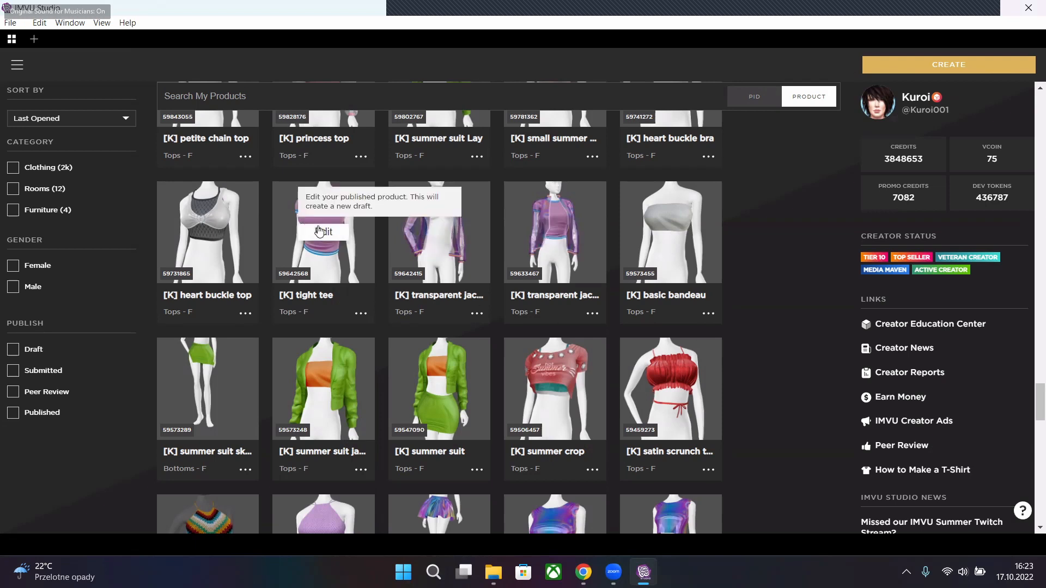
pyautogui.click(327, 233)
pyautogui.click(519, 345)
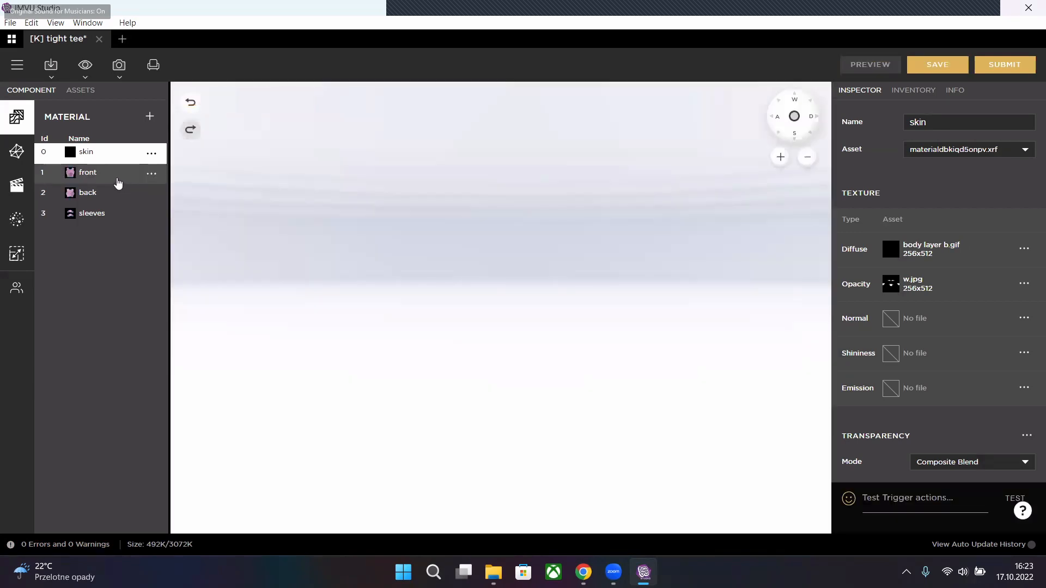
# - Apply a color filter with hue 50, saturation -22 and vibrance 40 to the tee's front diffuse texture and preview it
pyautogui.click(118, 182)
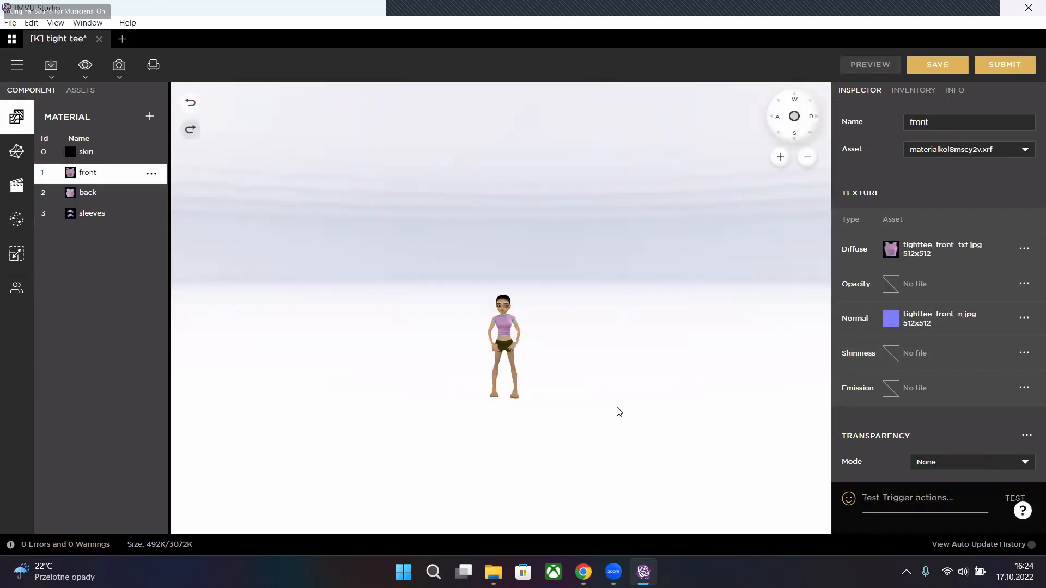
pyautogui.scroll(8, 639, 361)
pyautogui.moveTo(649, 361); pyautogui.dragTo(645, 314, button='right')
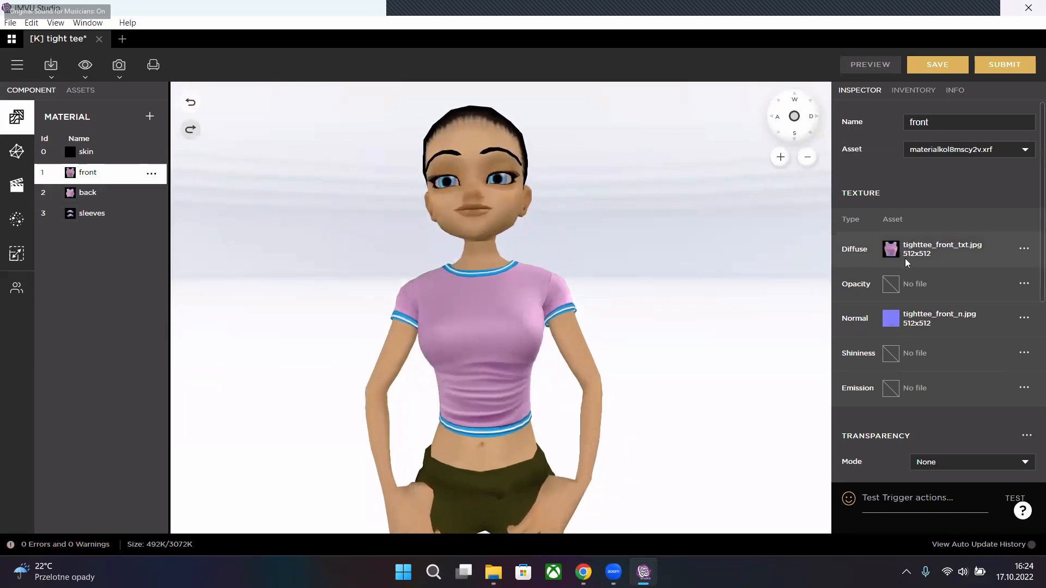
pyautogui.moveTo(890, 253)
pyautogui.click(1024, 249)
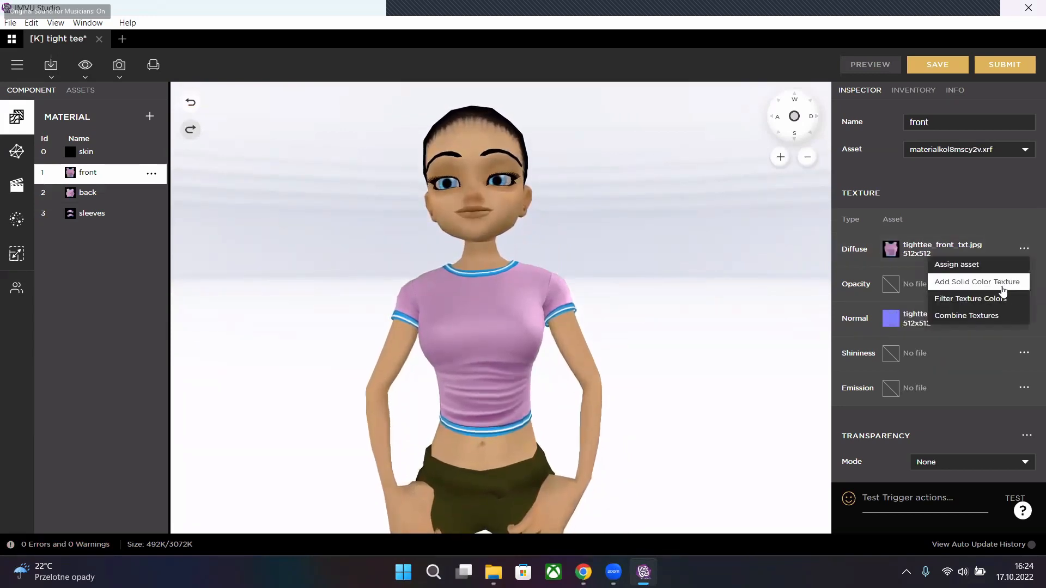
pyautogui.click(999, 300)
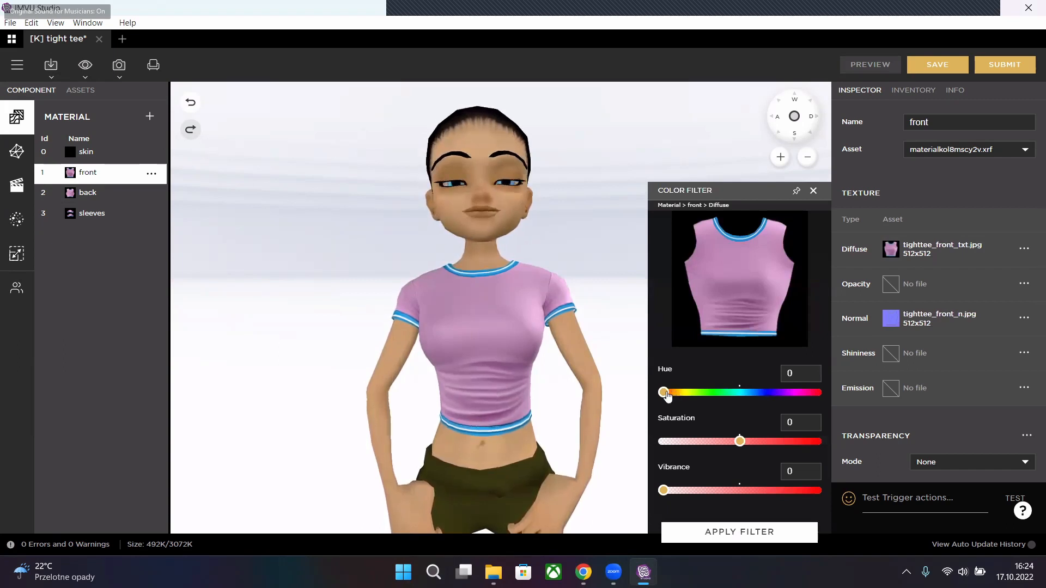
pyautogui.moveTo(665, 395); pyautogui.dragTo(741, 396)
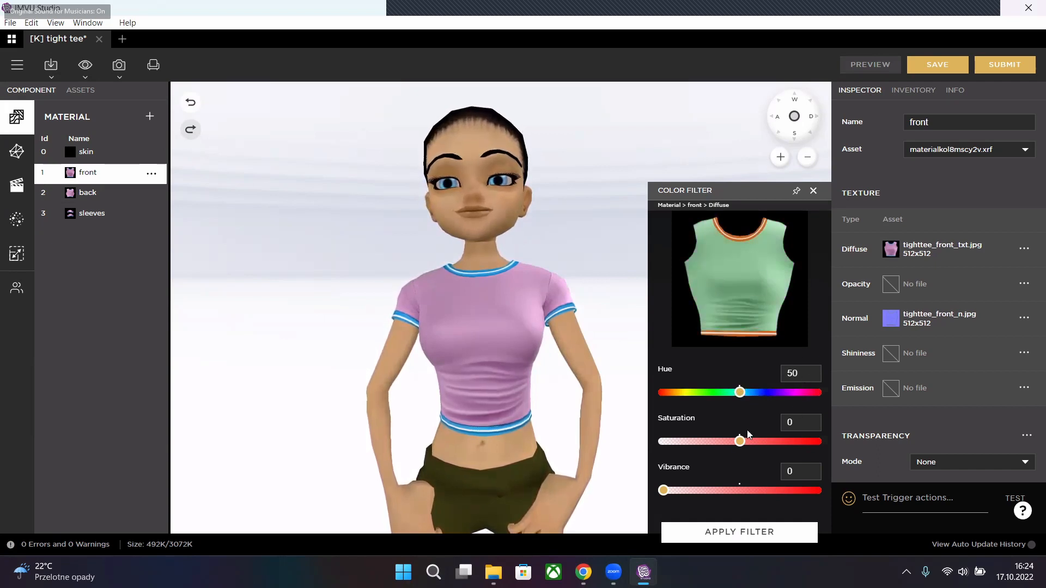
pyautogui.moveTo(739, 442)
pyautogui.mouseDown()
pyautogui.moveTo(785, 442)
pyautogui.moveTo(712, 442)
pyautogui.moveTo(723, 442)
pyautogui.mouseUp()
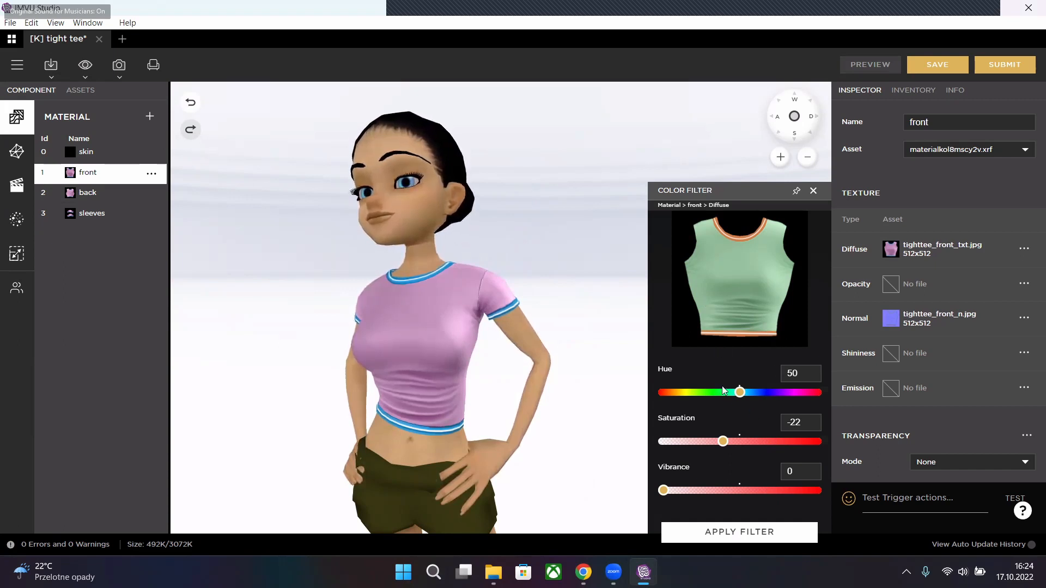
pyautogui.moveTo(663, 490); pyautogui.dragTo(724, 490)
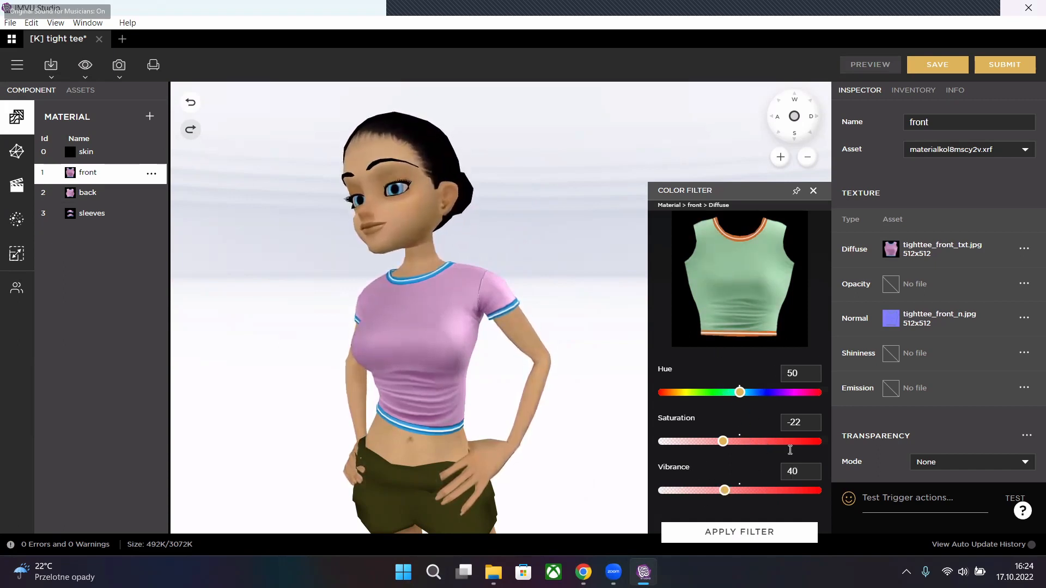
pyautogui.click(787, 533)
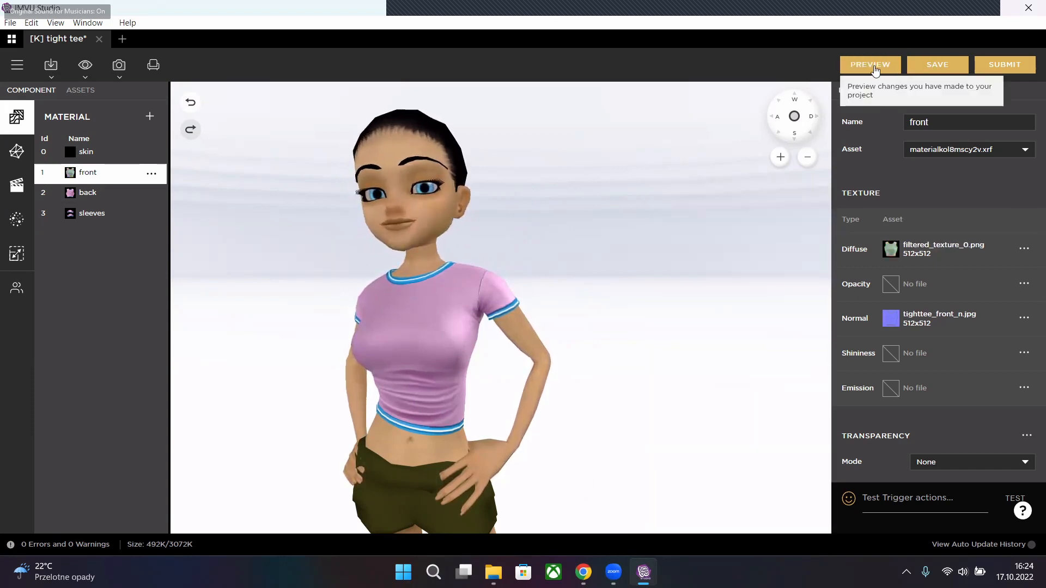
pyautogui.click(875, 68)
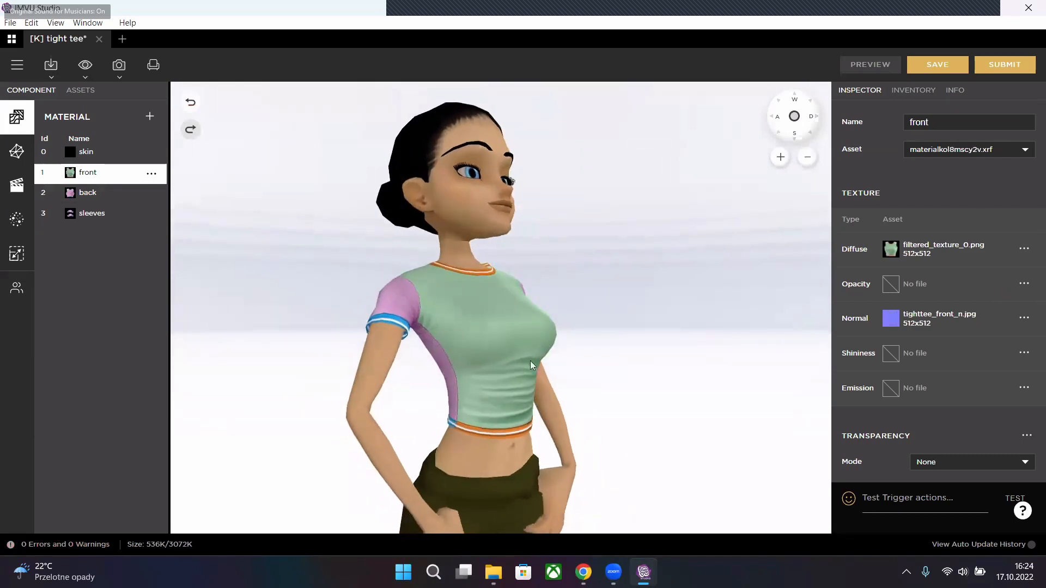
# - Apply a further color filter with hue 69 and saturation 35 to the green front diffuse texture and preview the tee
pyautogui.scroll(6, 533, 365)
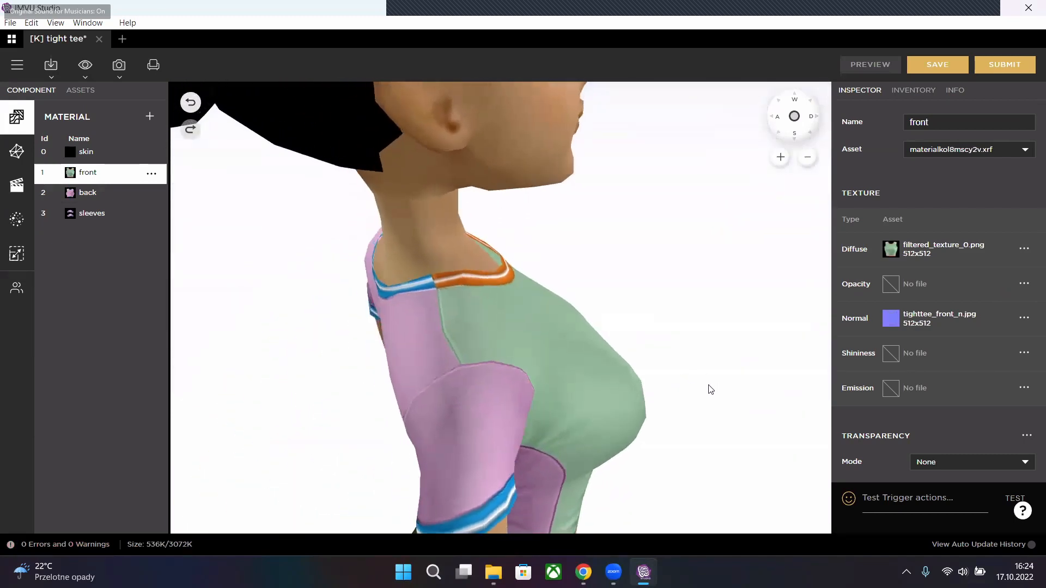
pyautogui.moveTo(711, 390); pyautogui.dragTo(600, 322)
pyautogui.scroll(-3, 600, 322)
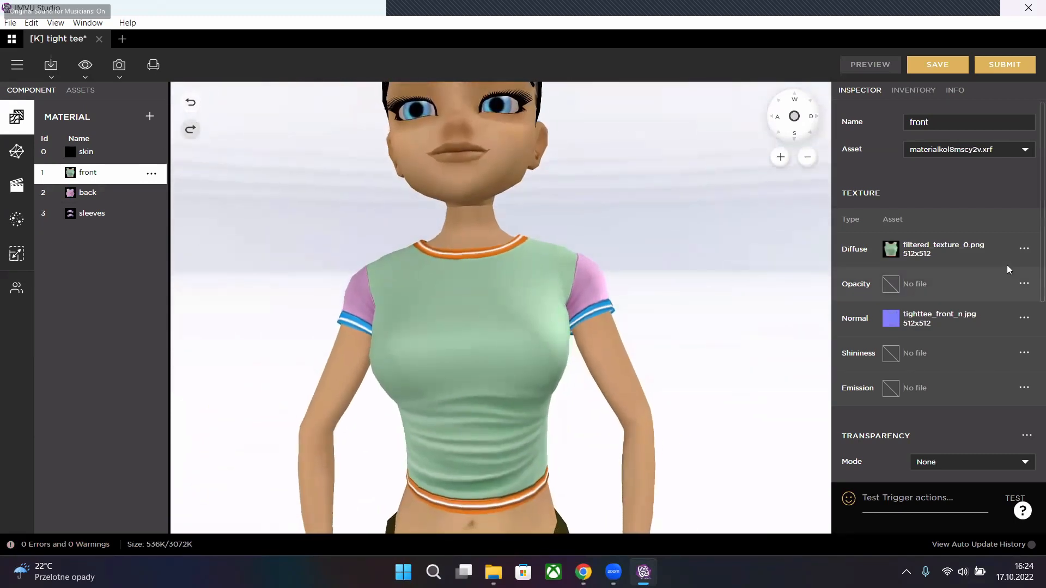
pyautogui.click(1024, 248)
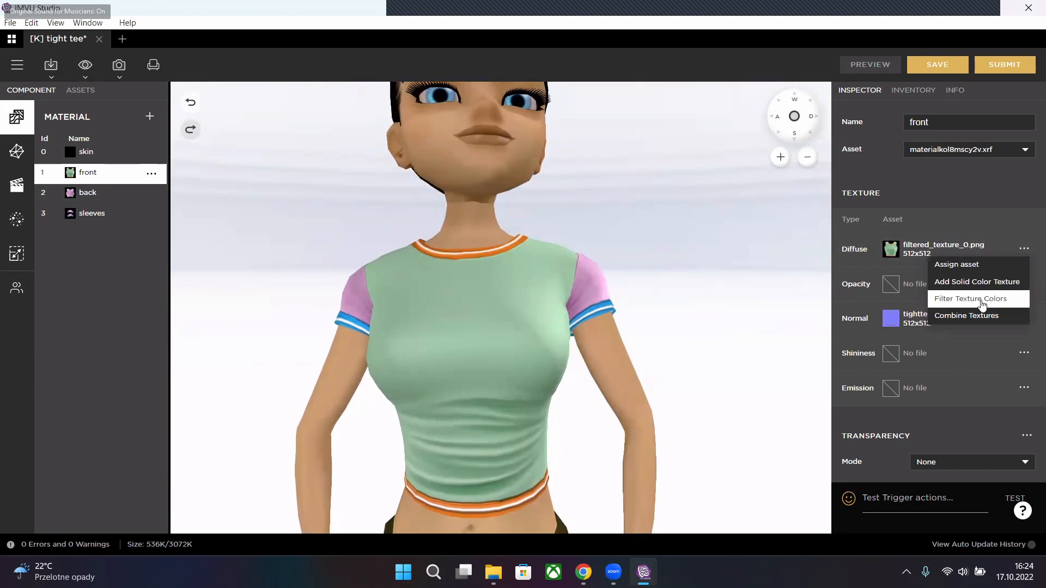
pyautogui.click(982, 299)
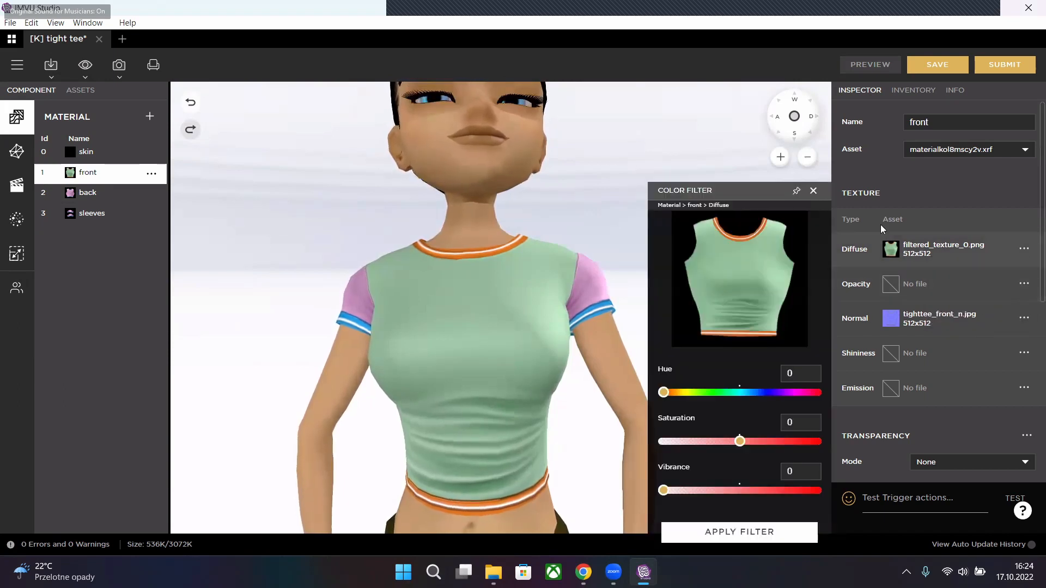
pyautogui.click(710, 395)
pyautogui.moveTo(722, 399); pyautogui.dragTo(746, 397)
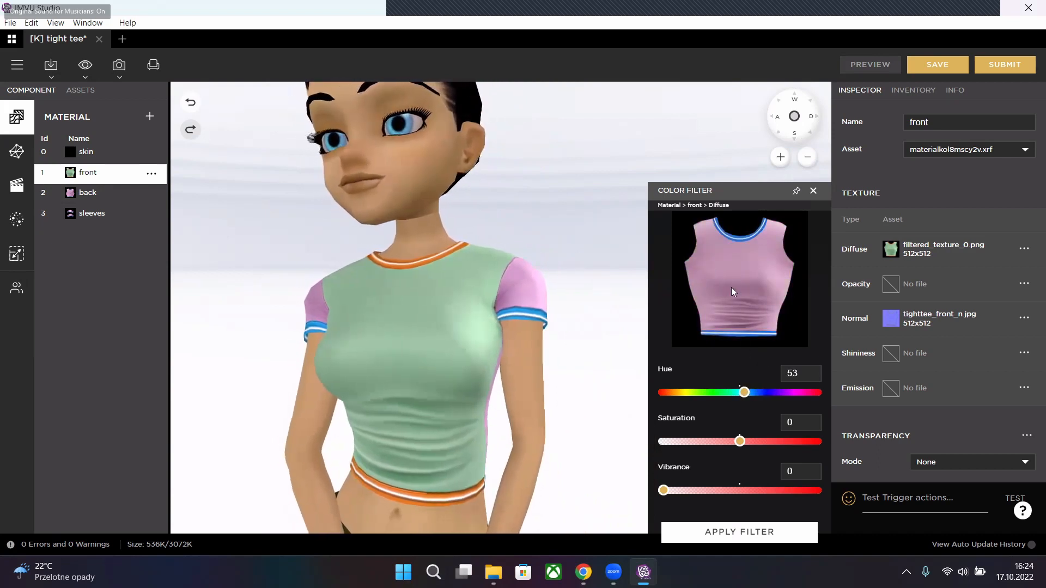
pyautogui.click(772, 393)
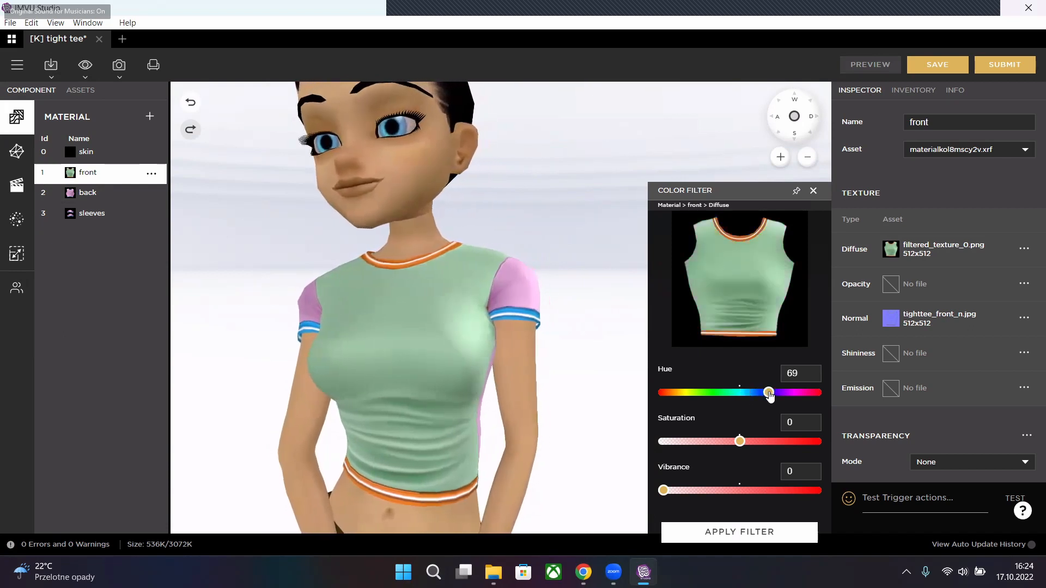
pyautogui.click(767, 443)
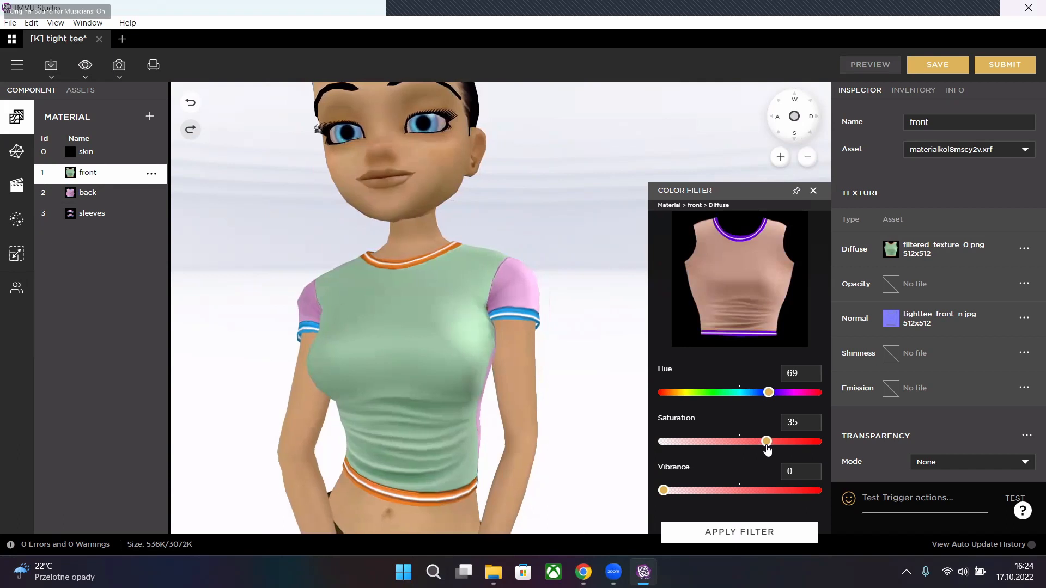
pyautogui.click(771, 536)
pyautogui.click(870, 64)
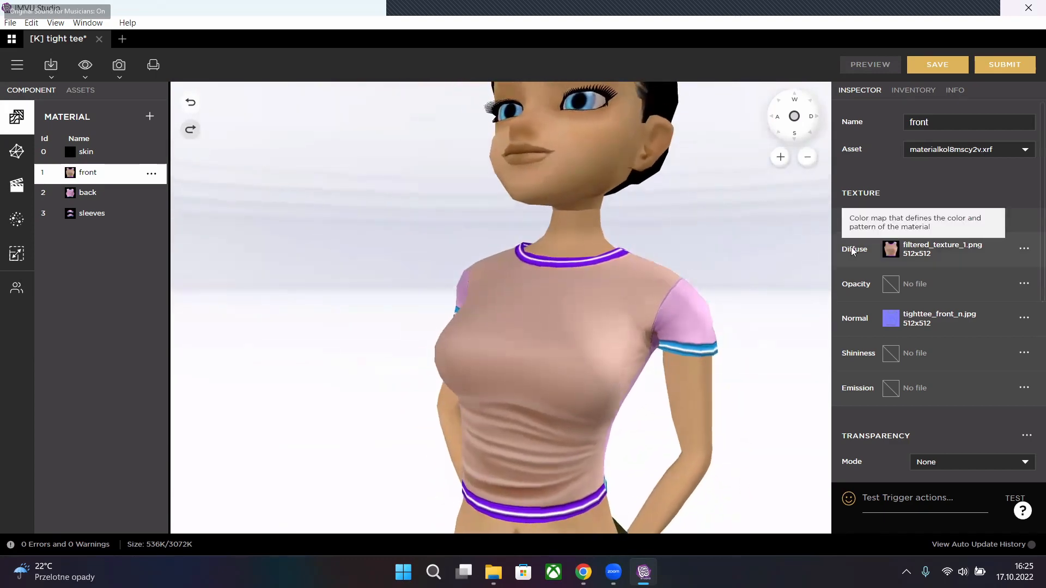
# - Compare the filtered front textures among the project images and inspect the tee's front and side seam up close
pyautogui.moveTo(893, 252)
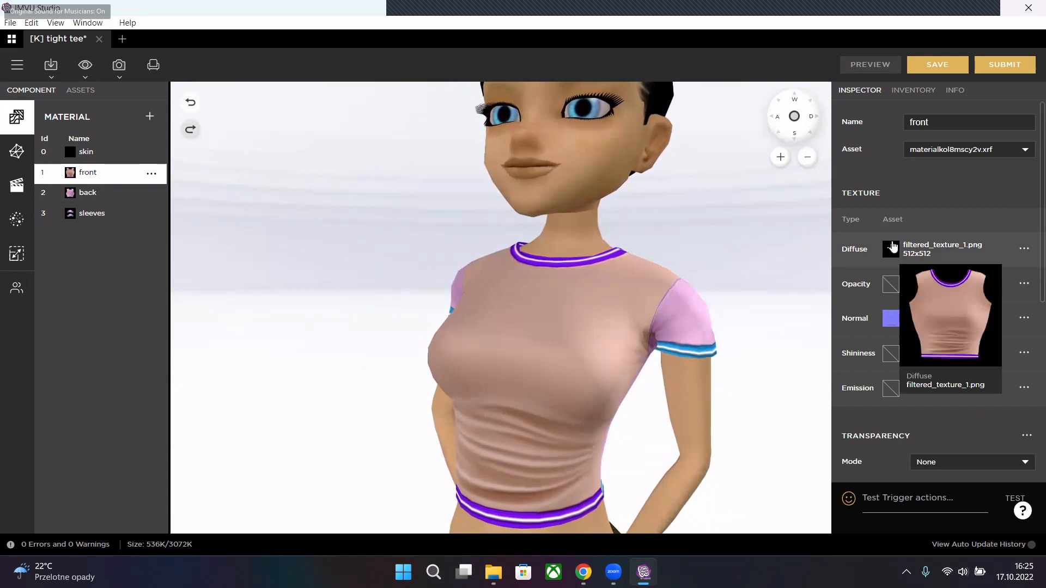
pyautogui.click(894, 250)
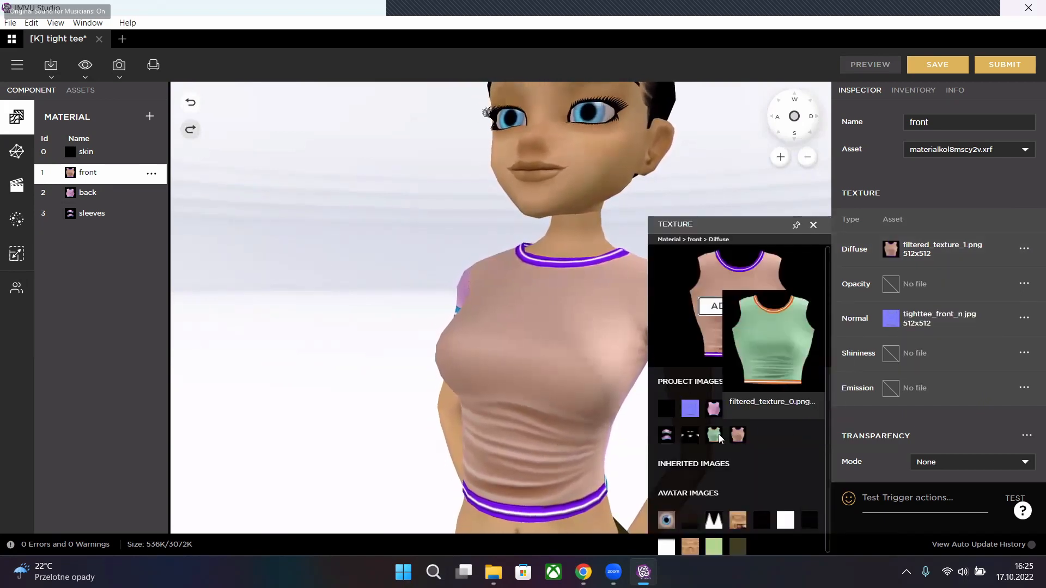
pyautogui.moveTo(719, 418)
pyautogui.moveTo(761, 412)
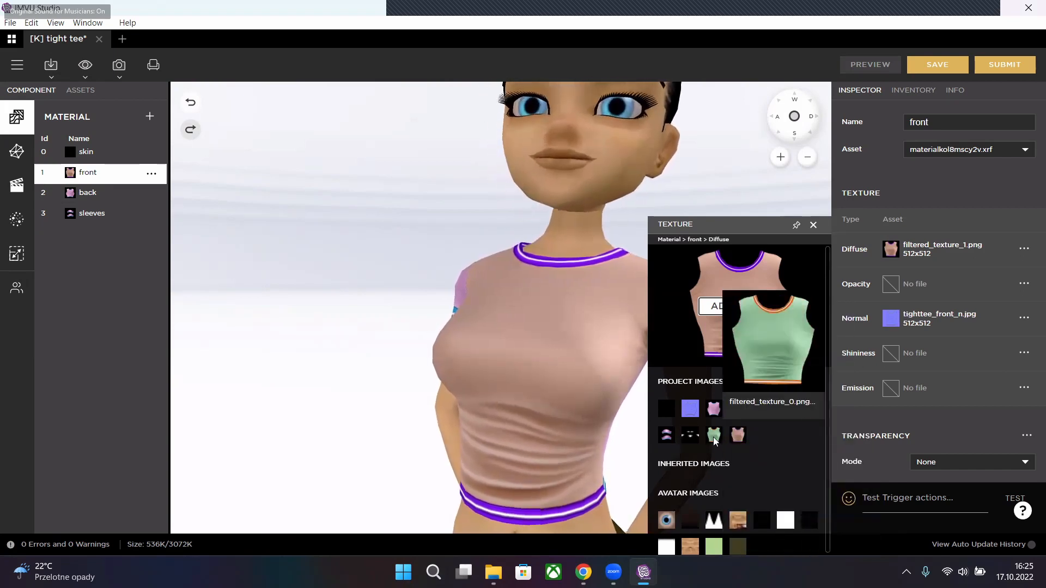
pyautogui.moveTo(738, 440)
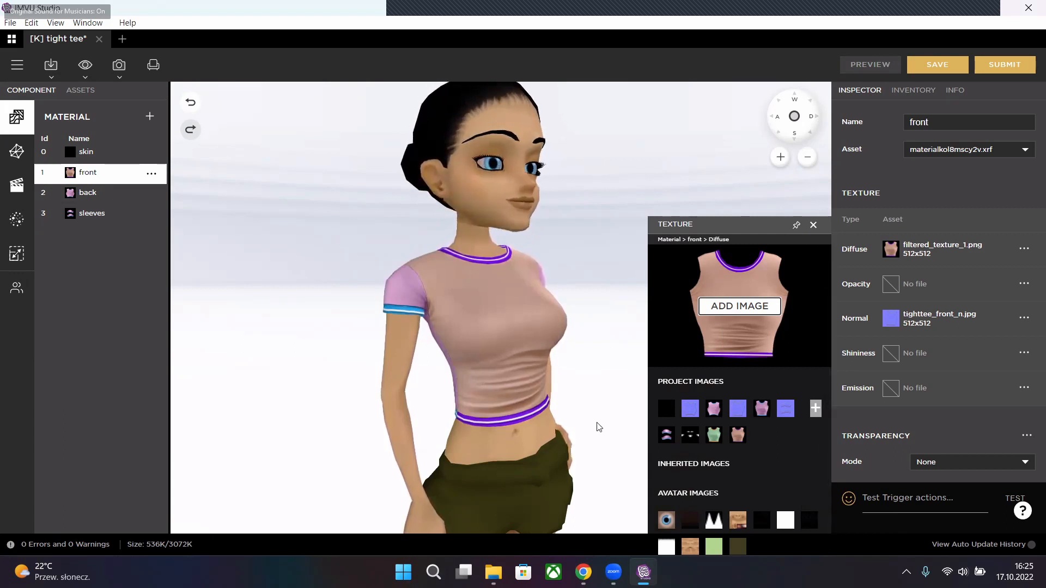
pyautogui.scroll(3, 596, 440)
pyautogui.click(813, 225)
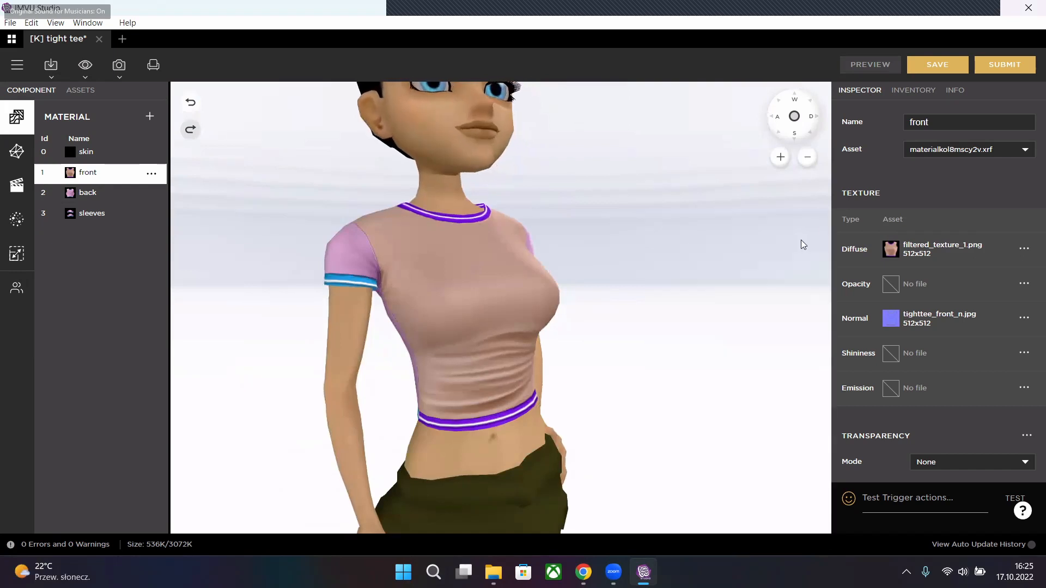
pyautogui.scroll(5, 678, 397)
pyautogui.moveTo(655, 268); pyautogui.dragTo(636, 311)
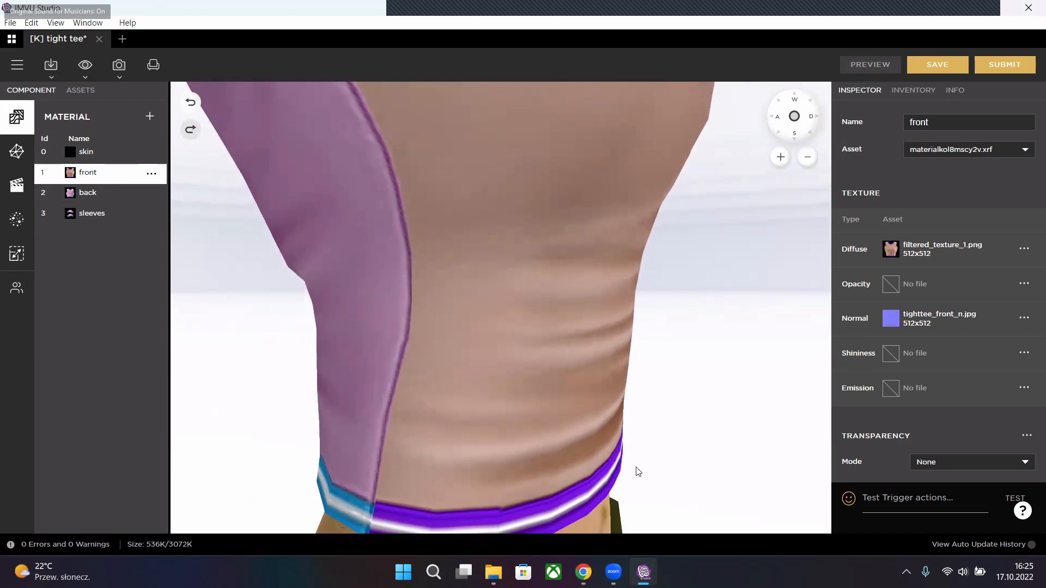
pyautogui.scroll(-10, 670, 236)
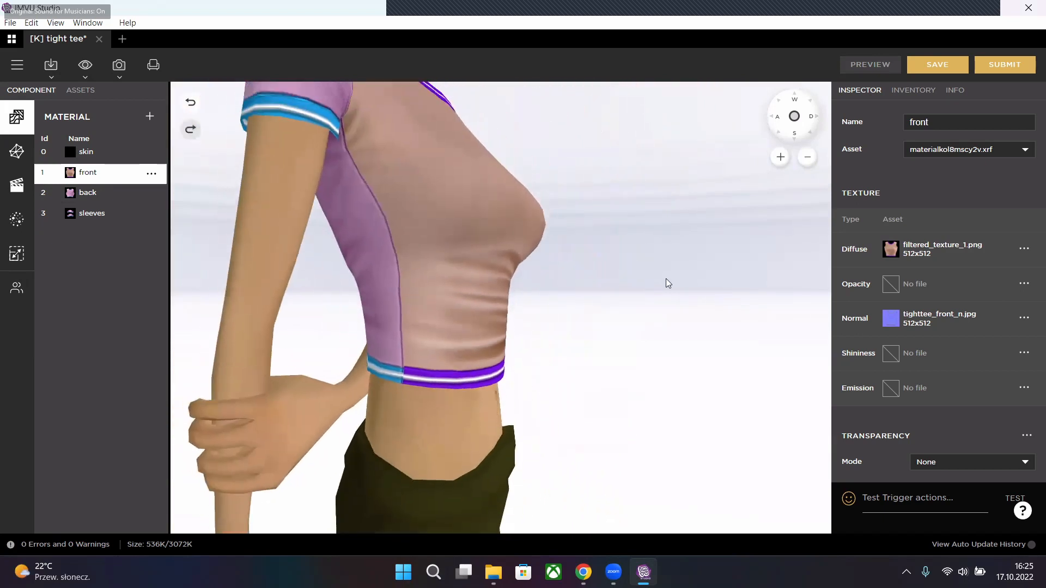
pyautogui.moveTo(666, 279); pyautogui.dragTo(643, 359)
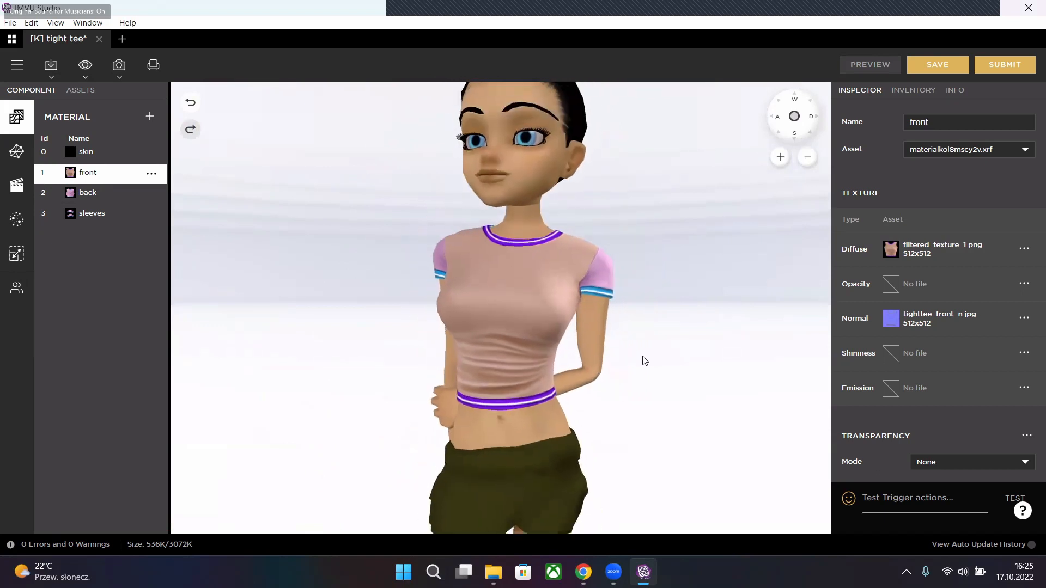
pyautogui.scroll(5, 644, 363)
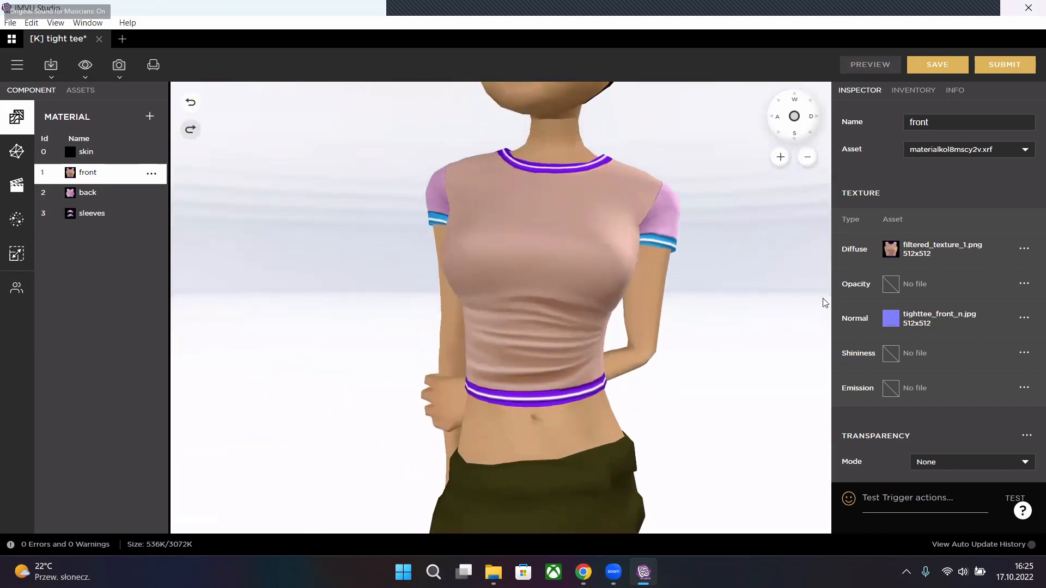
# - Try a color filter with hue 74, saturation -64 and vibrance 100 on the front diffuse texture
pyautogui.click(1024, 251)
pyautogui.click(996, 299)
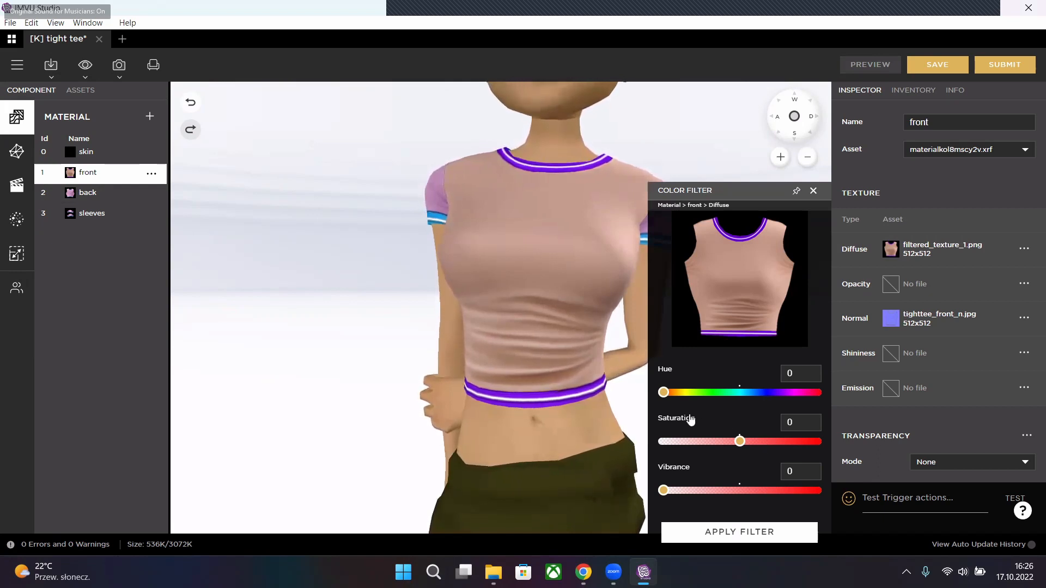
pyautogui.moveTo(663, 392); pyautogui.dragTo(738, 397)
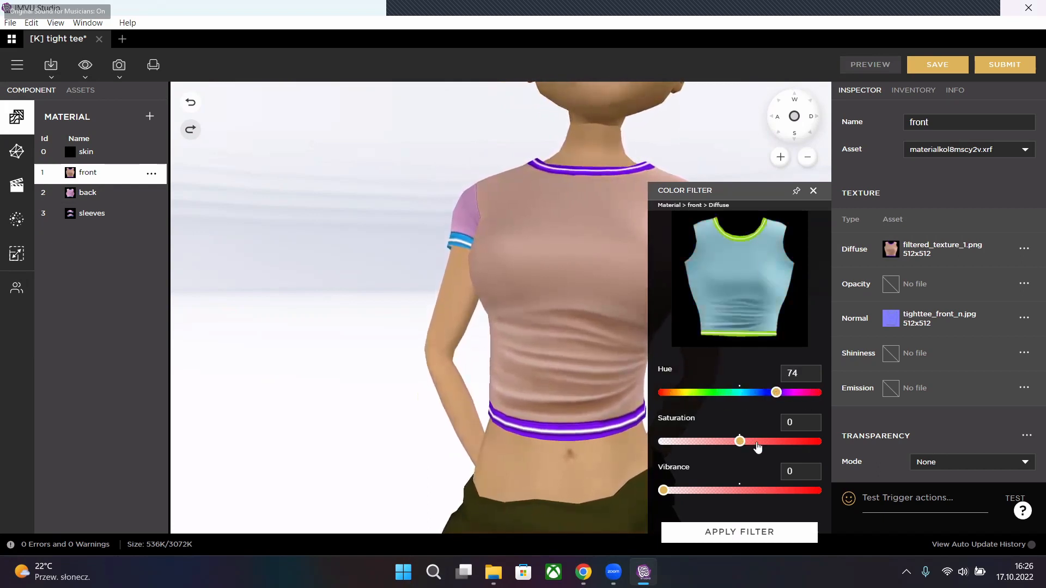
pyautogui.moveTo(740, 442); pyautogui.dragTo(815, 441)
pyautogui.moveTo(730, 489); pyautogui.dragTo(818, 497)
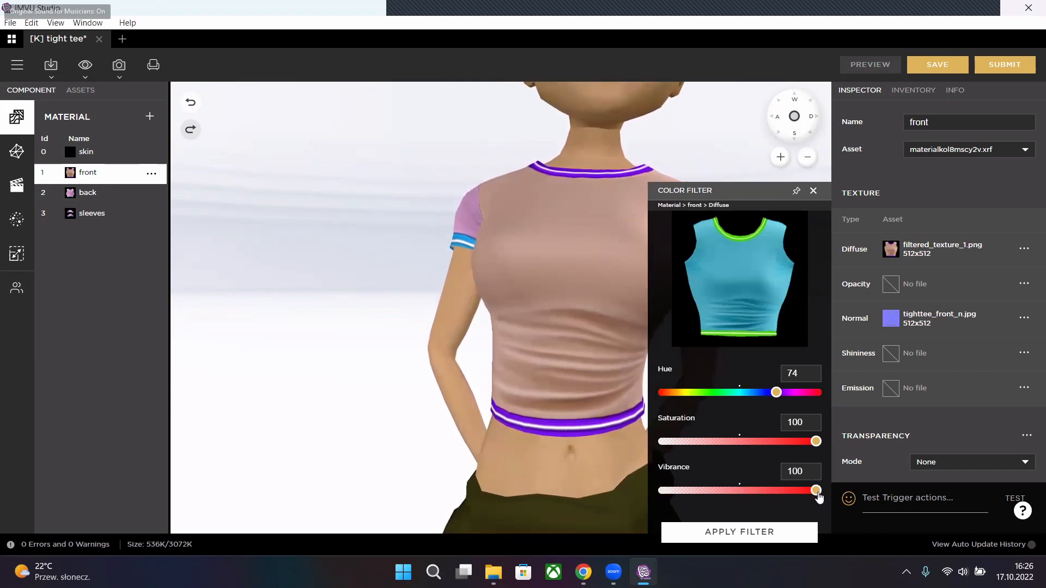
pyautogui.moveTo(816, 441); pyautogui.dragTo(691, 442)
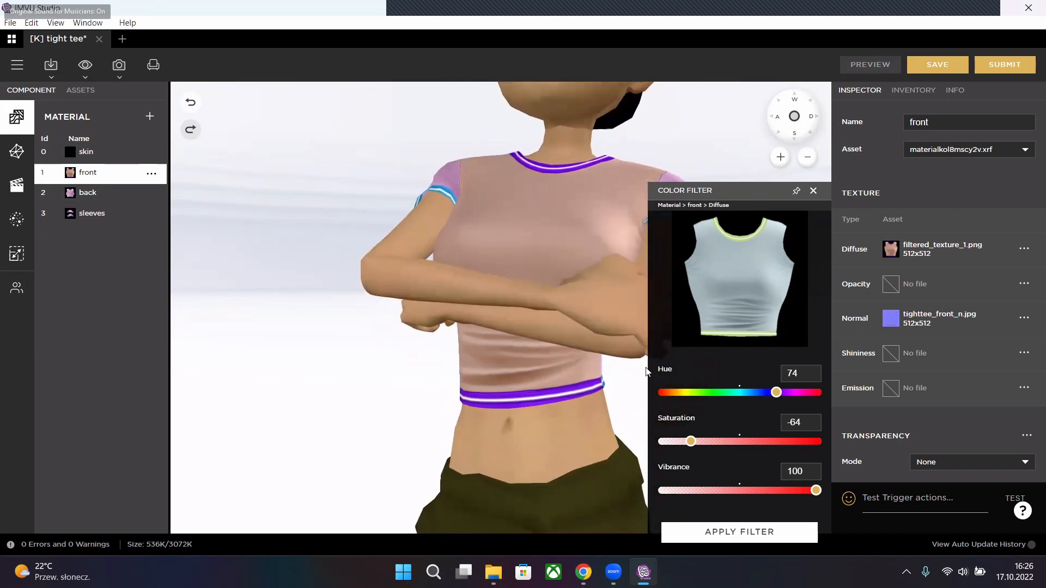
# - Try hues 83, 26, 44 and 60, set saturation -24 and vibrance 58, and discard the filter without applying it
pyautogui.click(790, 393)
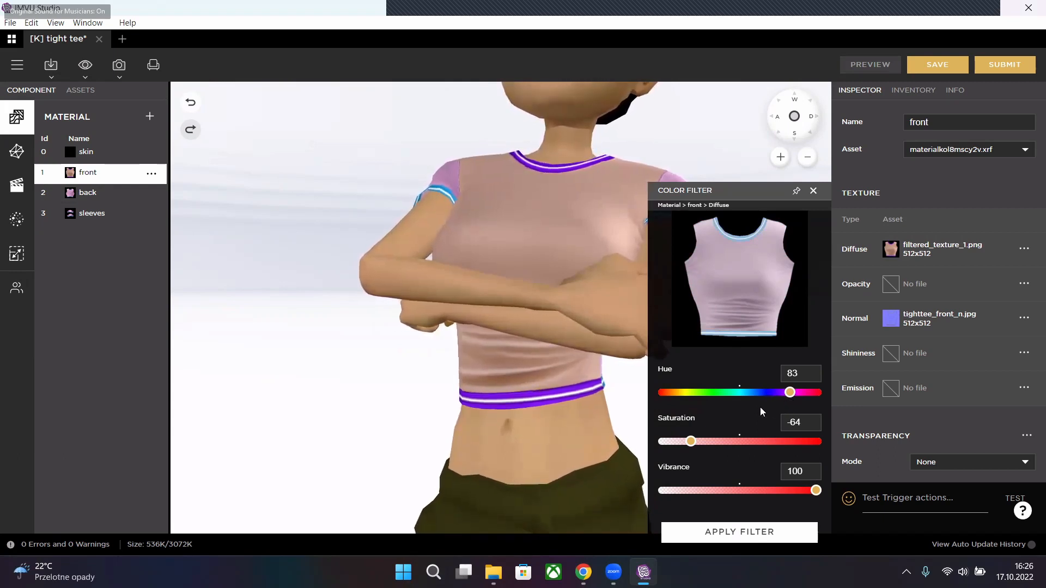
pyautogui.click(702, 394)
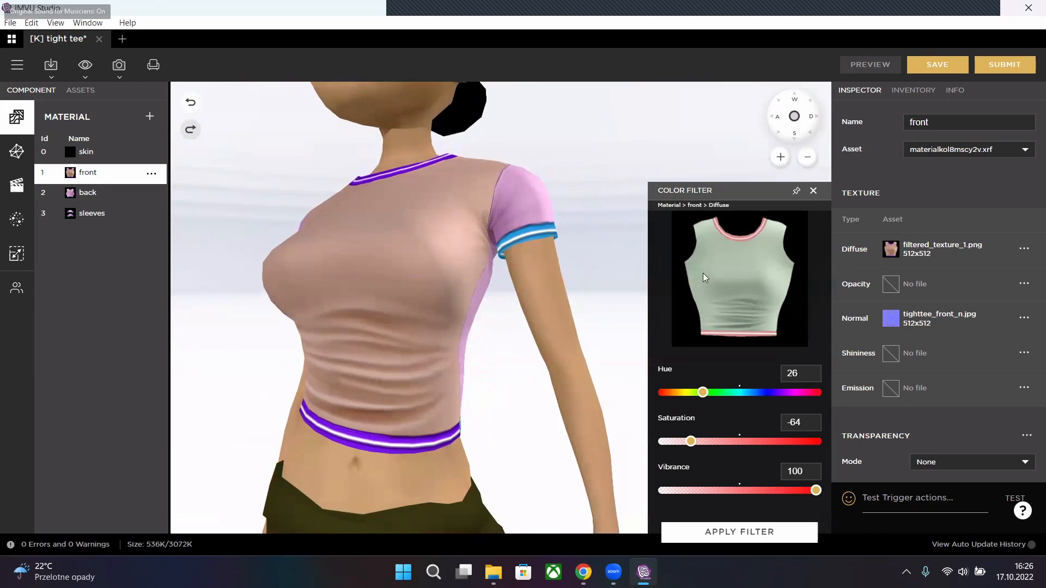
pyautogui.click(730, 393)
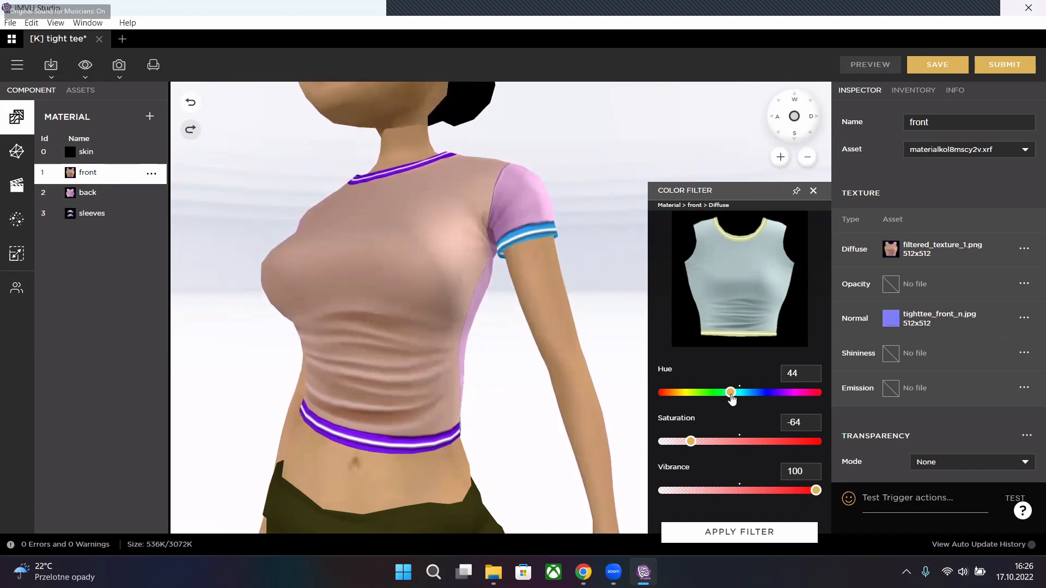
pyautogui.click(755, 393)
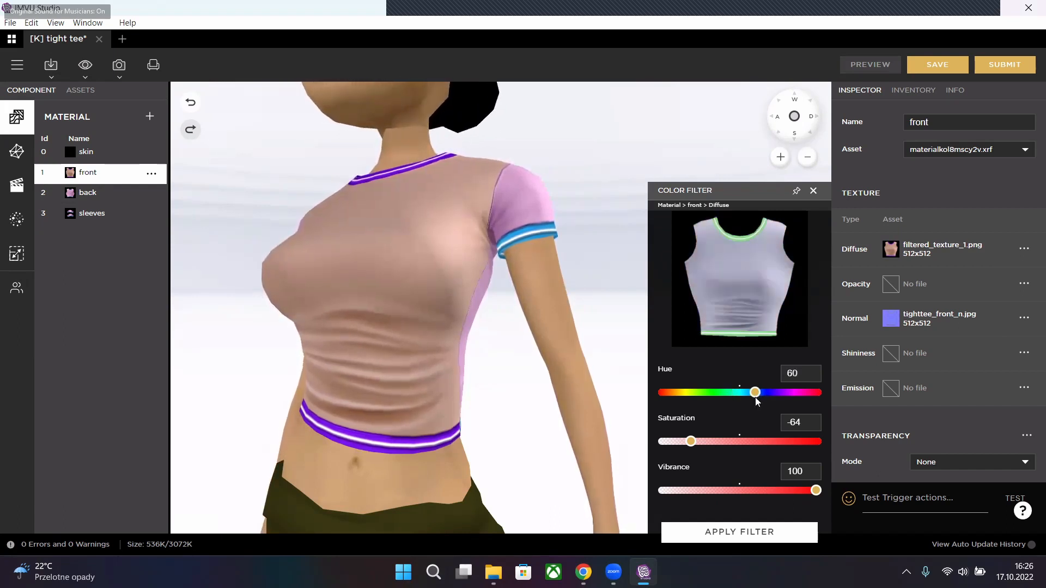
pyautogui.click(763, 442)
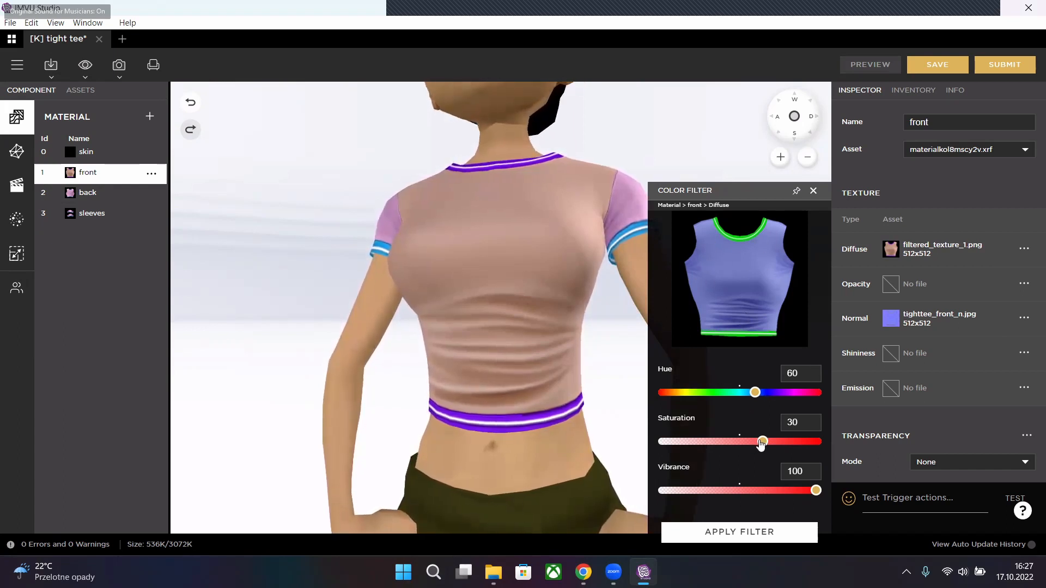
pyautogui.moveTo(758, 443); pyautogui.dragTo(722, 447)
pyautogui.moveTo(796, 493); pyautogui.dragTo(753, 493)
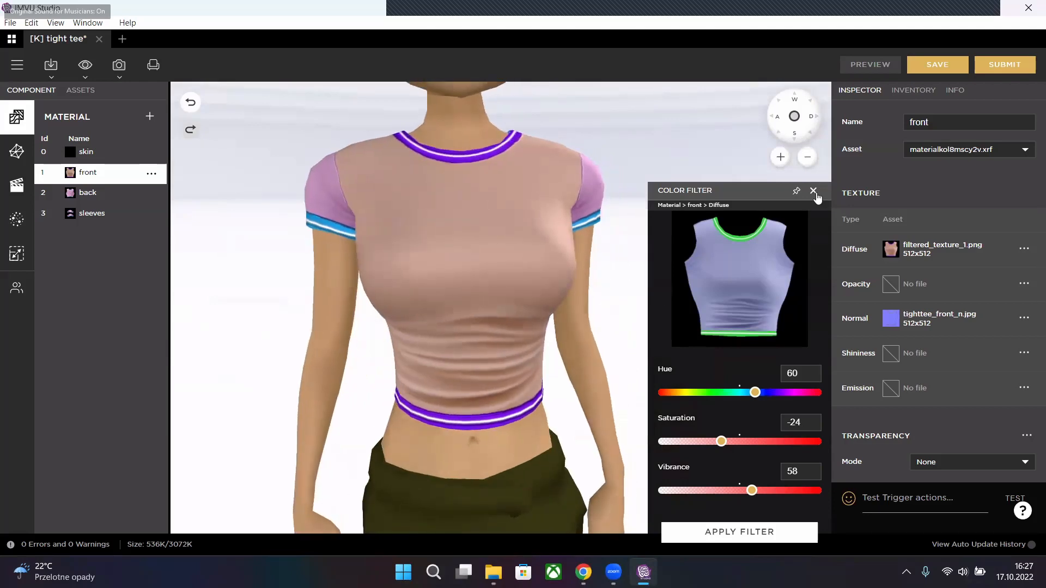
pyautogui.click(814, 191)
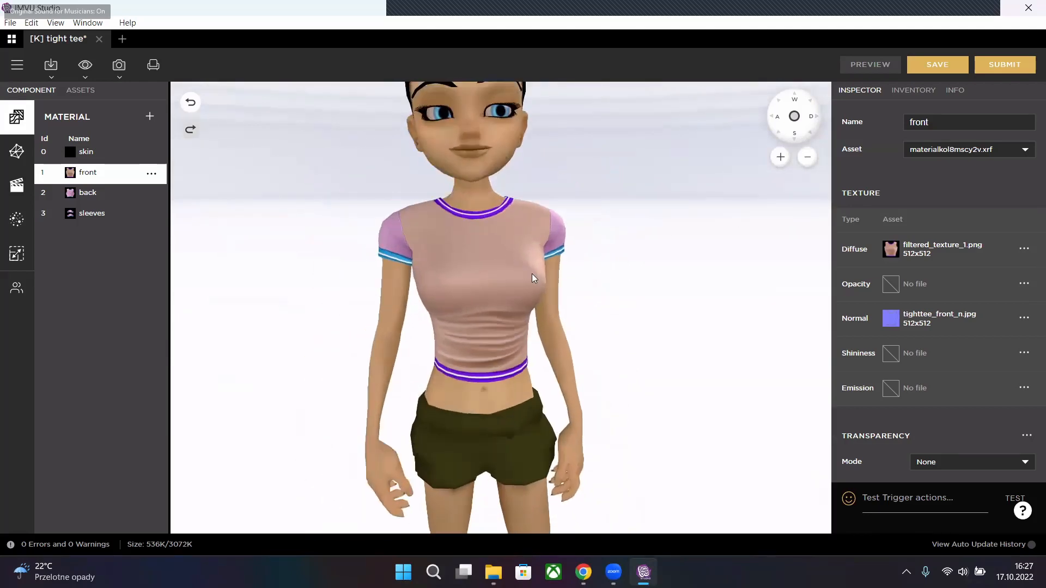
# - Assign the original tighttee_front_txt.jpg as the front material's diffuse texture and view the tee
pyautogui.click(913, 254)
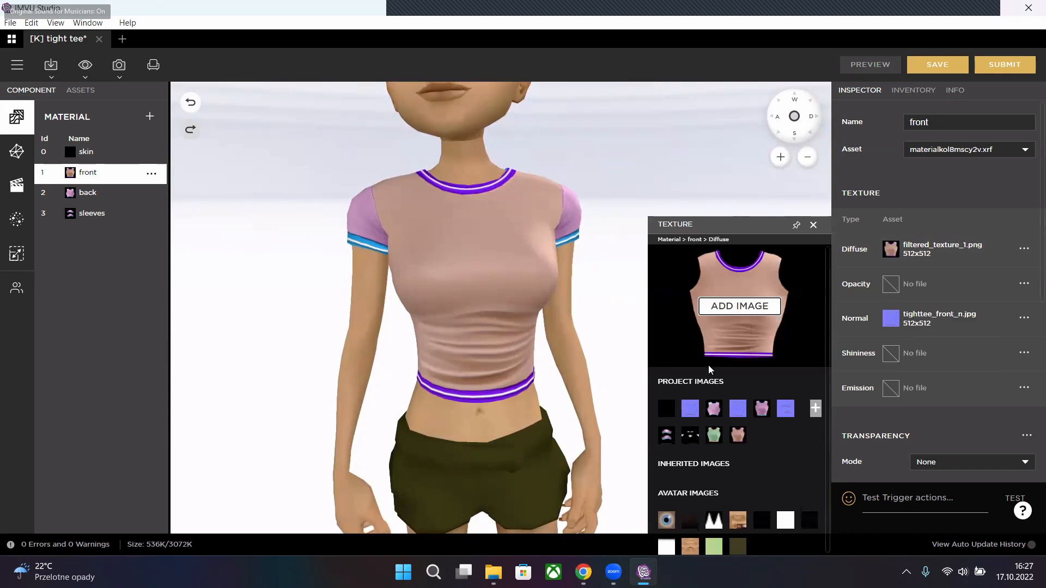
pyautogui.click(762, 409)
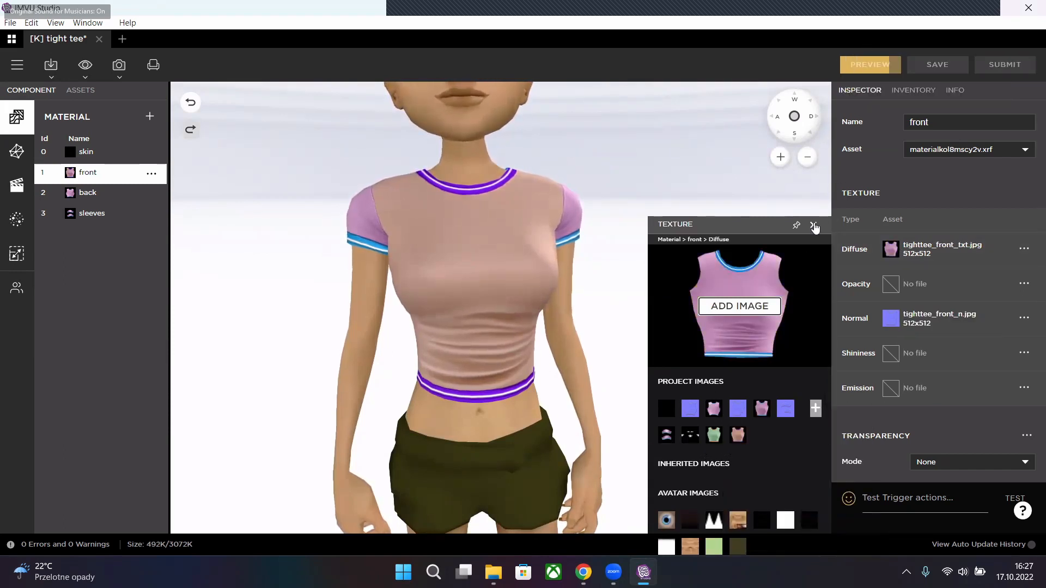
pyautogui.click(813, 225)
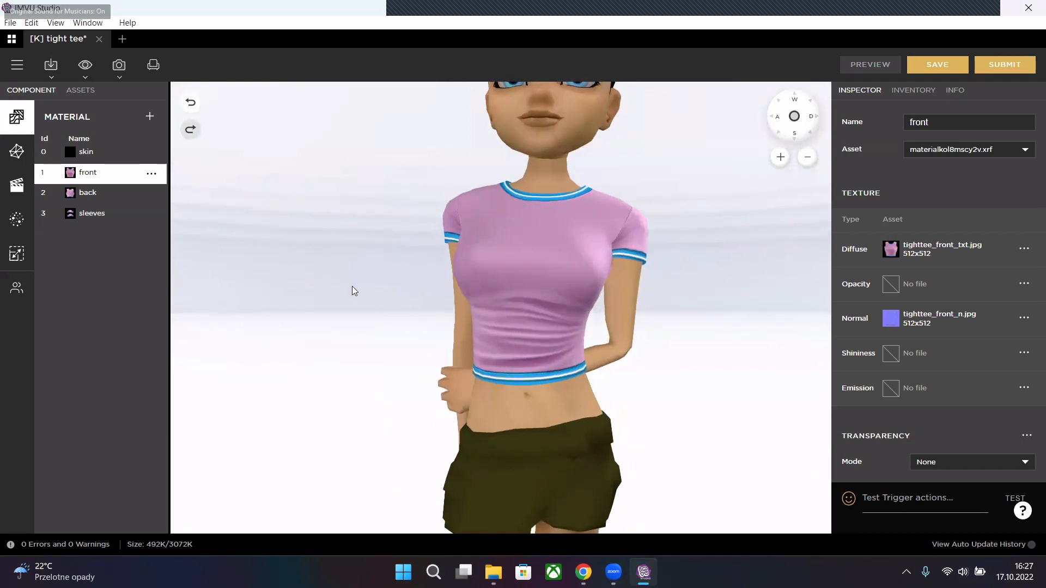
pyautogui.moveTo(506, 286); pyautogui.dragTo(648, 286)
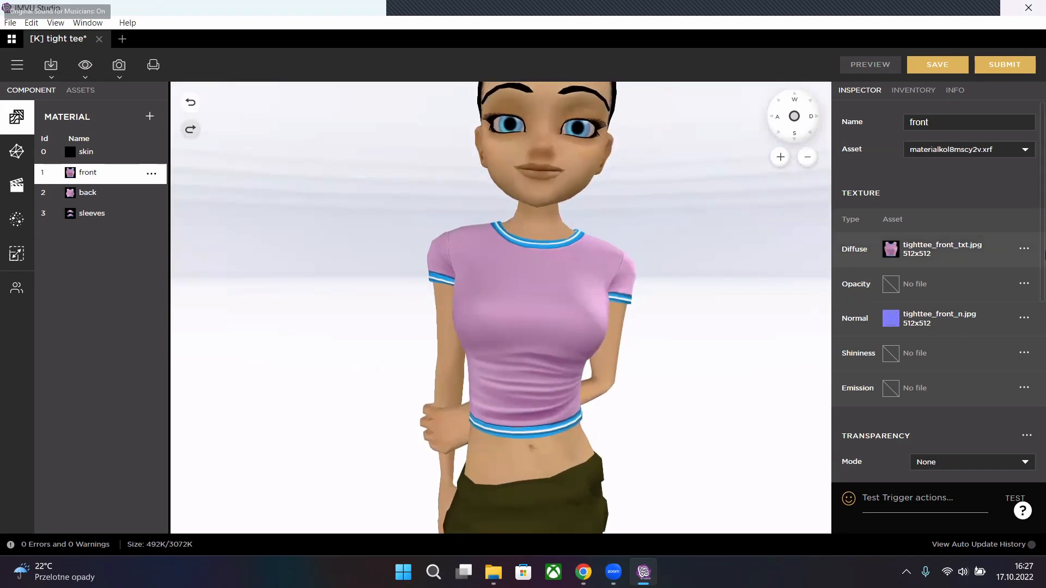
# - Start combining textures on the front diffuse map and import the st logo image into the project images
pyautogui.click(1025, 251)
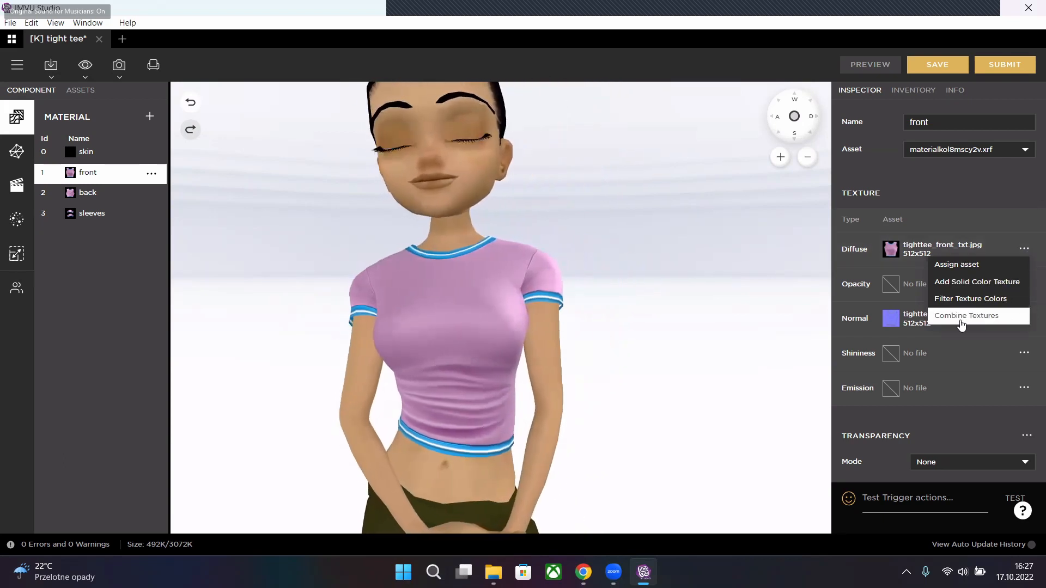
pyautogui.click(962, 317)
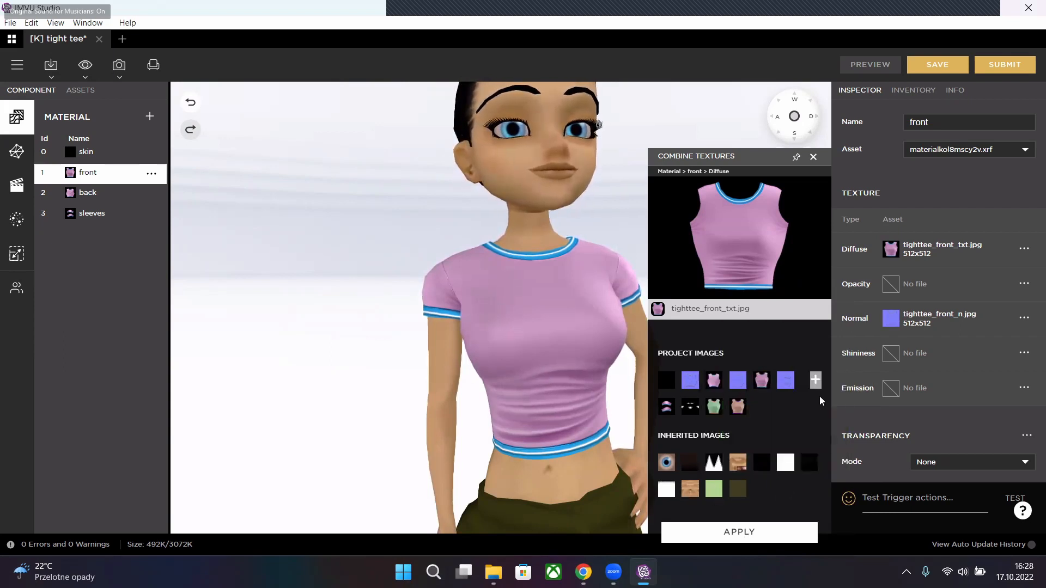
pyautogui.click(816, 381)
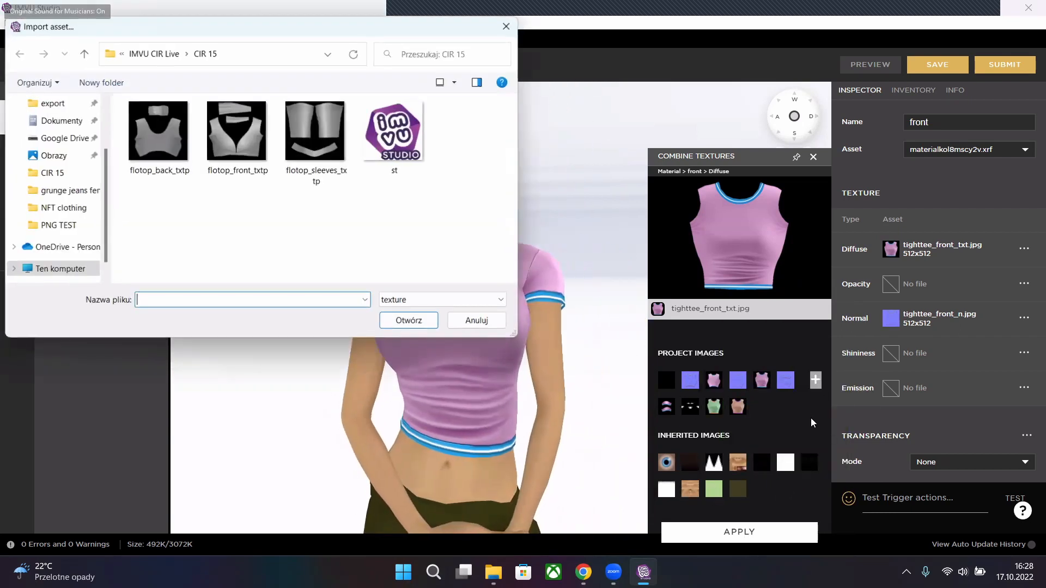
pyautogui.click(396, 139)
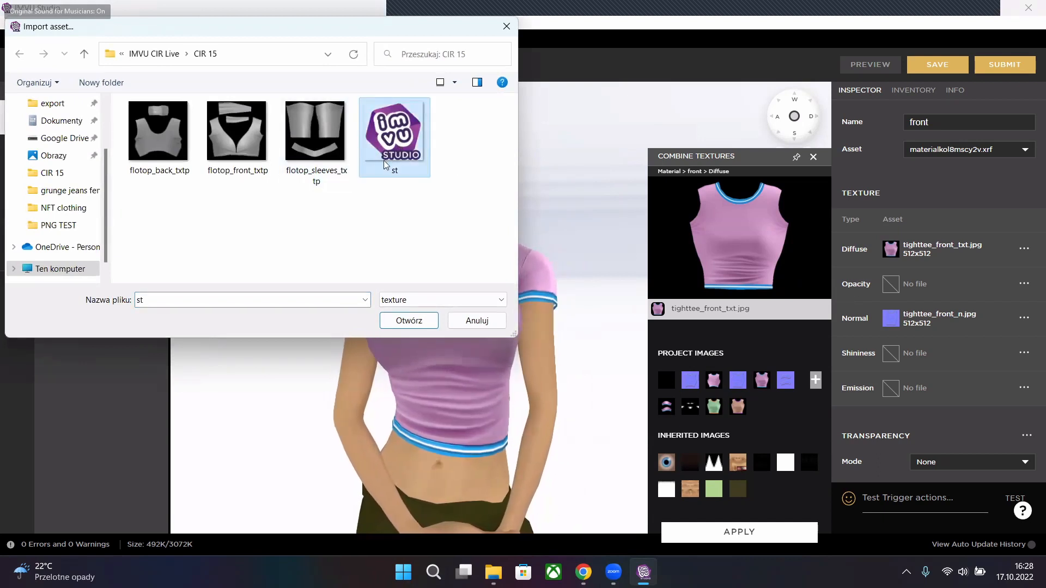
pyautogui.doubleClick(381, 129)
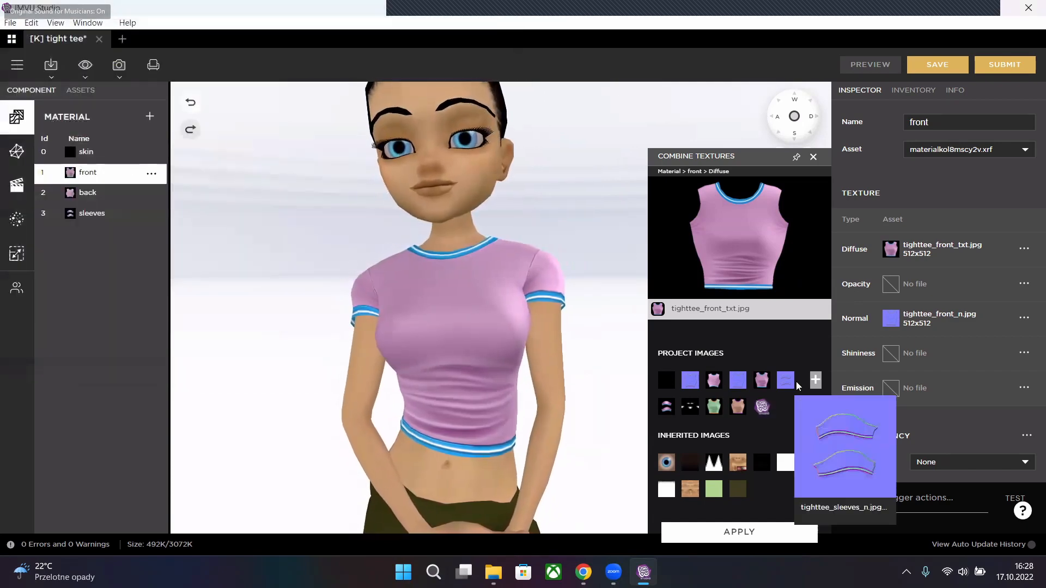
pyautogui.moveTo(765, 413)
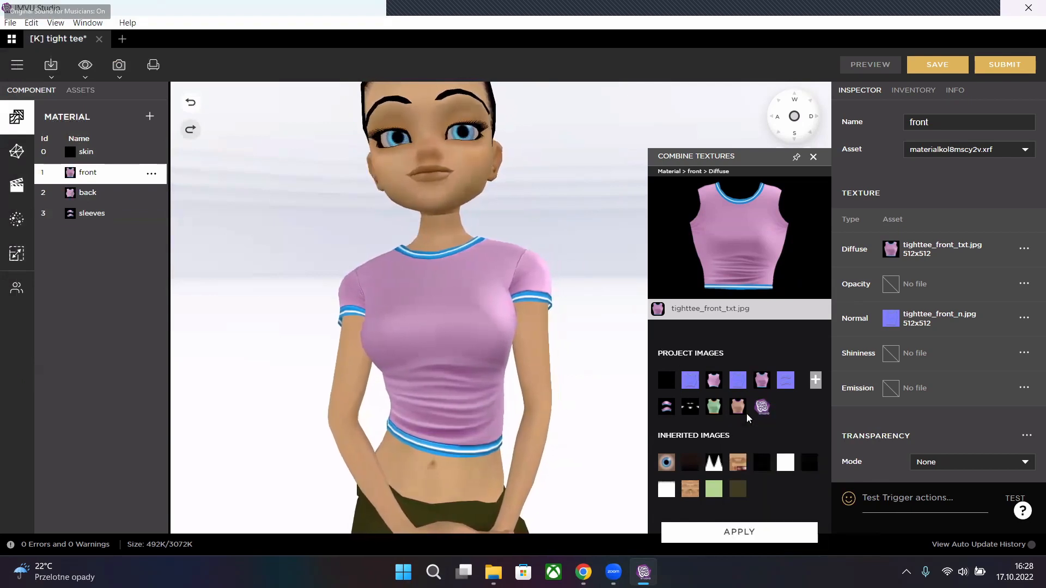
pyautogui.click(766, 410)
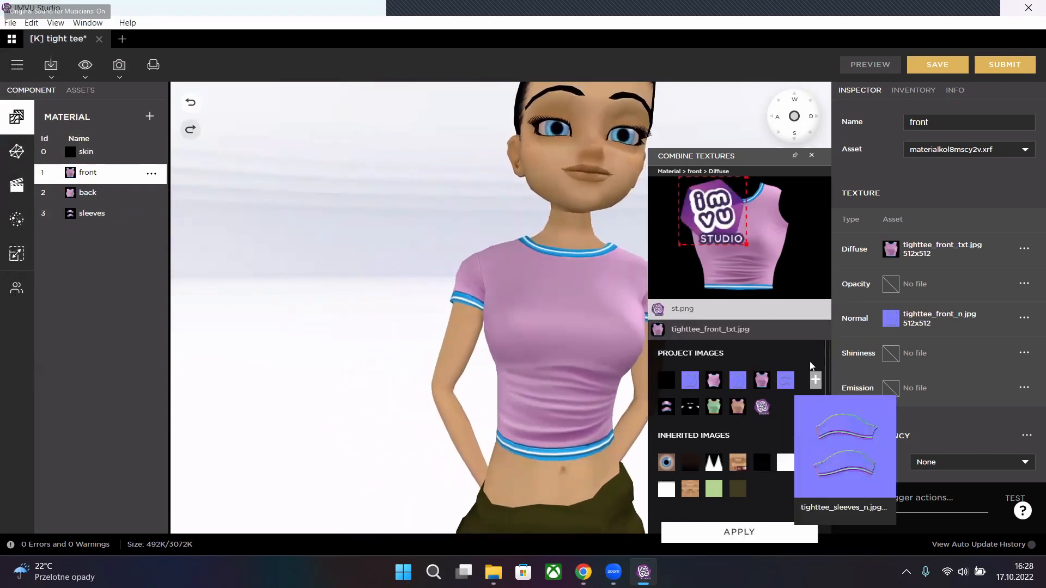
pyautogui.moveTo(714, 215); pyautogui.dragTo(750, 254)
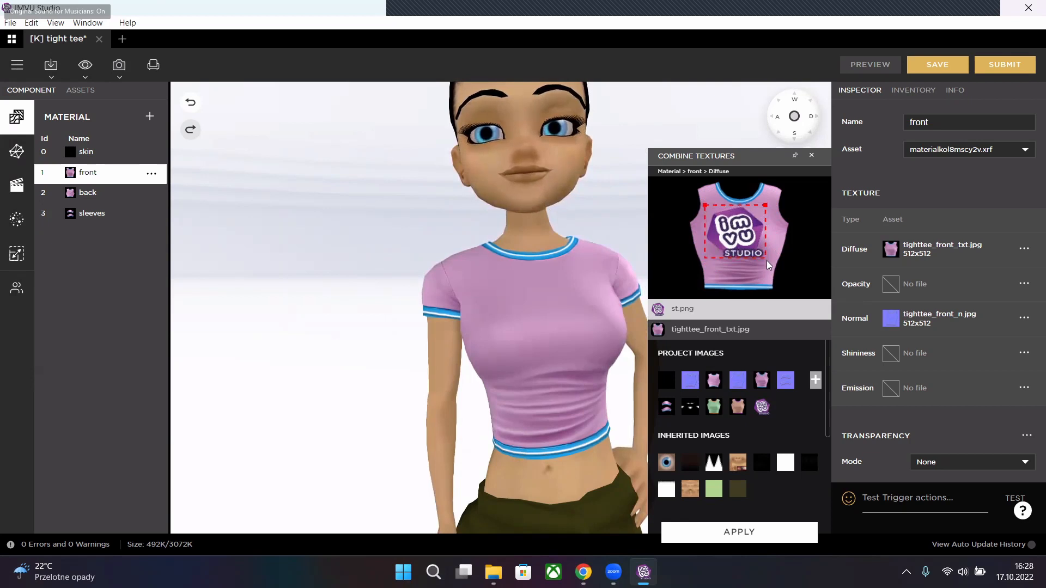
pyautogui.moveTo(703, 203); pyautogui.dragTo(707, 224)
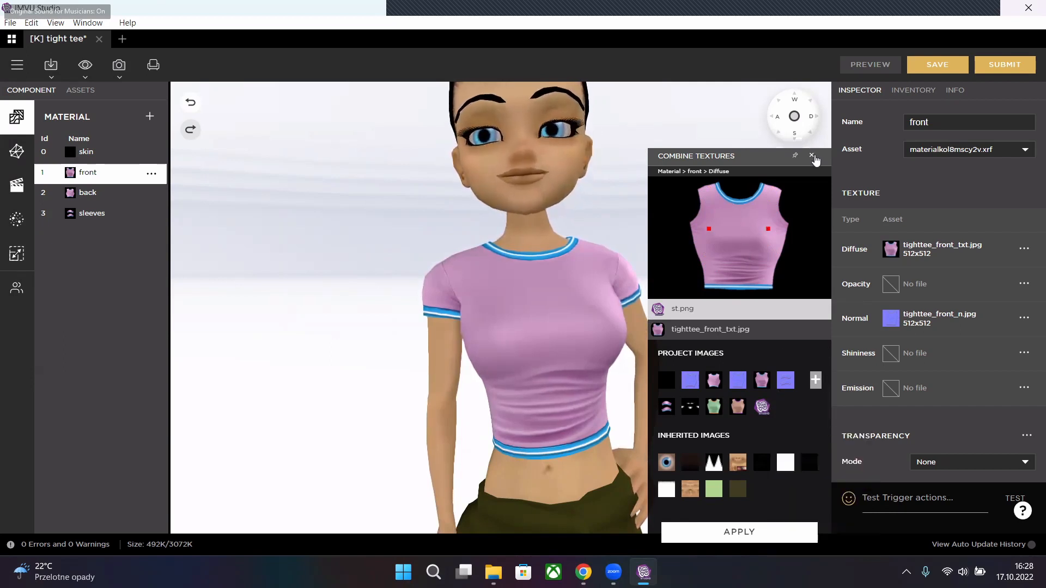
pyautogui.click(813, 157)
# - Combine the front diffuse texture with the st.png logo, scaled down and placed on the tee's lower chest, and apply it
pyautogui.click(1024, 249)
pyautogui.click(981, 319)
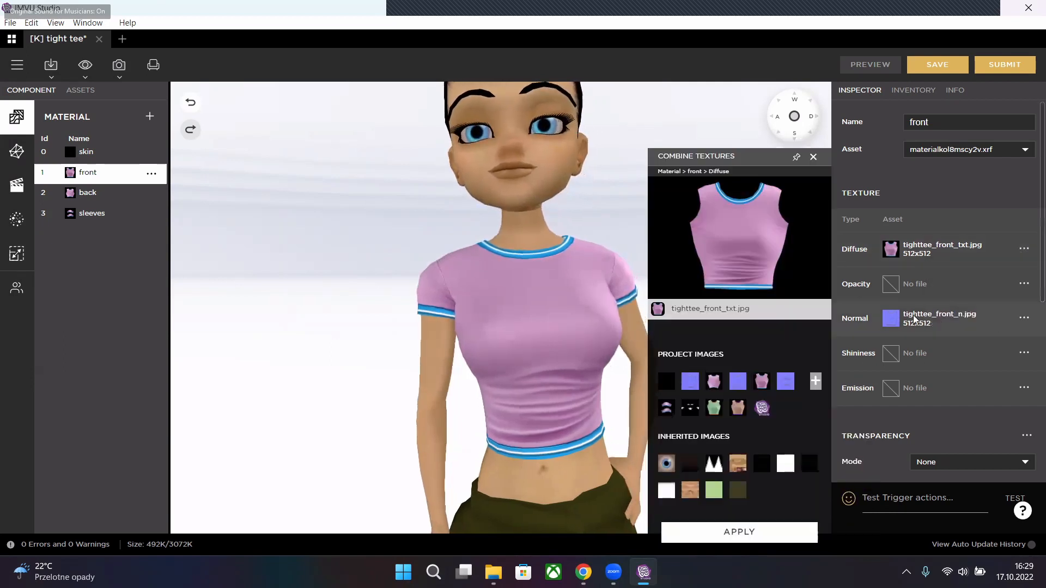
pyautogui.click(762, 408)
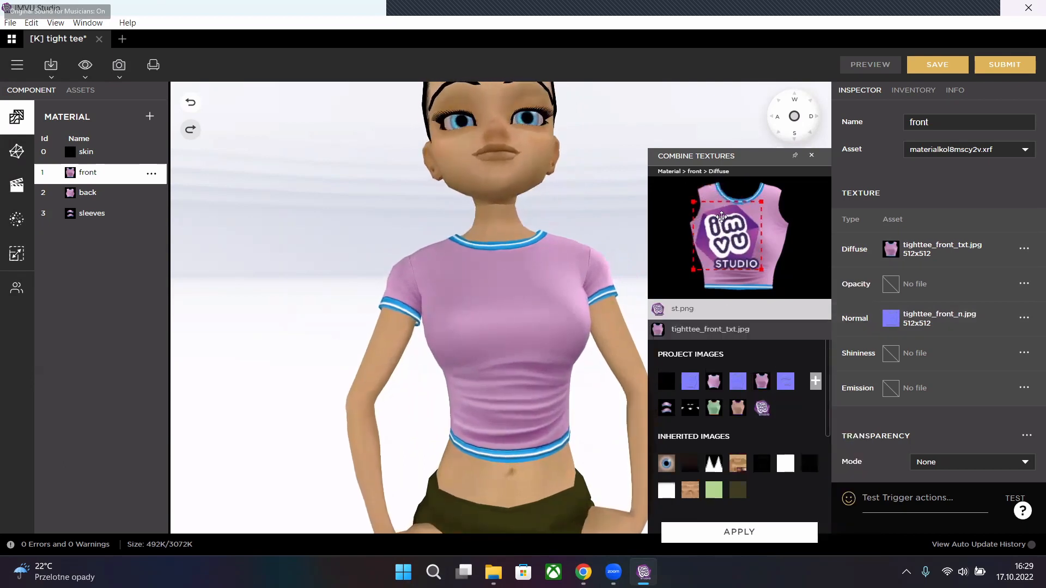
pyautogui.moveTo(721, 218); pyautogui.dragTo(741, 242)
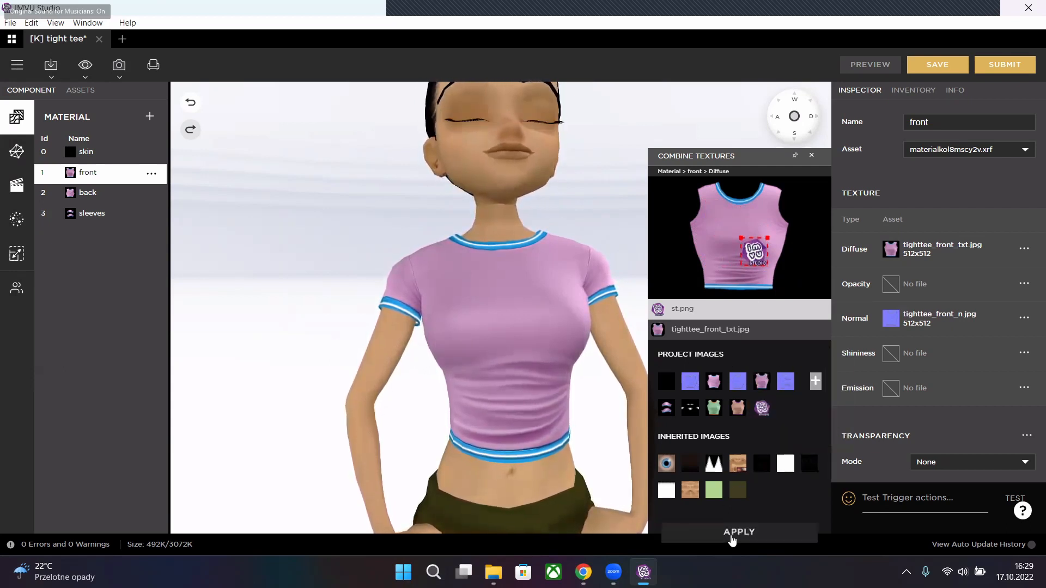
pyautogui.click(738, 532)
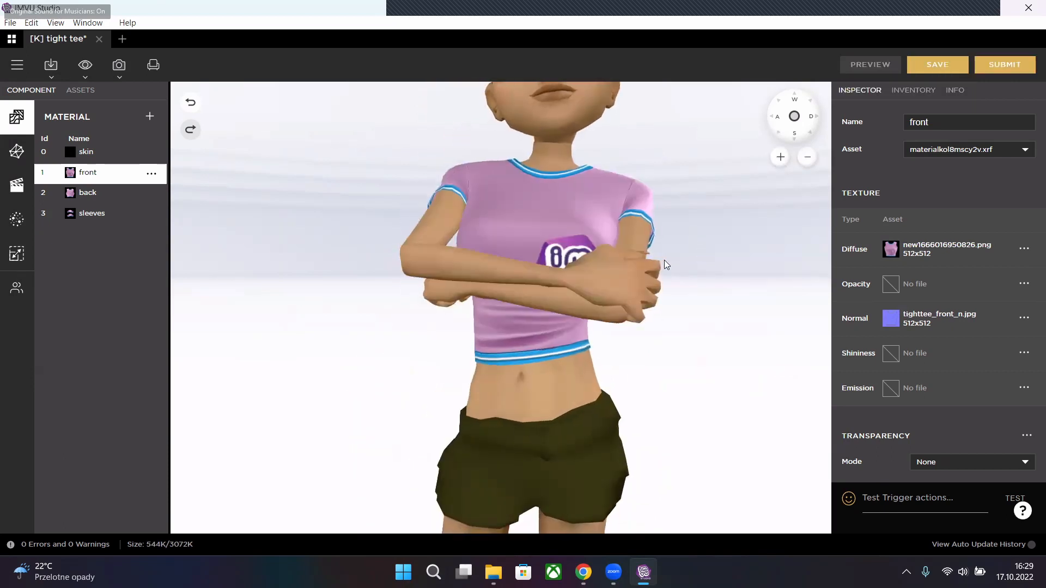
# - Filter the inventory by Looks, put the At_210505_182718 look on the avatar and inspect the tee up close
pyautogui.click(913, 90)
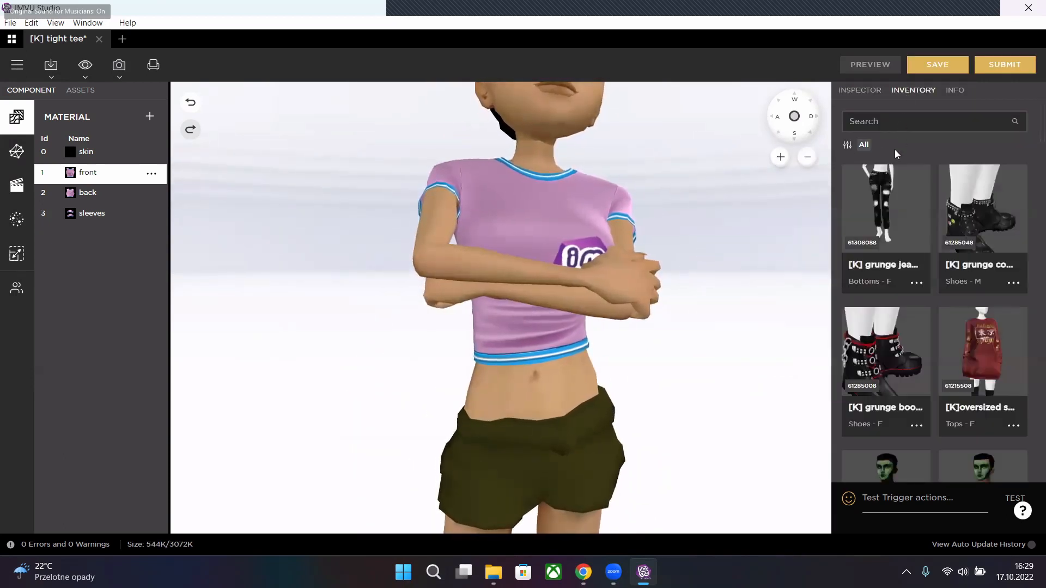
pyautogui.click(847, 144)
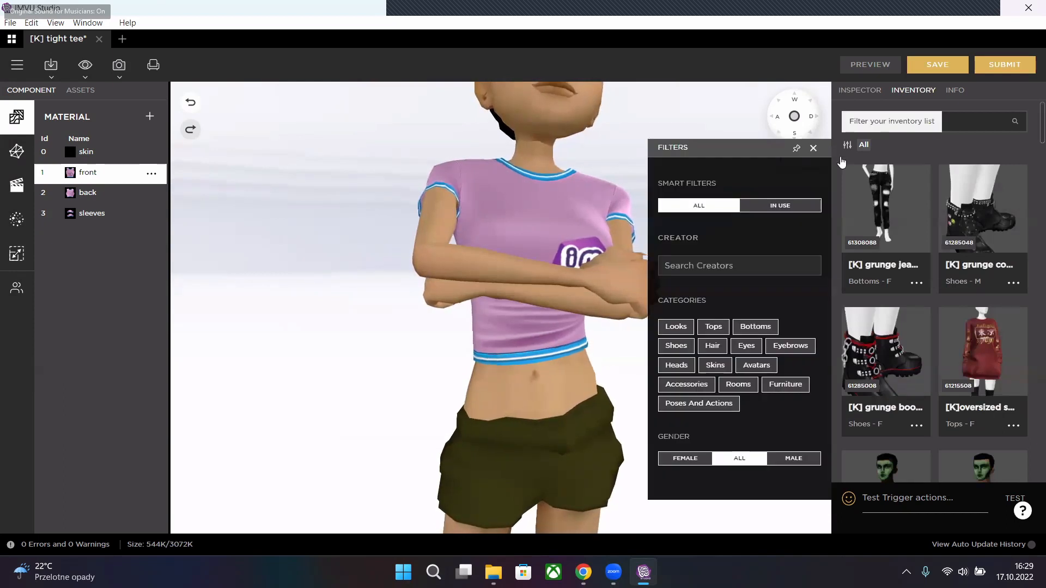
pyautogui.click(665, 327)
pyautogui.moveTo(899, 357)
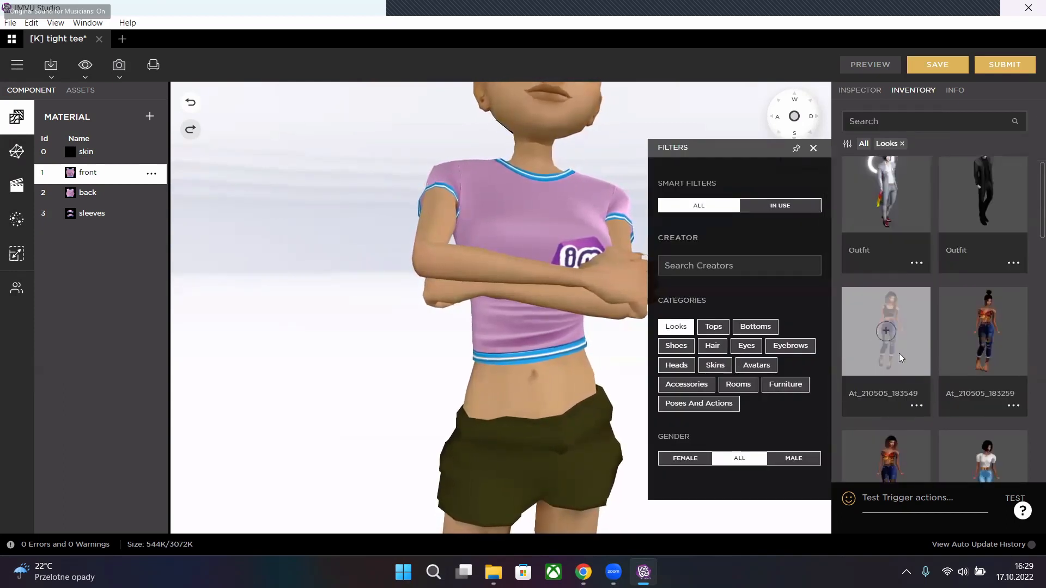
pyautogui.scroll(-3, 900, 354)
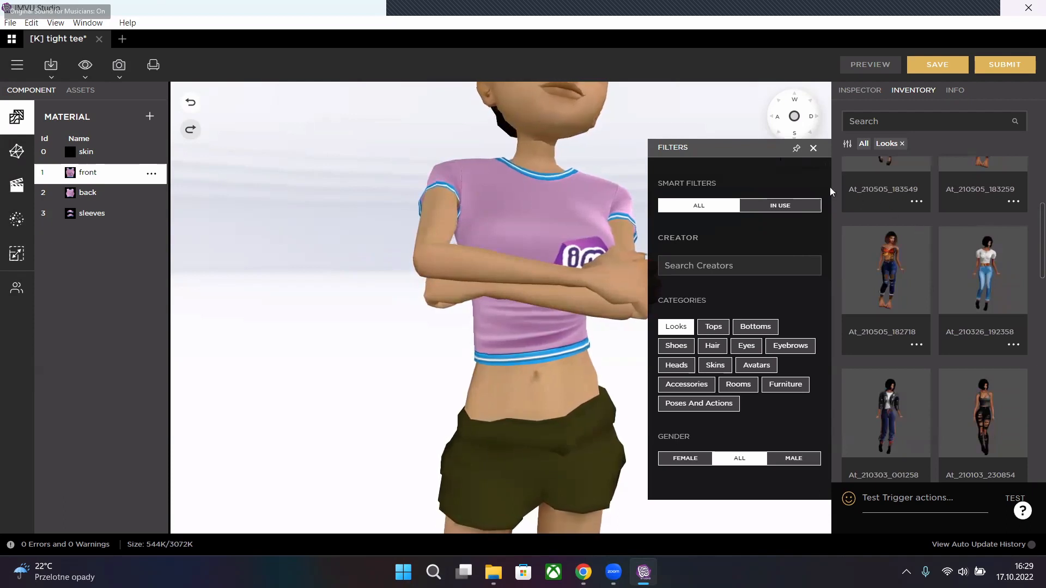
pyautogui.click(814, 148)
pyautogui.scroll(-5, 685, 256)
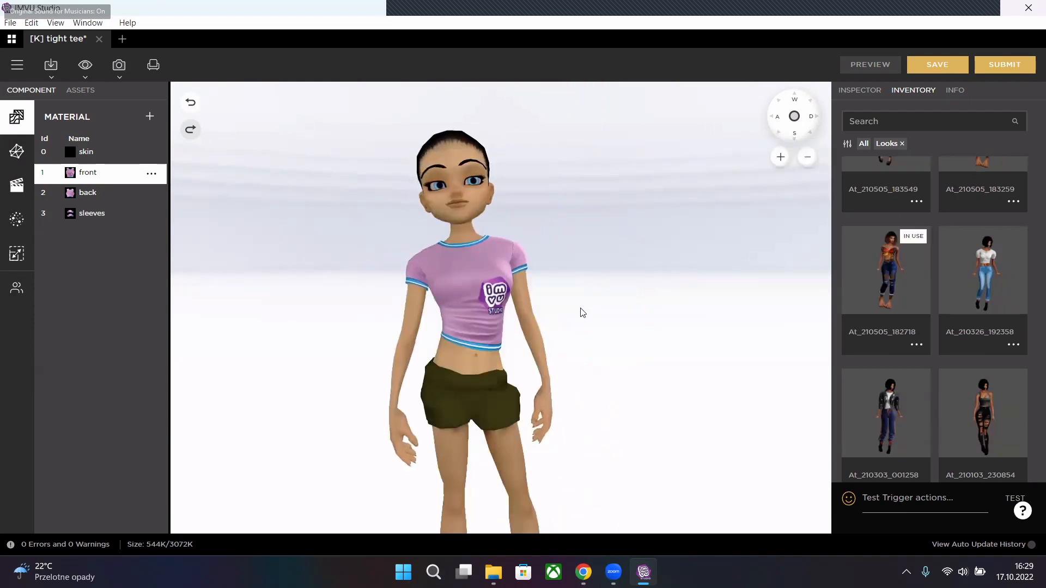
pyautogui.scroll(5, 581, 318)
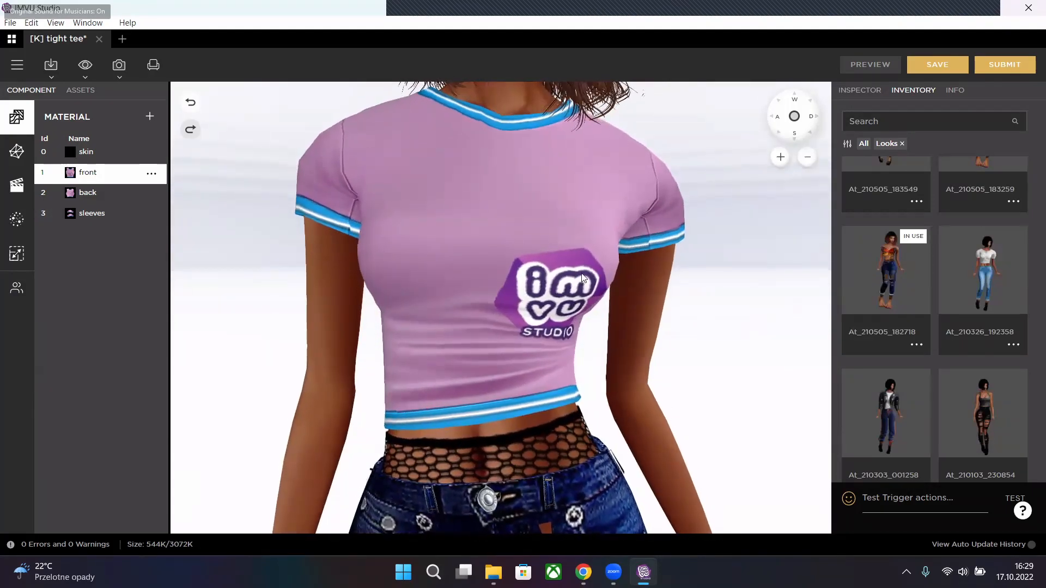
pyautogui.scroll(-5, 616, 268)
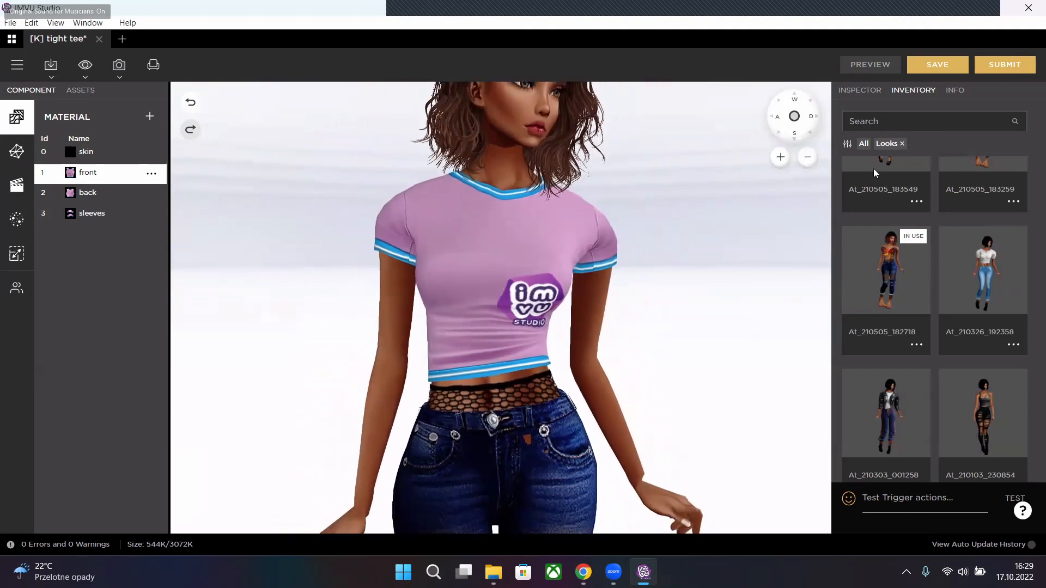
# - Try adding a second, smaller st.png logo to the opposite upper chest of the front diffuse texture, and discard it without applying
pyautogui.click(867, 97)
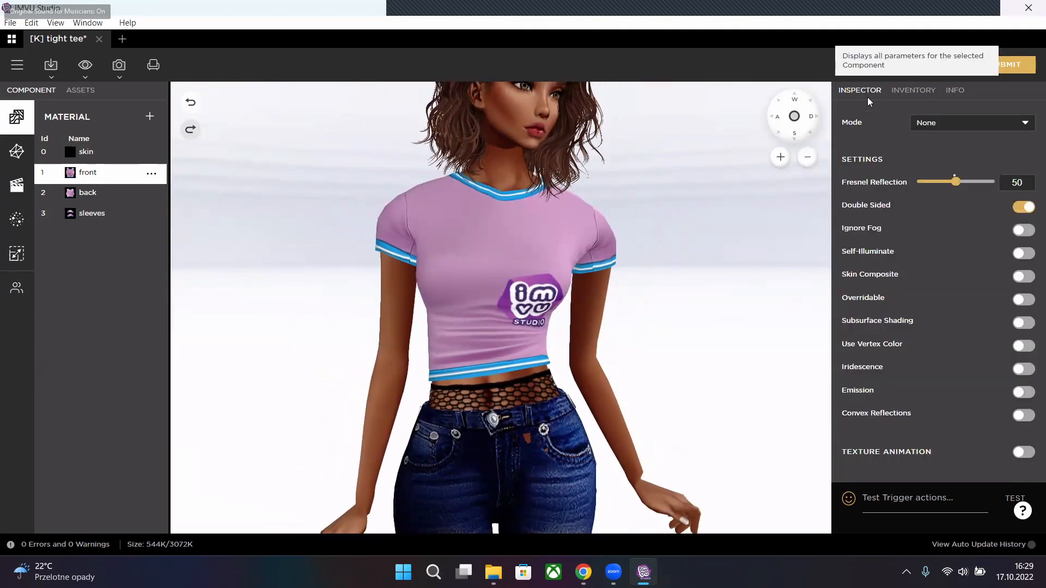
pyautogui.scroll(5, 905, 227)
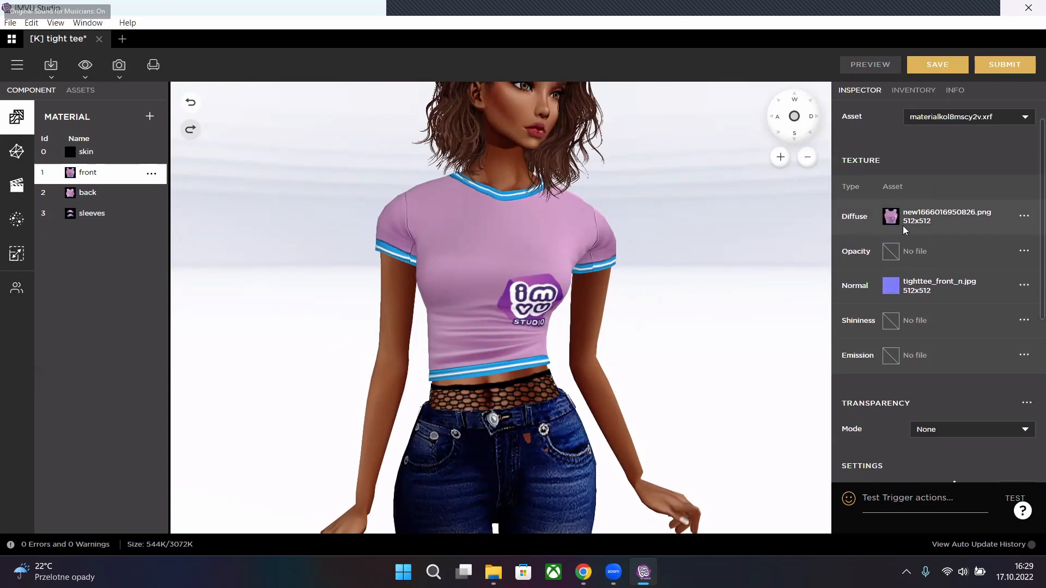
pyautogui.click(1025, 216)
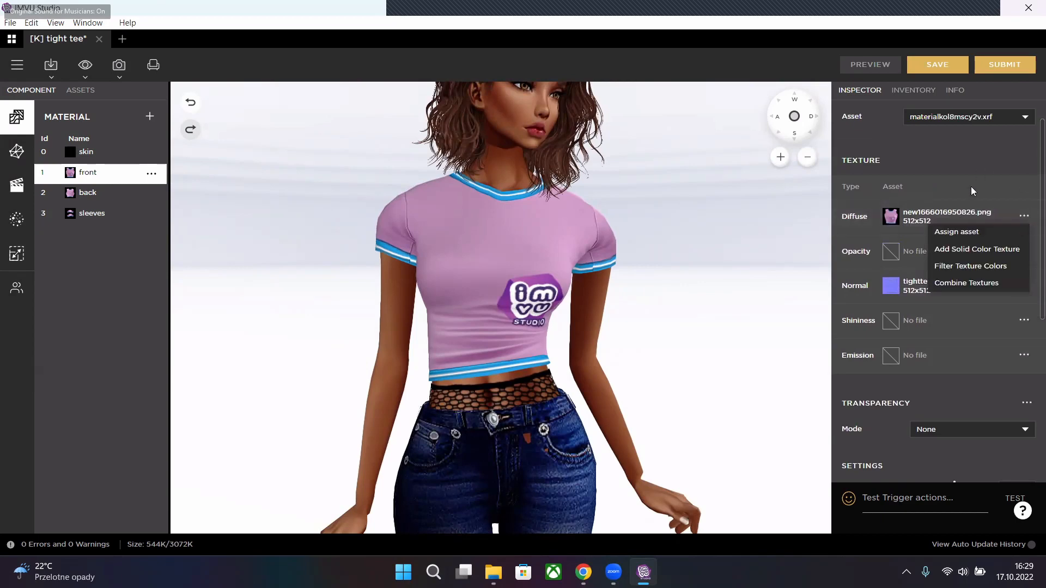
pyautogui.click(967, 284)
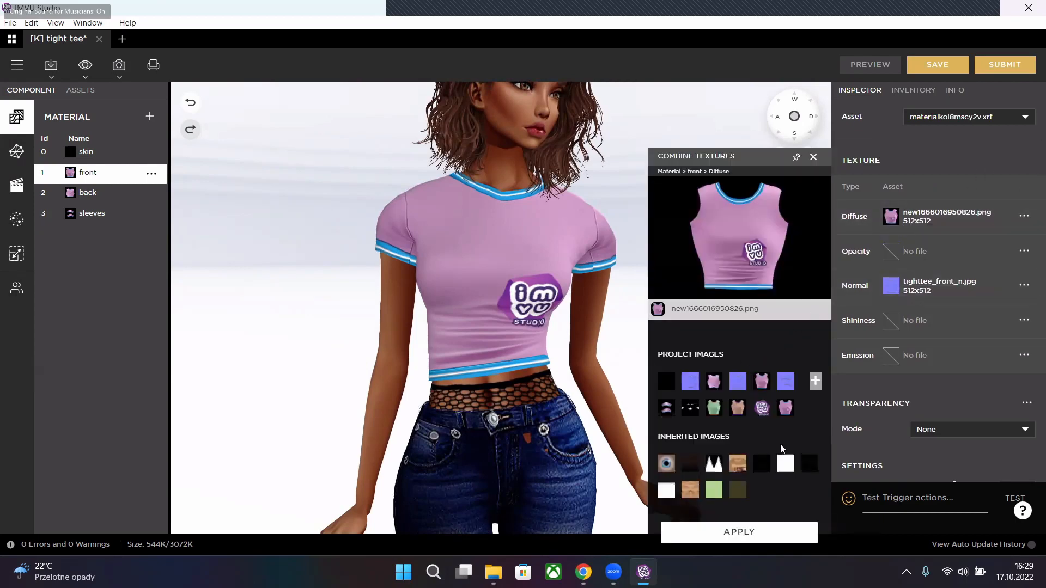
pyautogui.moveTo(774, 416); pyautogui.dragTo(724, 224)
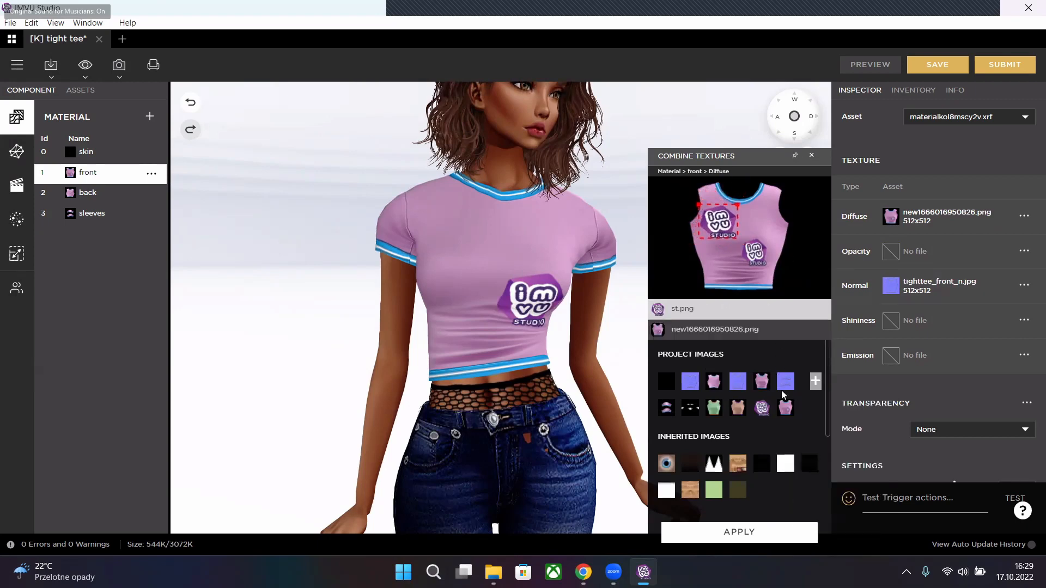
pyautogui.moveTo(789, 418)
pyautogui.moveTo(736, 203); pyautogui.dragTo(731, 201)
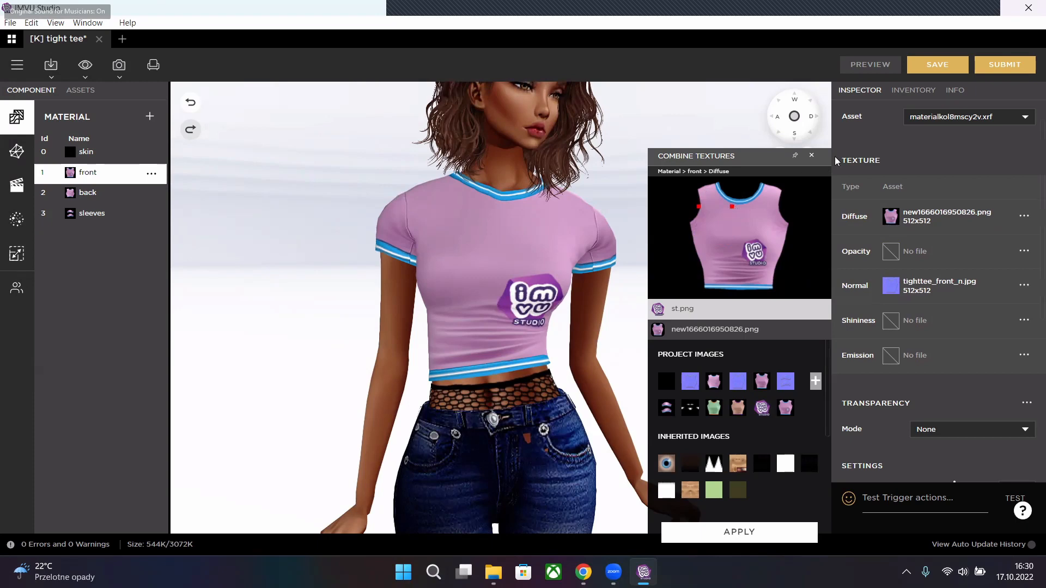
pyautogui.click(812, 155)
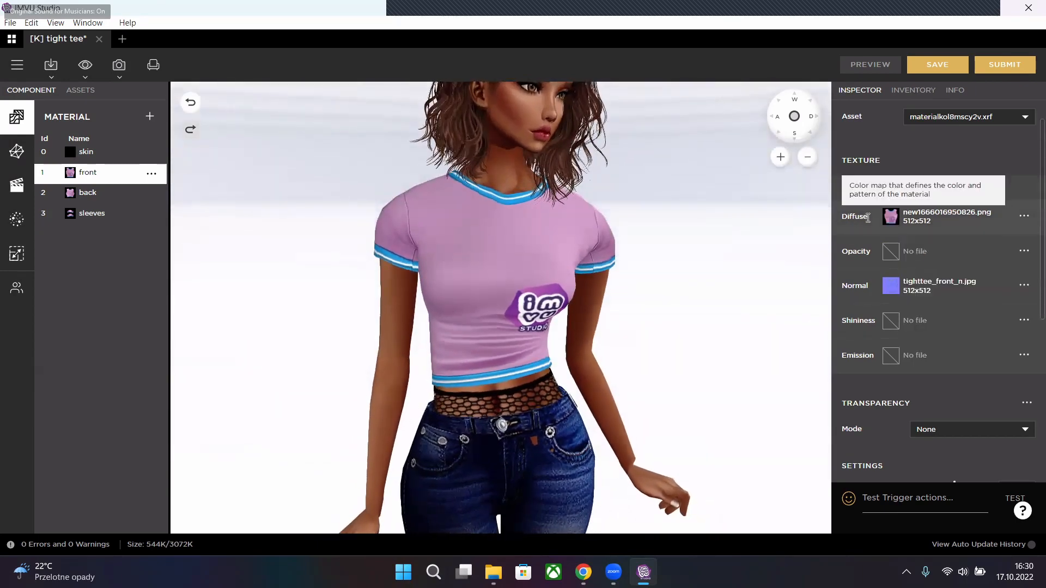
# - Assign tighttee_front_txt.jpg as the front material's diffuse texture and preview the tee
pyautogui.click(889, 217)
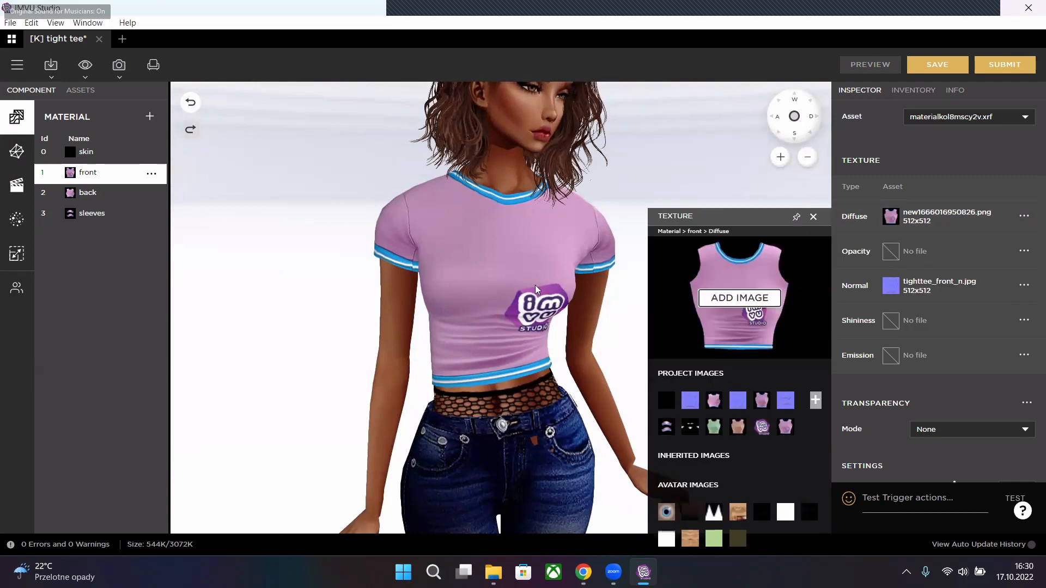
pyautogui.click(761, 404)
pyautogui.click(867, 70)
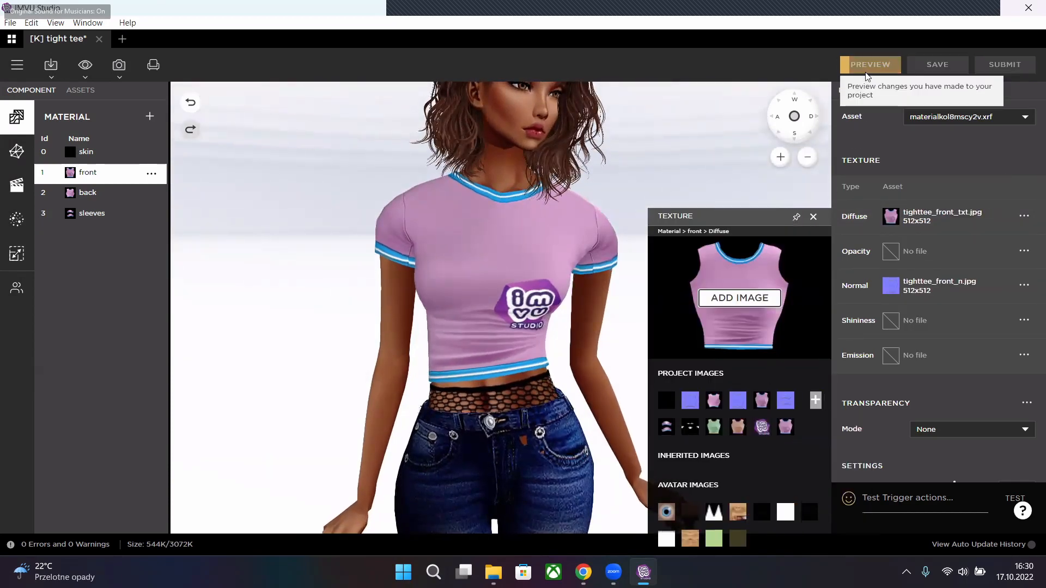
pyautogui.moveTo(761, 401)
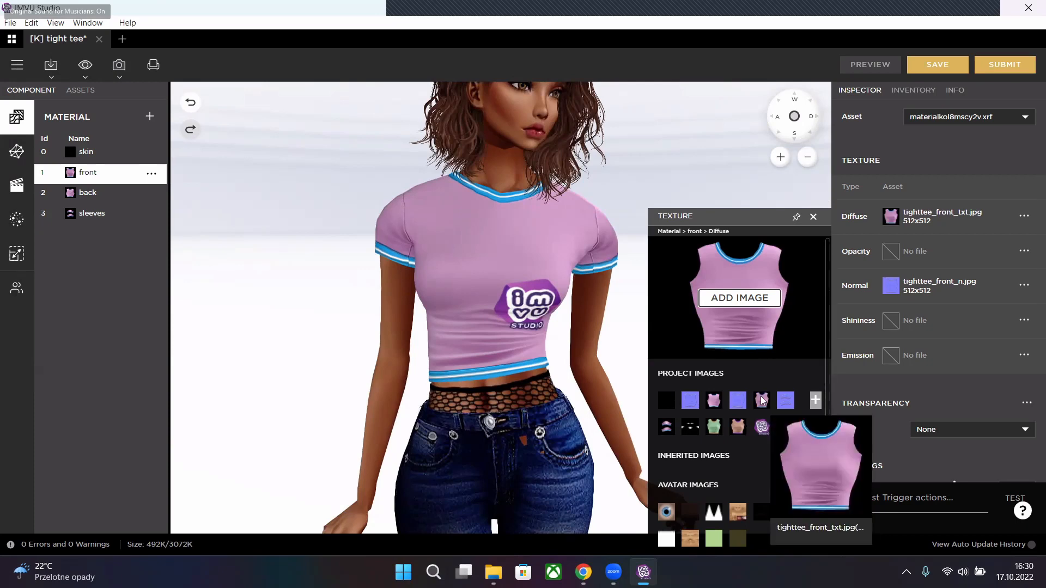
# - Try combining the st.png logo with the plain front texture, undo the last change and discard the combination
pyautogui.click(1024, 216)
pyautogui.click(967, 284)
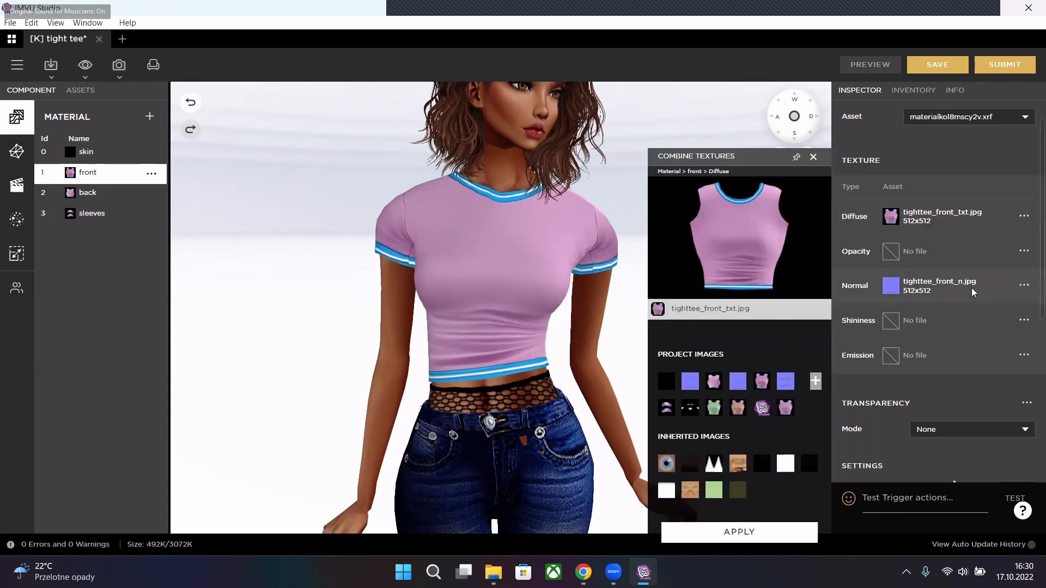
pyautogui.click(762, 407)
pyautogui.moveTo(748, 247)
pyautogui.mouseDown()
pyautogui.moveTo(775, 256)
pyautogui.moveTo(743, 220)
pyautogui.moveTo(754, 231)
pyautogui.mouseUp()
pyautogui.hotkey('ctrl', 'z')
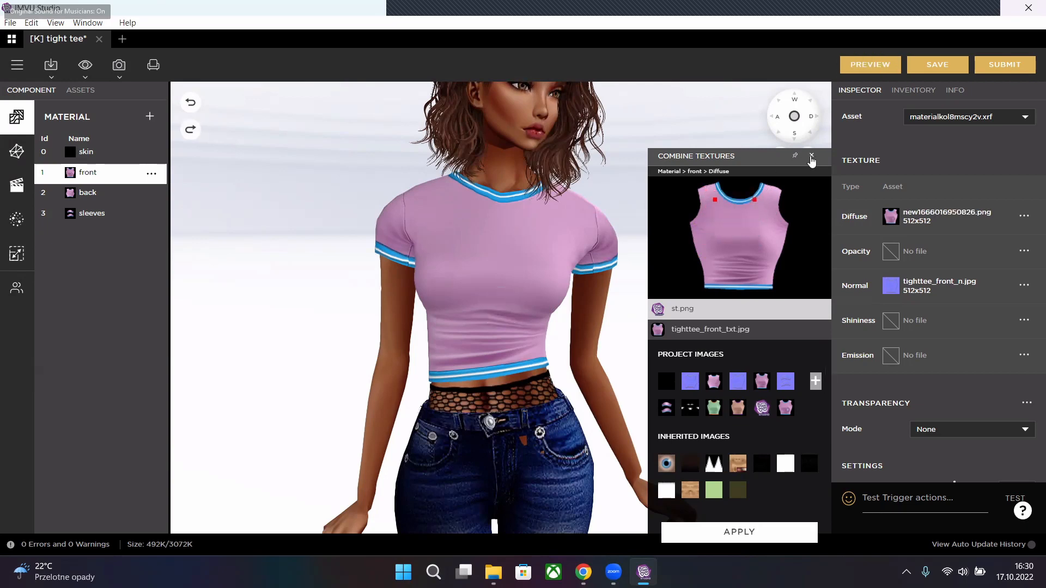
pyautogui.click(811, 155)
pyautogui.click(1024, 218)
pyautogui.click(943, 282)
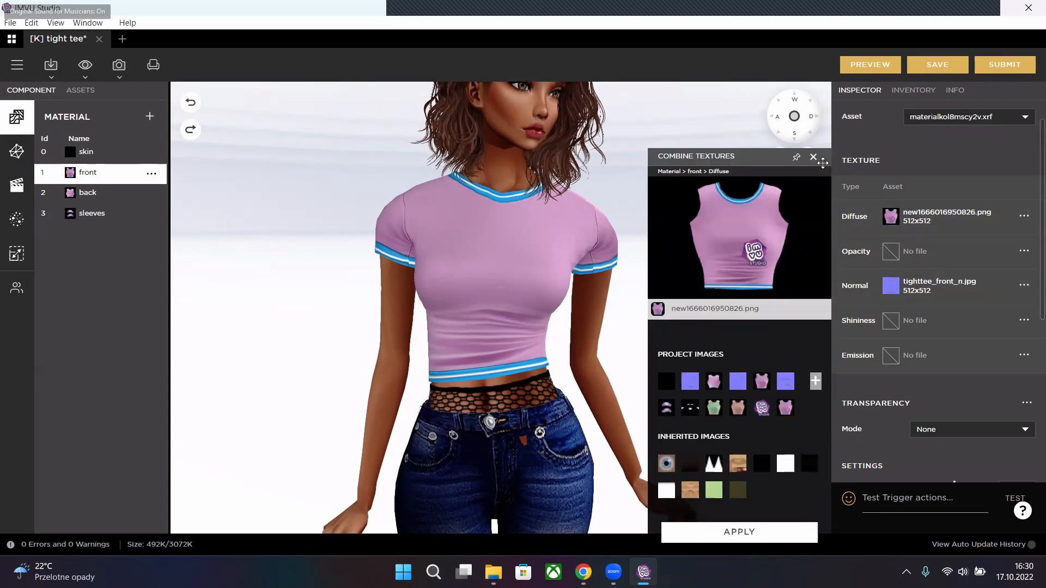
pyautogui.click(765, 385)
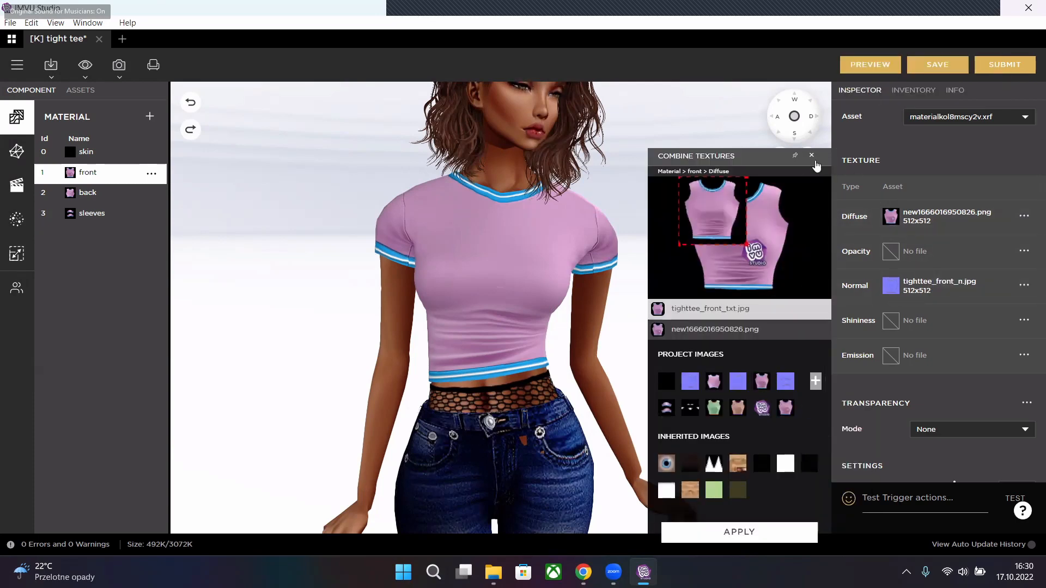
pyautogui.click(811, 155)
# - Restore tighttee_front_txt.jpg as the front material's diffuse texture and preview the change on the avatar
pyautogui.click(891, 216)
pyautogui.moveTo(764, 399)
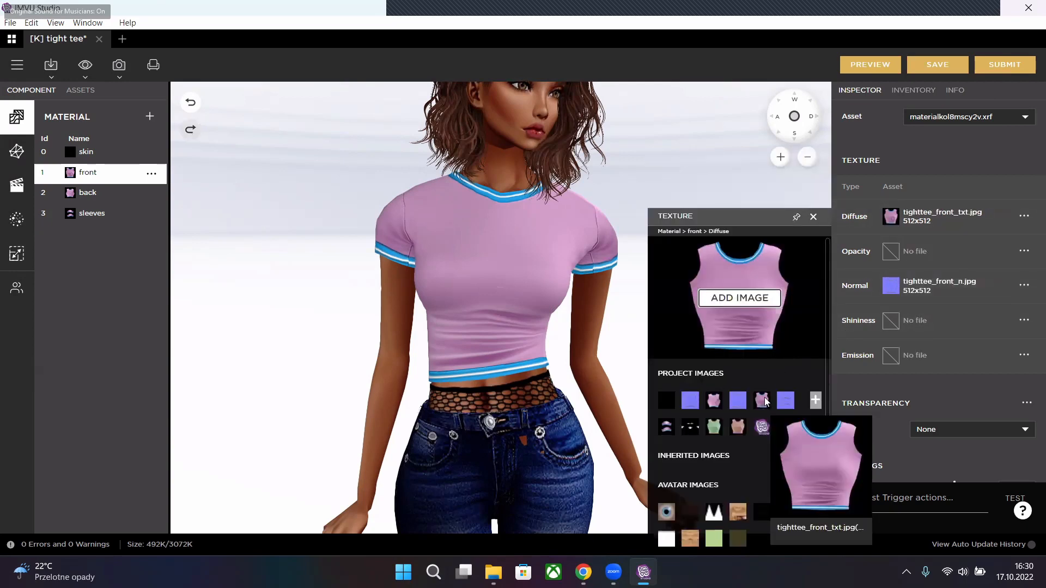
pyautogui.click(868, 65)
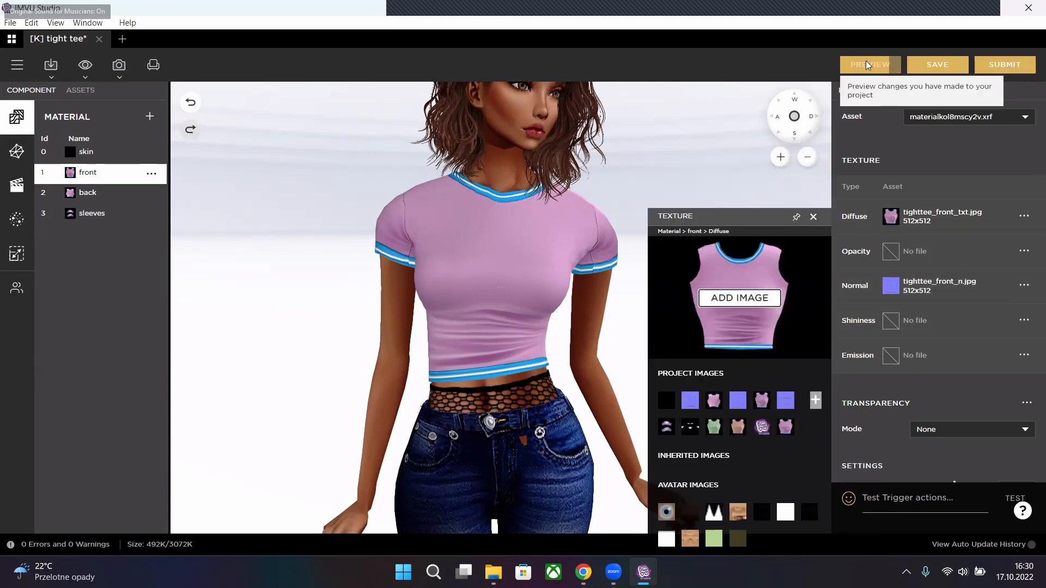
# - Combine the st.png logo into the front material's diffuse texture on the wearer's left chest, apply it and preview the shirt
pyautogui.click(813, 217)
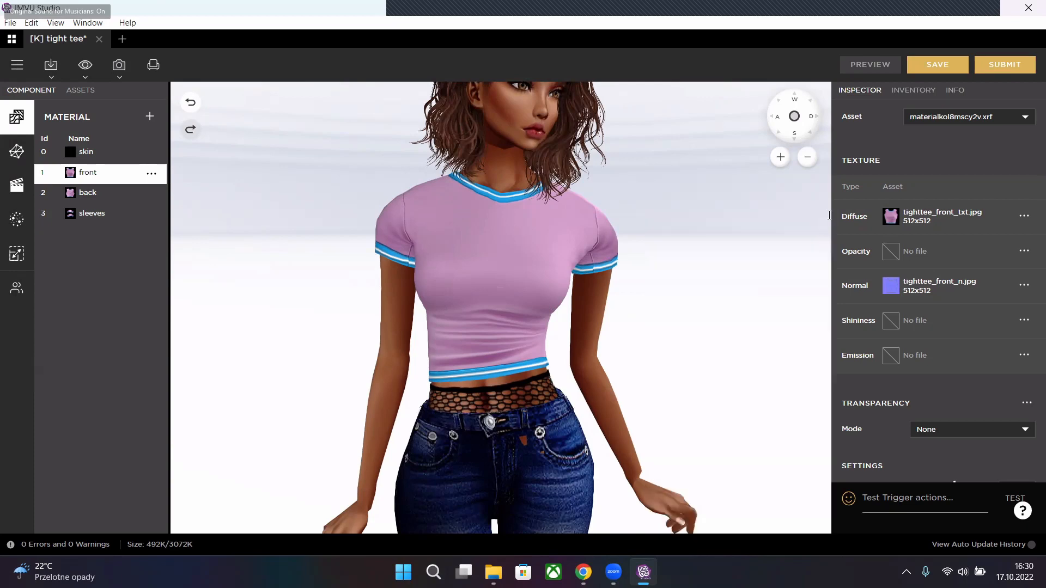
pyautogui.click(1024, 216)
pyautogui.click(960, 284)
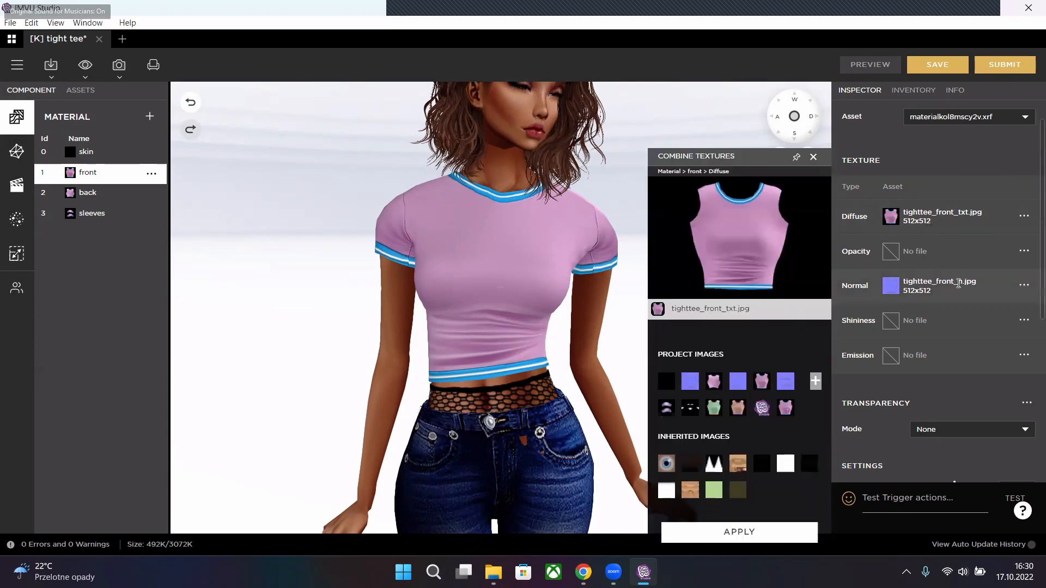
pyautogui.moveTo(762, 408); pyautogui.dragTo(769, 230)
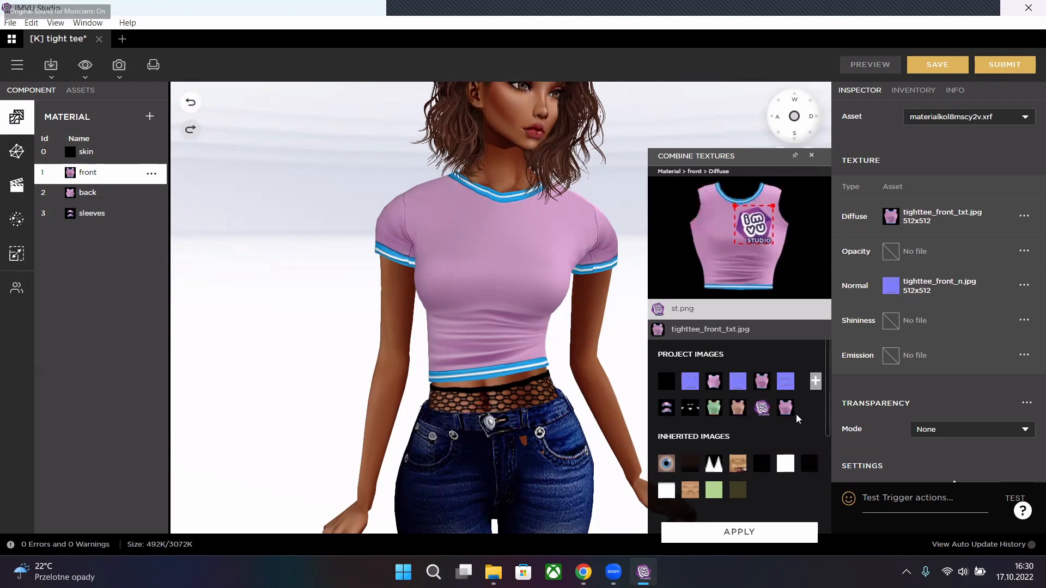
pyautogui.click(765, 532)
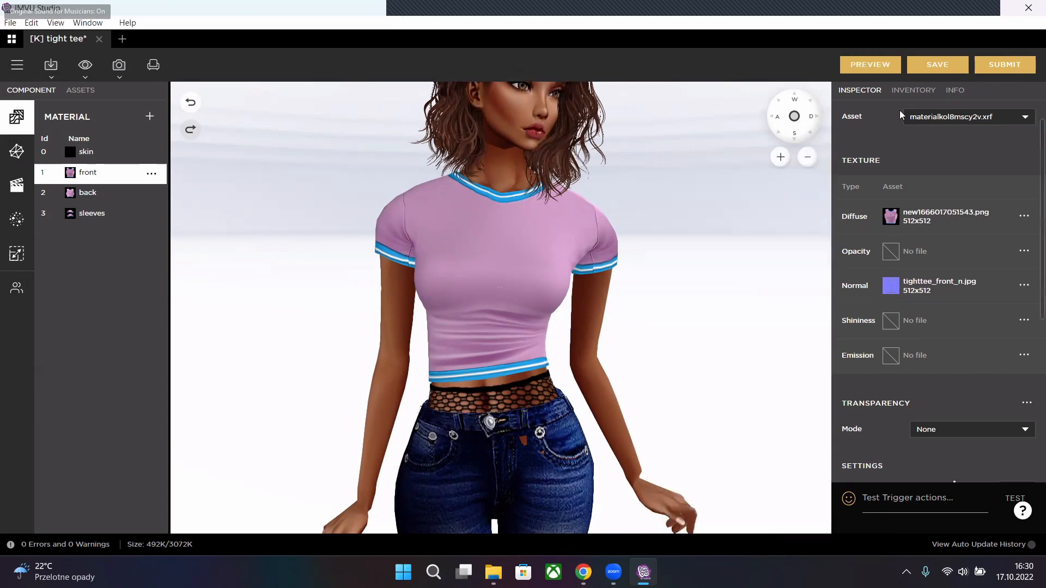
pyautogui.click(865, 62)
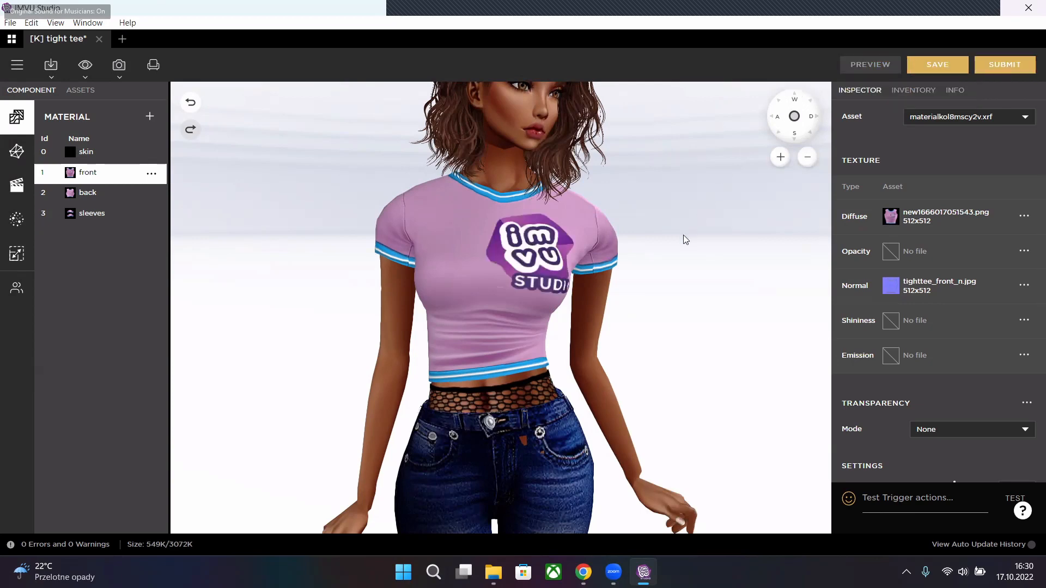
pyautogui.moveTo(684, 234); pyautogui.dragTo(580, 225)
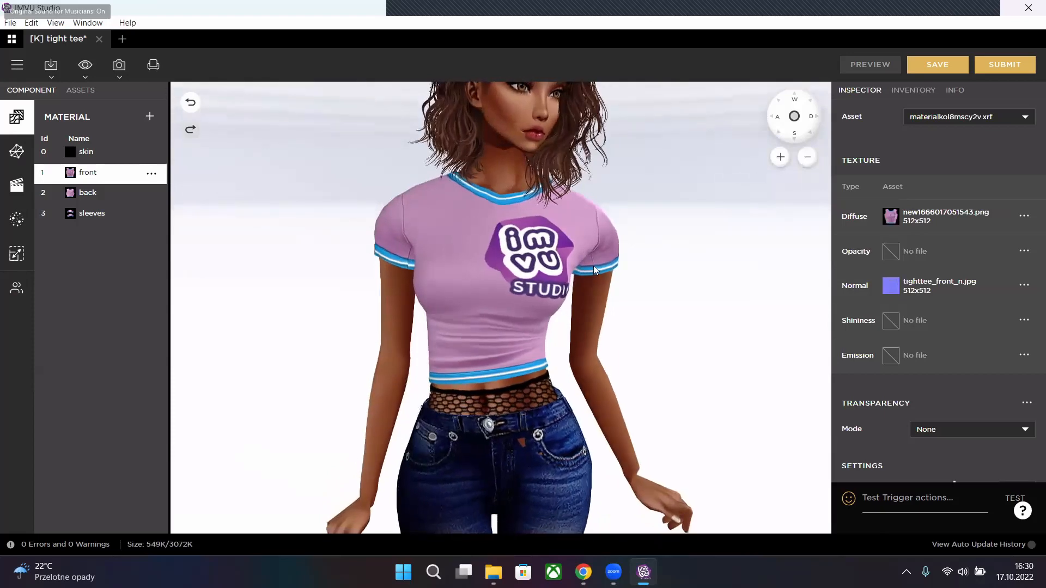
pyautogui.moveTo(482, 246); pyautogui.dragTo(575, 260)
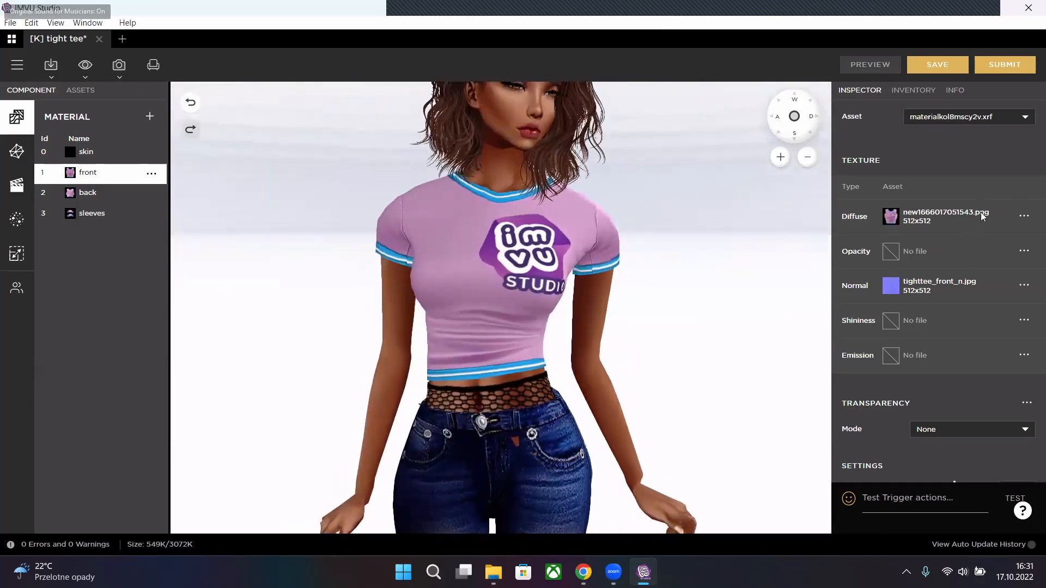
# - Combine a second, smaller st.png logo into the front diffuse texture near the hem on the wearer's right side, apply and preview
pyautogui.click(1024, 216)
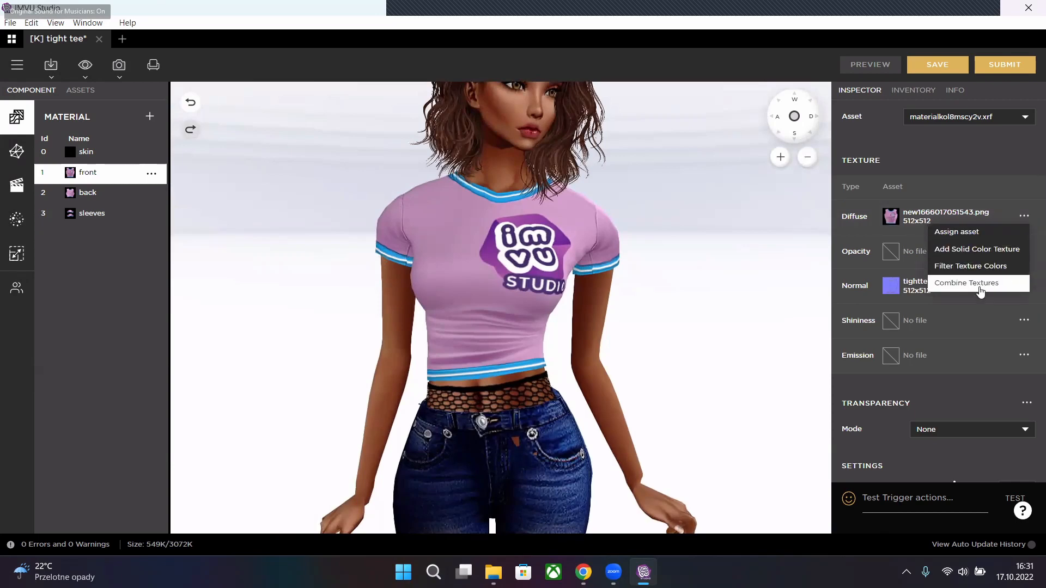
pyautogui.click(981, 292)
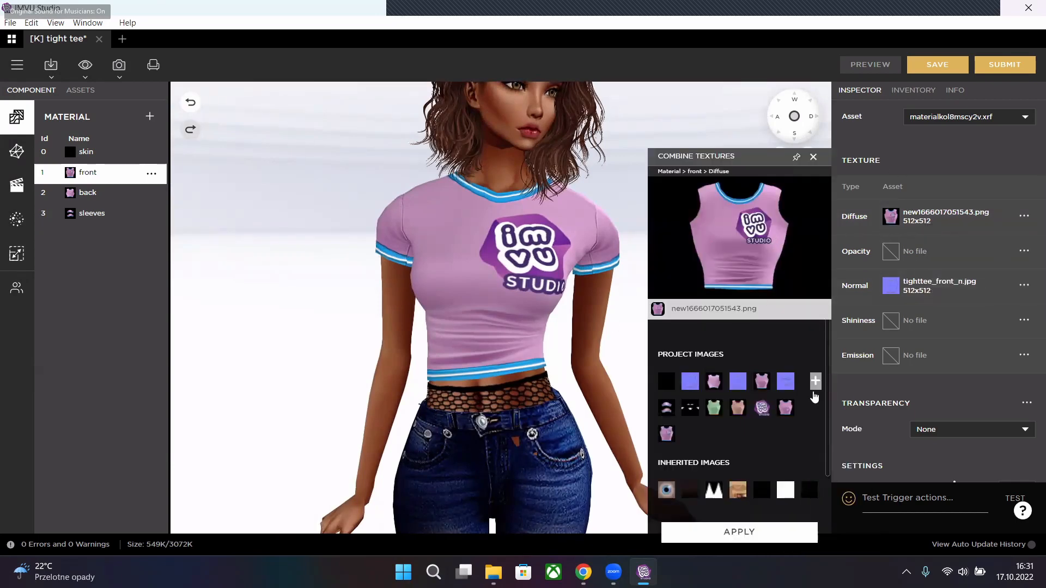
pyautogui.click(766, 415)
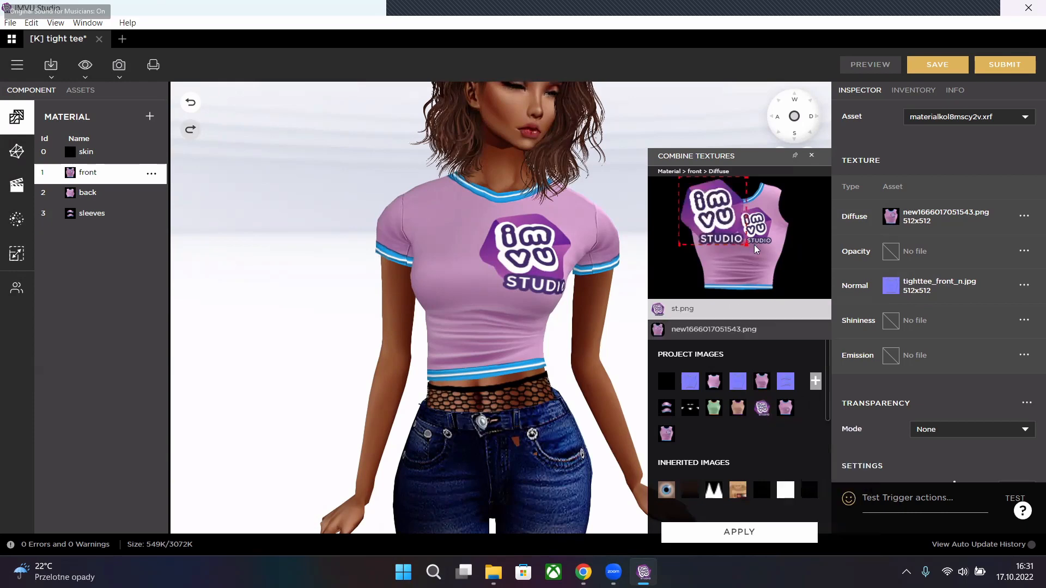
pyautogui.moveTo(746, 245); pyautogui.dragTo(720, 266)
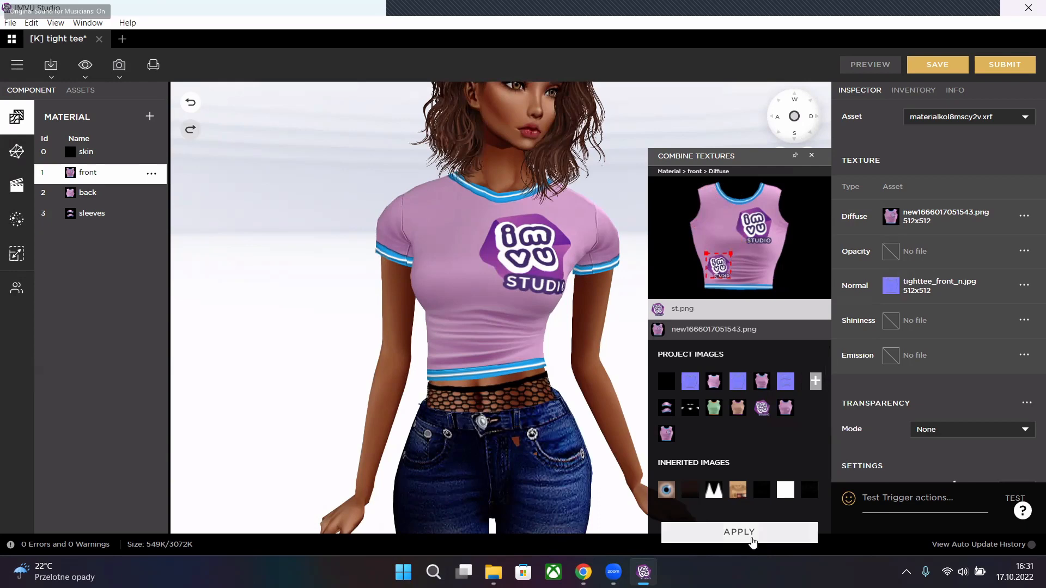
pyautogui.click(755, 533)
pyautogui.click(859, 66)
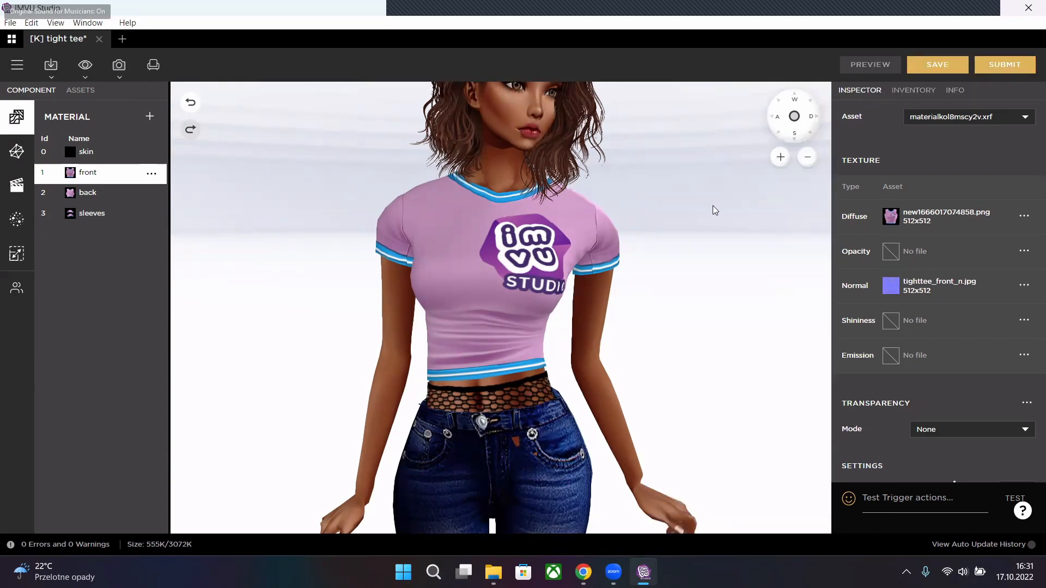
pyautogui.moveTo(643, 308); pyautogui.dragTo(674, 320)
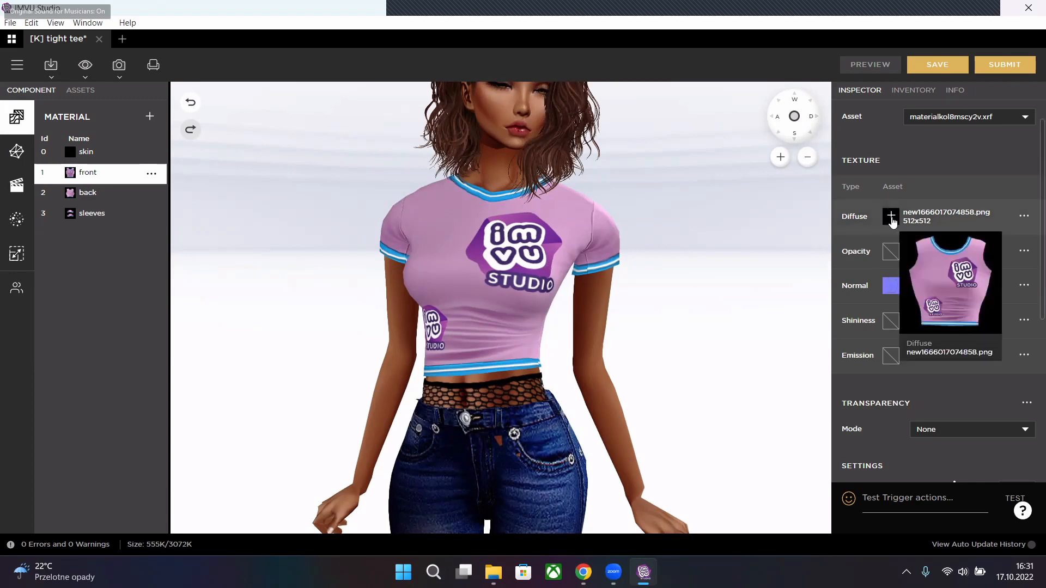
# - Look through the back, sleeves and front materials and examine both shirt logos from several angles
pyautogui.click(105, 197)
pyautogui.click(89, 214)
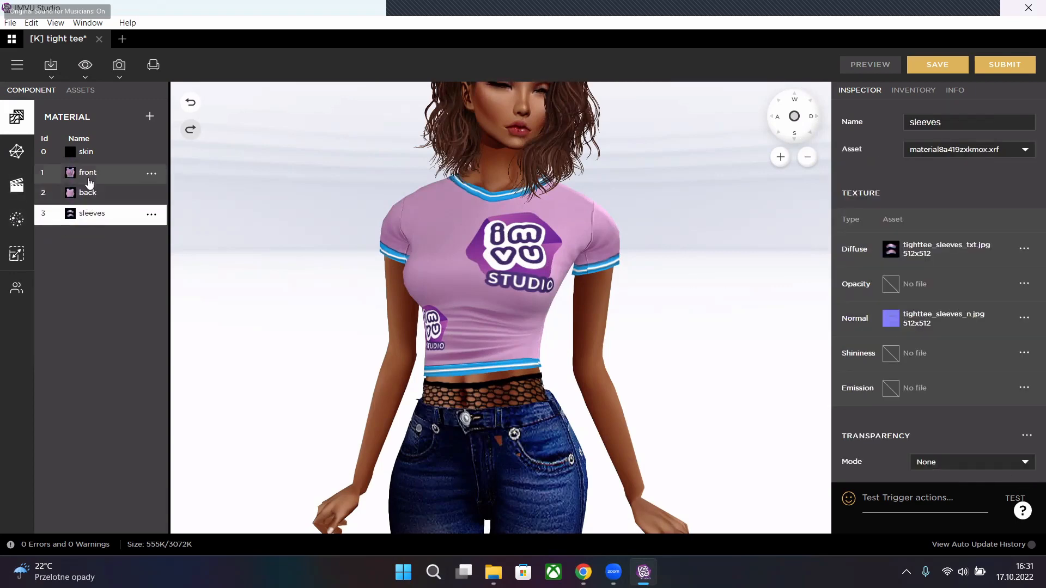
pyautogui.click(88, 174)
pyautogui.moveTo(623, 364); pyautogui.dragTo(375, 358)
pyautogui.moveTo(669, 355); pyautogui.dragTo(529, 358)
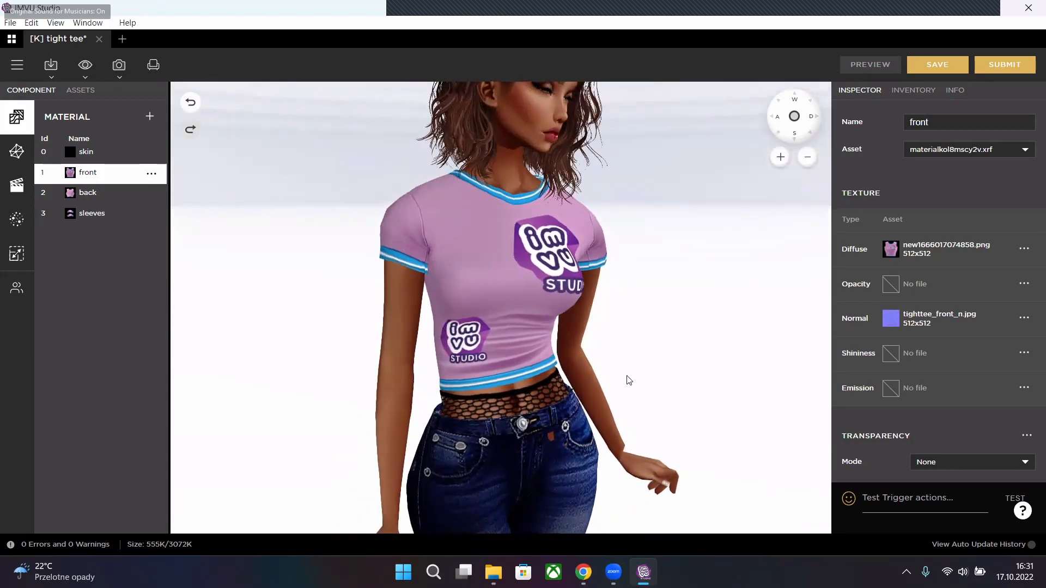
pyautogui.moveTo(627, 377); pyautogui.dragTo(589, 374)
# - Examine the front material's normal map, compare it with the diffuse texture, and inspect the fabric folds up close
pyautogui.click(1024, 318)
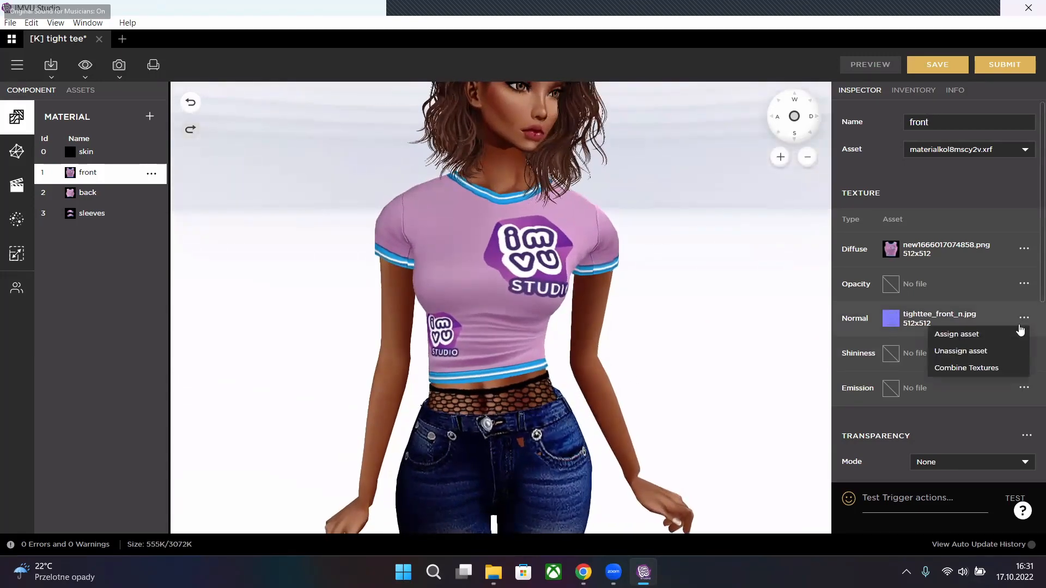
pyautogui.click(982, 371)
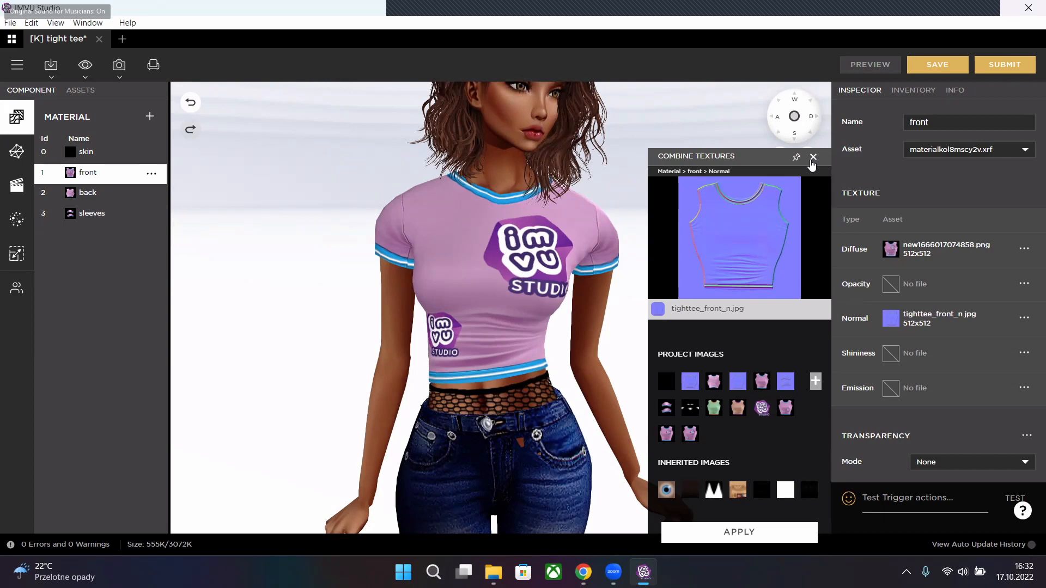
pyautogui.click(813, 158)
pyautogui.moveTo(896, 254)
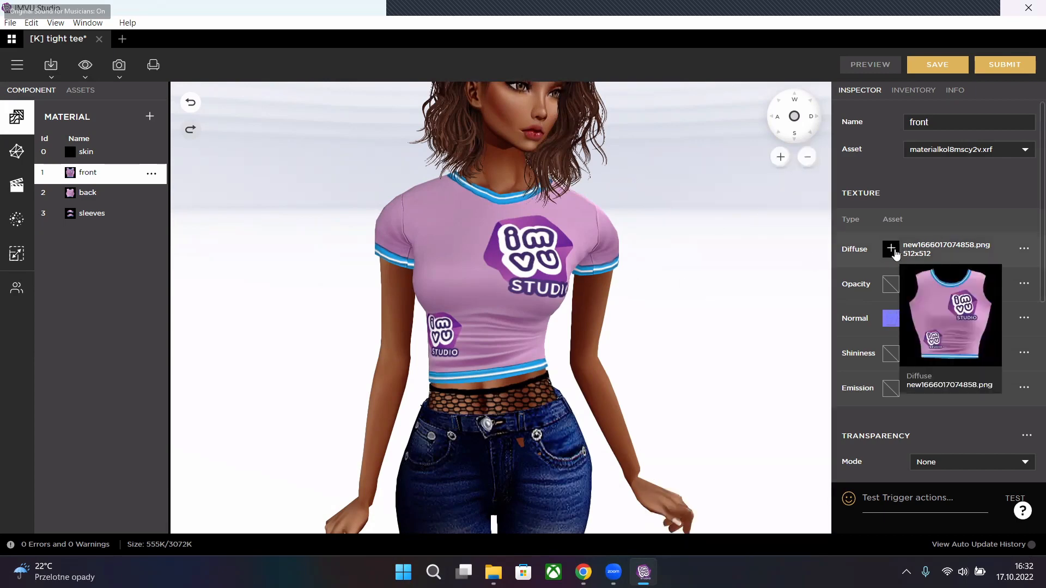
pyautogui.moveTo(891, 318)
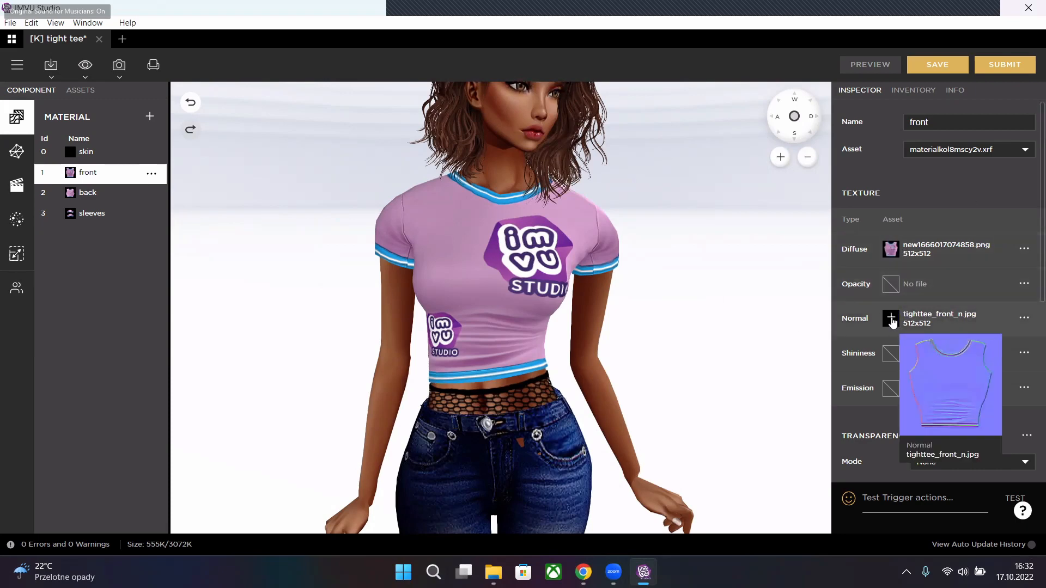
pyautogui.scroll(4, 593, 306)
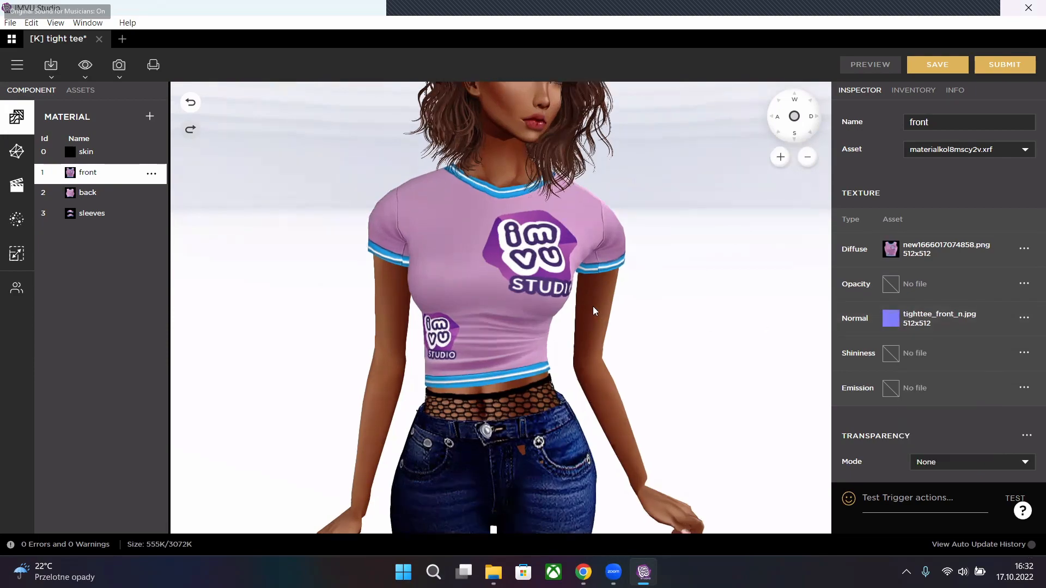
pyautogui.moveTo(689, 289); pyautogui.dragTo(556, 289)
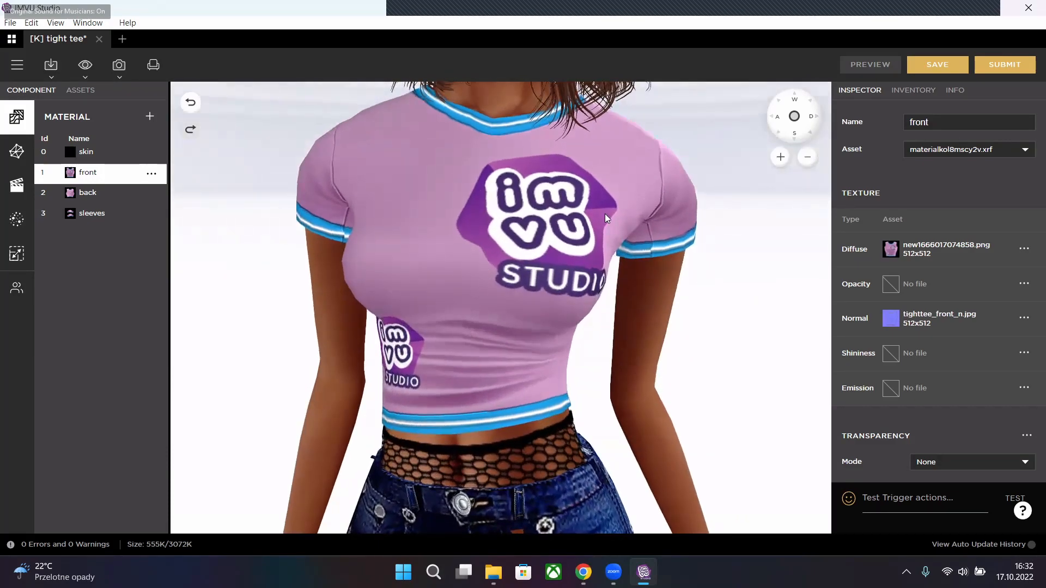
pyautogui.moveTo(893, 321)
# - Combine the st.png logo into the front material's normal map on the wearer's left chest, apply it and preview the shirt
pyautogui.click(1025, 321)
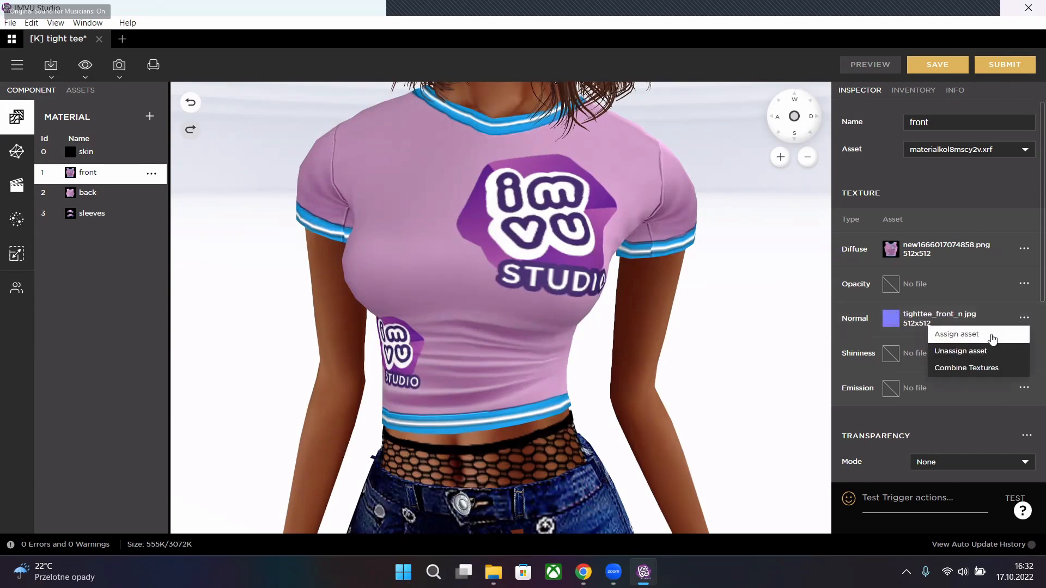
pyautogui.click(979, 369)
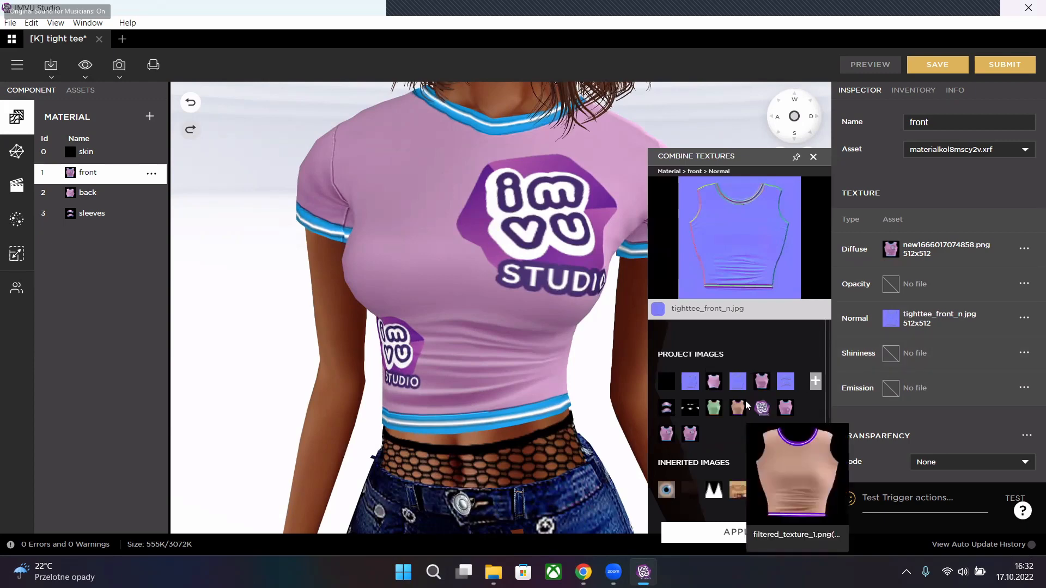
pyautogui.click(760, 408)
pyautogui.moveTo(719, 217); pyautogui.dragTo(762, 233)
pyautogui.click(789, 532)
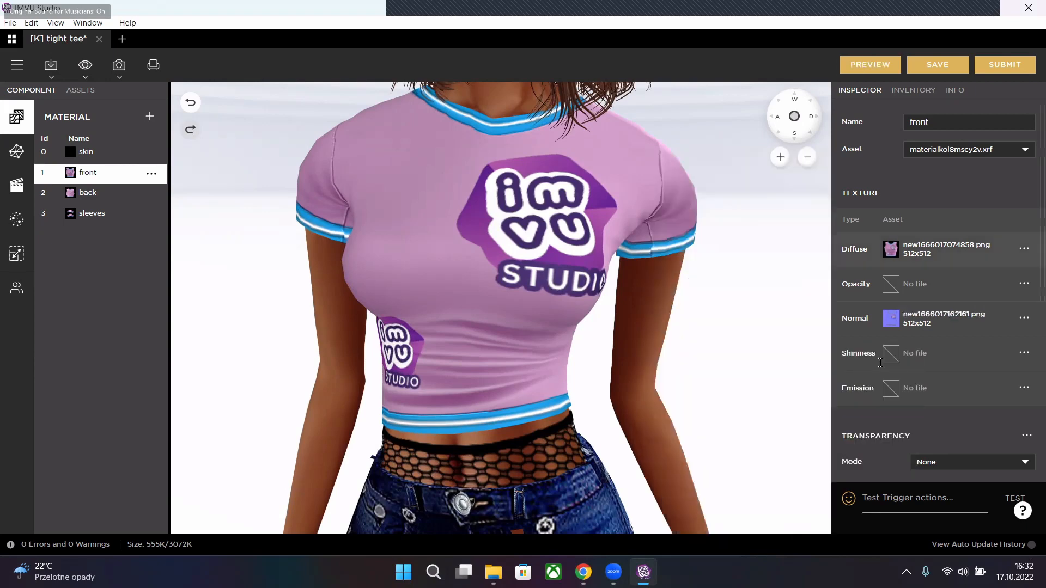
pyautogui.click(876, 68)
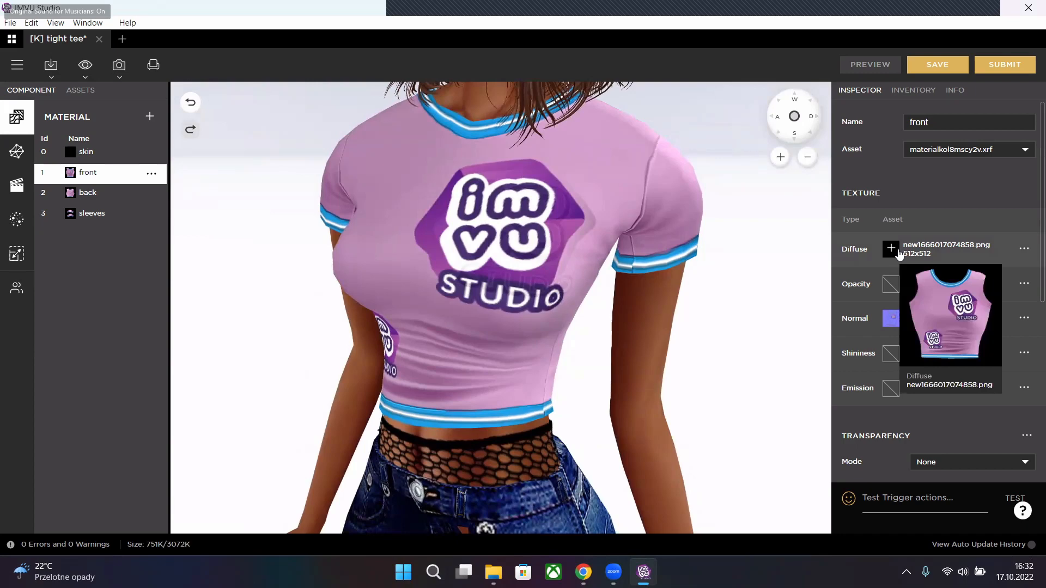
# - Assign tighttee_front_txt.jpg as the front material's diffuse texture, preview it and view the embossed logo from several angles
pyautogui.click(896, 252)
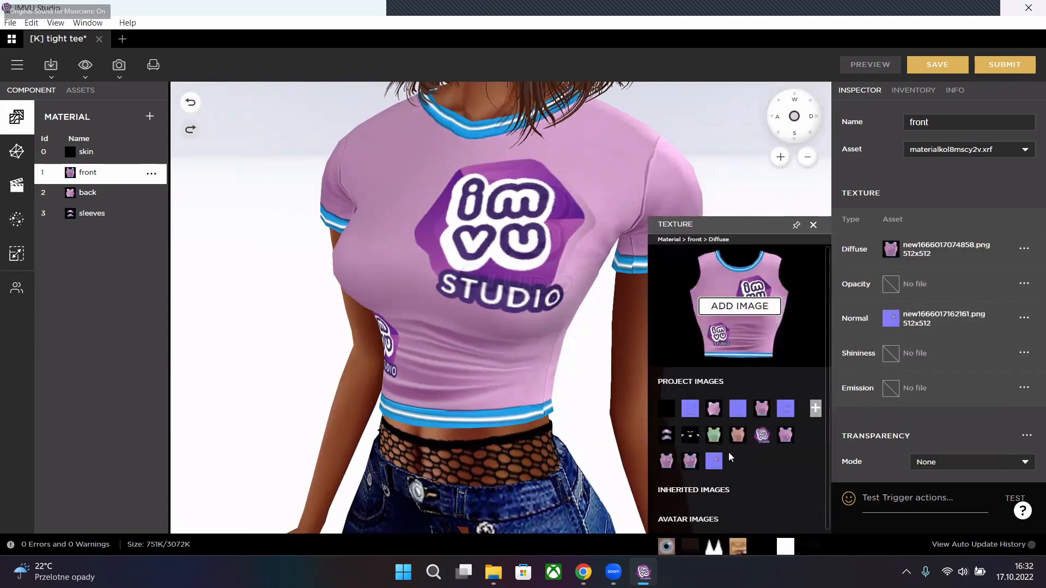
pyautogui.click(763, 412)
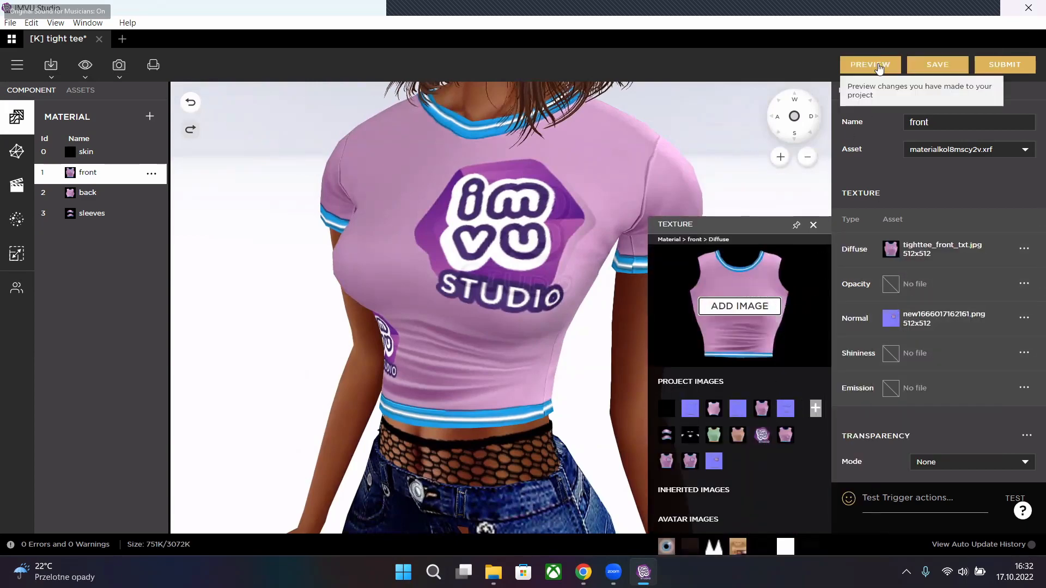
pyautogui.click(879, 66)
pyautogui.click(813, 225)
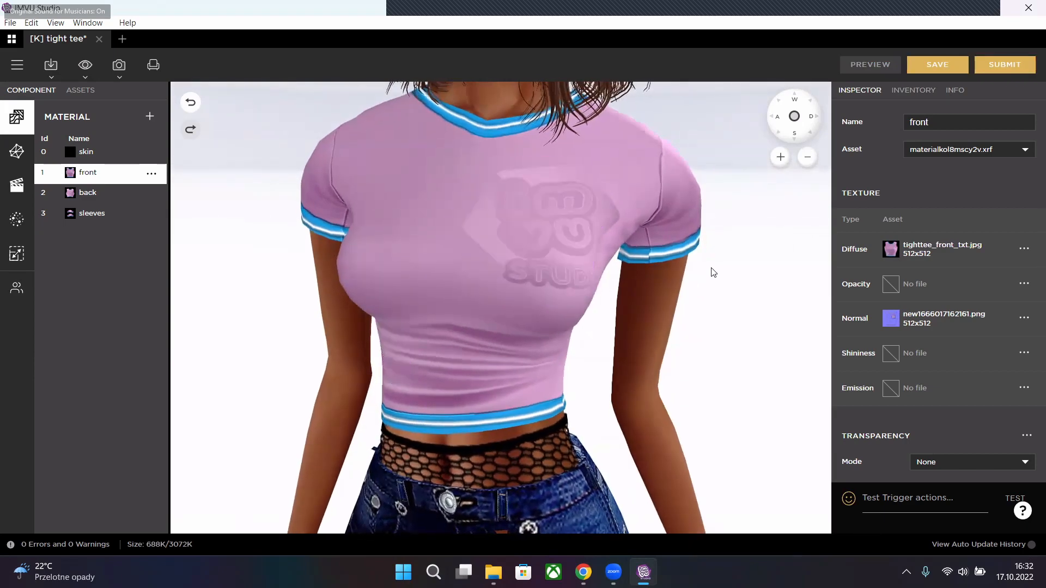
pyautogui.moveTo(734, 300); pyautogui.dragTo(689, 334)
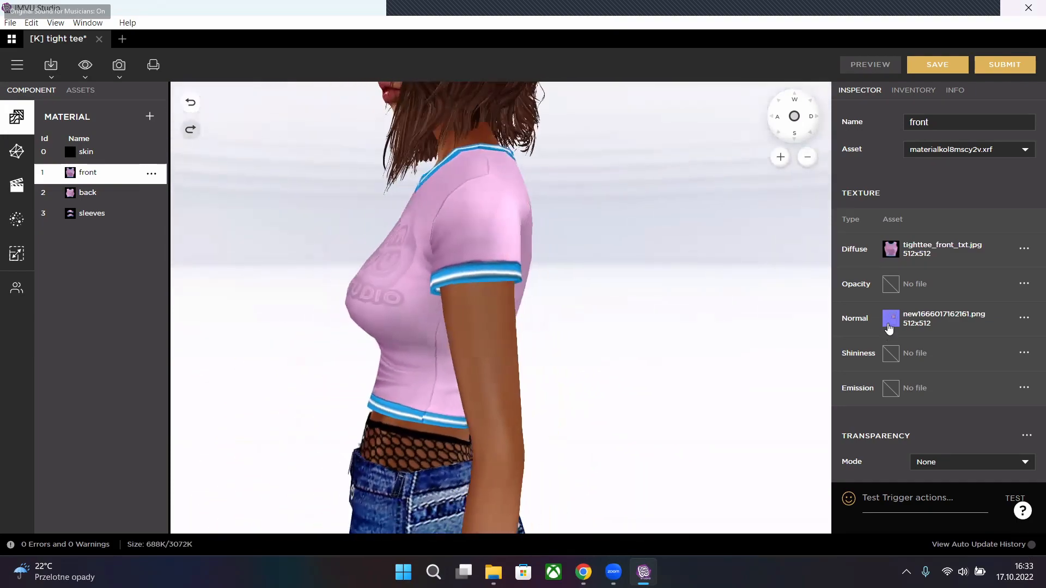
# - Assign tighttee_back_n.jpg as the front material's normal map
pyautogui.moveTo(889, 329)
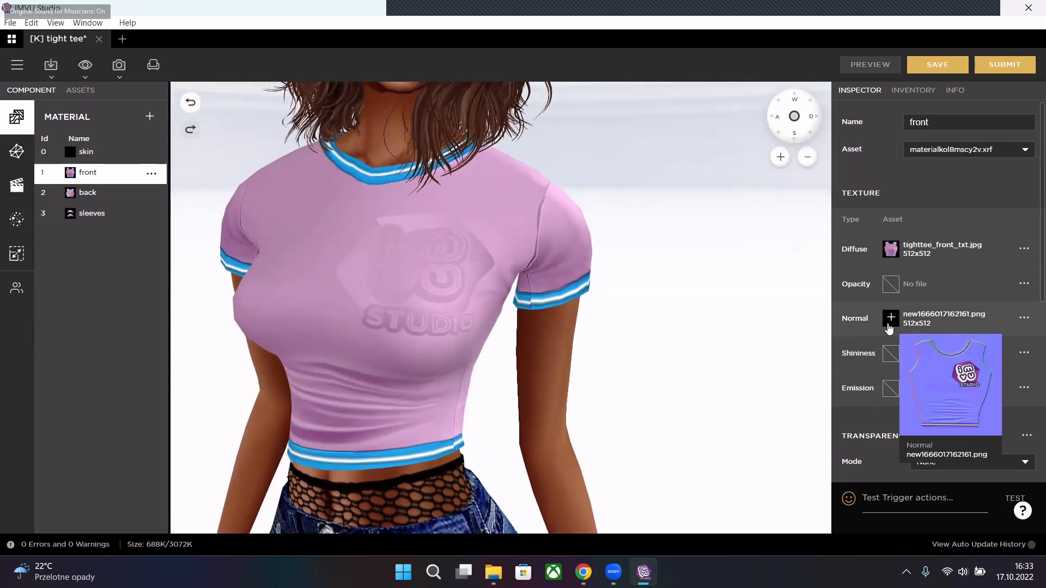
pyautogui.click(889, 327)
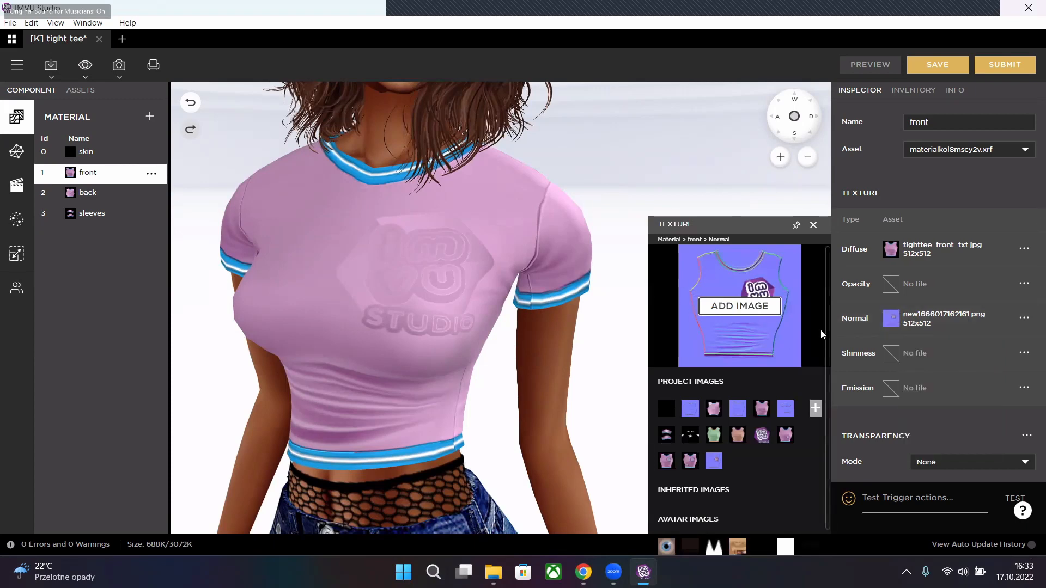
pyautogui.click(688, 412)
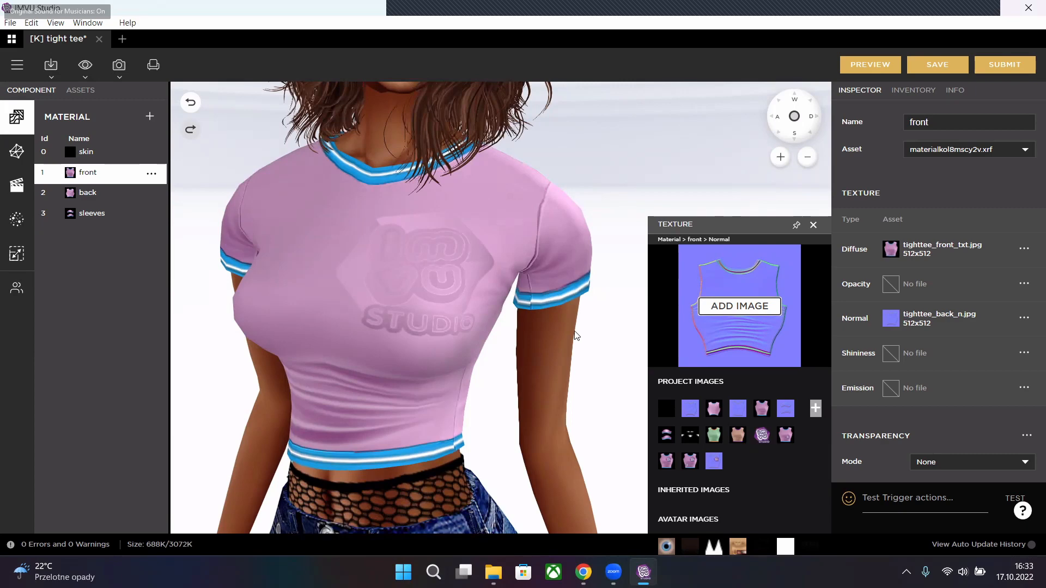
pyautogui.moveTo(578, 353); pyautogui.dragTo(511, 361)
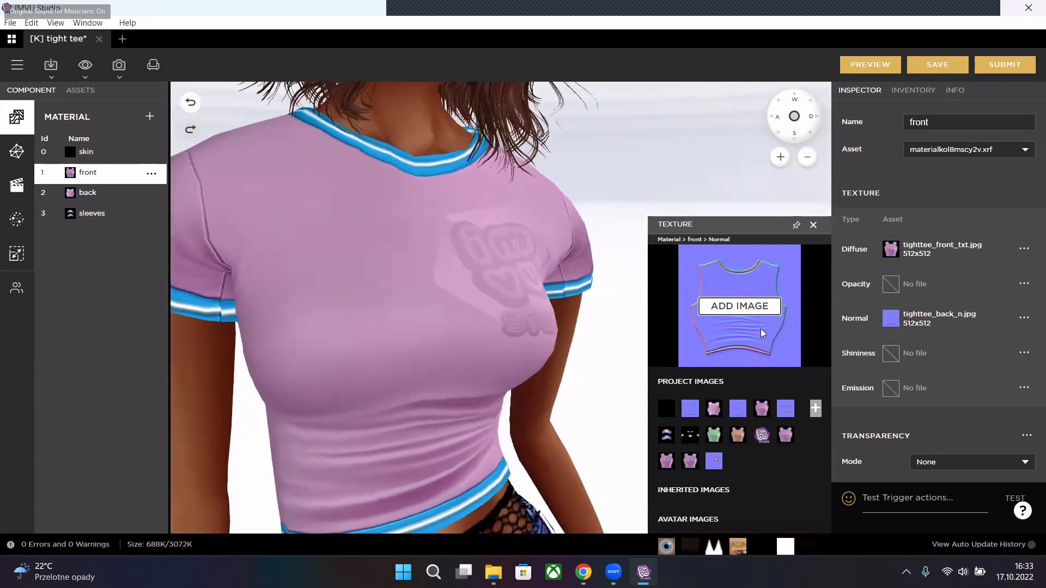
pyautogui.moveTo(578, 334)
pyautogui.mouseDown()
pyautogui.moveTo(603, 313)
pyautogui.moveTo(585, 288)
pyautogui.moveTo(532, 308)
pyautogui.moveTo(432, 303)
pyautogui.moveTo(523, 343)
pyautogui.moveTo(467, 332)
pyautogui.moveTo(506, 341)
pyautogui.moveTo(521, 414)
pyautogui.moveTo(574, 362)
pyautogui.moveTo(595, 359)
pyautogui.moveTo(416, 322)
pyautogui.moveTo(434, 285)
pyautogui.moveTo(500, 338)
pyautogui.moveTo(610, 347)
pyautogui.moveTo(420, 322)
pyautogui.moveTo(443, 292)
pyautogui.moveTo(521, 295)
pyautogui.moveTo(546, 354)
pyautogui.moveTo(593, 338)
pyautogui.mouseUp()
pyautogui.click(814, 226)
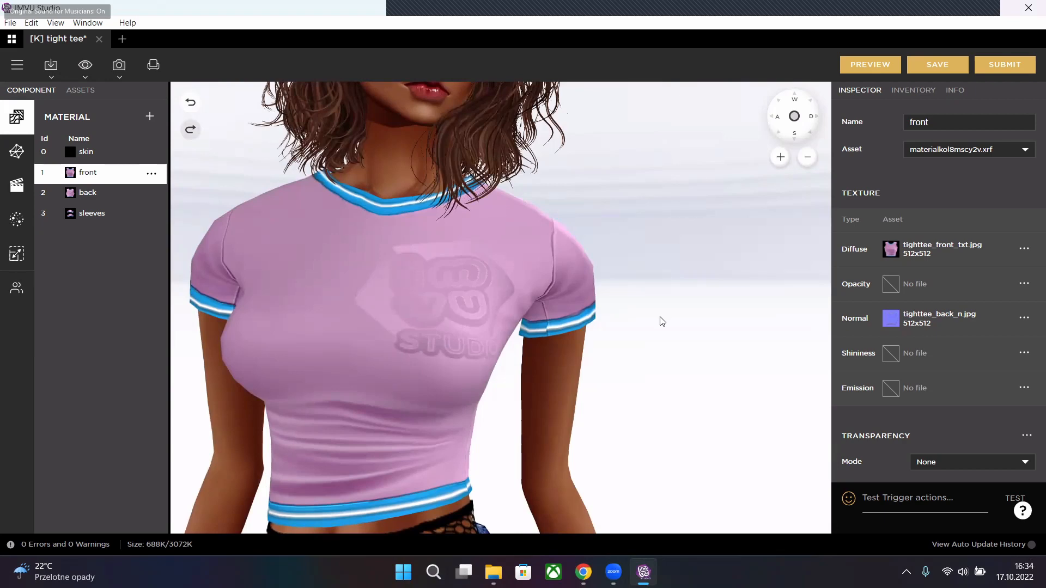
pyautogui.click(1023, 321)
pyautogui.moveTo(893, 319)
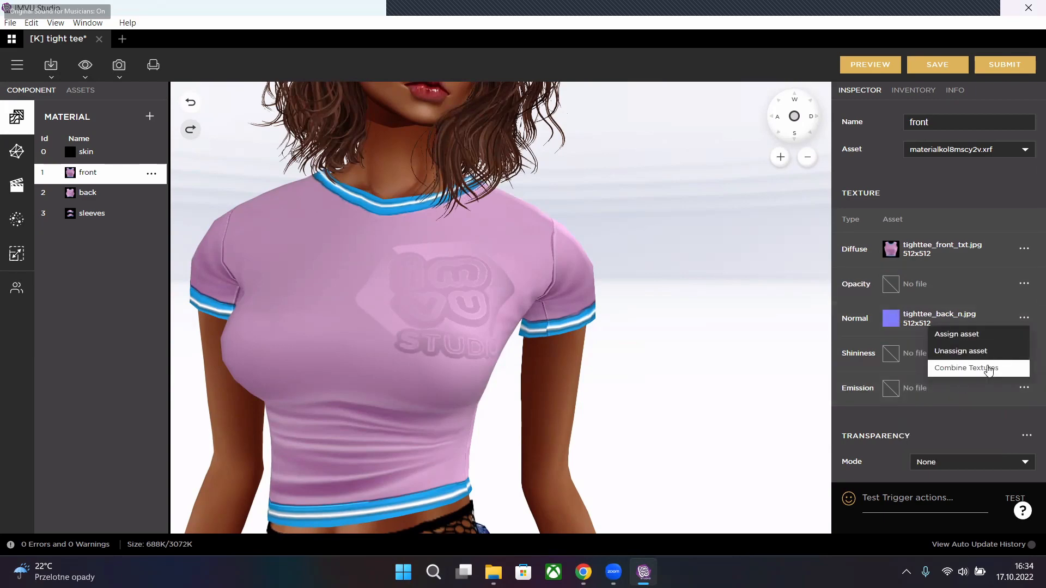
pyautogui.click(738, 369)
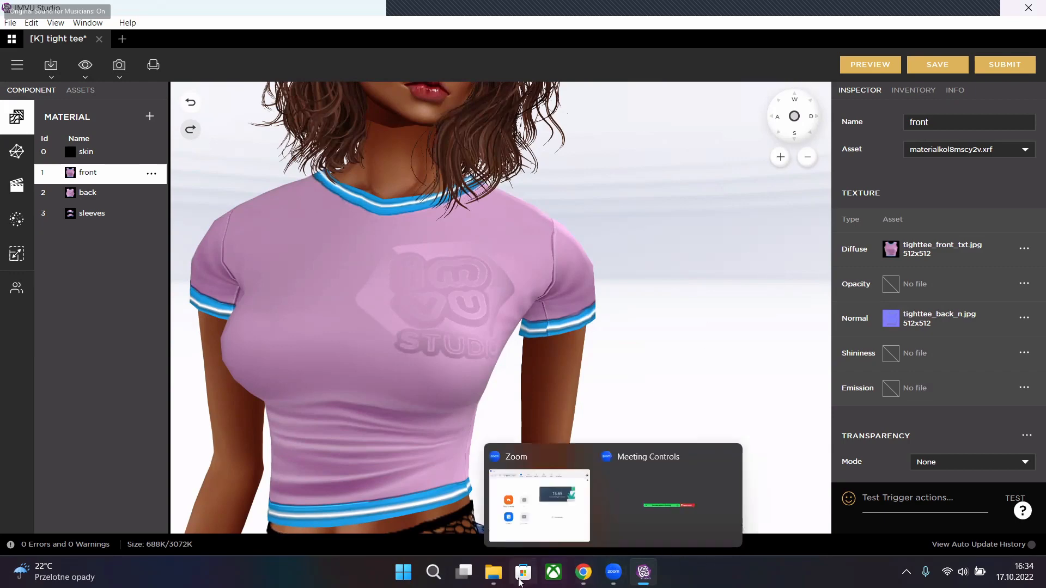
# - Switch to Chrome and open the NormalMap-Online generator in a new tab
pyautogui.click(584, 572)
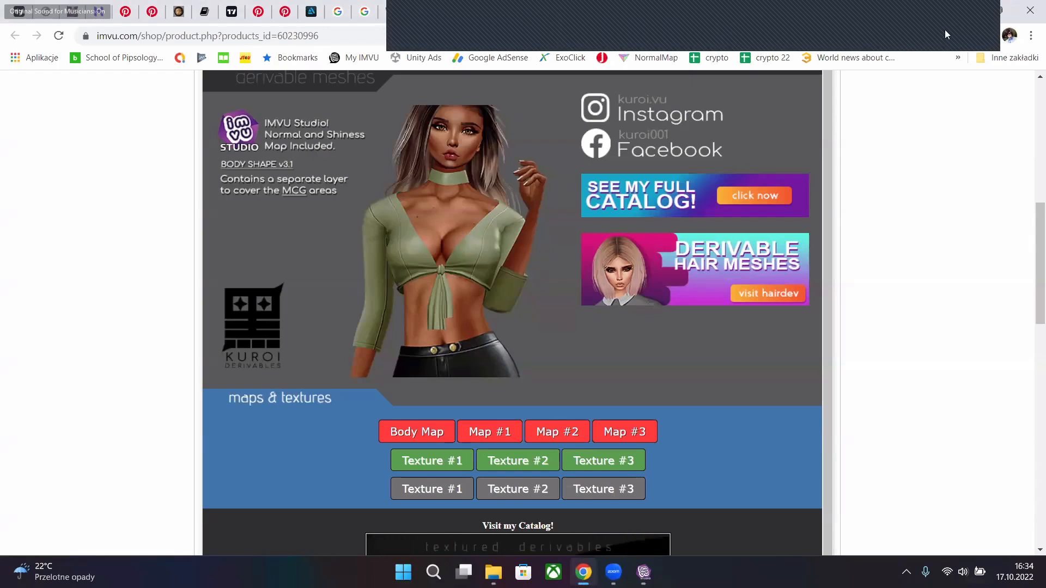
pyautogui.click(950, 31)
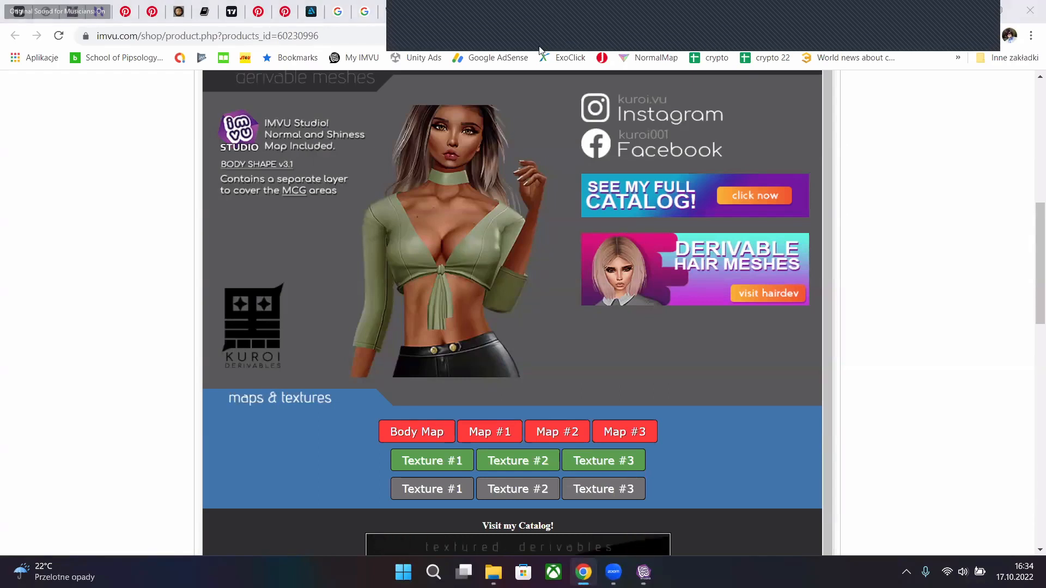
pyautogui.click(729, 12)
pyautogui.click(666, 58)
pyautogui.scroll(-2, 425, 223)
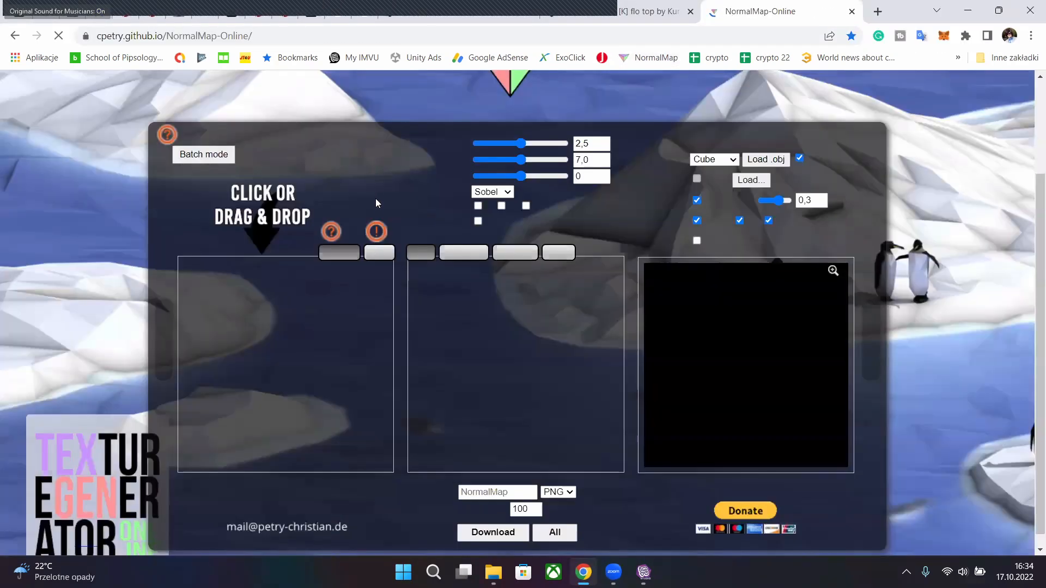
# - Load the st logo image from the CIR 15 folder inside IMVU CIR Live as the generator's source picture
pyautogui.click(270, 309)
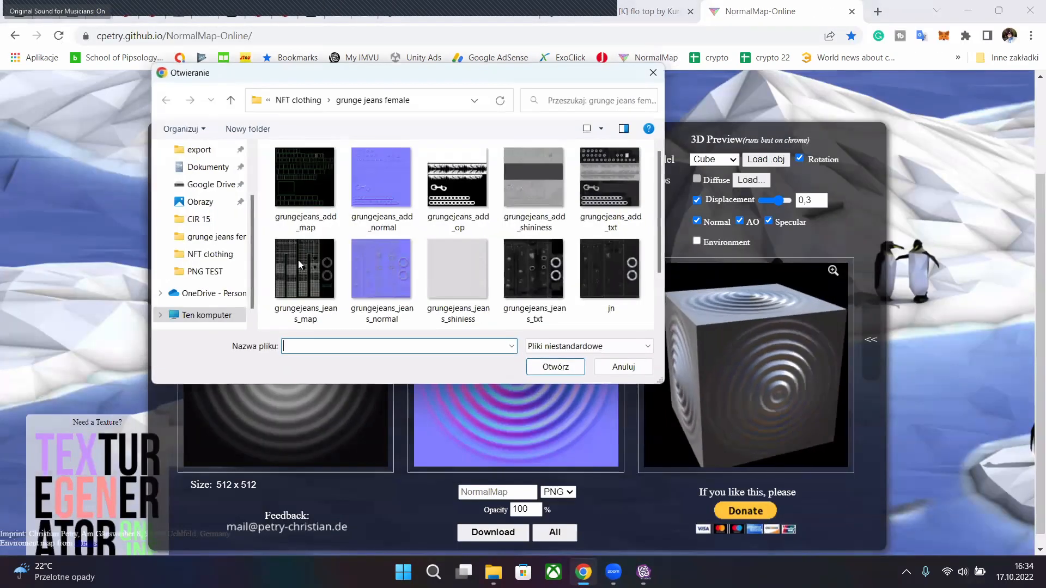
pyautogui.scroll(3, 207, 229)
pyautogui.click(201, 189)
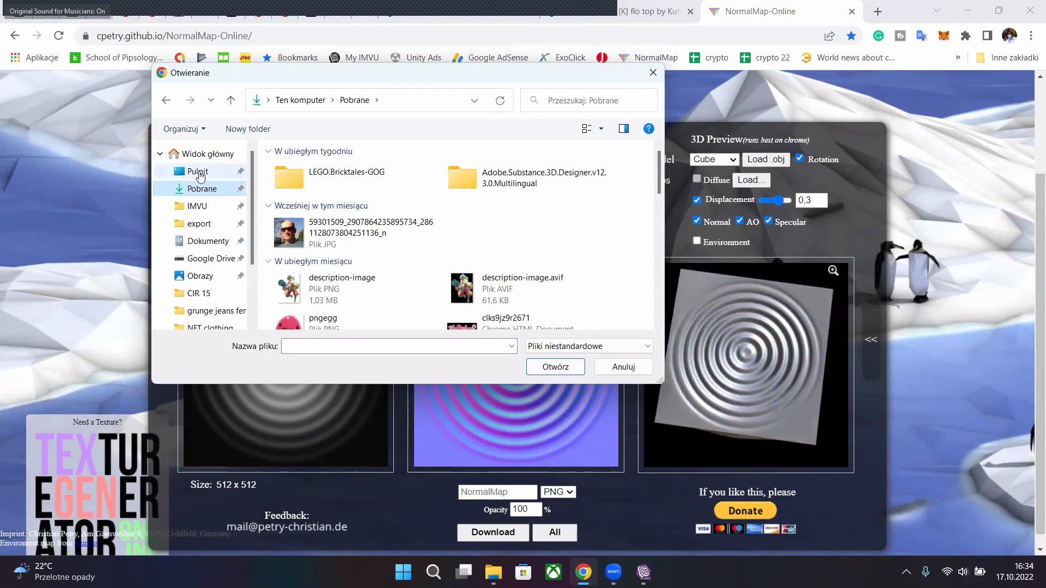
pyautogui.click(199, 172)
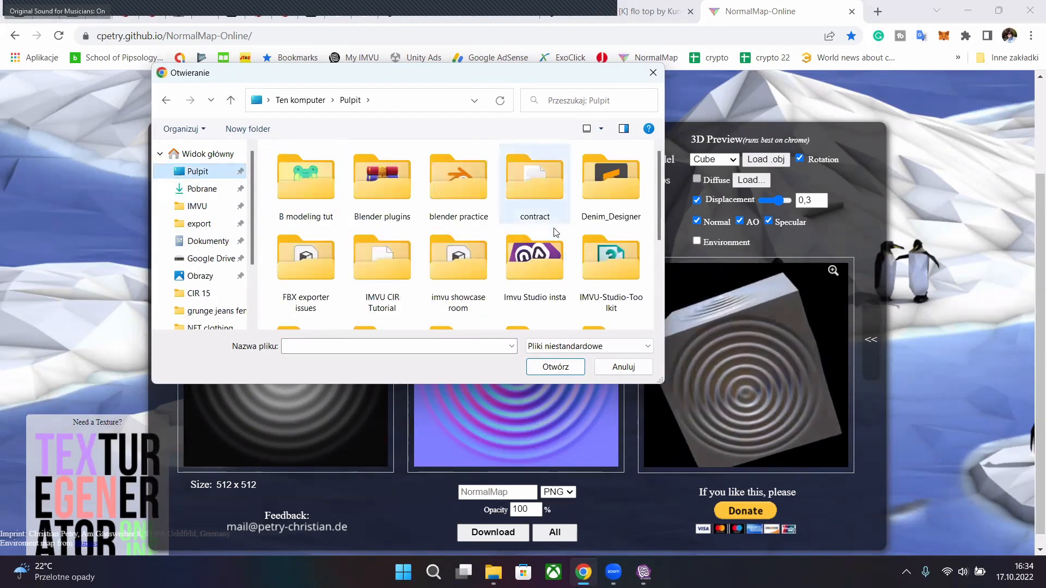
pyautogui.click(534, 257)
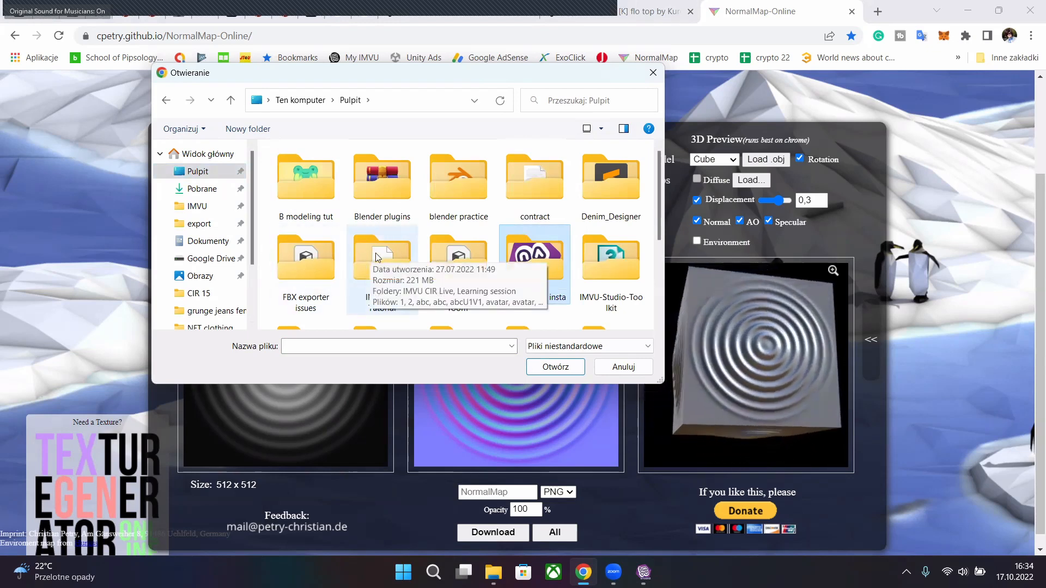
pyautogui.doubleClick(400, 258)
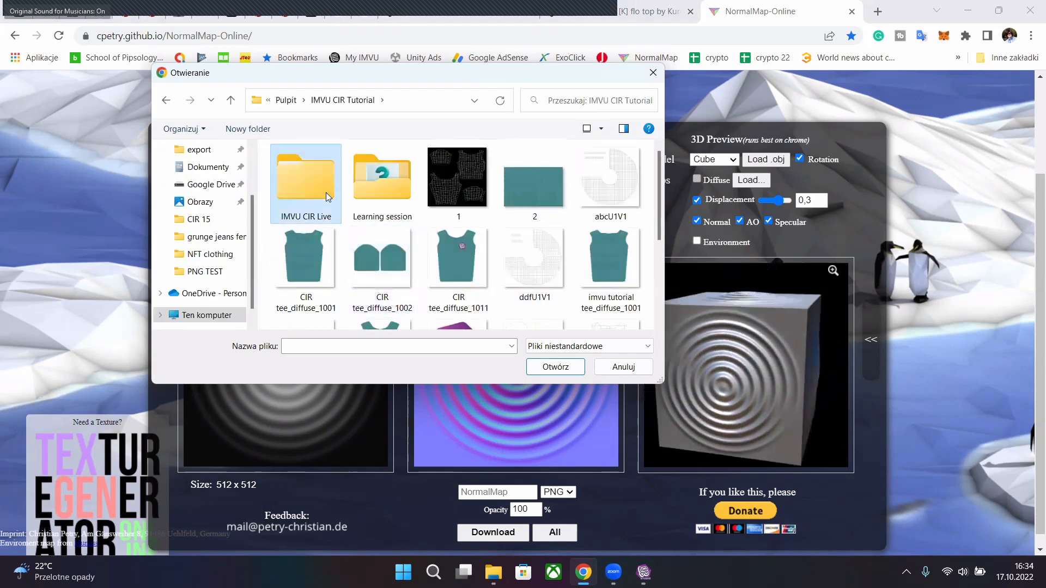
pyautogui.doubleClick(326, 192)
pyautogui.doubleClick(323, 235)
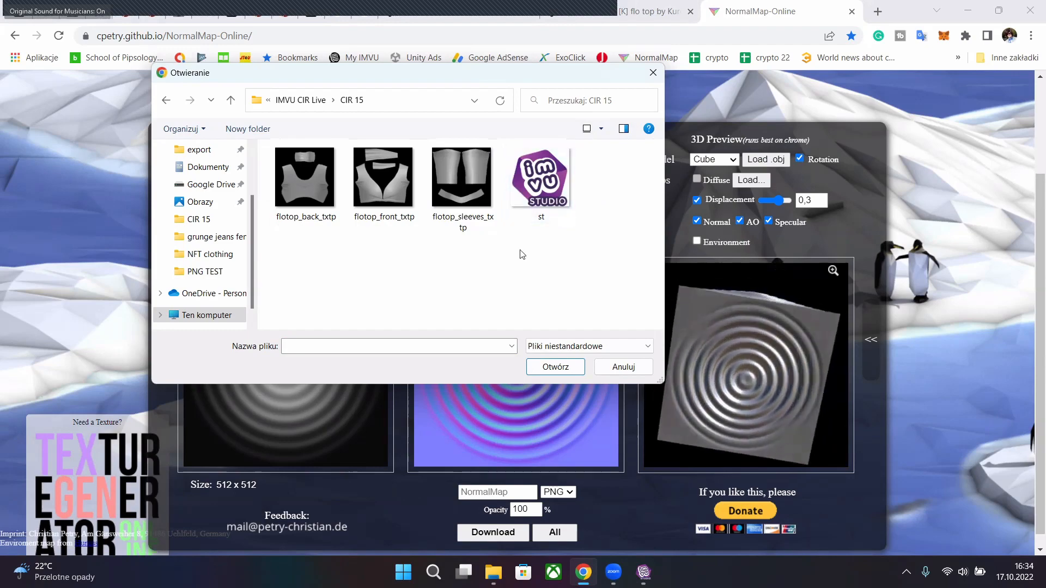
pyautogui.doubleClick(526, 202)
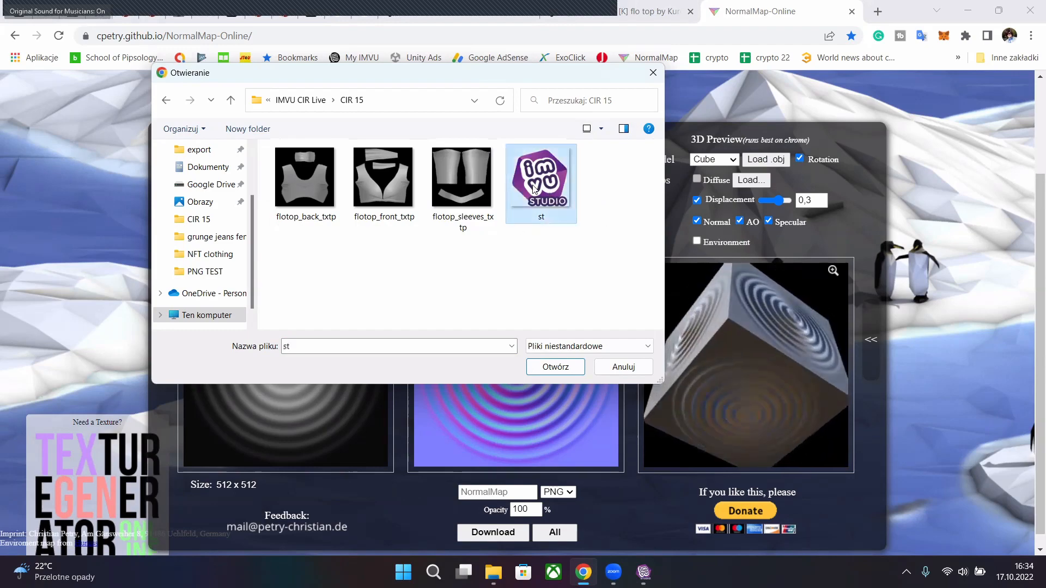
# - Check the logo's specular version, return to the normal map and download it as NormalMap PNG into the CIR 15 folder
pyautogui.scroll(2, 579, 170)
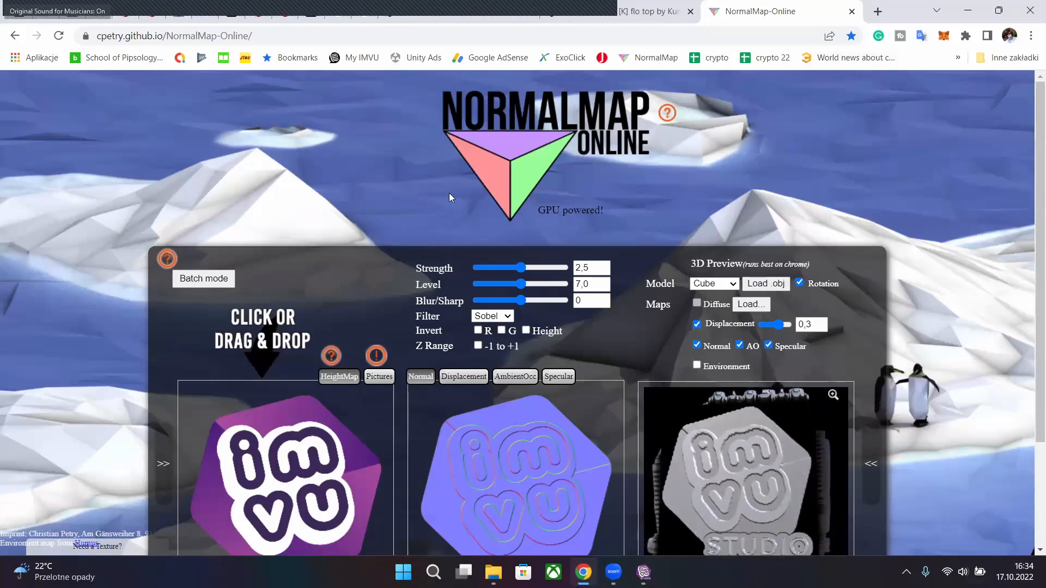
pyautogui.scroll(-2, 549, 205)
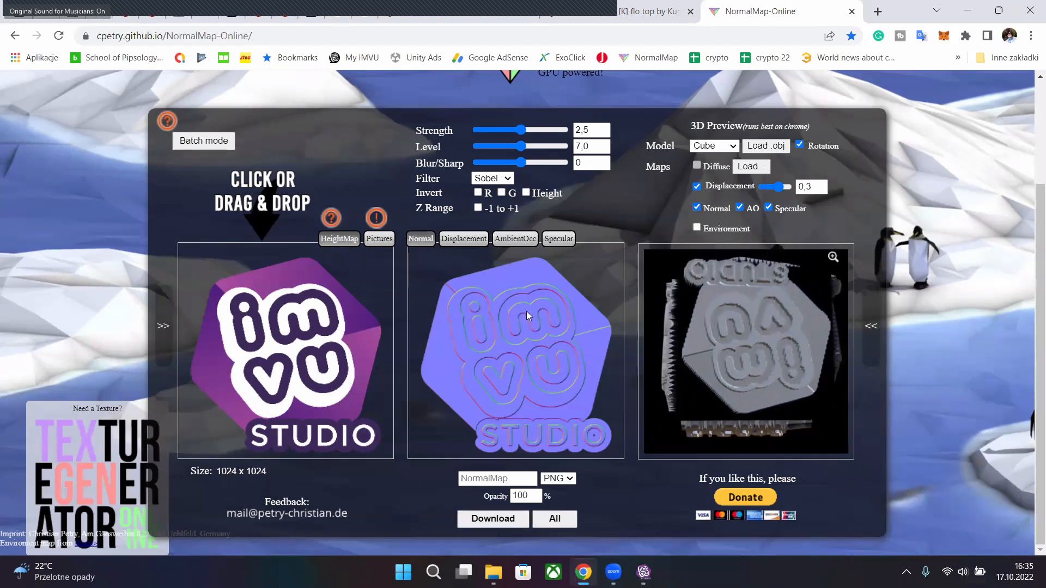
pyautogui.click(561, 241)
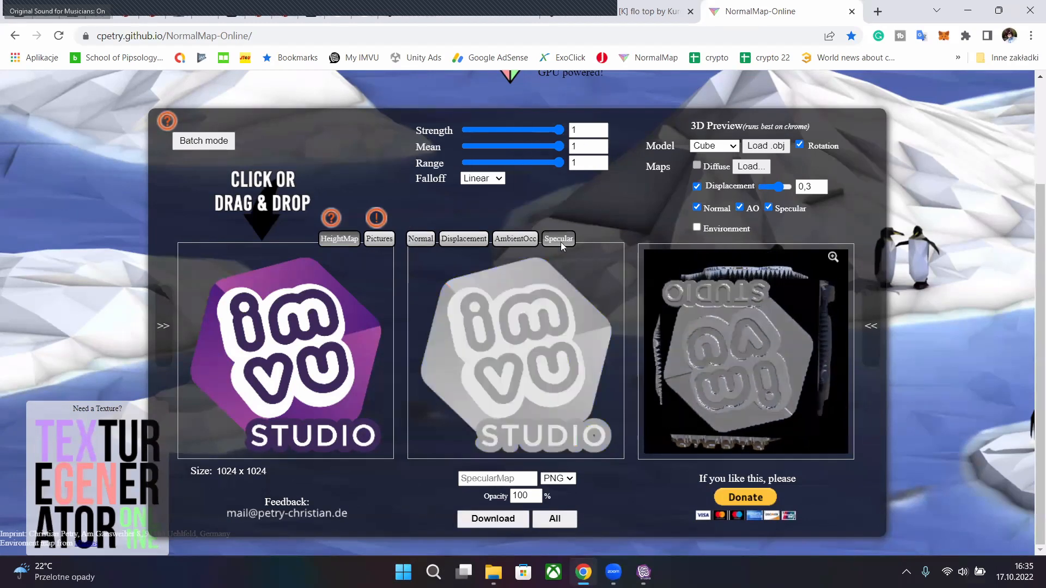
pyautogui.click(420, 239)
pyautogui.click(480, 518)
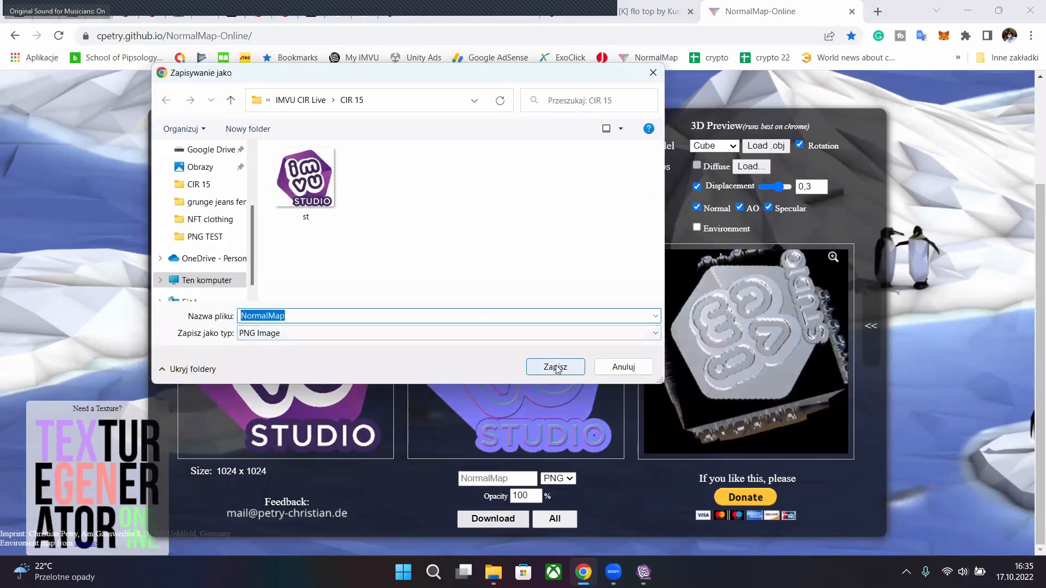
pyautogui.click(554, 364)
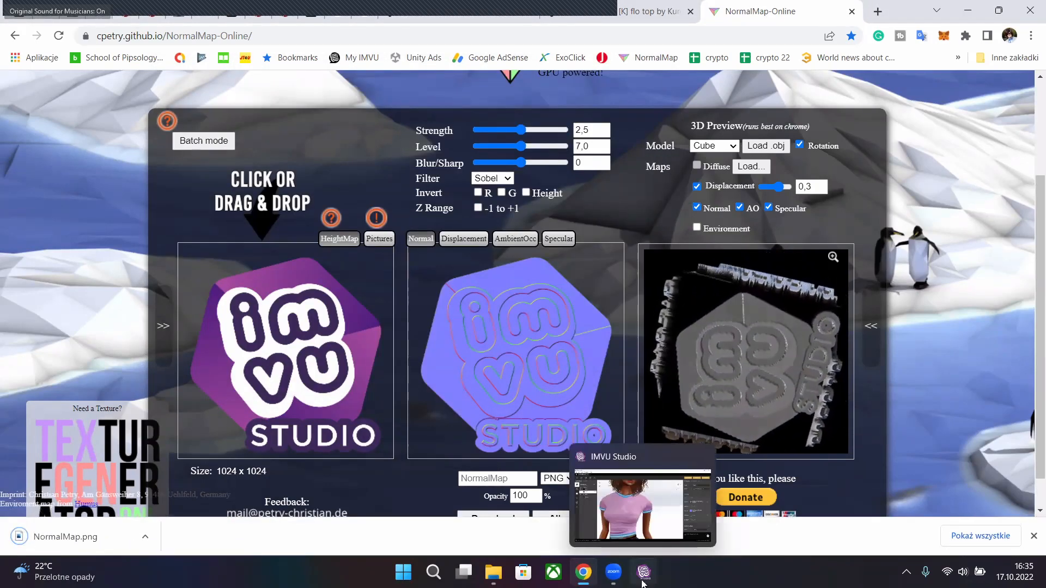
# - Switch back to IMVU Studio, check the front material's normal texture and preview the shirt with tighttee_back_n.jpg
pyautogui.click(645, 575)
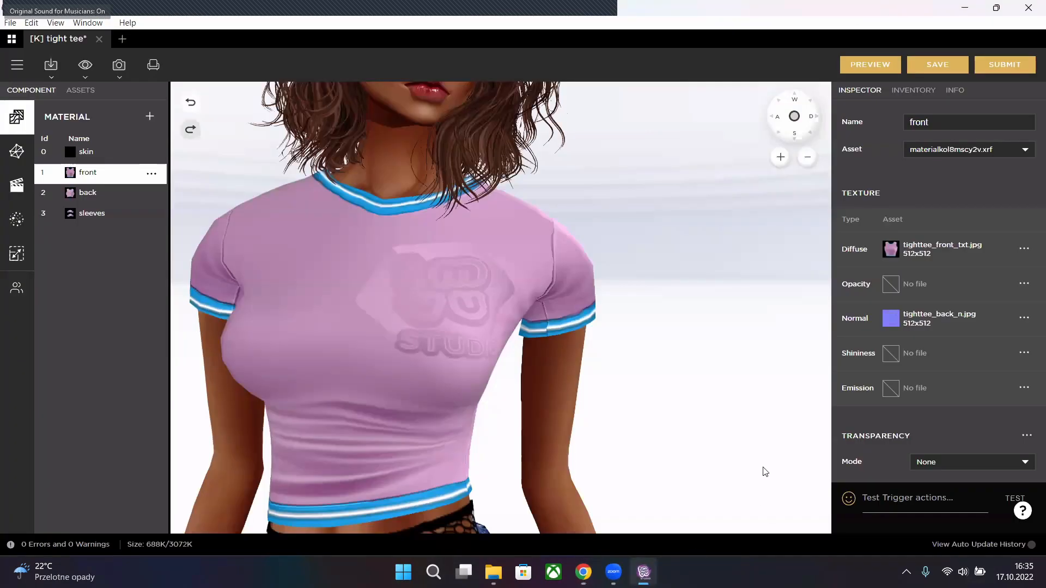
pyautogui.click(892, 320)
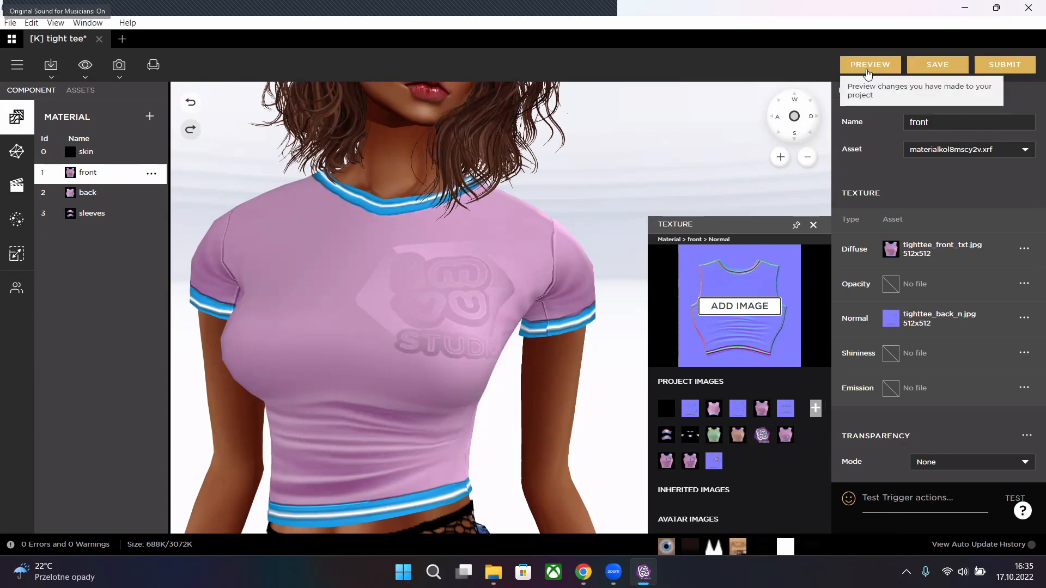
pyautogui.click(870, 65)
pyautogui.click(813, 225)
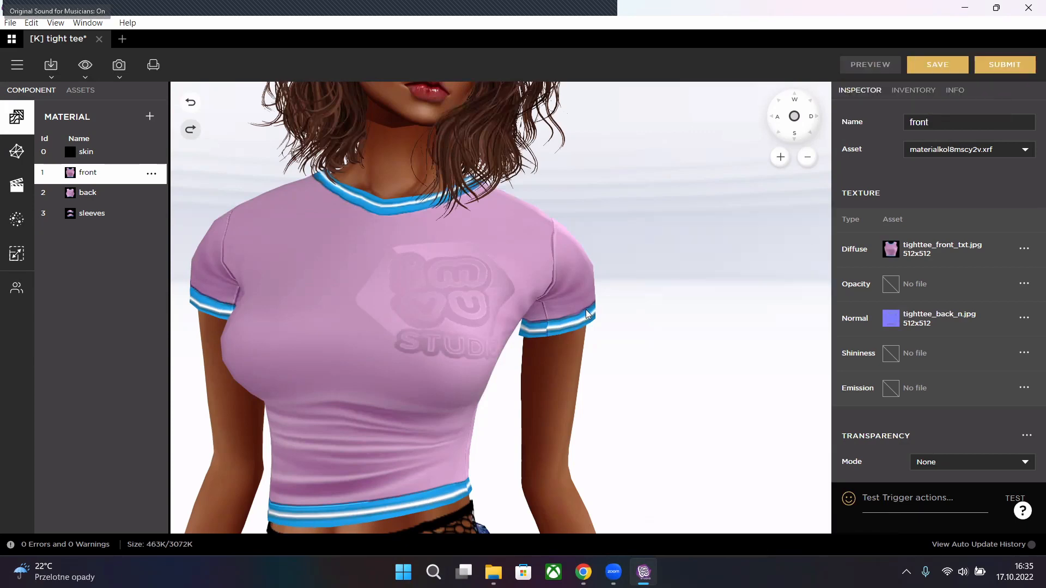
# - Start combining textures on the front material's normal map and import NormalMap.png from the CIR 15 folder
pyautogui.click(1024, 319)
pyautogui.click(967, 368)
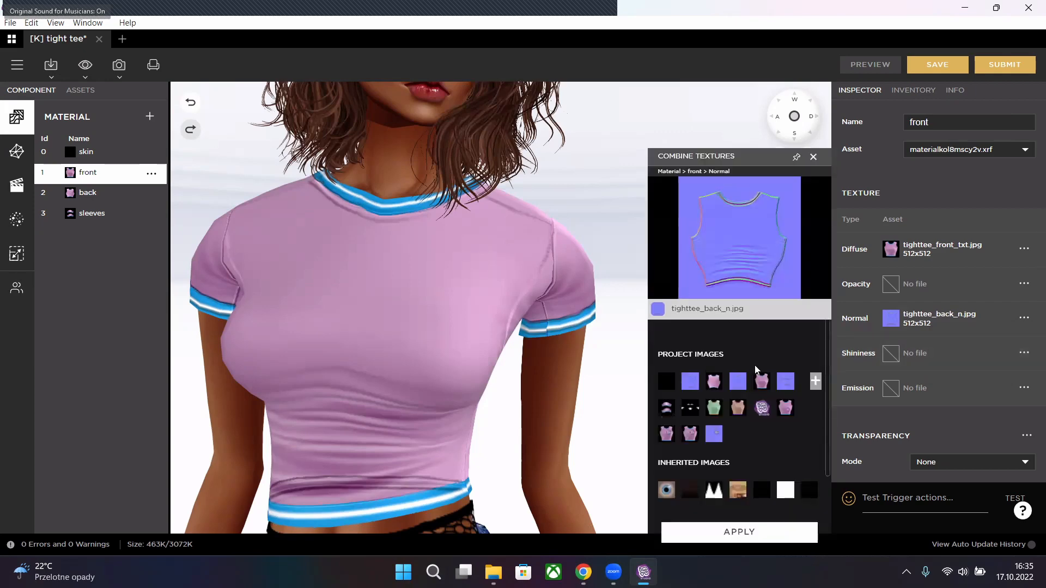
pyautogui.click(816, 381)
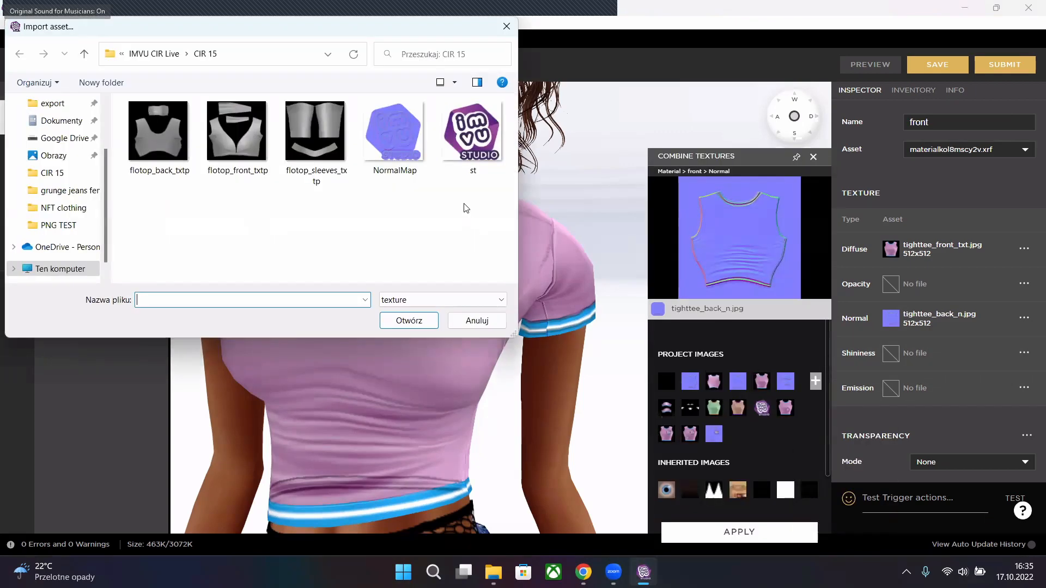
pyautogui.doubleClick(394, 131)
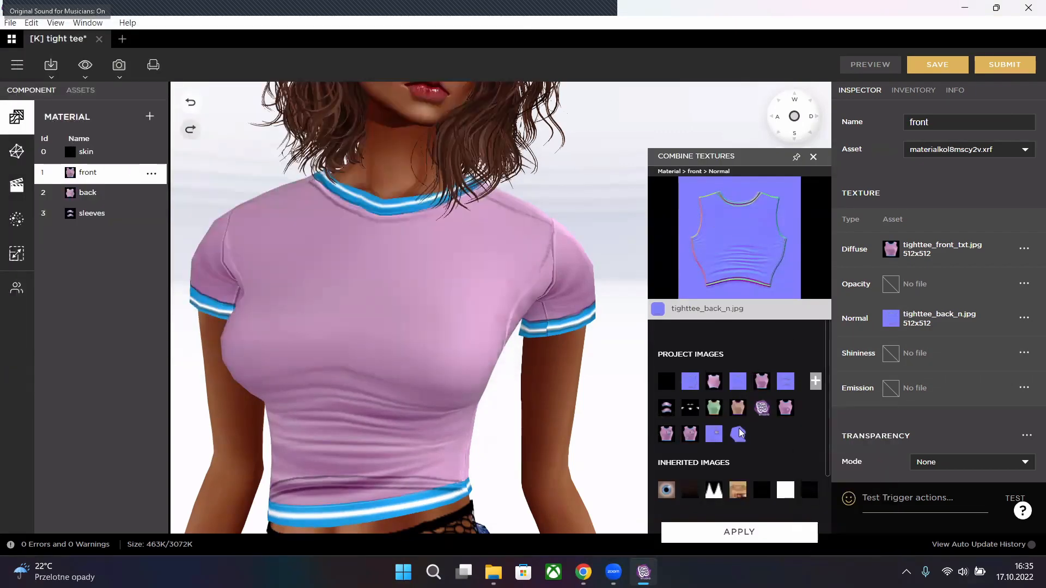
# - Layer NormalMap.png on the upper middle of the shirt's normal map, apply the combination and preview the embossed logo
pyautogui.click(739, 434)
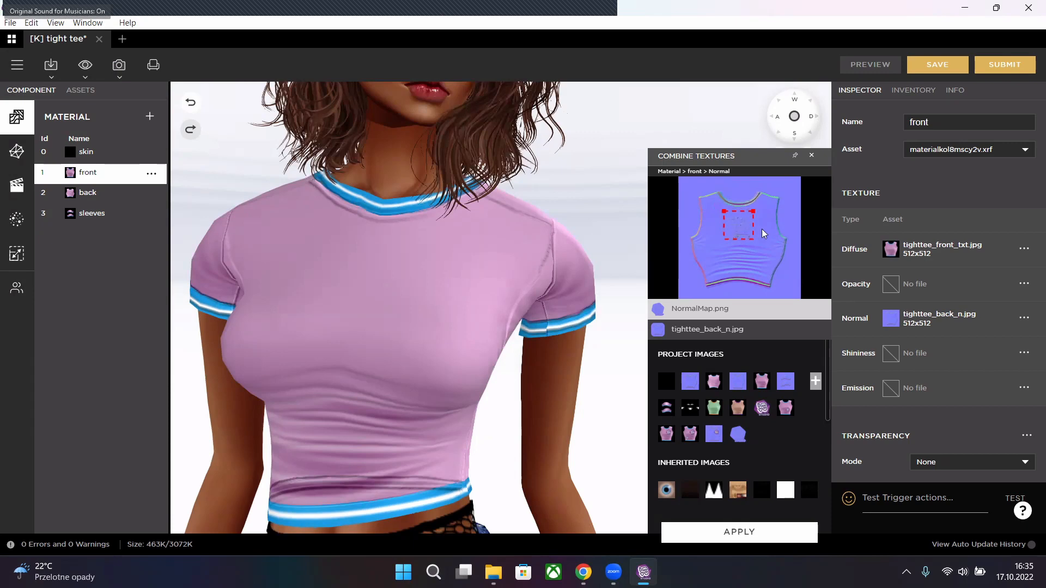
pyautogui.click(772, 533)
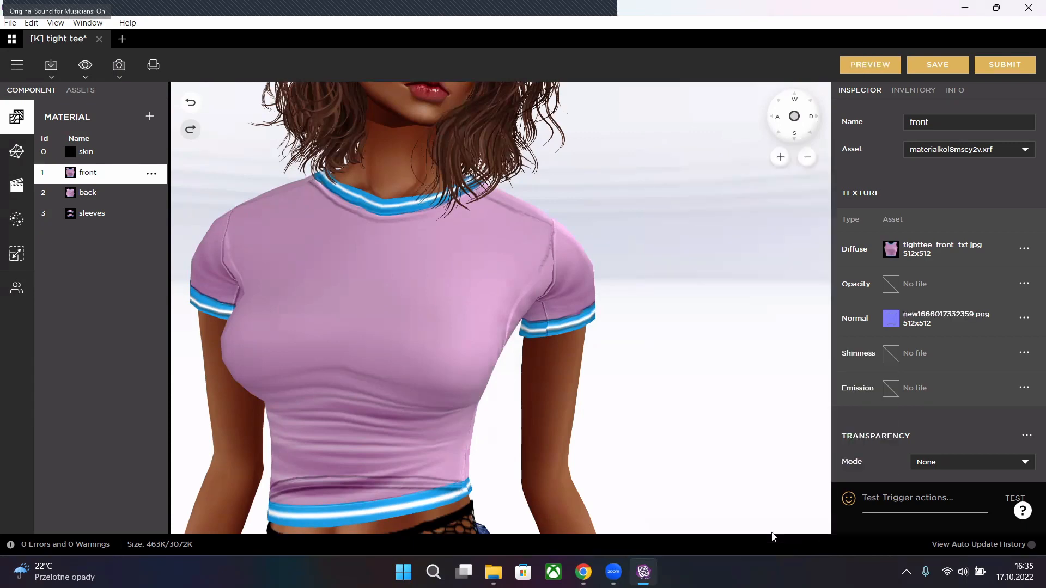
pyautogui.click(870, 65)
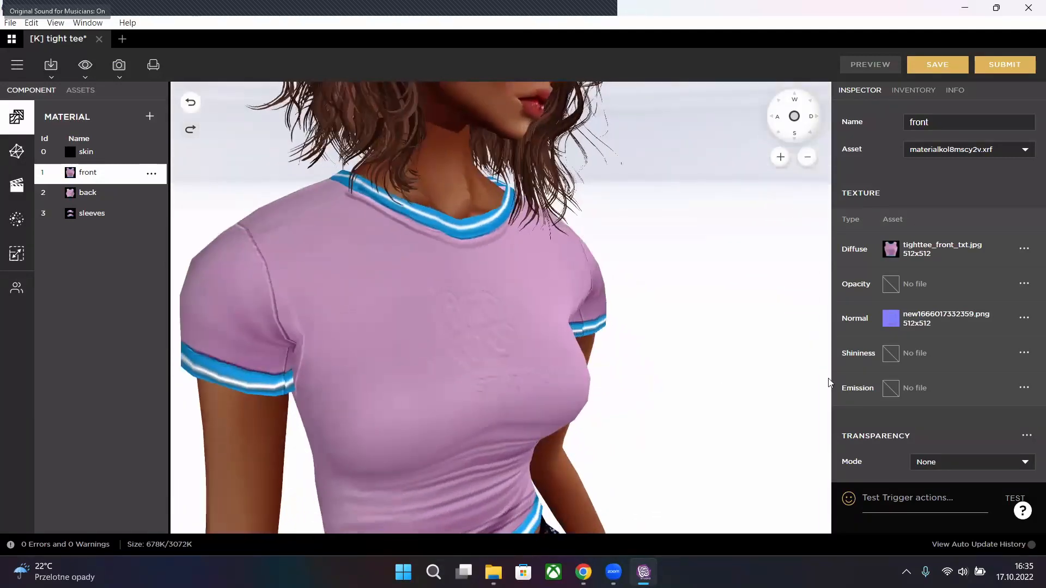
pyautogui.moveTo(895, 331)
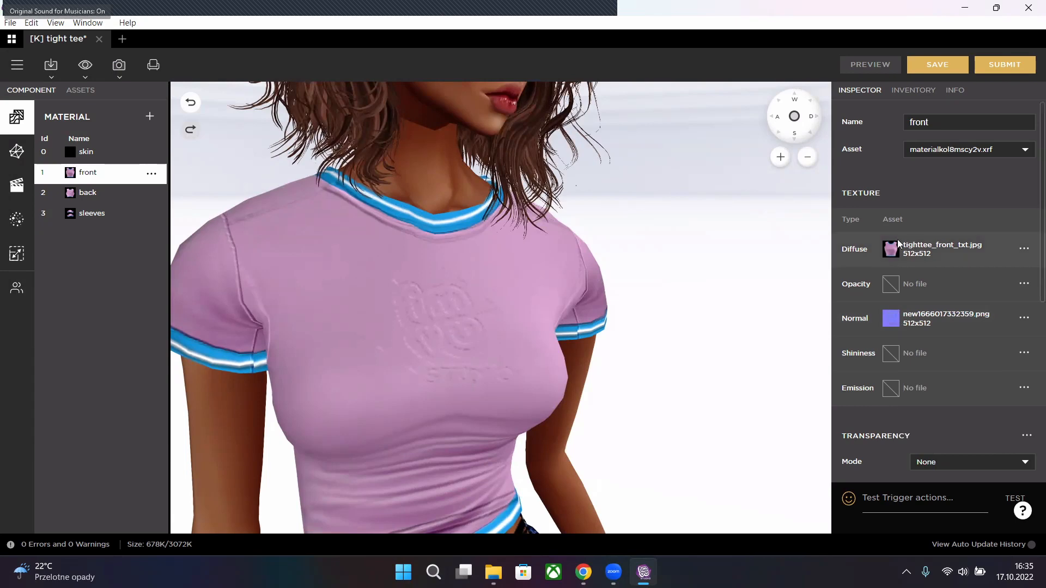
pyautogui.moveTo(896, 255)
# - Create a new project derived from the [K] grunge top in the women's tops catalogue
pyautogui.click(122, 39)
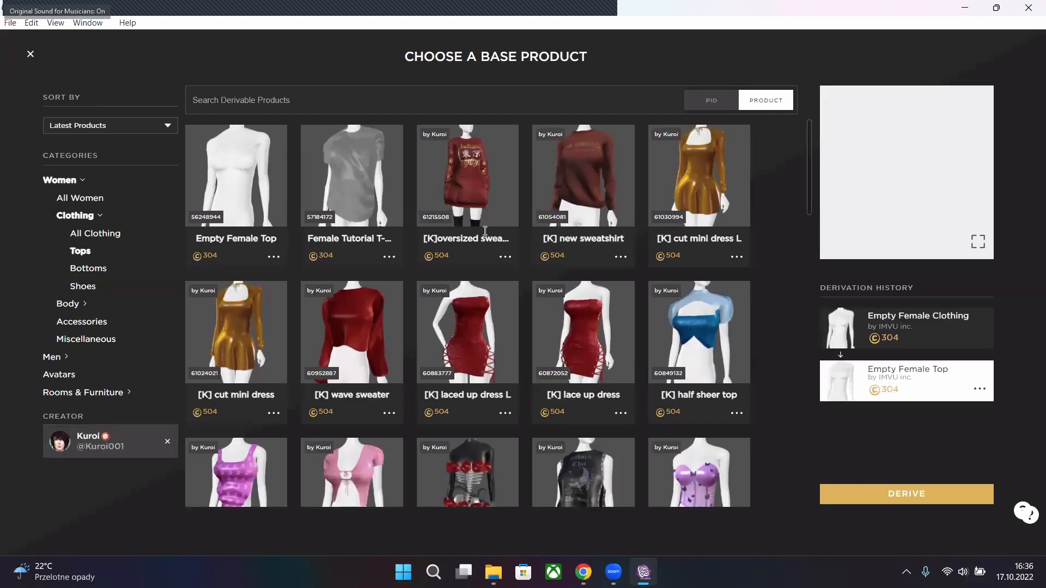
pyautogui.scroll(-6, 485, 231)
pyautogui.scroll(5, 582, 311)
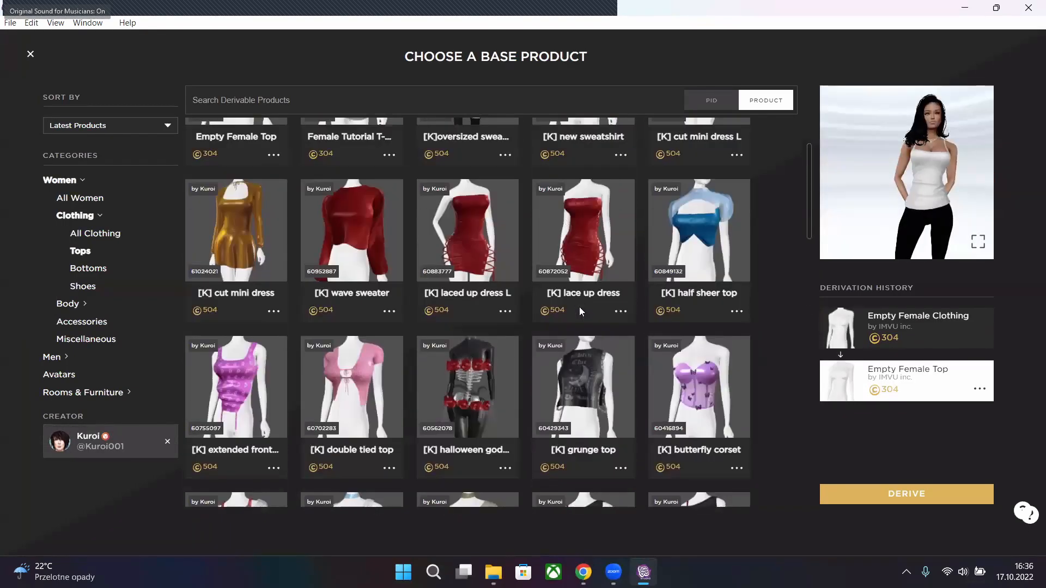
pyautogui.scroll(-2, 579, 305)
pyautogui.click(600, 293)
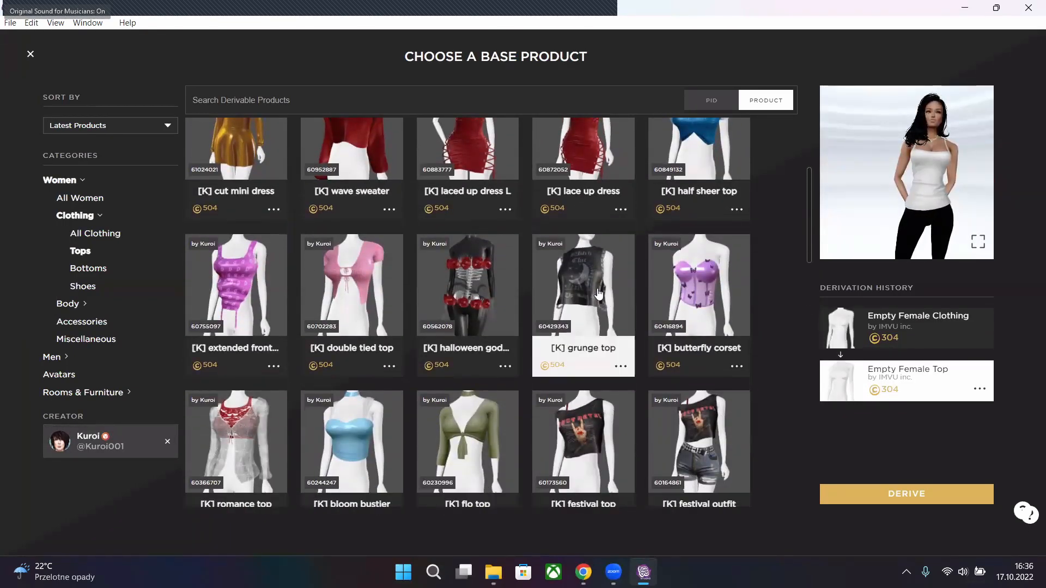
pyautogui.click(904, 493)
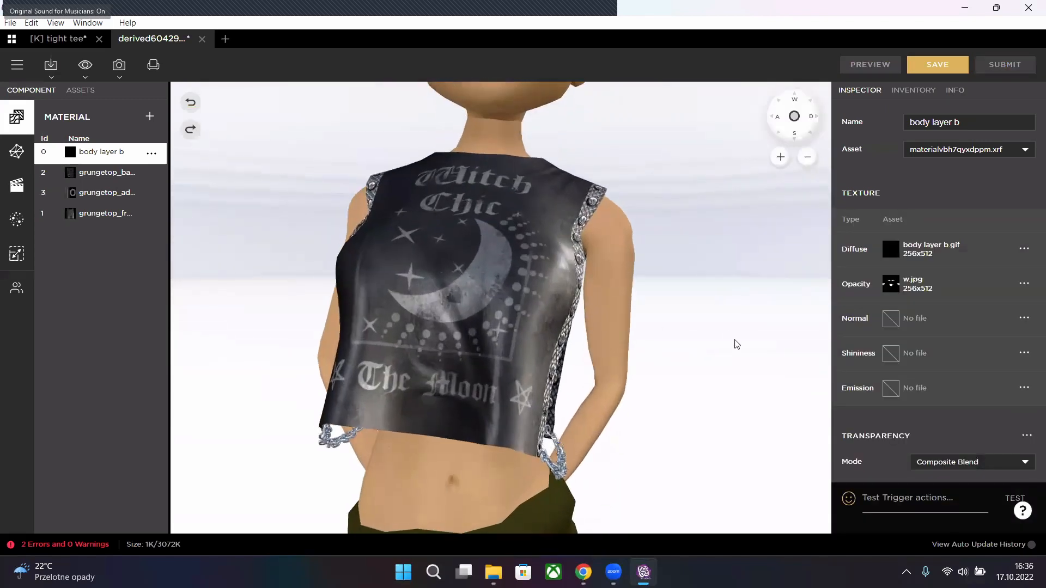
# - Open the grungetop_front_txt material's gfs.png shininess map for combining textures and examine how it affects the top's gloss
pyautogui.click(94, 175)
pyautogui.click(100, 213)
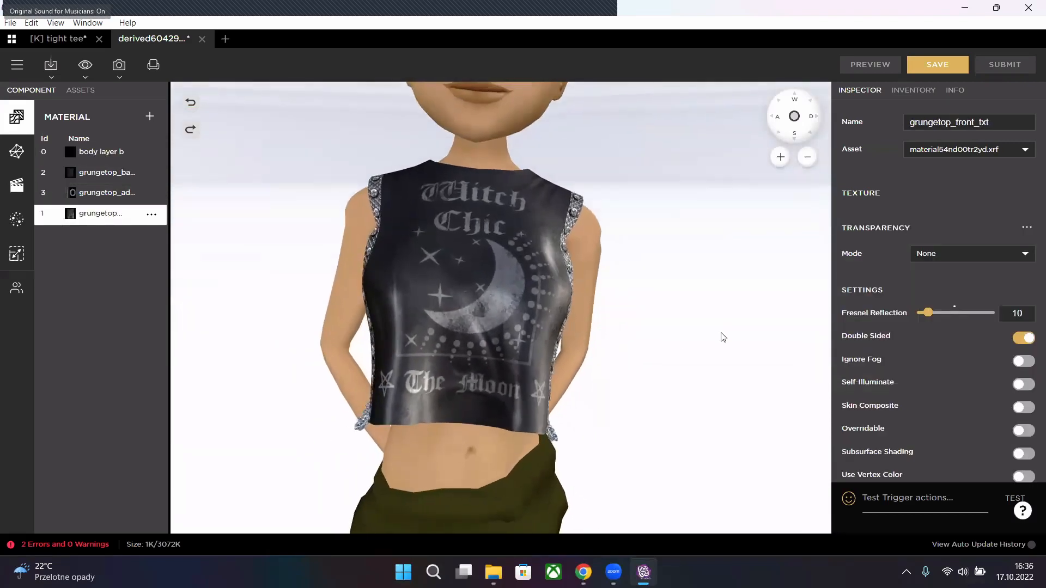
pyautogui.click(937, 193)
pyautogui.click(1024, 353)
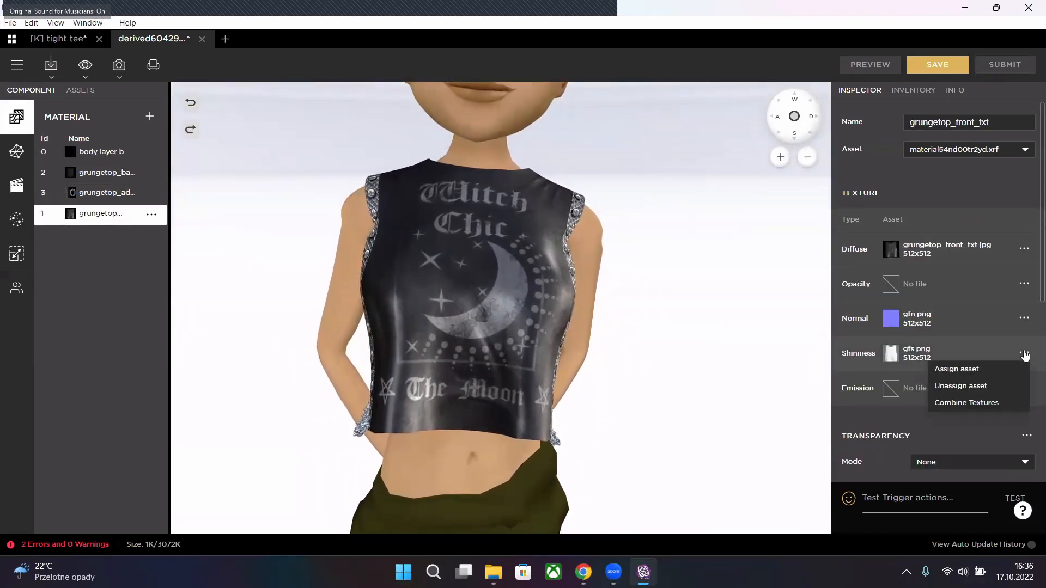
pyautogui.click(982, 407)
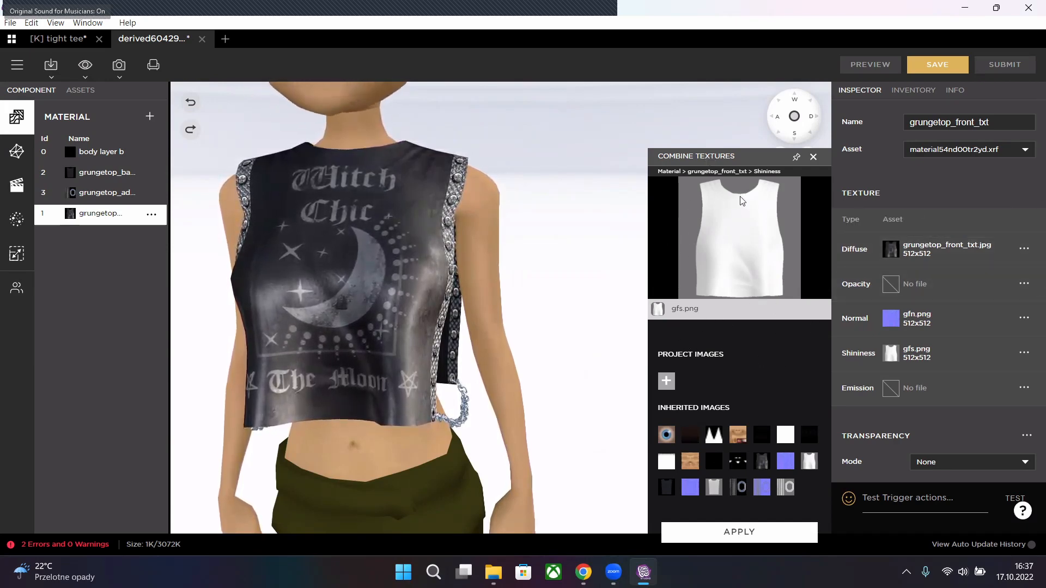
pyautogui.moveTo(887, 359)
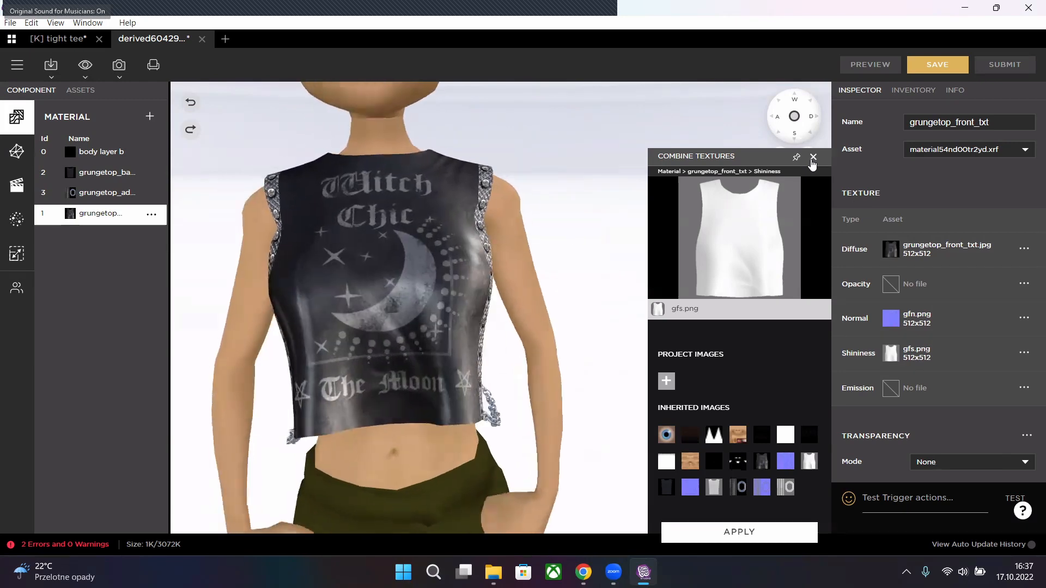
# - Close the texture combining, switch to NormalMap-Online in Chrome and download the logo's specular map as SpecularMap PNG into the CIR 15 folder
pyautogui.click(813, 159)
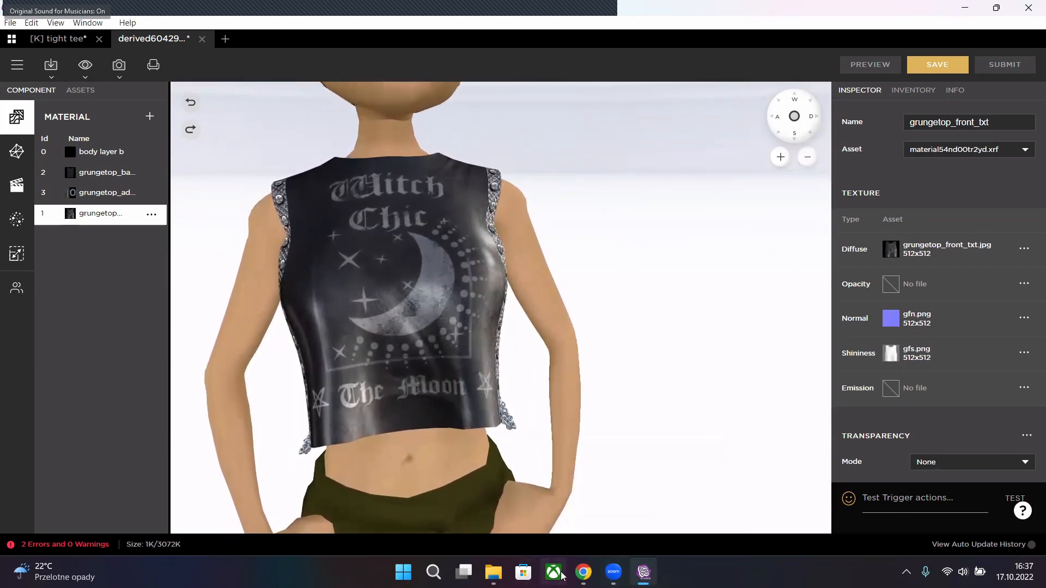
pyautogui.click(582, 572)
pyautogui.click(558, 239)
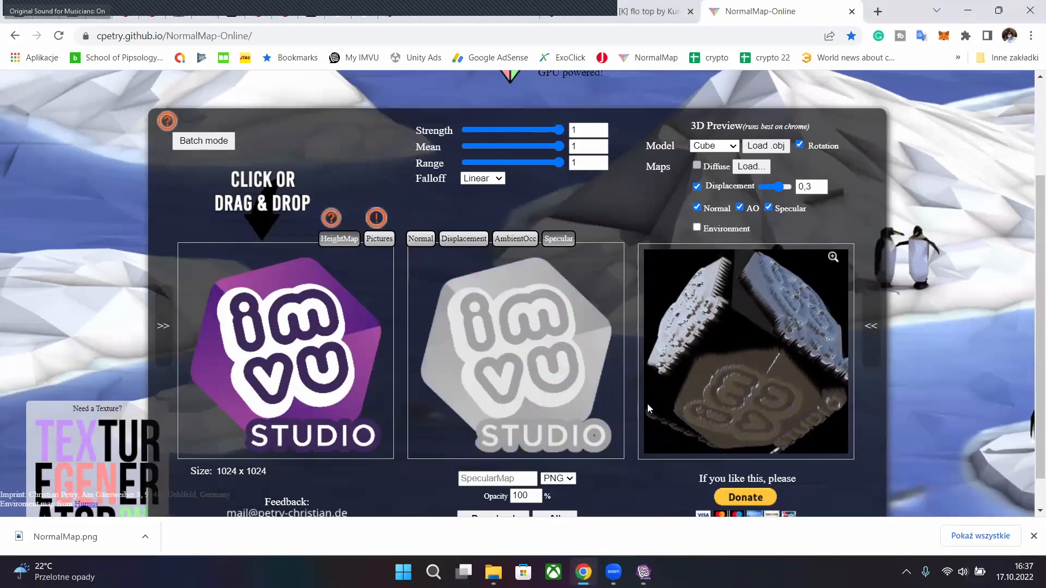
pyautogui.scroll(-1, 672, 503)
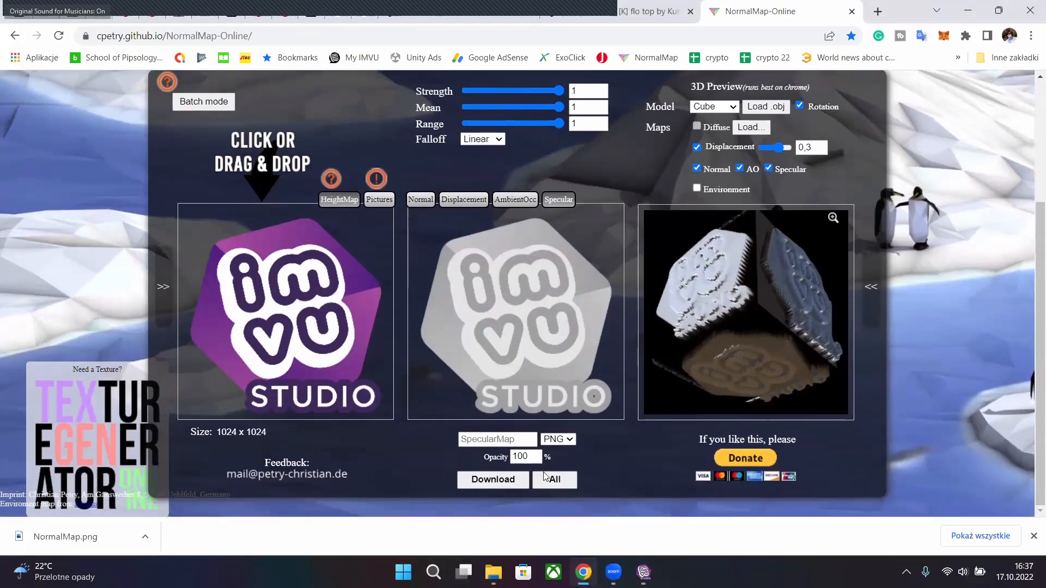
pyautogui.click(495, 480)
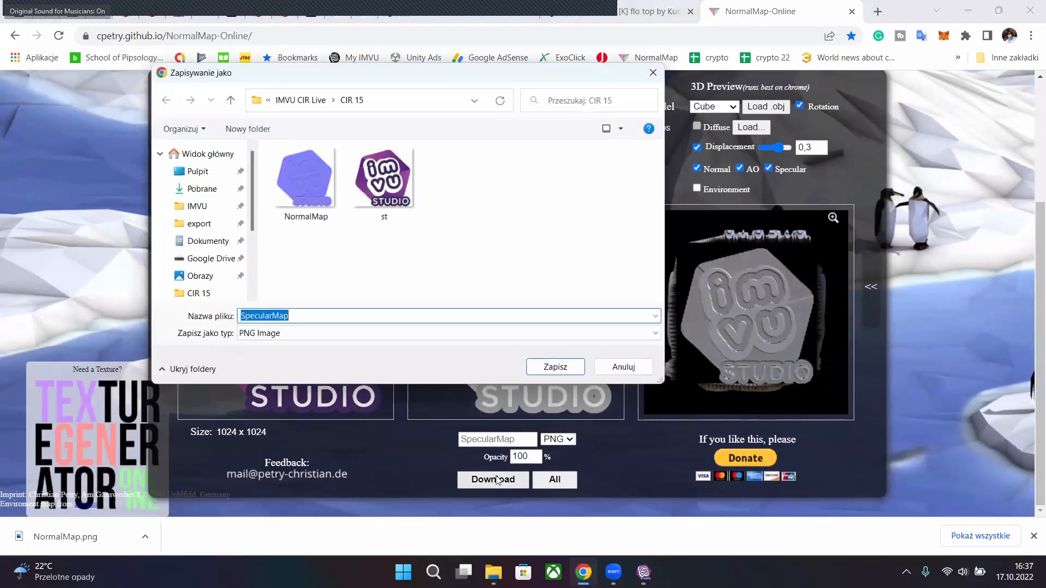
pyautogui.click(611, 363)
# - Switch back to IMVU Studio, start combining textures on the front material's shininess map and import SpecularMap.png from the CIR 15 folder
pyautogui.click(645, 569)
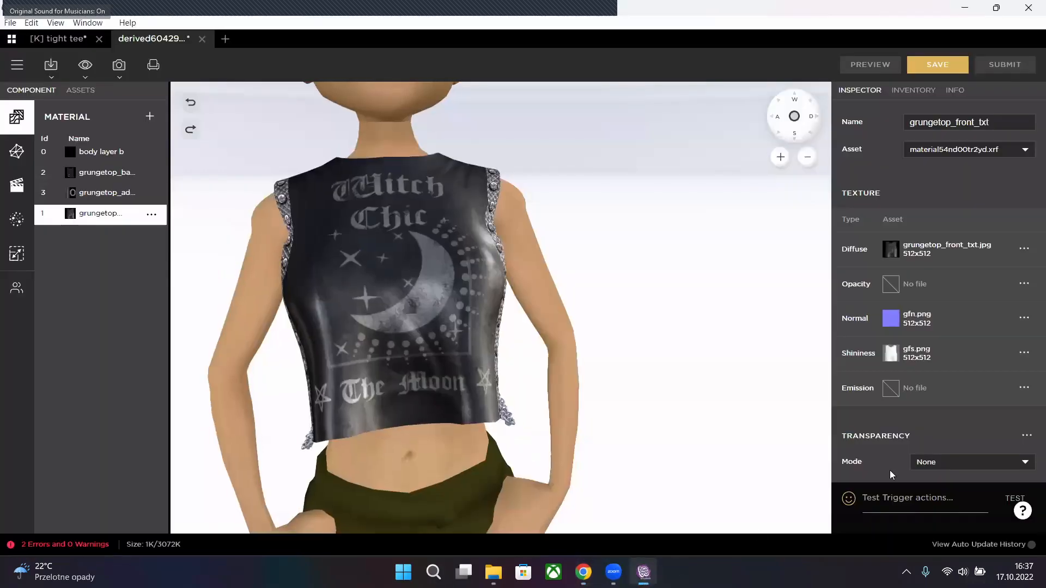
pyautogui.click(1024, 352)
pyautogui.click(987, 403)
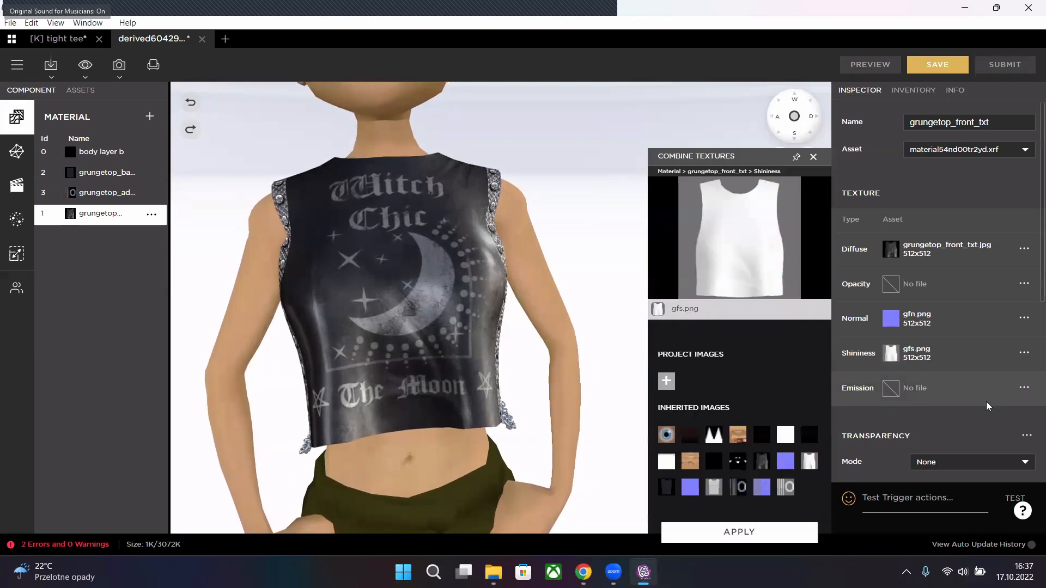
pyautogui.click(731, 322)
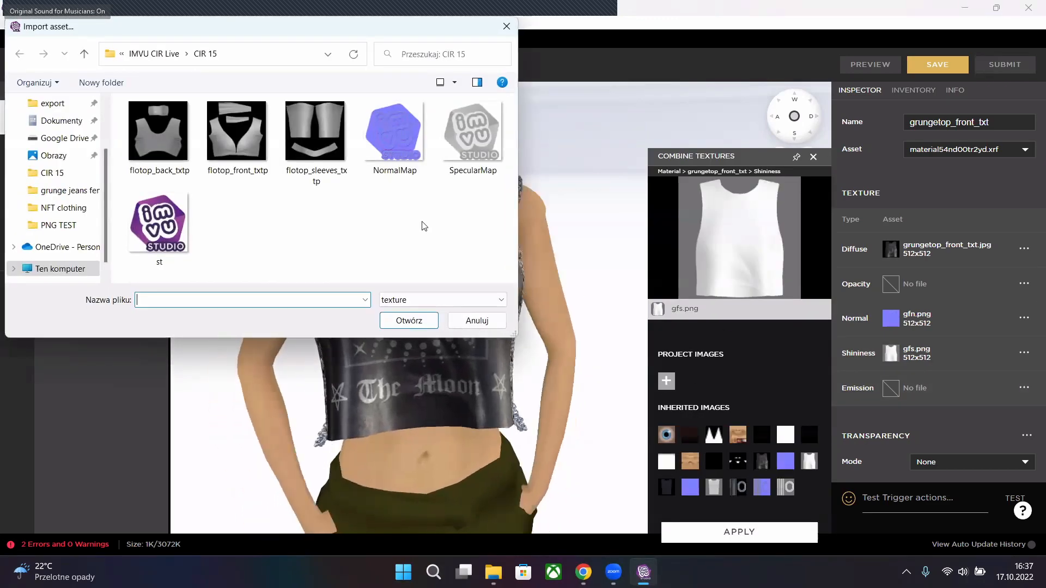
pyautogui.doubleClick(448, 150)
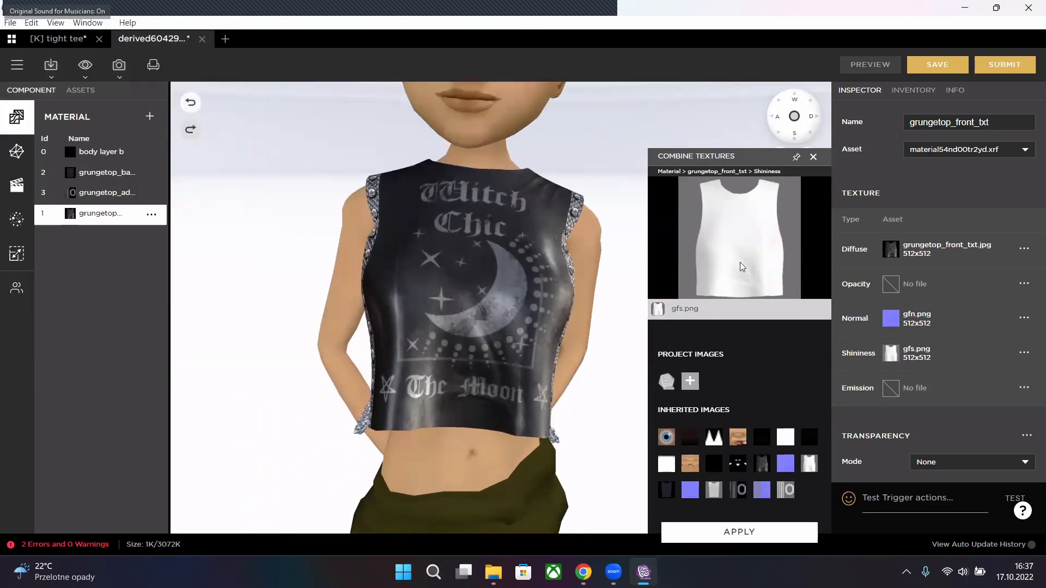
# - Layer SpecularMap.png, scaled down, on the upper middle of the grunge top's shininess map and apply the combination
pyautogui.click(665, 382)
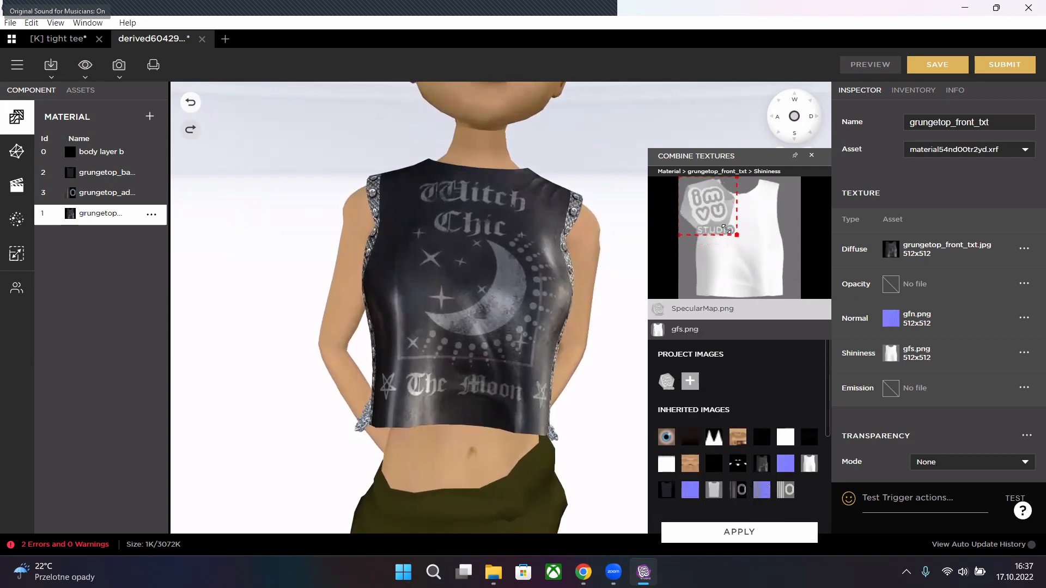
pyautogui.moveTo(709, 210); pyautogui.dragTo(749, 239)
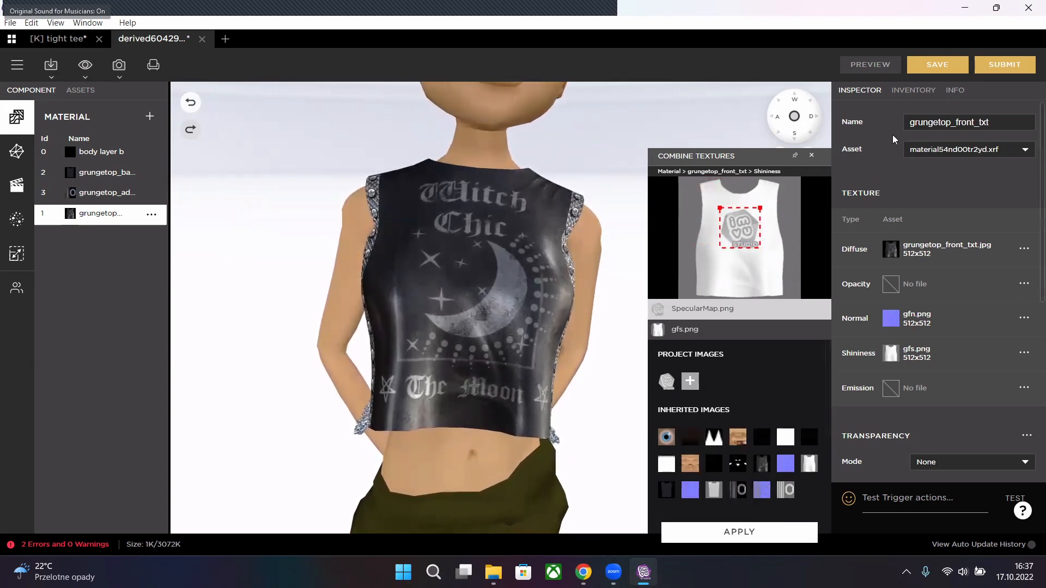
pyautogui.click(739, 532)
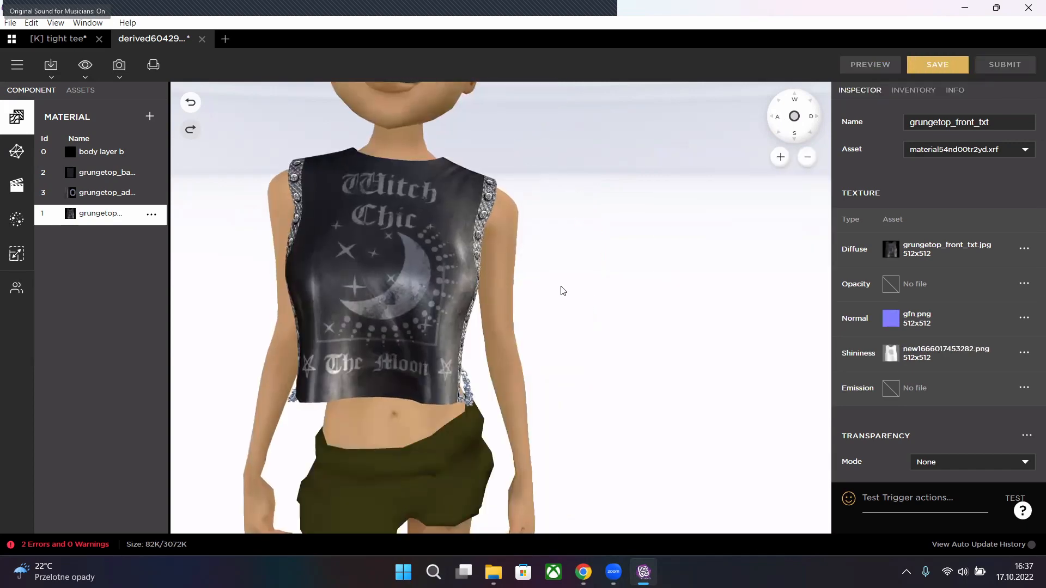
# - Examine from the front, the side and close up how the combined shininess map affects the gloss on the top's chest
pyautogui.moveTo(561, 289); pyautogui.dragTo(545, 358, button='right')
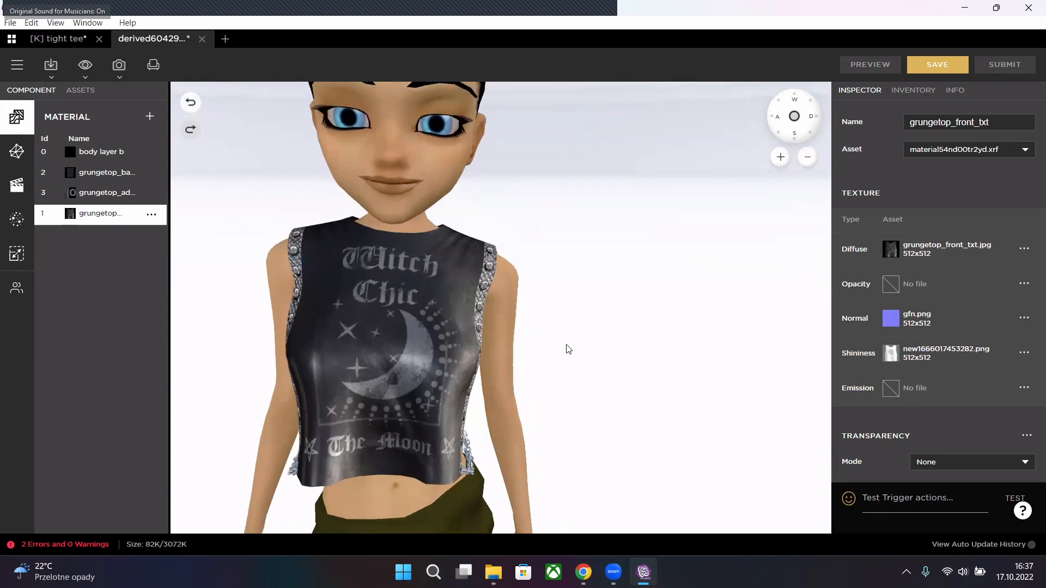
pyautogui.moveTo(568, 349); pyautogui.dragTo(651, 402)
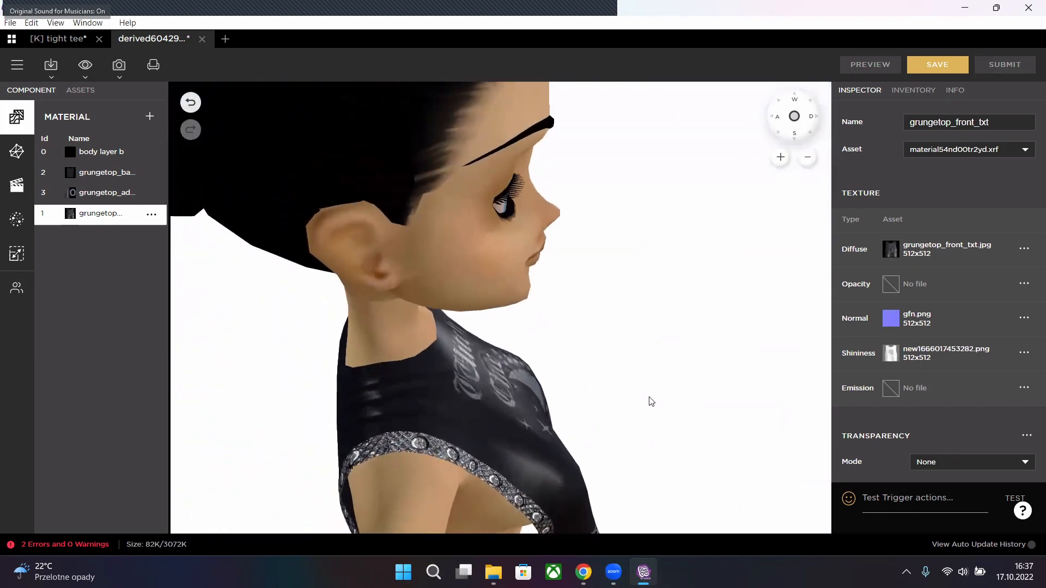
pyautogui.scroll(5, 582, 409)
pyautogui.moveTo(612, 432); pyautogui.dragTo(596, 374, button='right')
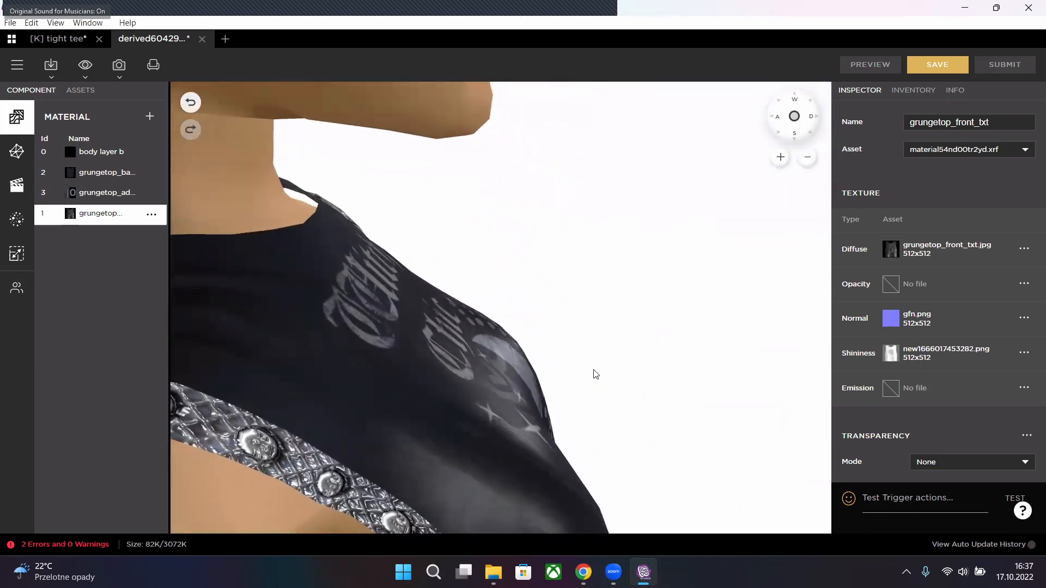
pyautogui.moveTo(596, 374); pyautogui.dragTo(507, 372)
pyautogui.scroll(-10, 516, 373)
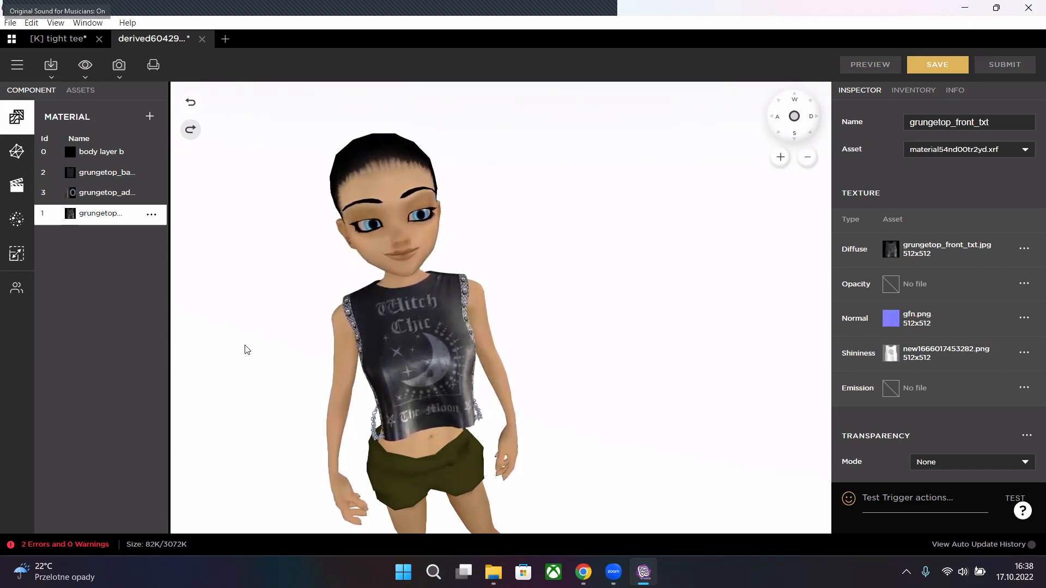
pyautogui.moveTo(497, 328); pyautogui.dragTo(627, 310)
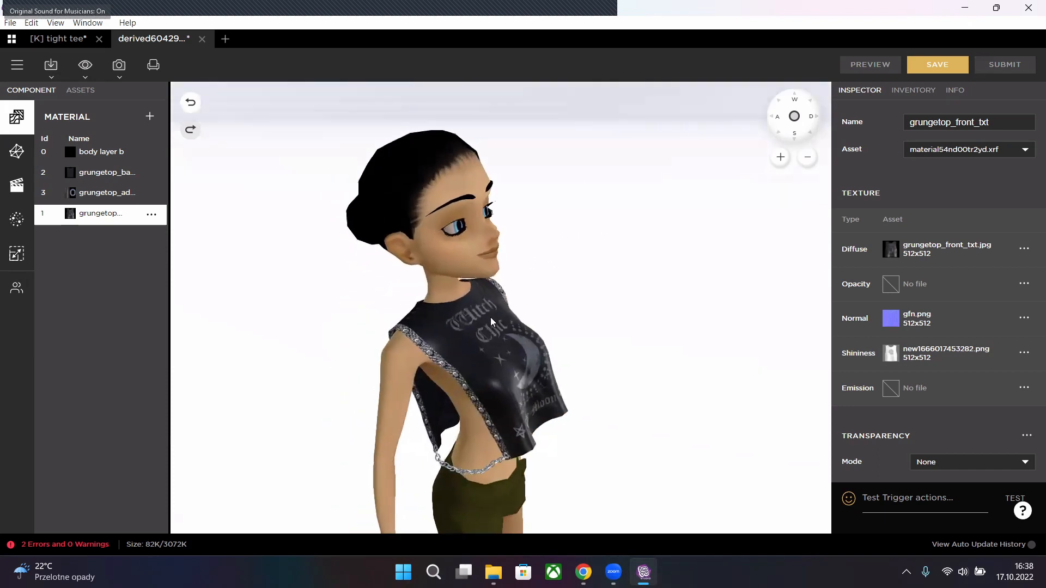
pyautogui.moveTo(548, 270); pyautogui.dragTo(482, 322)
pyautogui.scroll(-5, 637, 324)
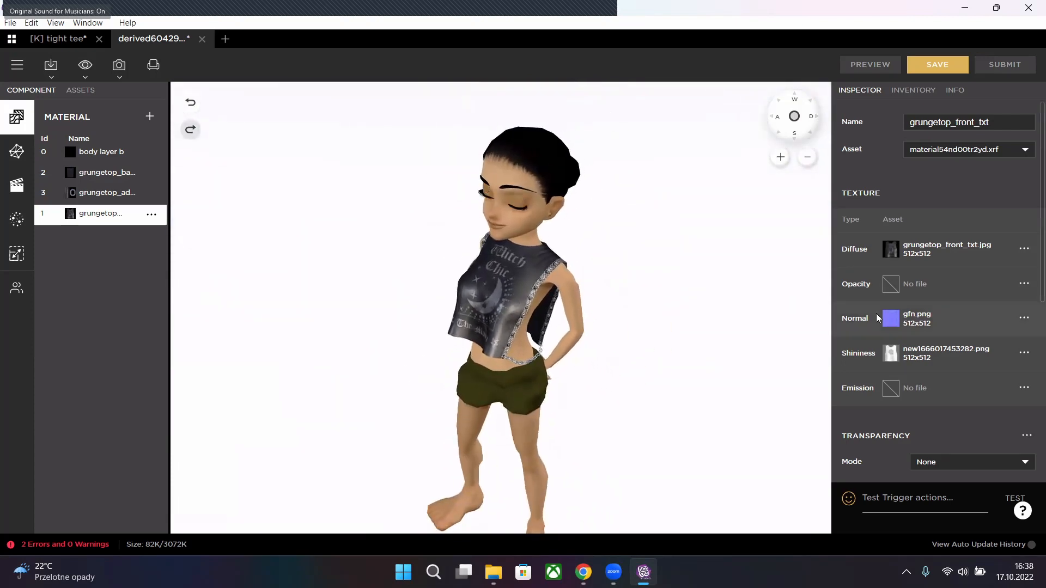
# - Review the front material's shininess and normal map options and compare the top's reflections from several angles
pyautogui.moveTo(891, 361)
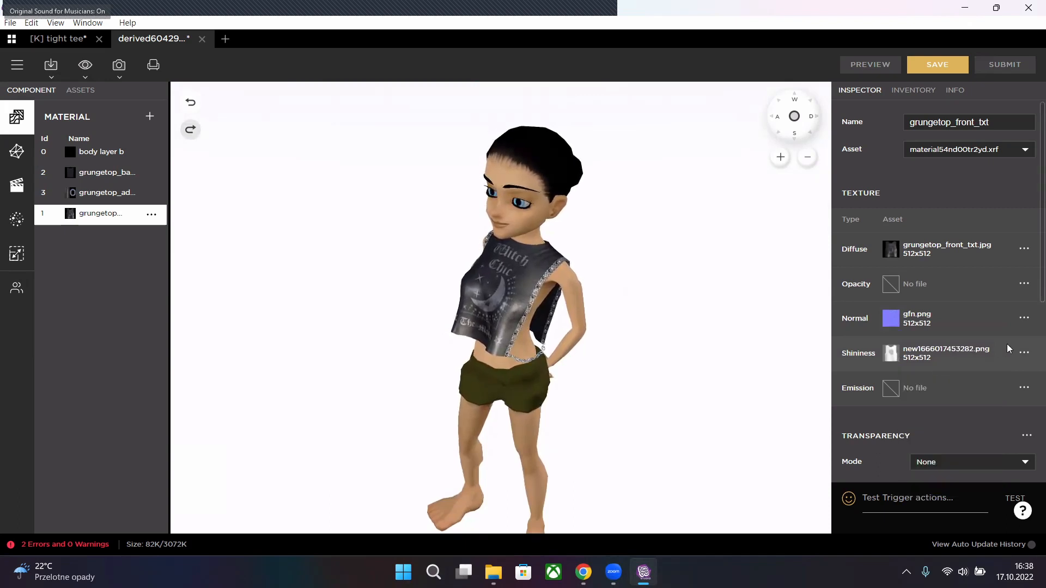
pyautogui.click(1024, 352)
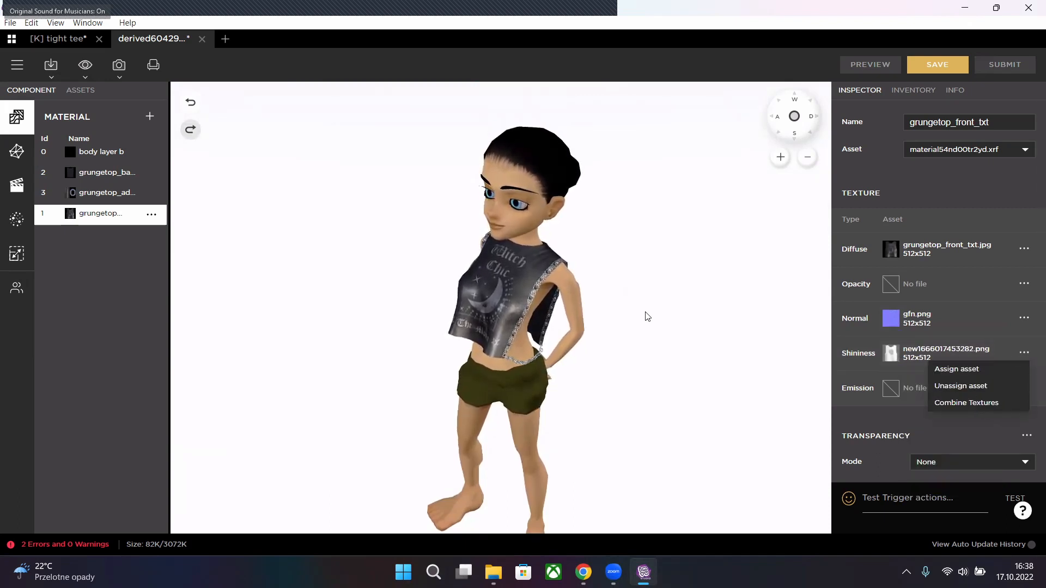
pyautogui.moveTo(647, 315); pyautogui.dragTo(658, 294)
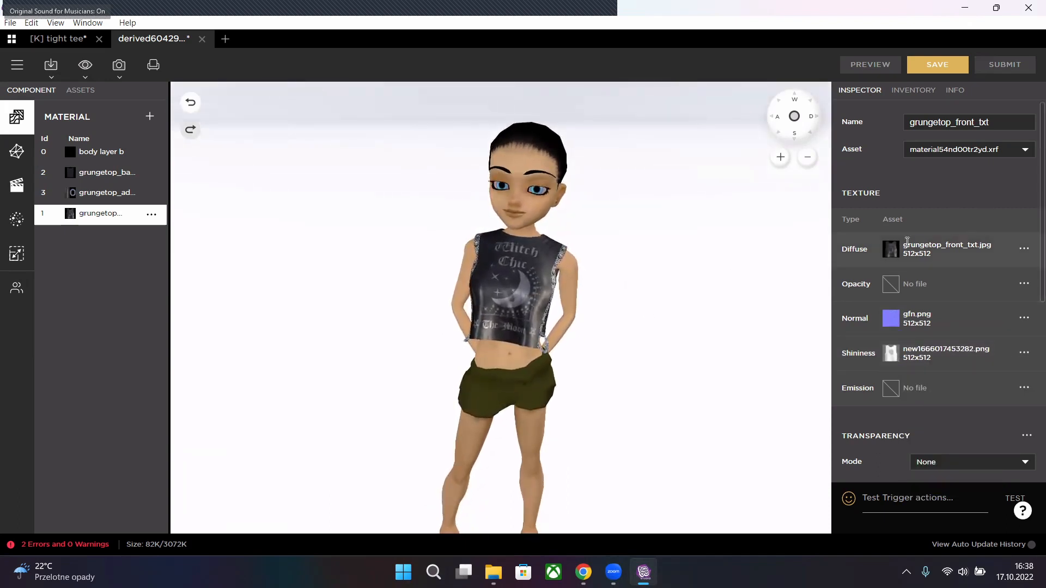
pyautogui.moveTo(897, 250)
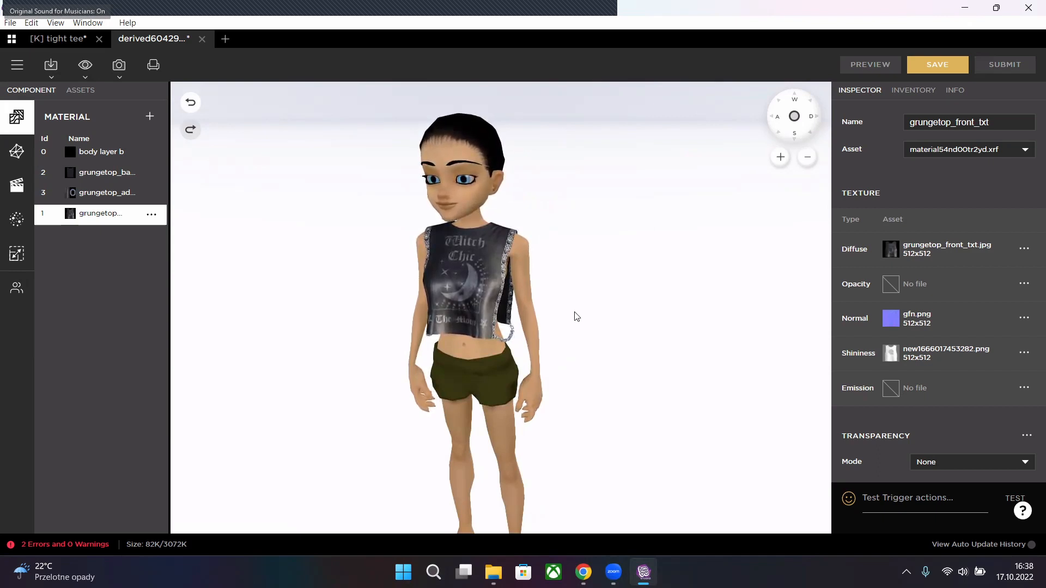
pyautogui.moveTo(561, 320); pyautogui.dragTo(407, 320)
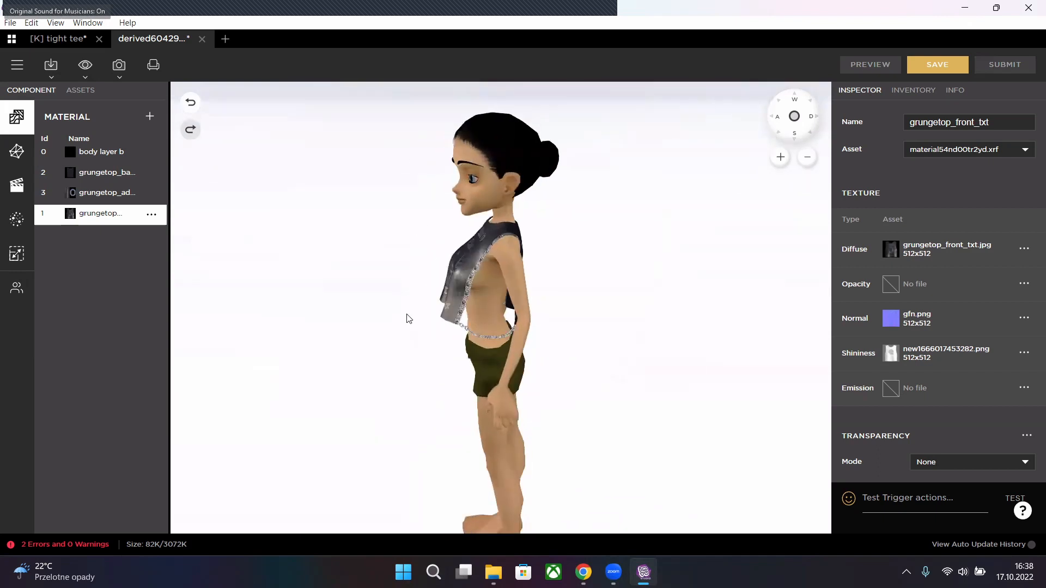
pyautogui.moveTo(467, 333); pyautogui.dragTo(567, 331)
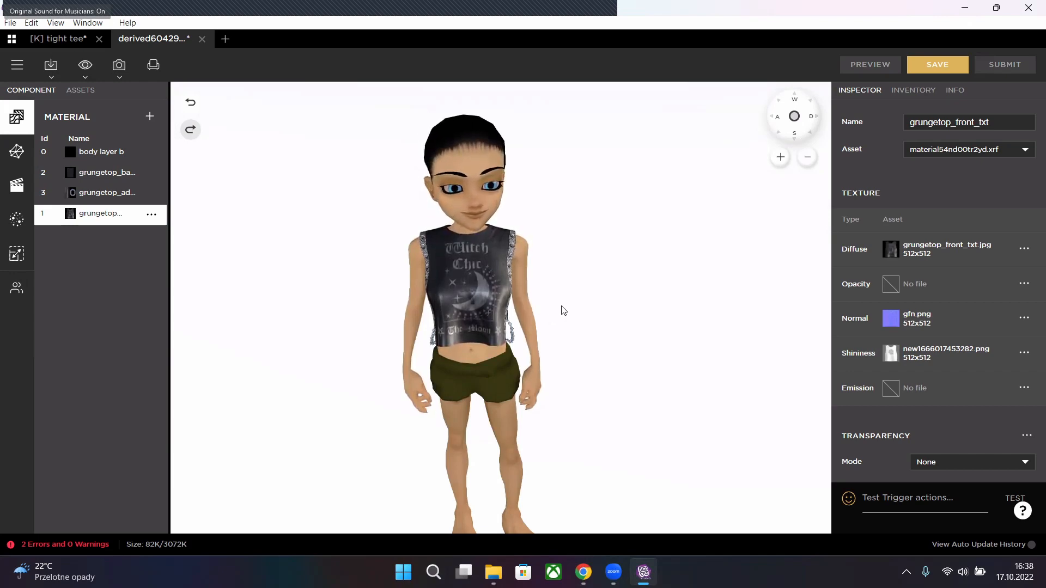
pyautogui.scroll(6, 563, 310)
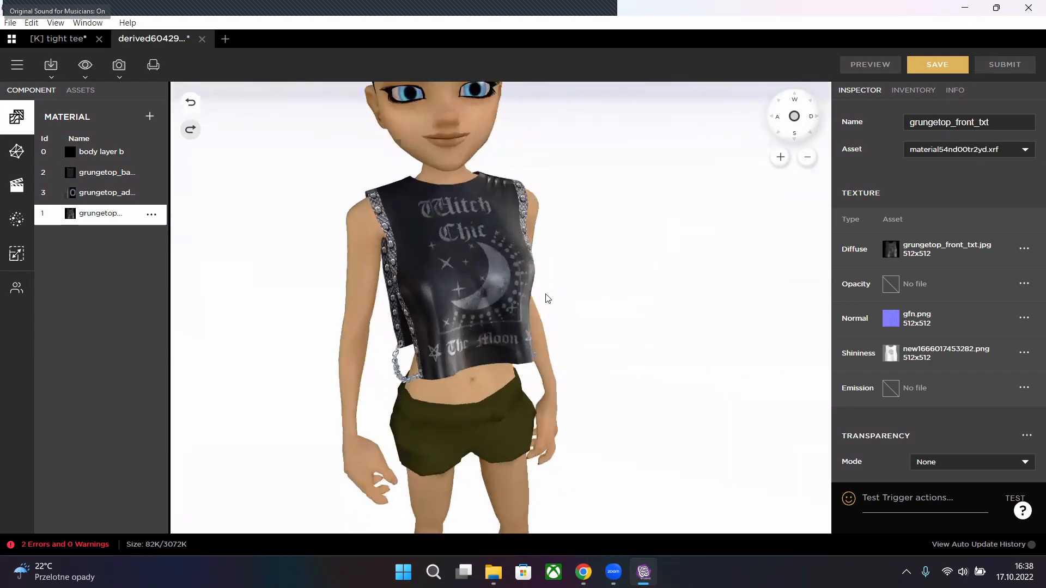
pyautogui.moveTo(547, 298); pyautogui.dragTo(604, 304)
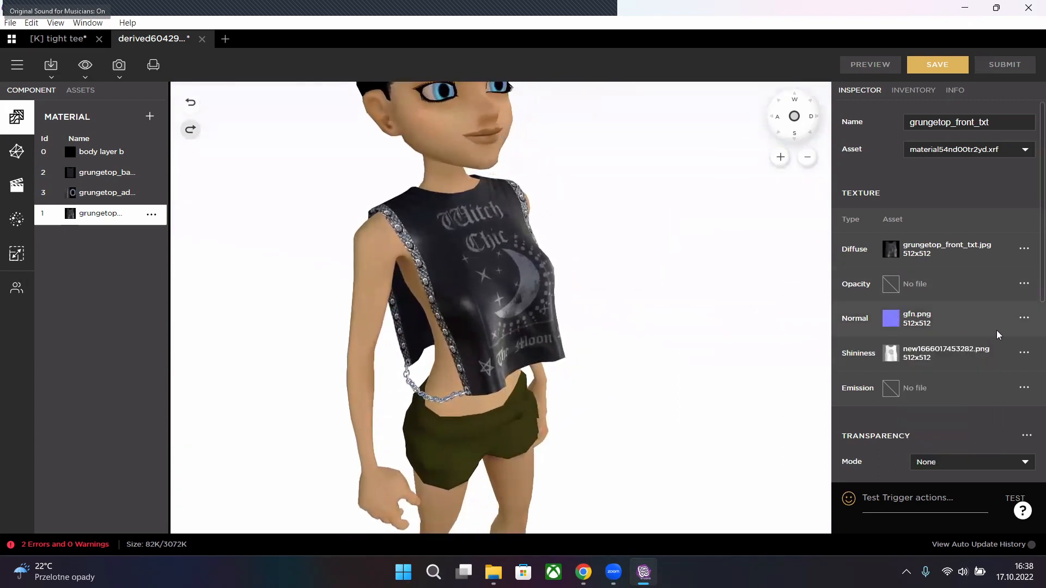
pyautogui.click(1025, 318)
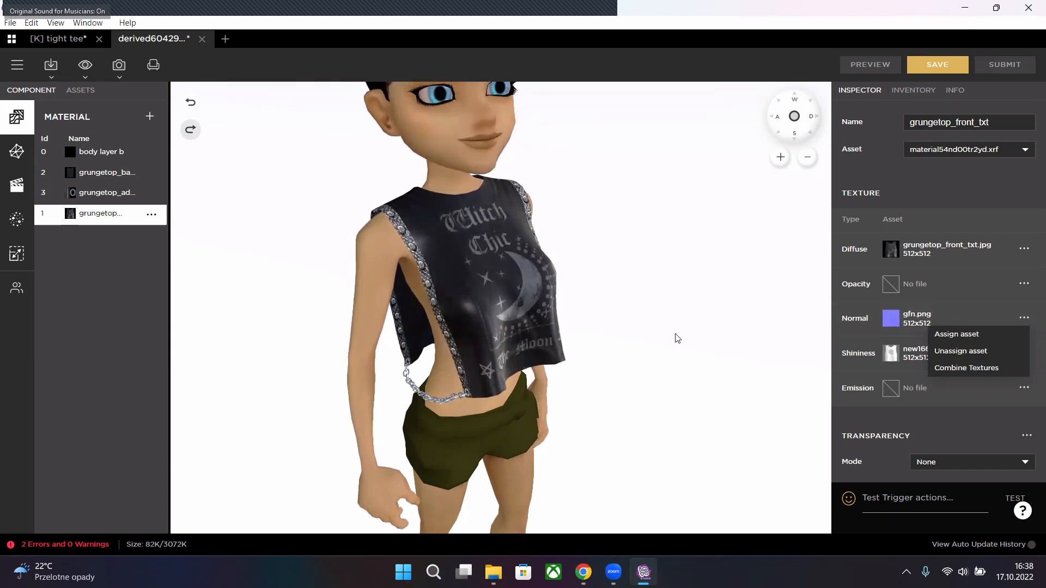
pyautogui.moveTo(677, 338); pyautogui.dragTo(556, 282)
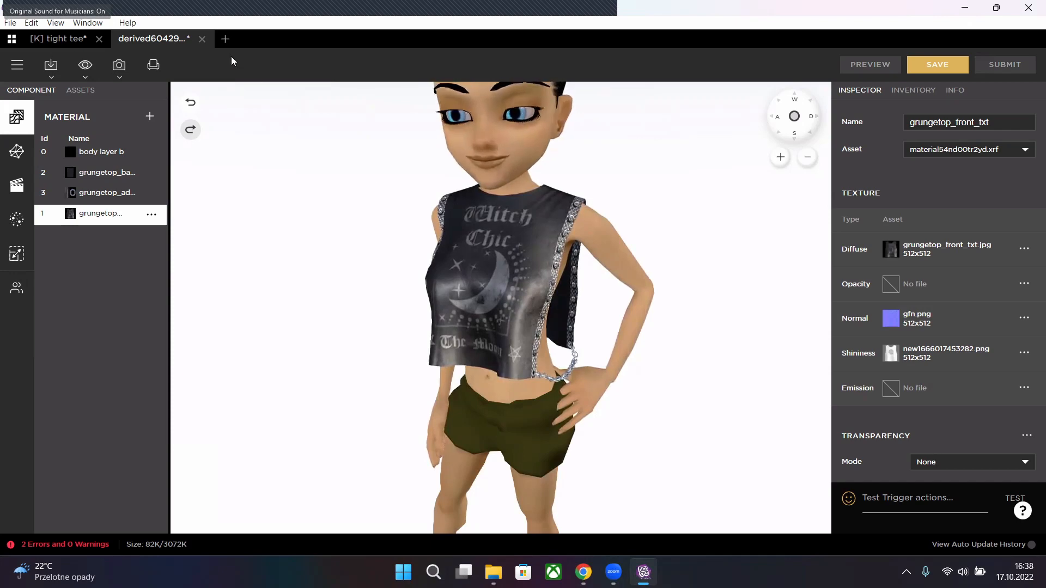
# - Close the derived grunge top and [K] tight tee projects without saving their changes
pyautogui.click(201, 38)
pyautogui.click(606, 306)
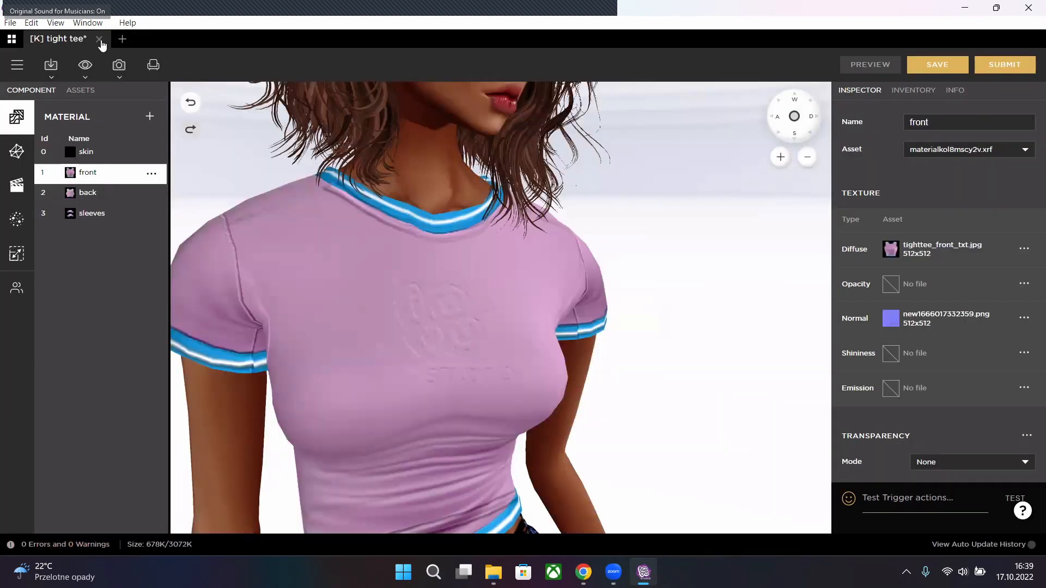
pyautogui.click(99, 39)
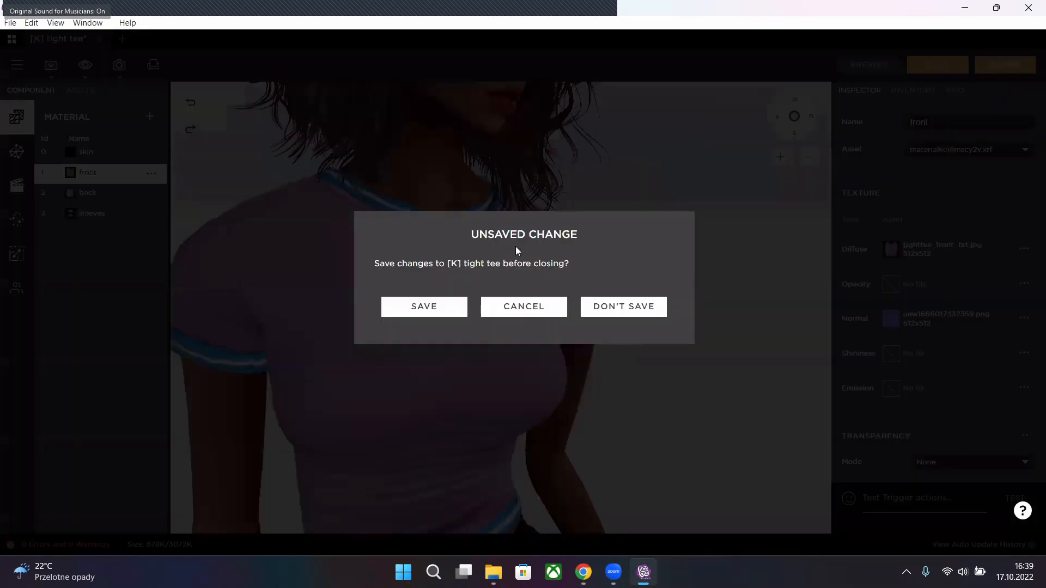
pyautogui.click(642, 306)
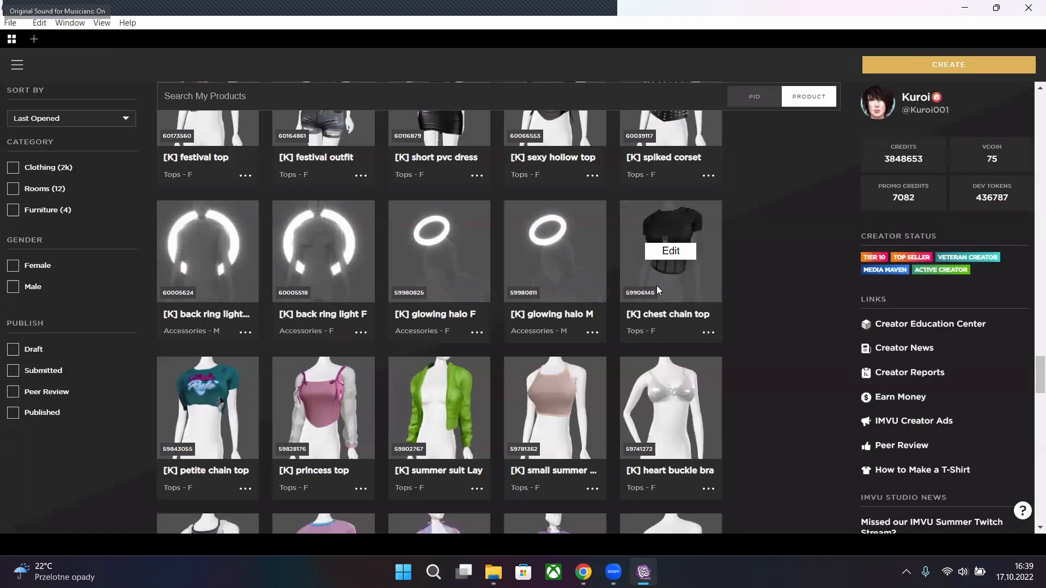
pyautogui.scroll(-2, 657, 289)
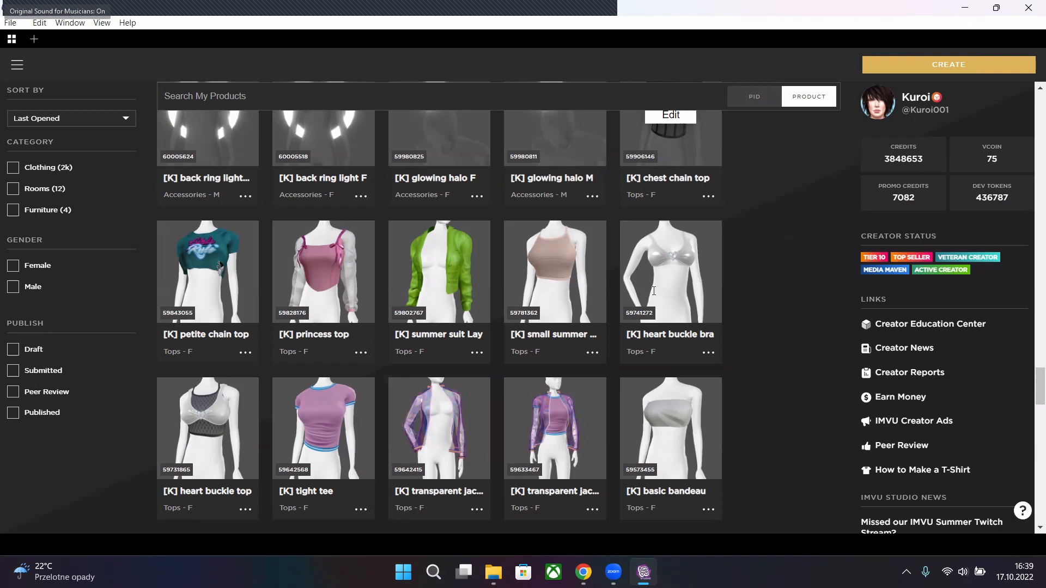
pyautogui.moveTo(653, 295)
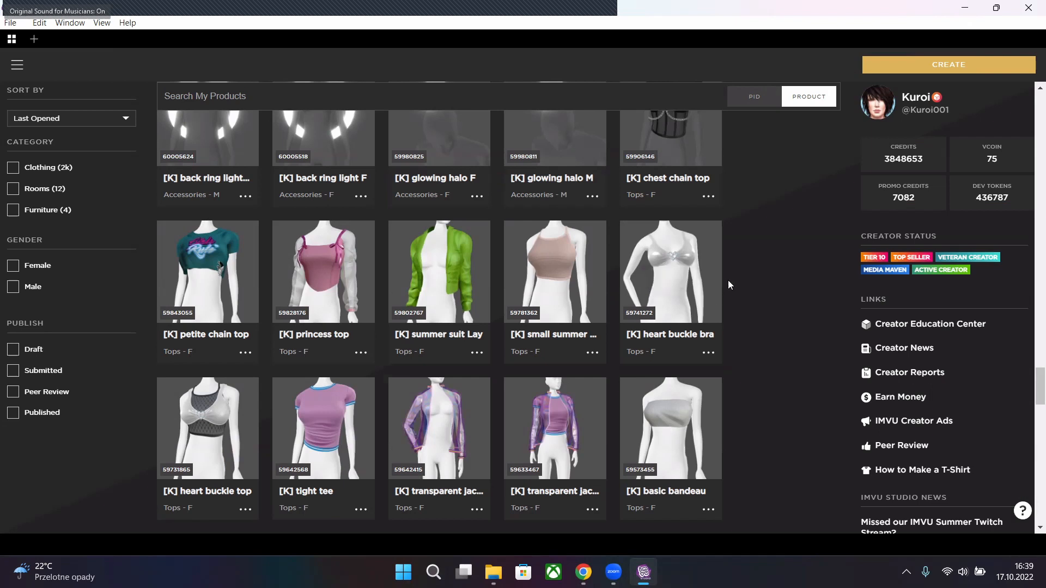
pyautogui.moveTo(708, 290)
pyautogui.scroll(1, 752, 299)
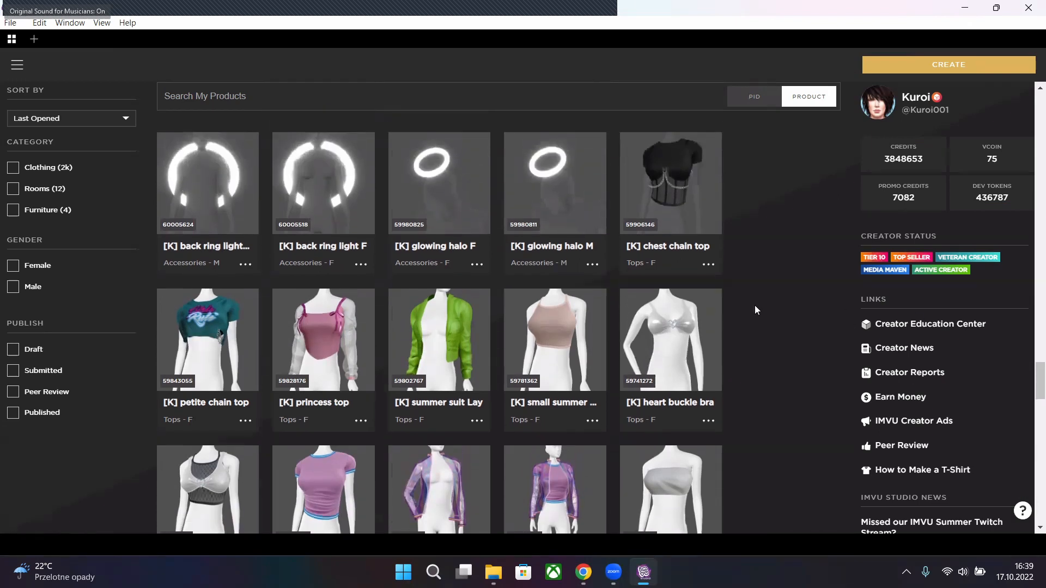
pyautogui.scroll(-1, 756, 308)
# - Review the IMVU Studio preferences, comparing the Render Scale choices and keeping Best Quality (2.0x), and close the preferences
pyautogui.click(9, 24)
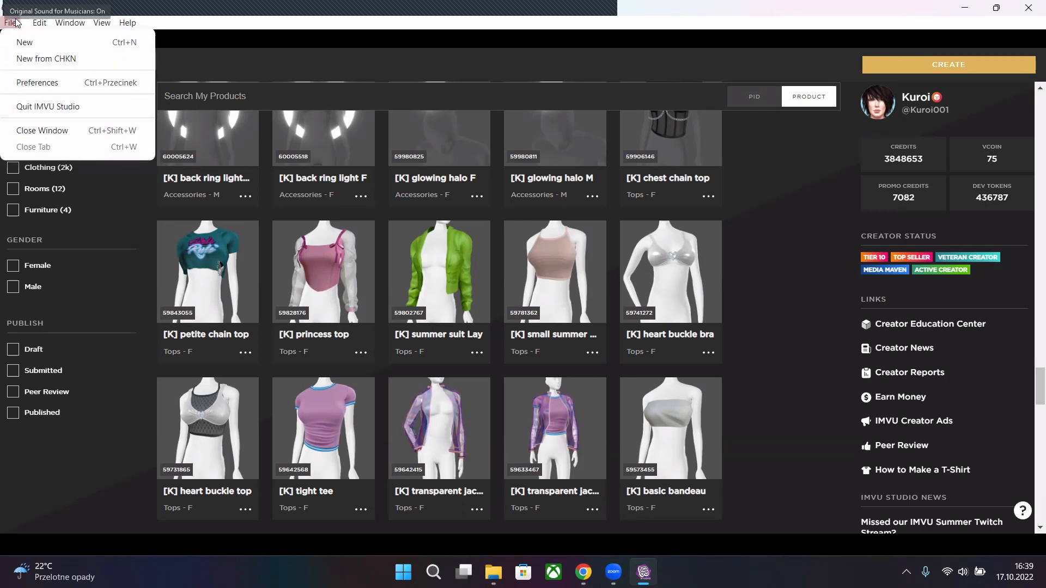
pyautogui.click(28, 83)
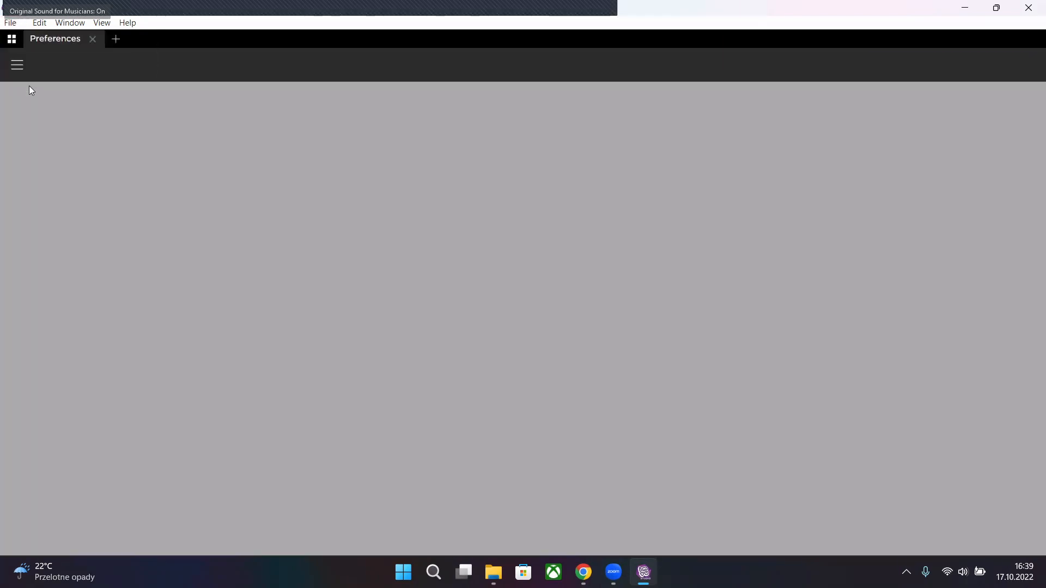
pyautogui.scroll(-3, 774, 311)
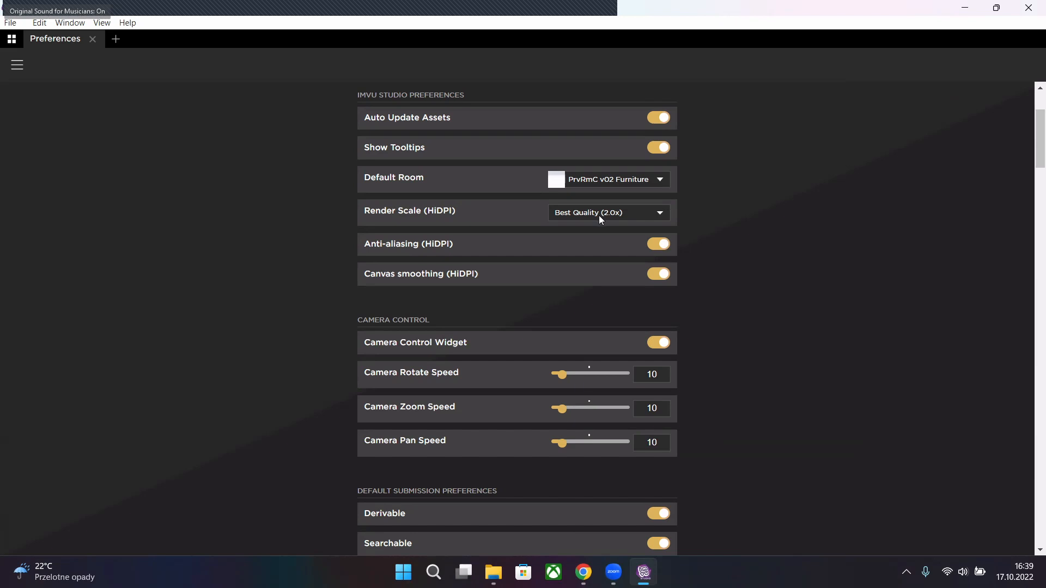
pyautogui.click(661, 218)
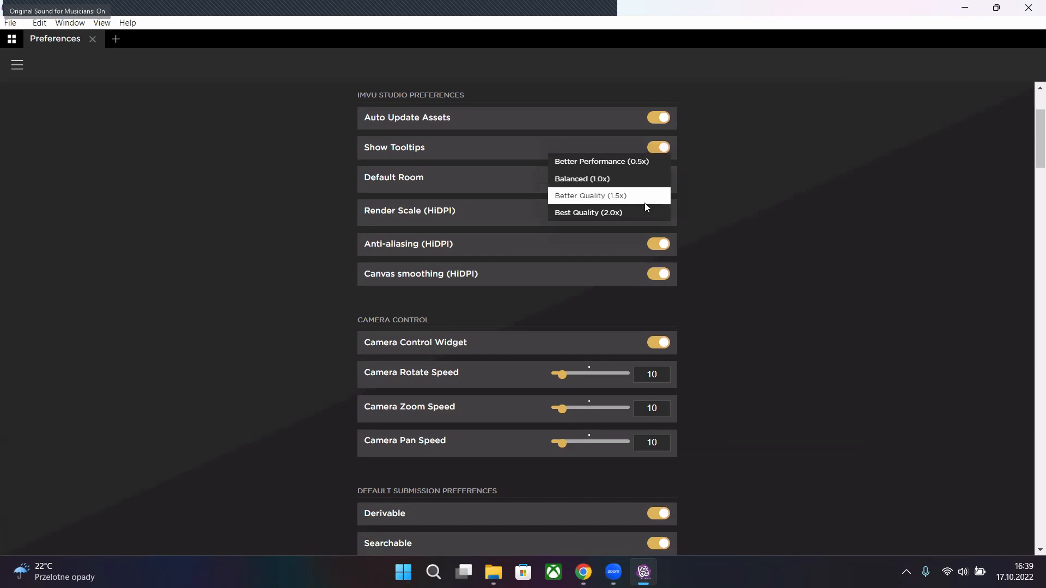
pyautogui.click(604, 214)
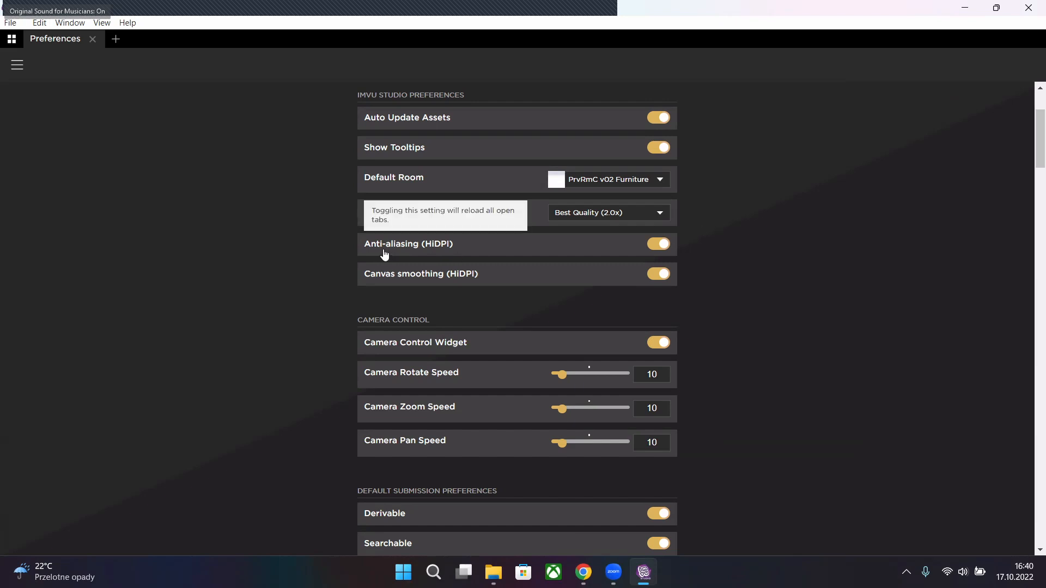
pyautogui.moveTo(434, 243)
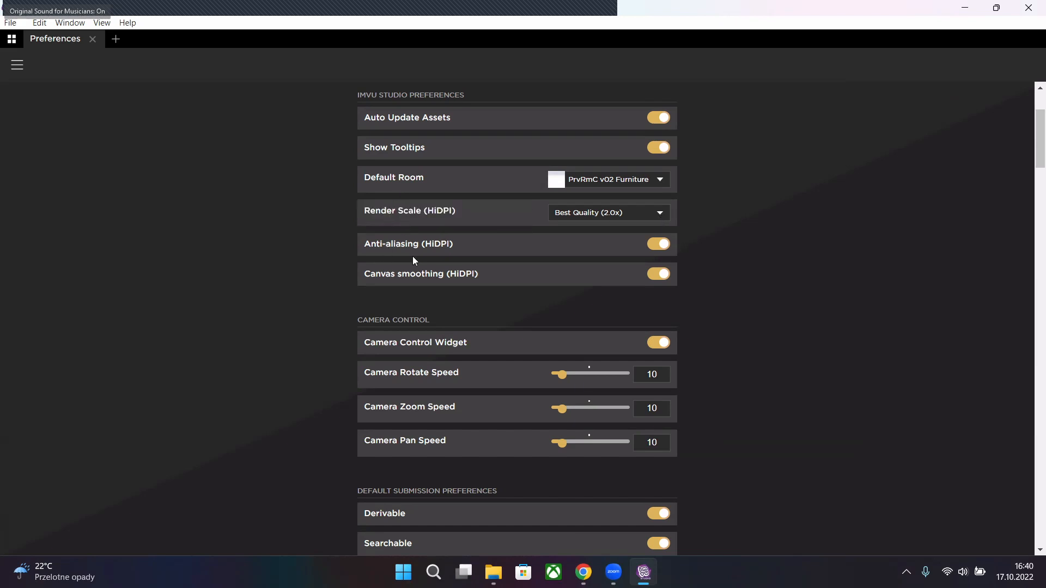
pyautogui.press('super+d')
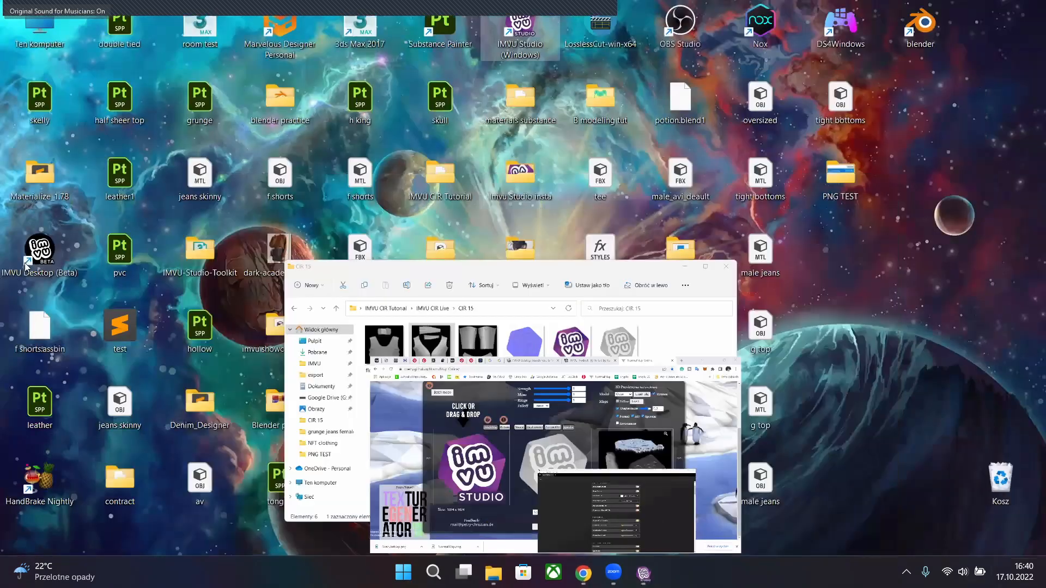
pyautogui.click(643, 573)
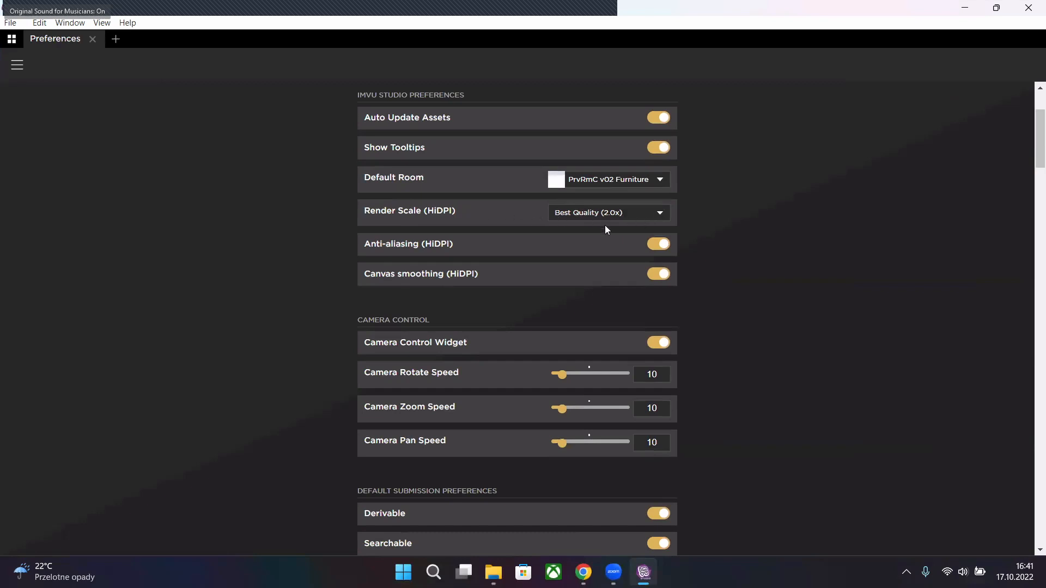
pyautogui.click(93, 39)
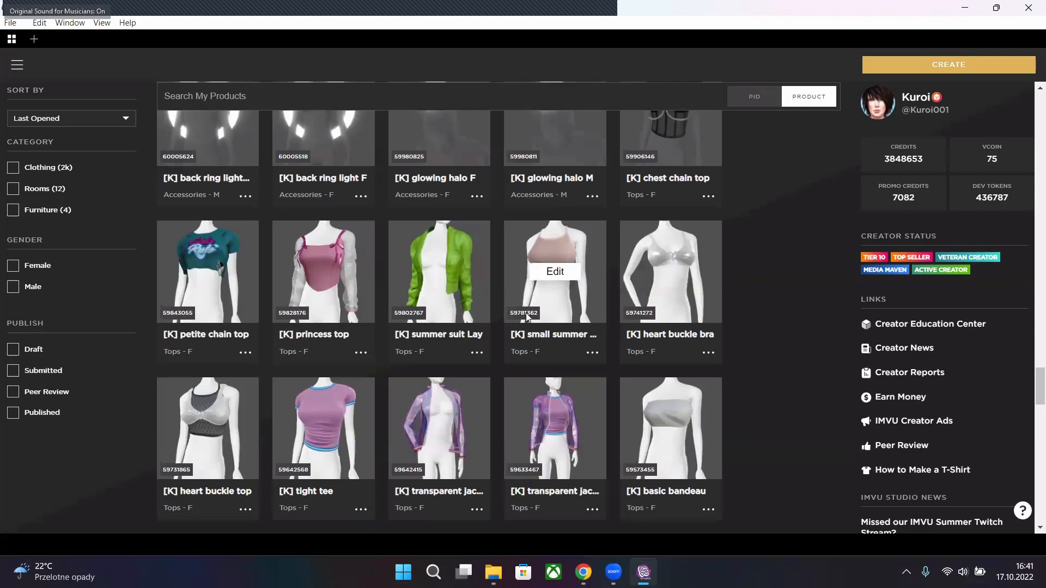
pyautogui.scroll(-1, 544, 295)
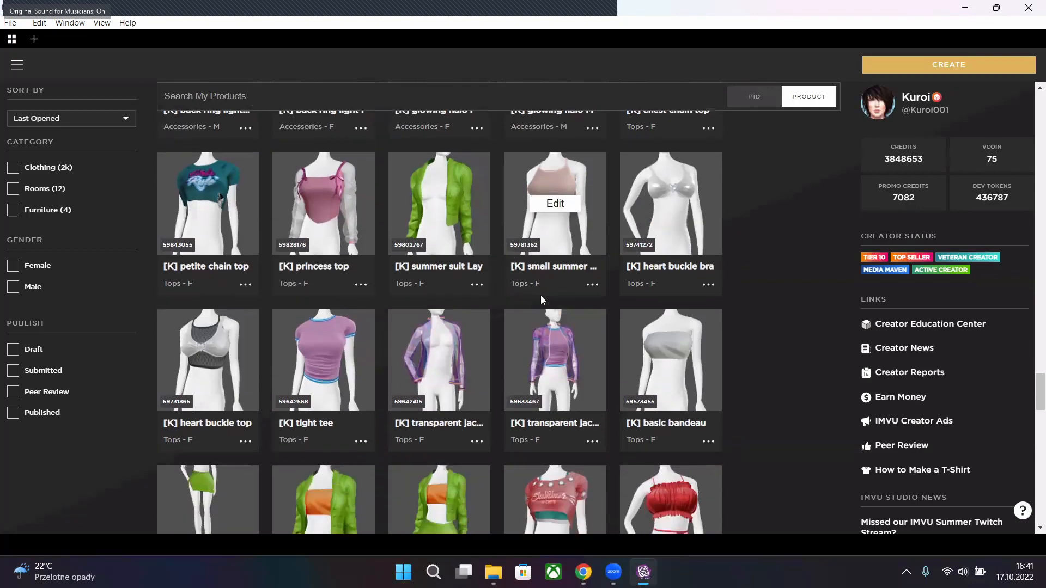
pyautogui.scroll(-1, 314, 308)
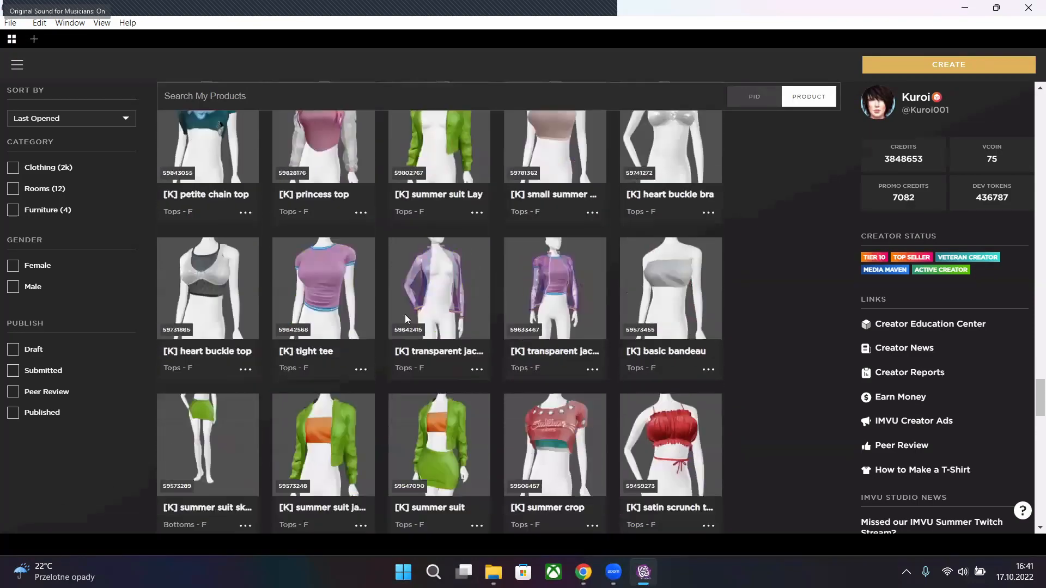
pyautogui.scroll(10, 404, 315)
pyautogui.scroll(-3, 551, 314)
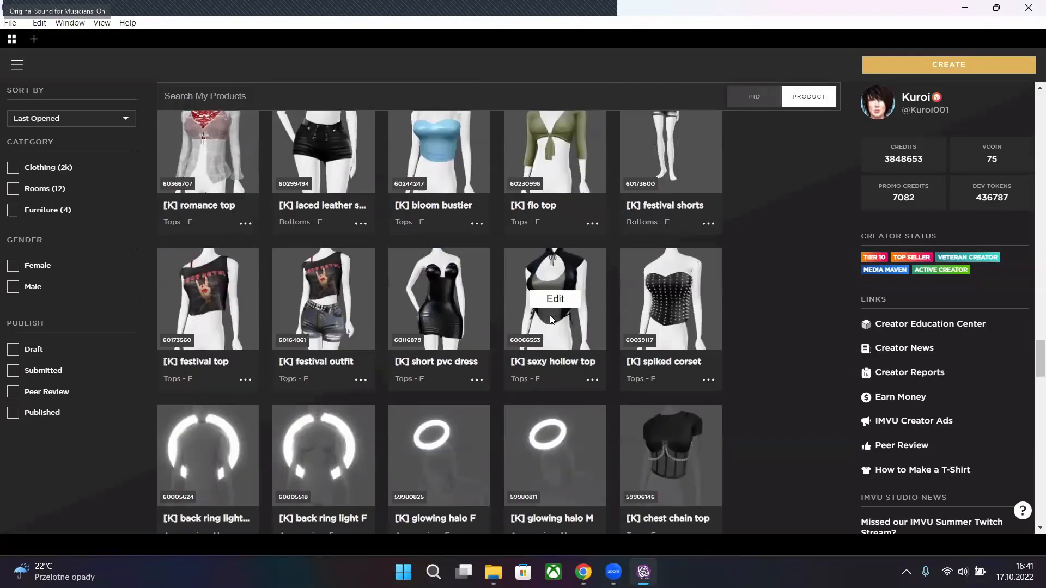
pyautogui.scroll(-10, 629, 315)
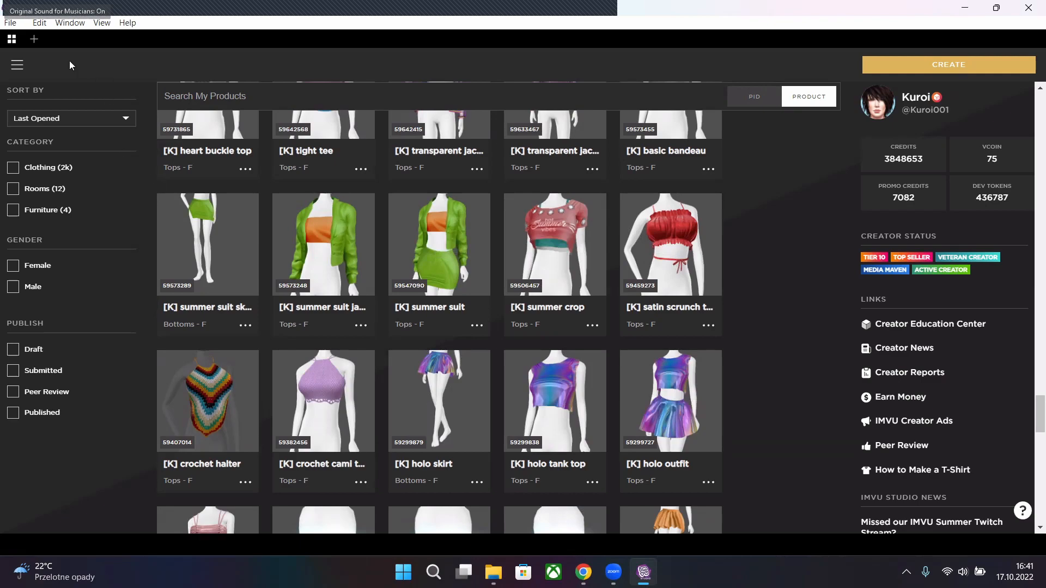
# - Create a new project derived from the women's top [K]oversized sweater fit
pyautogui.click(35, 44)
pyautogui.scroll(-1, 728, 359)
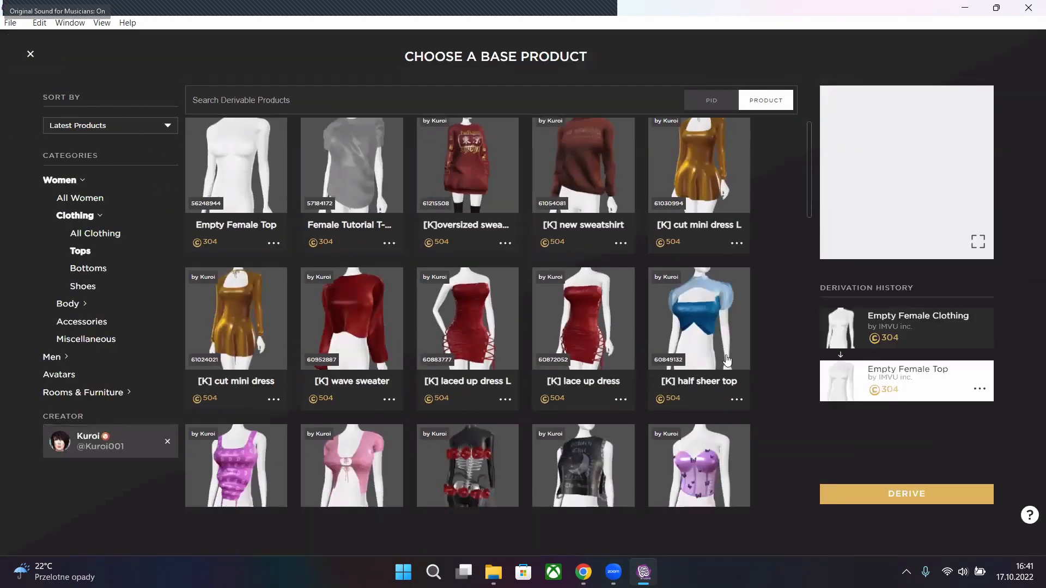
pyautogui.scroll(-10, 728, 360)
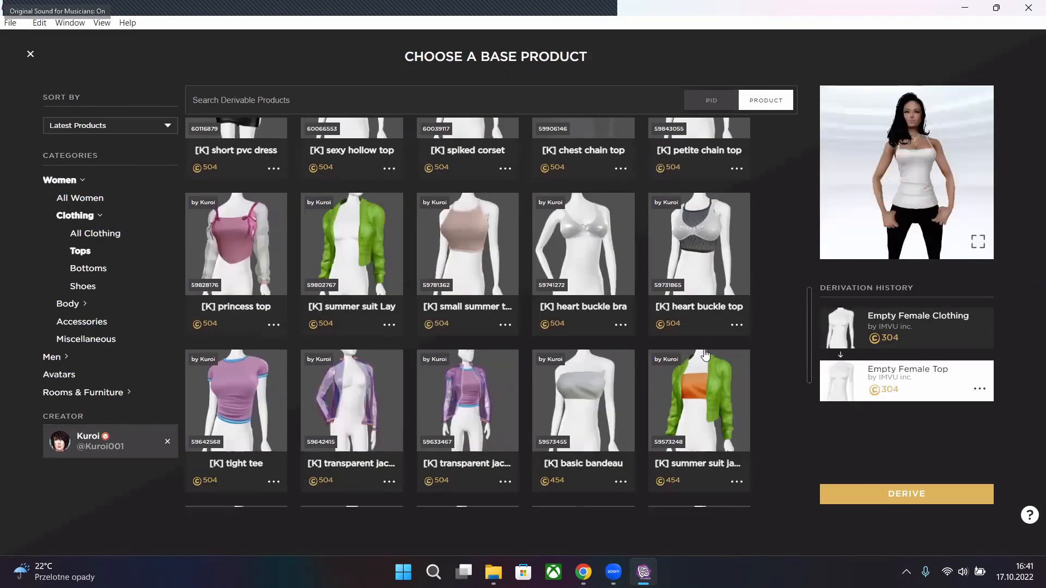
pyautogui.scroll(-8, 705, 355)
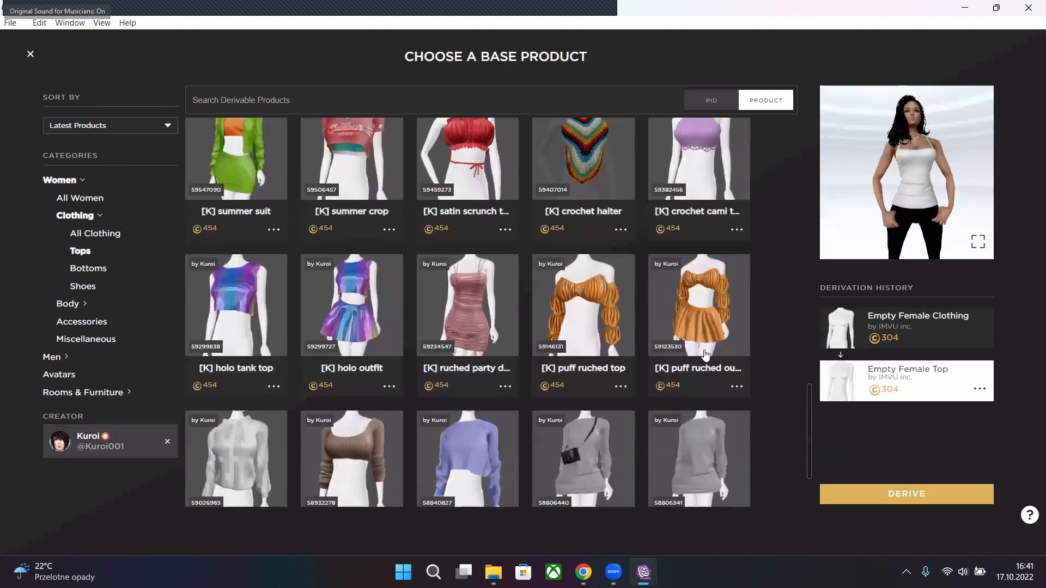
pyautogui.scroll(4, 705, 355)
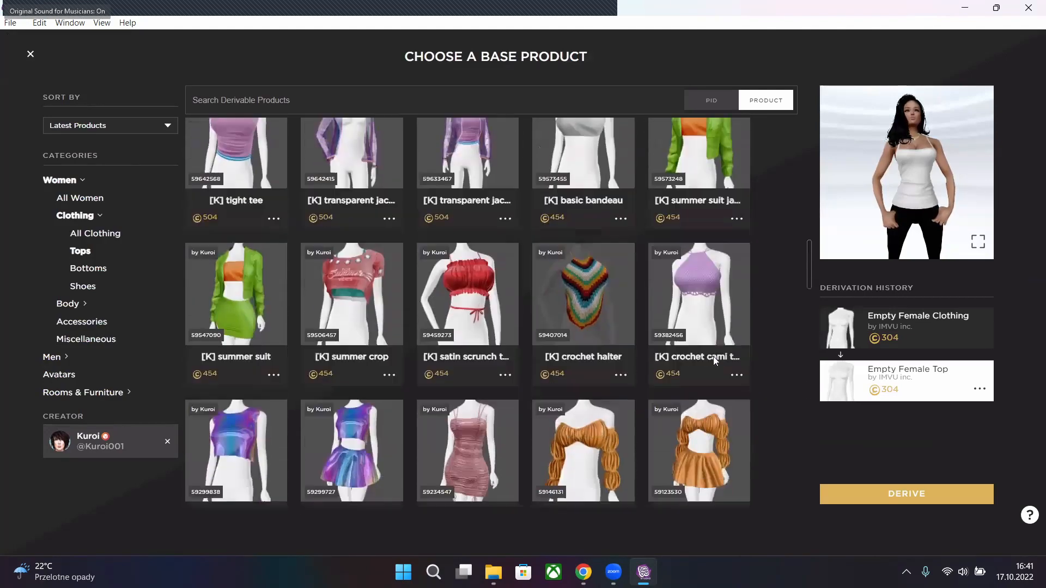
pyautogui.scroll(-2, 766, 316)
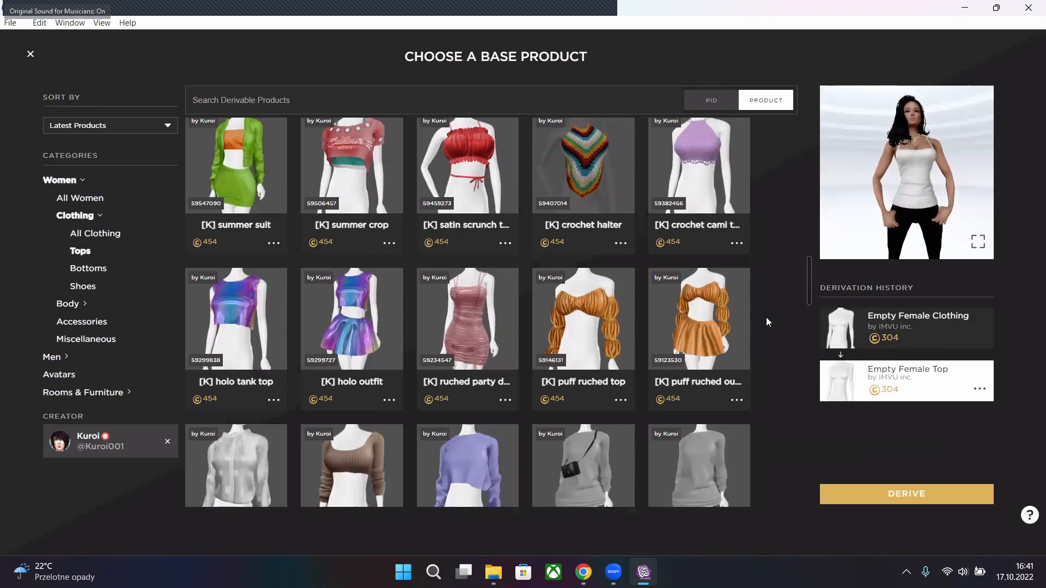
pyautogui.scroll(-2, 766, 332)
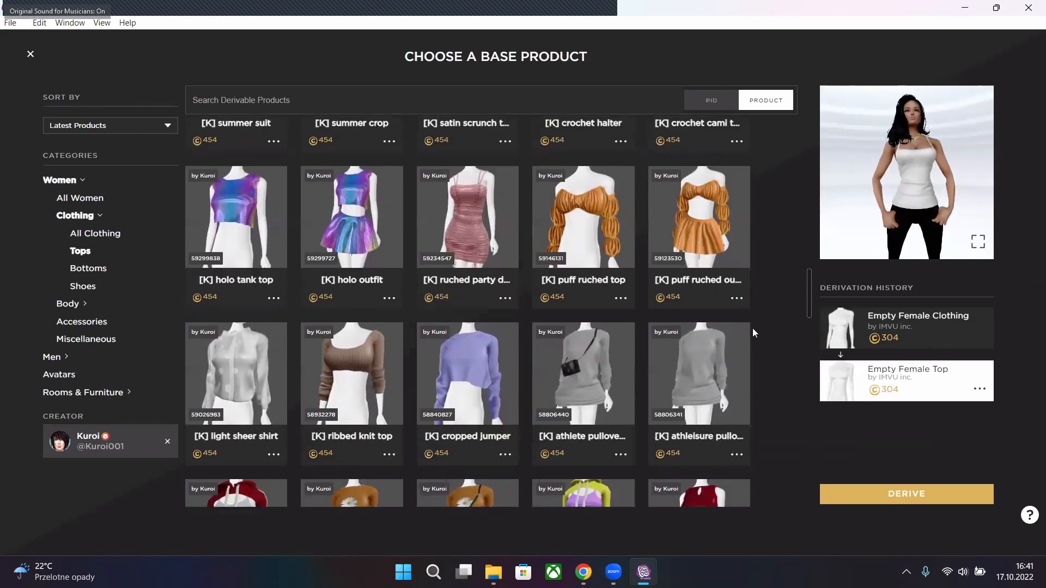
pyautogui.scroll(-4, 809, 329)
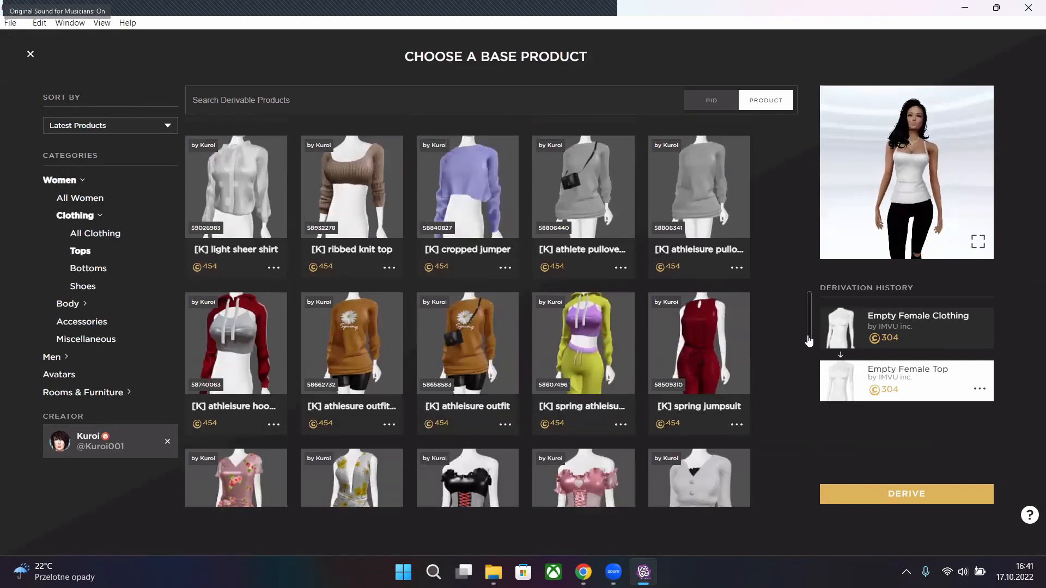
pyautogui.moveTo(809, 340); pyautogui.dragTo(830, 168)
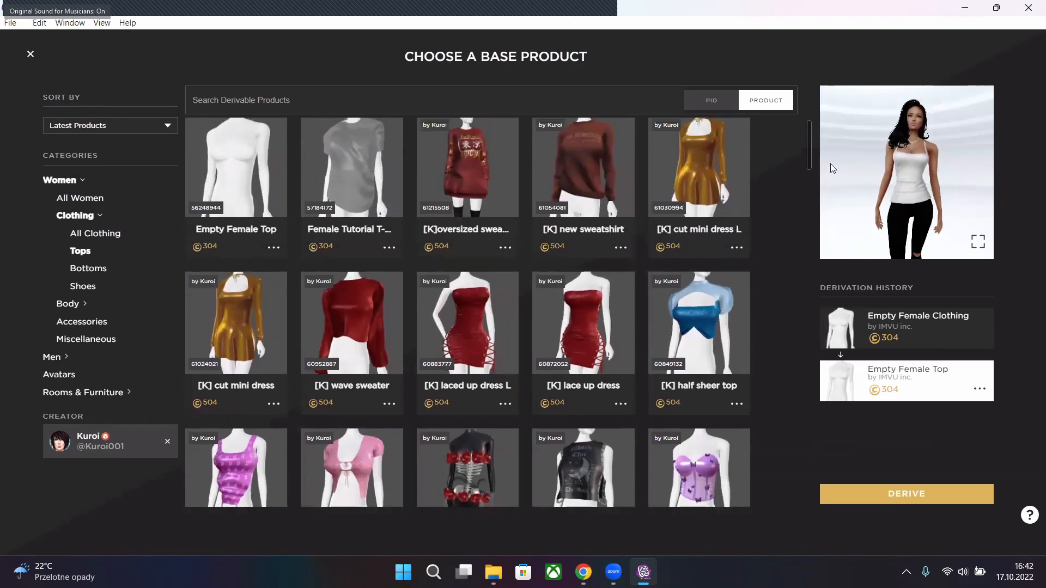
pyautogui.click(497, 184)
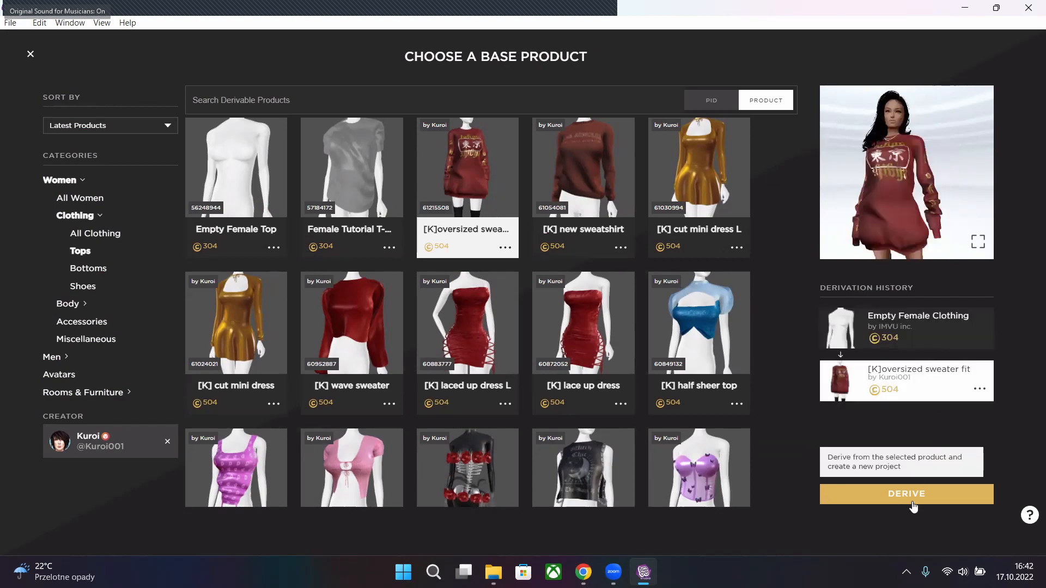
pyautogui.click(913, 505)
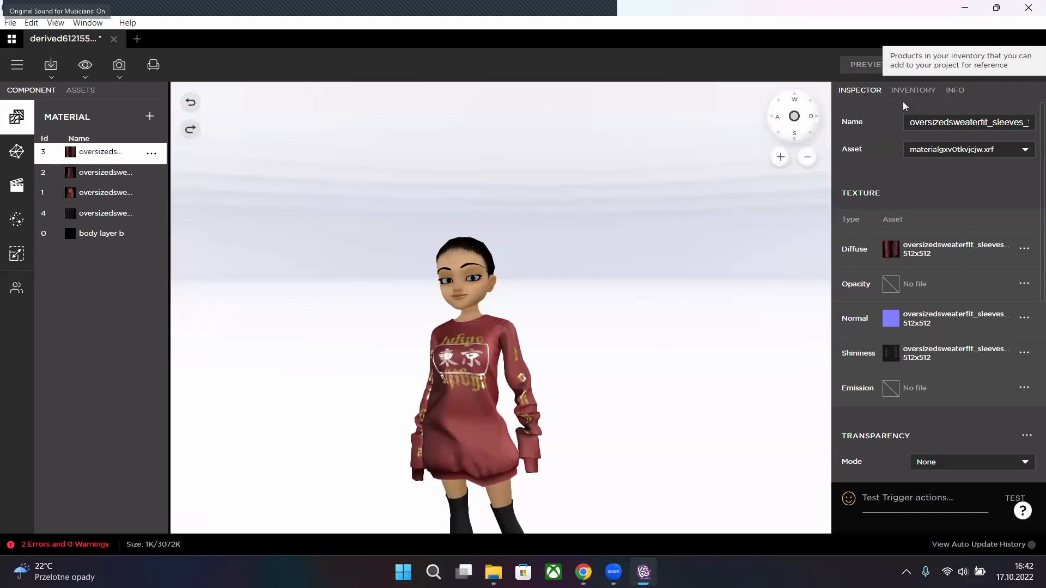
# - Filter the inventory by Looks and apply the look At_210505_183549 to the avatar as reference for the sweater
pyautogui.click(905, 98)
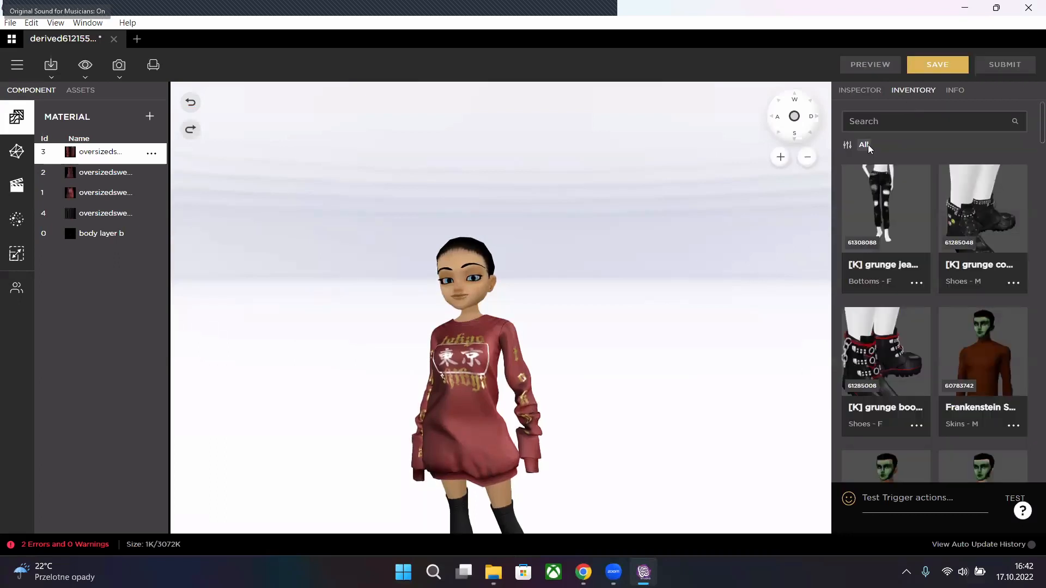
pyautogui.click(848, 144)
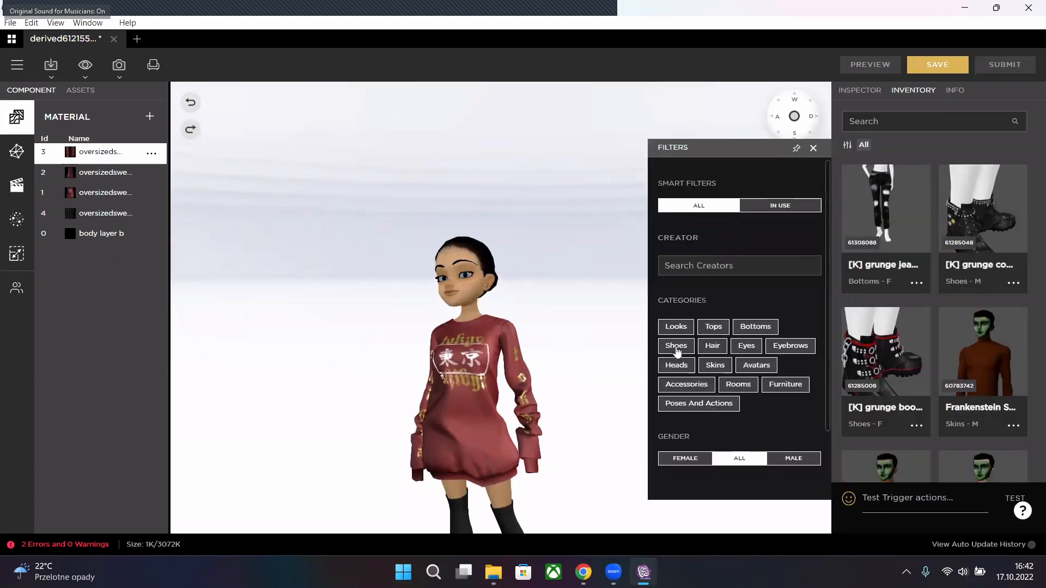
pyautogui.click(676, 346)
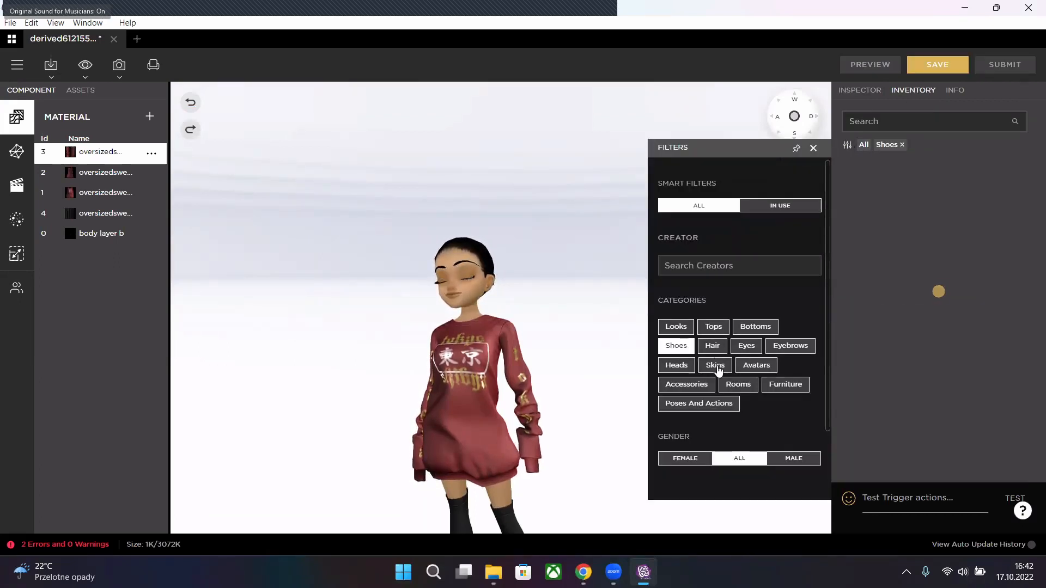
pyautogui.click(713, 349)
pyautogui.click(677, 326)
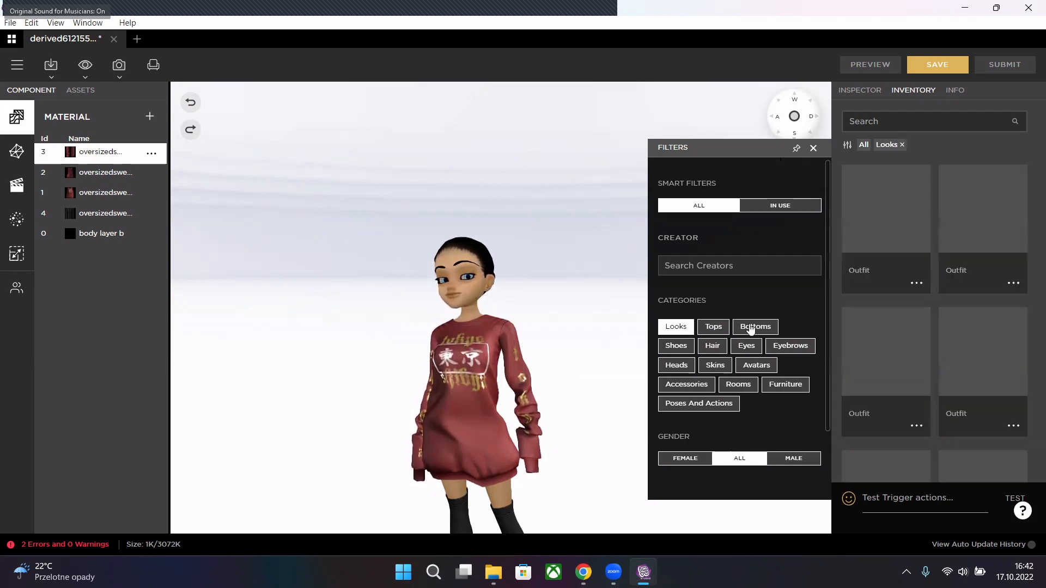
pyautogui.scroll(-1, 898, 396)
pyautogui.scroll(-2, 898, 397)
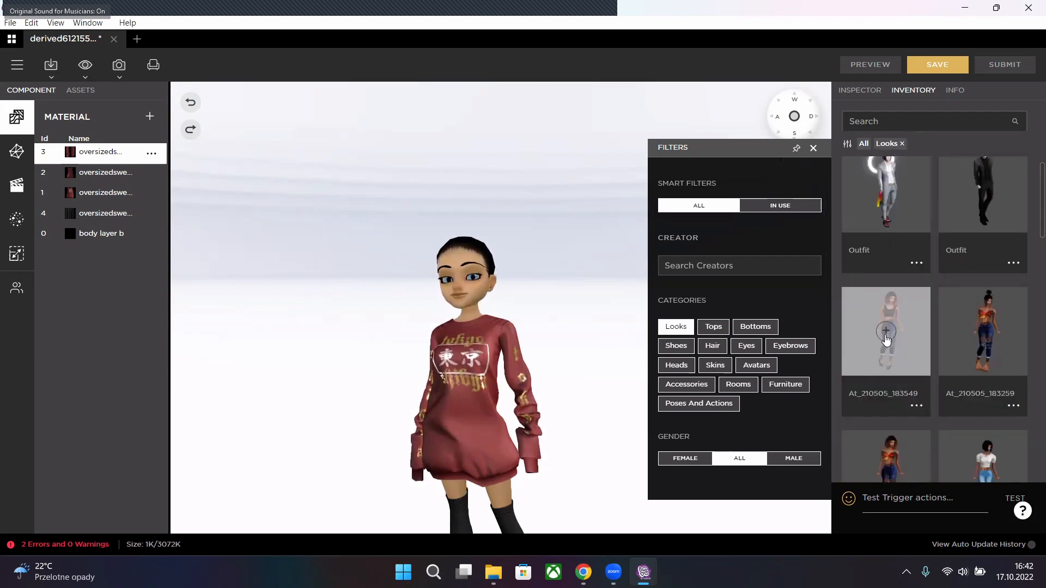
pyautogui.click(886, 332)
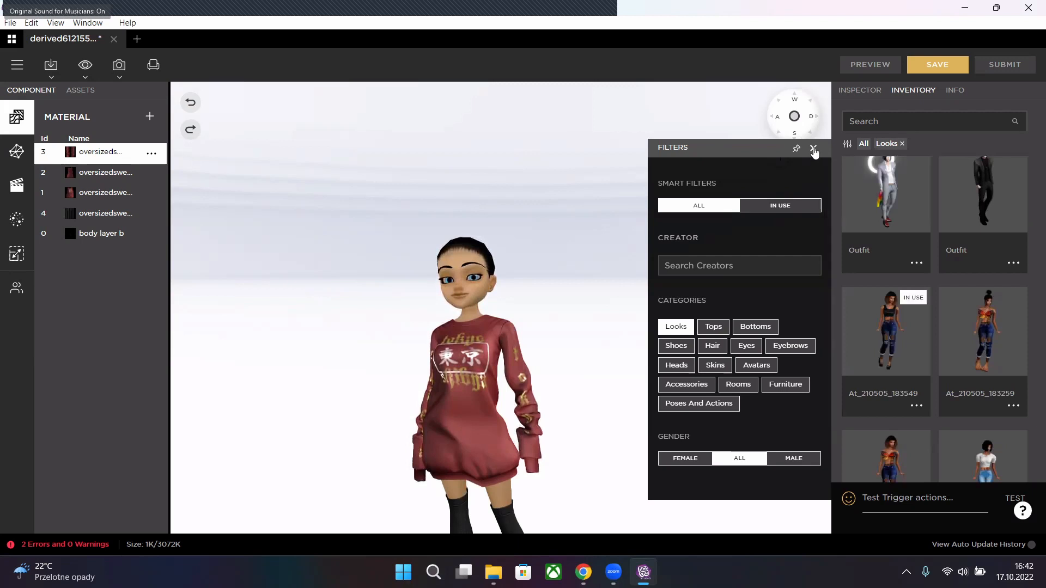
pyautogui.click(813, 148)
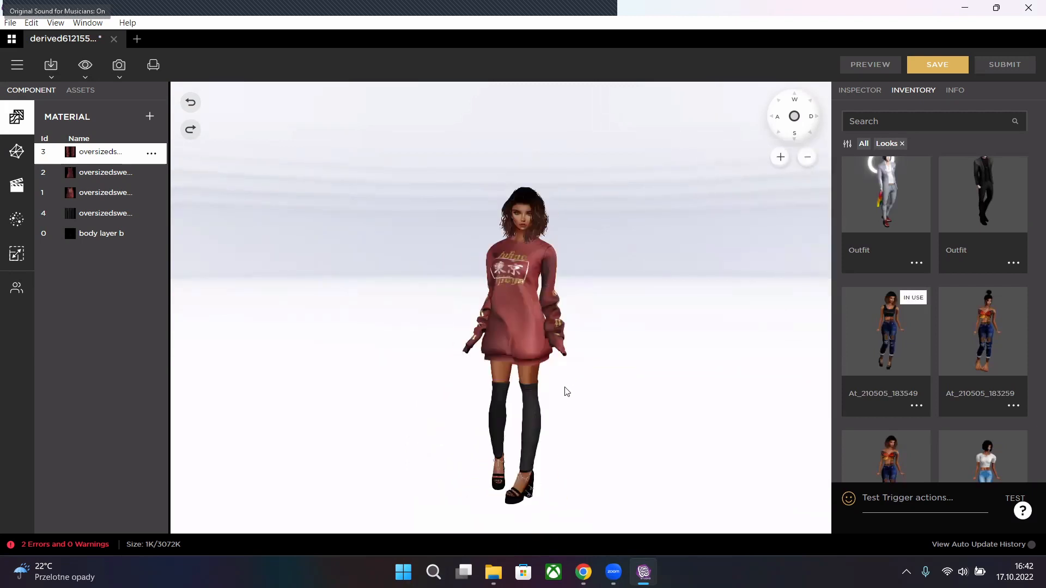
pyautogui.scroll(5, 578, 403)
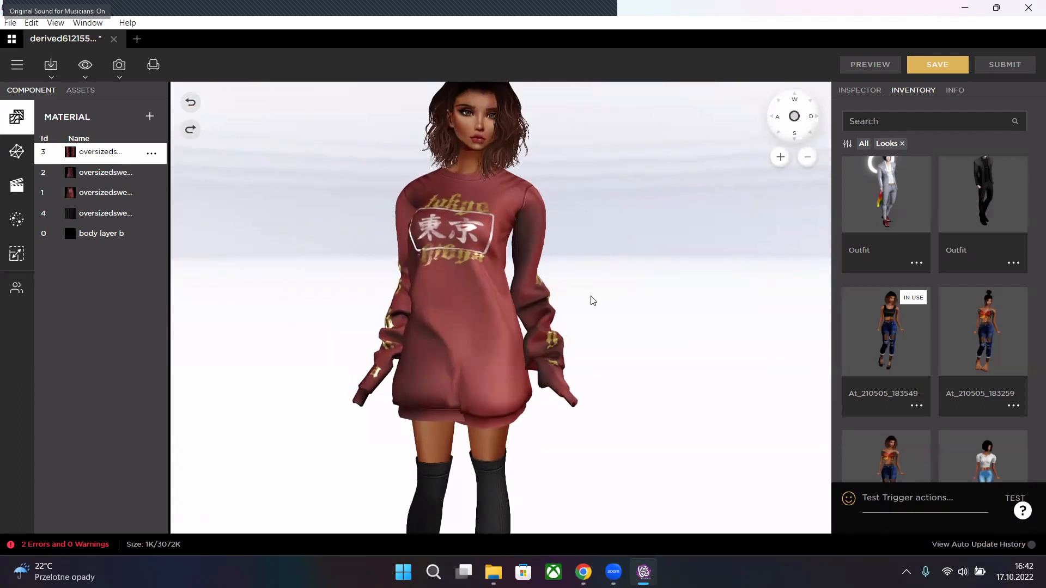
pyautogui.scroll(-3, 590, 299)
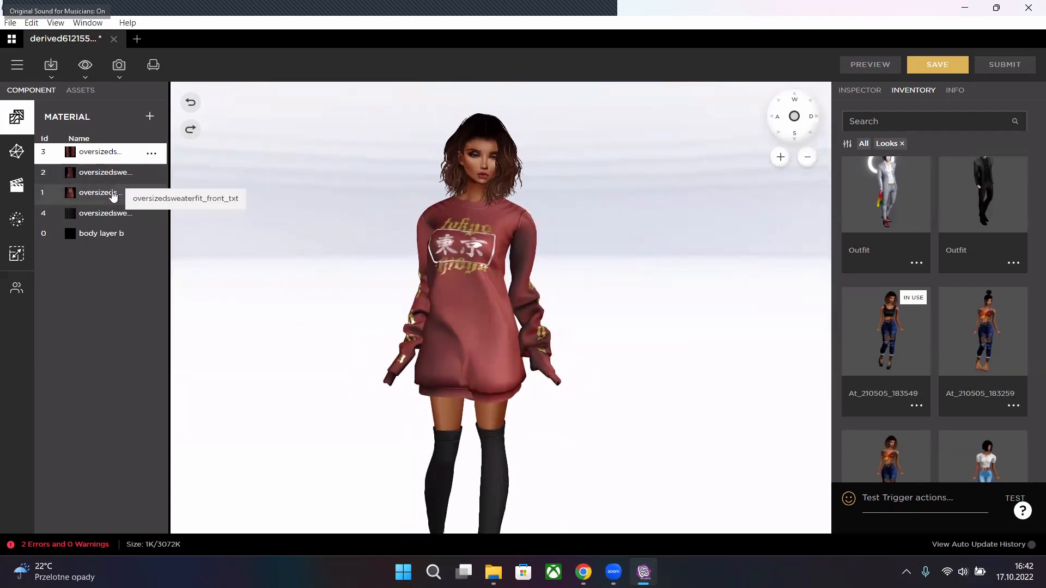
# - Examine the front material's Diffuse and Shininess textures and compare them with the lettering on the sweater
pyautogui.click(113, 195)
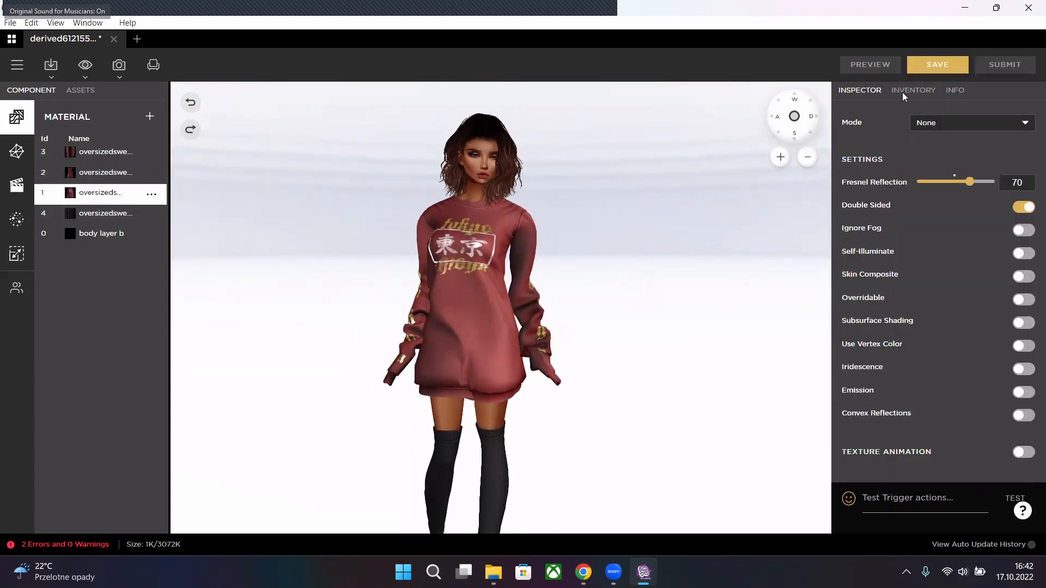
pyautogui.scroll(5, 887, 226)
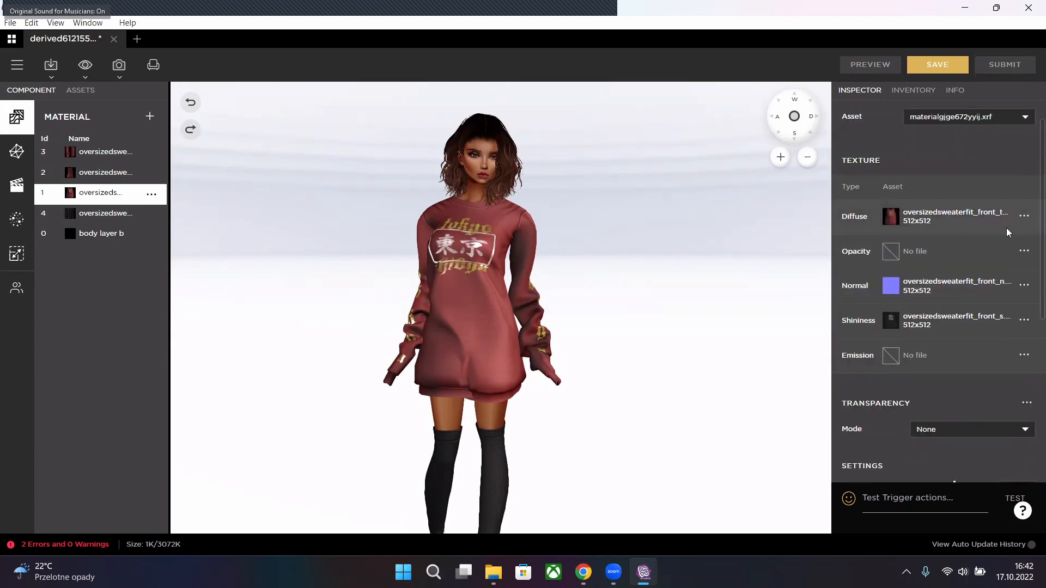
pyautogui.click(893, 218)
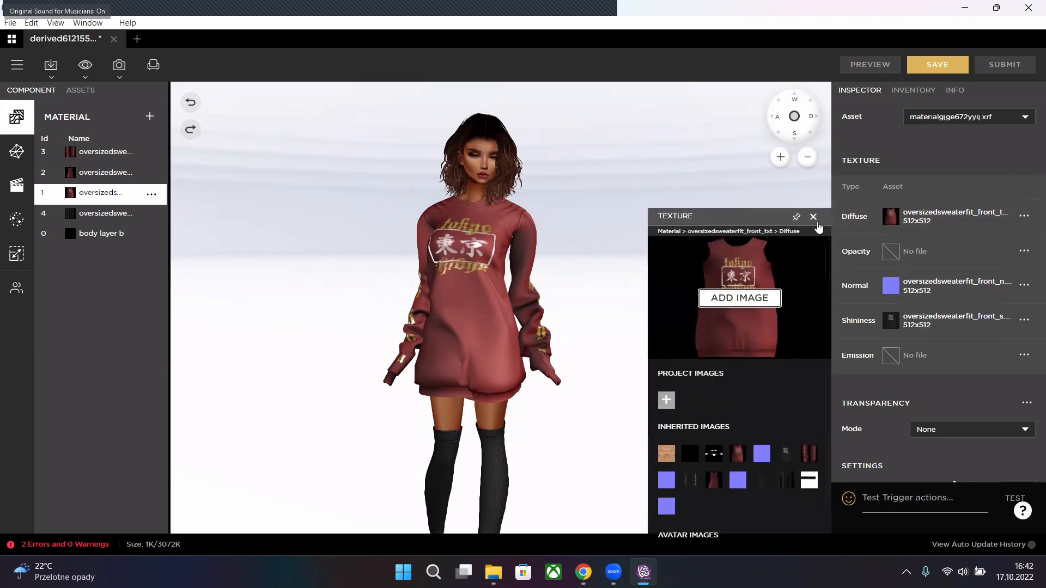
pyautogui.click(814, 217)
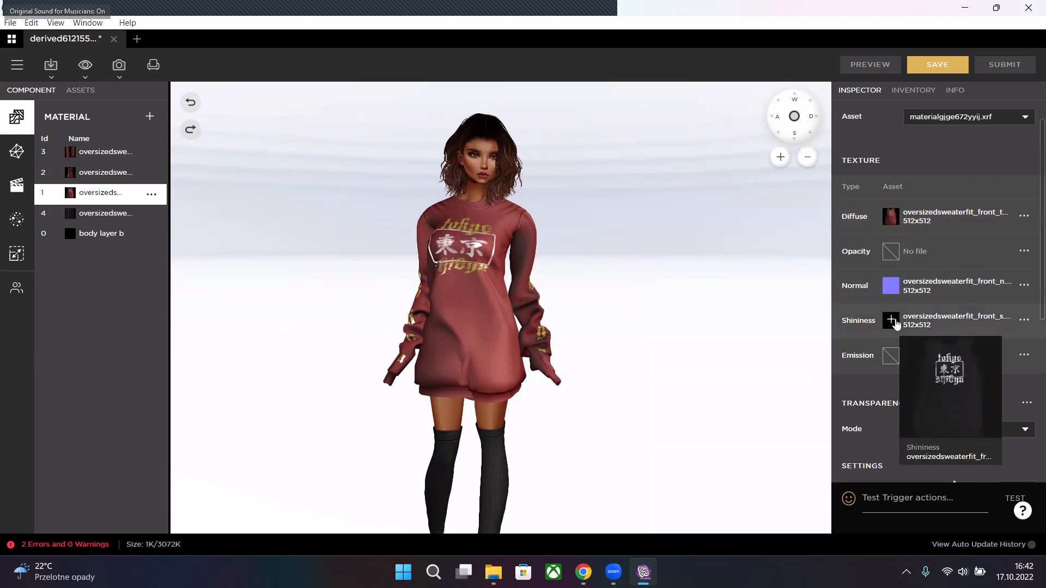
pyautogui.scroll(5, 583, 264)
pyautogui.moveTo(583, 263); pyautogui.dragTo(654, 284)
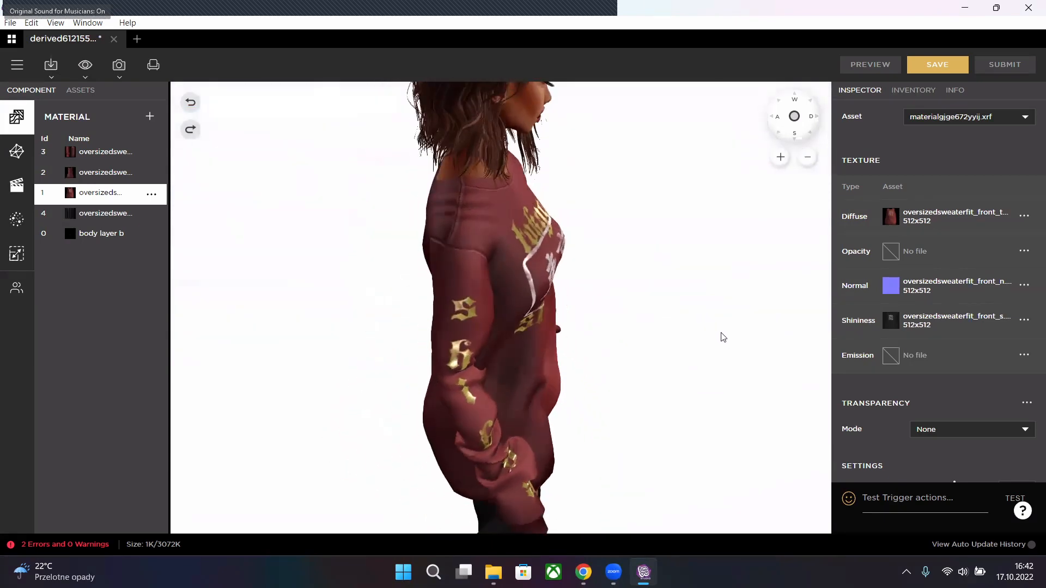
# - Enable Convex Reflections on the sweater's front, back and sleeves materials and preview the changes
pyautogui.scroll(-4, 927, 357)
pyautogui.scroll(-3, 899, 333)
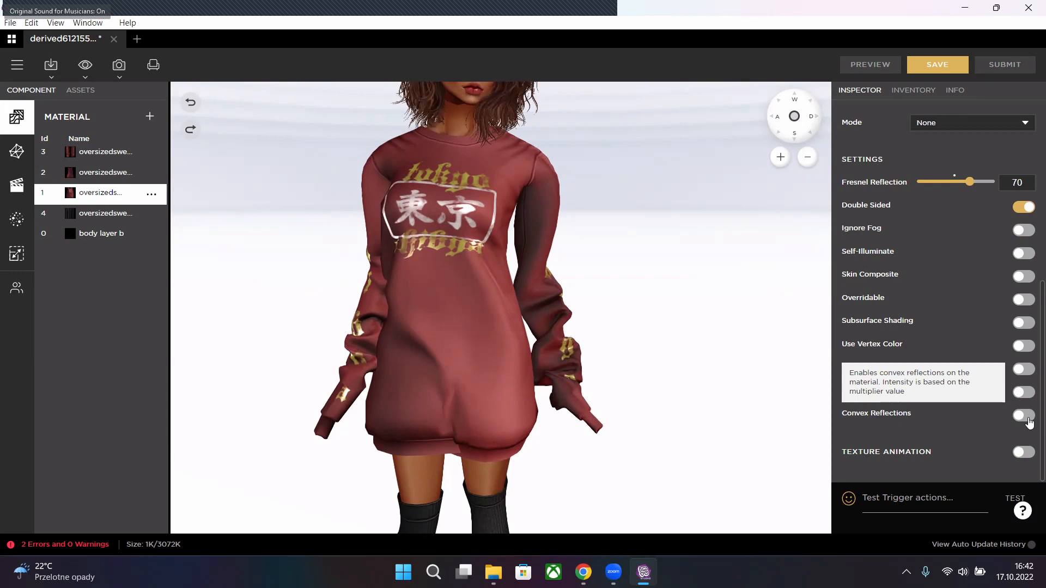
pyautogui.click(1027, 418)
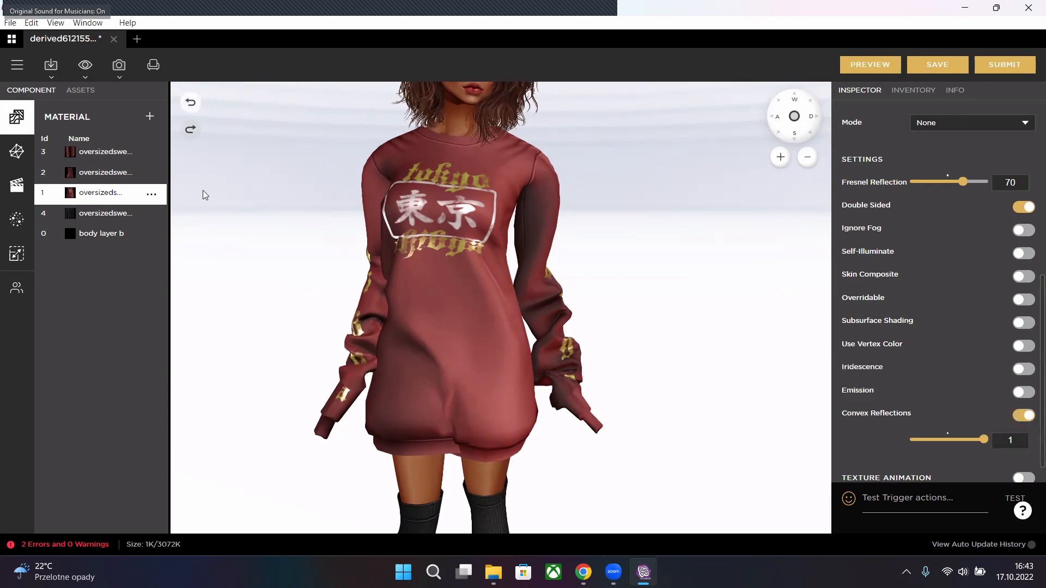
pyautogui.click(107, 173)
pyautogui.scroll(-5, 992, 403)
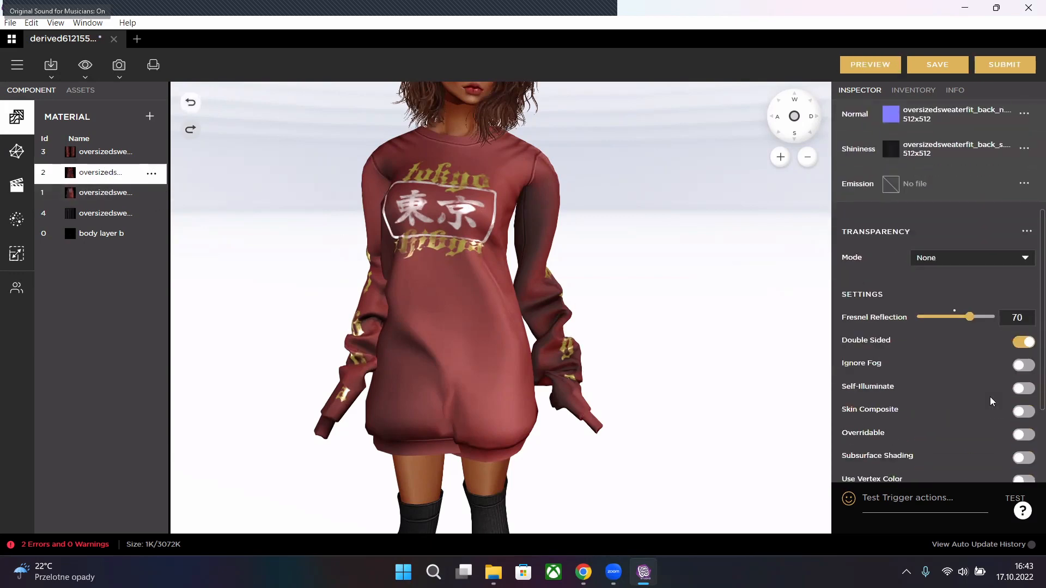
pyautogui.click(1026, 417)
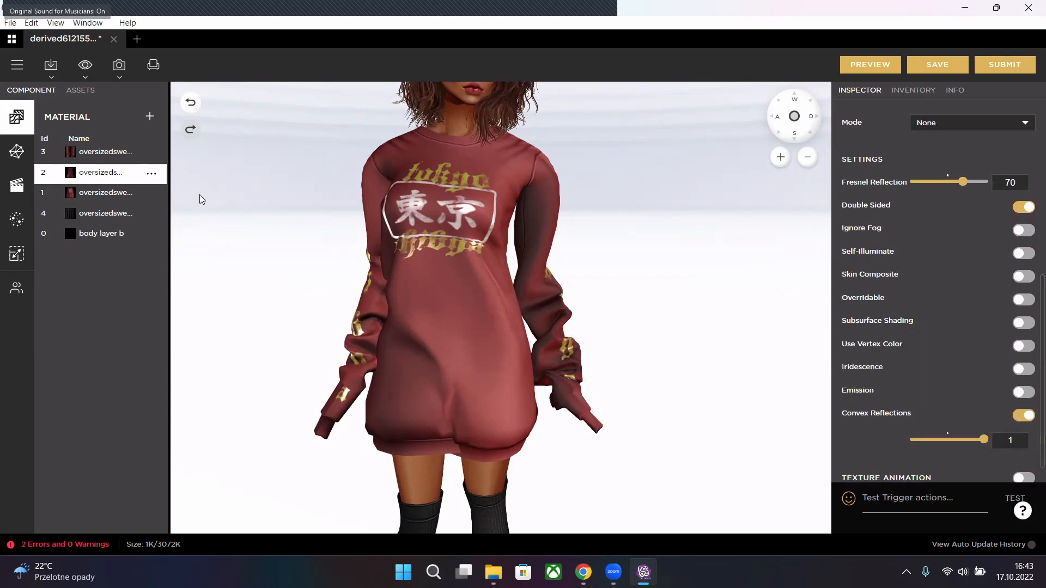
pyautogui.click(105, 152)
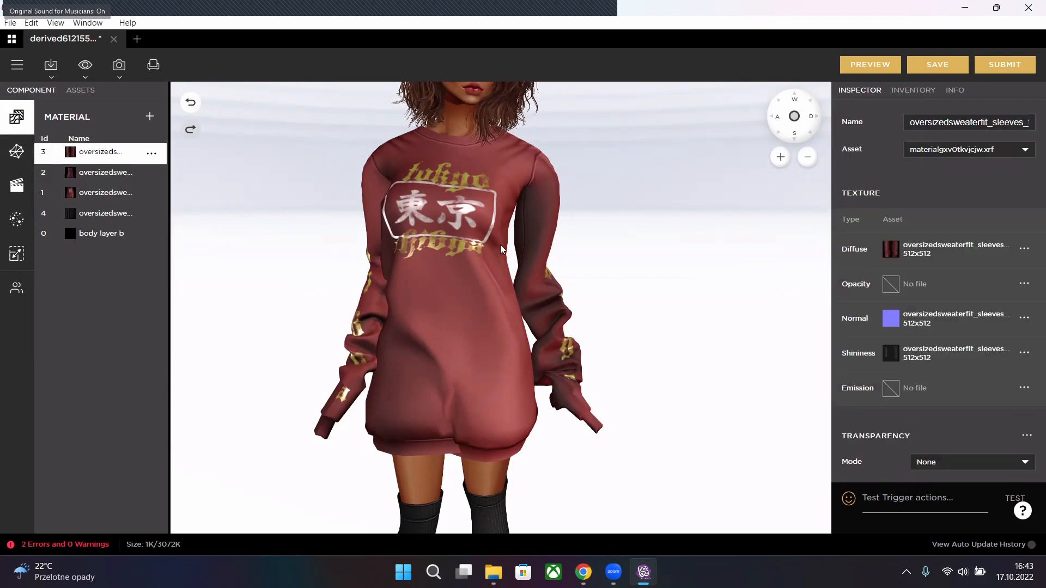
pyautogui.scroll(-5, 1014, 392)
pyautogui.click(1024, 415)
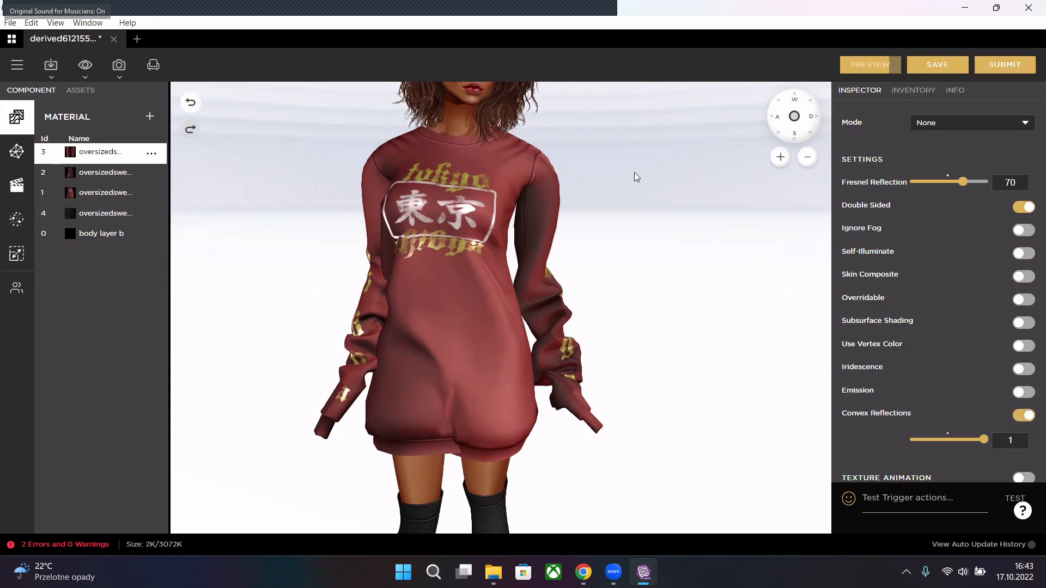
# - Inspect the previewed sweater's fabric and lettering from several angles in the plain white room
pyautogui.scroll(-5, 648, 212)
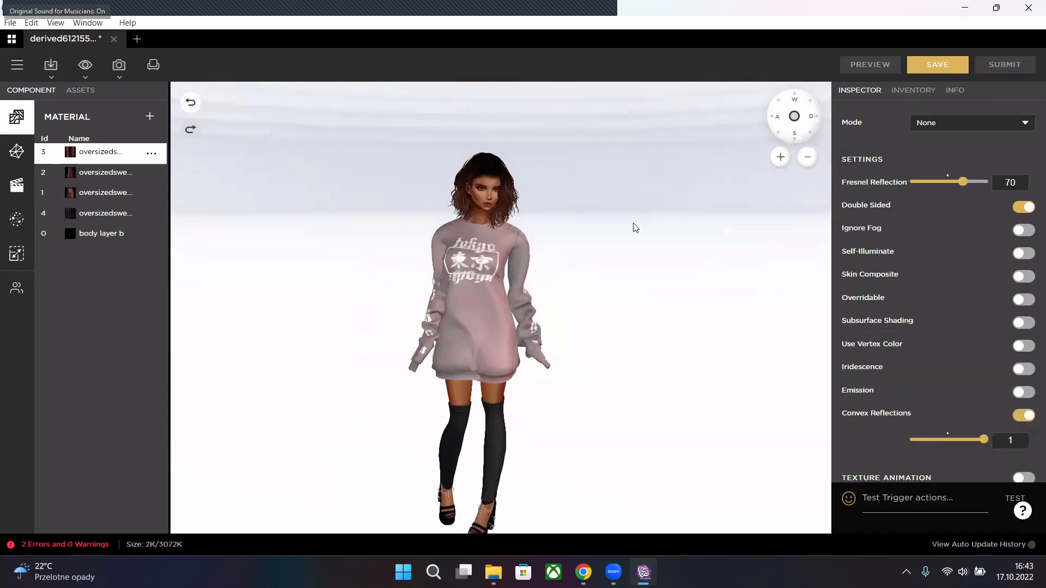
pyautogui.moveTo(631, 235); pyautogui.dragTo(655, 246)
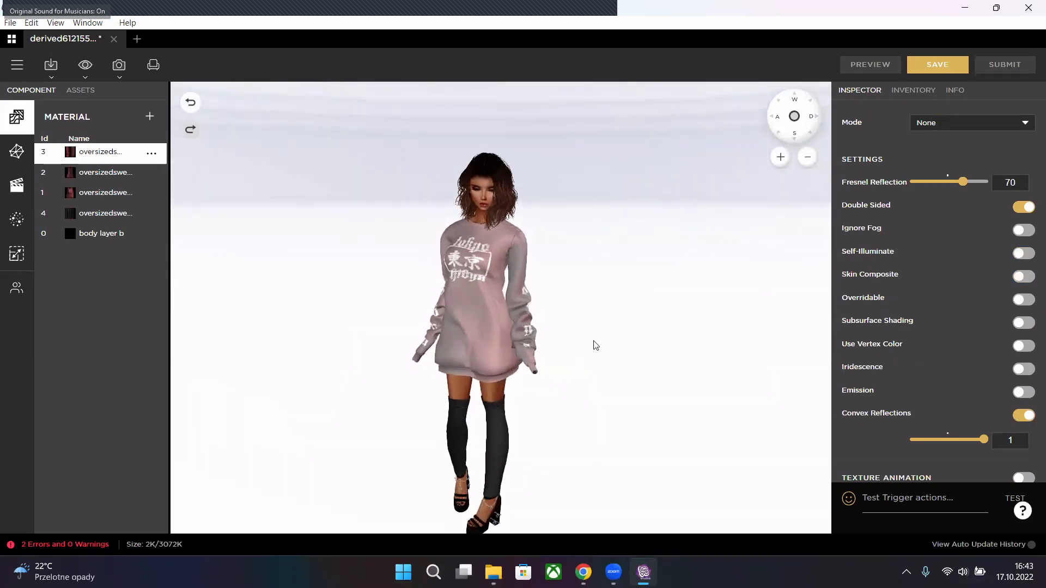
pyautogui.scroll(5, 575, 359)
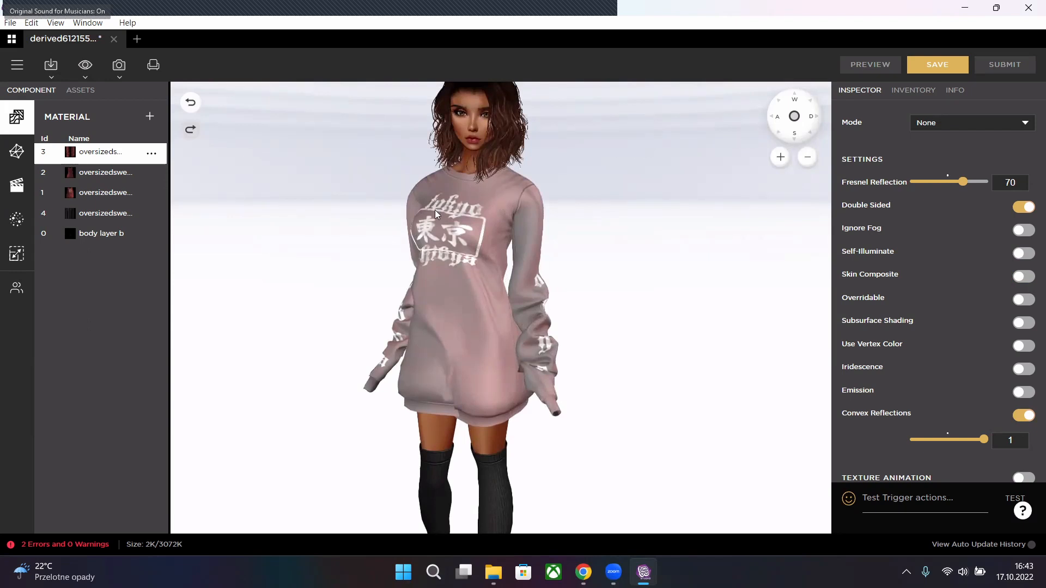
pyautogui.moveTo(488, 286); pyautogui.dragTo(597, 309)
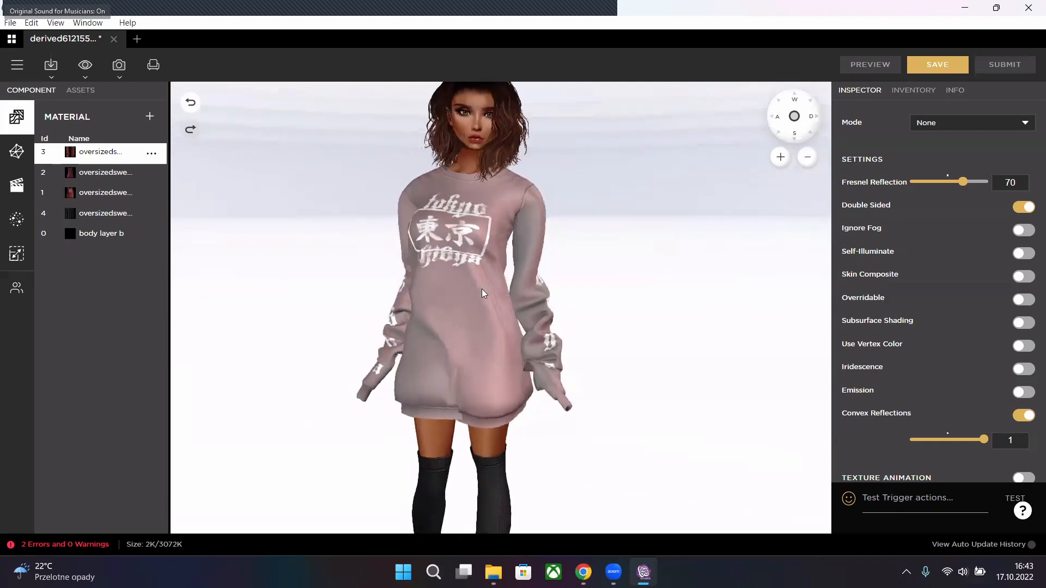
pyautogui.scroll(4, 487, 320)
pyautogui.scroll(-8, 560, 317)
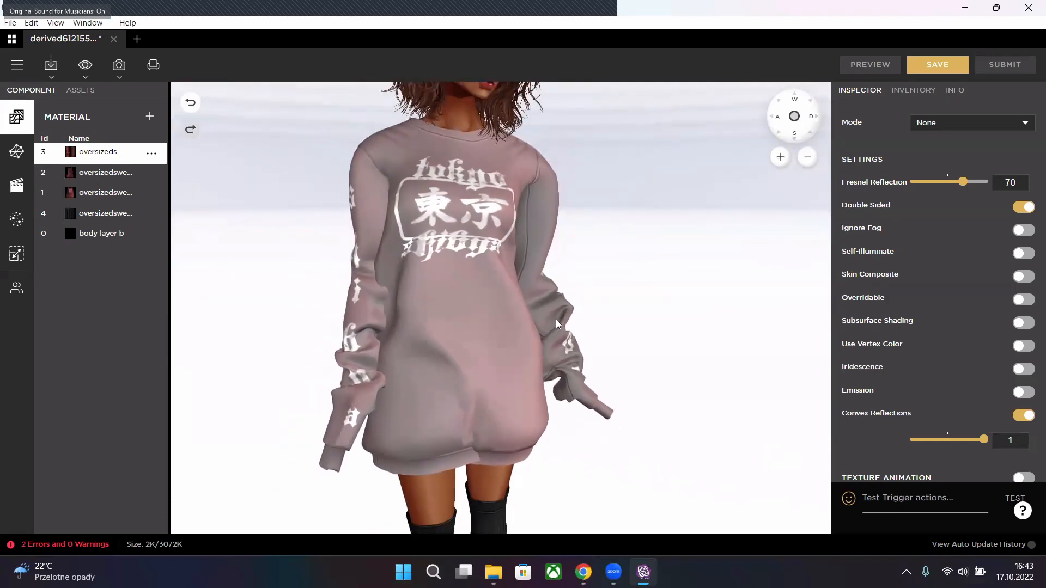
pyautogui.scroll(4, 657, 295)
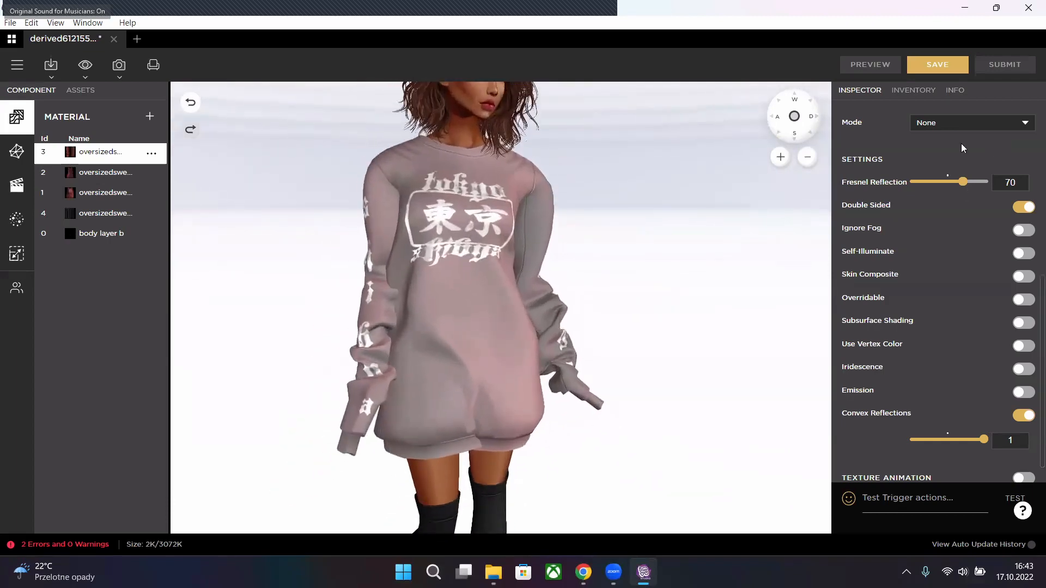
# - Filter the inventory by Rooms and load the Paradise Resort room as the scene around the avatar
pyautogui.click(907, 98)
pyautogui.click(848, 144)
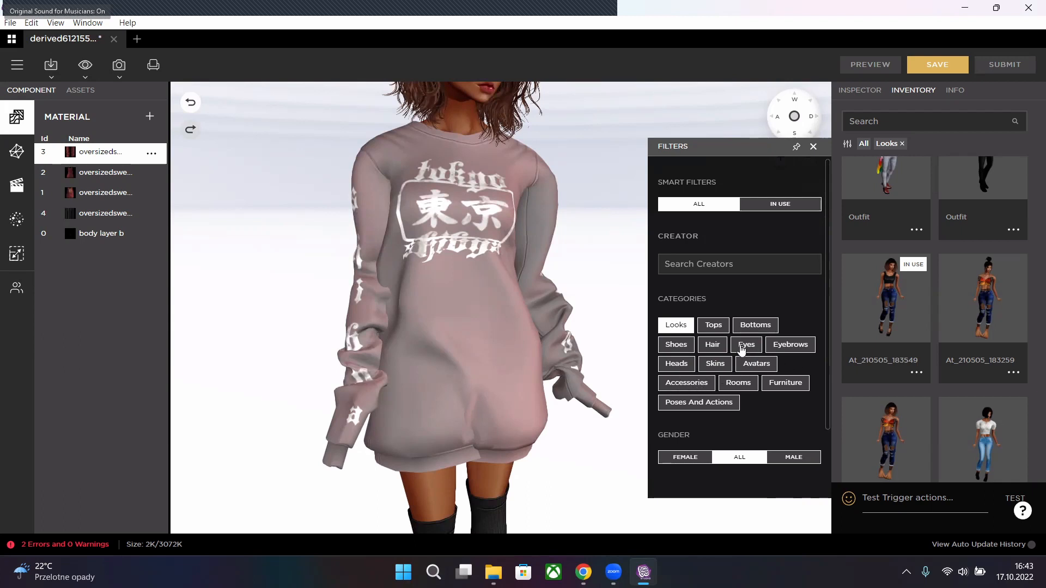
pyautogui.click(739, 383)
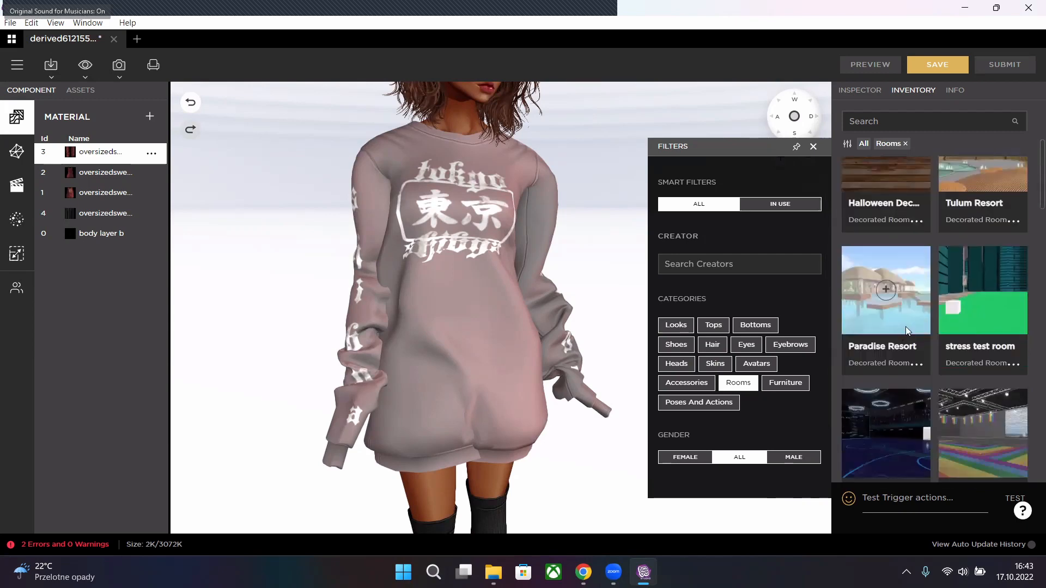
pyautogui.click(885, 294)
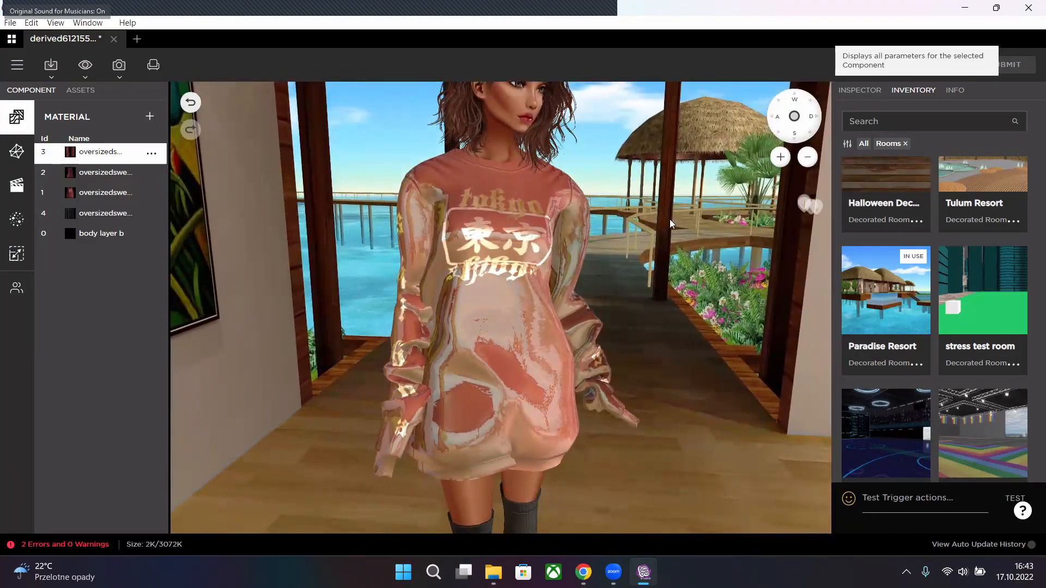
# - Examine how the sweater's front, back and sleeves reflect the Paradise Resort surroundings from different angles and distances
pyautogui.click(861, 91)
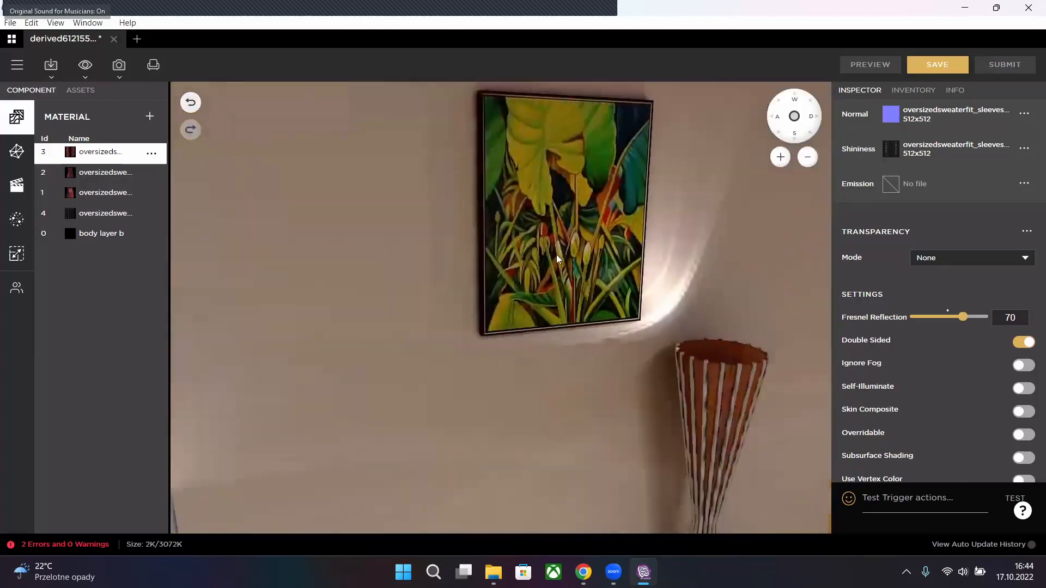
pyautogui.moveTo(557, 259); pyautogui.dragTo(452, 264)
pyautogui.scroll(5, 452, 264)
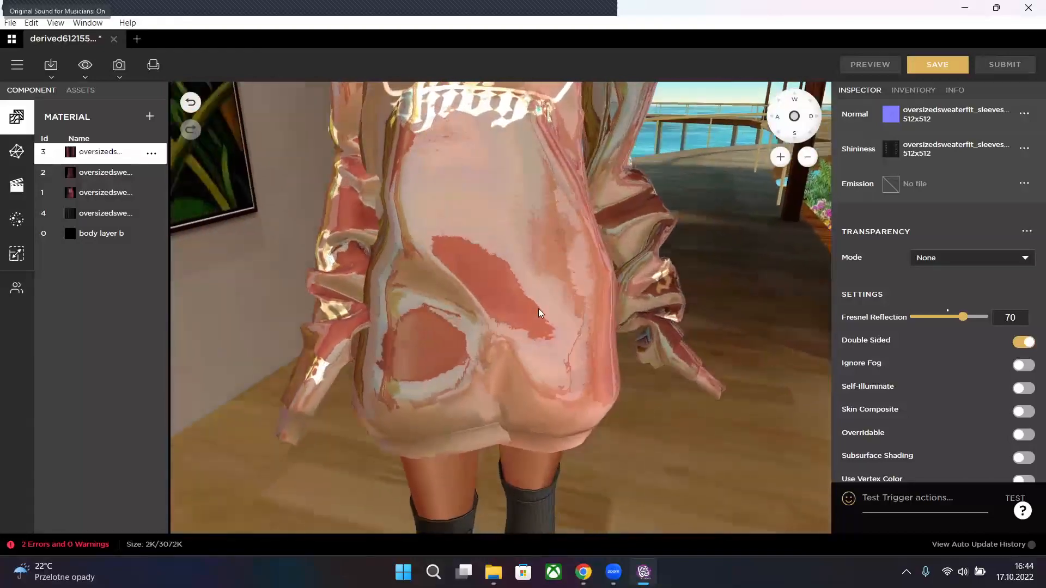
pyautogui.moveTo(540, 312); pyautogui.dragTo(543, 293)
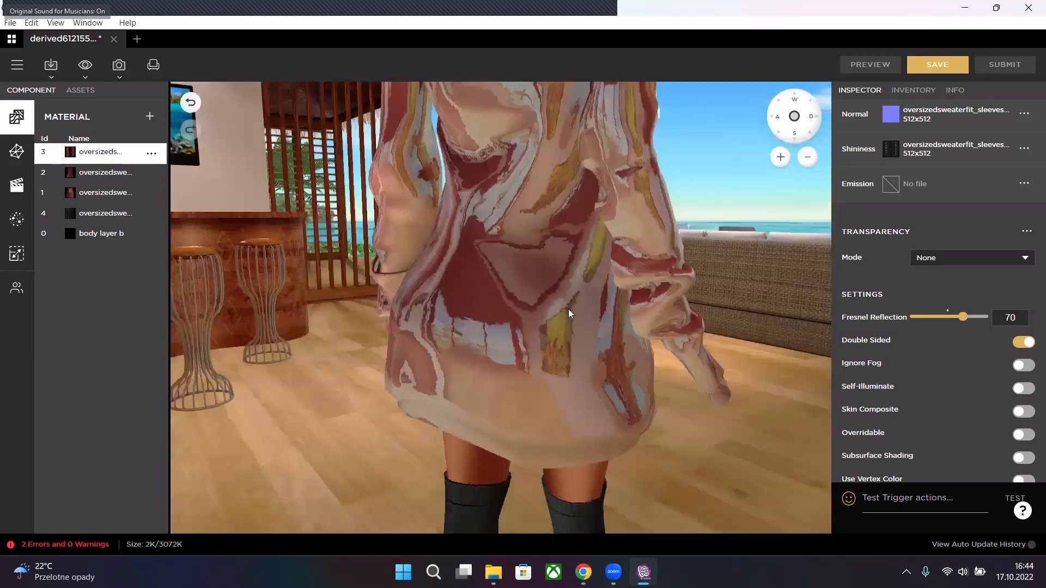
pyautogui.moveTo(569, 315); pyautogui.dragTo(541, 143)
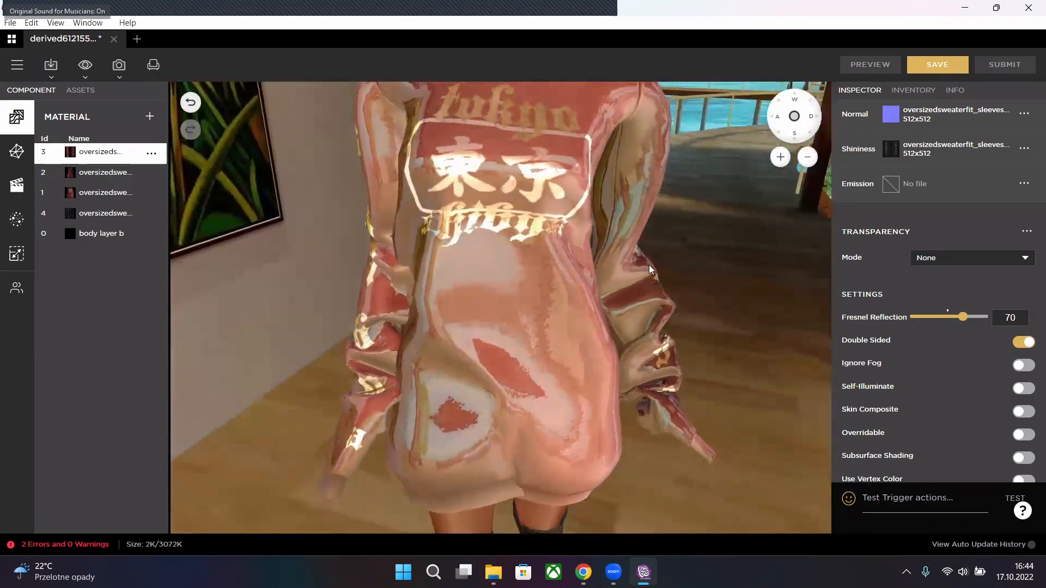
pyautogui.press('a')
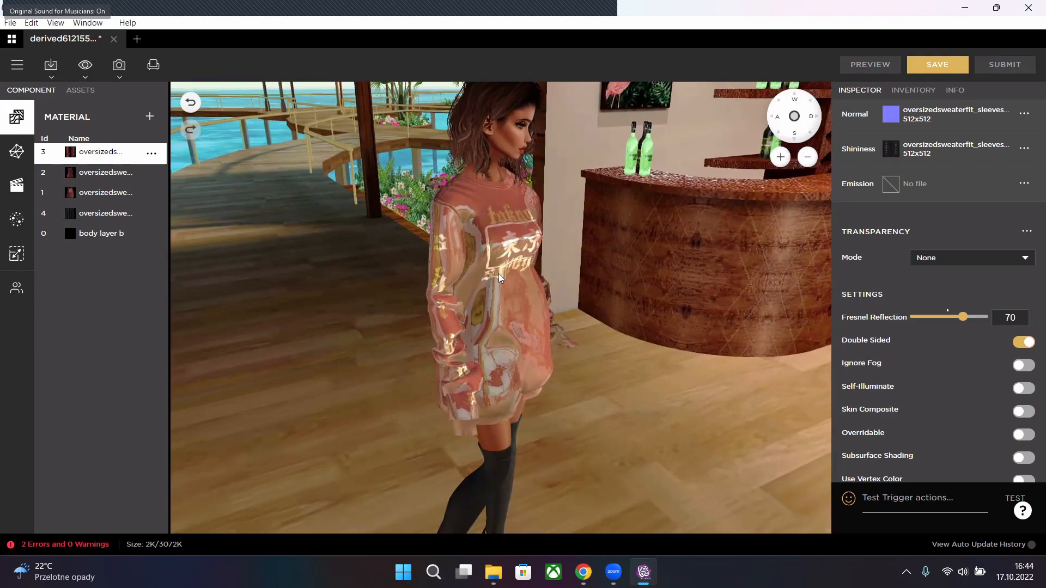
pyautogui.moveTo(504, 169); pyautogui.dragTo(828, 130)
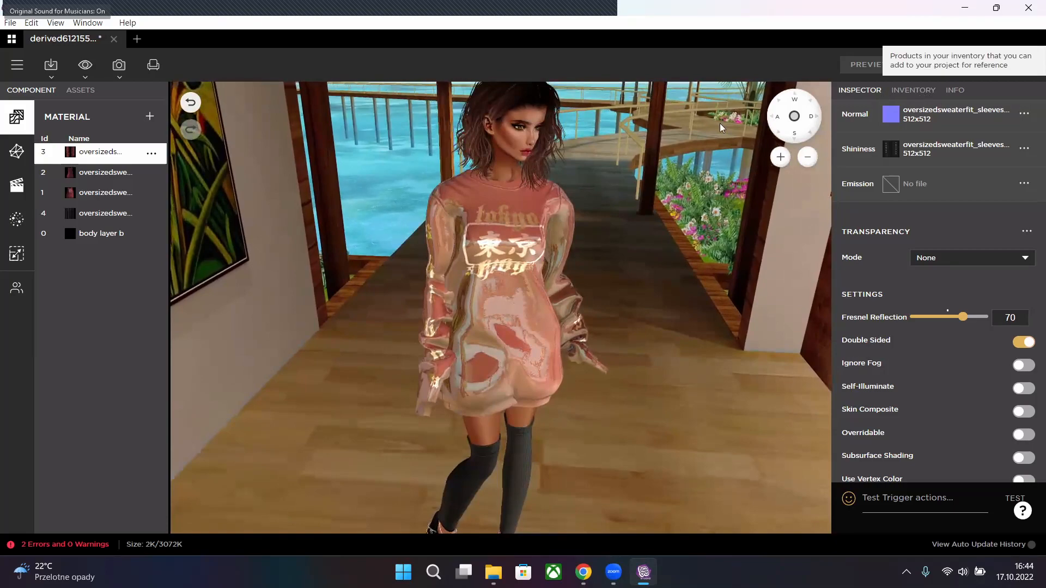
pyautogui.moveTo(565, 175)
pyautogui.mouseDown()
pyautogui.moveTo(593, 252)
pyautogui.moveTo(761, 305)
pyautogui.moveTo(797, 300)
pyautogui.moveTo(614, 264)
pyautogui.moveTo(723, 244)
pyautogui.moveTo(812, 273)
pyautogui.moveTo(620, 335)
pyautogui.moveTo(607, 322)
pyautogui.moveTo(581, 380)
pyautogui.mouseUp()
pyautogui.scroll(5, 581, 381)
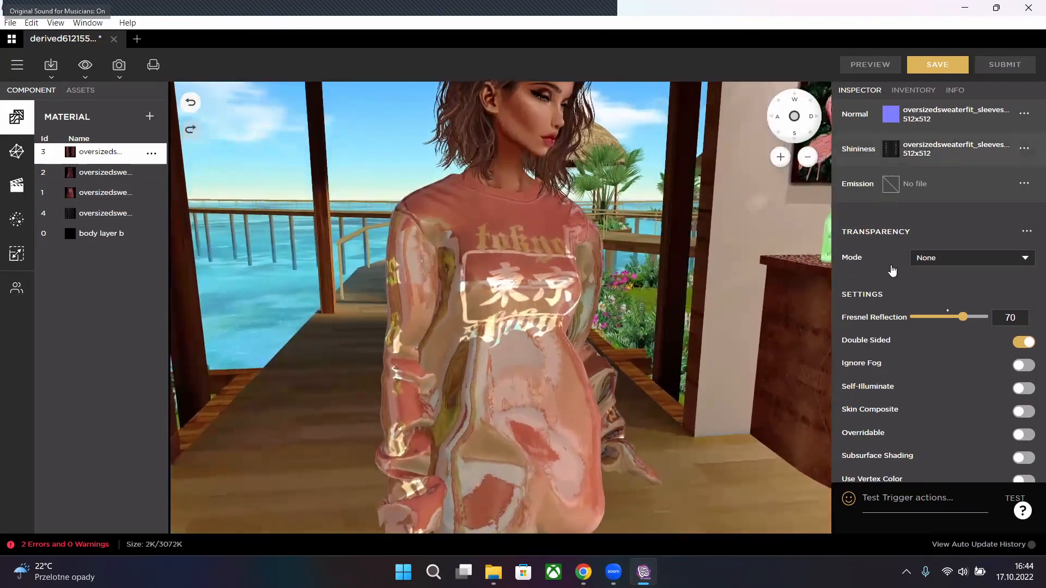
pyautogui.click(913, 90)
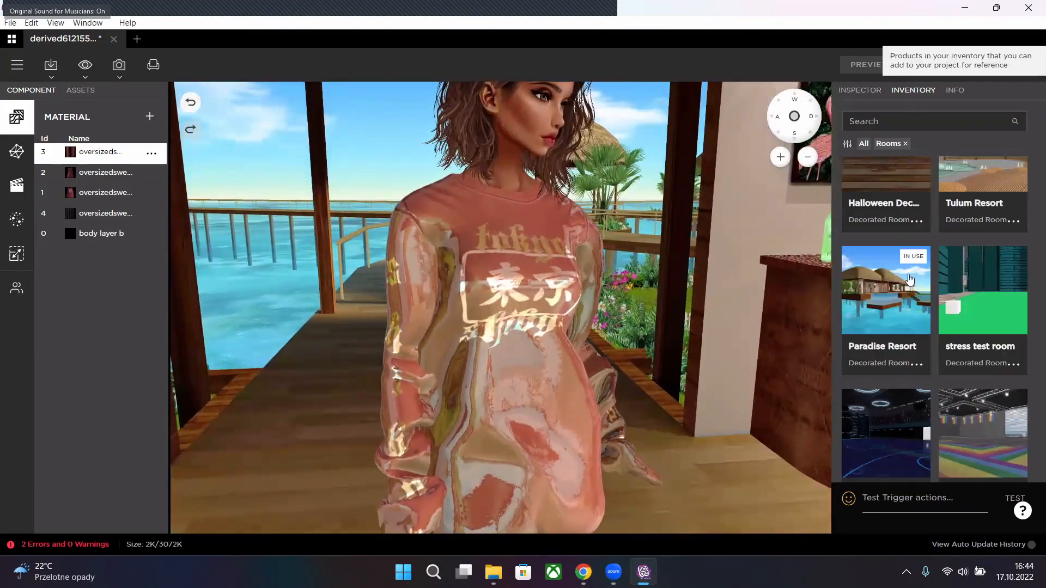
pyautogui.scroll(-5, 904, 313)
pyautogui.scroll(-5, 907, 316)
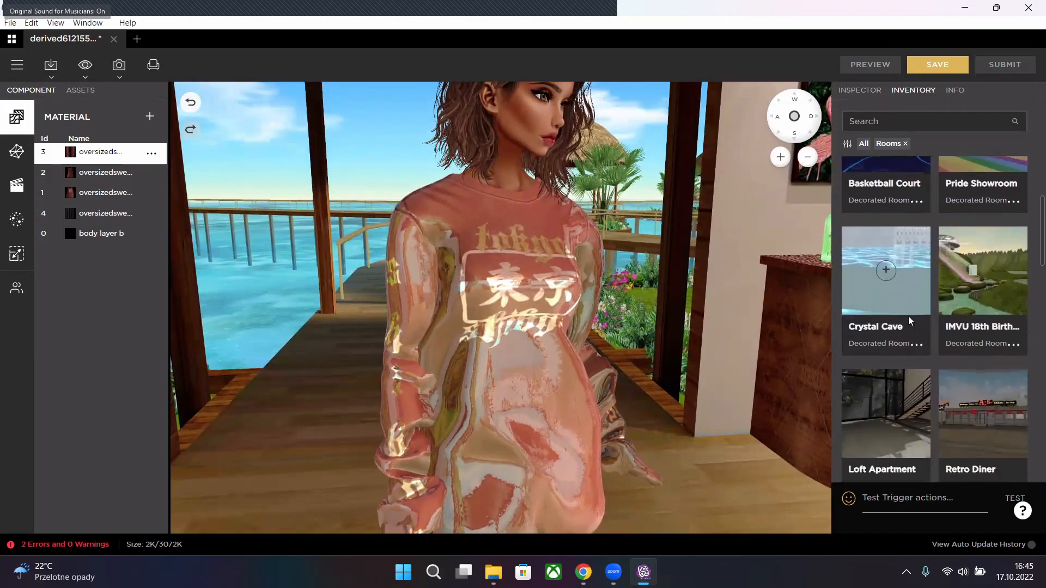
pyautogui.click(862, 92)
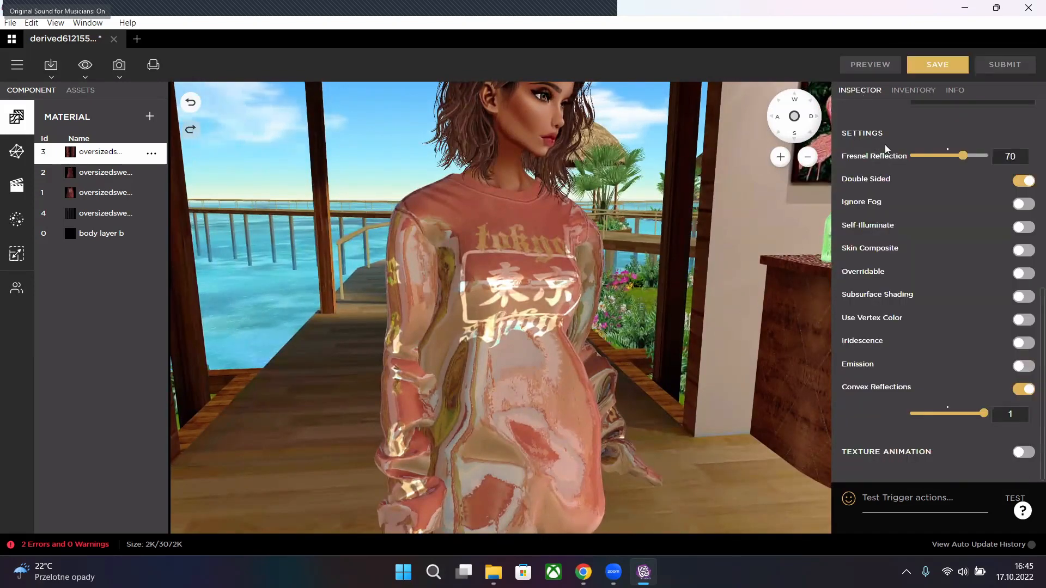
pyautogui.scroll(8, 884, 145)
# - Filter the inventory by Accessories and add the women's [K] visor sunglasses to the avatar as a reflection reference
pyautogui.click(909, 98)
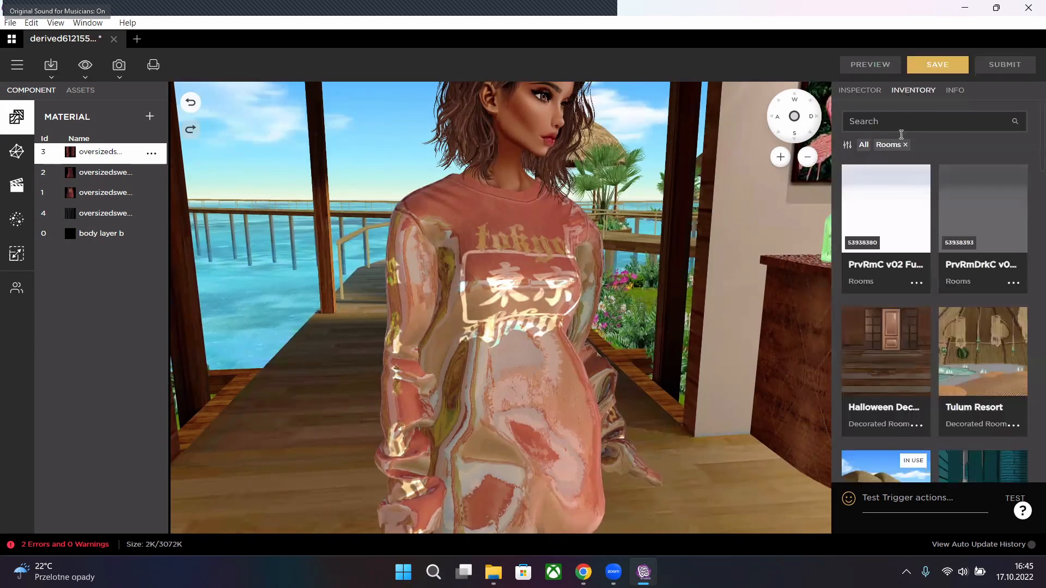
pyautogui.click(847, 147)
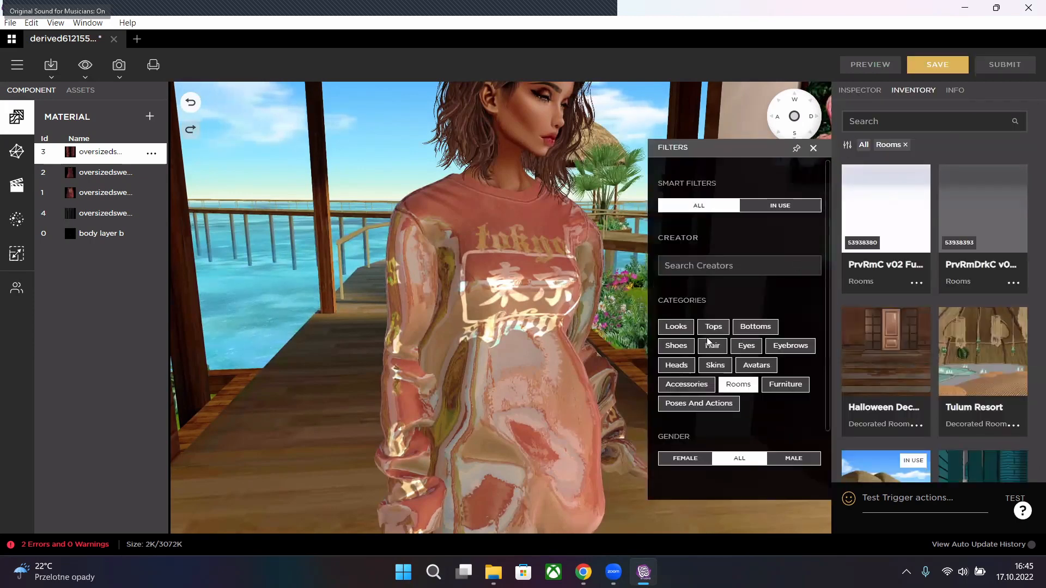
pyautogui.click(678, 387)
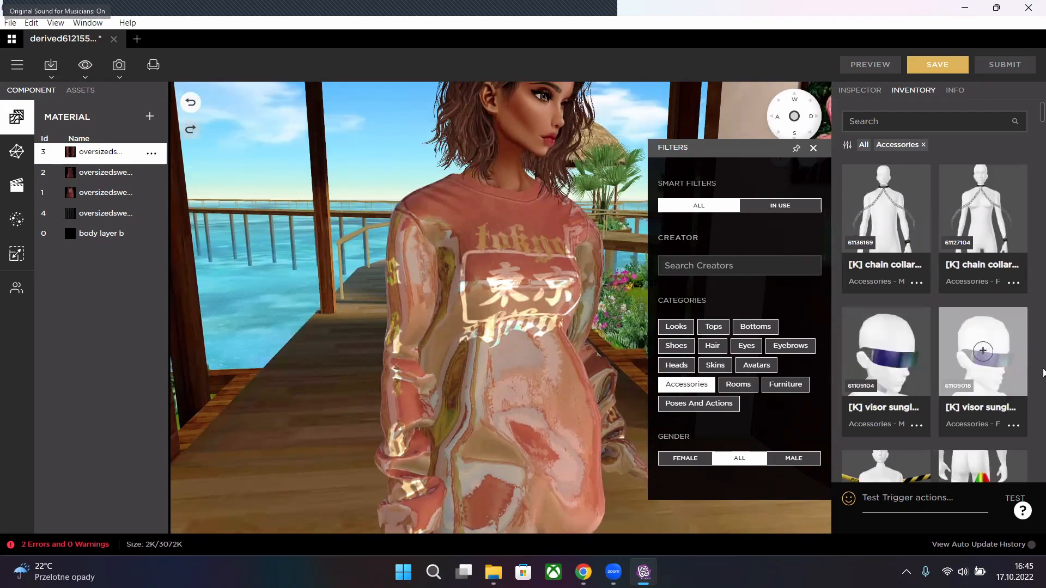
pyautogui.click(983, 352)
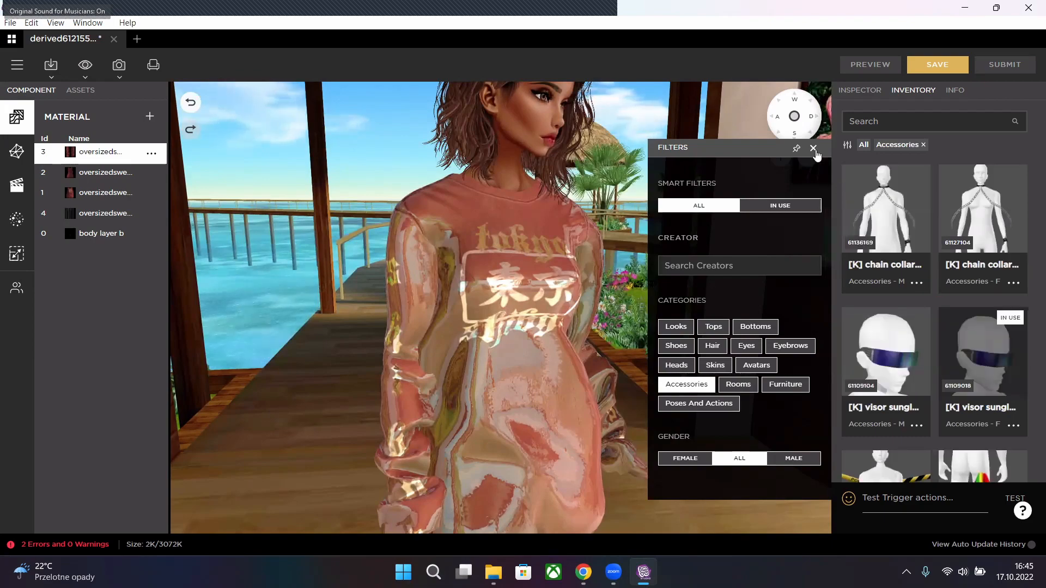
pyautogui.click(814, 148)
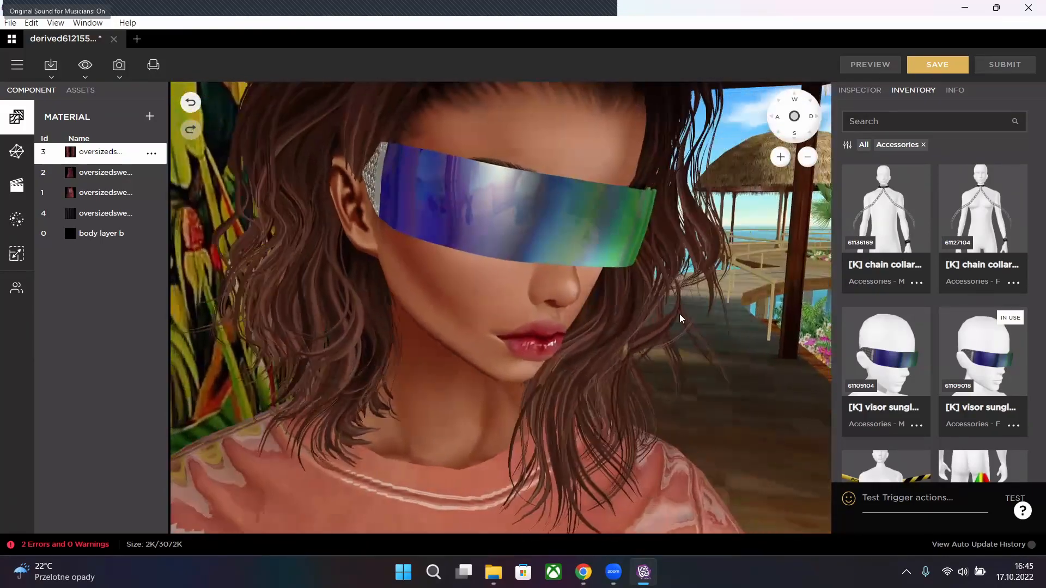
# - Inspect the visor sunglasses' reflections against those of the sweater from several angles and distances
pyautogui.scroll(-10, 667, 312)
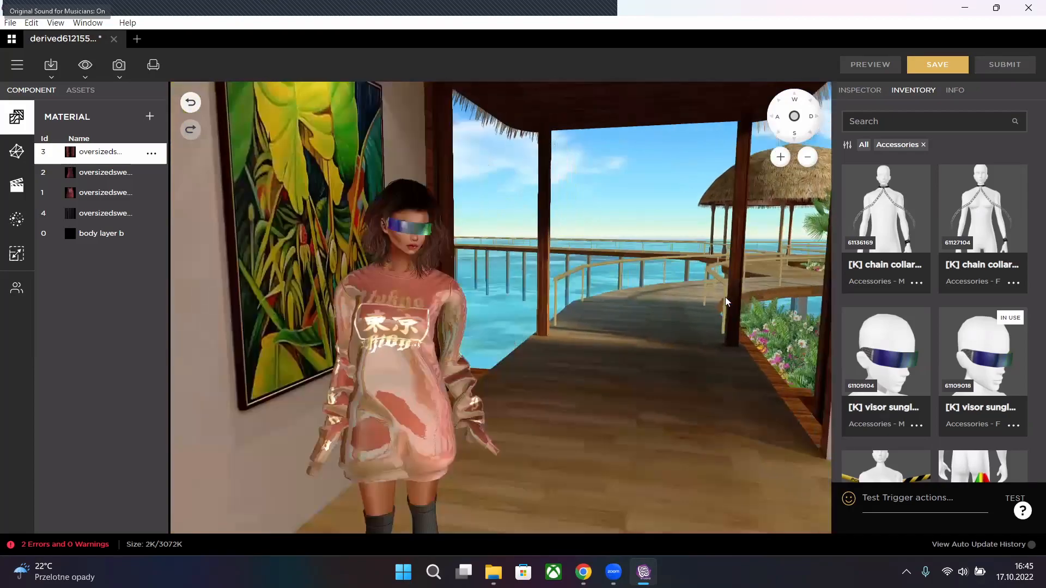
pyautogui.moveTo(724, 297); pyautogui.dragTo(586, 190)
pyautogui.scroll(5, 570, 176)
pyautogui.scroll(-3, 569, 177)
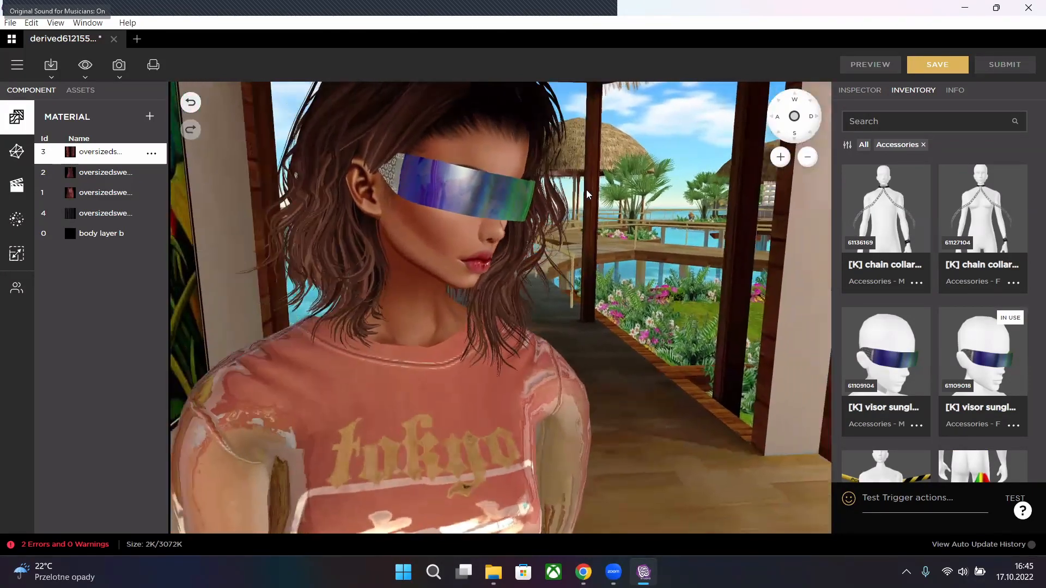
pyautogui.scroll(4, 589, 201)
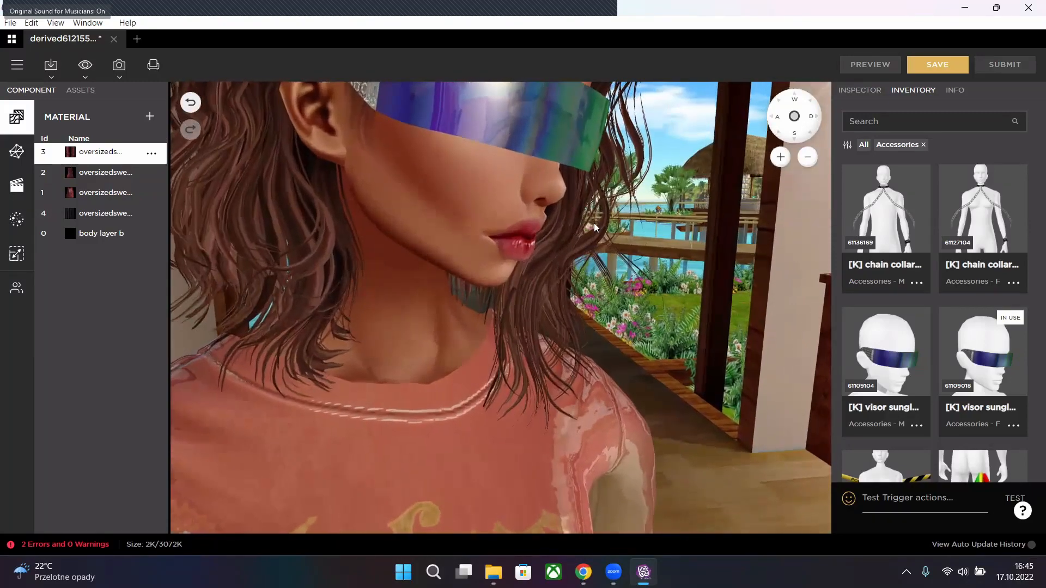
pyautogui.moveTo(594, 224); pyautogui.dragTo(596, 230)
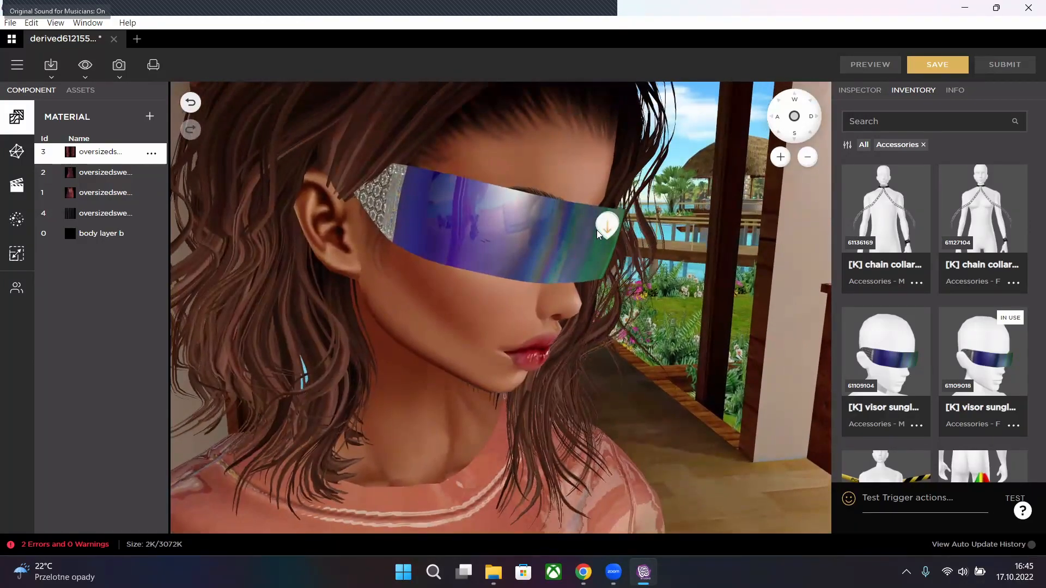
pyautogui.scroll(-10, 596, 230)
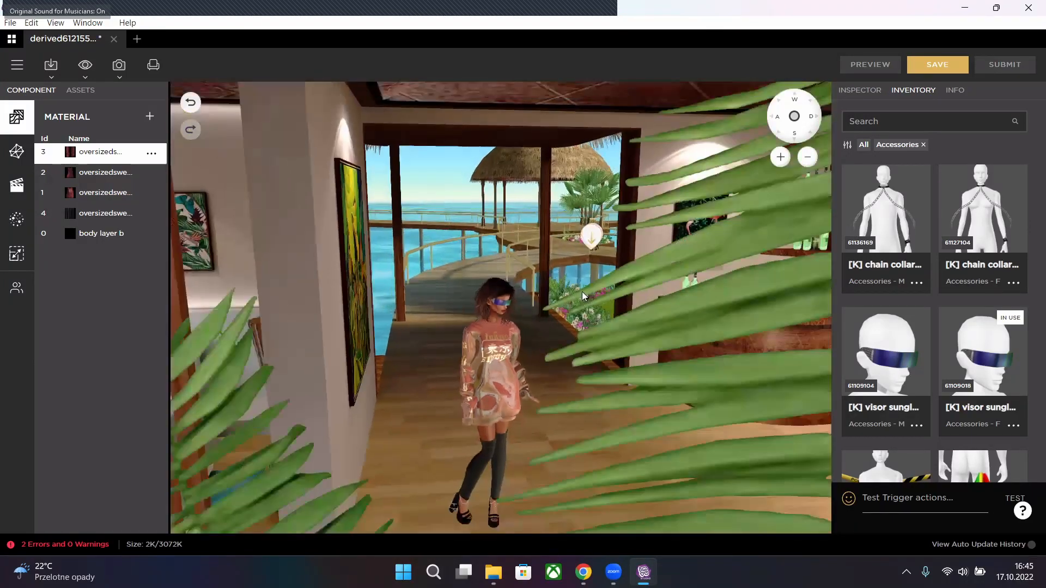
# - Move the avatar out onto the wooden boardwalk over the water and frame the sweater from the front
pyautogui.scroll(-5, 582, 292)
pyautogui.moveTo(643, 223); pyautogui.dragTo(715, 220)
pyautogui.scroll(-4, 705, 213)
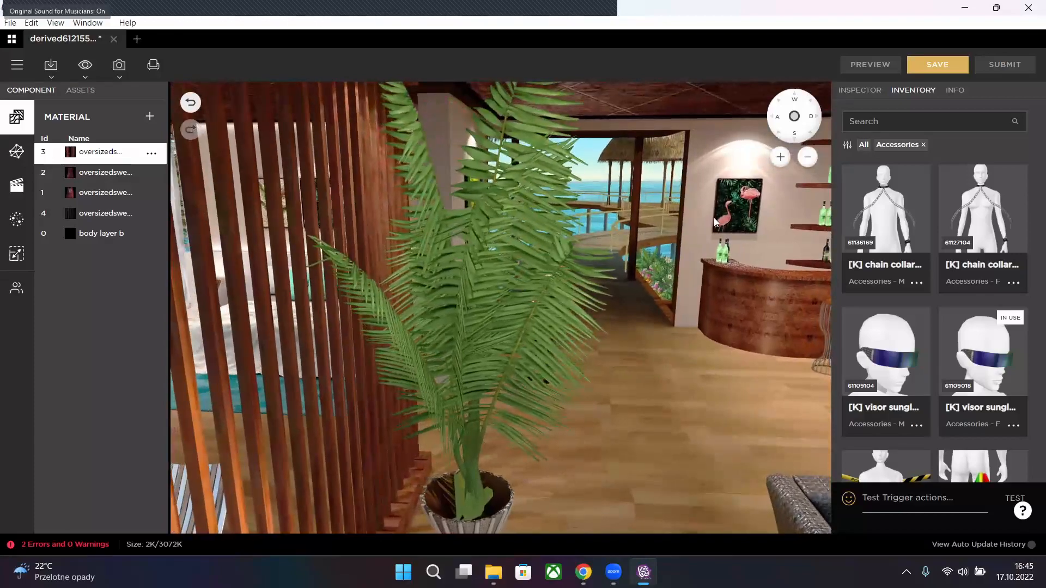
pyautogui.click(573, 358)
pyautogui.moveTo(608, 308); pyautogui.dragTo(675, 311)
pyautogui.scroll(8, 586, 371)
pyautogui.moveTo(609, 351); pyautogui.dragTo(340, 234)
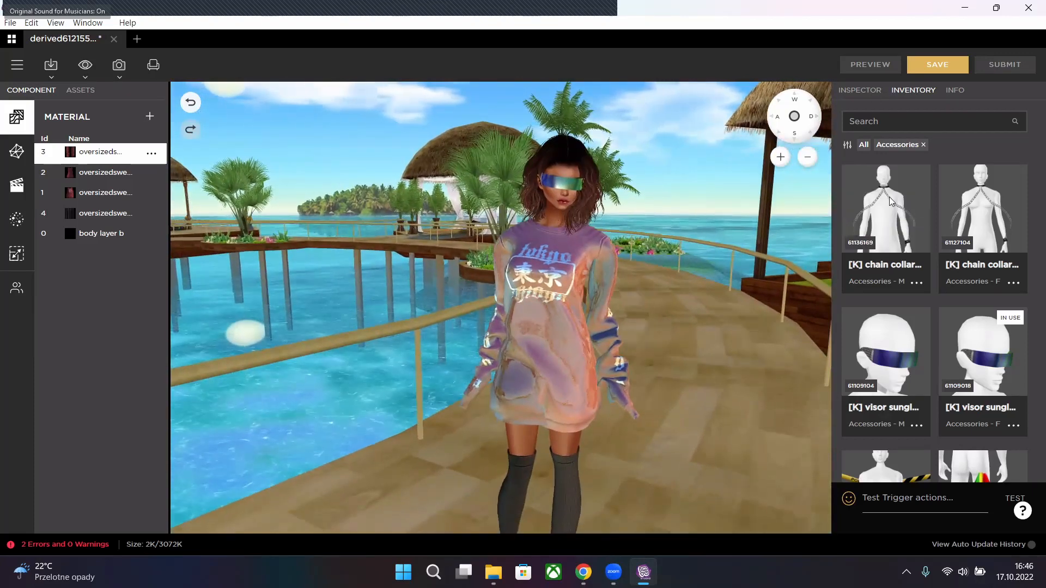
# - Set the Convex Reflections of the sweater's material 3 to 0.5
pyautogui.click(859, 90)
pyautogui.scroll(-10, 941, 381)
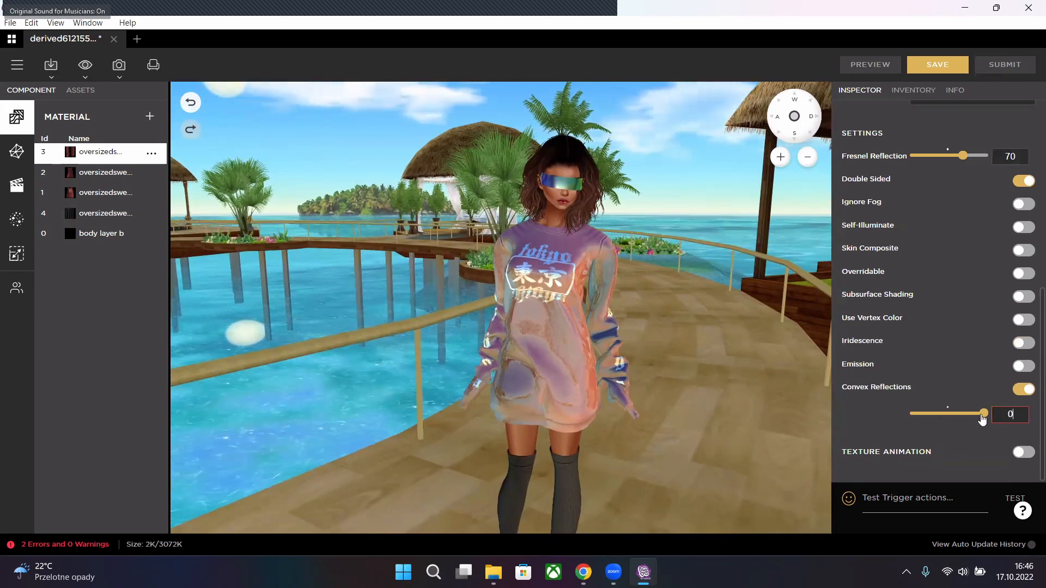
pyautogui.write('.5')
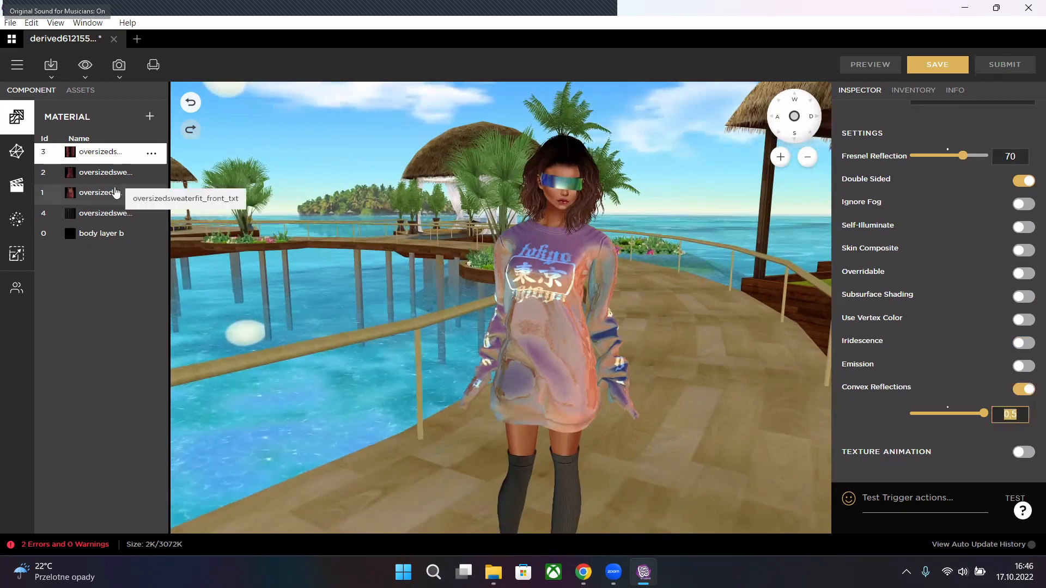
# - Set the Convex Reflections of sweater materials 2 and 1 to 0.5 and preview the changes on the avatar
pyautogui.click(131, 173)
pyautogui.scroll(-2, 923, 431)
pyautogui.scroll(-5, 923, 431)
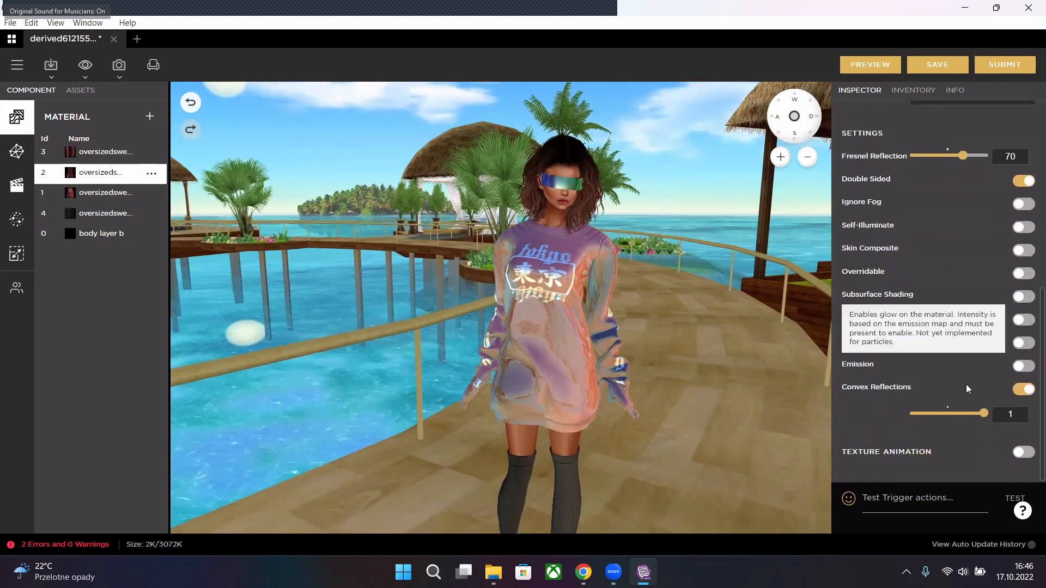
pyautogui.click(1022, 418)
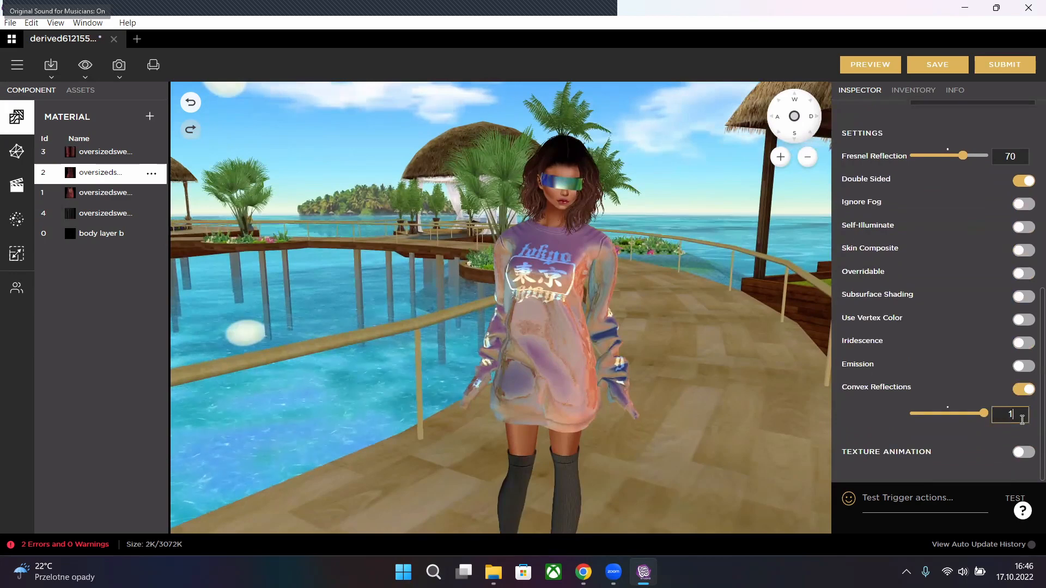
pyautogui.click(104, 193)
pyautogui.scroll(-6, 1015, 453)
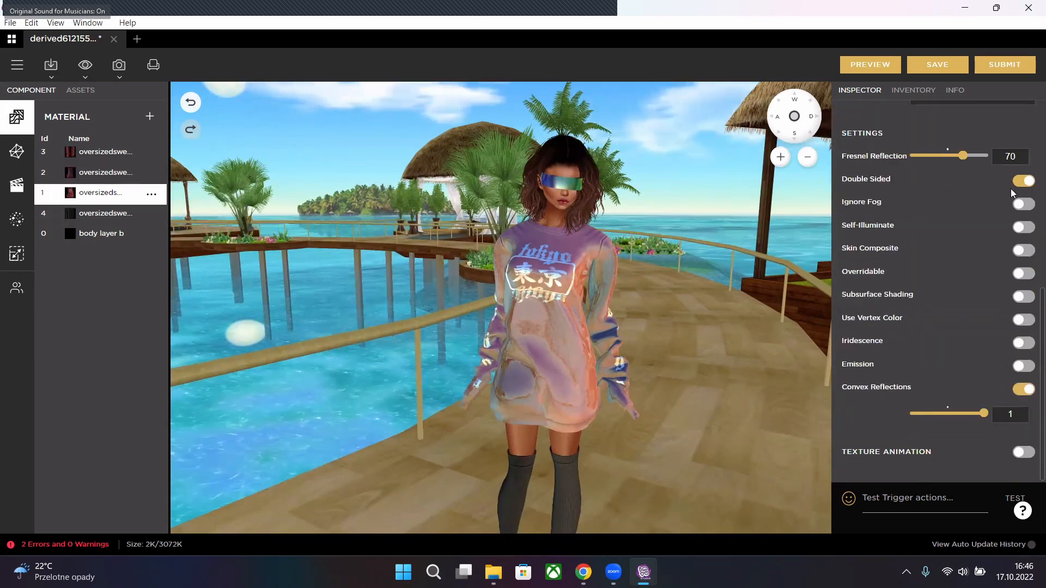
pyautogui.click(855, 66)
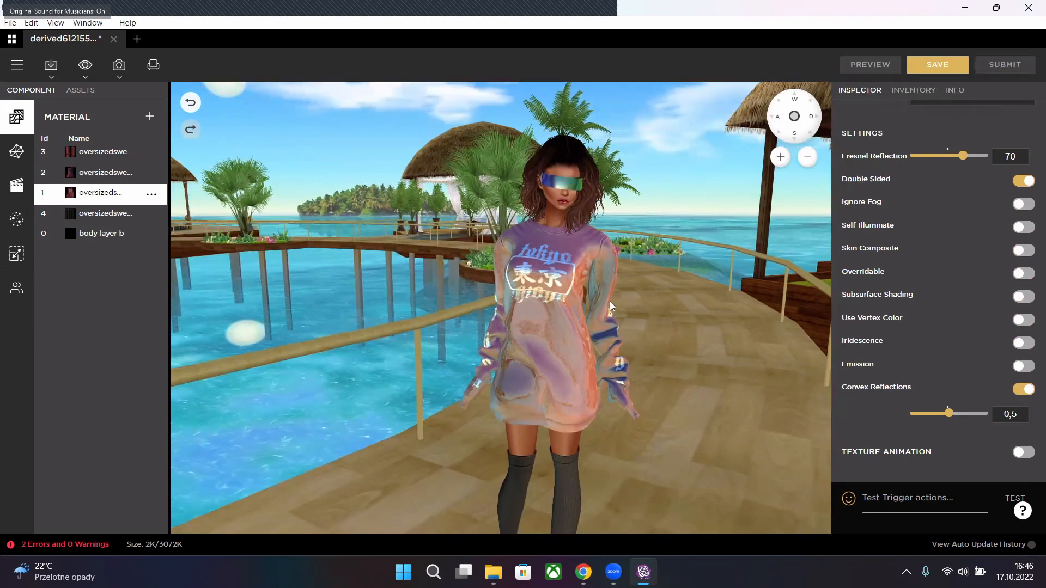
# - Try a Convex Reflections value of 0.1 on the sweater's front material and return it to 0.5
pyautogui.moveTo(610, 302); pyautogui.dragTo(521, 336)
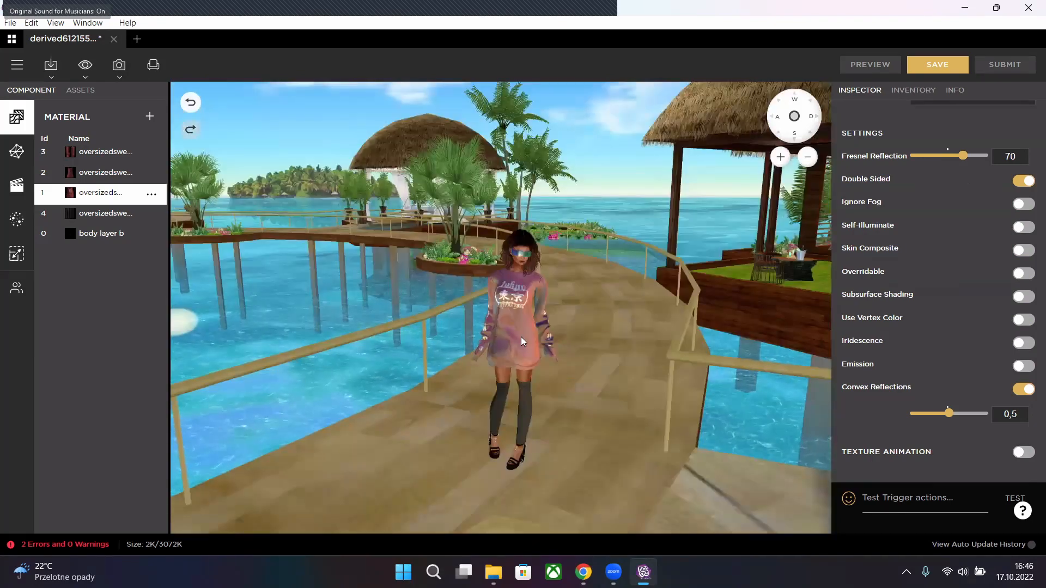
pyautogui.scroll(6, 525, 339)
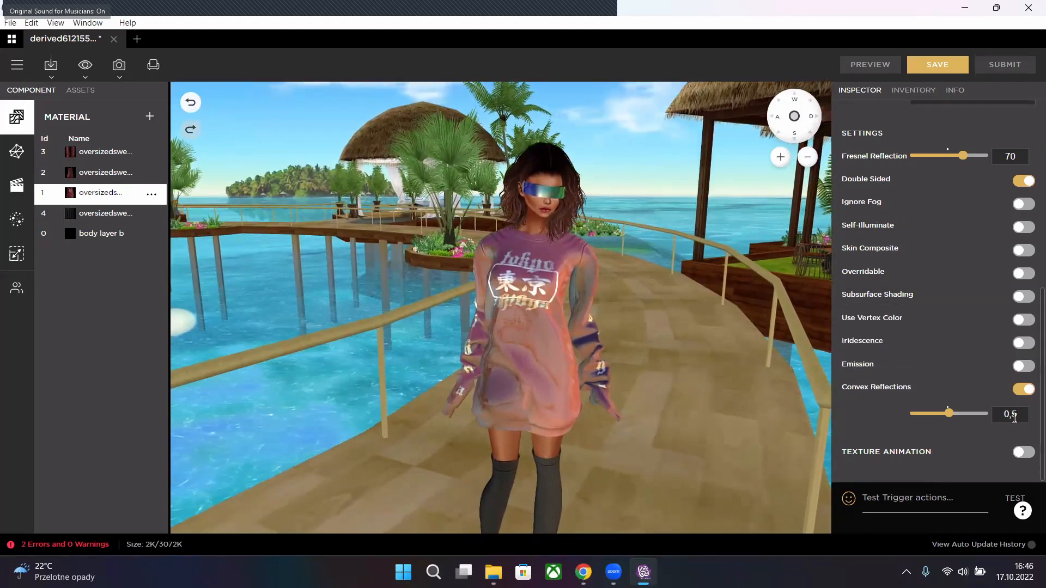
pyautogui.press('Return')
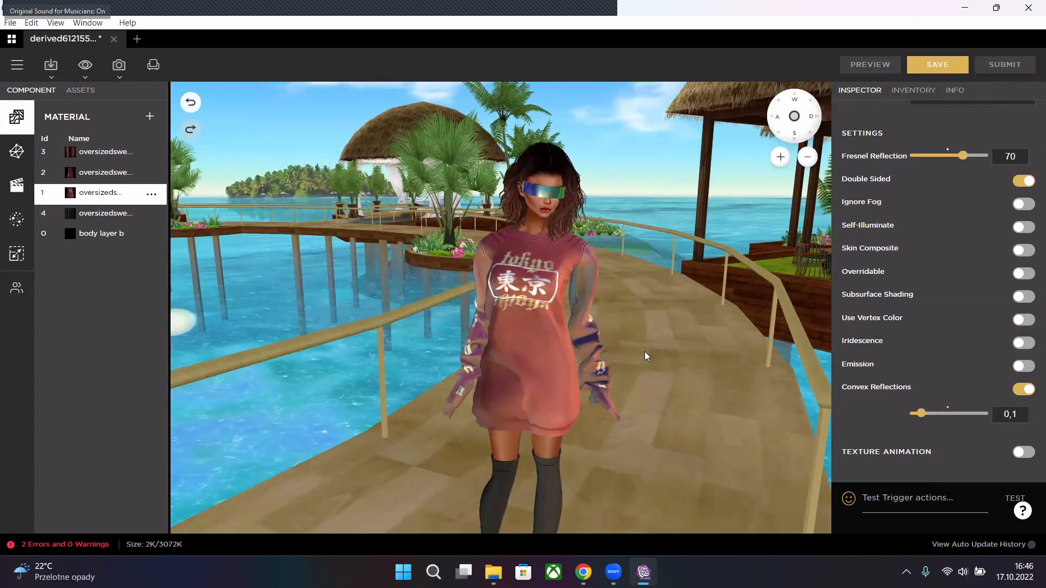
pyautogui.scroll(5, 645, 353)
pyautogui.moveTo(681, 354)
pyautogui.mouseDown()
pyautogui.moveTo(691, 335)
pyautogui.moveTo(678, 311)
pyautogui.moveTo(705, 348)
pyautogui.moveTo(724, 352)
pyautogui.moveTo(642, 350)
pyautogui.moveTo(695, 345)
pyautogui.mouseUp()
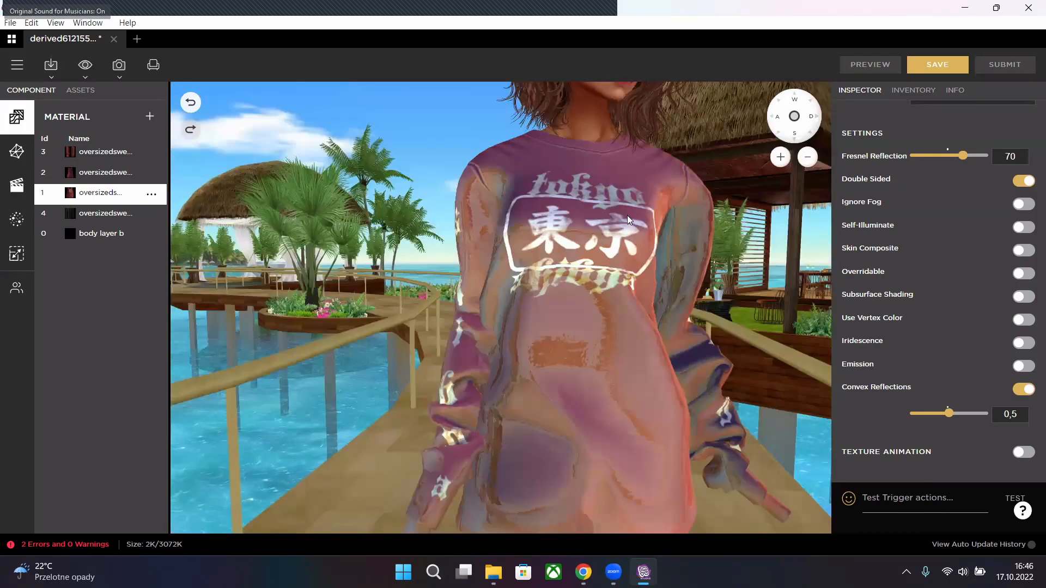
# - Examine the sweater's reflections on the boardwalk from the front and side, both close up and from a distance
pyautogui.scroll(-5, 628, 220)
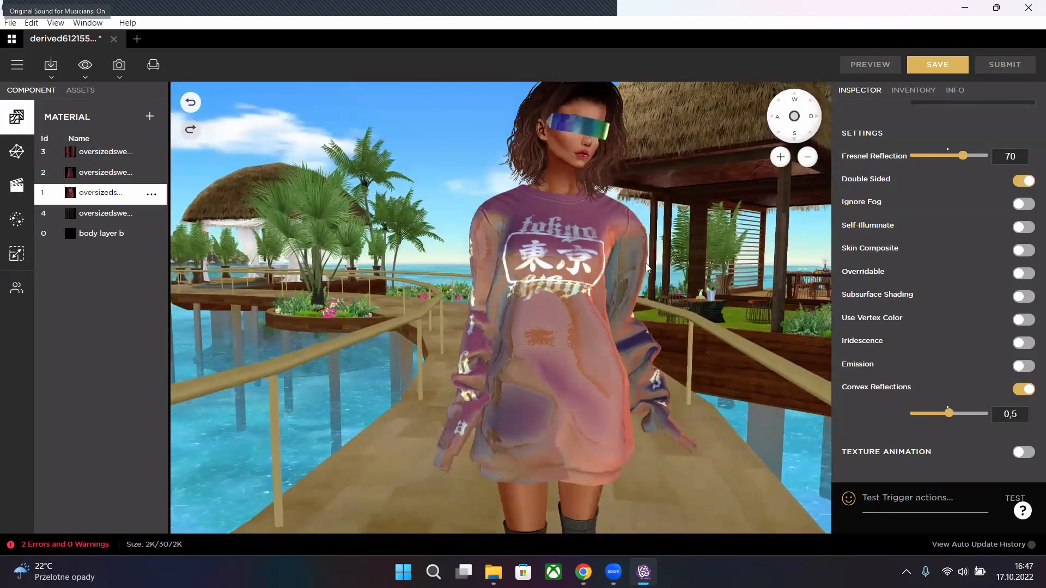
pyautogui.moveTo(716, 273); pyautogui.dragTo(861, 279)
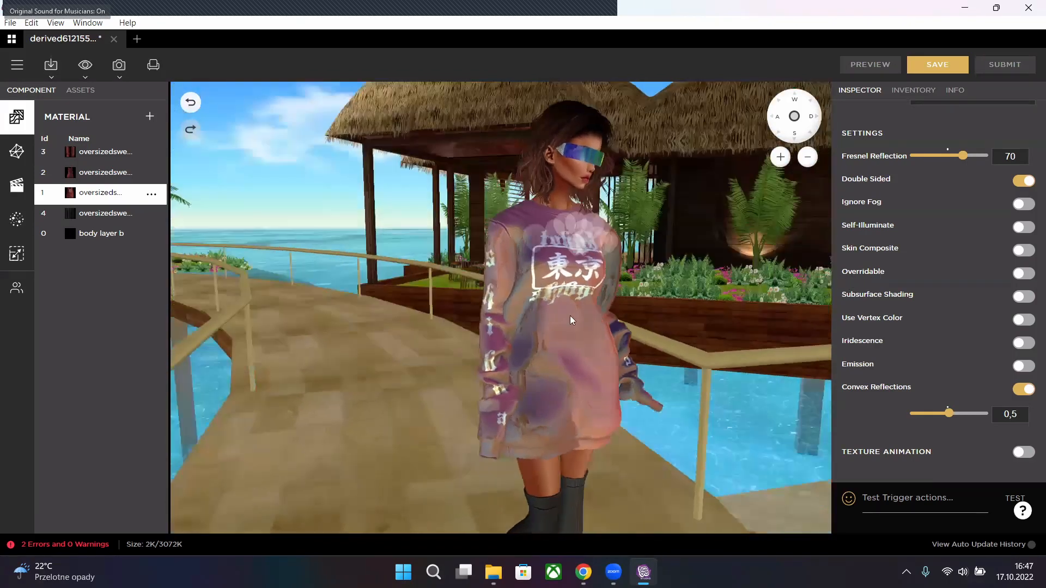
pyautogui.moveTo(495, 318); pyautogui.dragTo(449, 342)
pyautogui.scroll(-5, 448, 338)
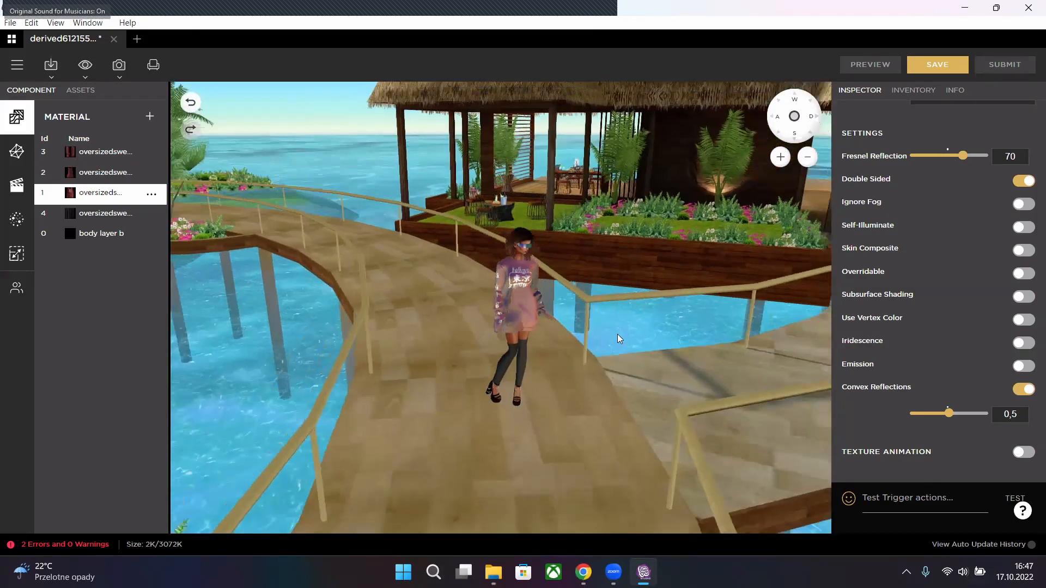
pyautogui.scroll(6, 677, 276)
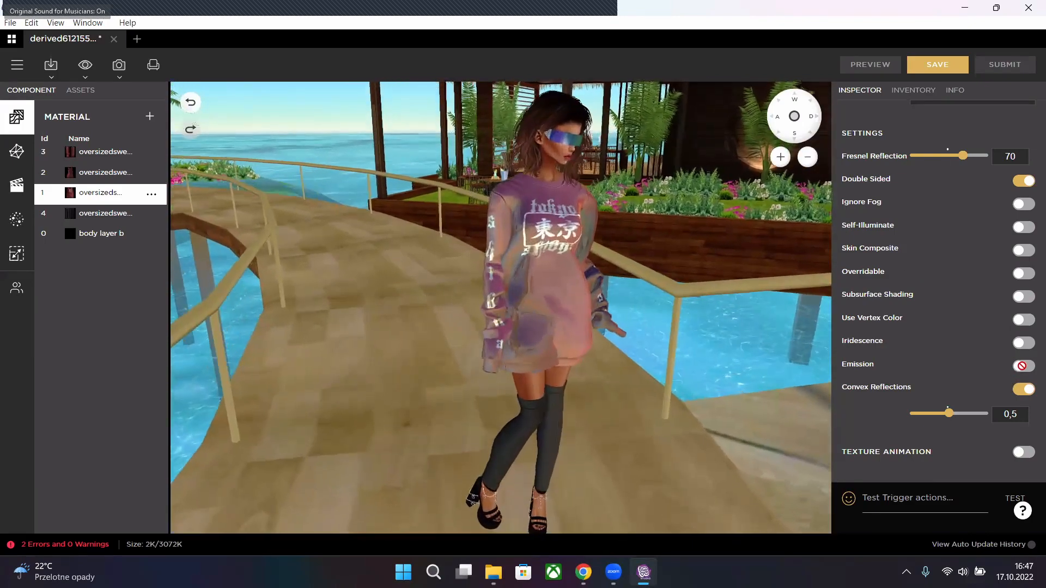
# - Enable Iridescence at 1 on the sweater's front material, preview it, and check the fabric and lettering from several angles
pyautogui.click(881, 70)
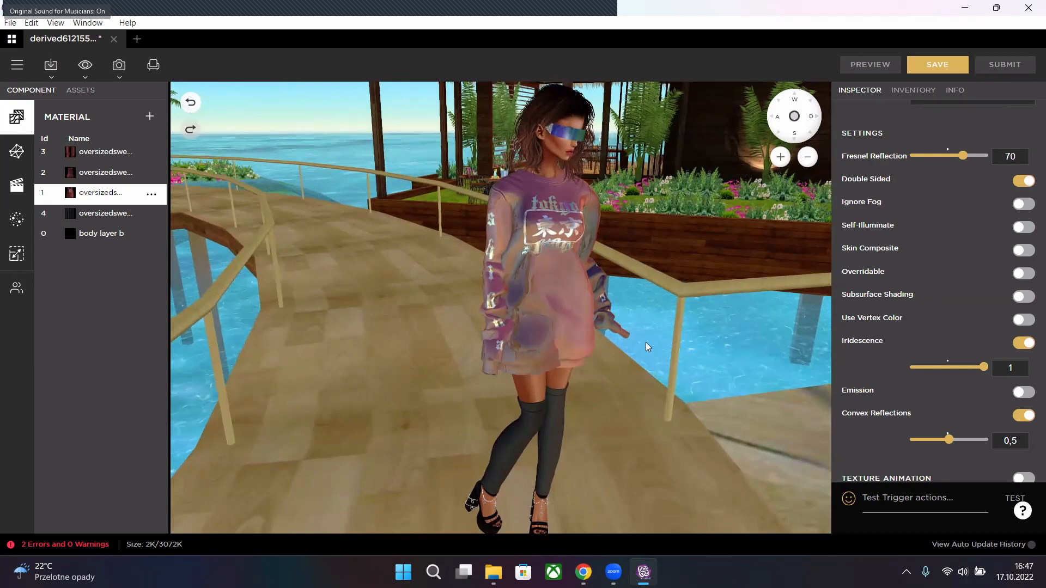
pyautogui.moveTo(637, 340); pyautogui.dragTo(601, 319)
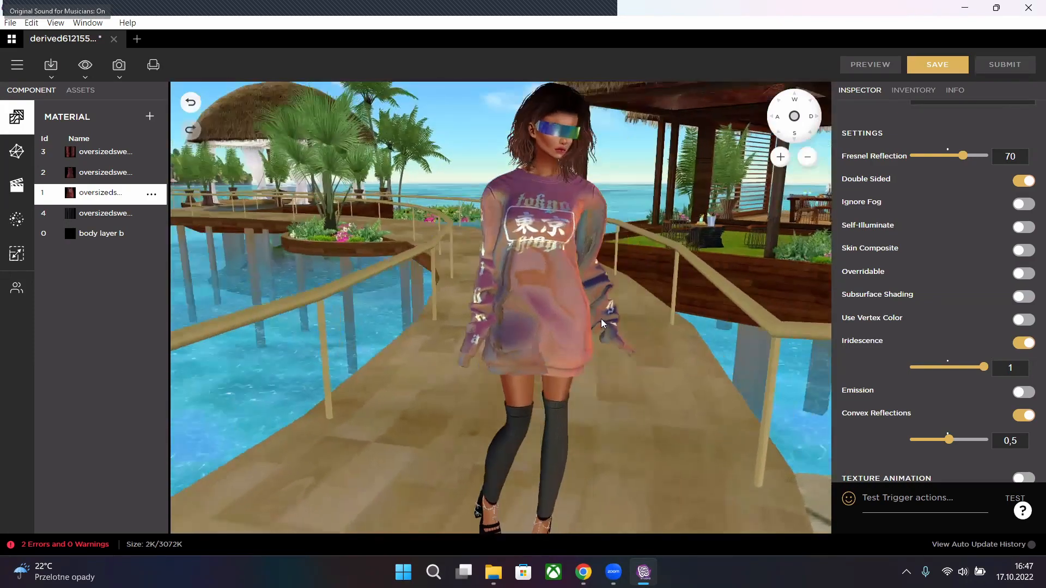
pyautogui.scroll(2, 653, 426)
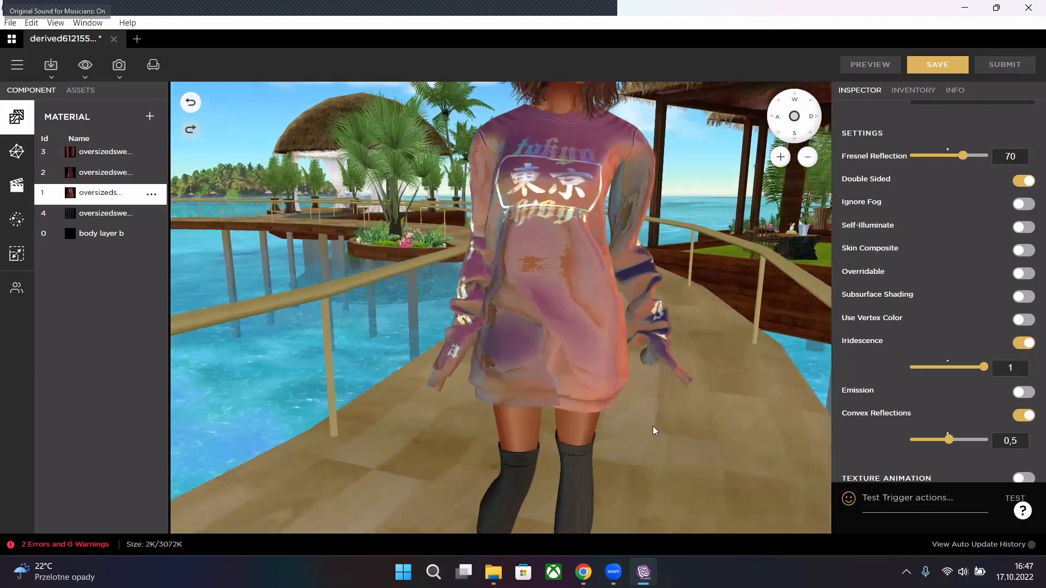
pyautogui.scroll(2, 652, 426)
pyautogui.moveTo(649, 426)
pyautogui.mouseDown(button='right')
pyautogui.moveTo(626, 422)
pyautogui.moveTo(634, 434)
pyautogui.mouseUp(button='right')
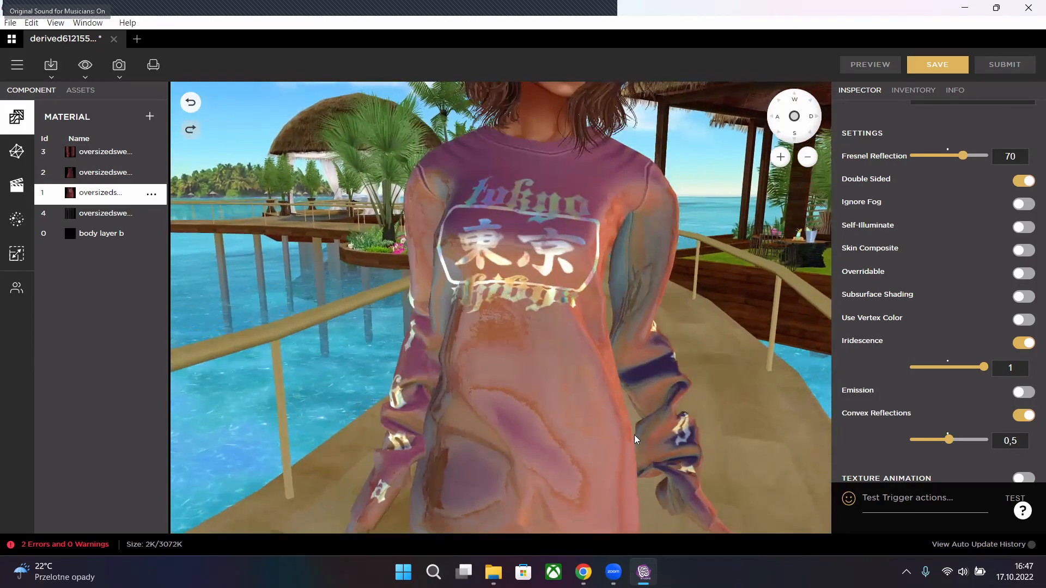
pyautogui.moveTo(635, 434); pyautogui.dragTo(910, 97)
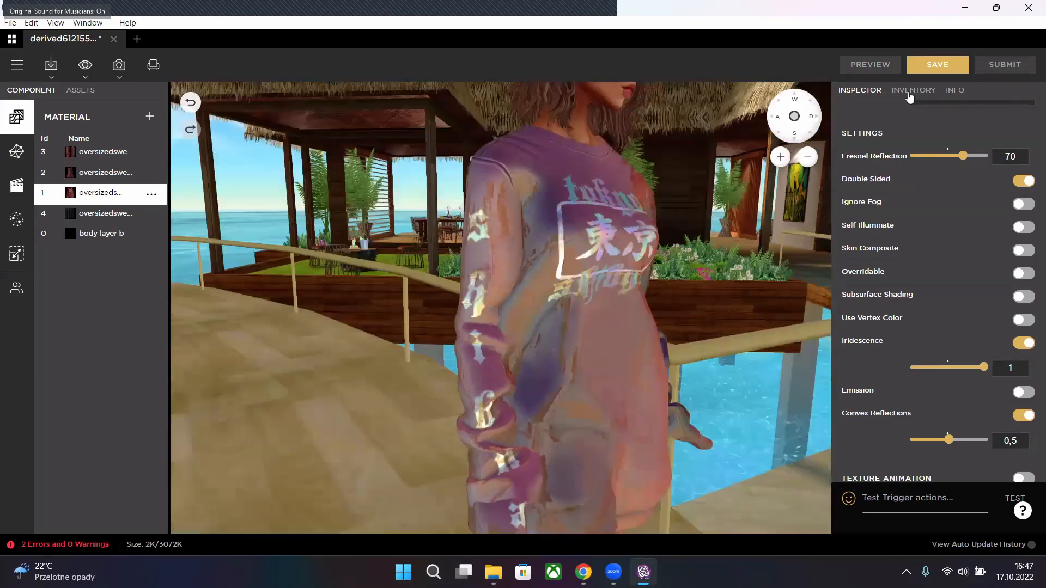
# - Filter the inventory by Rooms and load the Countdown room as the scene around the avatar
pyautogui.click(911, 91)
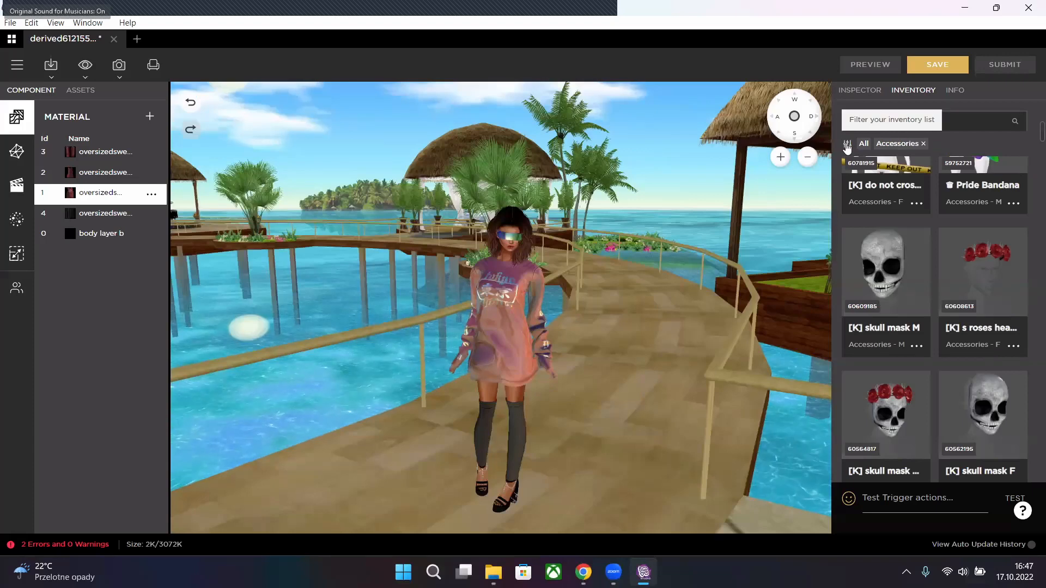
pyautogui.click(846, 145)
pyautogui.click(738, 383)
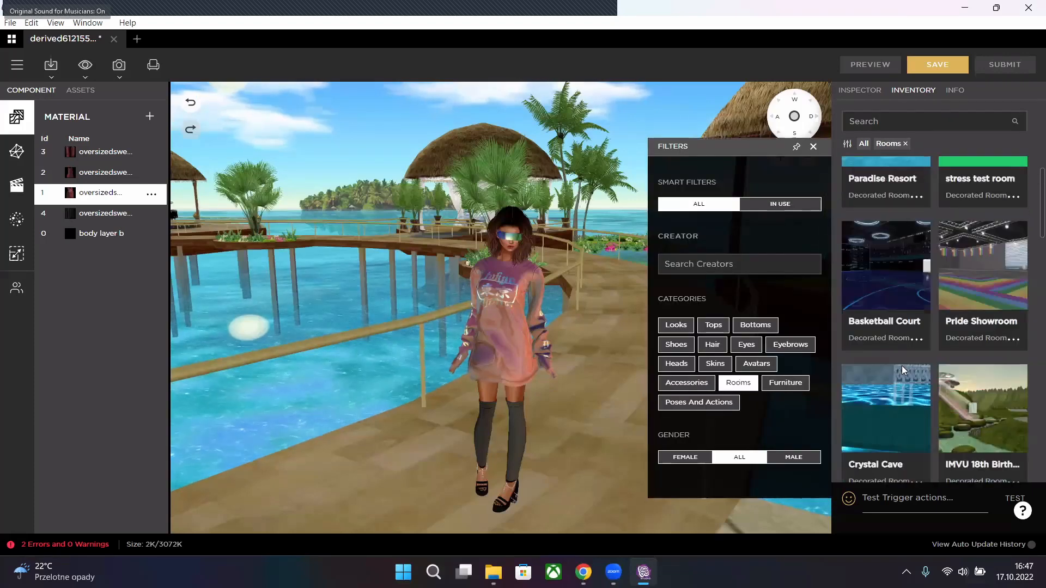
pyautogui.scroll(-5, 894, 295)
pyautogui.scroll(-6, 904, 310)
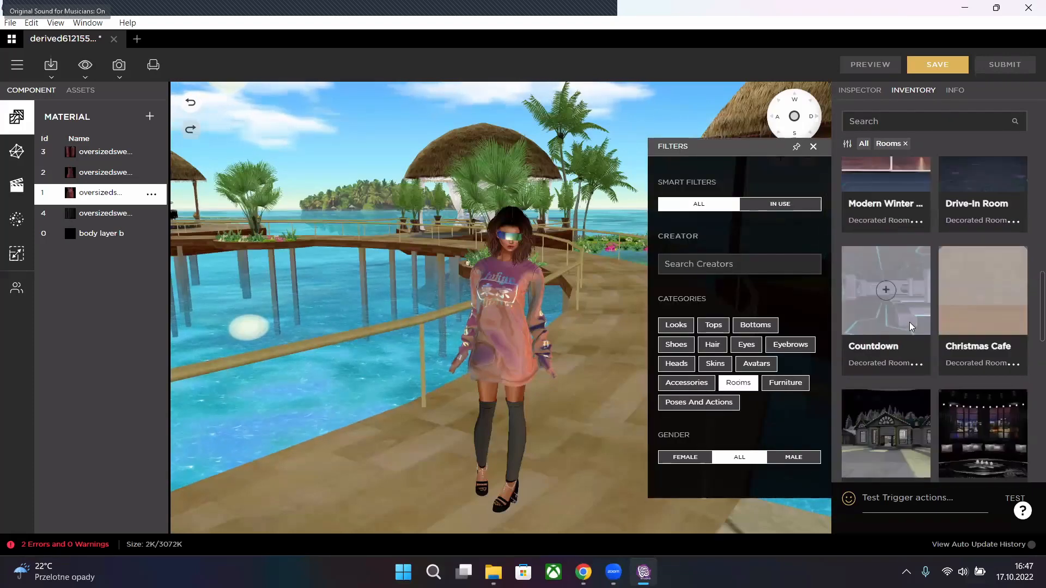
pyautogui.click(887, 292)
pyautogui.click(814, 148)
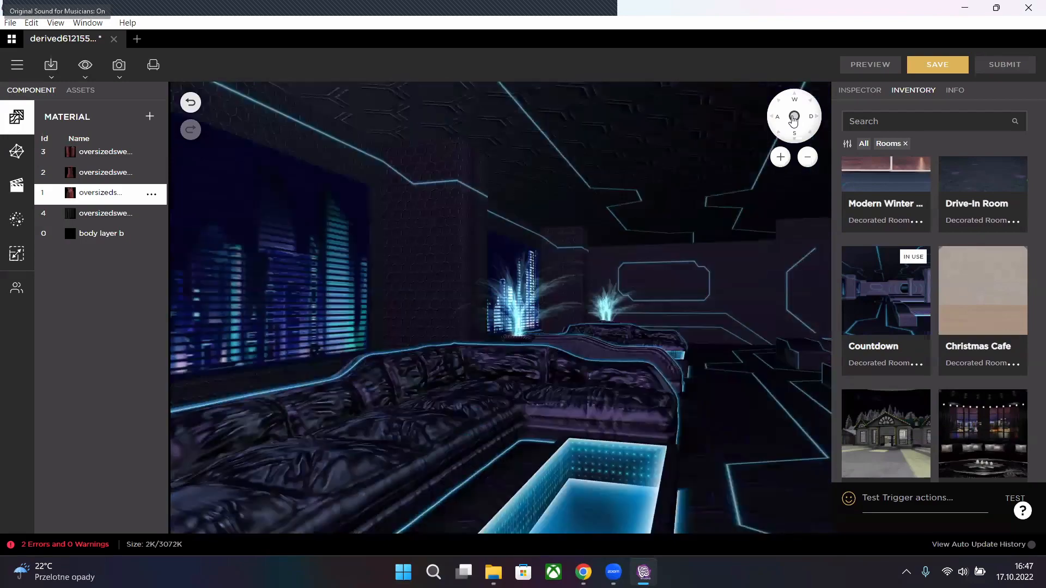
# - Examine how the sweater's fabric and lettering reflect the dark Countdown room at different distances and angles
pyautogui.moveTo(613, 190); pyautogui.dragTo(606, 290)
pyautogui.scroll(5, 631, 277)
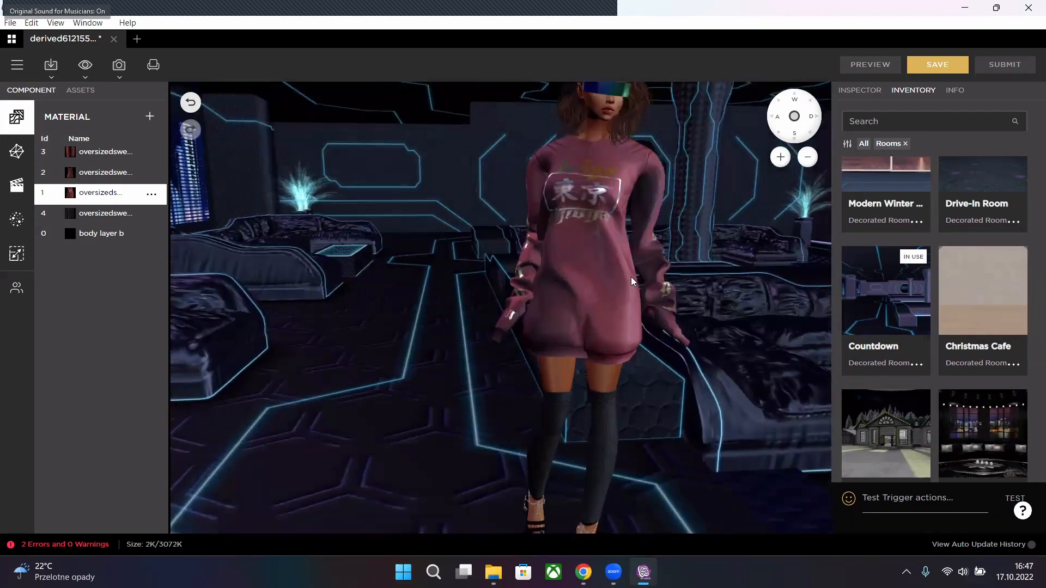
pyautogui.scroll(-2, 607, 320)
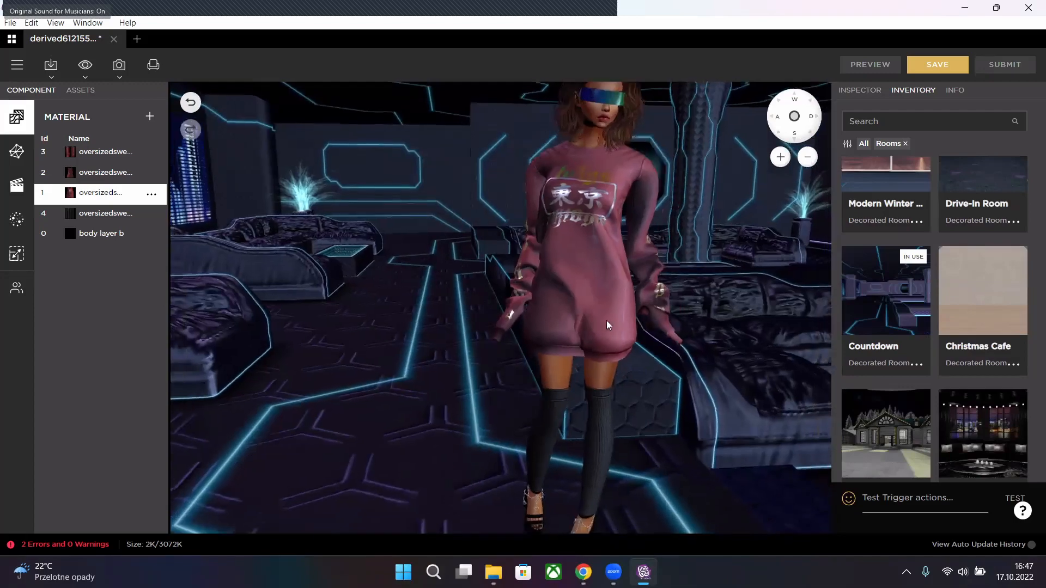
pyautogui.scroll(3, 657, 295)
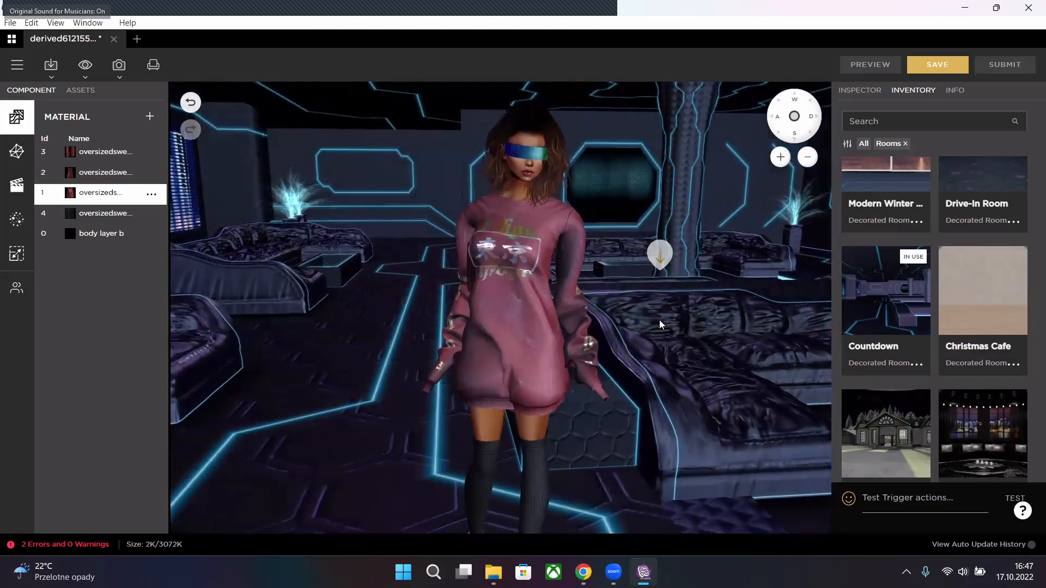
pyautogui.scroll(2, 774, 322)
pyautogui.scroll(3, 774, 321)
pyautogui.moveTo(822, 321)
pyautogui.mouseDown()
pyautogui.moveTo(632, 316)
pyautogui.moveTo(659, 305)
pyautogui.moveTo(583, 351)
pyautogui.moveTo(599, 358)
pyautogui.moveTo(650, 286)
pyautogui.moveTo(655, 332)
pyautogui.moveTo(679, 320)
pyautogui.moveTo(637, 316)
pyautogui.mouseUp()
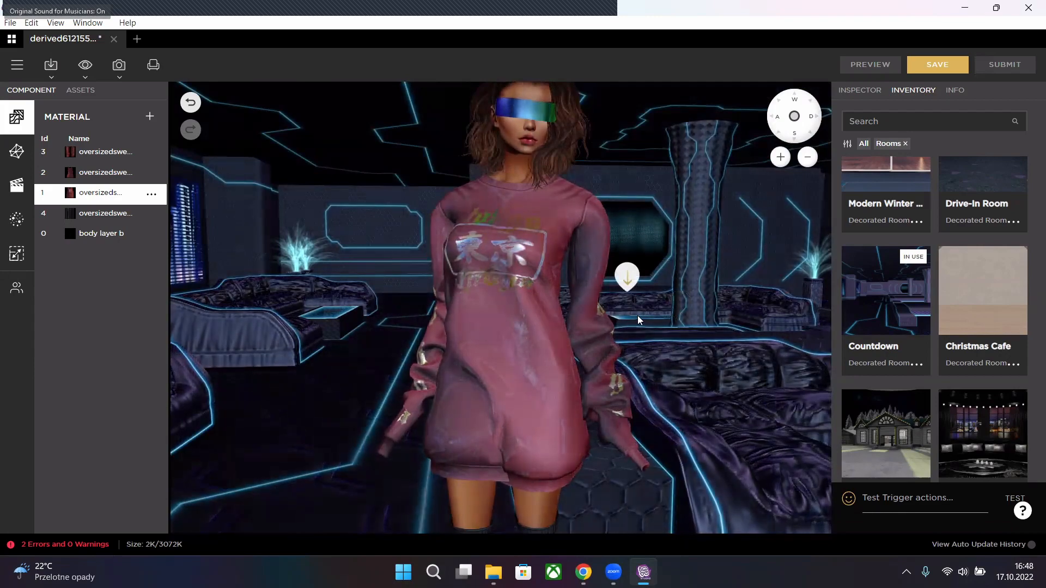
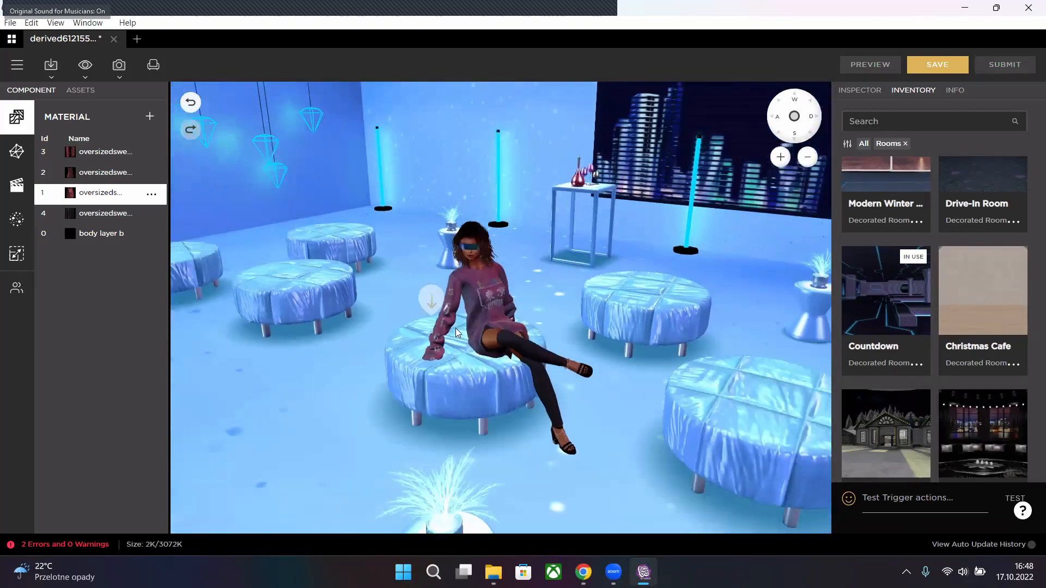
# - Move the avatar to a standing spot in the bright blue lounge and examine the sweater's fabric and lettering from the front
pyautogui.moveTo(545, 377); pyautogui.dragTo(610, 338)
pyautogui.moveTo(578, 311); pyautogui.dragTo(727, 280, button='right')
pyautogui.moveTo(727, 280); pyautogui.dragTo(724, 275)
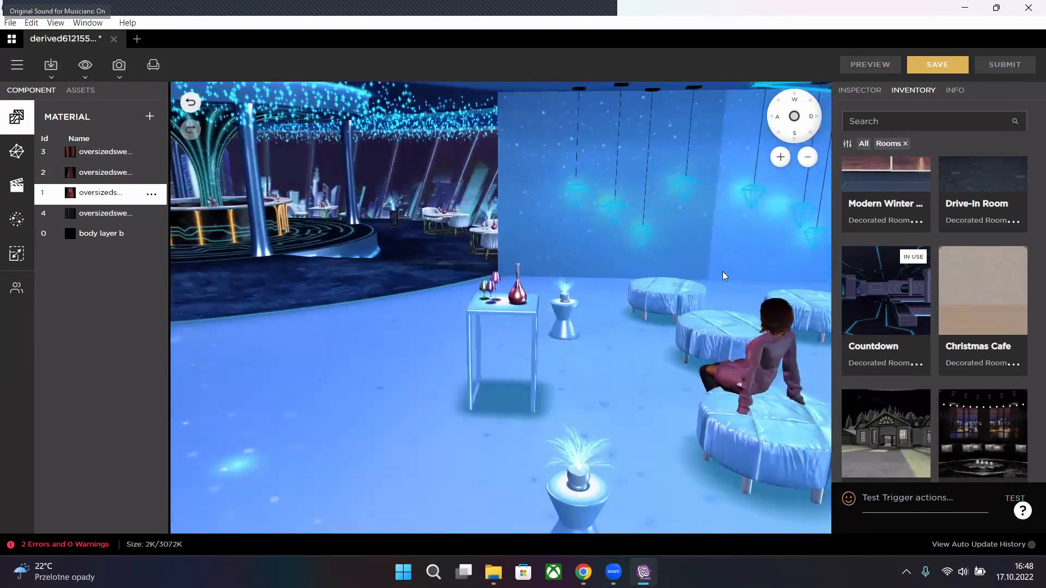
pyautogui.click(460, 332)
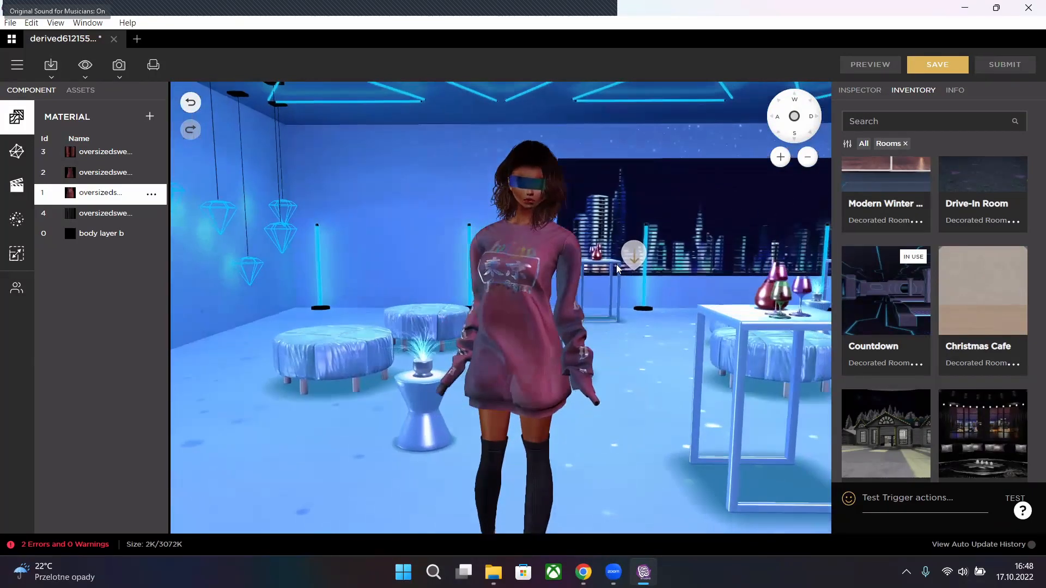
pyautogui.moveTo(535, 298); pyautogui.dragTo(529, 303)
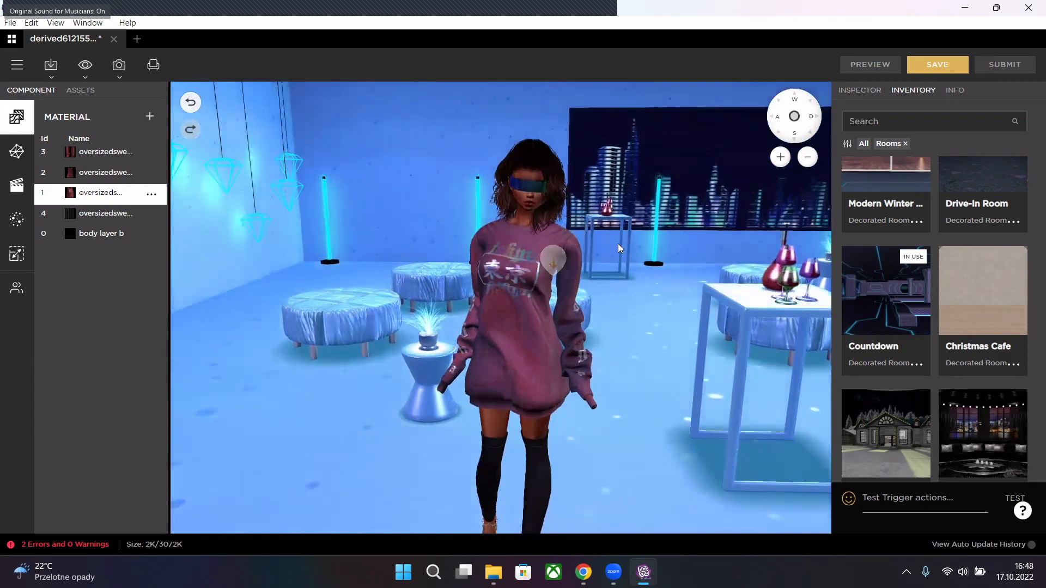
pyautogui.scroll(3, 531, 255)
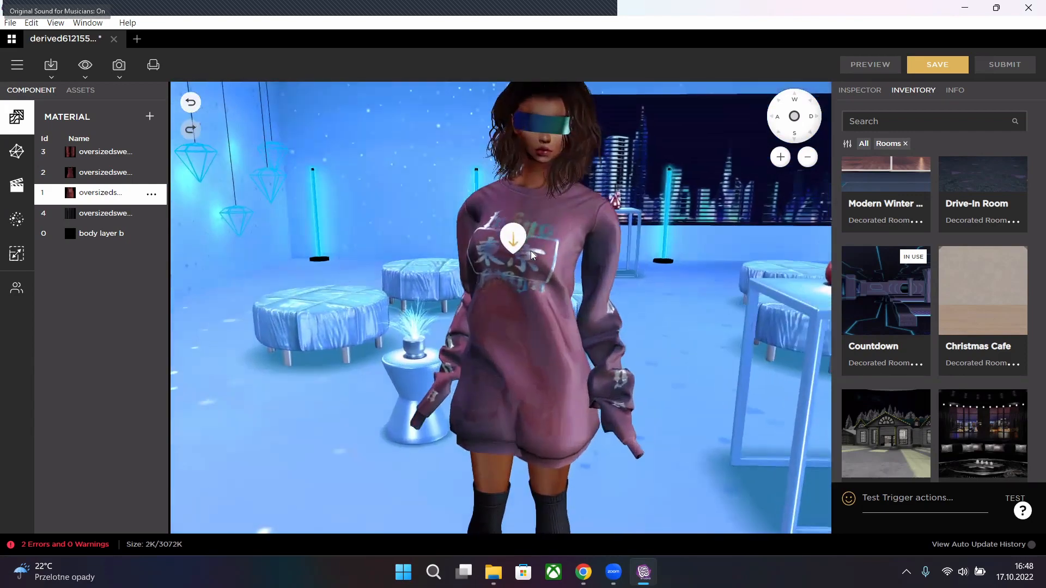
pyautogui.moveTo(549, 345); pyautogui.dragTo(559, 344)
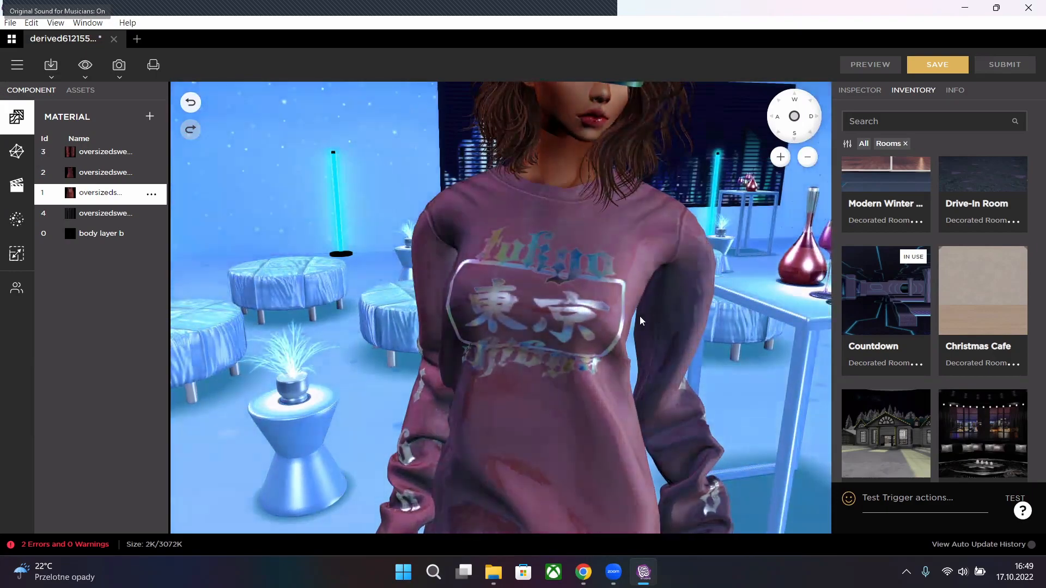
# - Examine the reflections on the avatar's visor close up from above and below
pyautogui.moveTo(640, 321); pyautogui.dragTo(609, 366)
pyautogui.scroll(8, 609, 366)
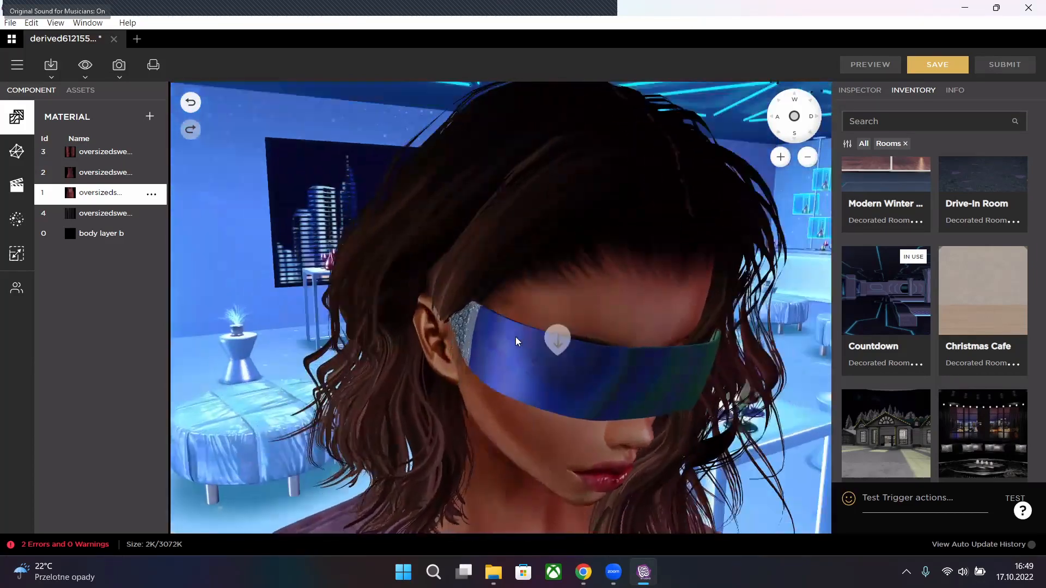
pyautogui.moveTo(517, 342); pyautogui.dragTo(595, 380)
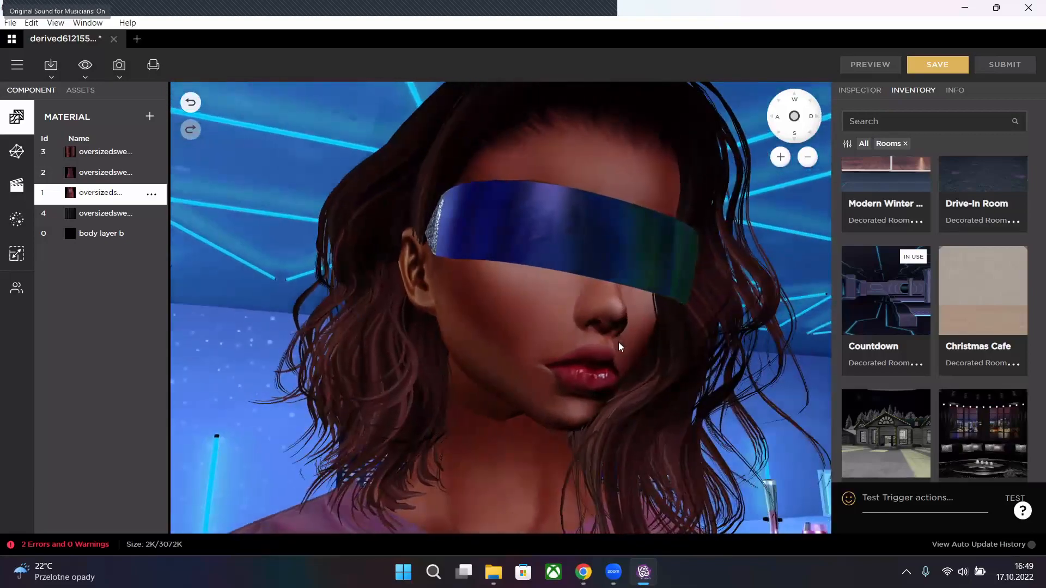
pyautogui.moveTo(619, 347); pyautogui.dragTo(617, 294)
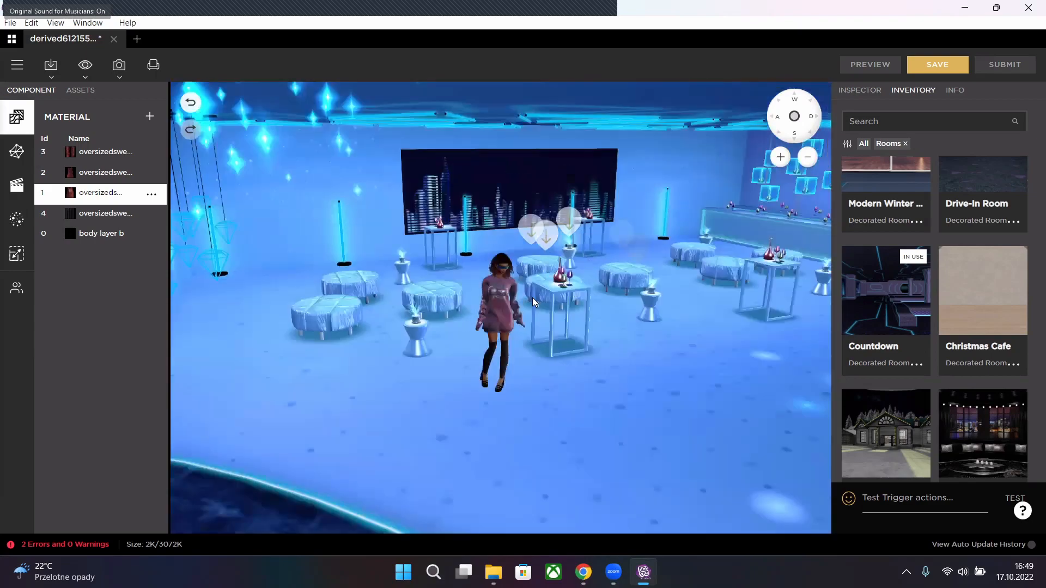
# - Move the avatar to the dark area near the city windows and examine the sweater's reflections from the front and side
pyautogui.scroll(-3, 610, 272)
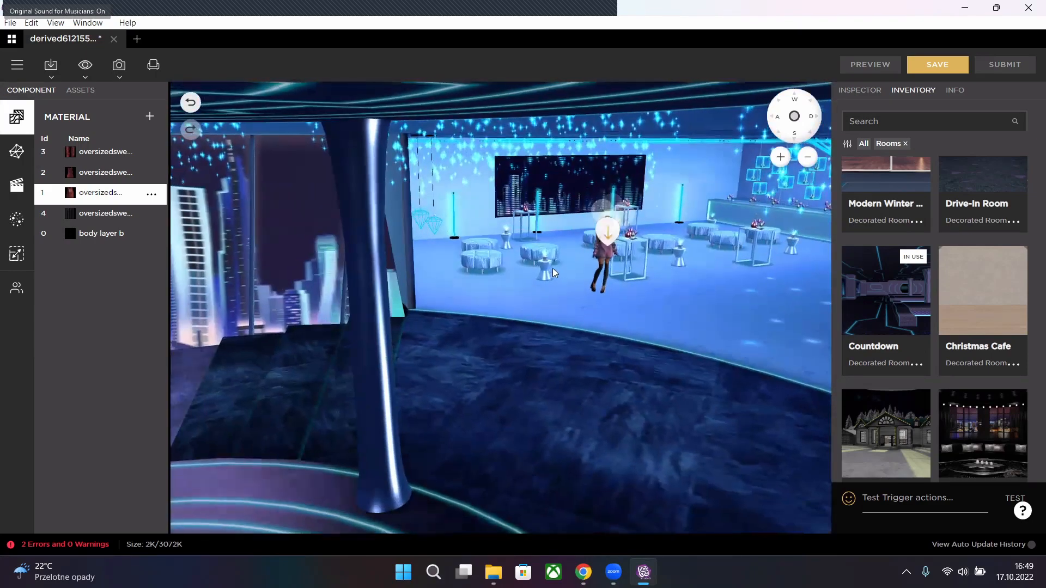
pyautogui.moveTo(553, 273); pyautogui.dragTo(573, 283)
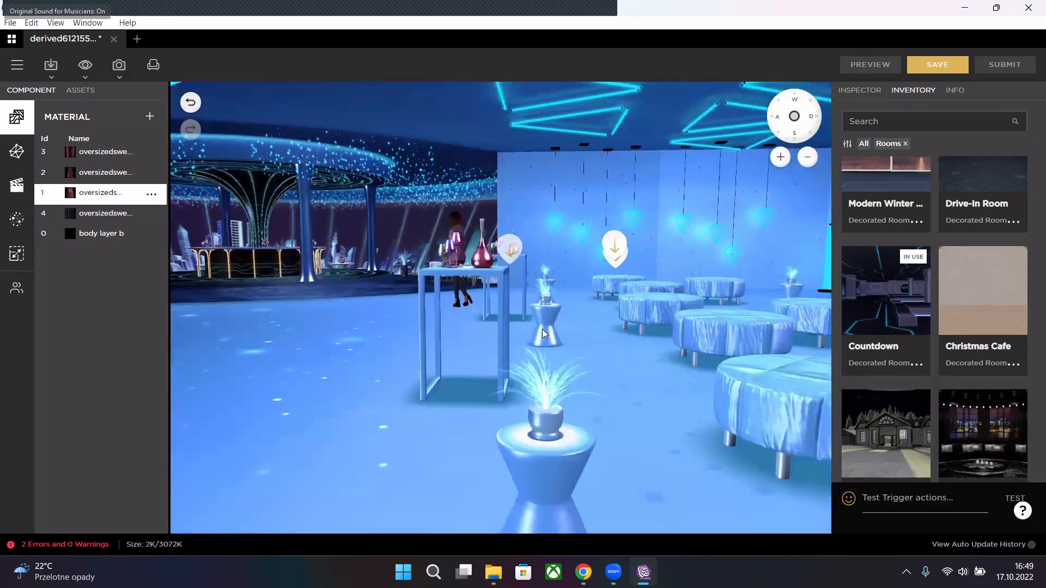
pyautogui.moveTo(543, 334); pyautogui.dragTo(367, 327)
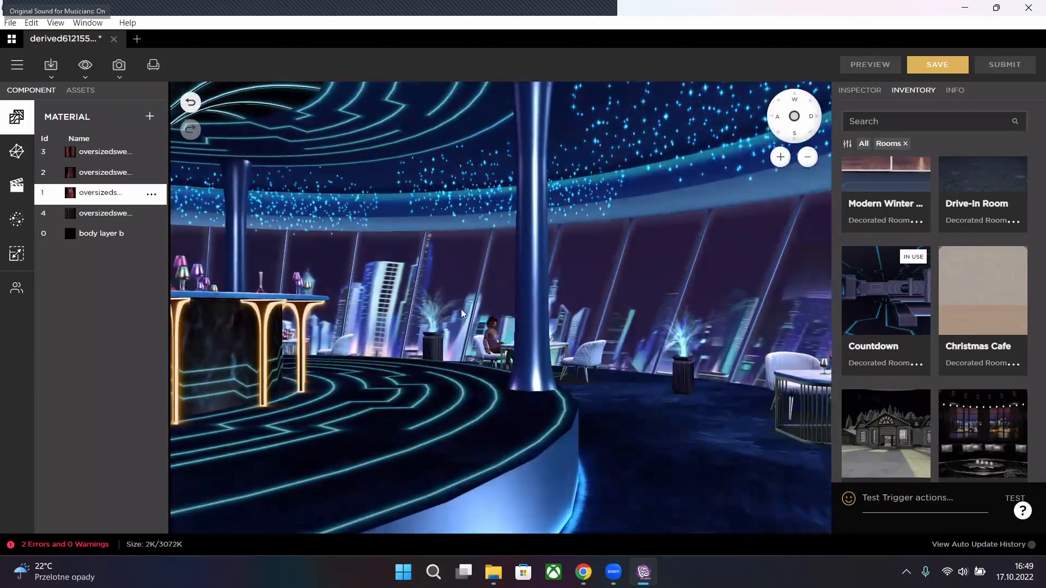
pyautogui.scroll(-5, 428, 330)
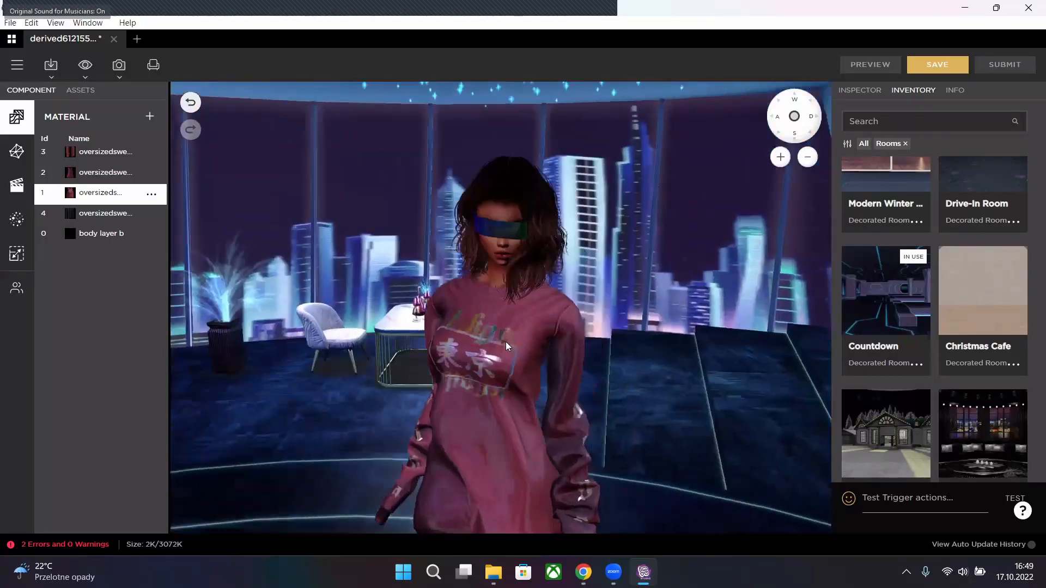
pyautogui.moveTo(506, 347); pyautogui.dragTo(477, 351)
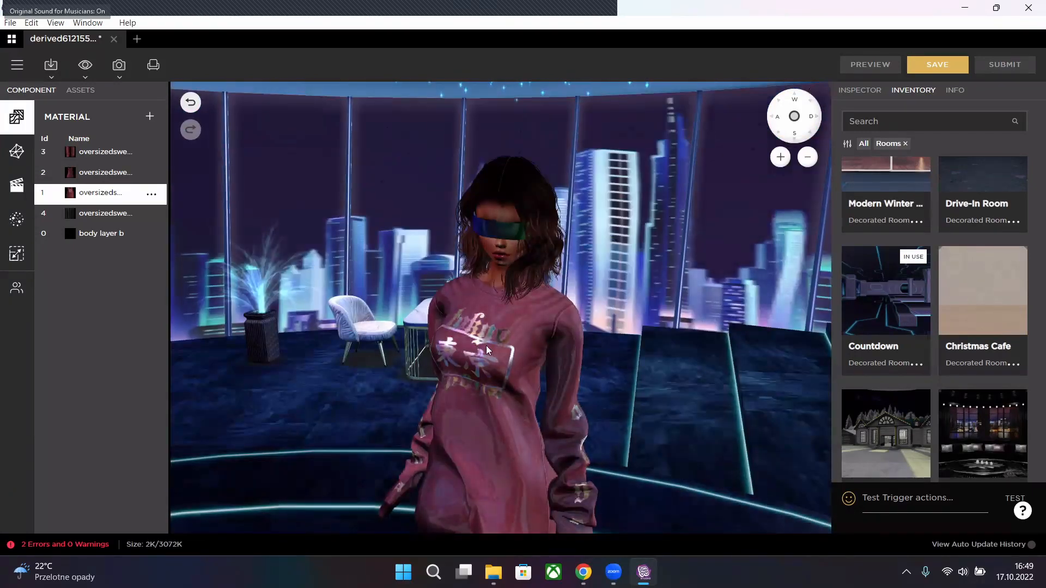
pyautogui.moveTo(452, 386); pyautogui.dragTo(426, 334, button='right')
pyautogui.moveTo(426, 334)
pyautogui.mouseDown()
pyautogui.moveTo(602, 343)
pyautogui.moveTo(470, 326)
pyautogui.moveTo(464, 338)
pyautogui.moveTo(476, 387)
pyautogui.moveTo(555, 470)
pyautogui.moveTo(551, 424)
pyautogui.moveTo(550, 478)
pyautogui.moveTo(517, 441)
pyautogui.moveTo(552, 430)
pyautogui.moveTo(449, 274)
pyautogui.moveTo(567, 276)
pyautogui.moveTo(588, 366)
pyautogui.moveTo(537, 409)
pyautogui.moveTo(537, 432)
pyautogui.moveTo(283, 340)
pyautogui.moveTo(537, 347)
pyautogui.mouseUp()
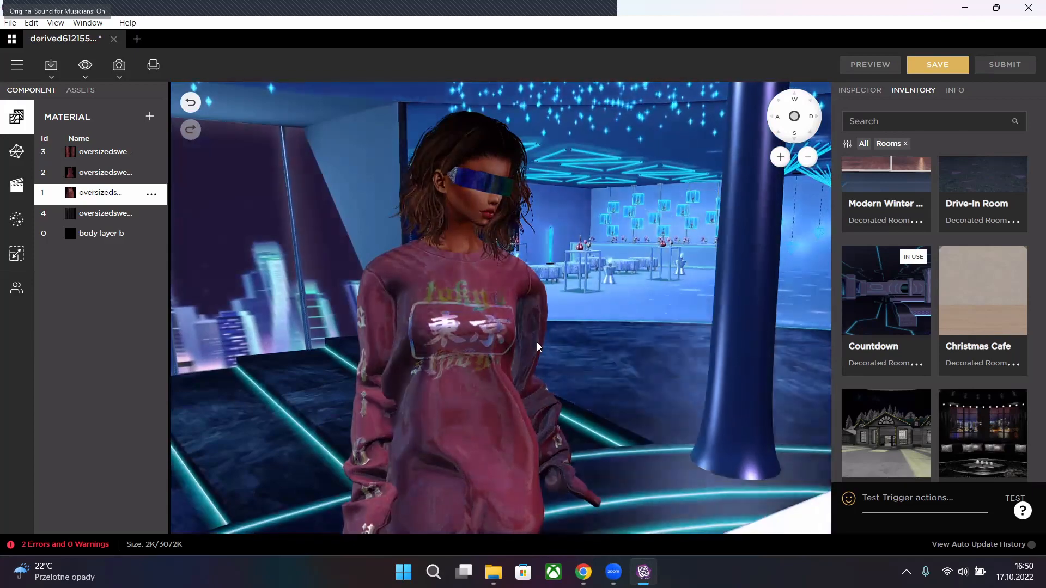
# - Switch to the NormalMap-Online page in Chrome, dismiss the downloads bar, and show the site's full address and its map generator
pyautogui.click(585, 573)
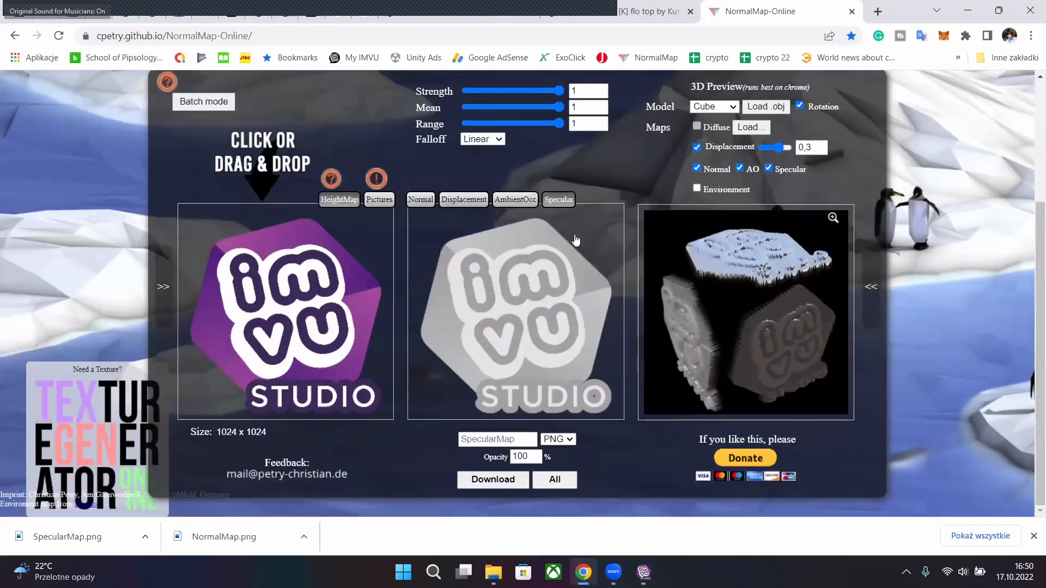
pyautogui.click(1033, 536)
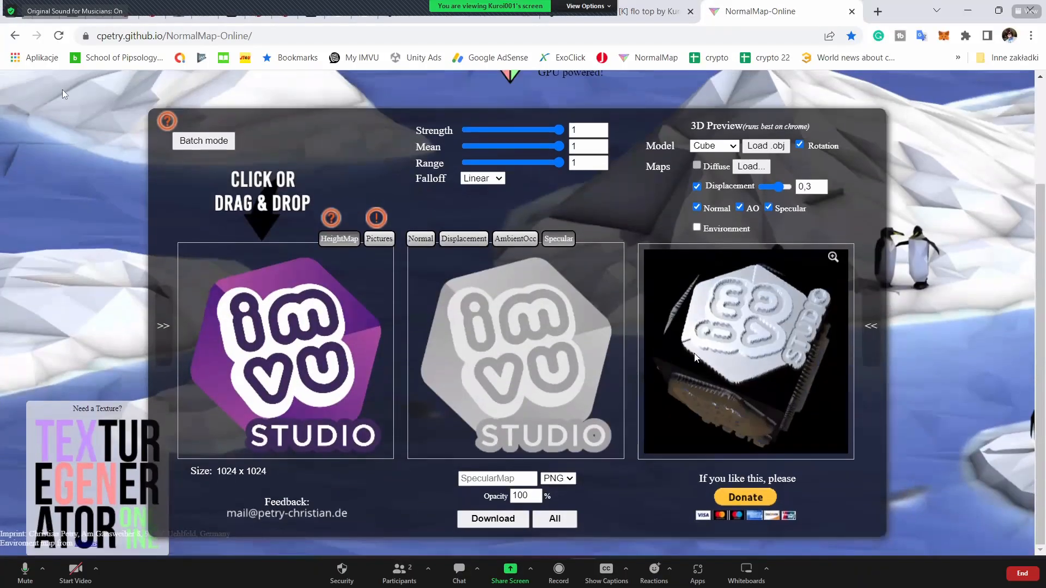
pyautogui.click(107, 42)
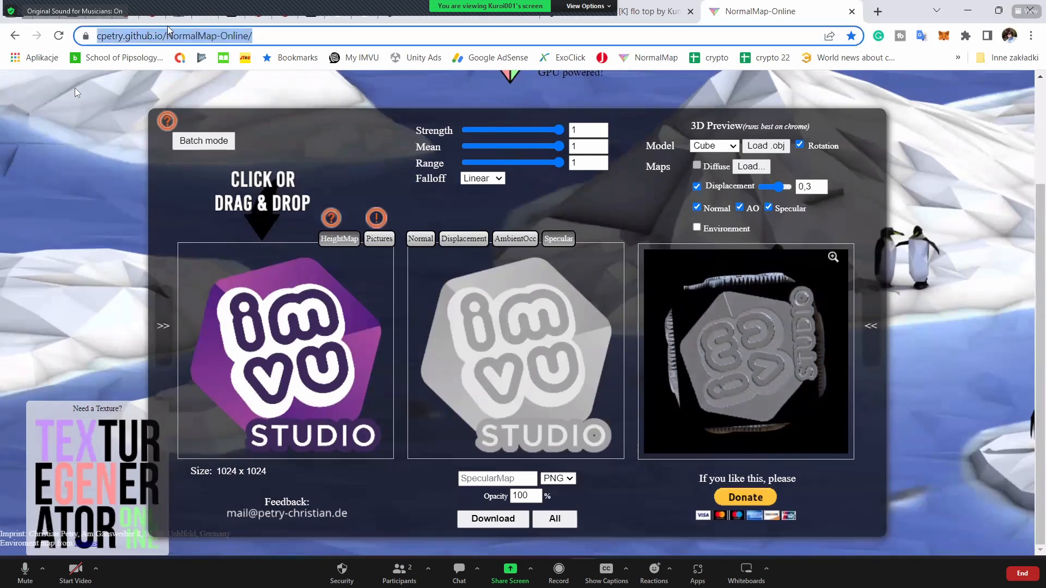
pyautogui.click(186, 39)
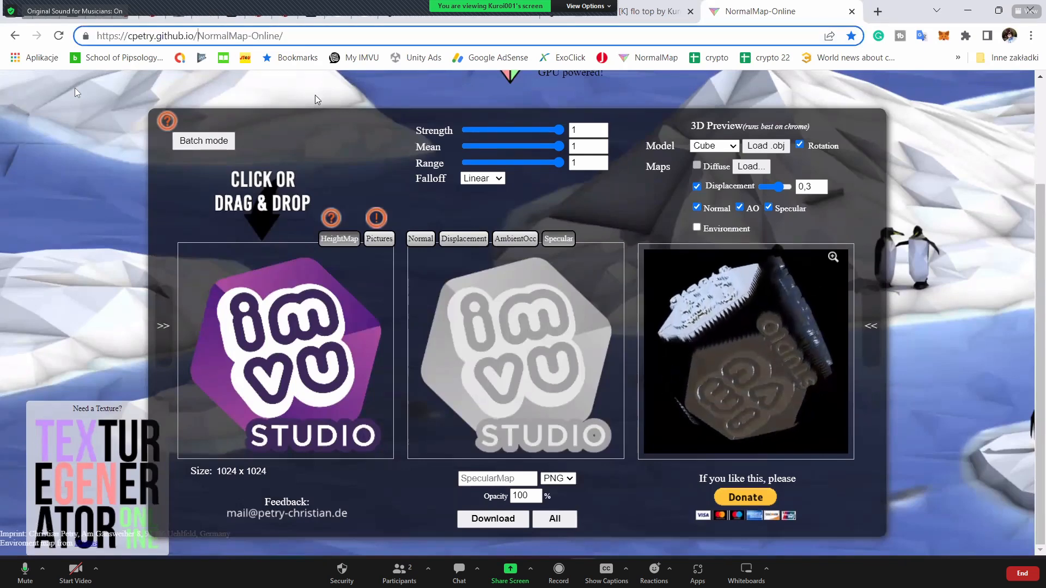
pyautogui.scroll(1, 346, 174)
pyautogui.scroll(3, 346, 173)
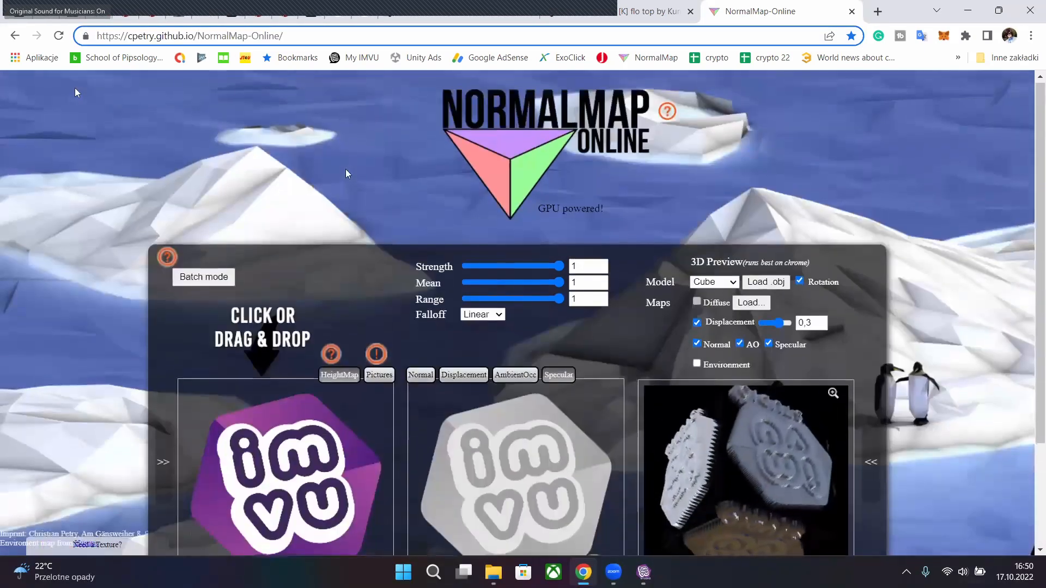
pyautogui.click(302, 37)
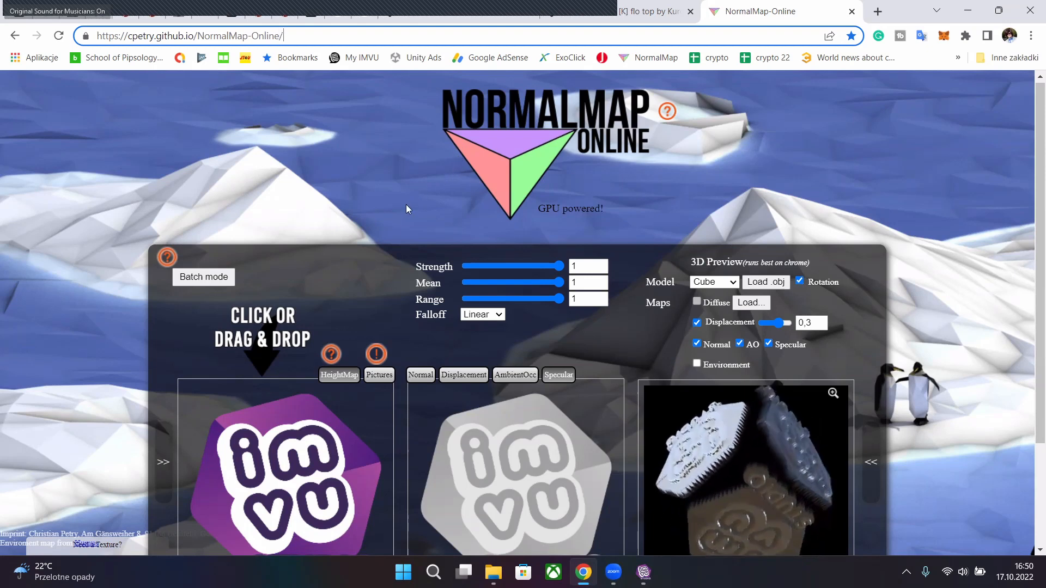
pyautogui.scroll(-1, 407, 205)
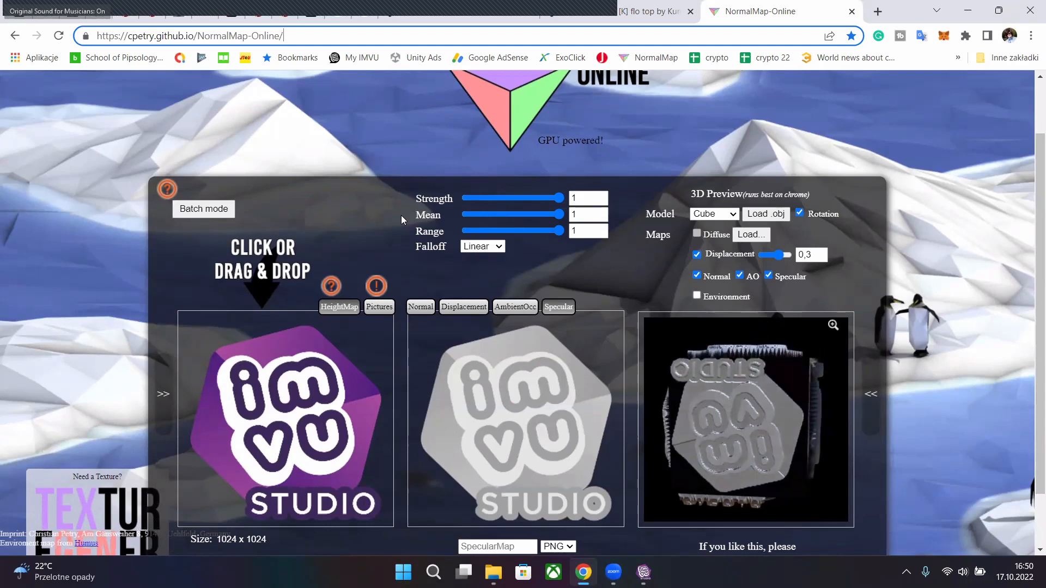
# - Load the flotop_front_txtp texture as the height map and set its normal map Strength to 1.27
pyautogui.click(302, 382)
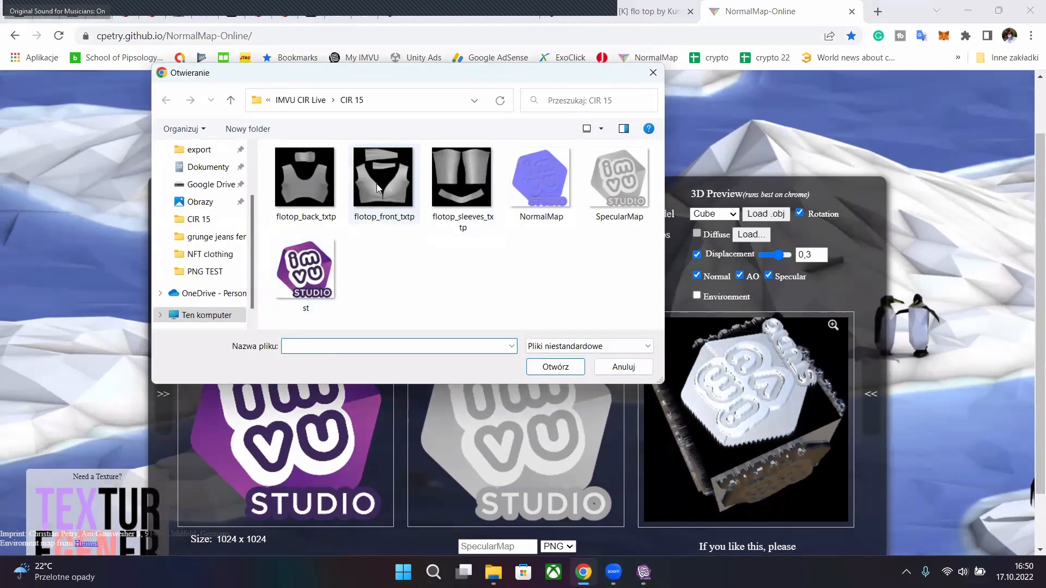
pyautogui.doubleClick(390, 173)
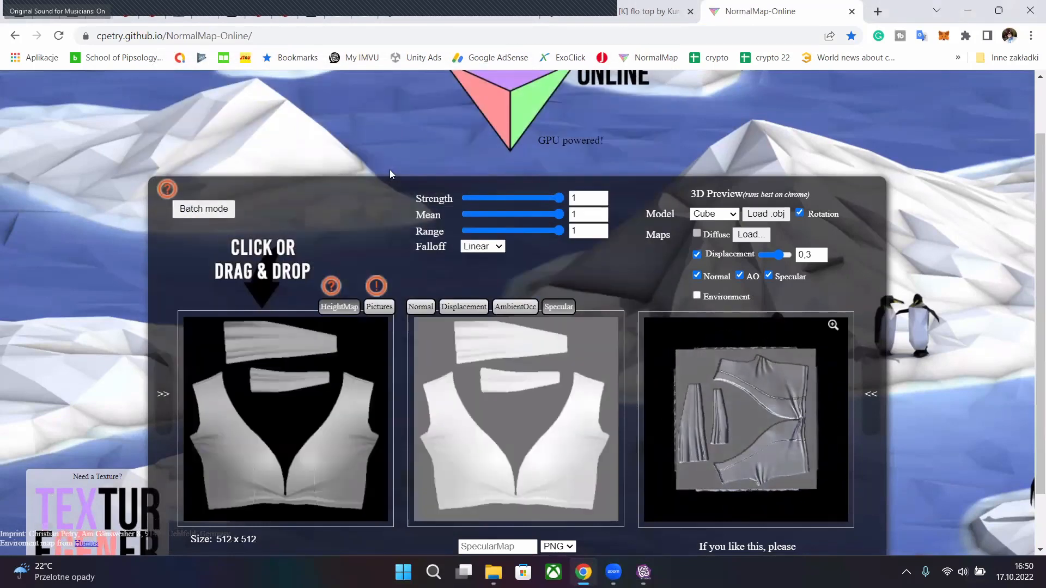
pyautogui.click(420, 307)
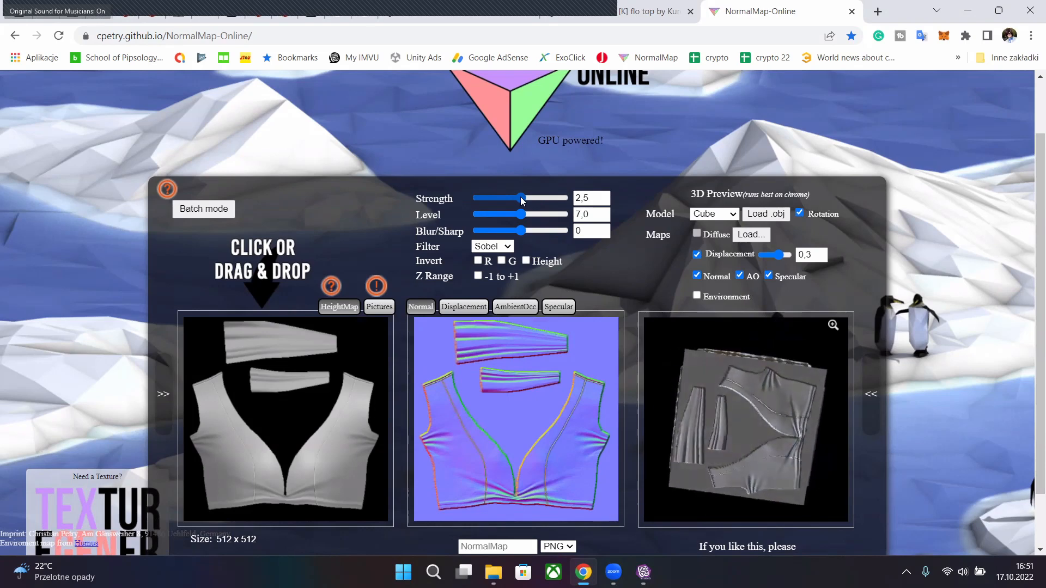
pyautogui.moveTo(521, 199); pyautogui.dragTo(501, 199)
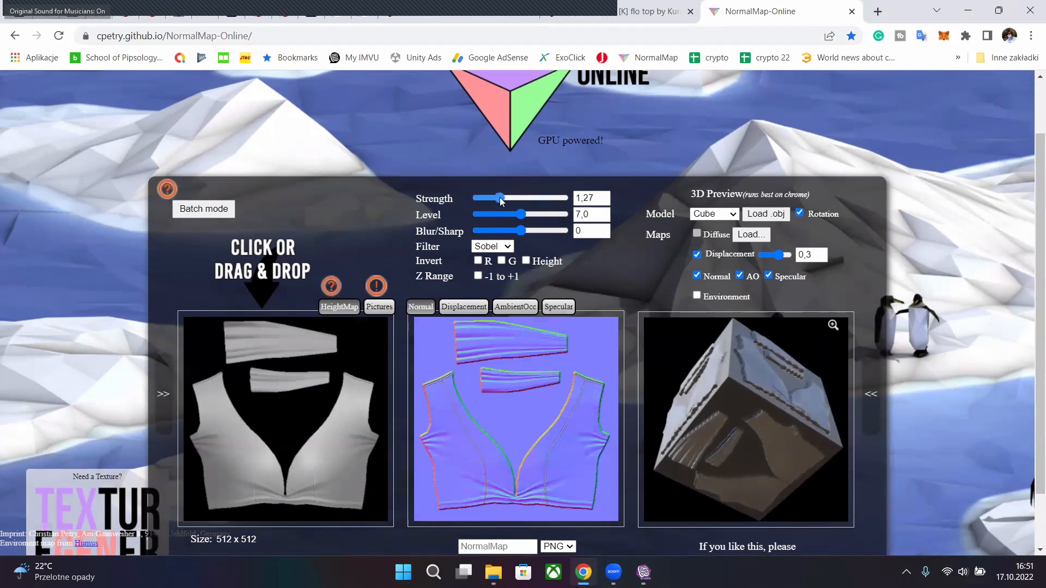
pyautogui.scroll(2, 449, 164)
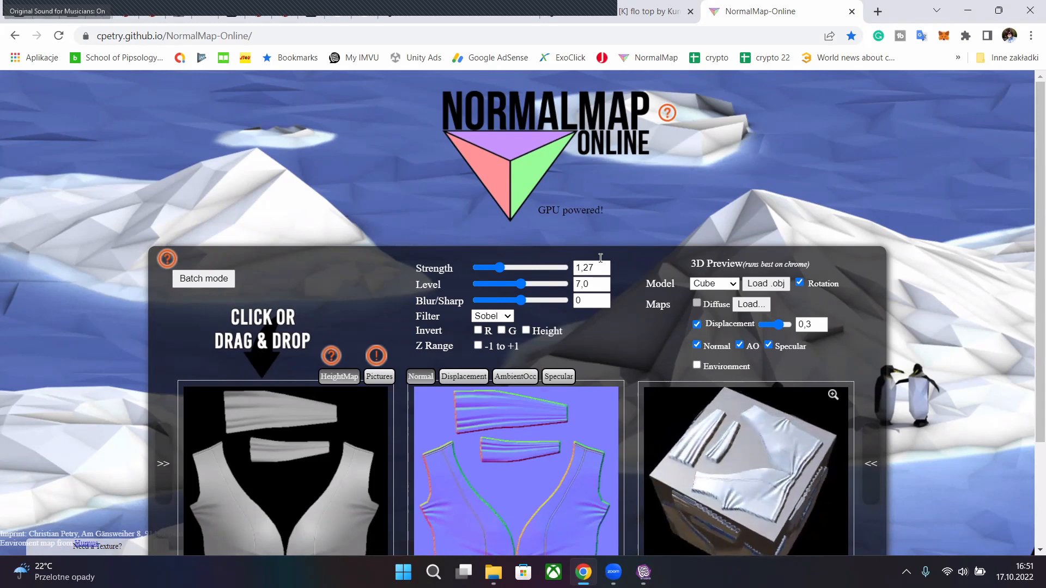
pyautogui.scroll(-1, 561, 312)
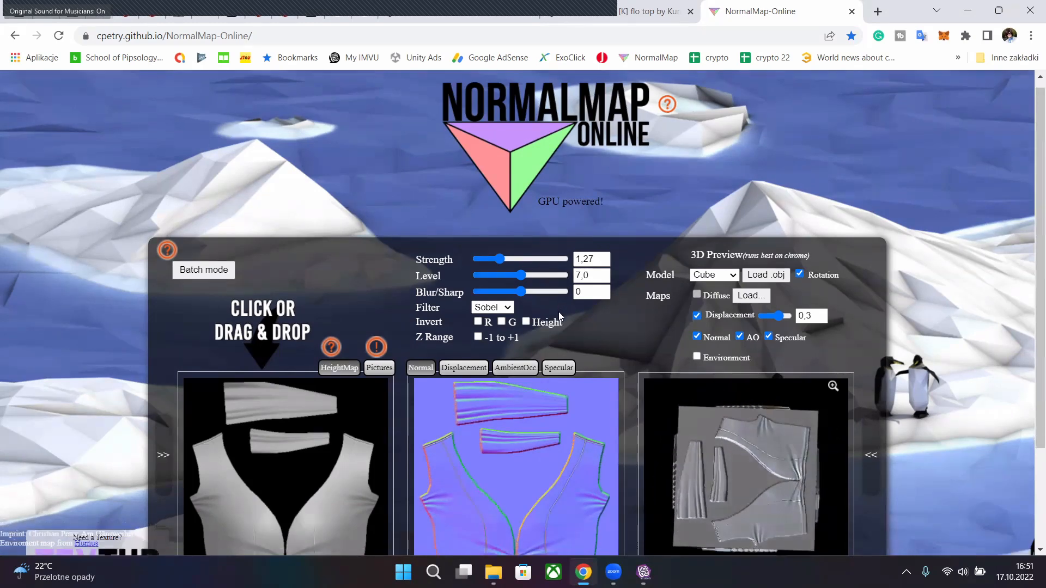
# - Set the specular map's Strength to 0.51, try adjusting Mean and Range but leave both at 1, and switch back to IMVU Studio
pyautogui.click(559, 309)
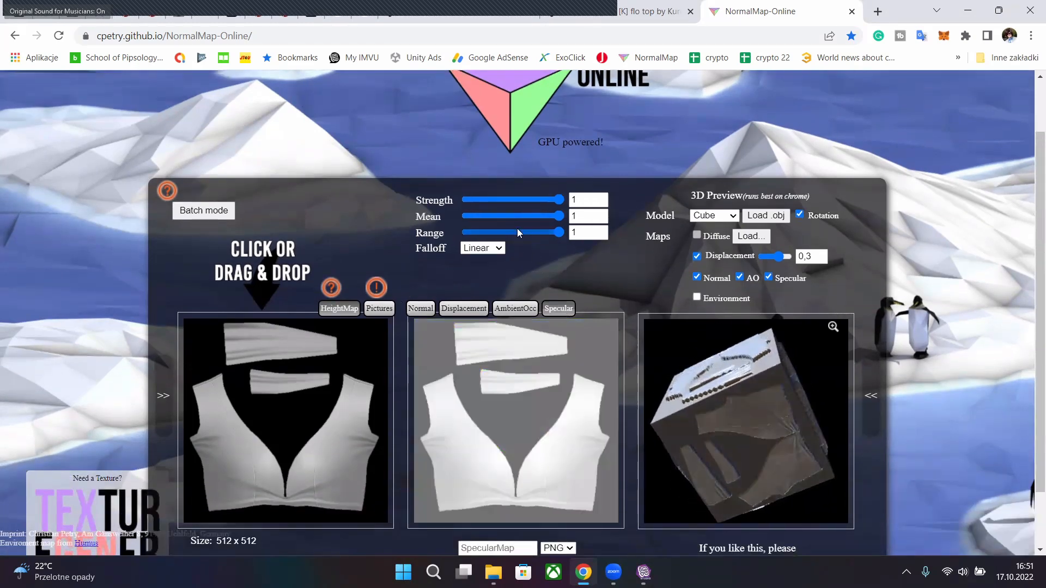
pyautogui.moveTo(543, 205)
pyautogui.mouseDown()
pyautogui.moveTo(507, 206)
pyautogui.moveTo(517, 208)
pyautogui.mouseUp()
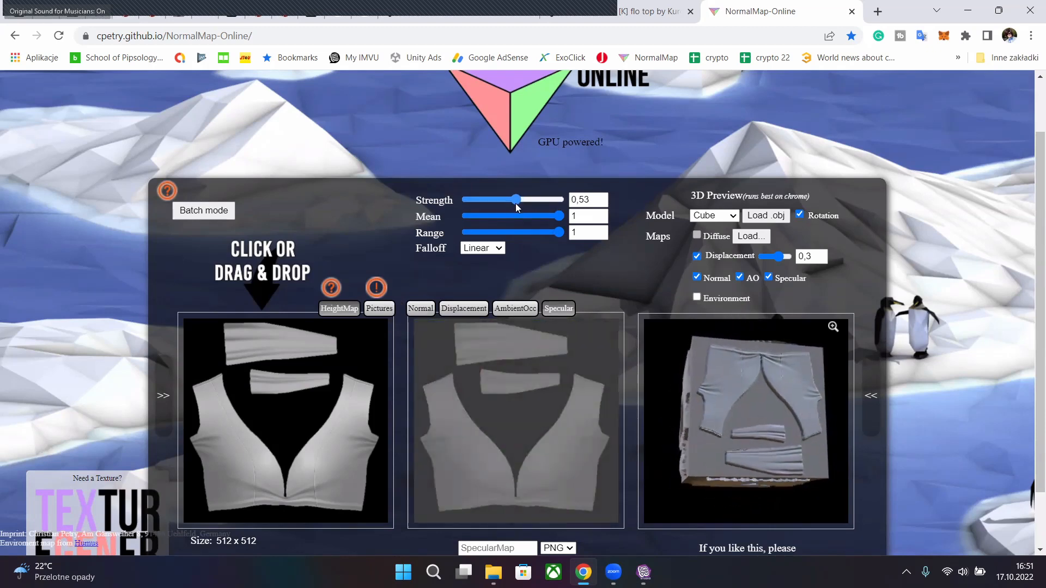
pyautogui.moveTo(517, 207); pyautogui.dragTo(515, 206)
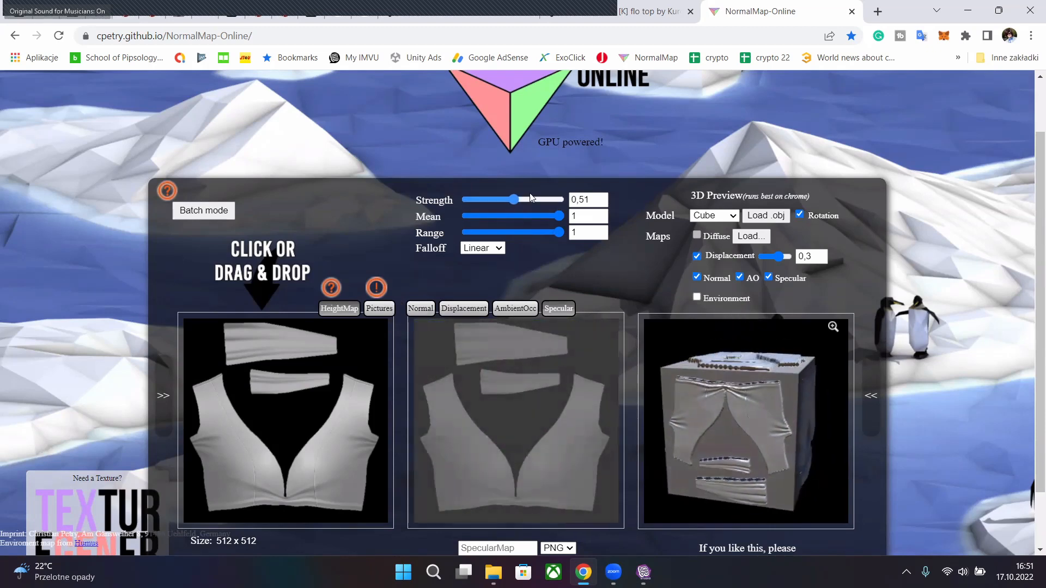
pyautogui.scroll(1, 479, 152)
pyautogui.scroll(-1, 491, 218)
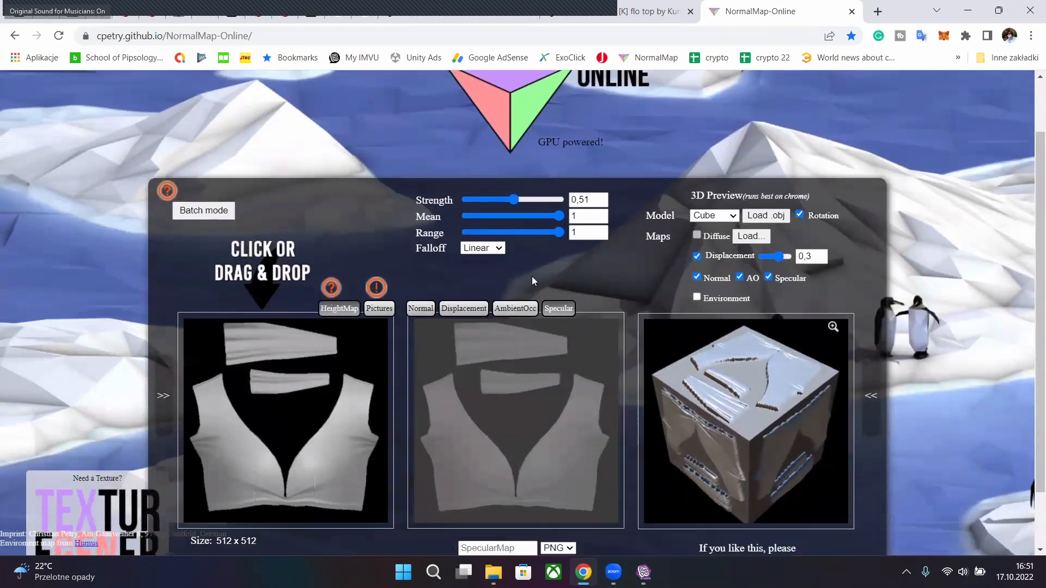
pyautogui.moveTo(555, 218)
pyautogui.mouseDown()
pyautogui.moveTo(447, 214)
pyautogui.moveTo(572, 228)
pyautogui.mouseUp()
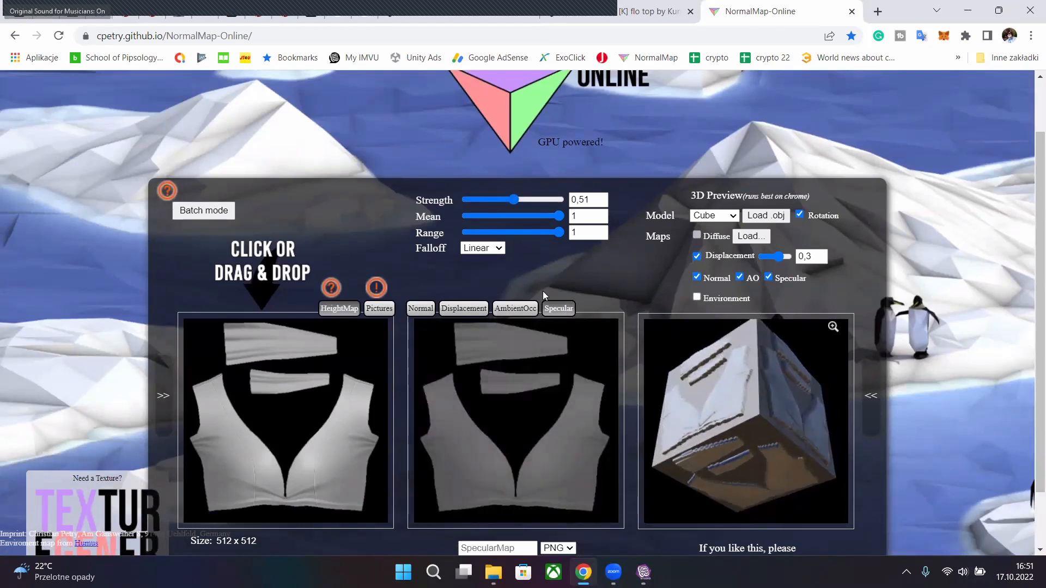
pyautogui.moveTo(559, 230); pyautogui.dragTo(584, 225)
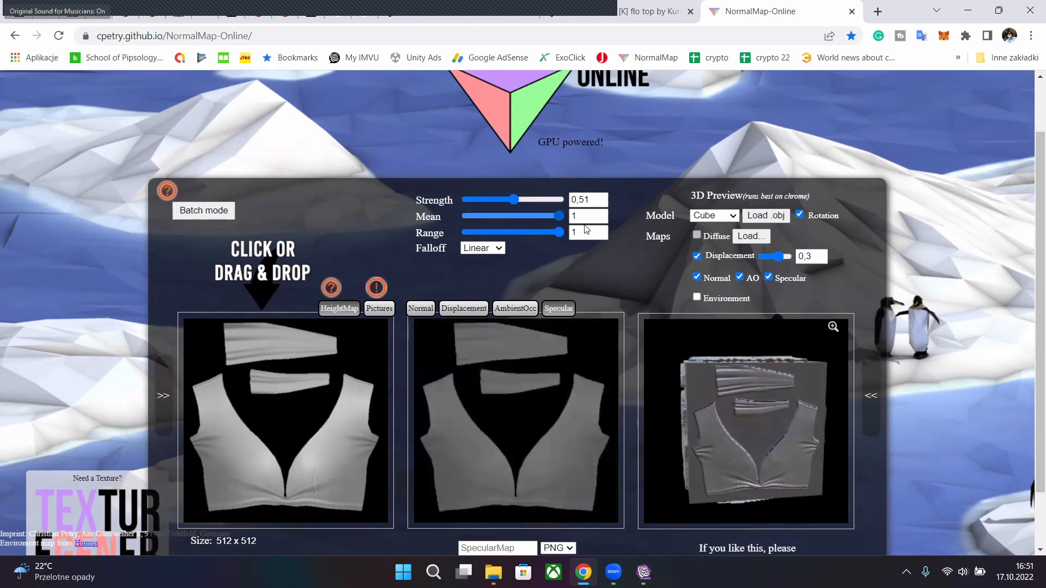
pyautogui.scroll(1, 698, 203)
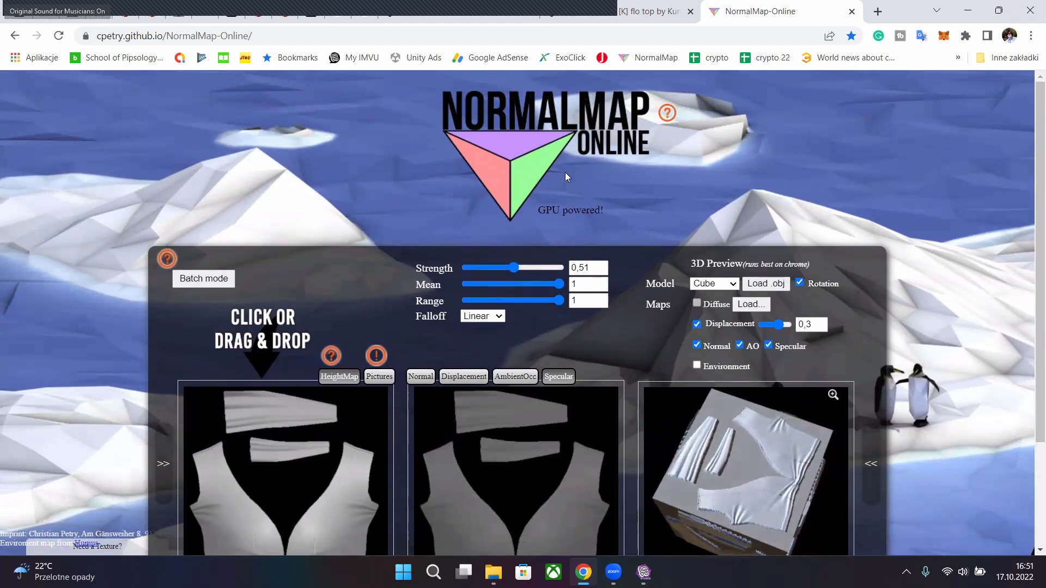
pyautogui.click(633, 578)
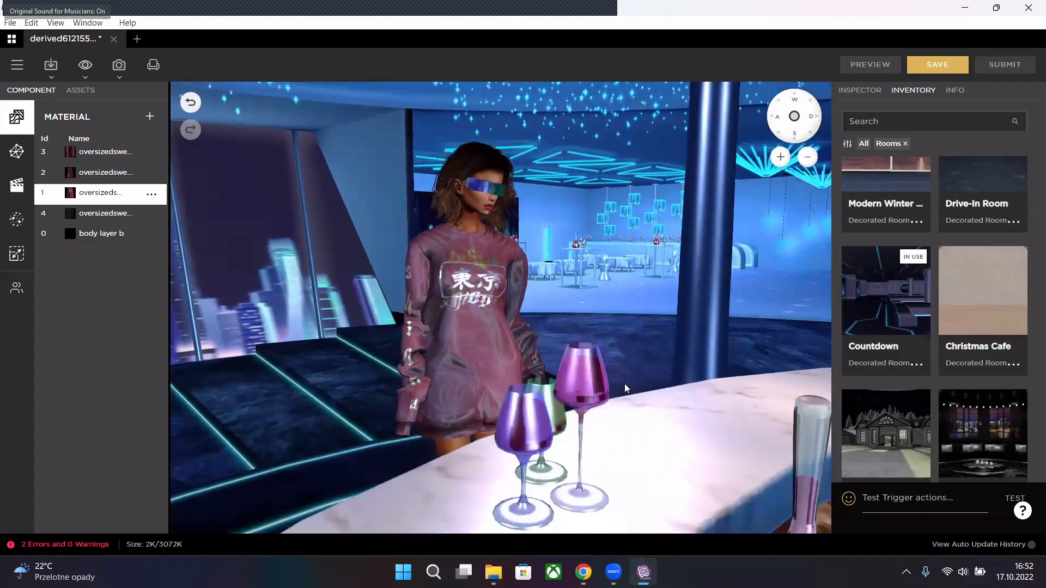
# - Examine the sweater's reflections beside the marble bar counter from the front, from above and up close
pyautogui.moveTo(625, 388); pyautogui.dragTo(579, 376)
pyautogui.scroll(5, 604, 425)
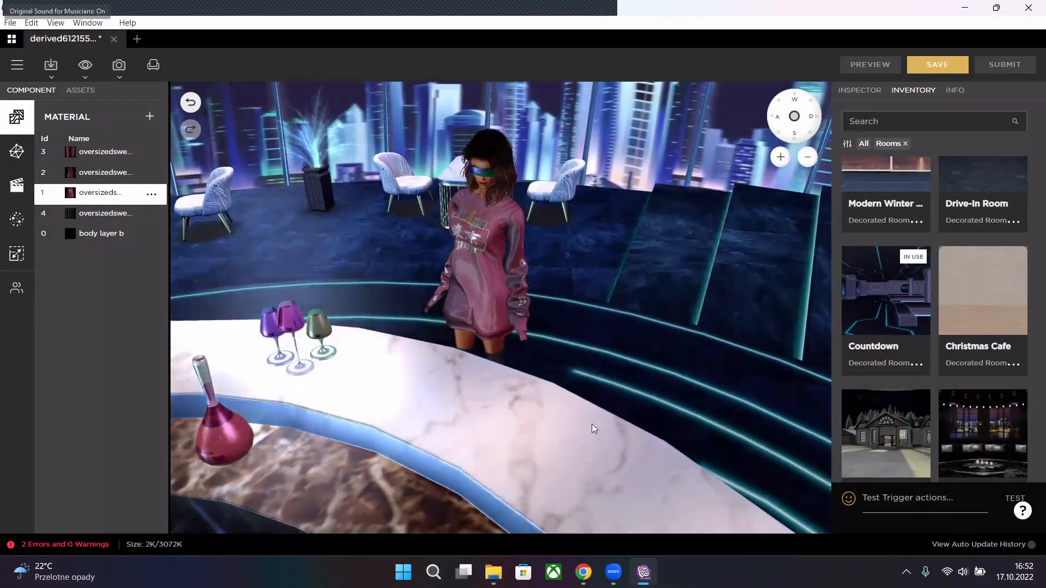
pyautogui.moveTo(606, 412); pyautogui.dragTo(485, 327)
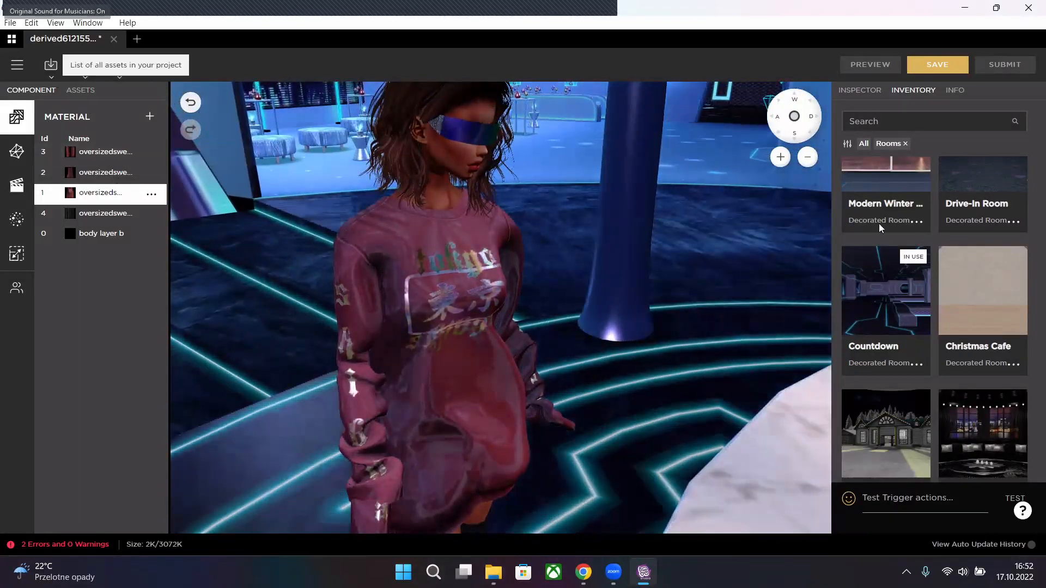
pyautogui.scroll(10, 886, 225)
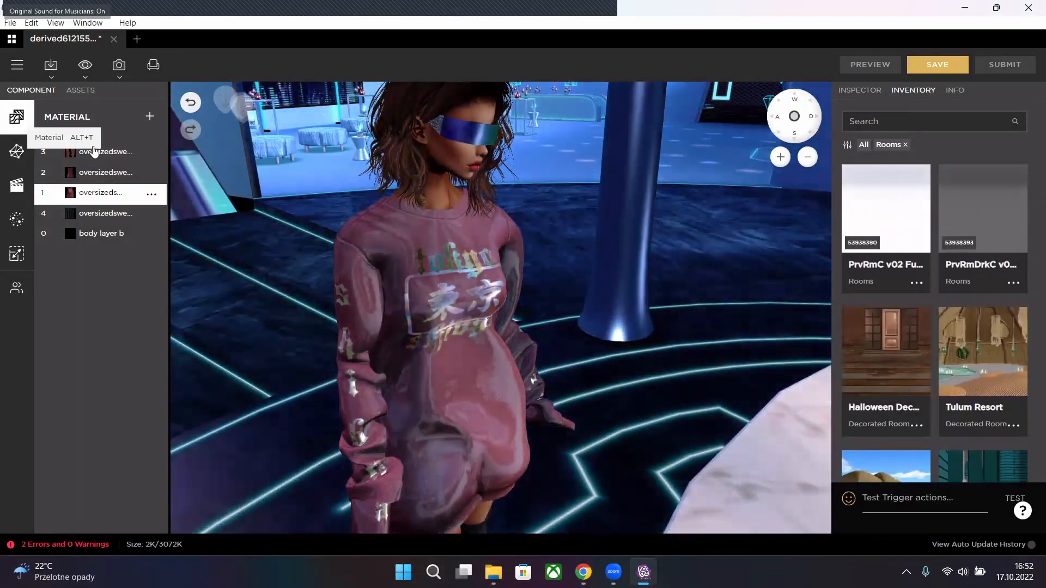
# - Open the sleeves material (Id 3) and examine its Diffuse texture options and its Normal, Shininess and Emission slots
pyautogui.click(92, 152)
pyautogui.click(1024, 248)
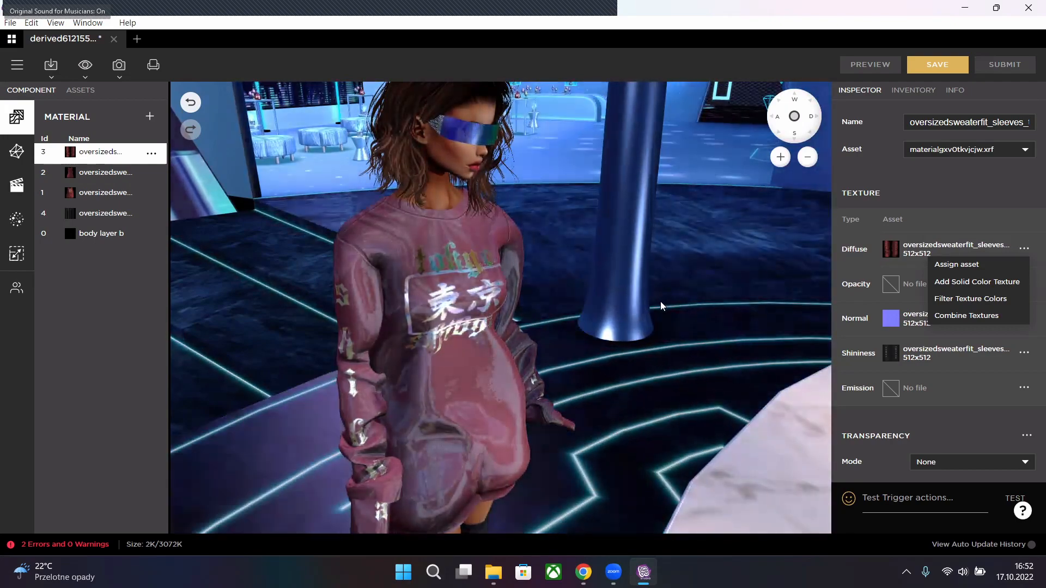
pyautogui.click(662, 306)
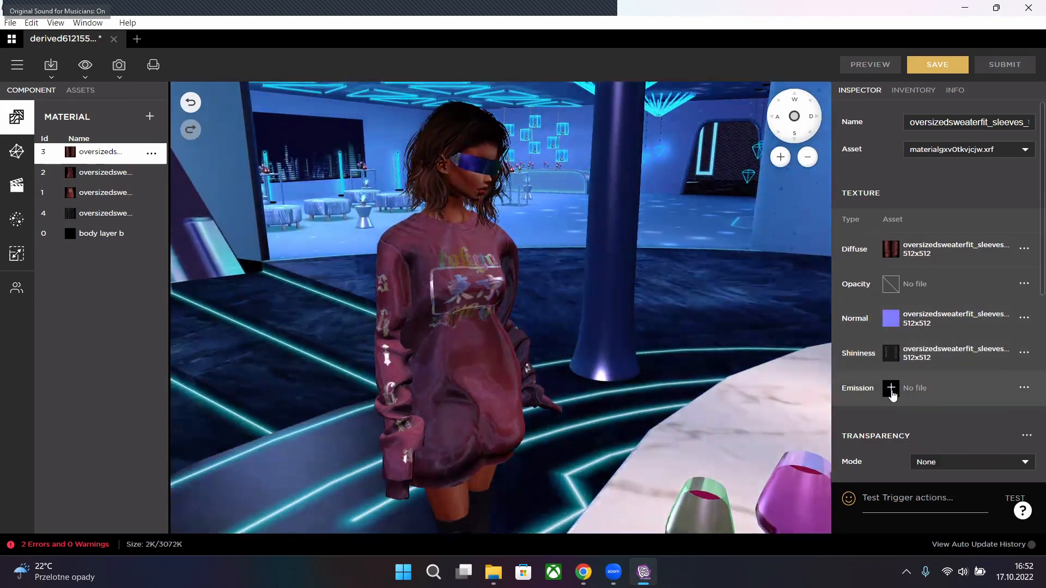
pyautogui.scroll(-6, 891, 391)
pyautogui.scroll(6, 891, 391)
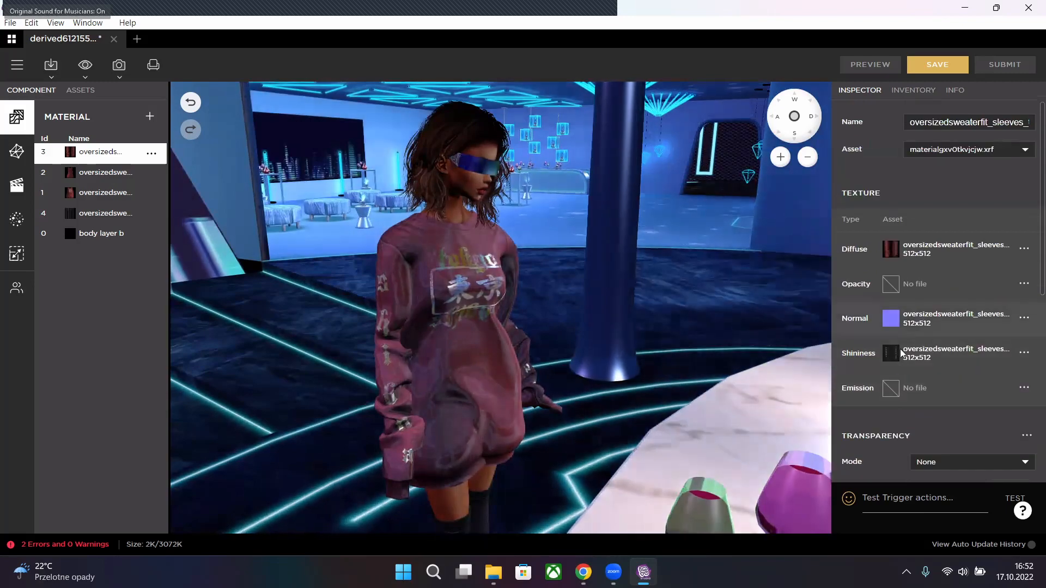
pyautogui.moveTo(893, 322)
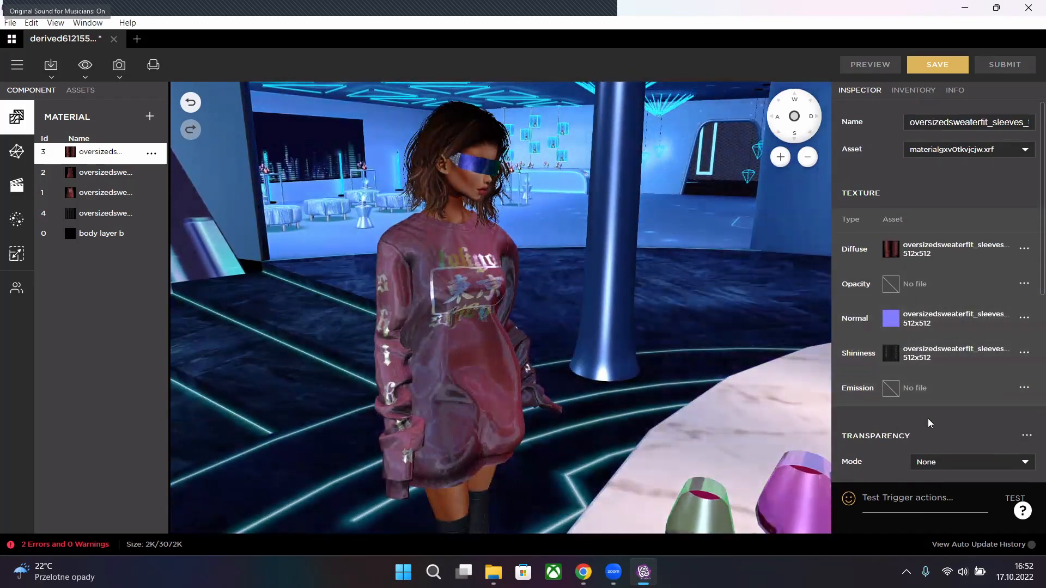
# - Examine the sweater's front and sleeve reflections against the city windows, near and far, and open the bottoms material (Id 4)
pyautogui.moveTo(572, 373); pyautogui.dragTo(504, 370)
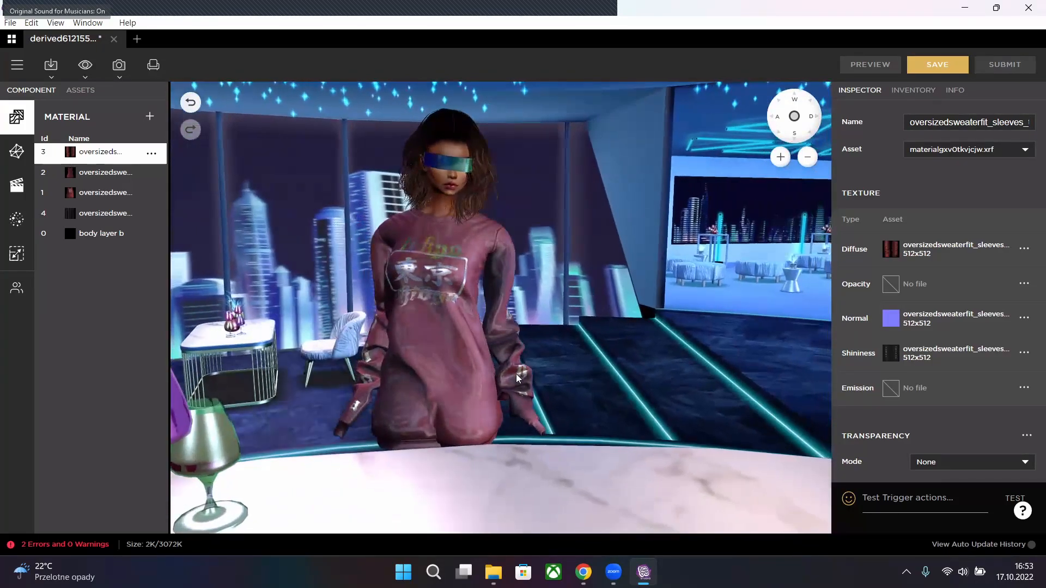
pyautogui.moveTo(558, 389); pyautogui.dragTo(578, 390)
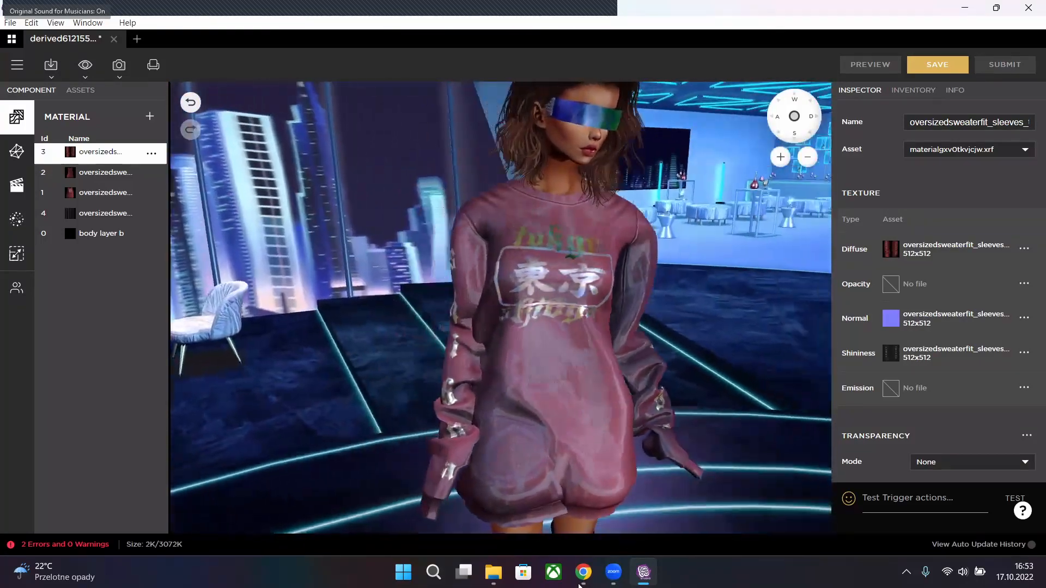
pyautogui.moveTo(580, 586); pyautogui.dragTo(599, 583)
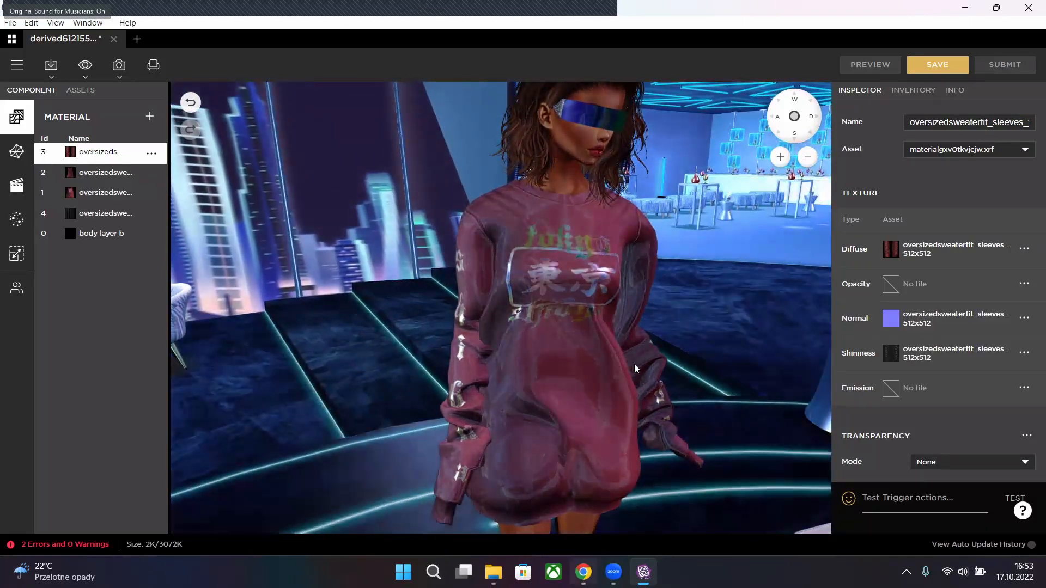
pyautogui.scroll(-5, 635, 369)
pyautogui.moveTo(635, 370); pyautogui.dragTo(606, 361)
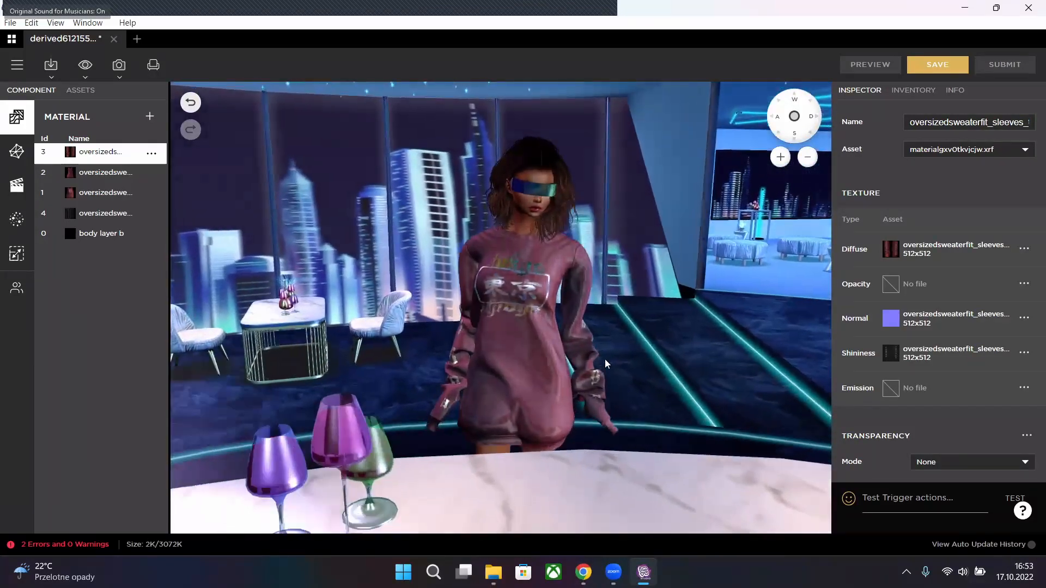
pyautogui.scroll(3, 605, 363)
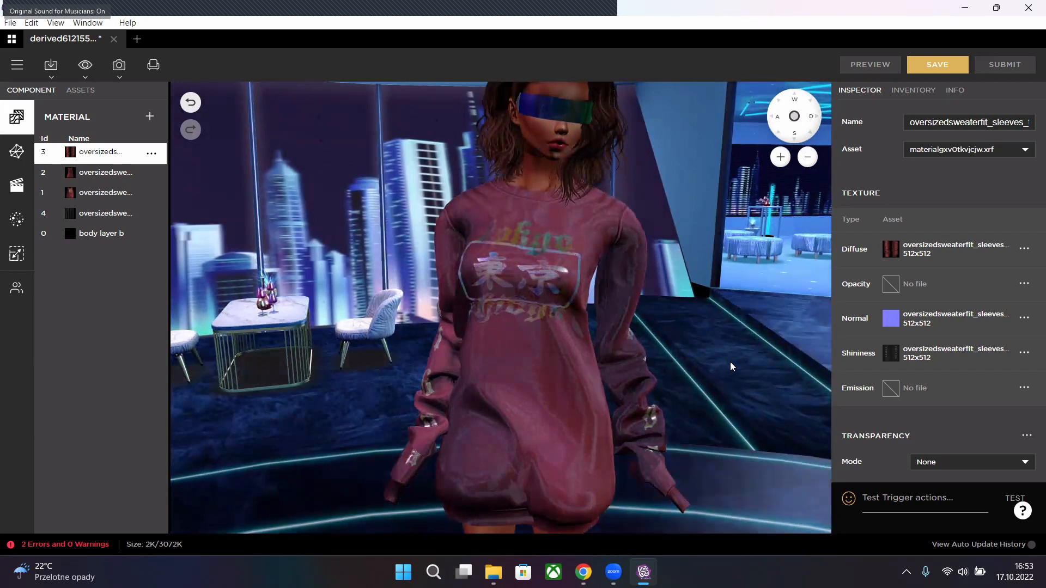
pyautogui.scroll(-2, 723, 372)
pyautogui.scroll(-1, 723, 372)
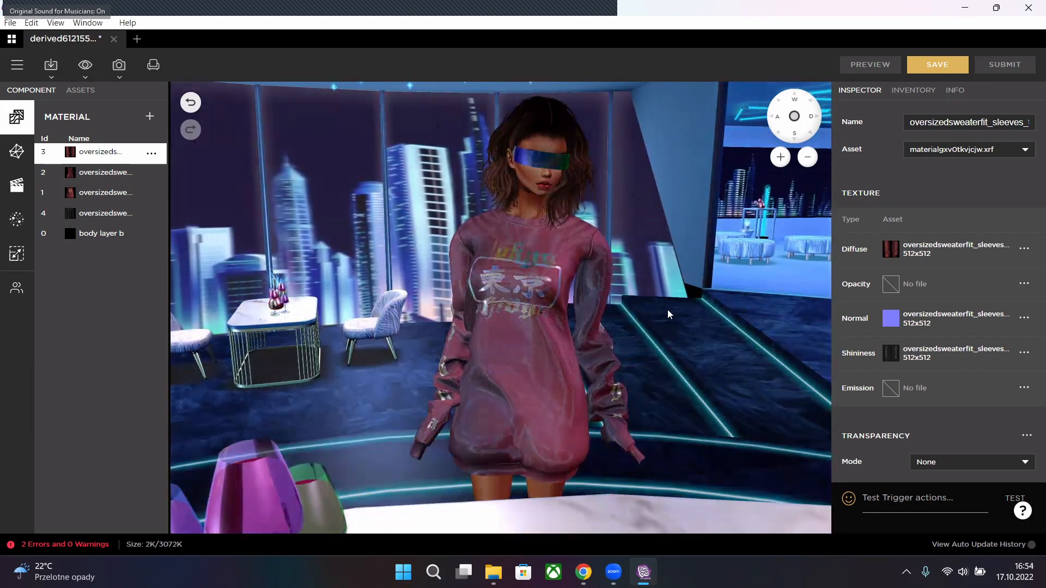
pyautogui.scroll(-7, 653, 330)
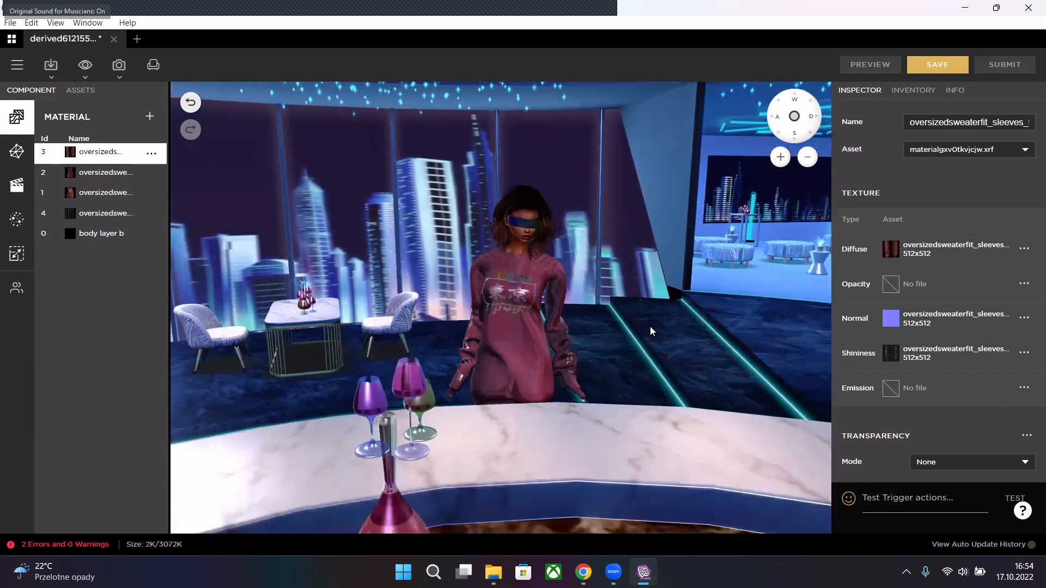
pyautogui.scroll(6, 554, 353)
pyautogui.scroll(3, 568, 343)
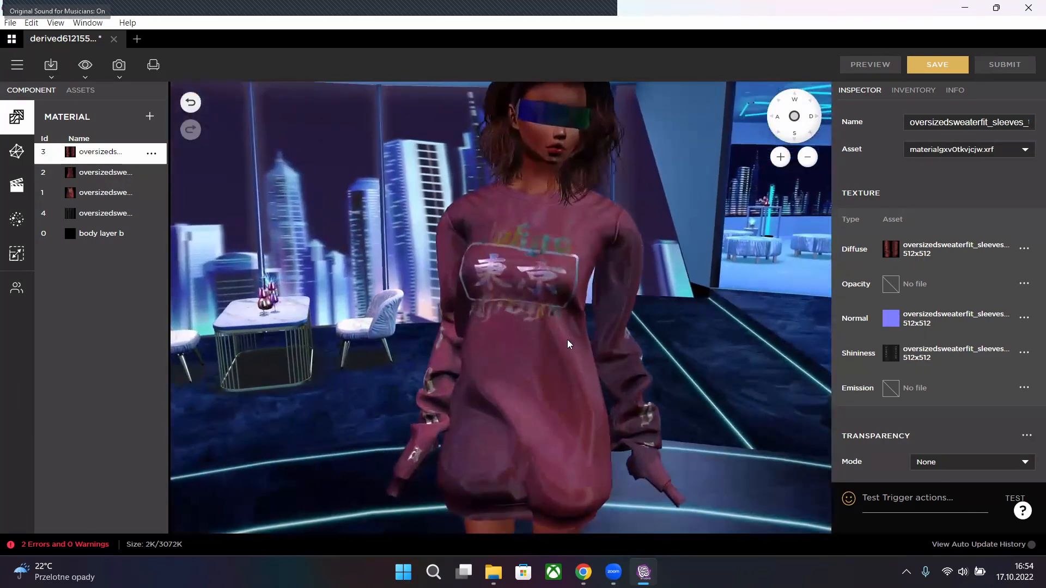
pyautogui.scroll(-3, 575, 347)
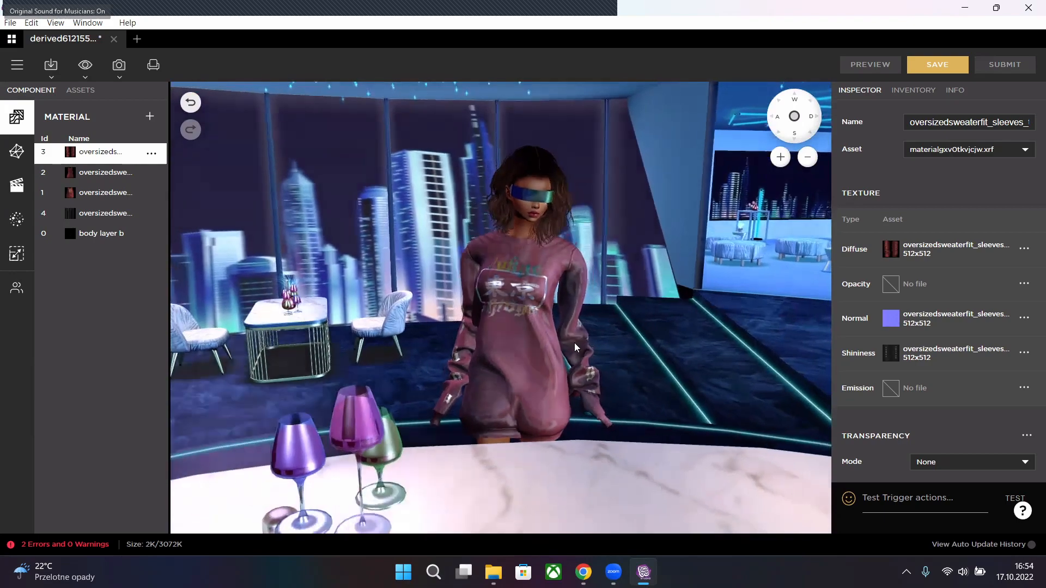
pyautogui.moveTo(574, 348); pyautogui.dragTo(532, 374)
pyautogui.scroll(5, 532, 373)
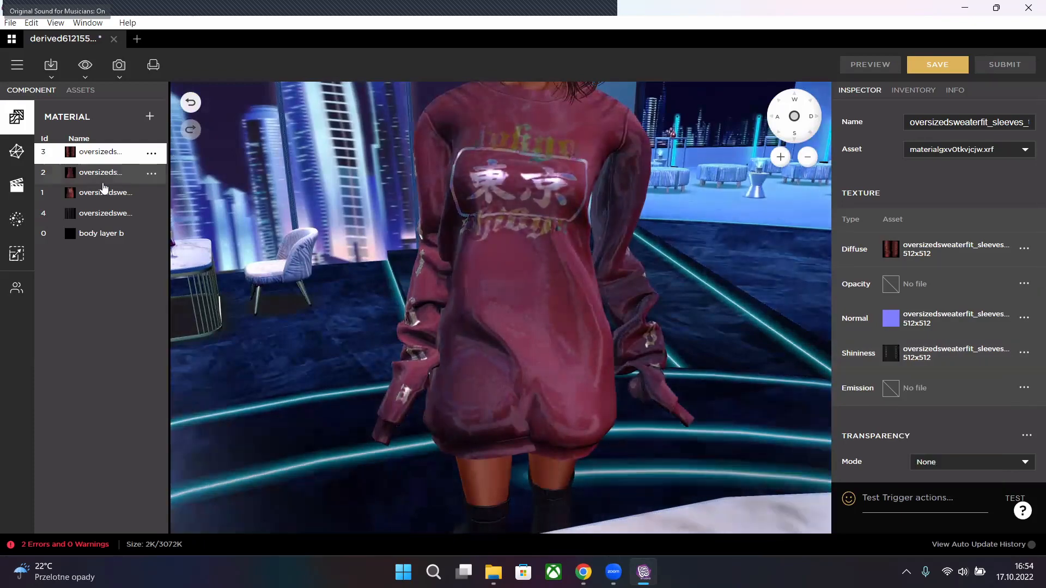
pyautogui.click(103, 212)
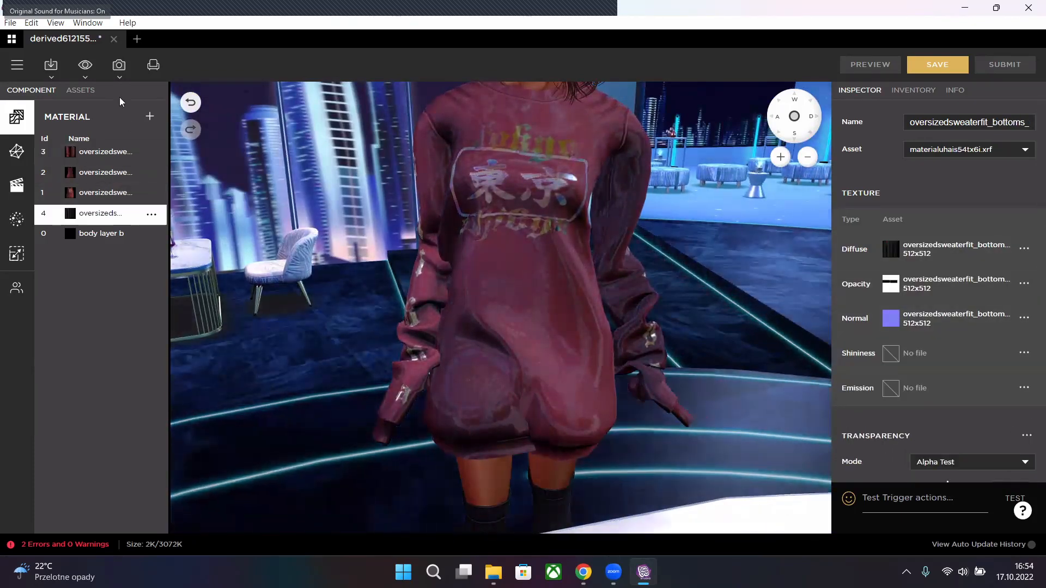
# - Derive a new product from the "[K] lace up dress" base in the women's tops
pyautogui.click(137, 40)
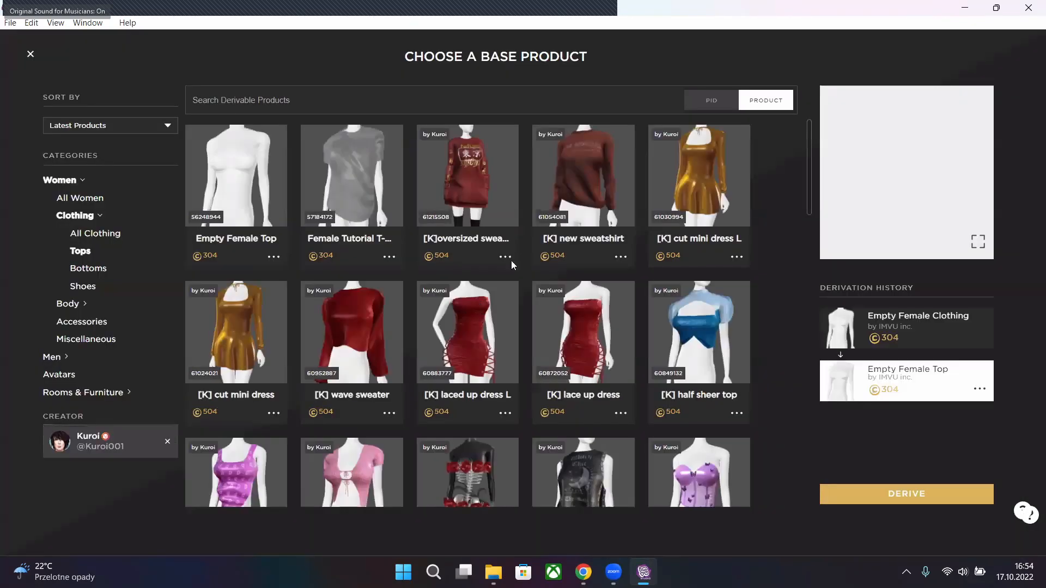
pyautogui.scroll(-1, 505, 309)
pyautogui.scroll(-2, 505, 309)
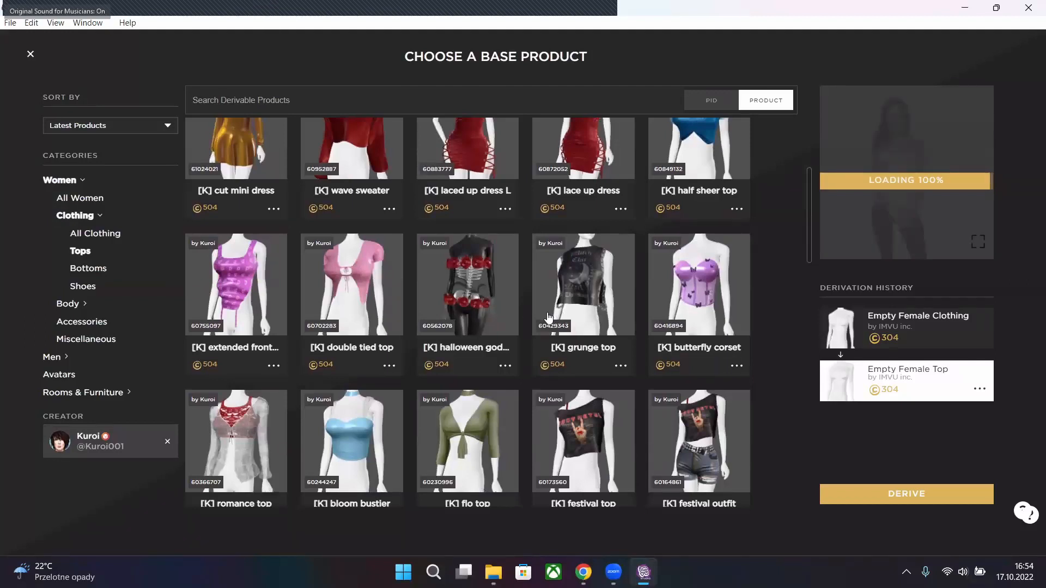
pyautogui.scroll(2, 550, 322)
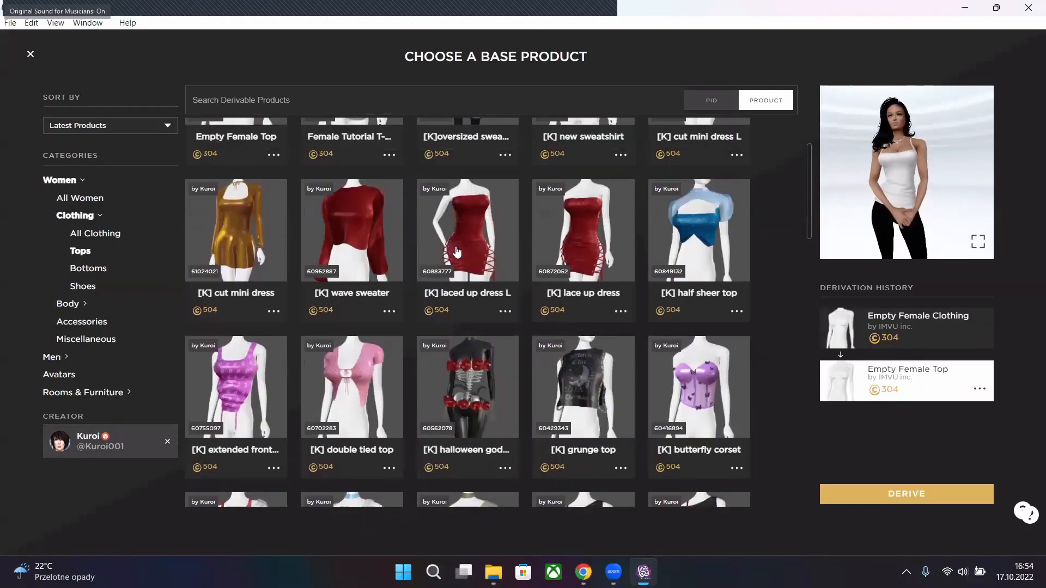
pyautogui.click(593, 251)
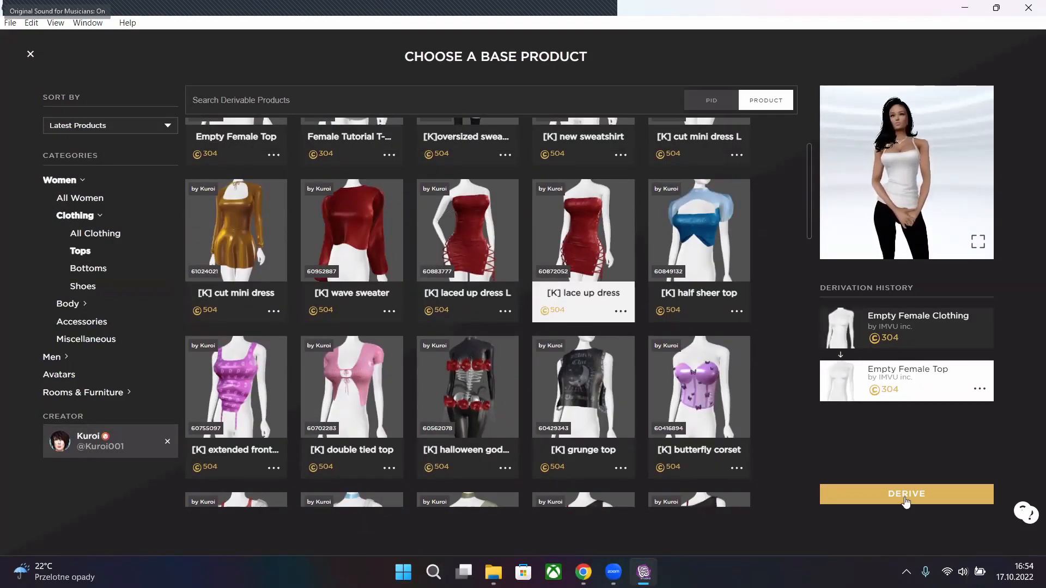
pyautogui.click(923, 499)
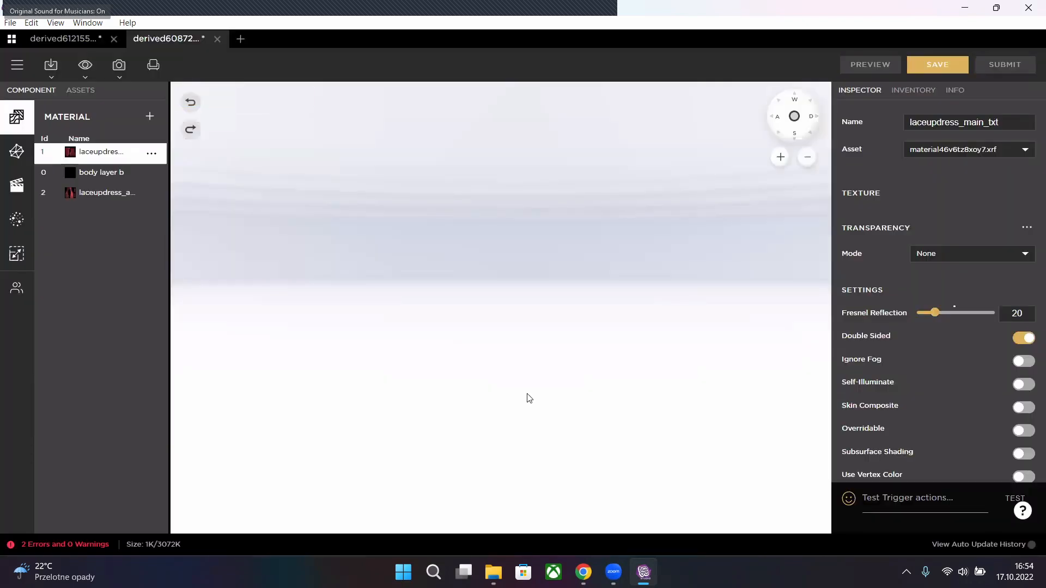
# - Filter the inventory to Looks, apply the At_210505_183549 look to the avatar, and frame the red dress up close
pyautogui.click(920, 90)
pyautogui.click(848, 145)
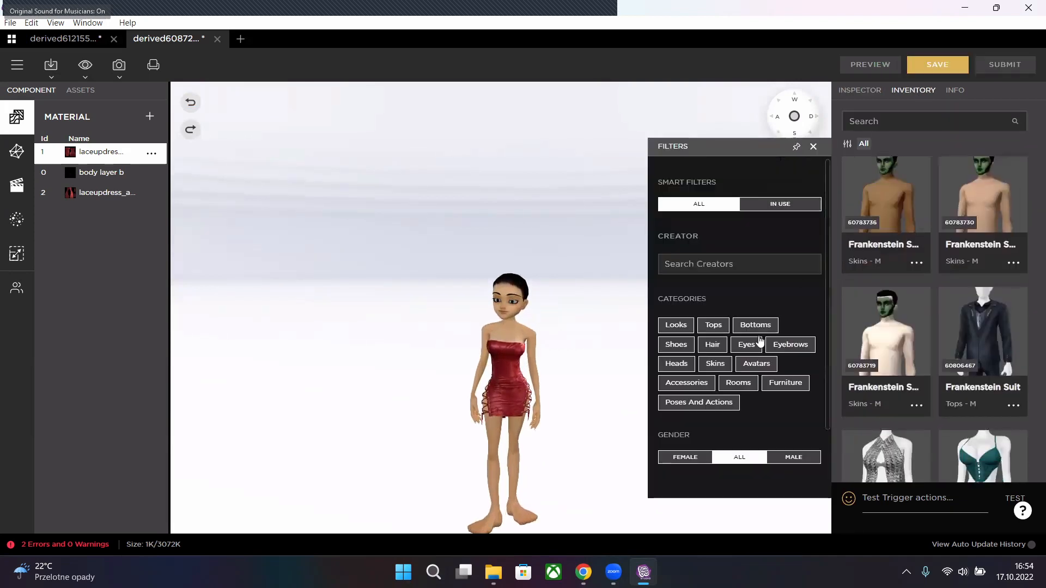
pyautogui.click(676, 325)
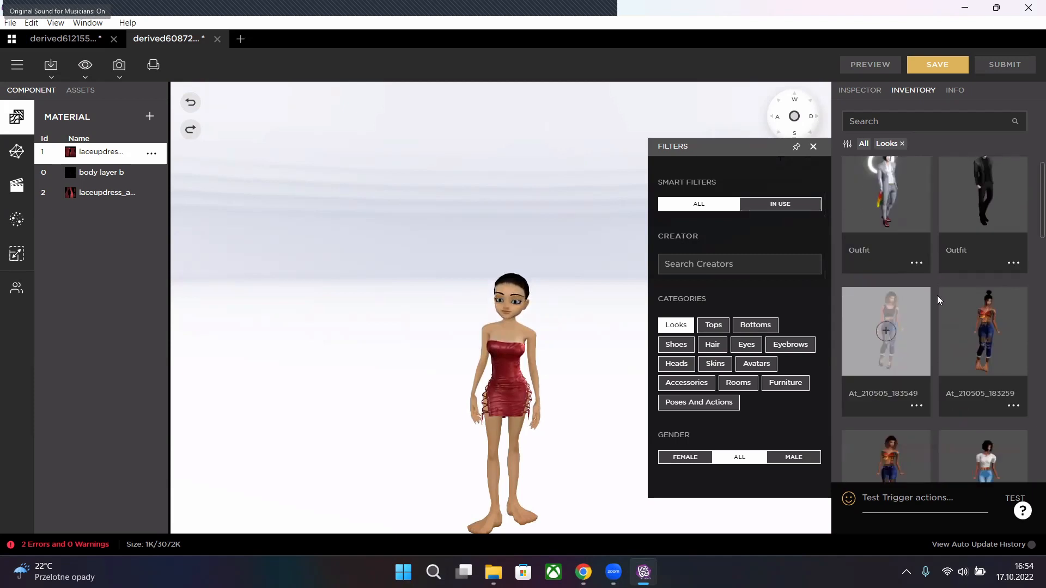
pyautogui.click(813, 149)
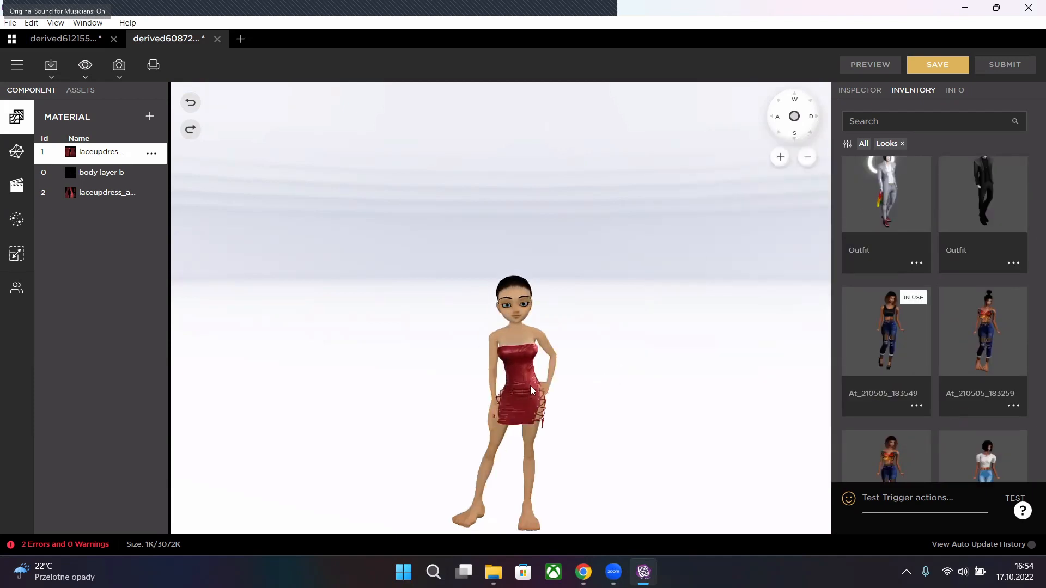
pyautogui.scroll(5, 553, 409)
pyautogui.moveTo(571, 361); pyautogui.dragTo(598, 371)
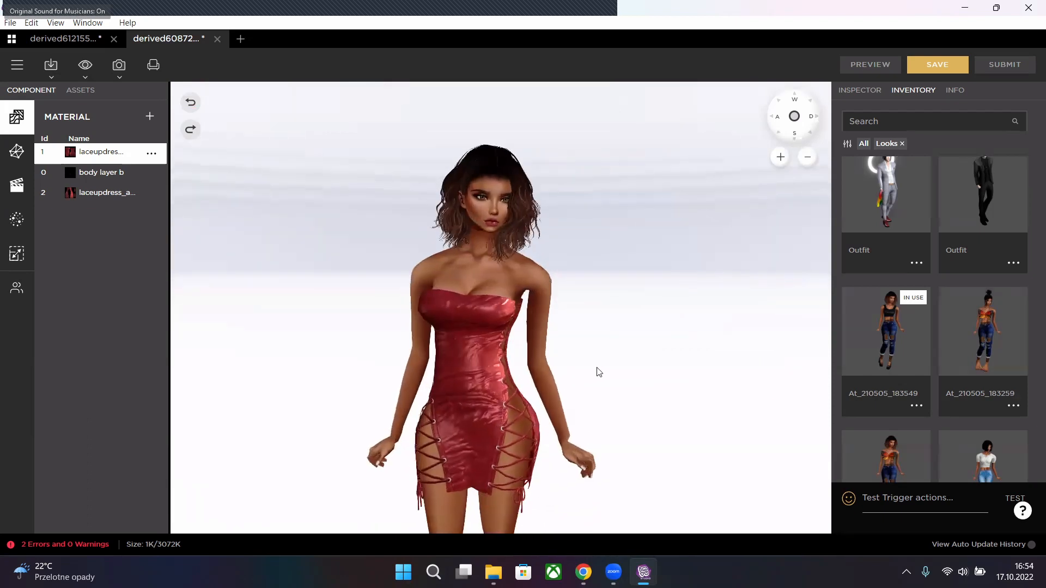
pyautogui.moveTo(588, 427); pyautogui.dragTo(597, 392, button='right')
# - Examine the laceupdress_main_txt material's textures and settings, previewing its ms.png Shininess map
pyautogui.click(861, 91)
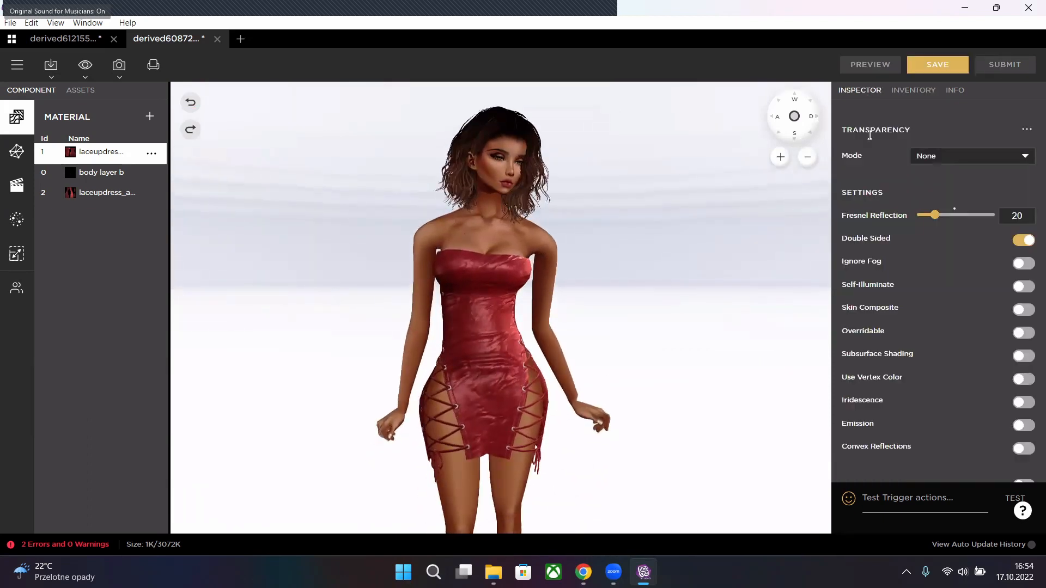
pyautogui.scroll(5, 907, 248)
pyautogui.moveTo(895, 360)
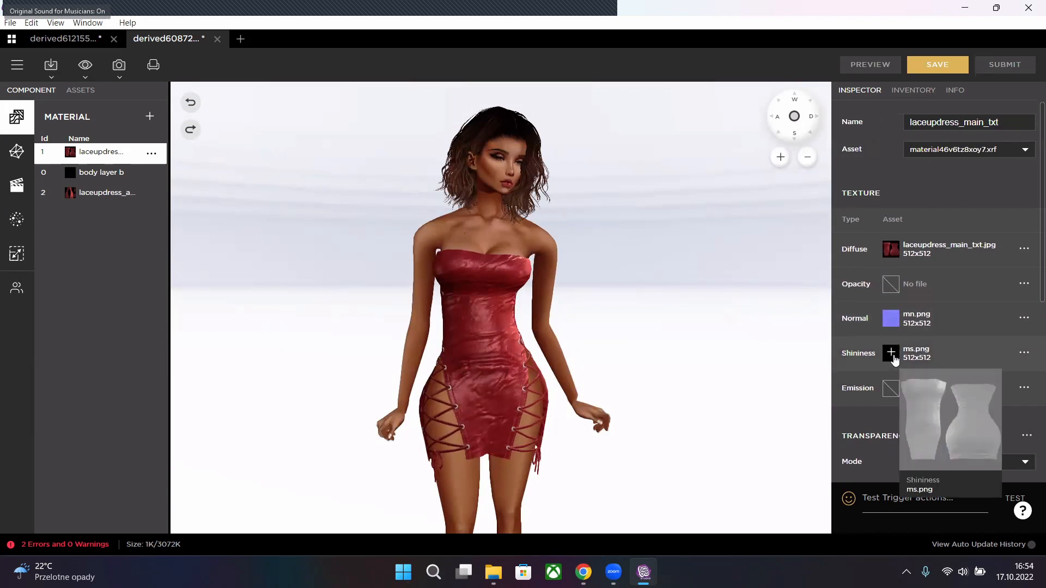
pyautogui.scroll(-5, 895, 359)
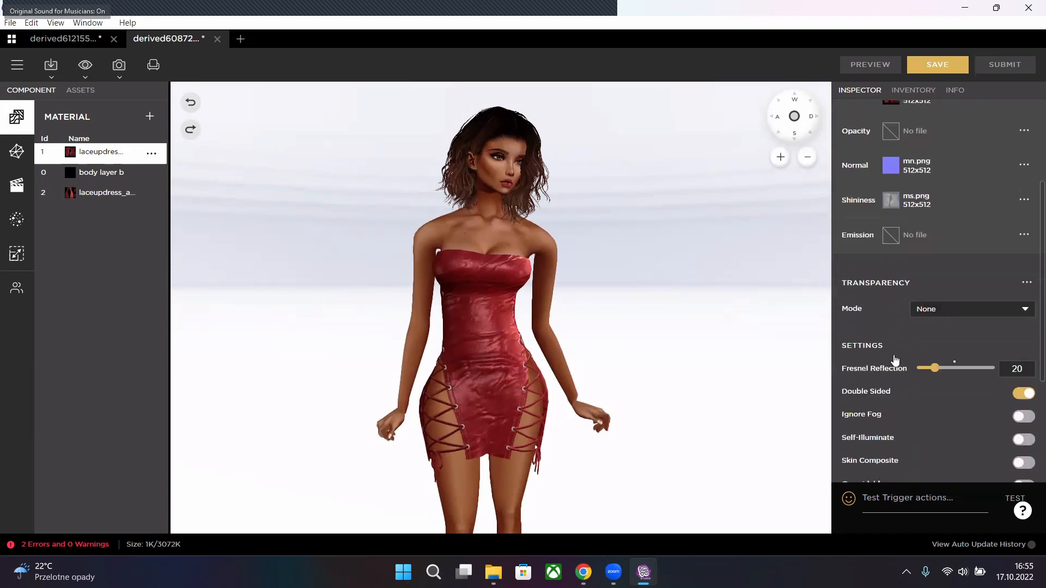
pyautogui.scroll(5, 959, 163)
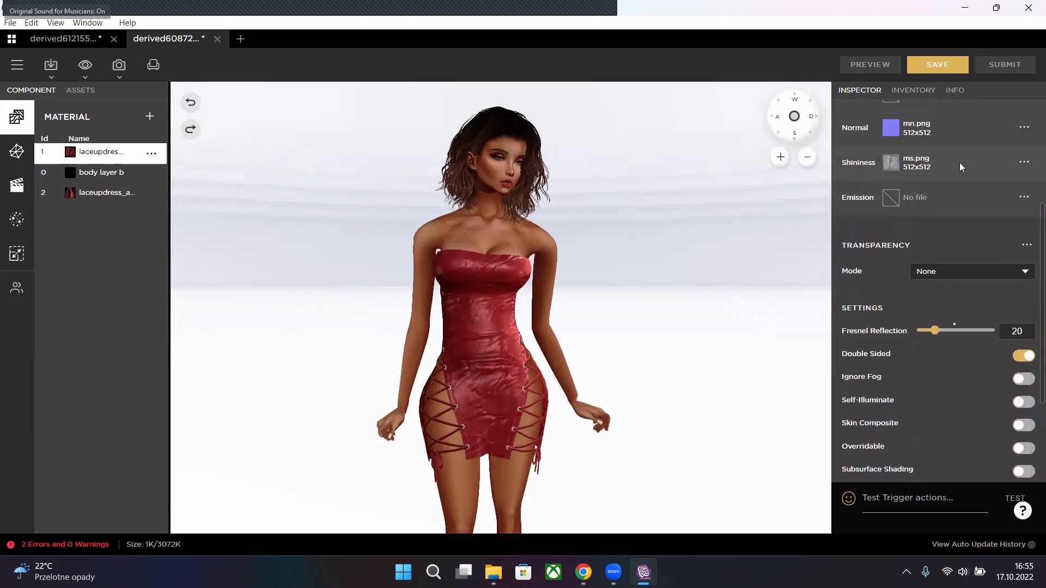
# - Filter the inventory to Rooms and load the Paradise Resort room around the avatar
pyautogui.click(913, 91)
pyautogui.click(847, 145)
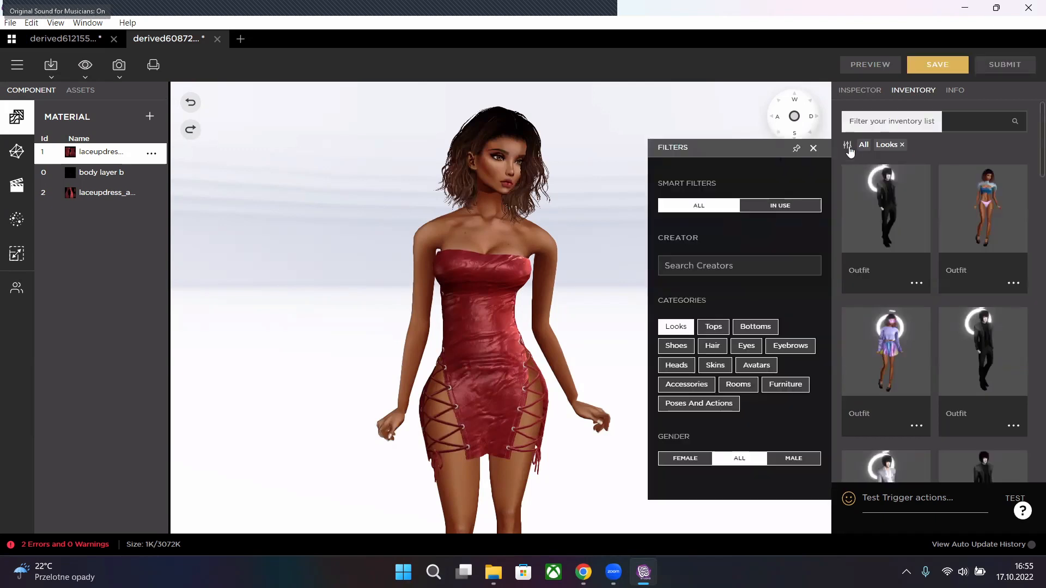
pyautogui.click(736, 386)
pyautogui.scroll(-5, 914, 335)
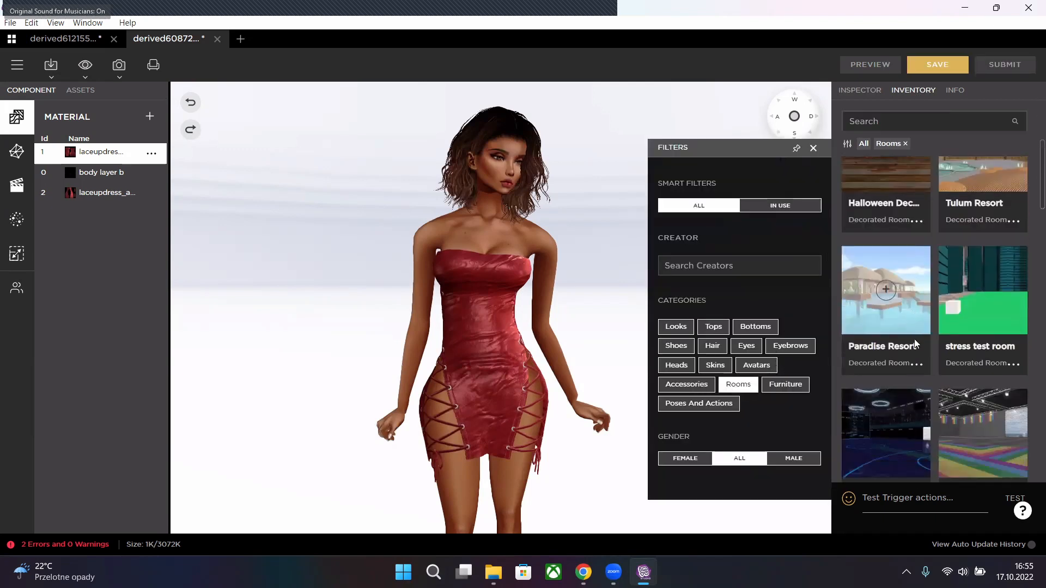
pyautogui.scroll(5, 918, 337)
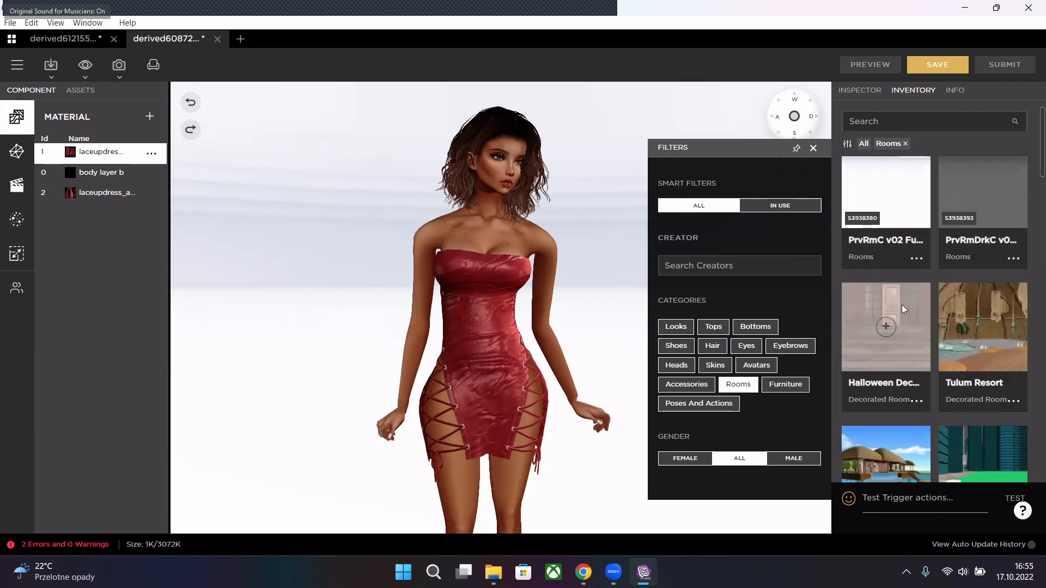
pyautogui.scroll(2, 901, 307)
pyautogui.scroll(-3, 903, 312)
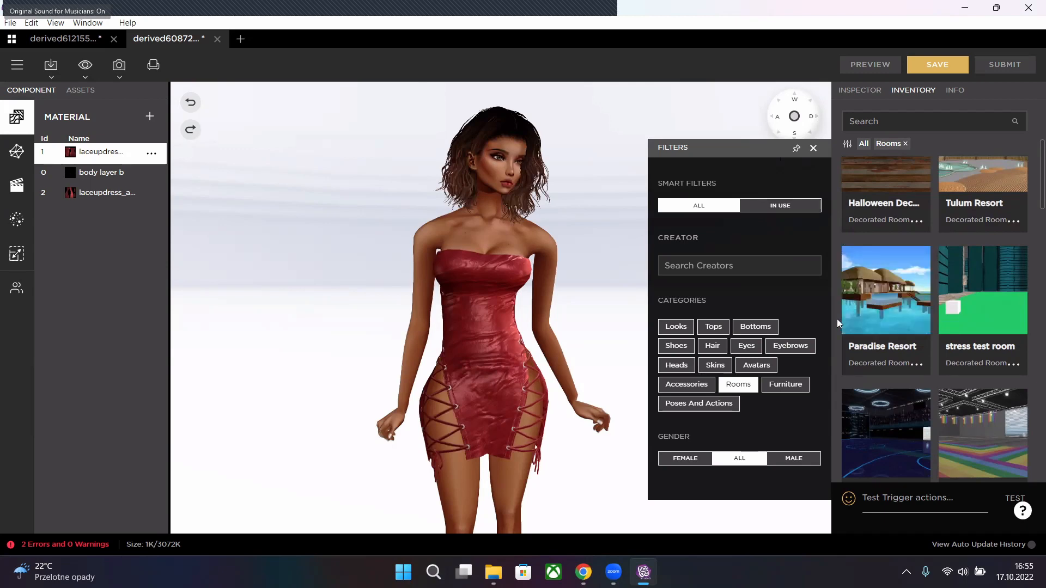
pyautogui.moveTo(877, 308)
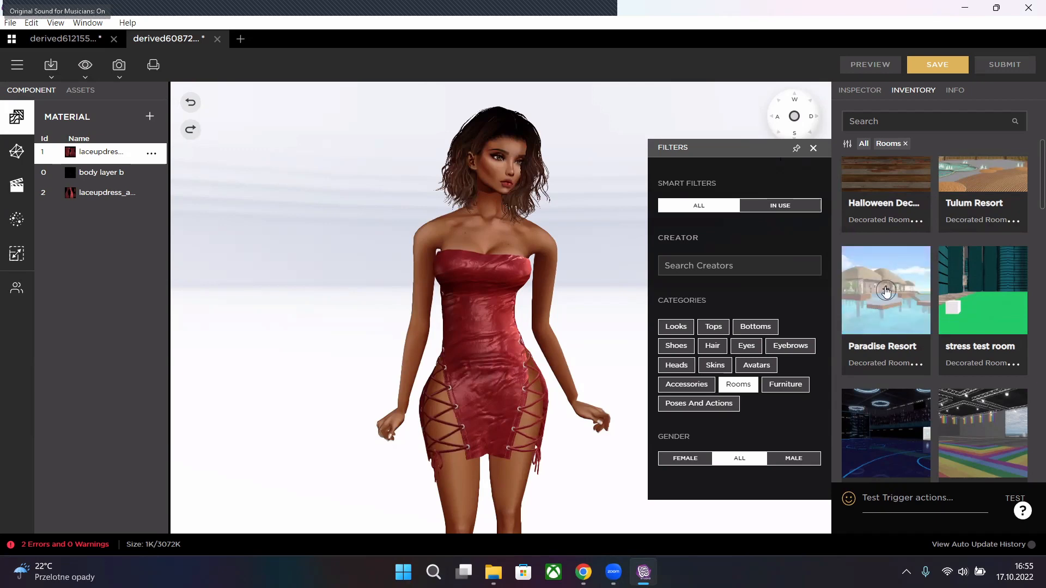
pyautogui.click(886, 291)
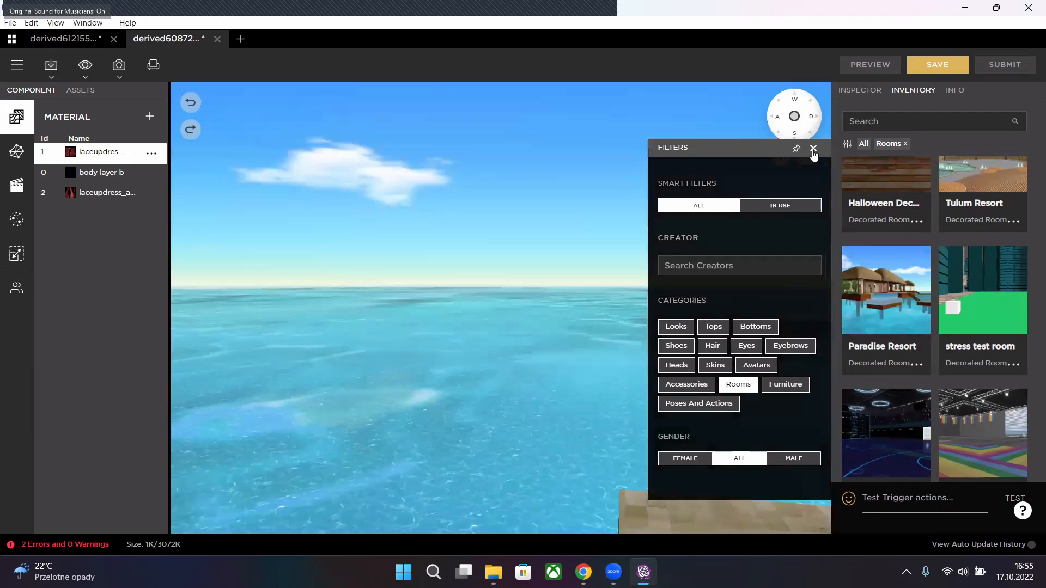
pyautogui.click(814, 148)
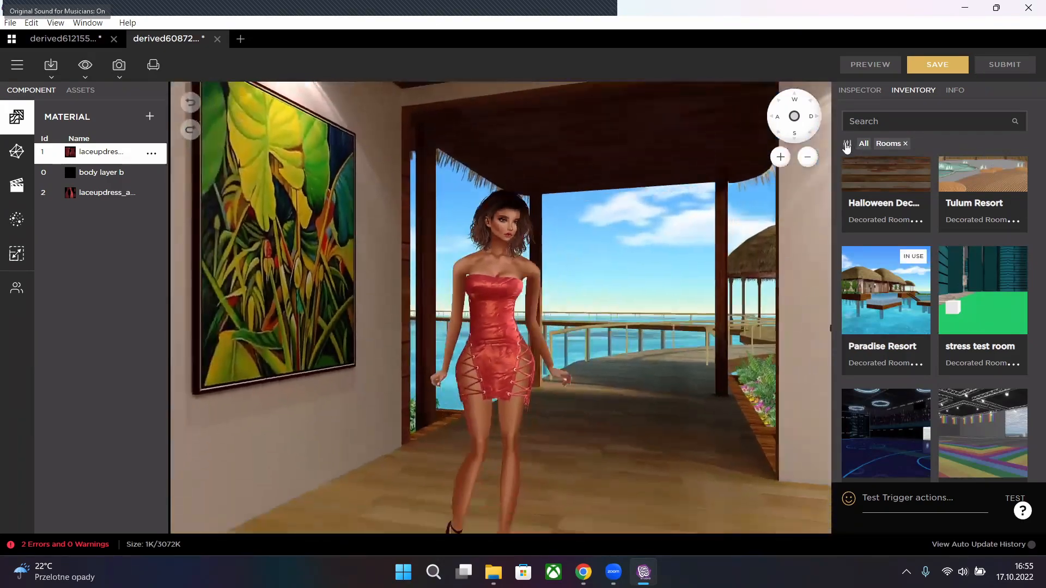
# - Enable Convex Reflections on the laceupdress_main_txt material and preview the dress against the resort room
pyautogui.click(846, 145)
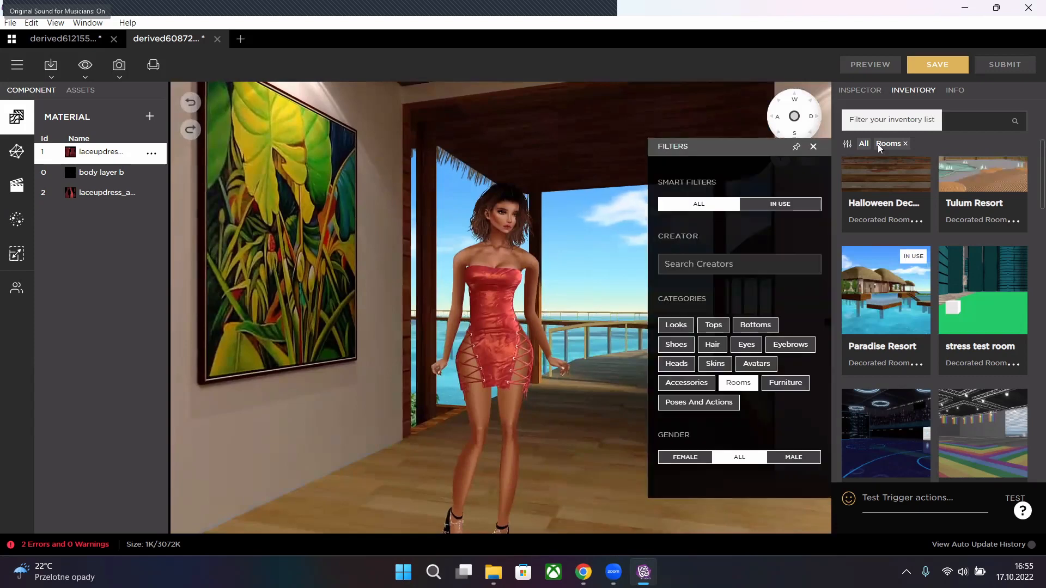
pyautogui.click(860, 90)
pyautogui.scroll(-3, 926, 311)
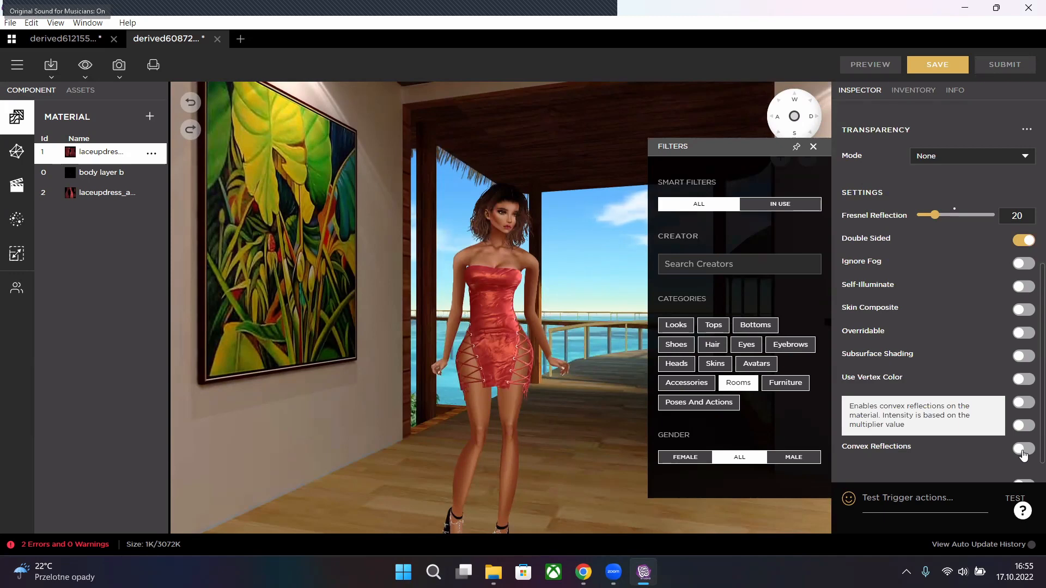
pyautogui.click(1022, 452)
pyautogui.scroll(-1, 1005, 430)
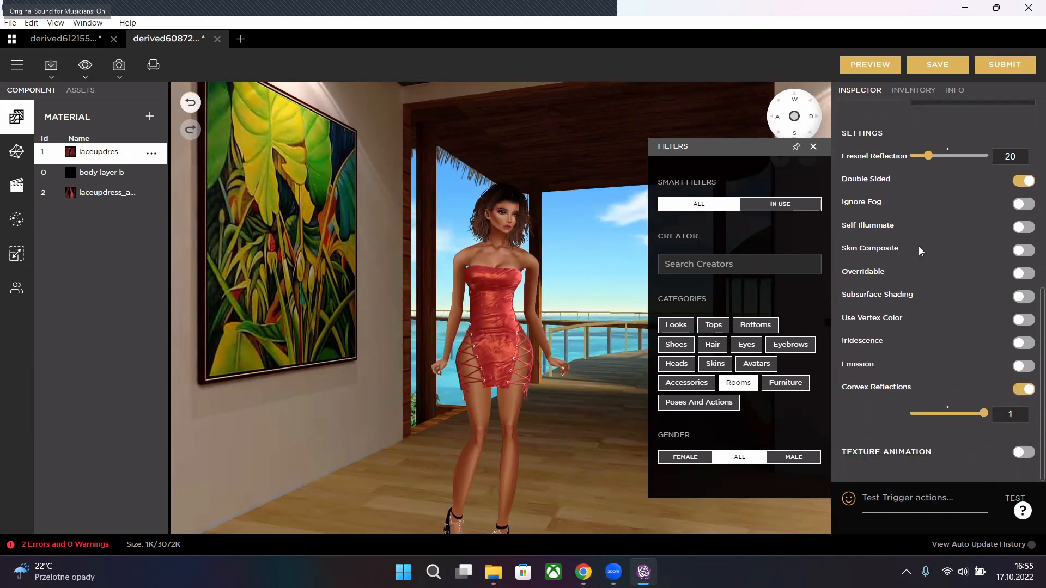
pyautogui.click(814, 147)
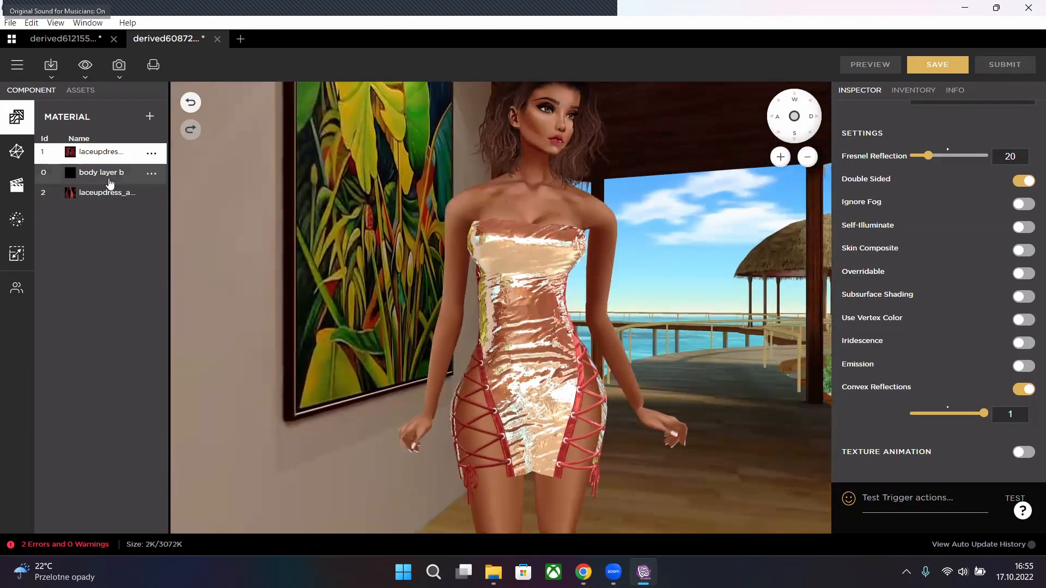
# - Enable Convex Reflections on the laceupdress_add_txt material, preview it, and view the laces from the side
pyautogui.click(101, 193)
pyautogui.scroll(-3, 1014, 425)
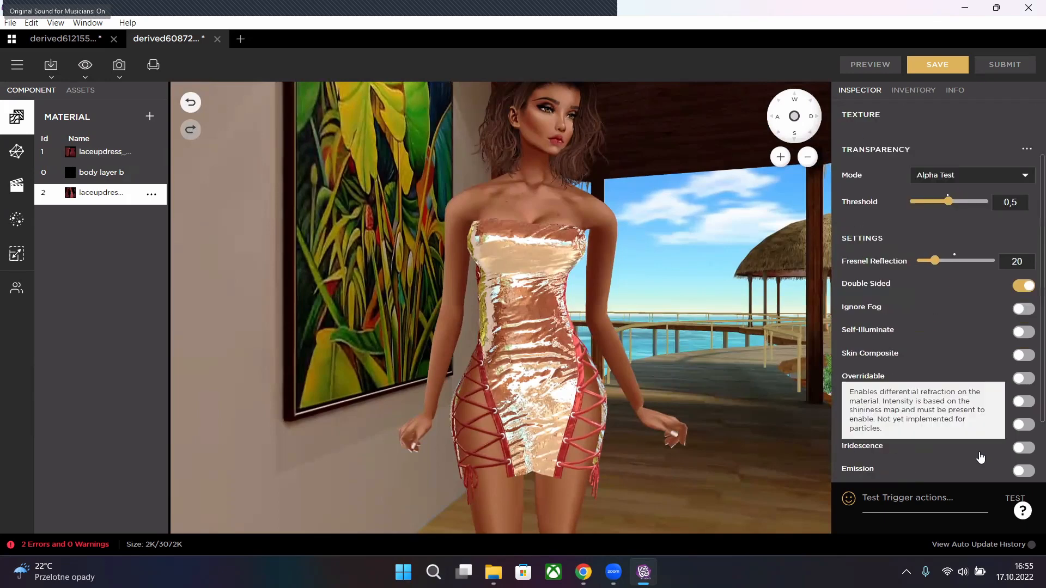
pyautogui.click(1023, 418)
pyautogui.click(851, 69)
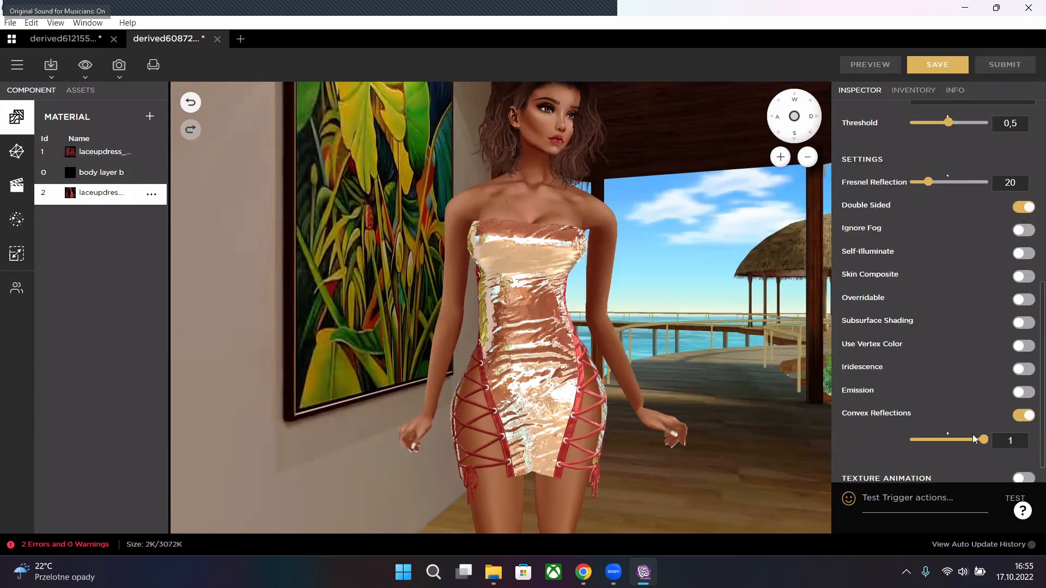
pyautogui.moveTo(580, 395); pyautogui.dragTo(433, 393)
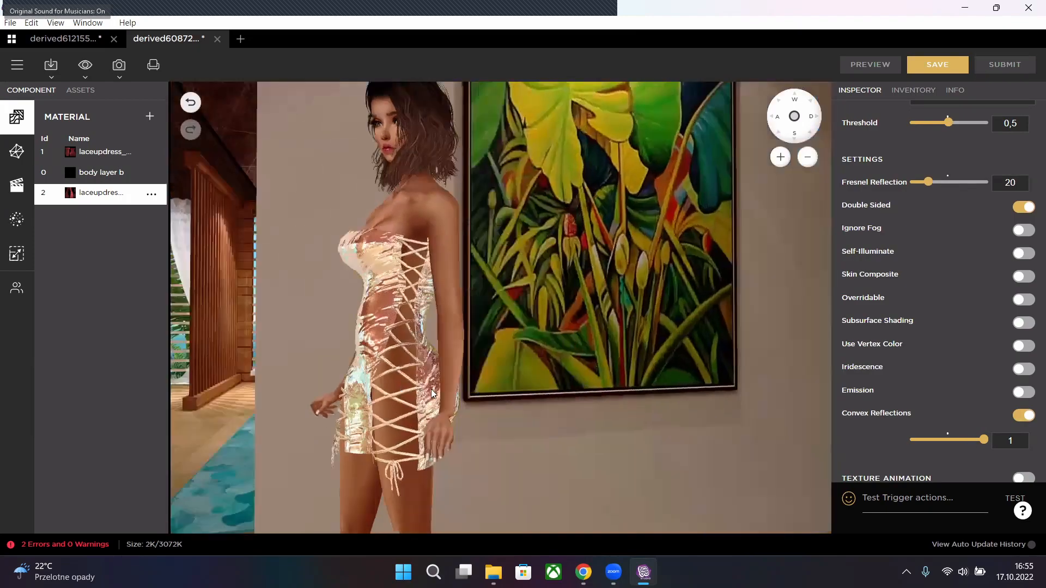
# - Set the Convex Reflections value to 0,1 on laceupdress_add_txt and laceupdress_main_txt and preview the dress
pyautogui.moveTo(572, 400); pyautogui.dragTo(986, 423)
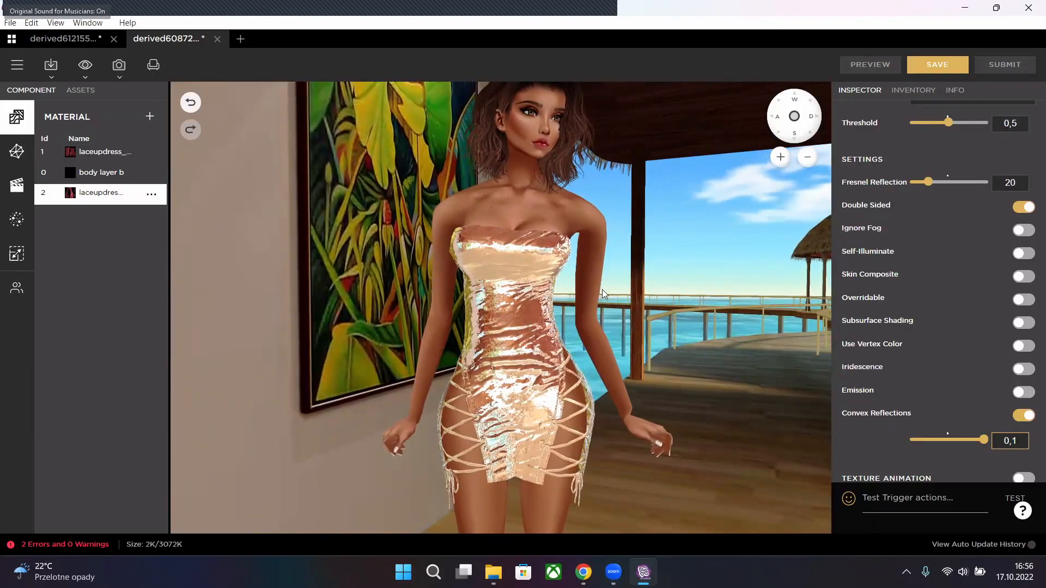
pyautogui.moveTo(624, 298); pyautogui.dragTo(491, 258)
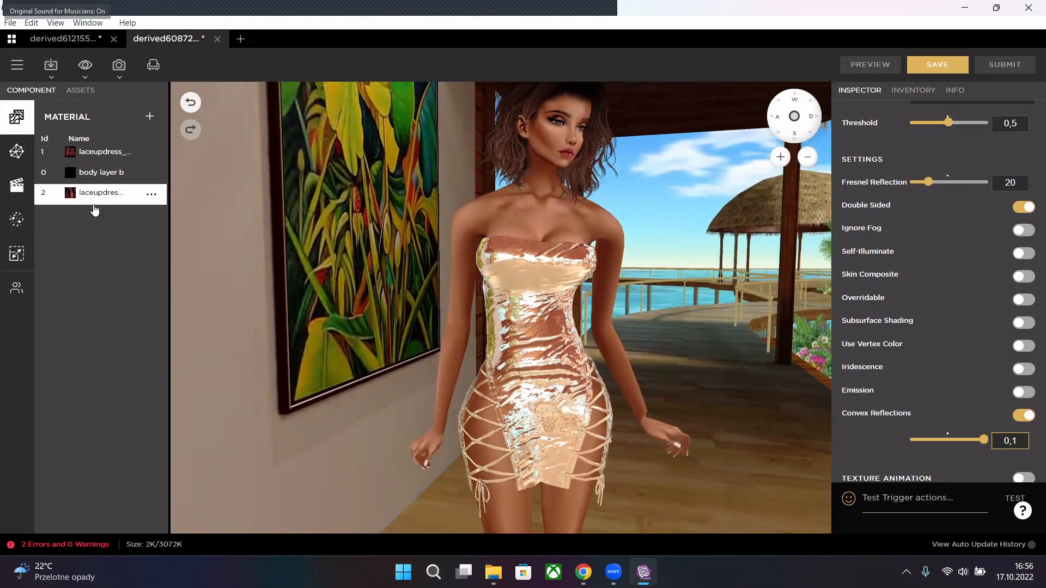
pyautogui.click(98, 152)
pyautogui.scroll(-5, 984, 430)
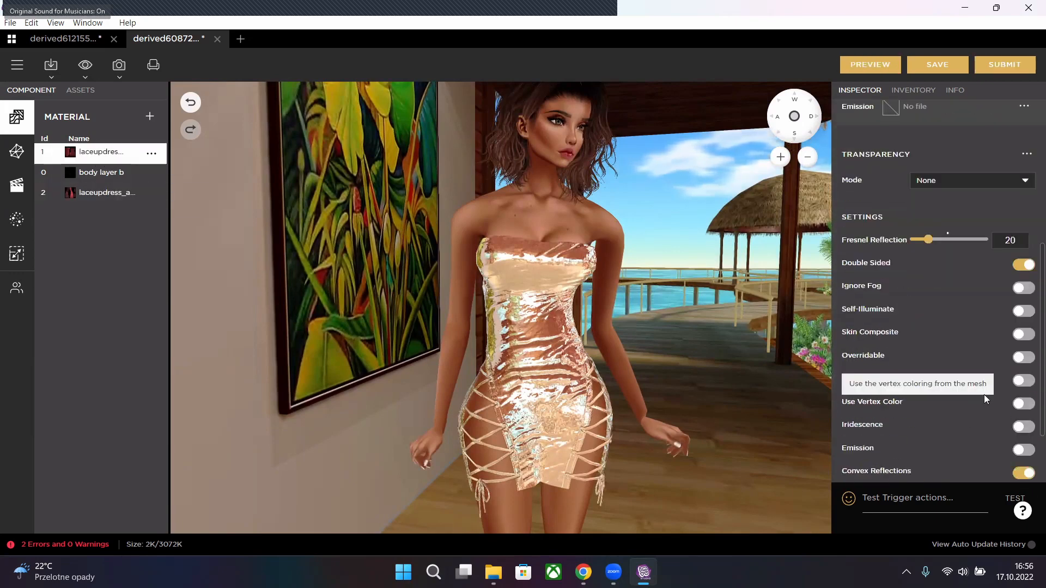
pyautogui.scroll(-2, 985, 397)
pyautogui.write('0,1')
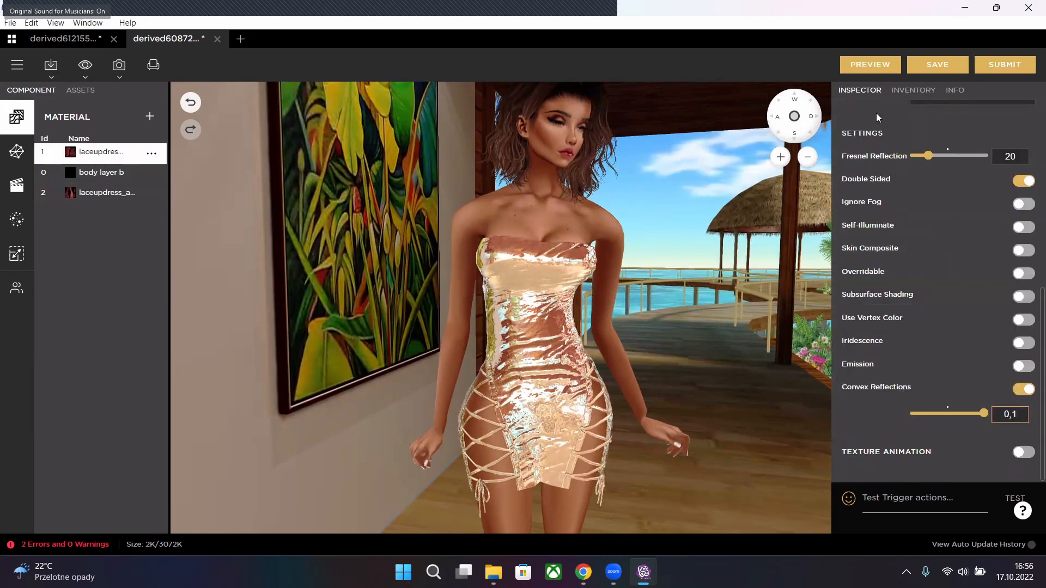
pyautogui.click(867, 65)
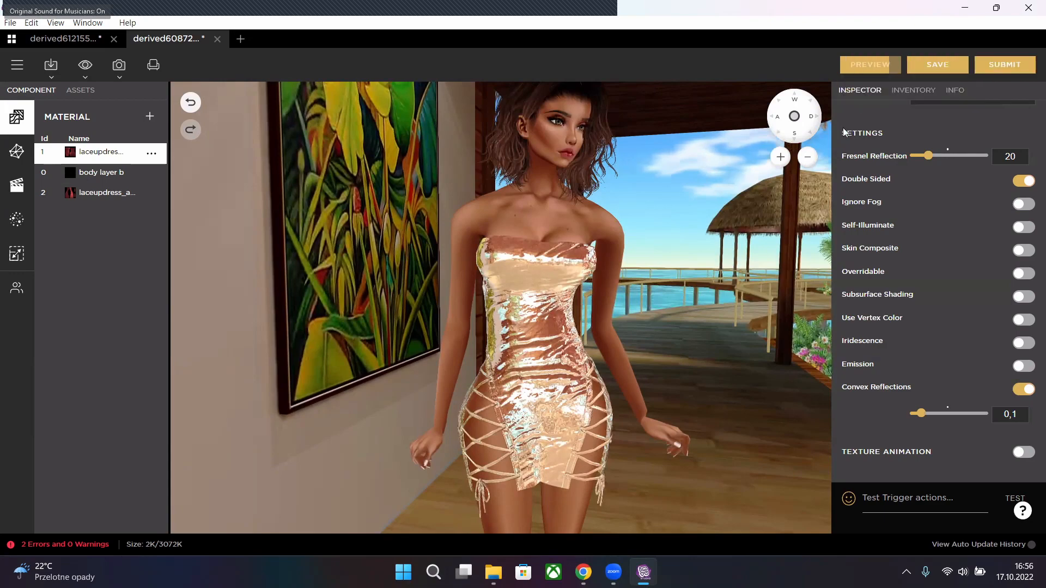
# - Examine the reflections on the dress's bodice, skirt and laces from near and far
pyautogui.scroll(5, 630, 420)
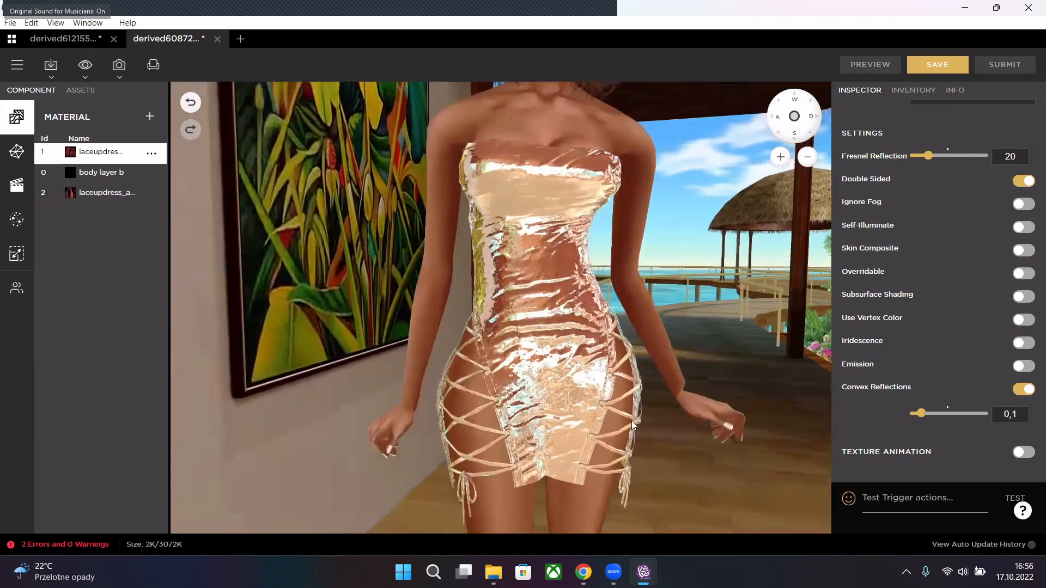
pyautogui.scroll(-5, 632, 423)
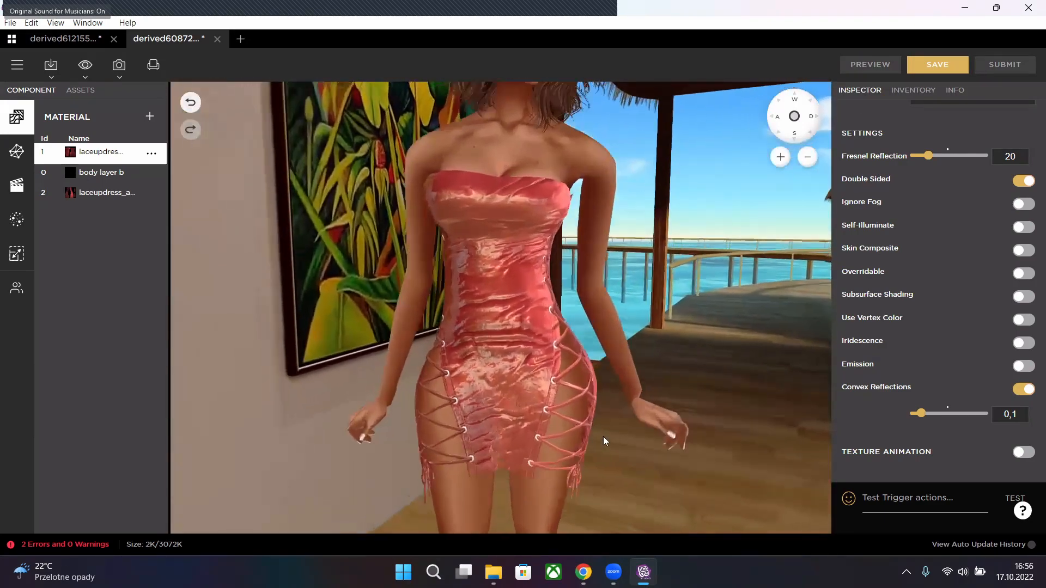
pyautogui.scroll(5, 603, 436)
pyautogui.moveTo(628, 436)
pyautogui.mouseDown()
pyautogui.moveTo(645, 437)
pyautogui.moveTo(607, 440)
pyautogui.moveTo(590, 325)
pyautogui.moveTo(616, 348)
pyautogui.moveTo(531, 361)
pyautogui.moveTo(611, 380)
pyautogui.moveTo(608, 352)
pyautogui.moveTo(566, 370)
pyautogui.mouseUp()
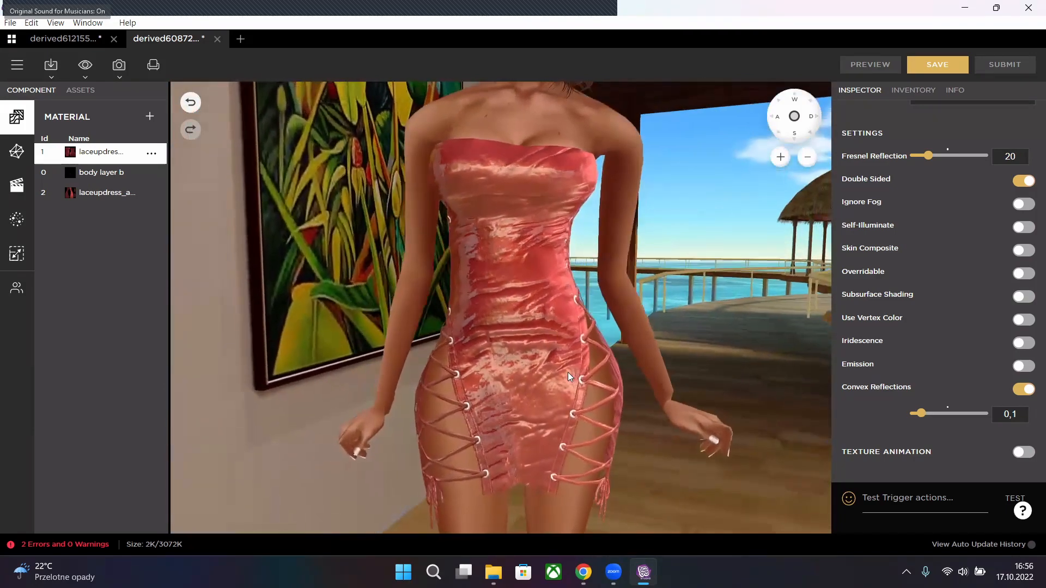
pyautogui.scroll(5, 568, 374)
pyautogui.scroll(-5, 568, 374)
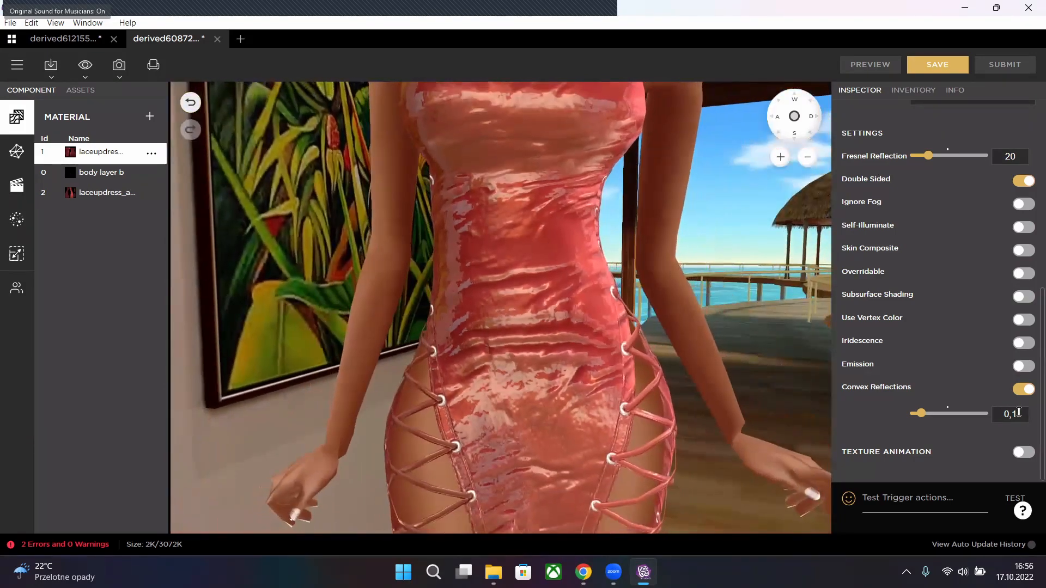
# - Set the Convex Reflections value to 0,5 on laceupdress_main_txt and laceupdress_add_txt and preview the whole dress
pyautogui.click(1012, 414)
pyautogui.click(101, 192)
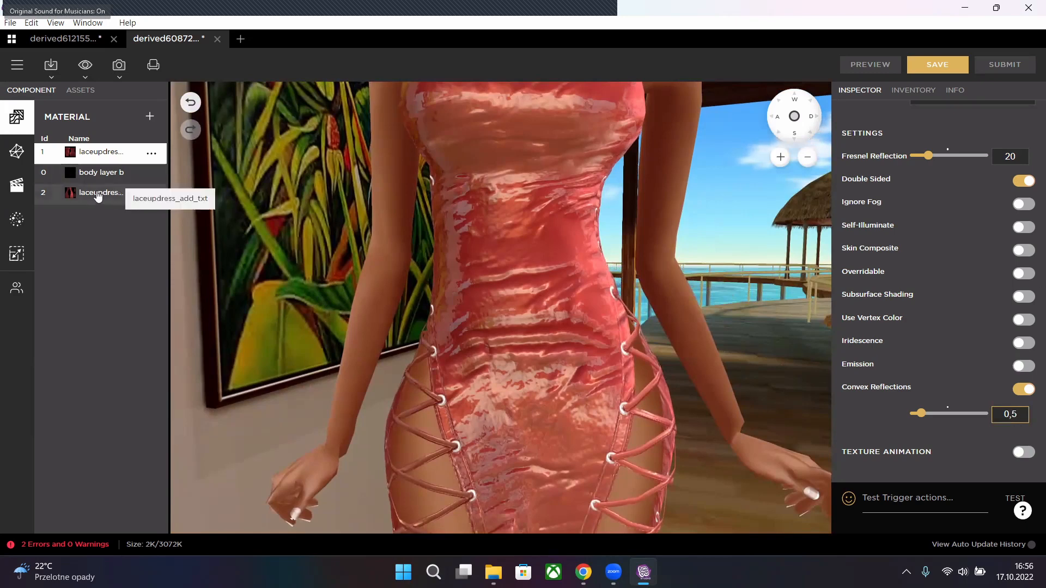
pyautogui.scroll(-5, 980, 354)
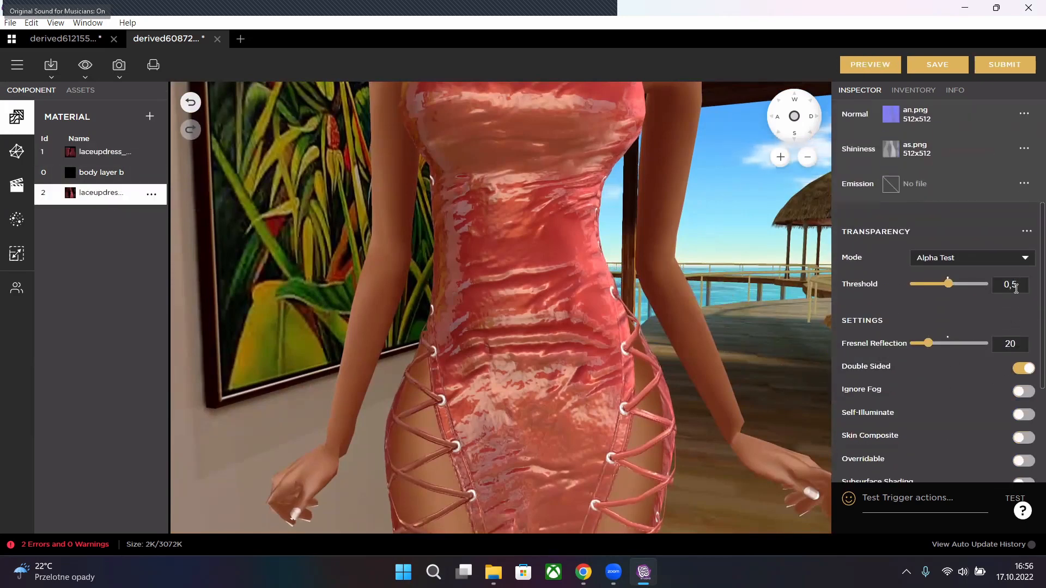
pyautogui.scroll(-3, 1008, 327)
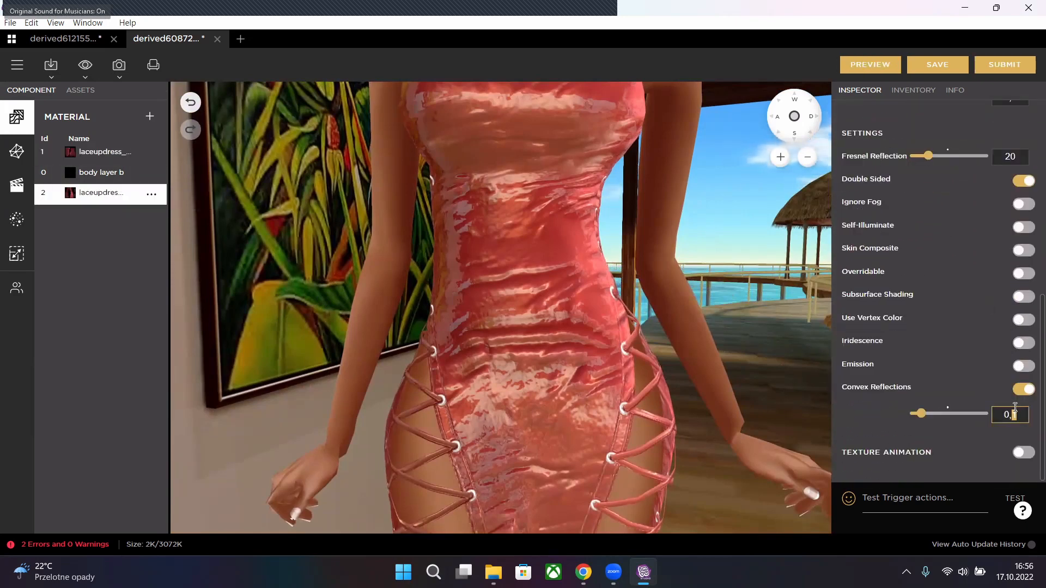
pyautogui.write('5')
pyautogui.press('Return')
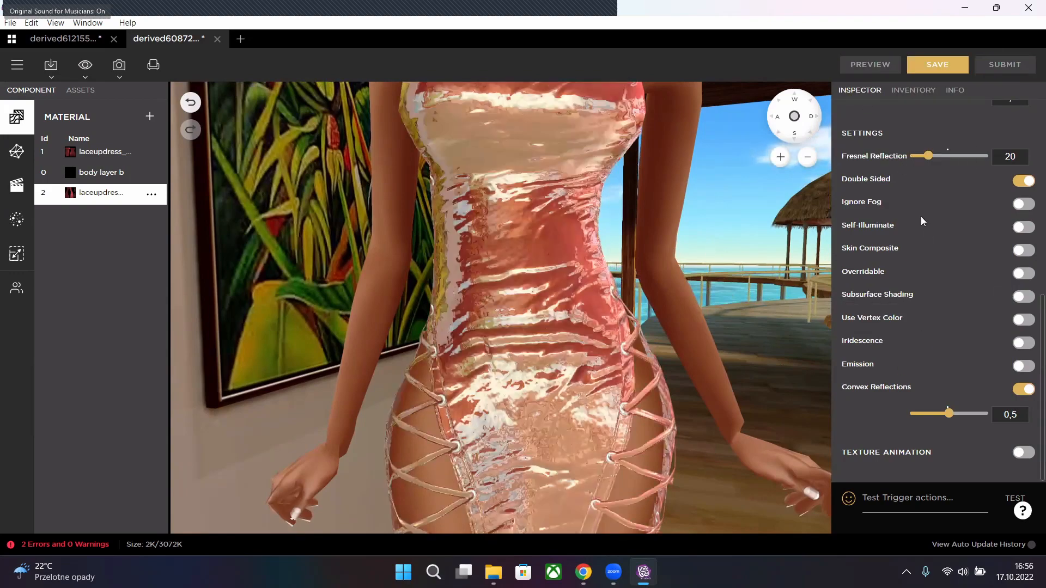
pyautogui.scroll(-5, 669, 282)
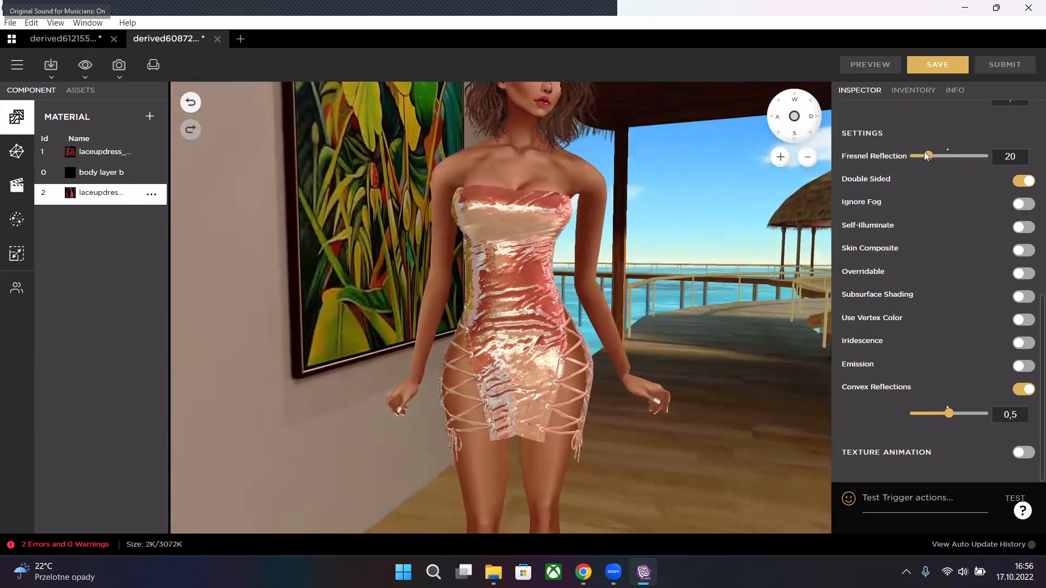
# - Set laceupdress_main_txt's Fresnel Reflection to 100, preview it, and raise its Convex Reflections to the maximum
pyautogui.click(74, 158)
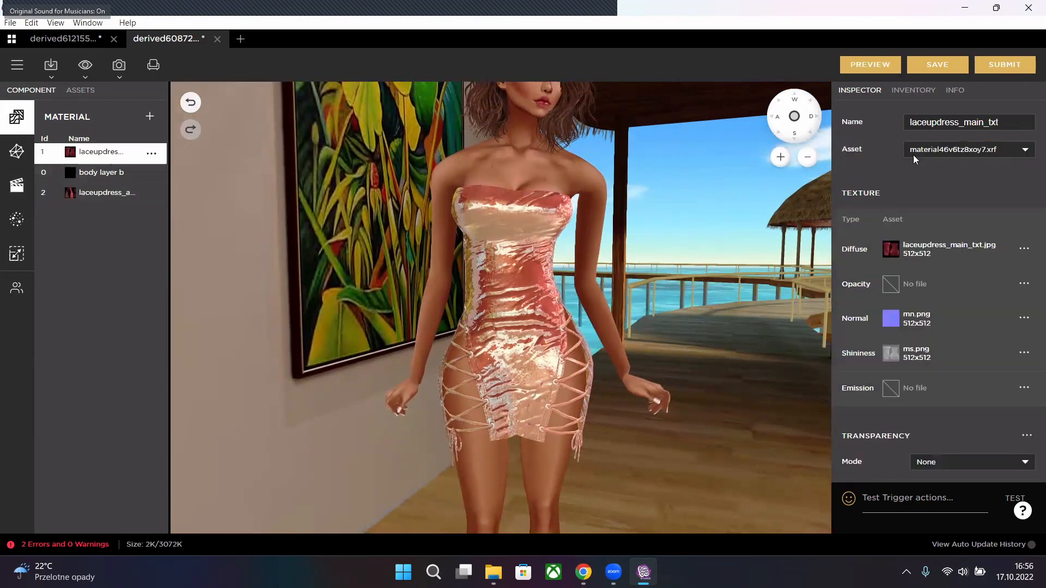
pyautogui.scroll(-5, 933, 244)
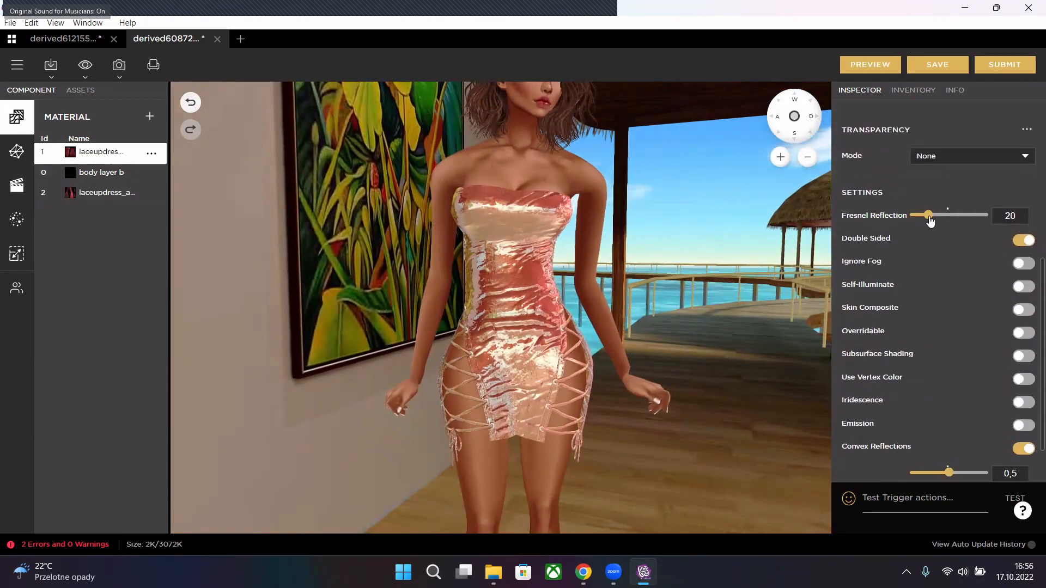
pyautogui.click(858, 62)
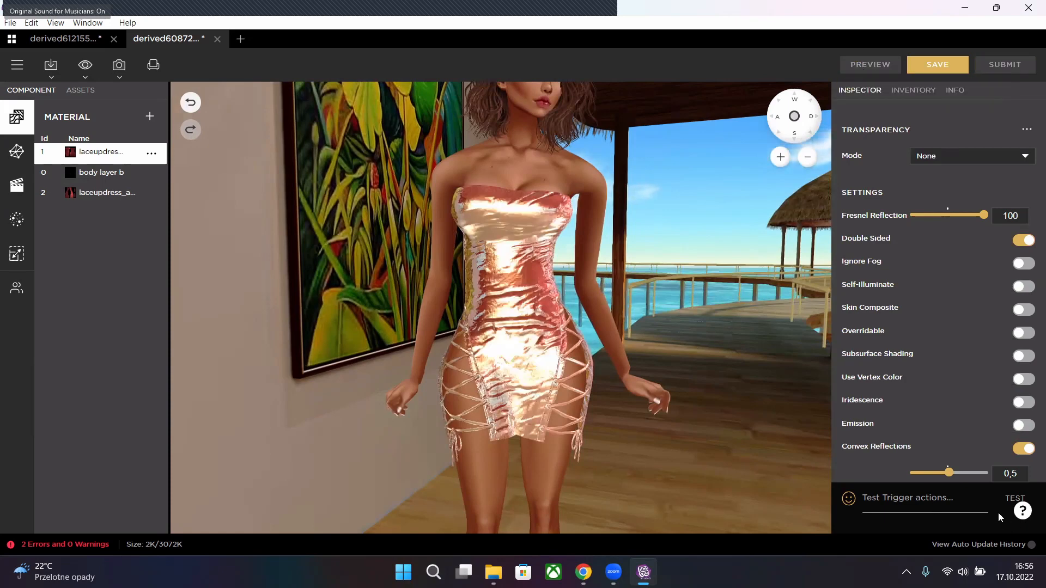
pyautogui.moveTo(952, 478); pyautogui.dragTo(1041, 473)
# - Set laceupdress_add_txt's Fresnel Reflection to 100, raise its Convex Reflections to the maximum, and preview the dress
pyautogui.click(148, 192)
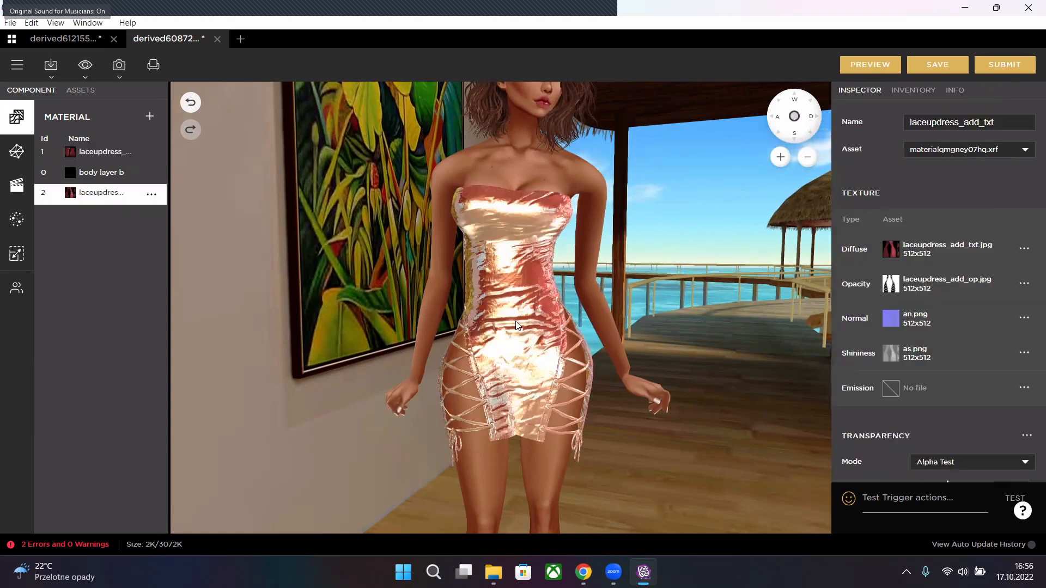
pyautogui.scroll(-4, 982, 420)
pyautogui.scroll(-4, 967, 304)
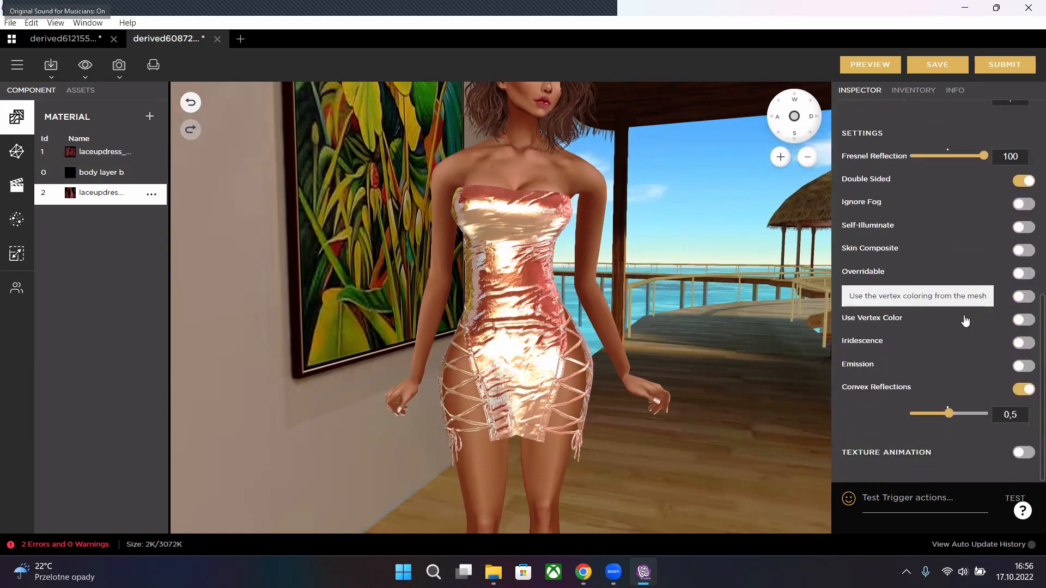
pyautogui.scroll(4, 987, 410)
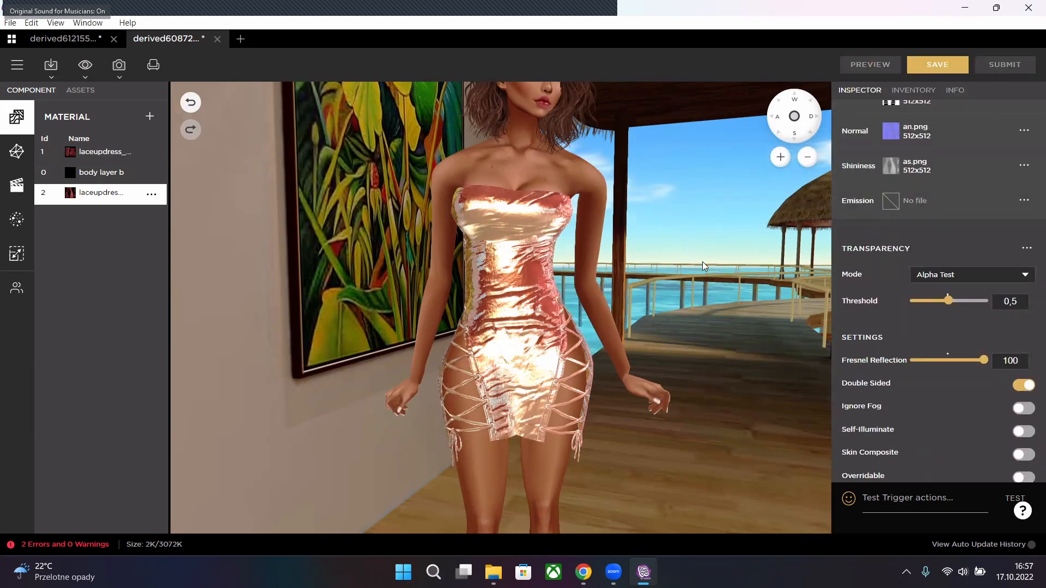
# - View the dress from another angle and open the Emission texture choices of laceupdress_add_txt, previewing the as.png map
pyautogui.moveTo(702, 262)
pyautogui.mouseDown()
pyautogui.moveTo(731, 268)
pyautogui.moveTo(711, 270)
pyautogui.moveTo(696, 289)
pyautogui.moveTo(642, 284)
pyautogui.moveTo(691, 299)
pyautogui.moveTo(754, 293)
pyautogui.moveTo(738, 272)
pyautogui.moveTo(606, 287)
pyautogui.moveTo(706, 278)
pyautogui.moveTo(690, 476)
pyautogui.moveTo(715, 466)
pyautogui.moveTo(786, 366)
pyautogui.moveTo(803, 219)
pyautogui.moveTo(814, 207)
pyautogui.mouseUp()
pyautogui.click(891, 202)
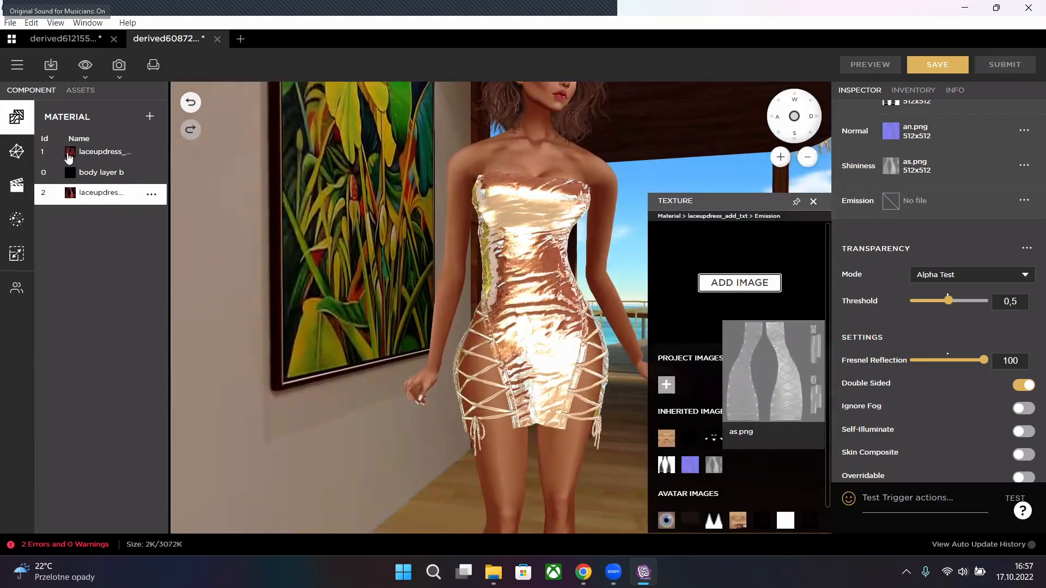
# - Assign as.png as the Emission texture of laceupdress_add_txt and ms.png as the Emission texture of laceupdress_main_txt
pyautogui.click(889, 247)
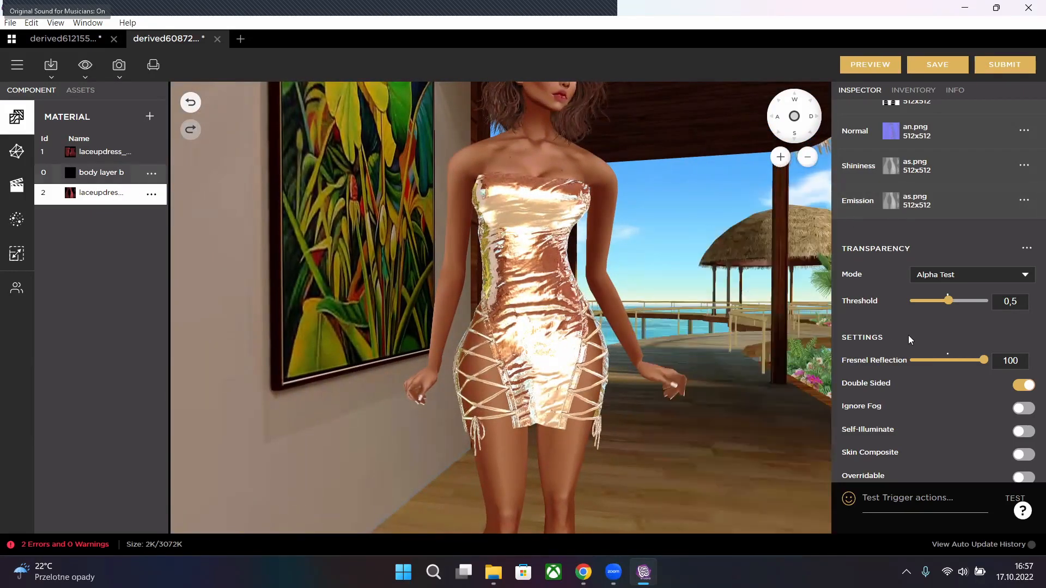
pyautogui.click(102, 153)
pyautogui.scroll(-5, 855, 133)
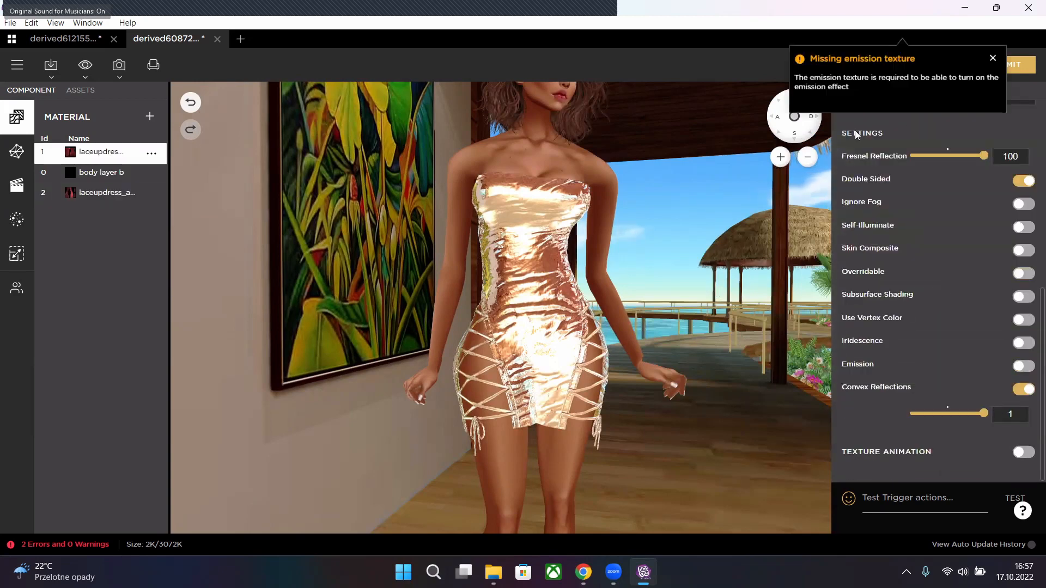
pyautogui.click(990, 59)
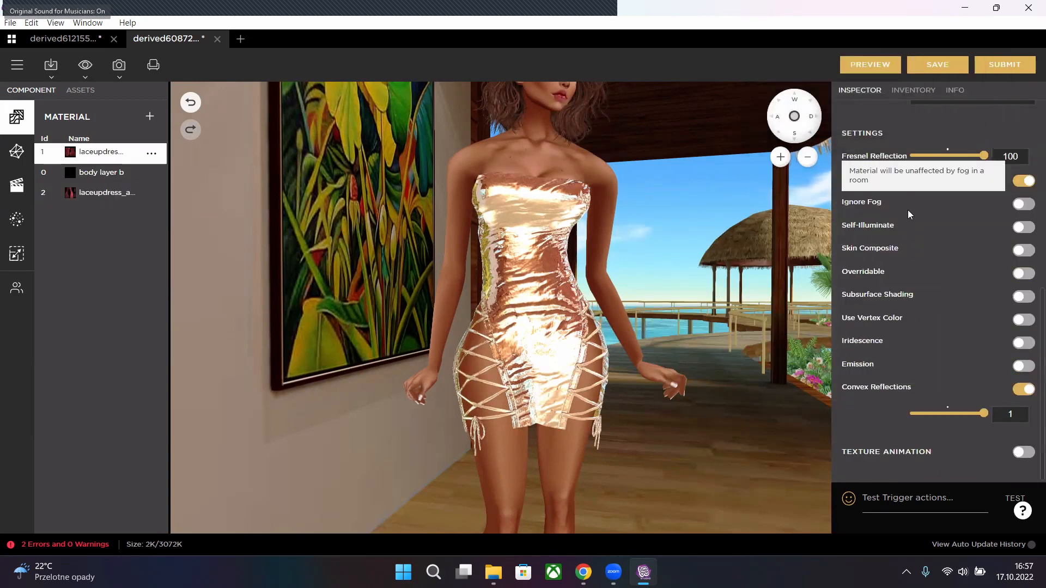
pyautogui.scroll(5, 907, 211)
pyautogui.click(891, 388)
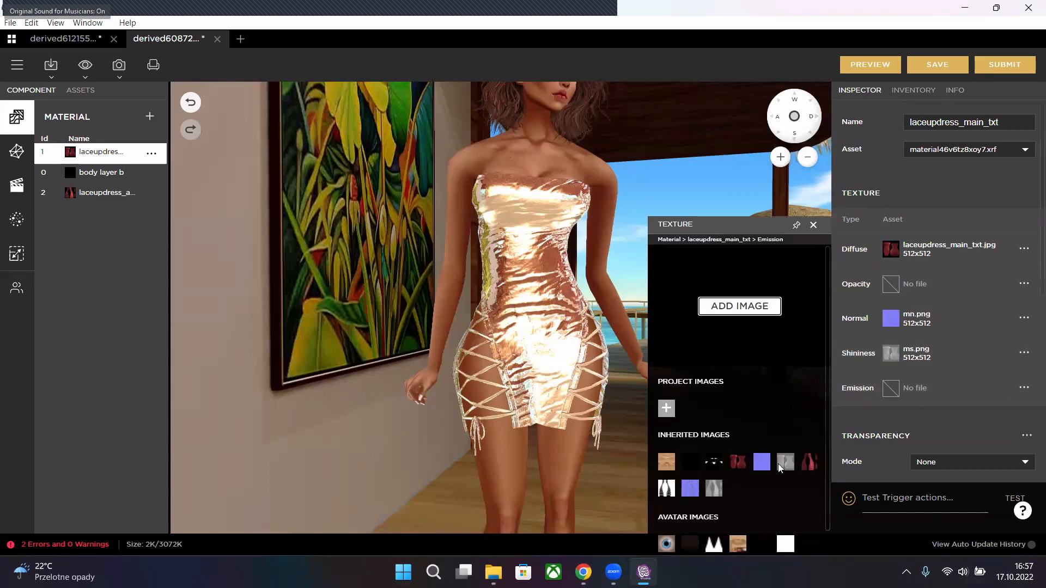
pyautogui.click(782, 462)
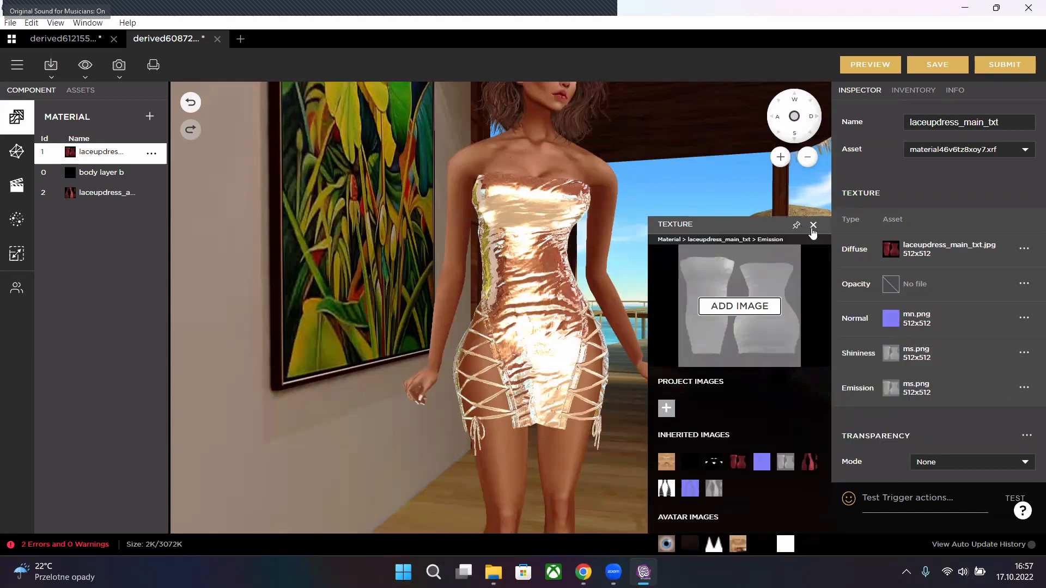
pyautogui.click(813, 225)
# - Enable Emission on laceupdress_main_txt with a value of 0,01 and preview the dress
pyautogui.scroll(-5, 978, 342)
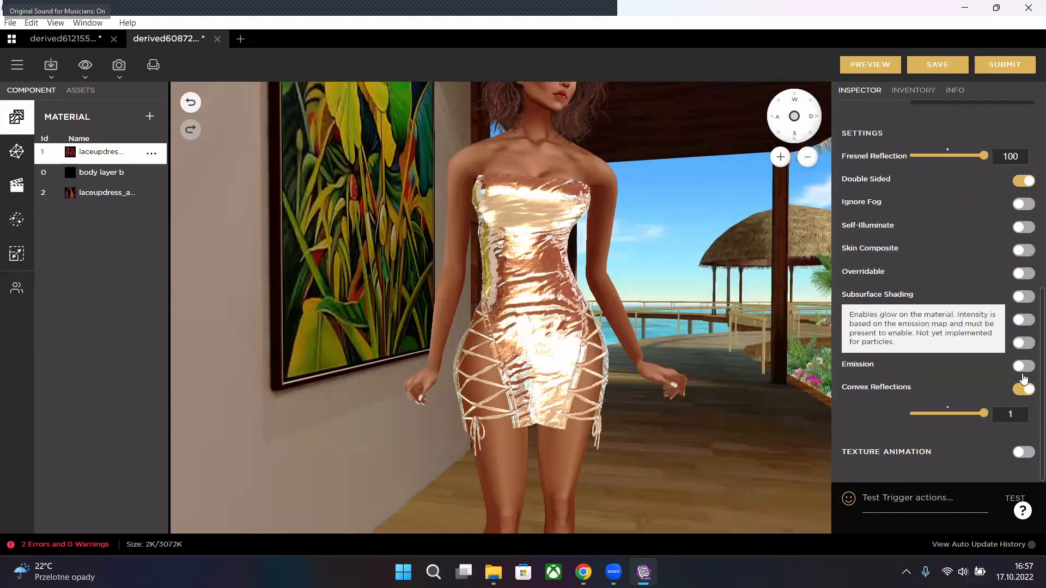
pyautogui.click(1024, 366)
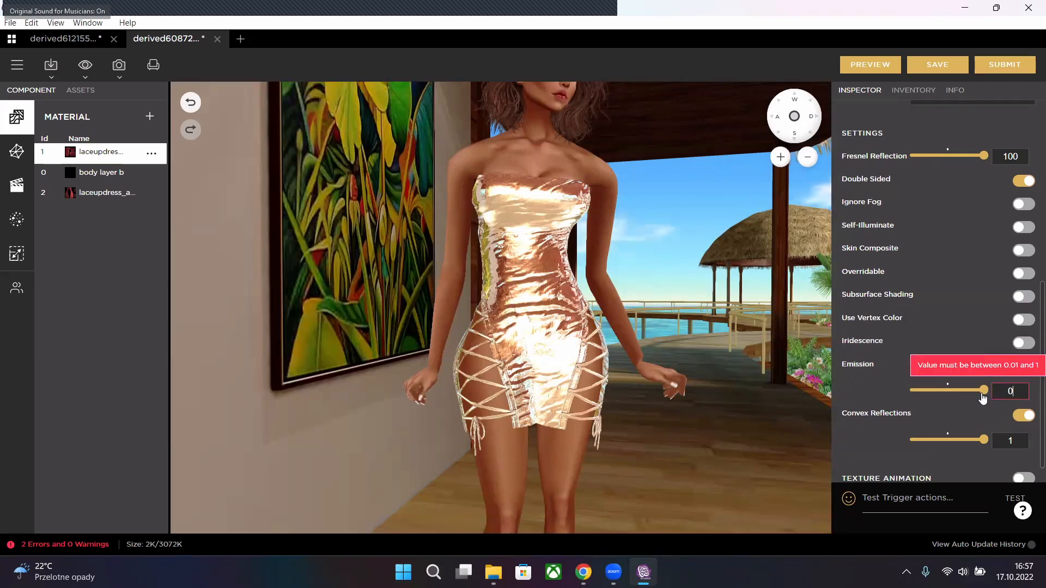
pyautogui.write('0,01')
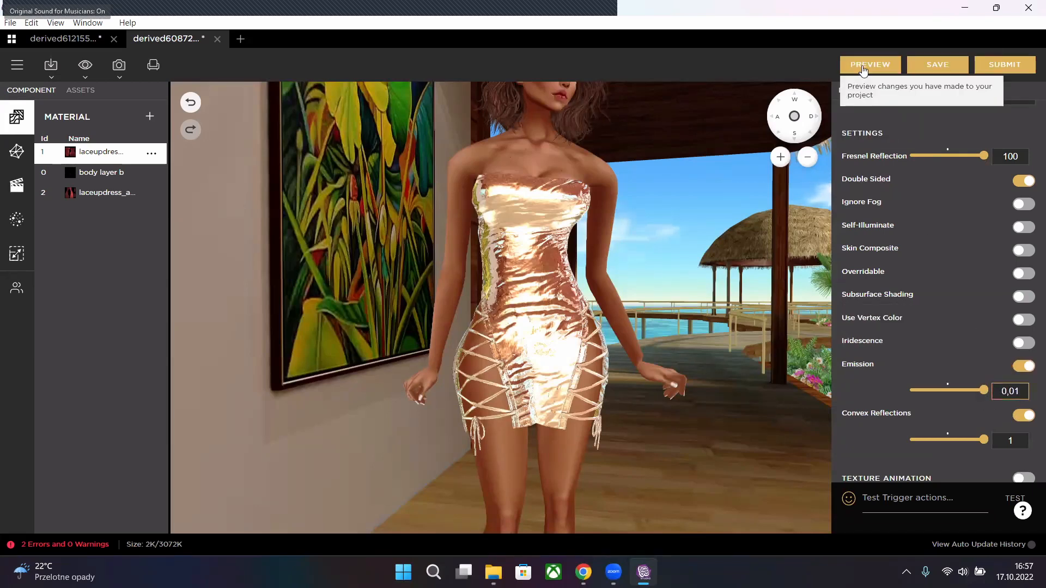
pyautogui.click(863, 65)
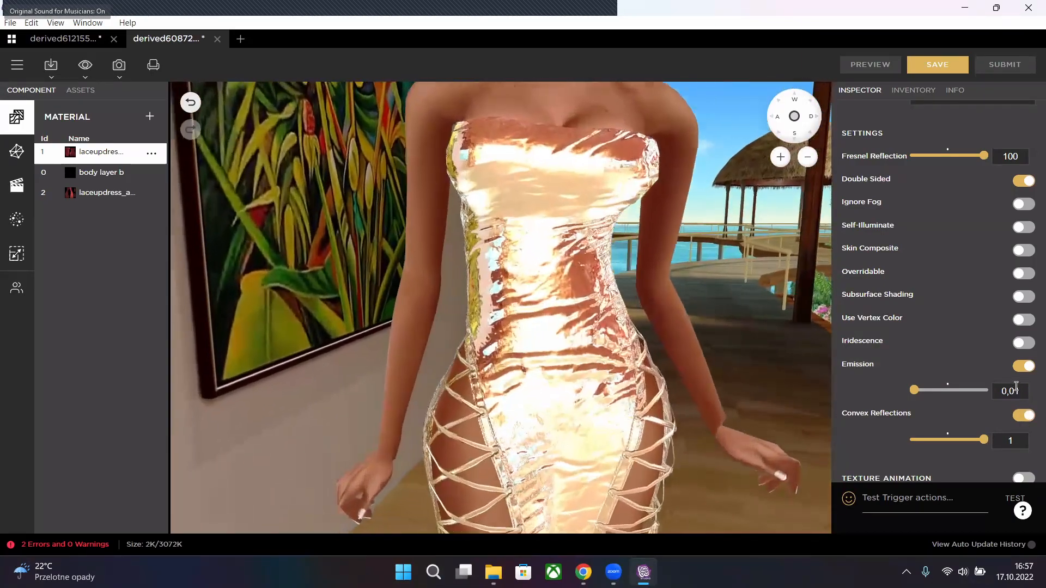
# - Set laceupdress_main_txt's Emission value to 0,1, preview it, and examine the dress's glow from several angles
pyautogui.click(1016, 390)
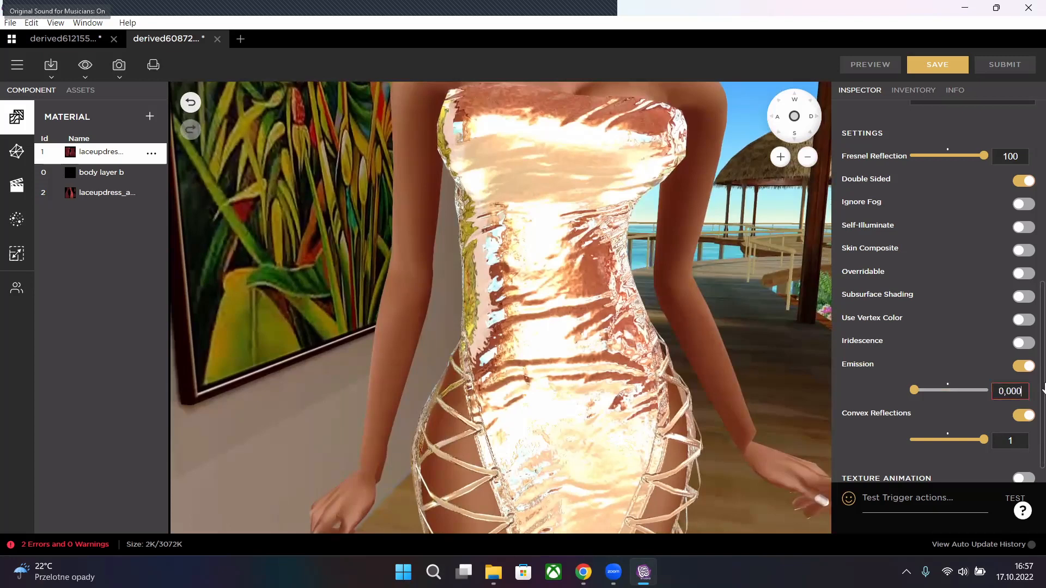
pyautogui.click(958, 406)
pyautogui.click(1023, 392)
pyautogui.write('1')
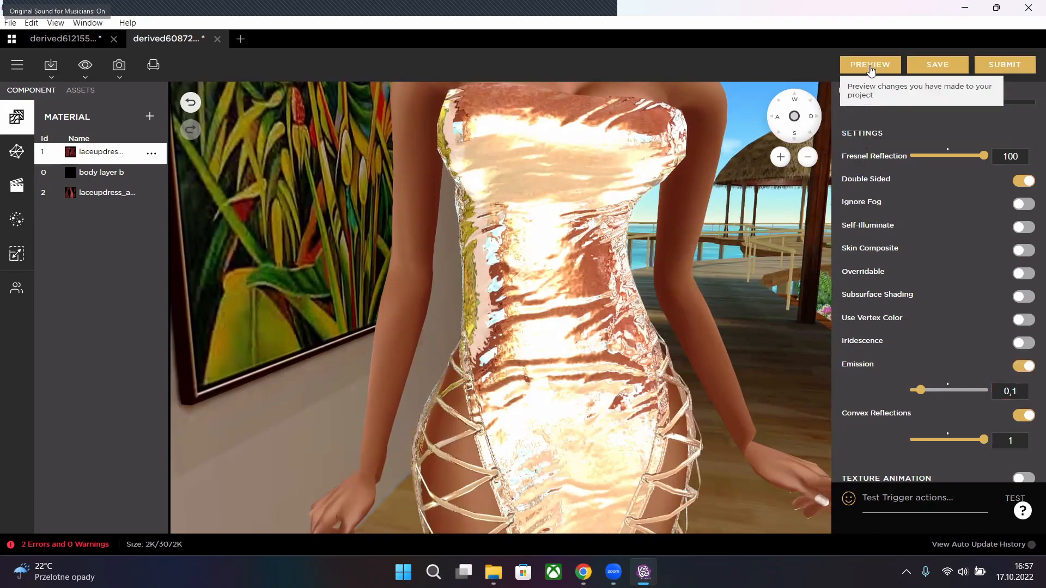
pyautogui.click(870, 65)
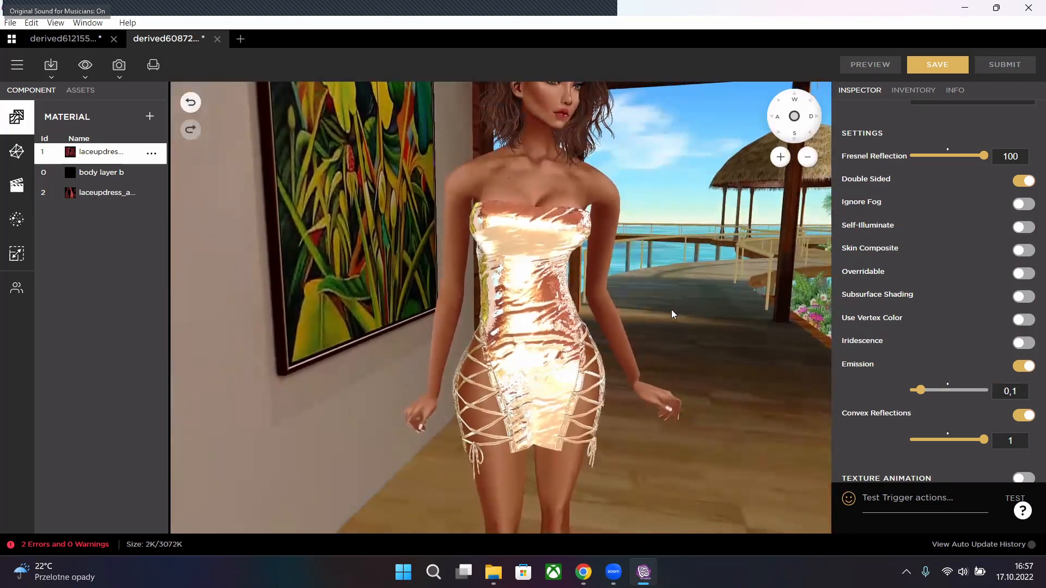
pyautogui.moveTo(621, 325); pyautogui.dragTo(490, 327)
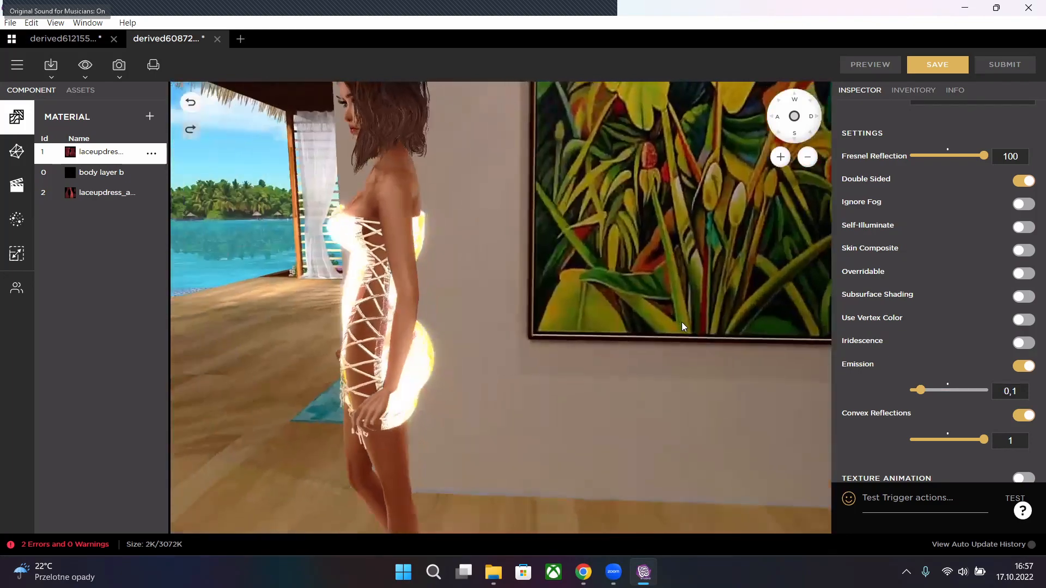
pyautogui.moveTo(682, 322)
pyautogui.mouseDown()
pyautogui.moveTo(629, 325)
pyautogui.moveTo(450, 267)
pyautogui.moveTo(508, 266)
pyautogui.moveTo(548, 376)
pyautogui.moveTo(628, 413)
pyautogui.moveTo(613, 376)
pyautogui.mouseUp()
pyautogui.scroll(3, 619, 385)
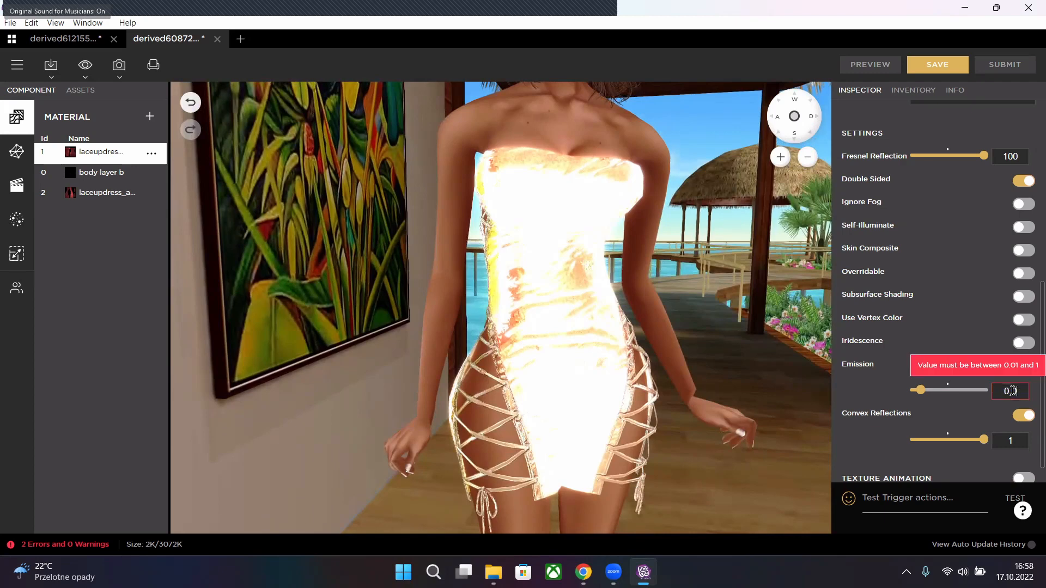
# - Set laceupdress_main_txt's Emission value to 0,04 and preview the dress
pyautogui.click(865, 62)
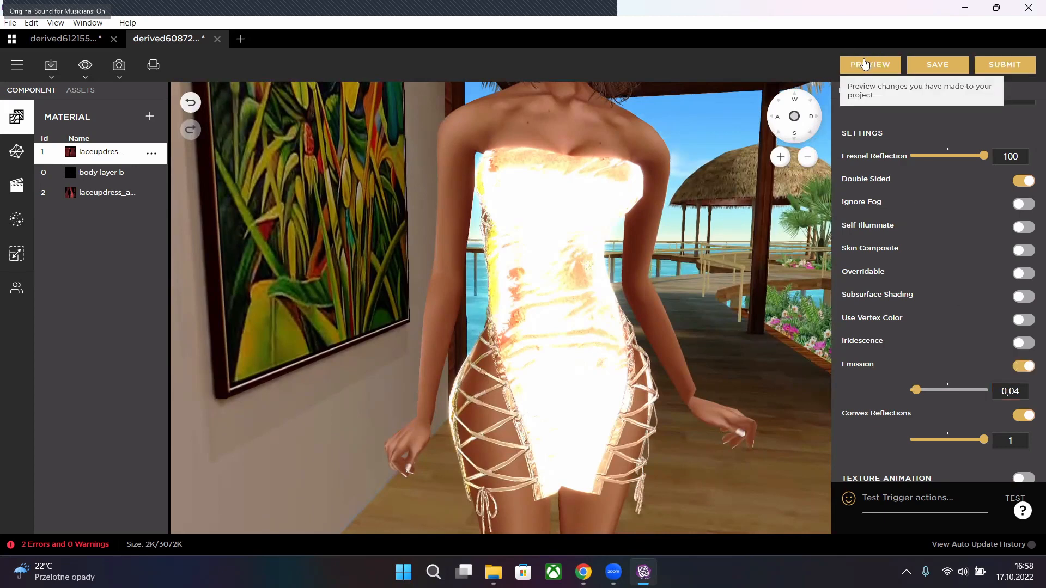
pyautogui.click(866, 62)
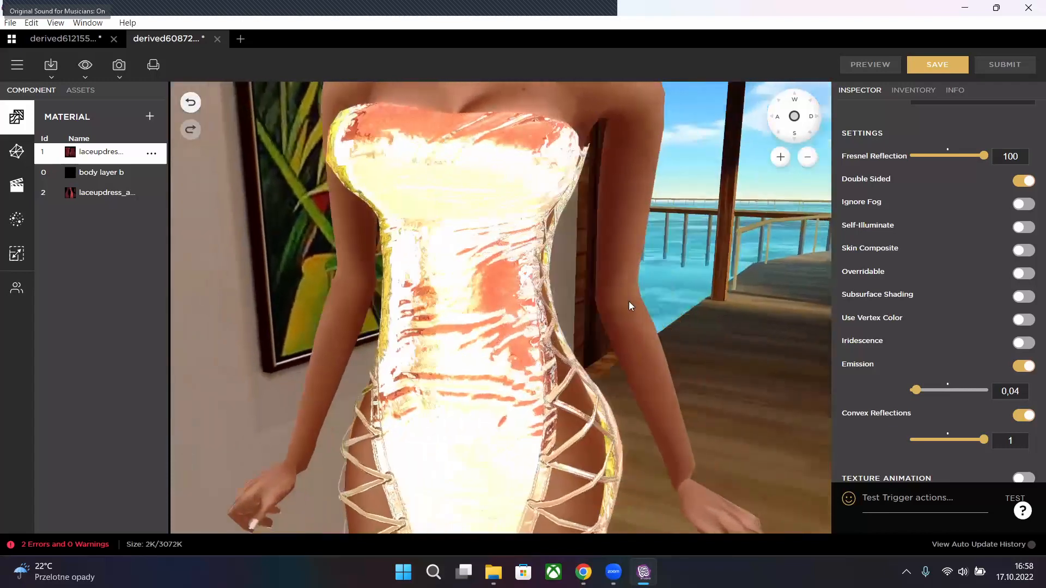
# - Open the options of laceupdress_main_txt's Diffuse texture
pyautogui.scroll(5, 966, 298)
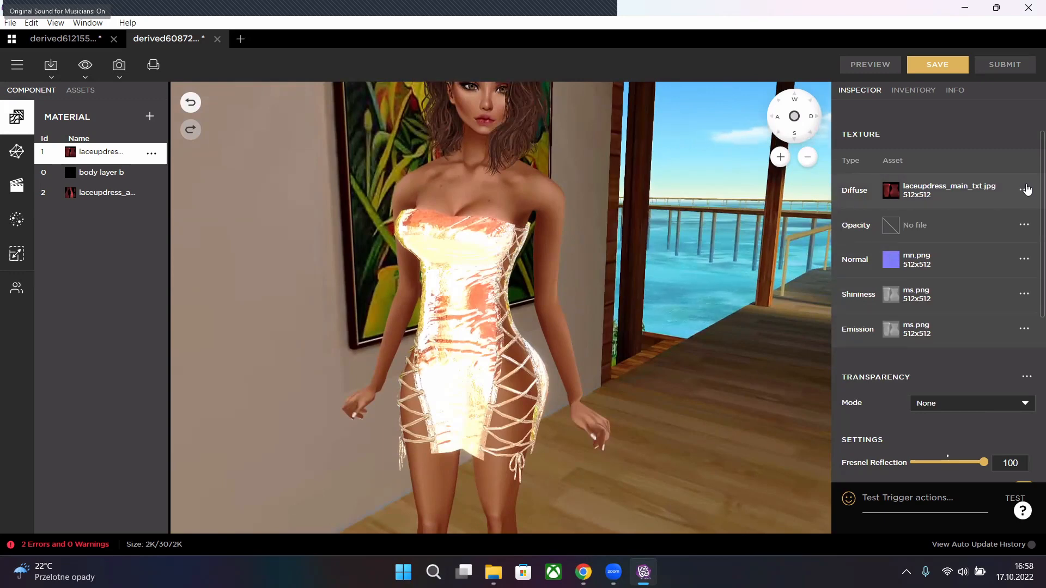
pyautogui.click(1024, 191)
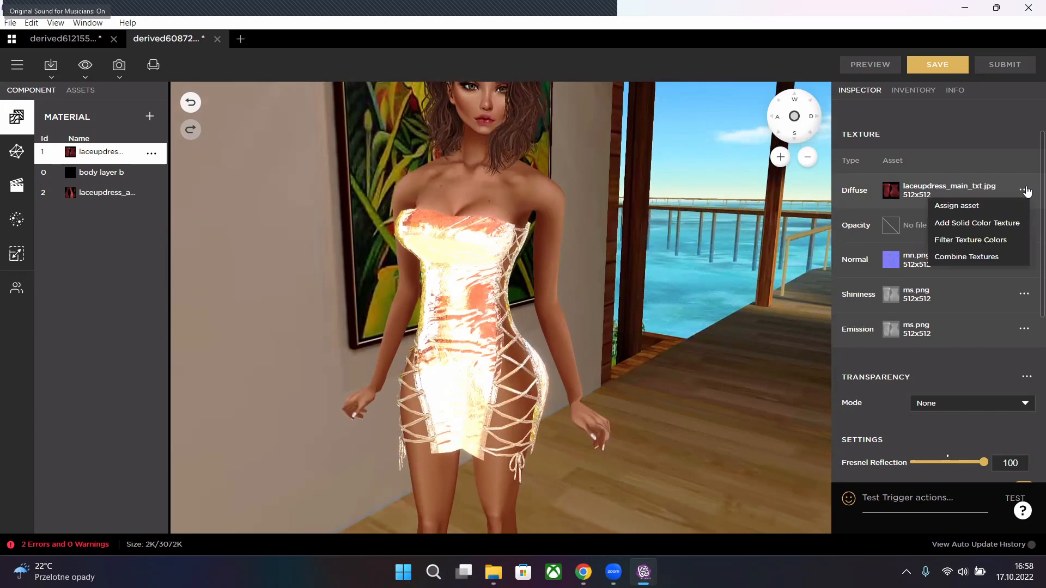
# - Assign a solid blue color texture (RGB 30, 0, 255) to the dress material's Diffuse slot and preview it on the avatar
pyautogui.click(973, 224)
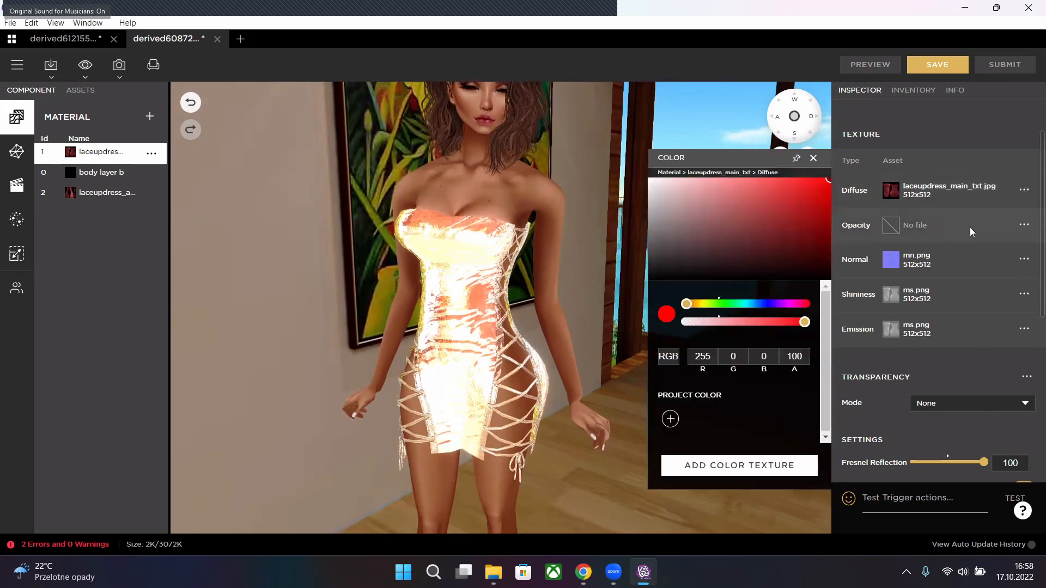
pyautogui.click(768, 308)
pyautogui.moveTo(785, 241); pyautogui.dragTo(845, 158)
pyautogui.click(764, 466)
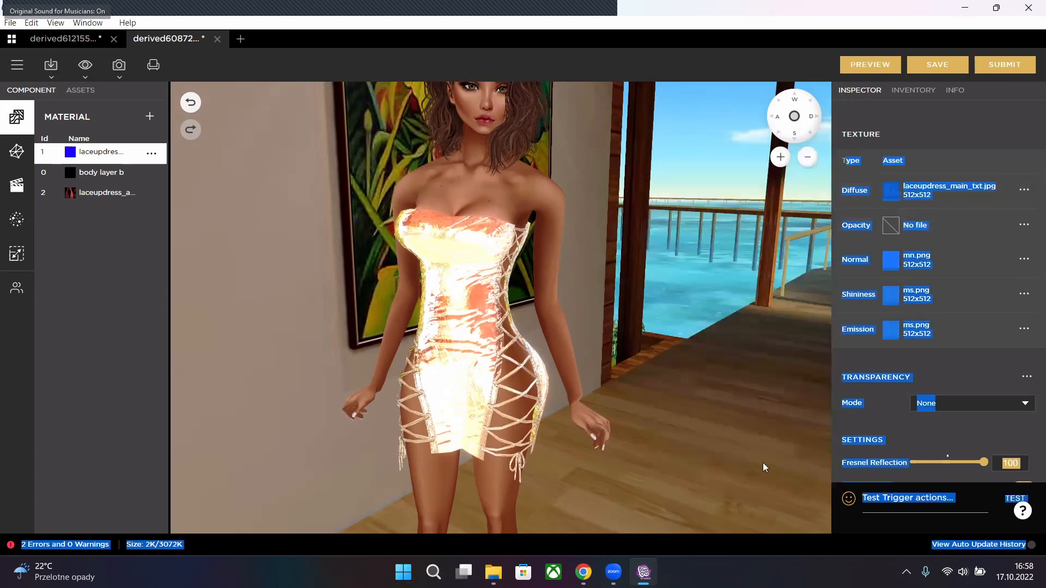
pyautogui.click(957, 140)
pyautogui.click(858, 66)
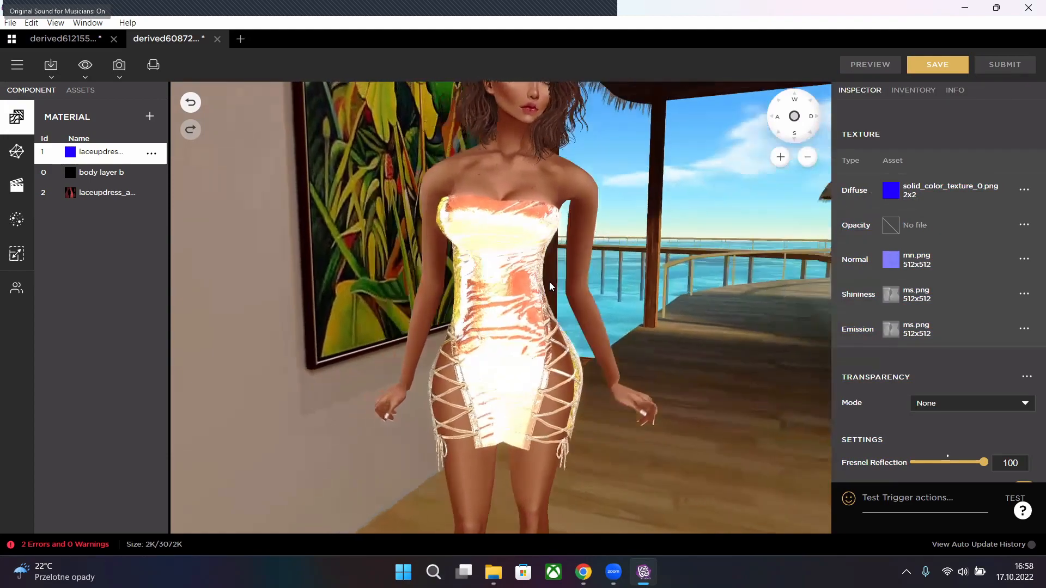
pyautogui.moveTo(577, 284); pyautogui.dragTo(594, 322)
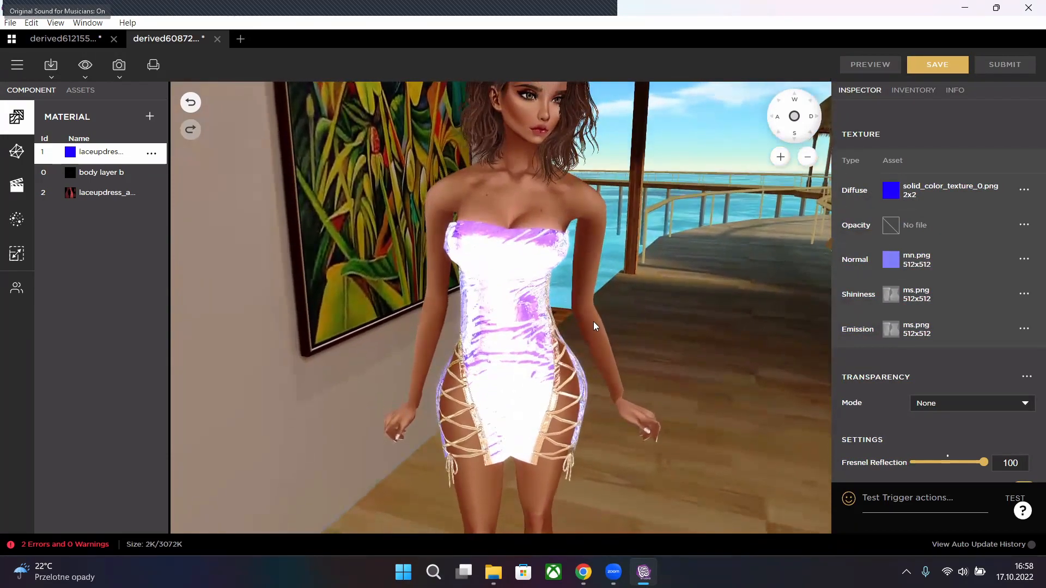
pyautogui.scroll(3, 579, 326)
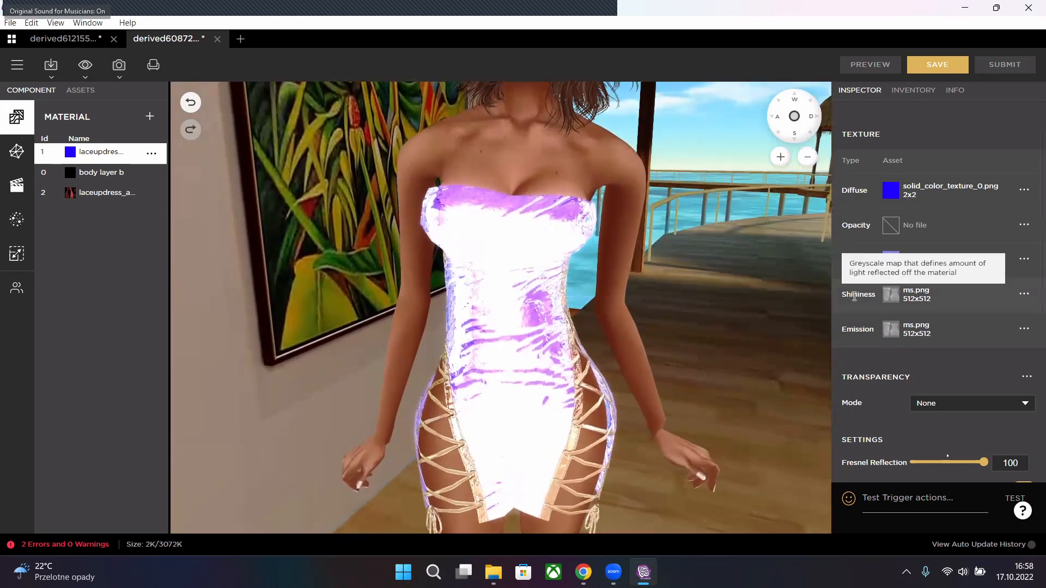
# - Unassign mn.png from the dress material's Normal slot and check the dress without its normal map
pyautogui.moveTo(890, 265)
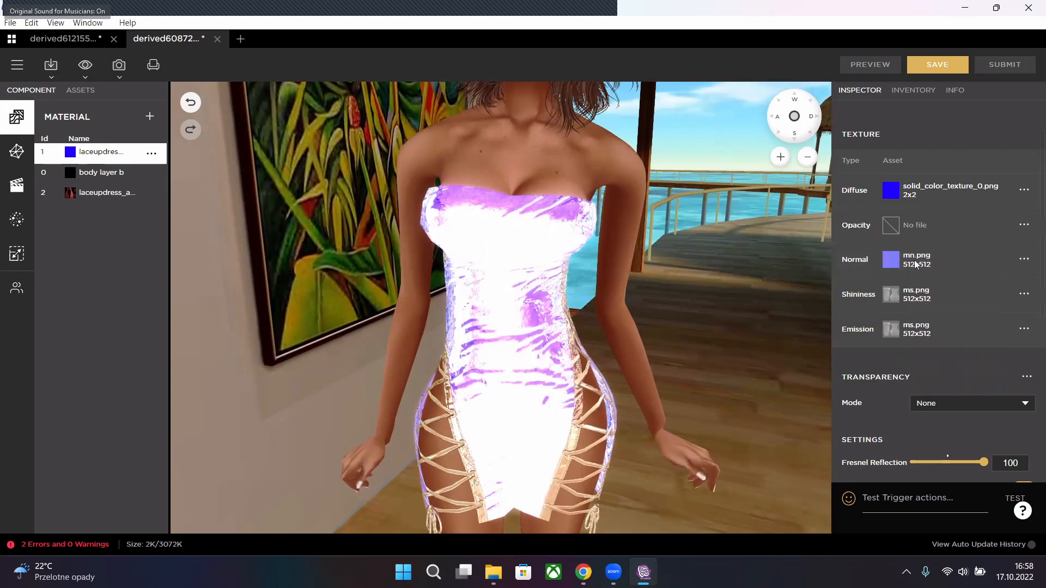
pyautogui.click(1024, 260)
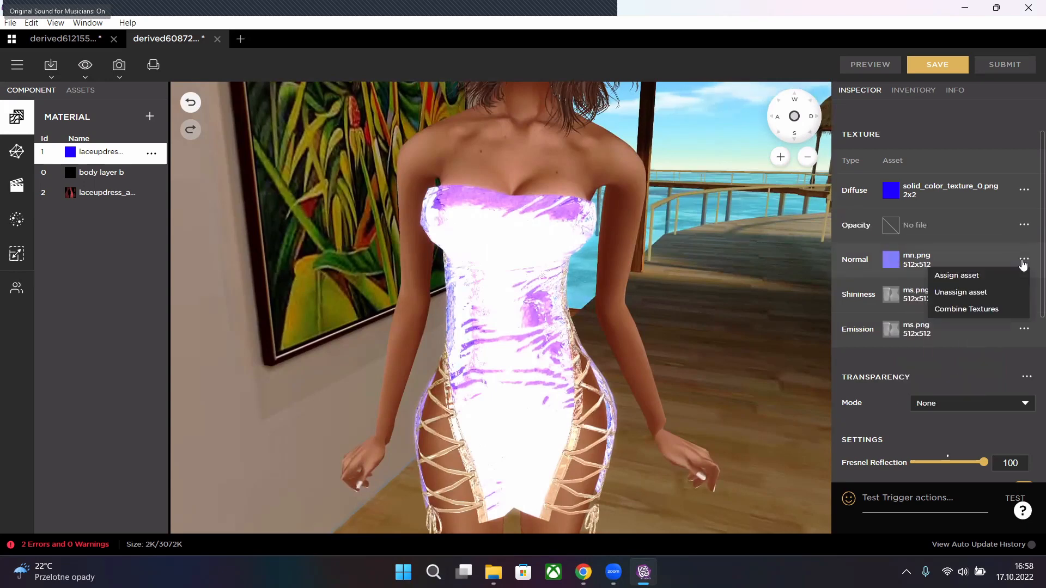
pyautogui.click(975, 295)
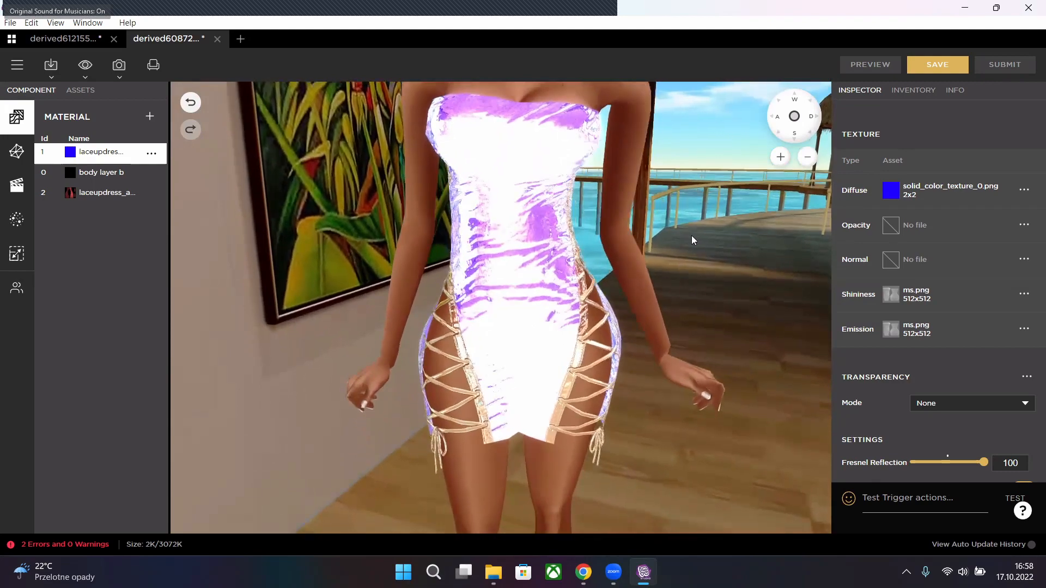
pyautogui.moveTo(672, 252)
pyautogui.mouseDown()
pyautogui.moveTo(710, 255)
pyautogui.moveTo(594, 257)
pyautogui.moveTo(654, 258)
pyautogui.moveTo(609, 268)
pyautogui.moveTo(643, 321)
pyautogui.moveTo(694, 319)
pyautogui.moveTo(689, 348)
pyautogui.moveTo(640, 347)
pyautogui.moveTo(650, 308)
pyautogui.moveTo(625, 329)
pyautogui.moveTo(679, 335)
pyautogui.moveTo(531, 325)
pyautogui.moveTo(637, 328)
pyautogui.moveTo(635, 310)
pyautogui.moveTo(645, 353)
pyautogui.moveTo(663, 342)
pyautogui.moveTo(645, 340)
pyautogui.moveTo(670, 335)
pyautogui.mouseUp()
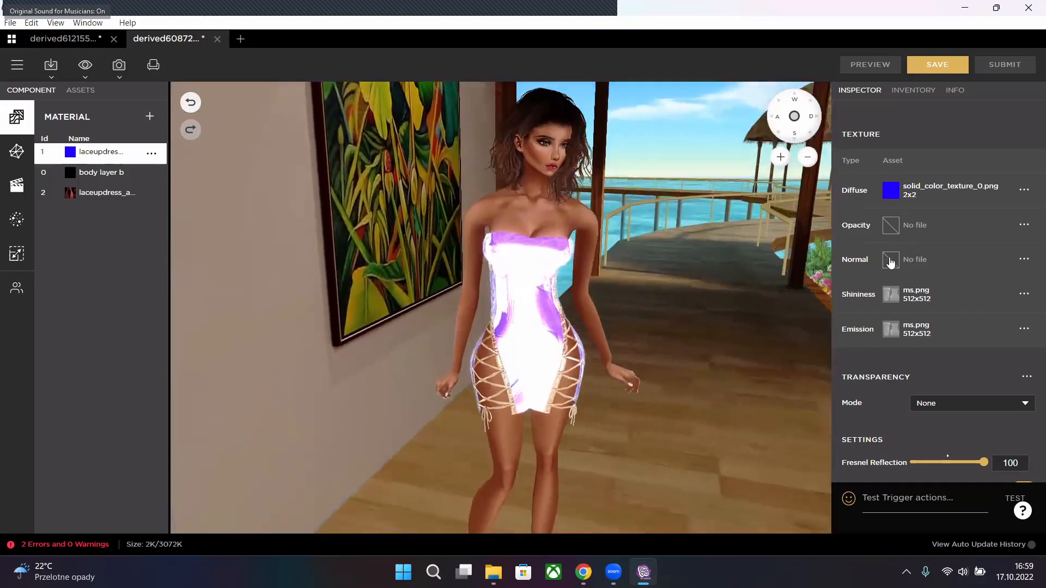
# - Reassign the inherited mn.png image to the dress material's Normal slot and preview the change
pyautogui.click(891, 259)
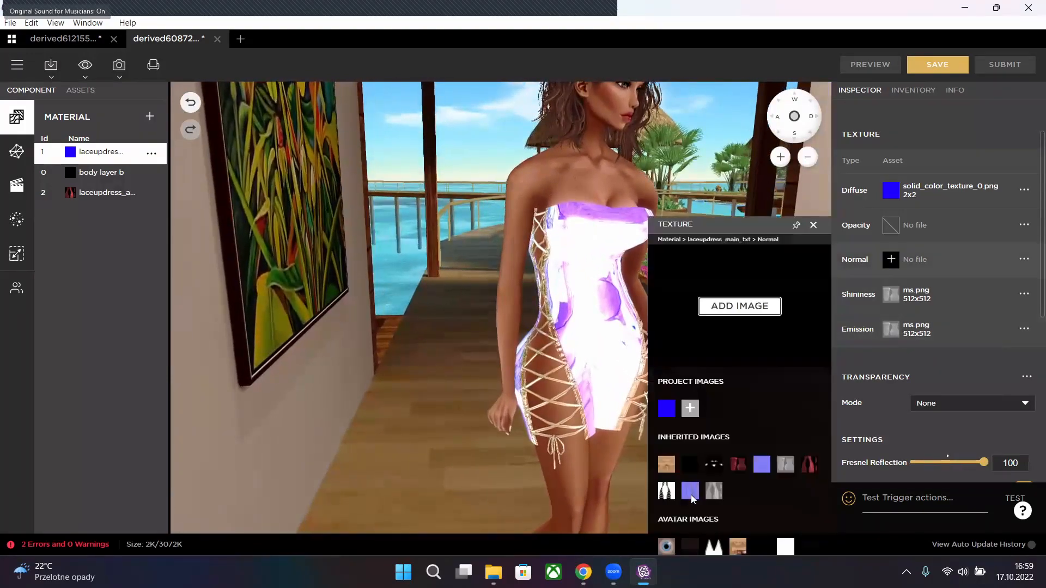
pyautogui.click(859, 61)
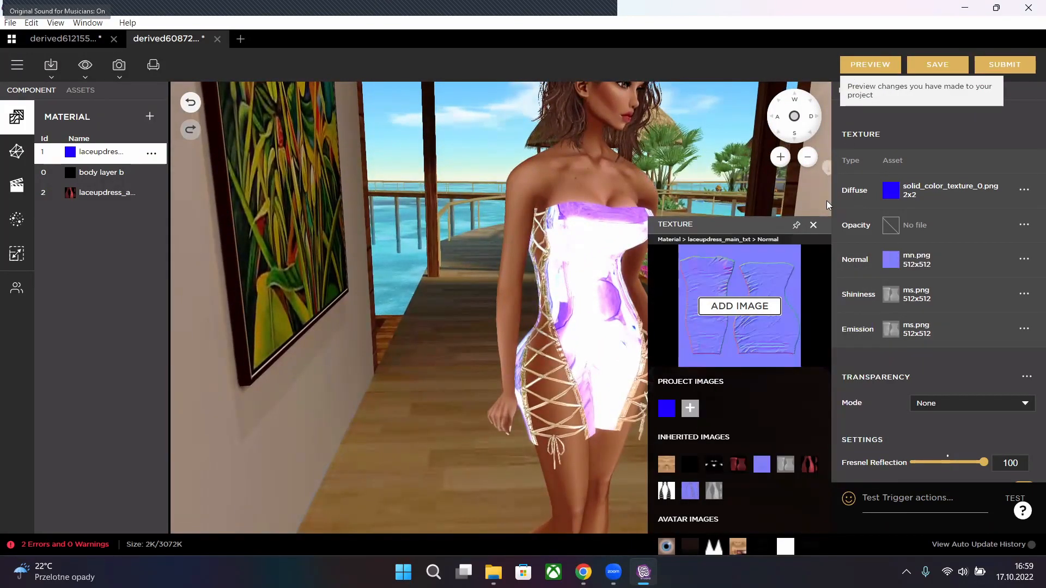
pyautogui.click(814, 226)
# - Examine how the normal map's wrinkles look on the dress from several angles and distances
pyautogui.moveTo(743, 274); pyautogui.dragTo(699, 335)
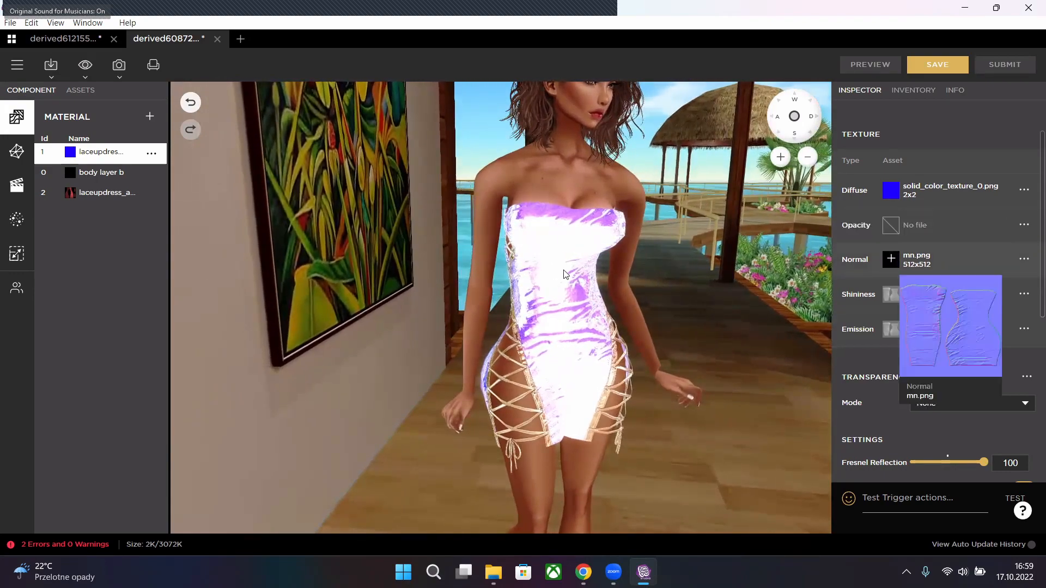
pyautogui.moveTo(603, 272); pyautogui.dragTo(649, 284)
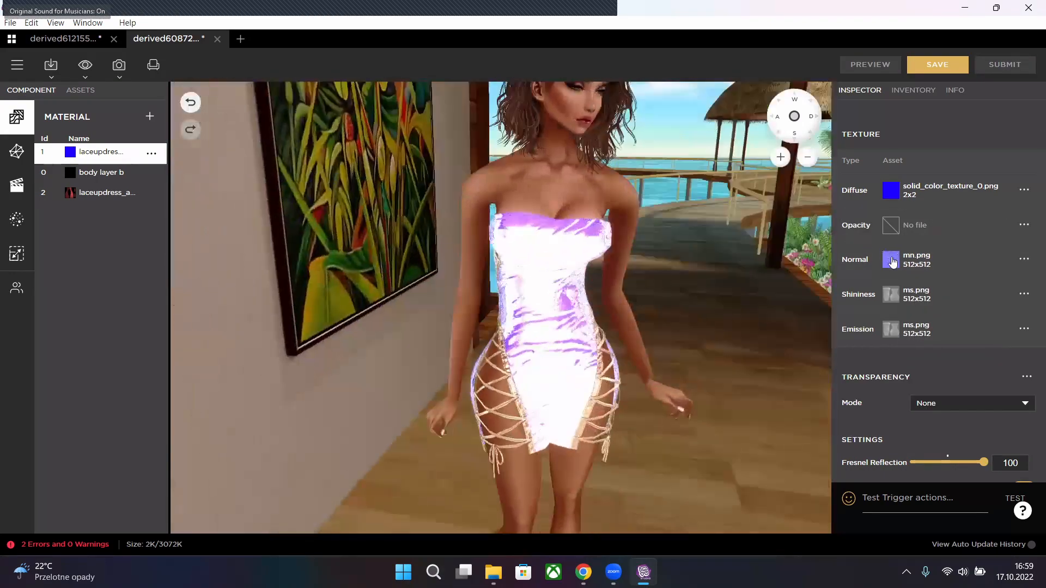
pyautogui.moveTo(891, 260)
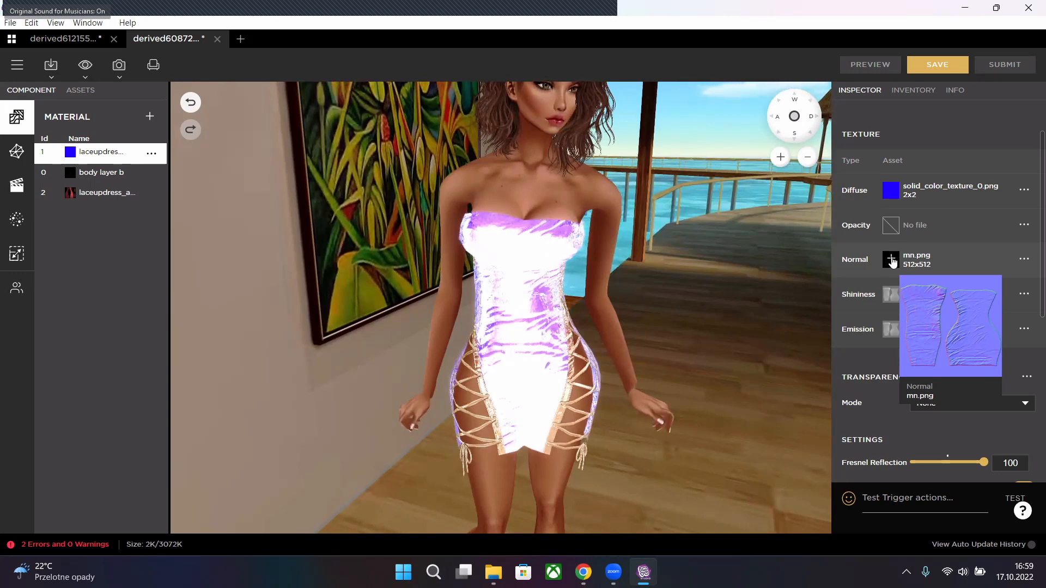
pyautogui.moveTo(619, 289)
pyautogui.mouseDown()
pyautogui.moveTo(646, 278)
pyautogui.moveTo(665, 296)
pyautogui.moveTo(606, 309)
pyautogui.moveTo(358, 302)
pyautogui.moveTo(398, 268)
pyautogui.moveTo(489, 259)
pyautogui.moveTo(610, 286)
pyautogui.moveTo(607, 274)
pyautogui.moveTo(629, 264)
pyautogui.moveTo(619, 259)
pyautogui.moveTo(599, 288)
pyautogui.moveTo(712, 283)
pyautogui.moveTo(681, 335)
pyautogui.moveTo(702, 334)
pyautogui.moveTo(677, 332)
pyautogui.moveTo(705, 348)
pyautogui.moveTo(685, 381)
pyautogui.moveTo(610, 385)
pyautogui.moveTo(569, 404)
pyautogui.moveTo(688, 390)
pyautogui.mouseUp()
pyautogui.scroll(4, 731, 336)
pyautogui.scroll(2, 705, 348)
pyautogui.scroll(-5, 688, 390)
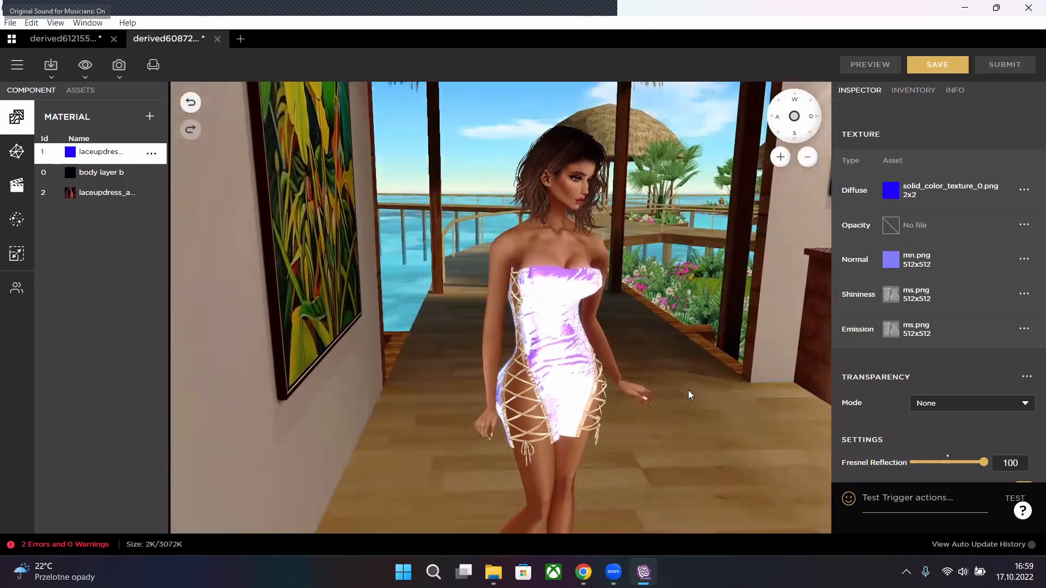
pyautogui.scroll(5, 688, 390)
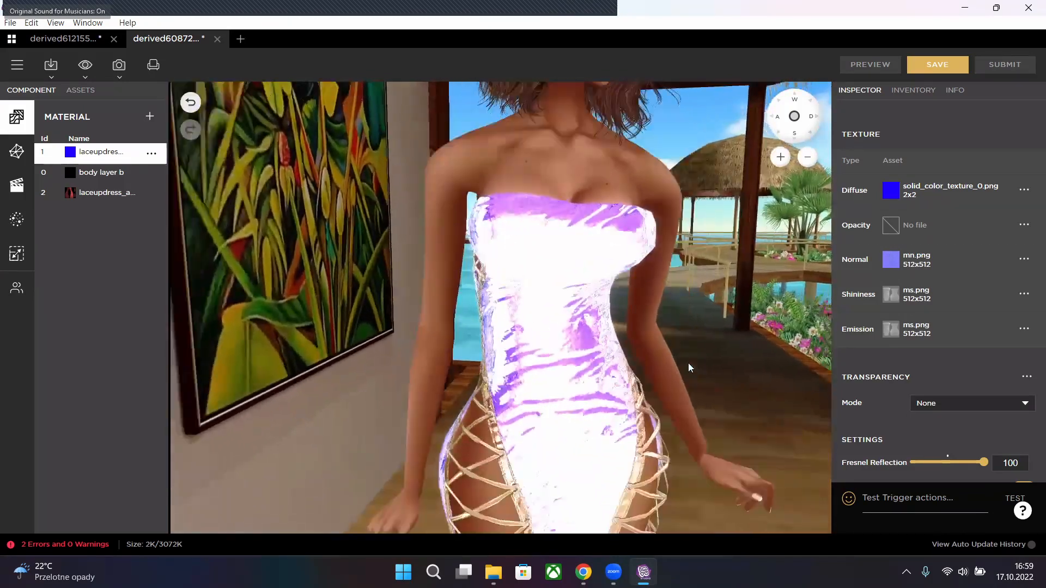
pyautogui.scroll(-5, 689, 363)
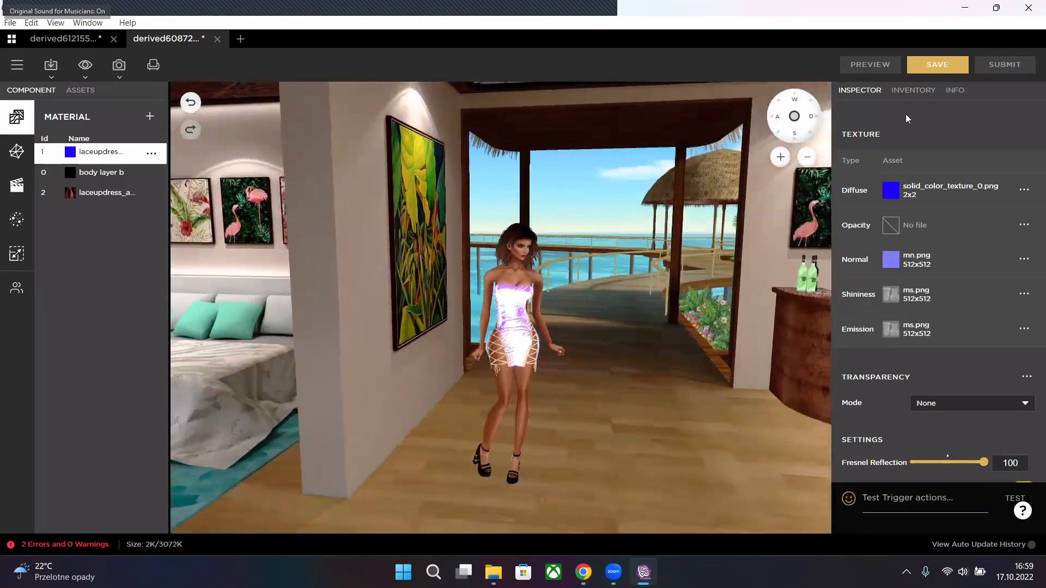
# - Replace the preview scene with the Countdown room from the inventory and check the dress in its lighting
pyautogui.click(897, 186)
pyautogui.scroll(-8, 898, 283)
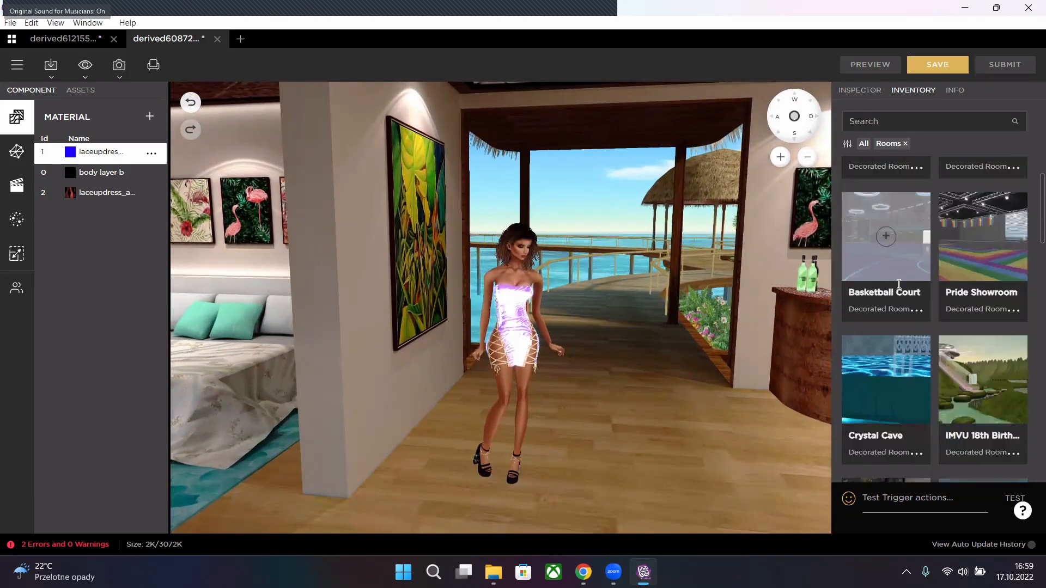
pyautogui.click(887, 334)
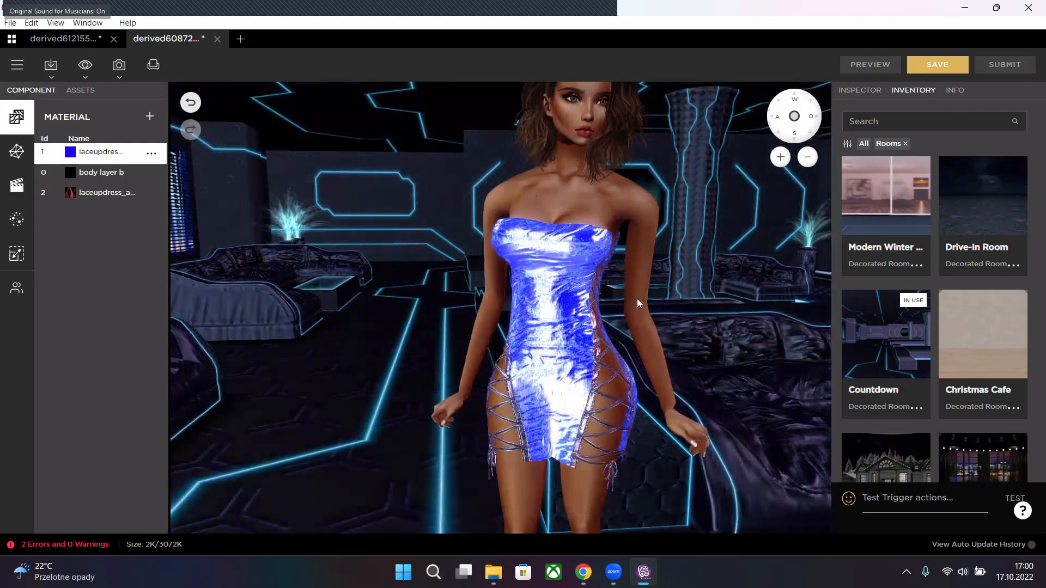
pyautogui.scroll(-3, 672, 278)
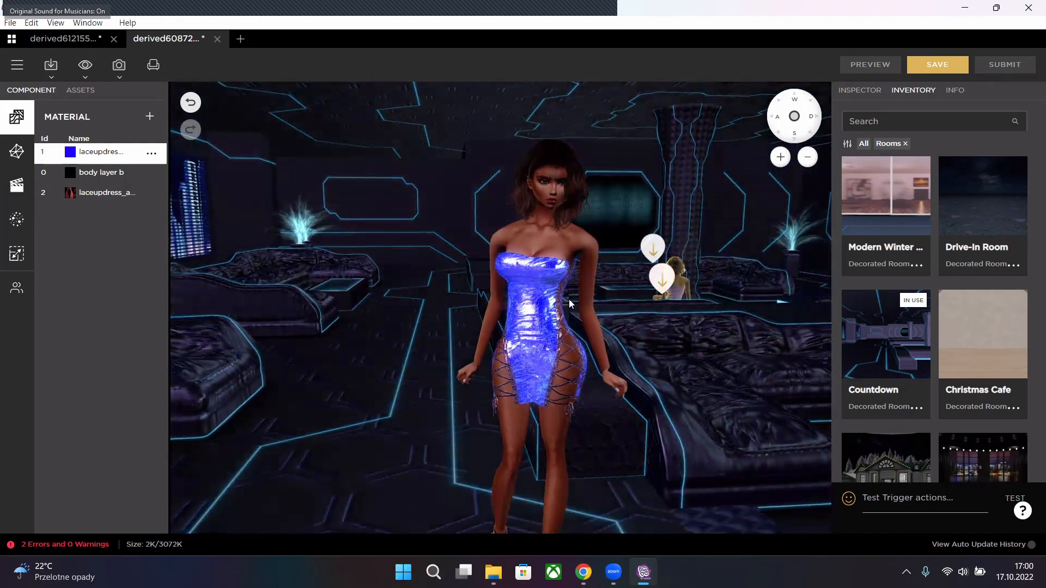
pyautogui.moveTo(351, 318); pyautogui.dragTo(889, 169)
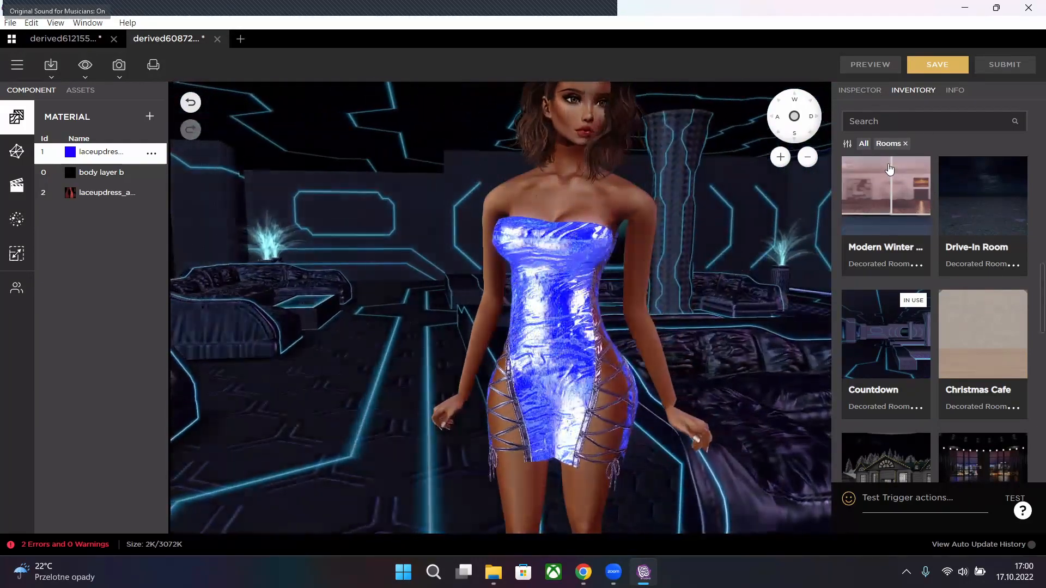
# - Assign a solid green color texture (RGB 81, 255, 0) to the dress material's Diffuse slot and preview it on the avatar
pyautogui.click(859, 90)
pyautogui.scroll(5, 861, 202)
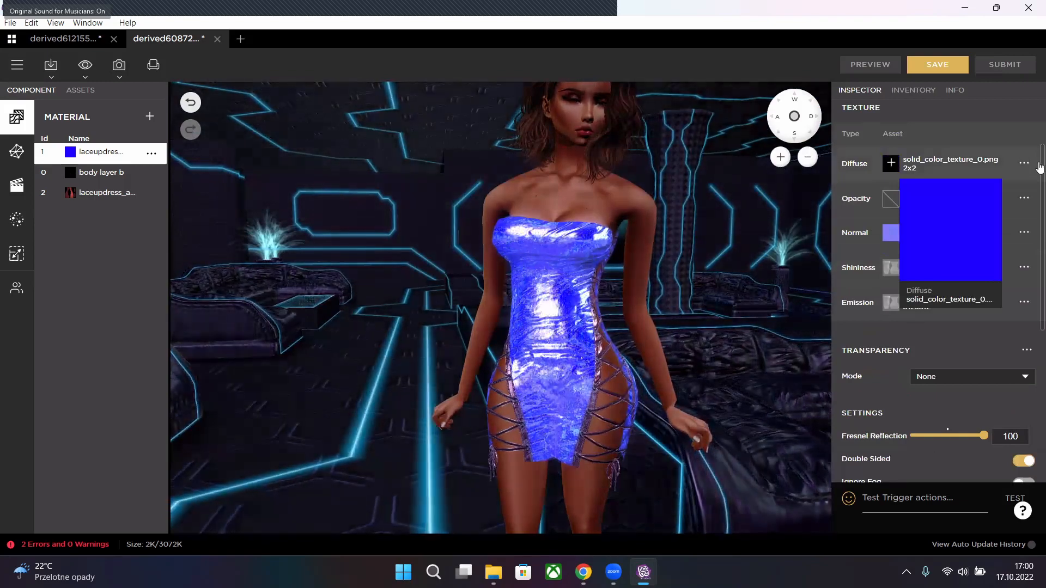
pyautogui.click(1041, 168)
pyautogui.click(1020, 166)
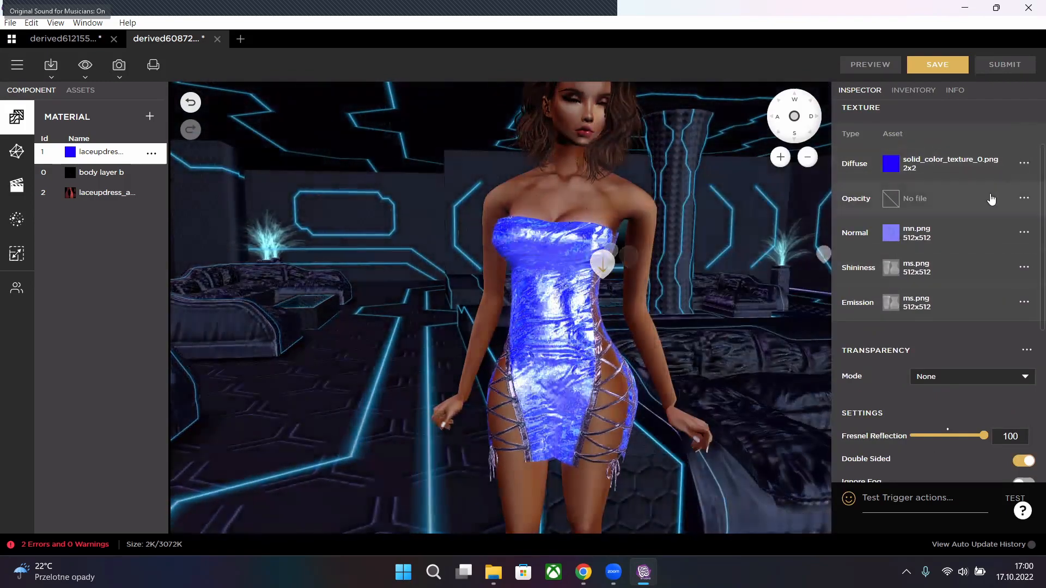
pyautogui.click(1024, 163)
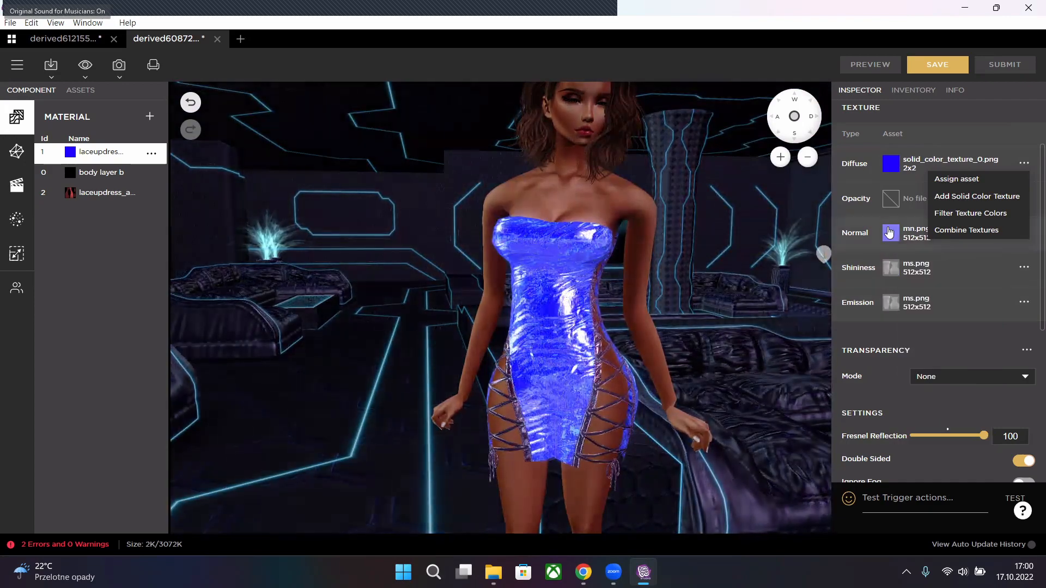
pyautogui.click(991, 199)
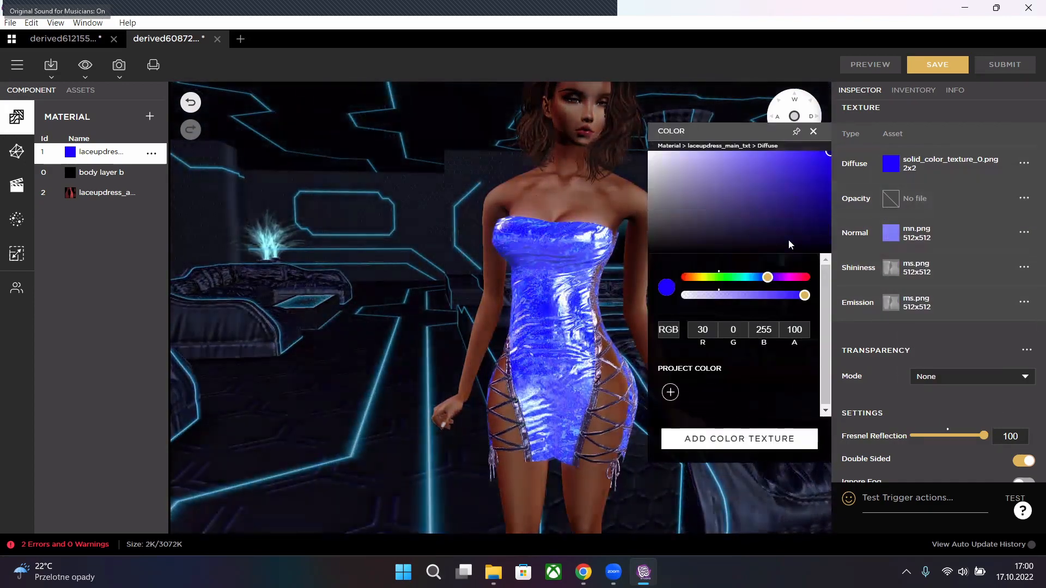
pyautogui.click(719, 277)
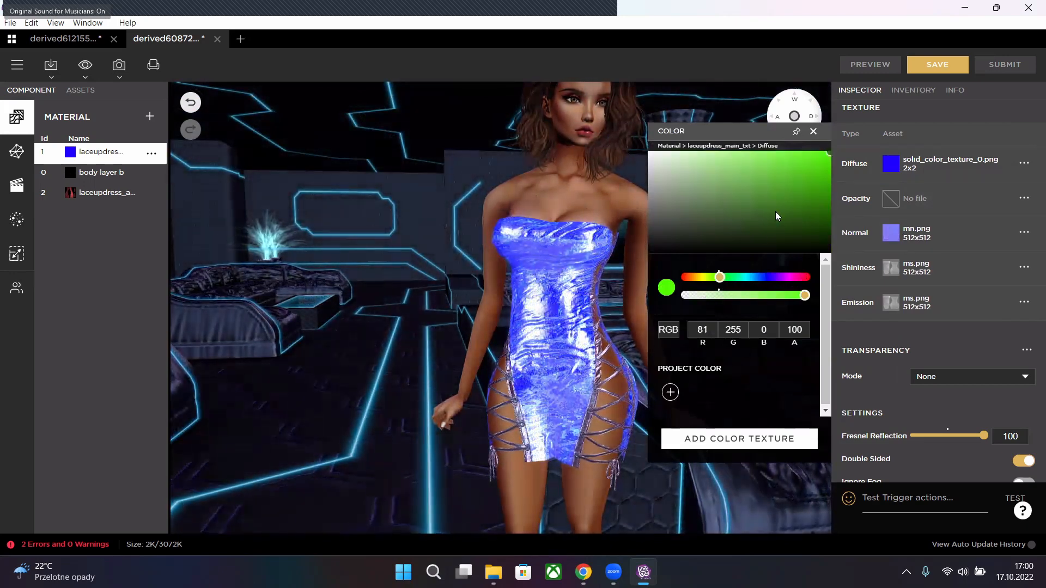
pyautogui.click(759, 442)
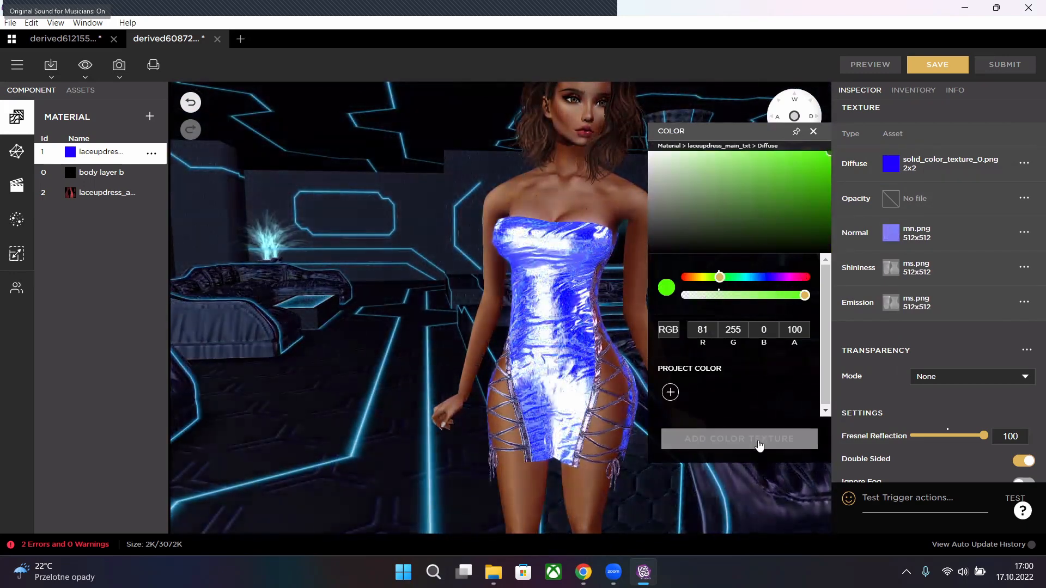
pyautogui.click(871, 69)
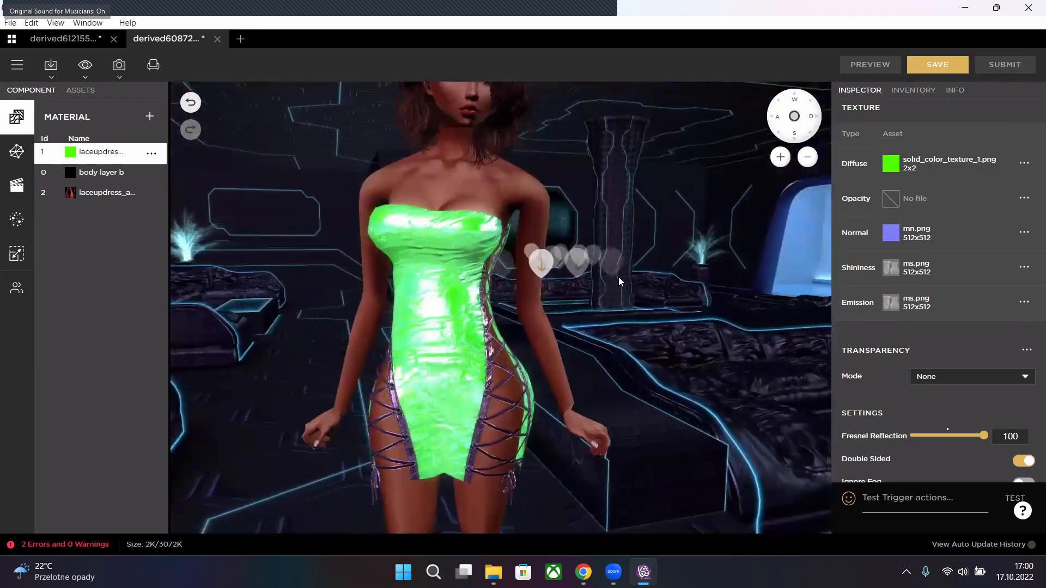
pyautogui.click(891, 163)
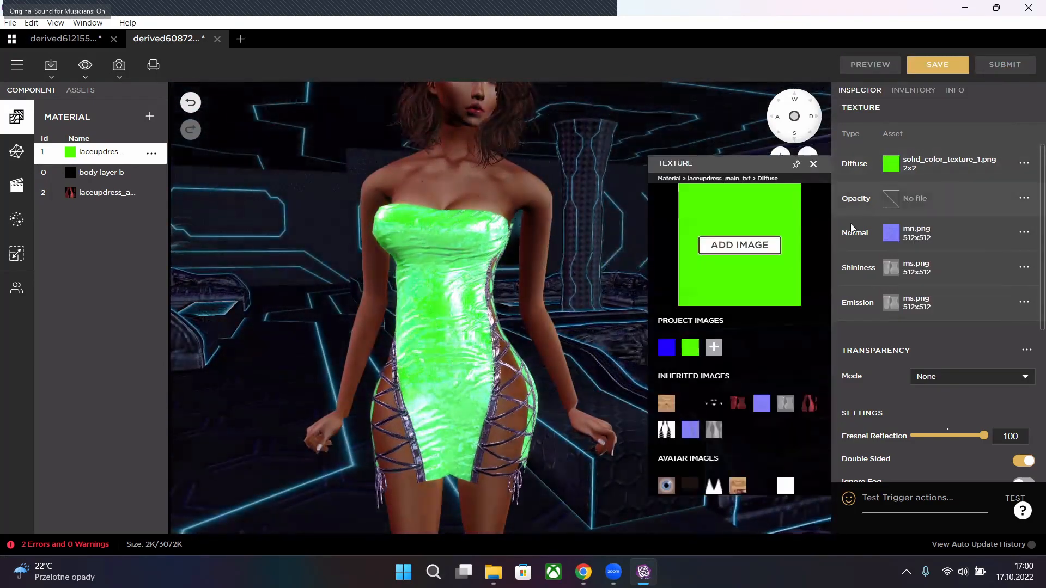
pyautogui.click(614, 260)
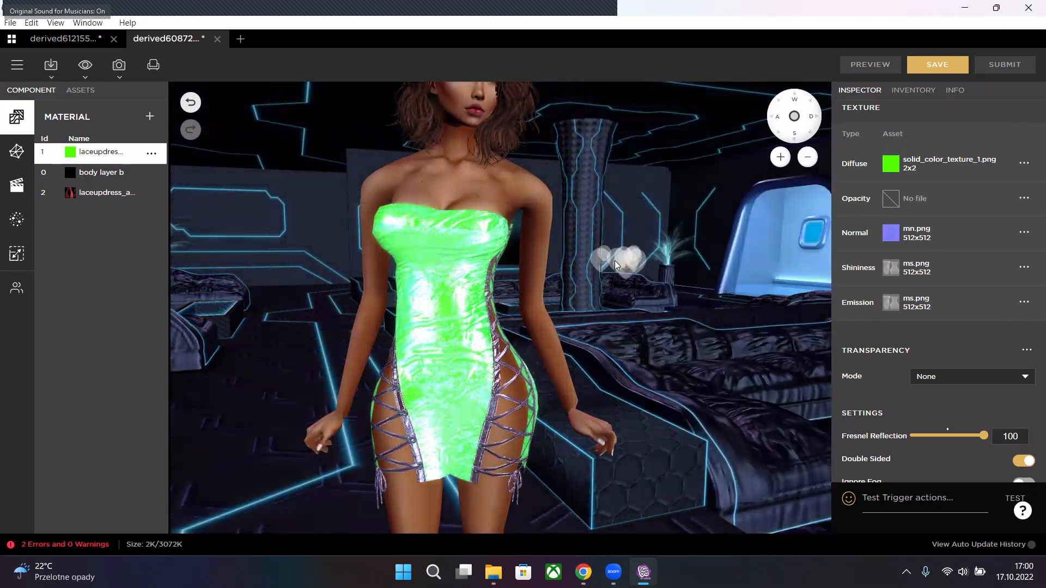
pyautogui.moveTo(615, 260)
pyautogui.mouseDown()
pyautogui.moveTo(676, 264)
pyautogui.moveTo(362, 266)
pyautogui.moveTo(681, 267)
pyautogui.moveTo(596, 267)
pyautogui.mouseUp()
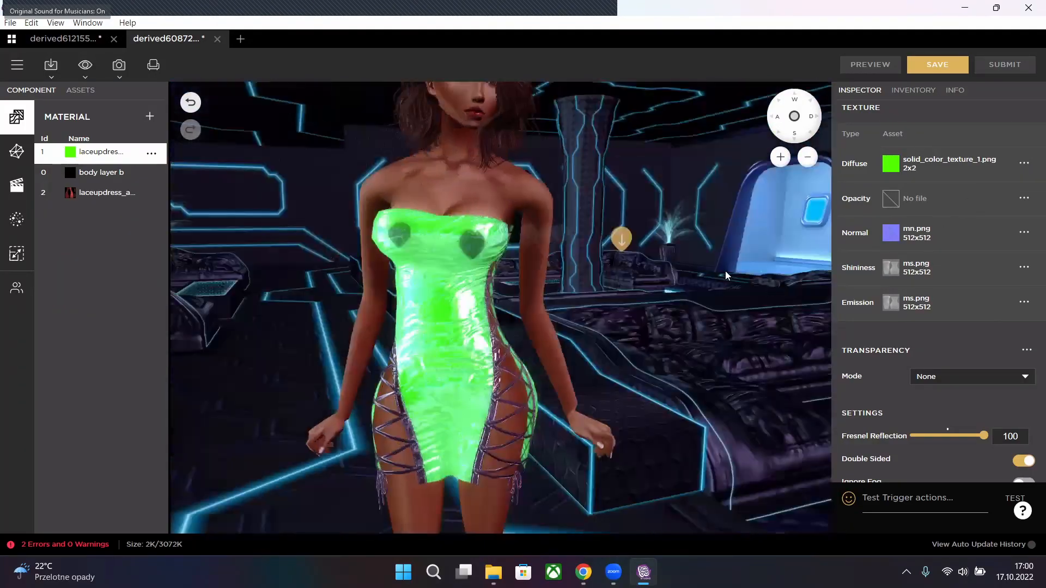
# - Set the Diffuse color's alpha to 0, add it as the dress's solid color texture, and preview the result
pyautogui.moveTo(806, 296); pyautogui.dragTo(703, 304)
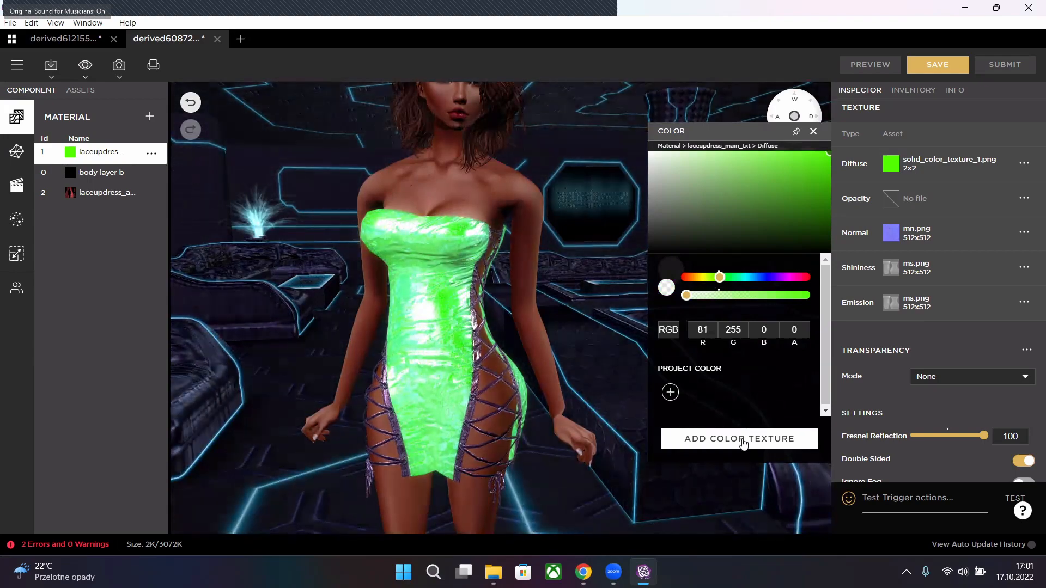
pyautogui.click(813, 131)
pyautogui.click(884, 66)
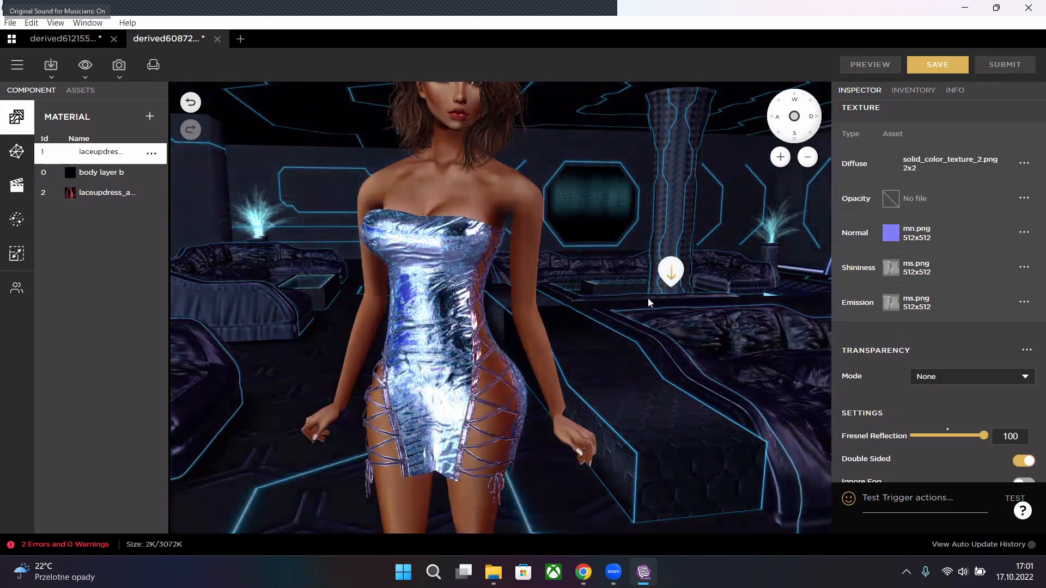
pyautogui.moveTo(893, 164)
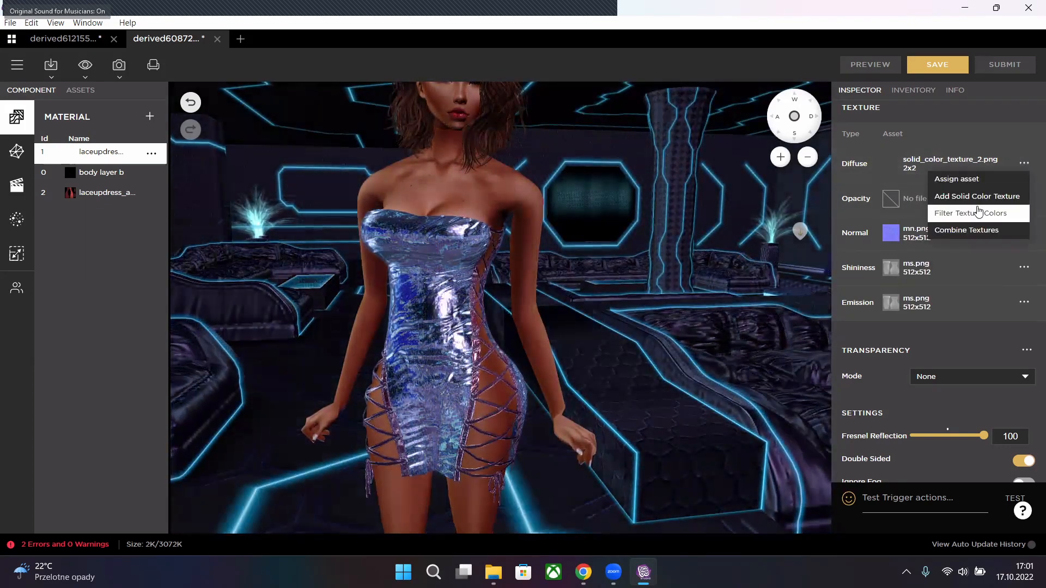
pyautogui.click(976, 197)
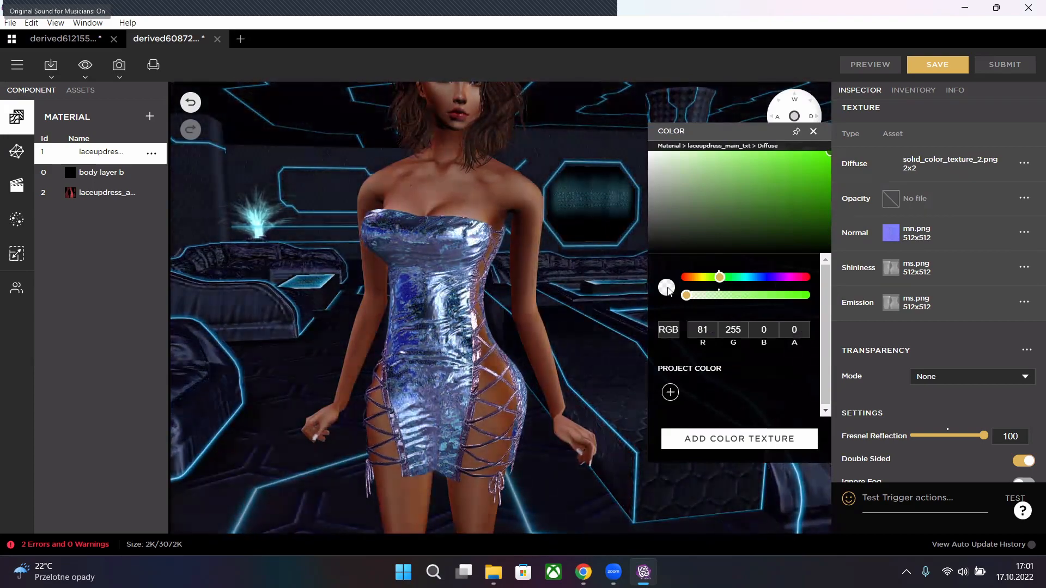
pyautogui.click(814, 133)
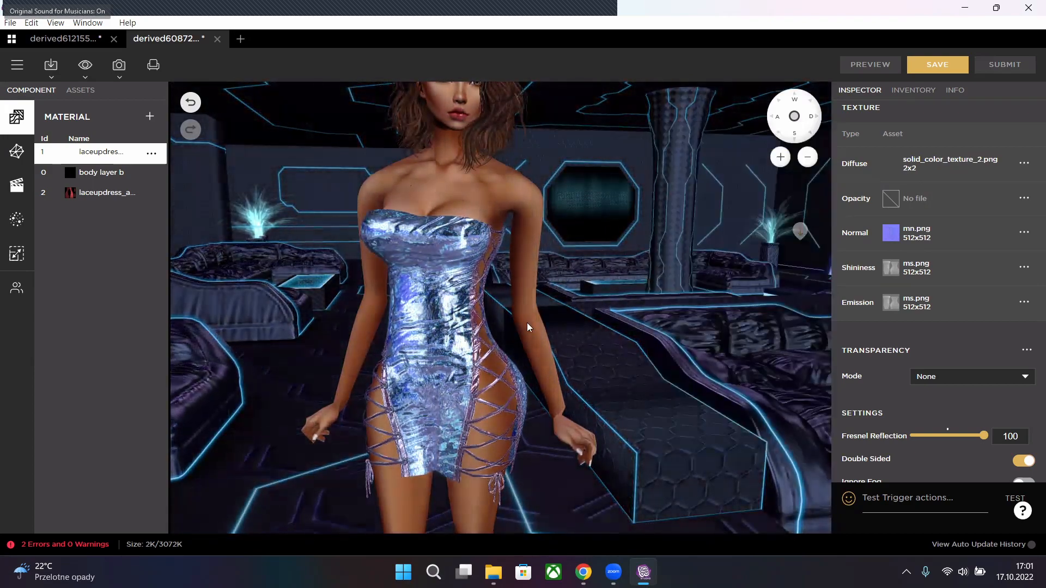
# - Remove the mn.png texture from the dress material's Normal slot and check the reflections from the front and back
pyautogui.moveTo(527, 323); pyautogui.dragTo(630, 309)
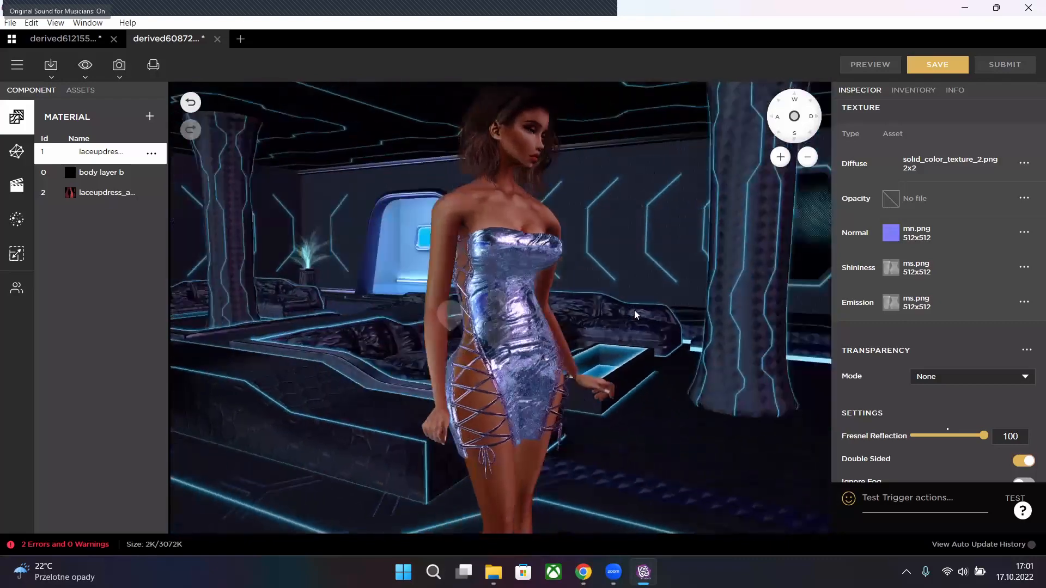
pyautogui.click(1024, 232)
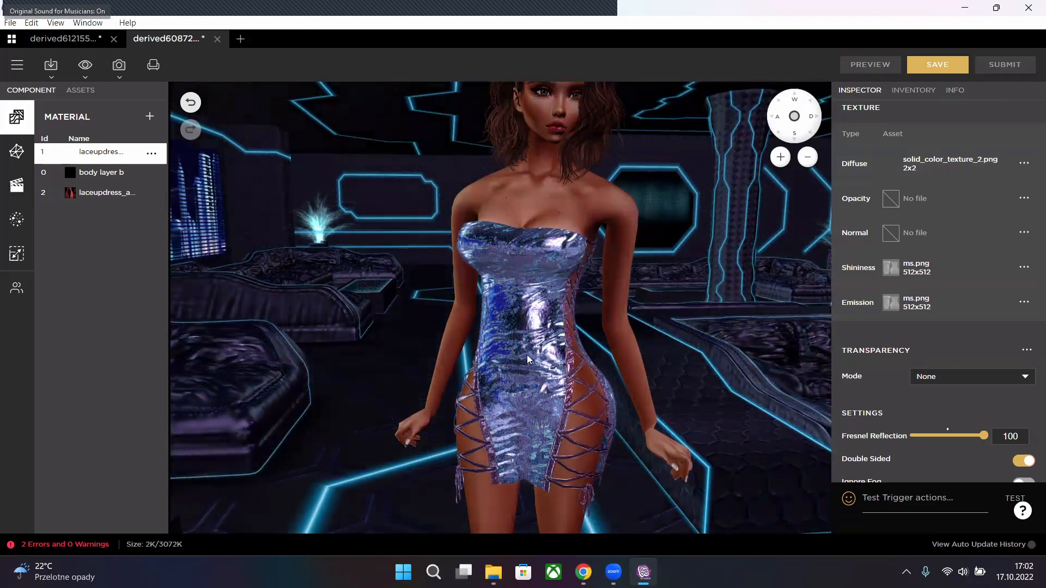
pyautogui.moveTo(622, 335); pyautogui.dragTo(647, 326)
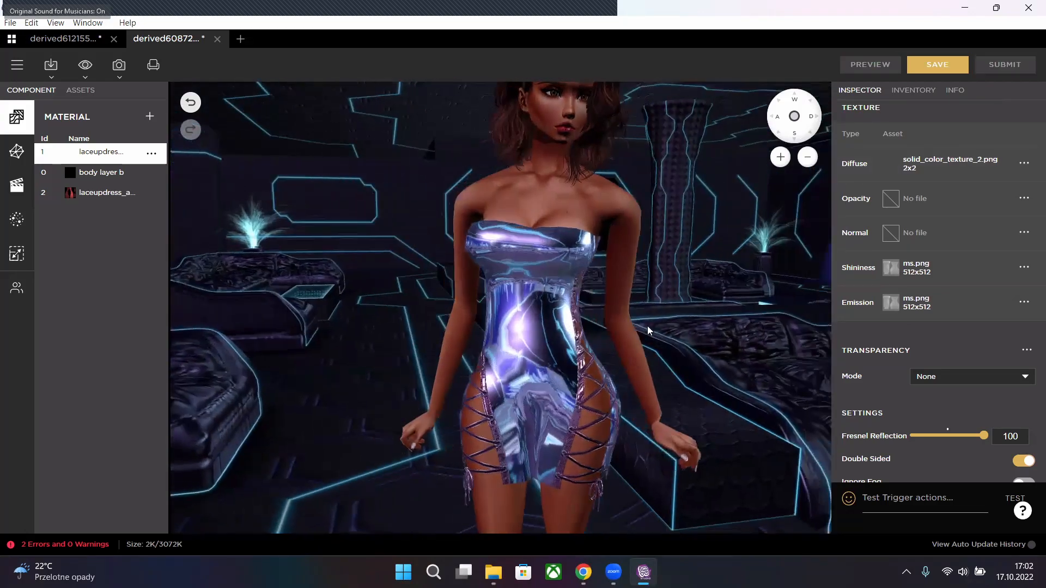
pyautogui.scroll(5, 630, 336)
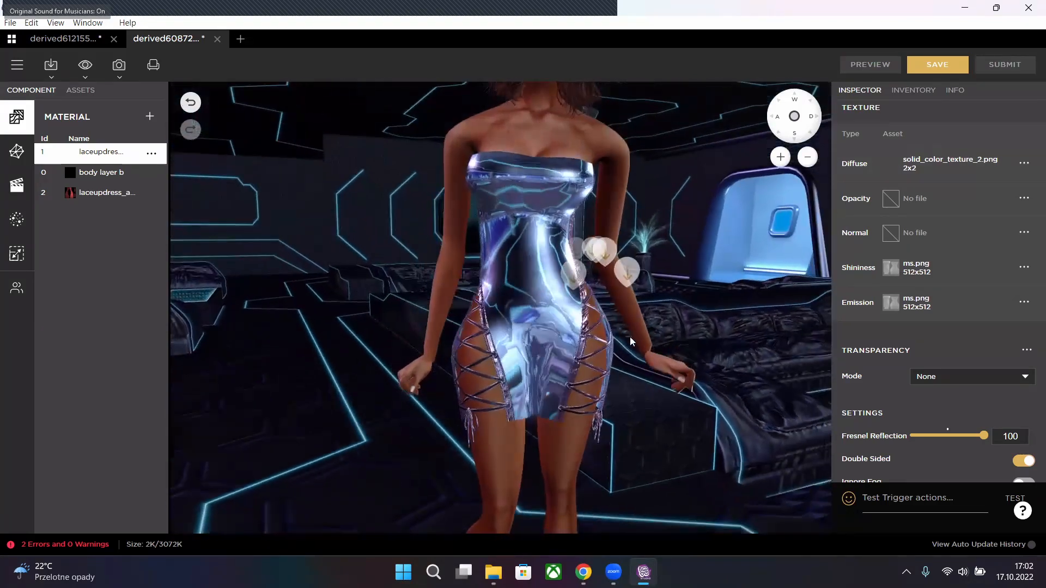
pyautogui.moveTo(593, 335); pyautogui.dragTo(685, 371)
pyautogui.moveTo(556, 357); pyautogui.dragTo(355, 318)
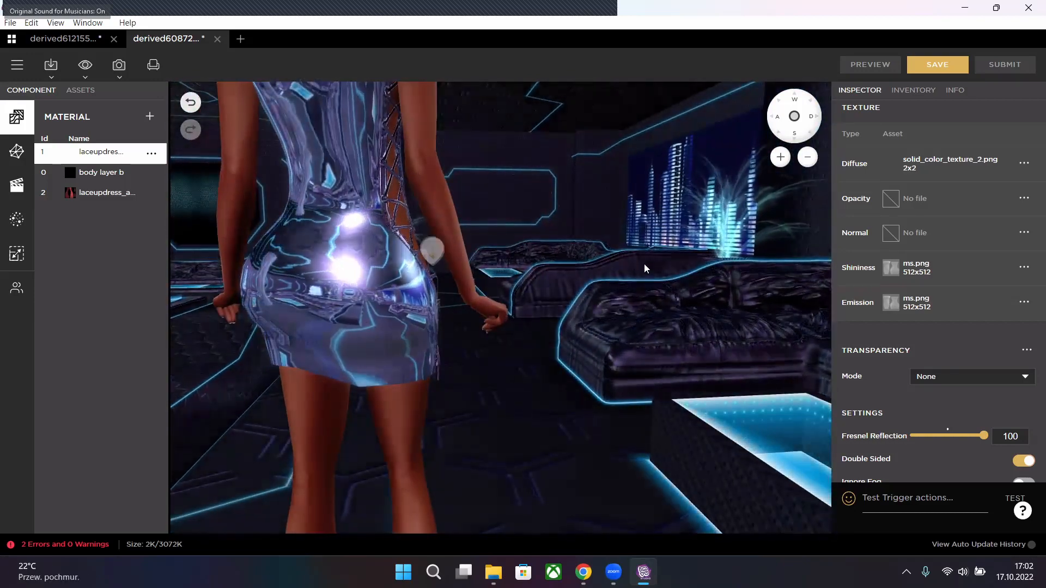
pyautogui.moveTo(607, 234); pyautogui.dragTo(603, 333)
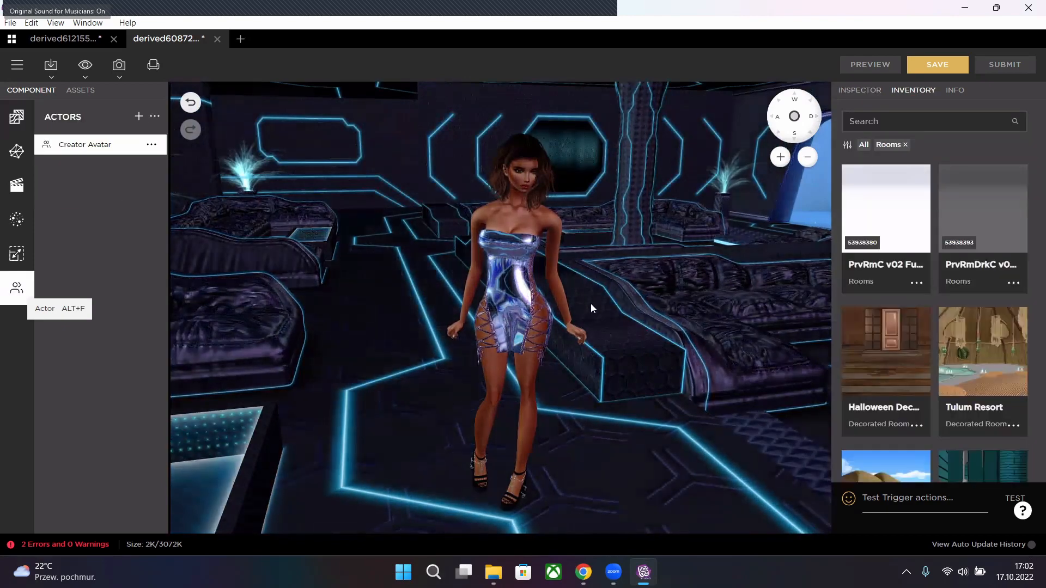
# - Add a second actor to the room, place it beside the Creator Avatar, and make the Creator Avatar active again
pyautogui.scroll(-5, 526, 324)
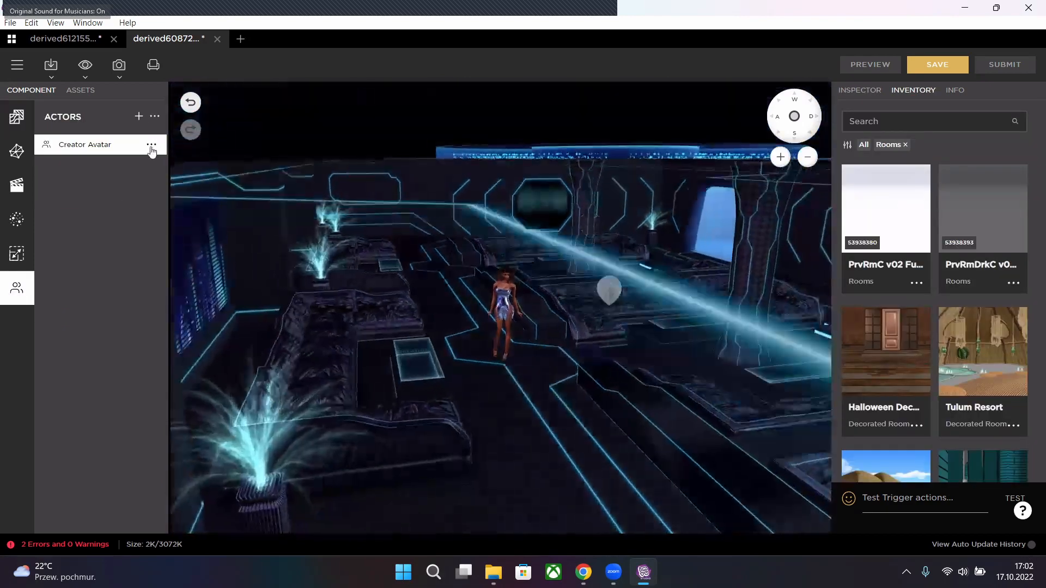
pyautogui.click(139, 116)
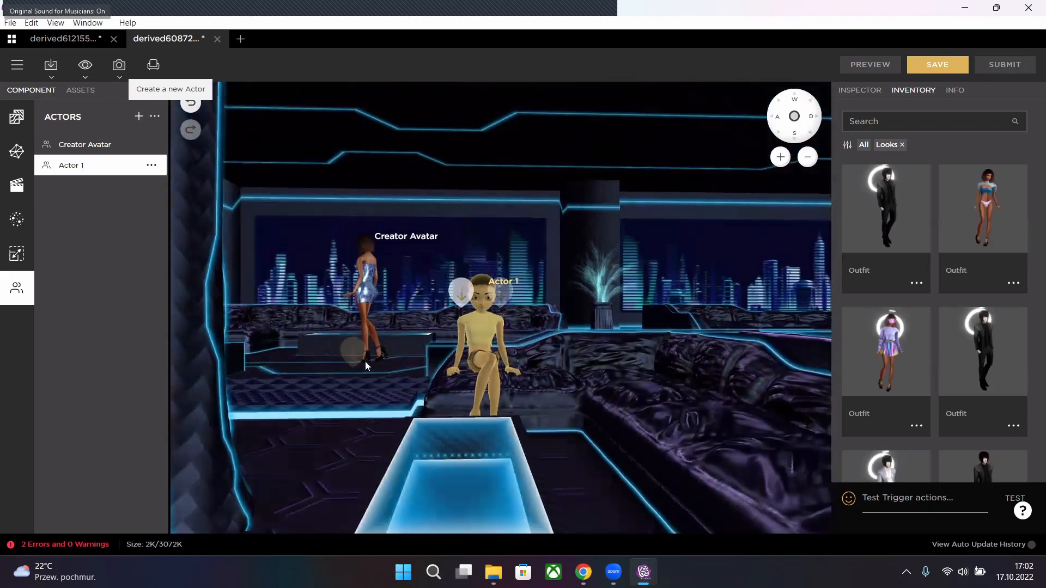
pyautogui.click(367, 325)
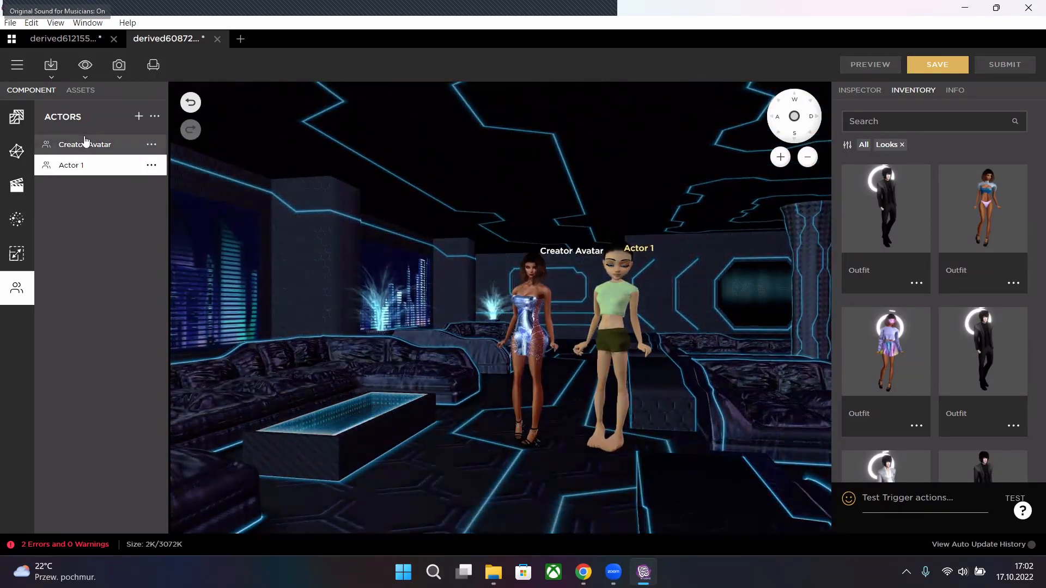
pyautogui.click(85, 143)
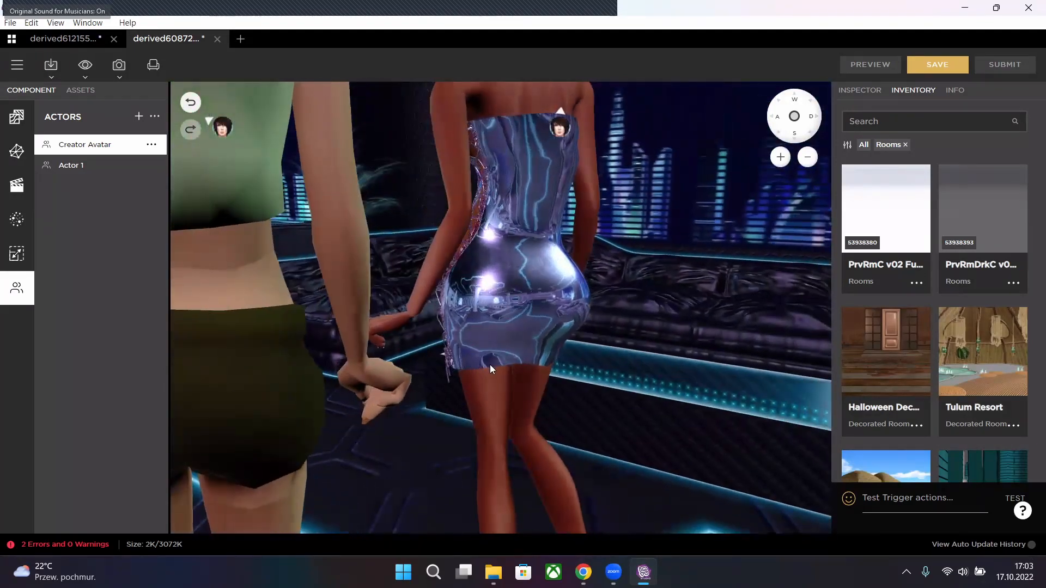
# - Examine the dress's reflections without a normal map from the back and front, close up and beside the second actor
pyautogui.scroll(4, 490, 342)
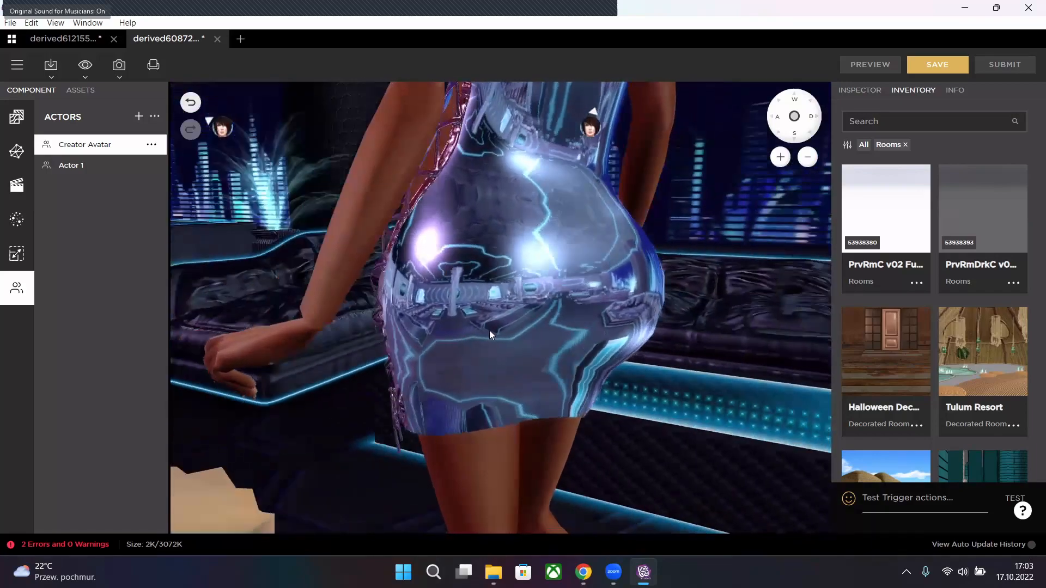
pyautogui.moveTo(489, 330); pyautogui.dragTo(646, 343)
pyautogui.moveTo(512, 344); pyautogui.dragTo(645, 243)
pyautogui.moveTo(538, 335); pyautogui.dragTo(551, 316)
pyautogui.scroll(-4, 478, 299)
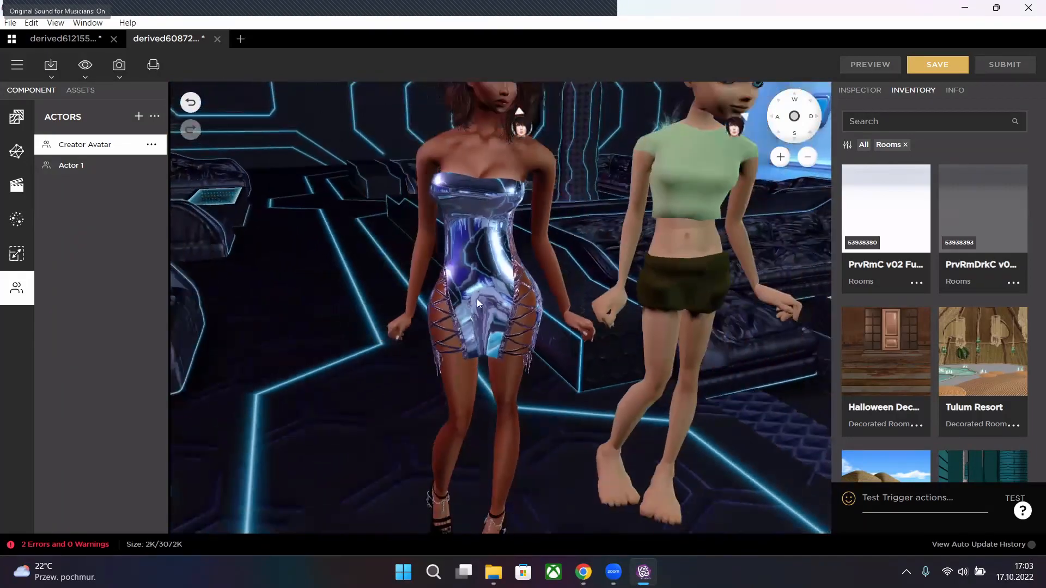
pyautogui.scroll(5, 355, 283)
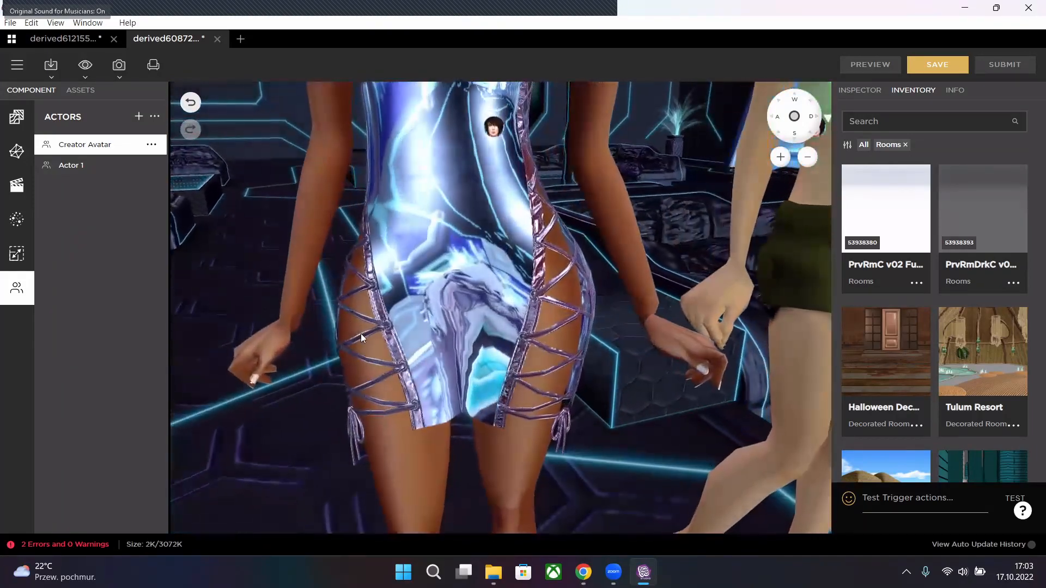
pyautogui.moveTo(360, 333); pyautogui.dragTo(651, 252)
pyautogui.scroll(-5, 593, 288)
pyautogui.scroll(-5, 605, 260)
pyautogui.scroll(5, 564, 266)
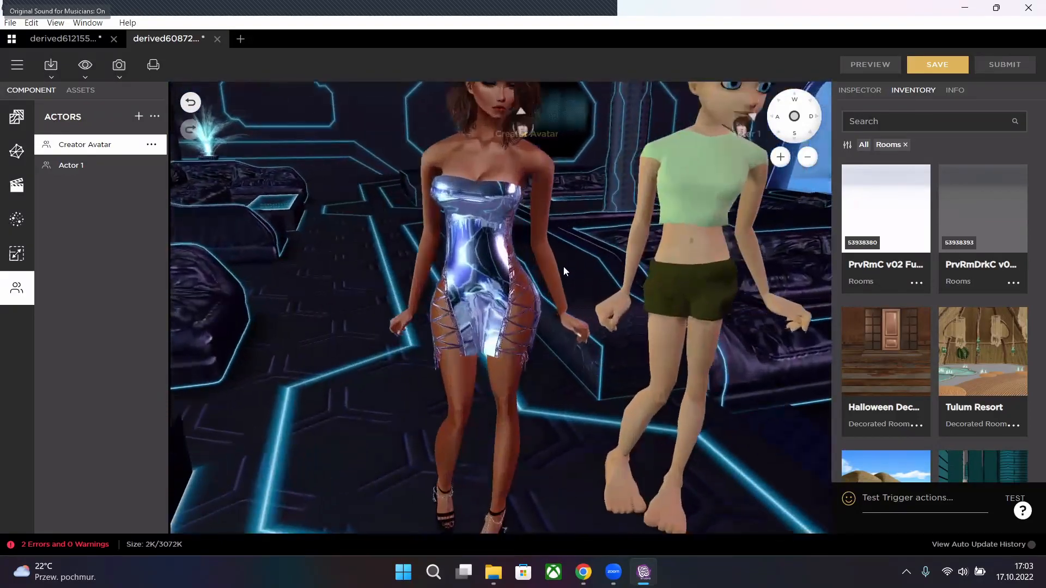
pyautogui.scroll(3, 556, 271)
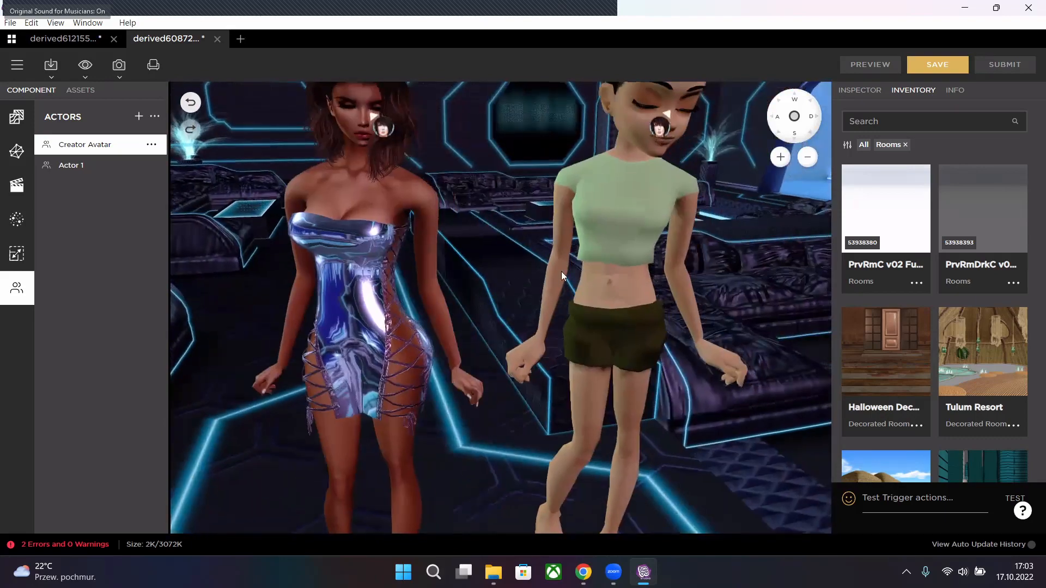
# - Remove Actor 1 from the scene and check the dress on the remaining avatar
pyautogui.click(150, 166)
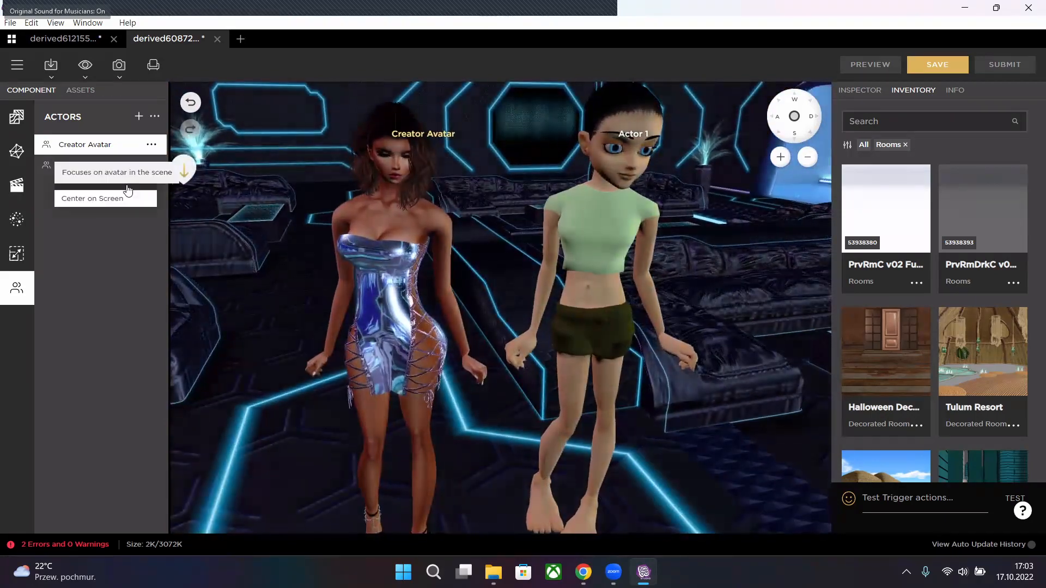
pyautogui.scroll(-4, 580, 264)
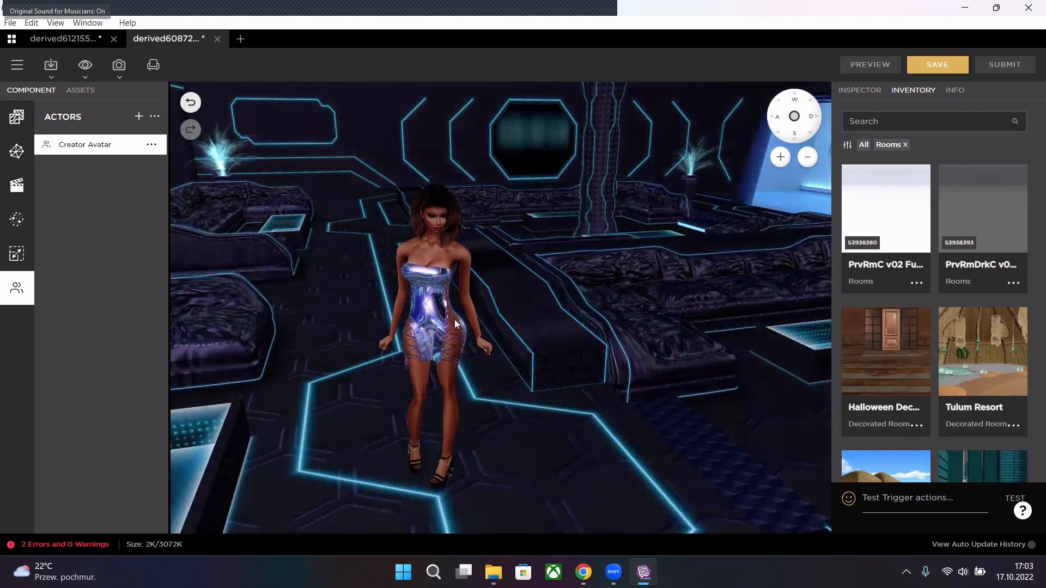
pyautogui.scroll(3, 525, 335)
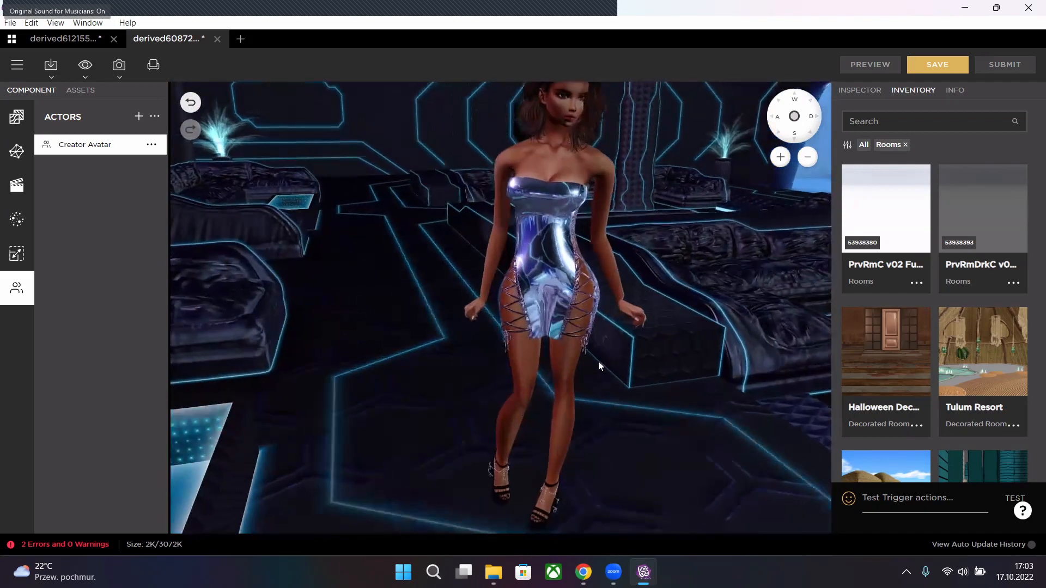
pyautogui.scroll(3, 572, 359)
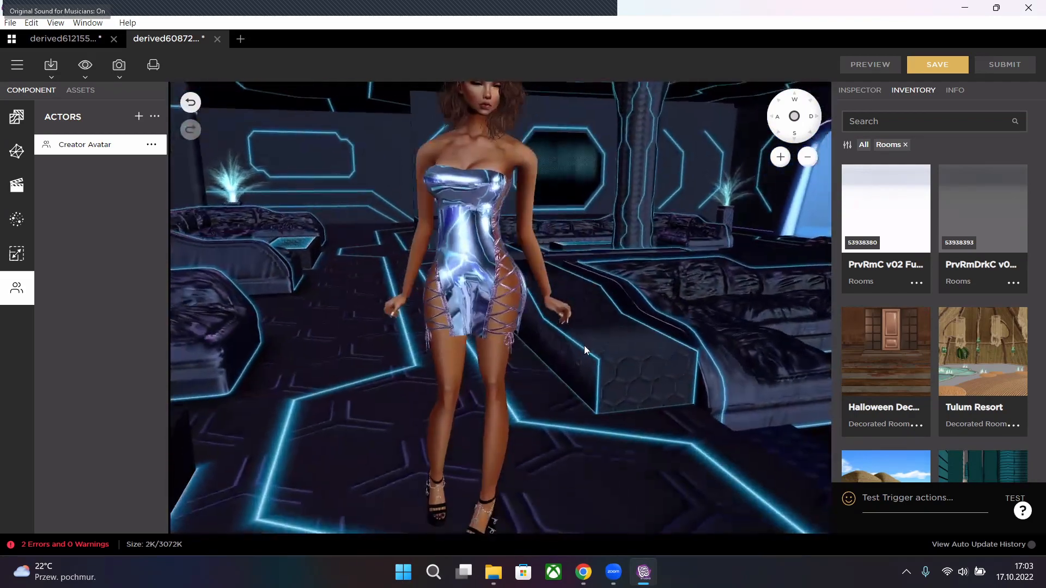
pyautogui.scroll(3, 473, 274)
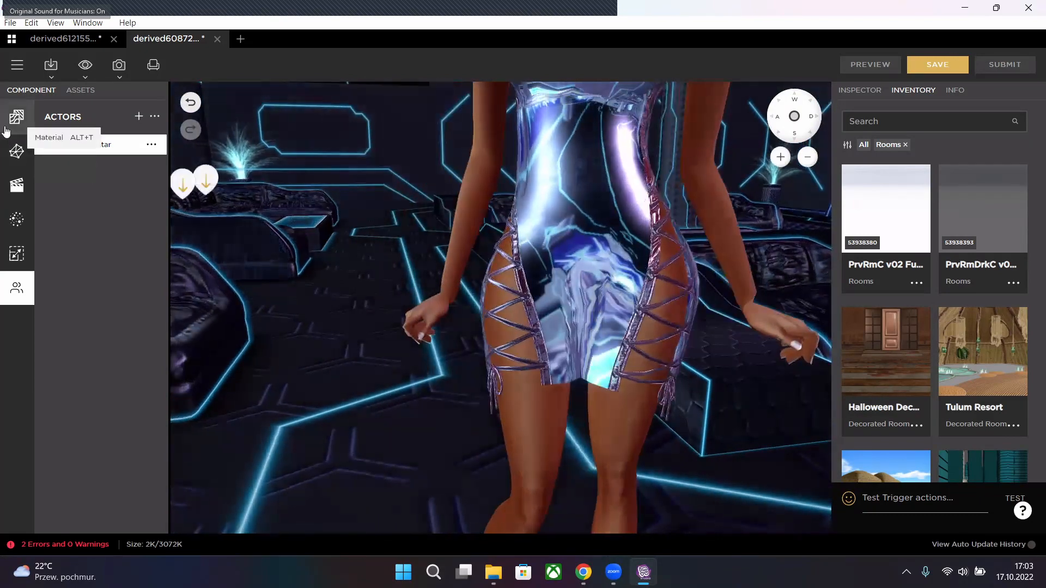
# - Return to the laceupdress_main_txt material settings and seat the avatar on the dark sofa by the glowing table
pyautogui.click(7, 128)
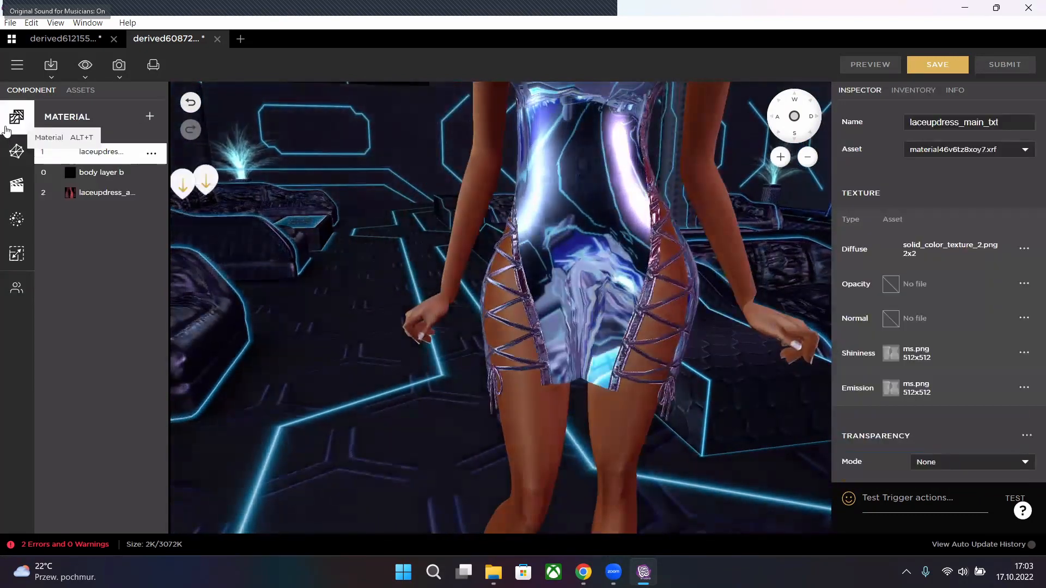
pyautogui.scroll(-3, 581, 253)
pyautogui.moveTo(596, 305); pyautogui.dragTo(486, 292)
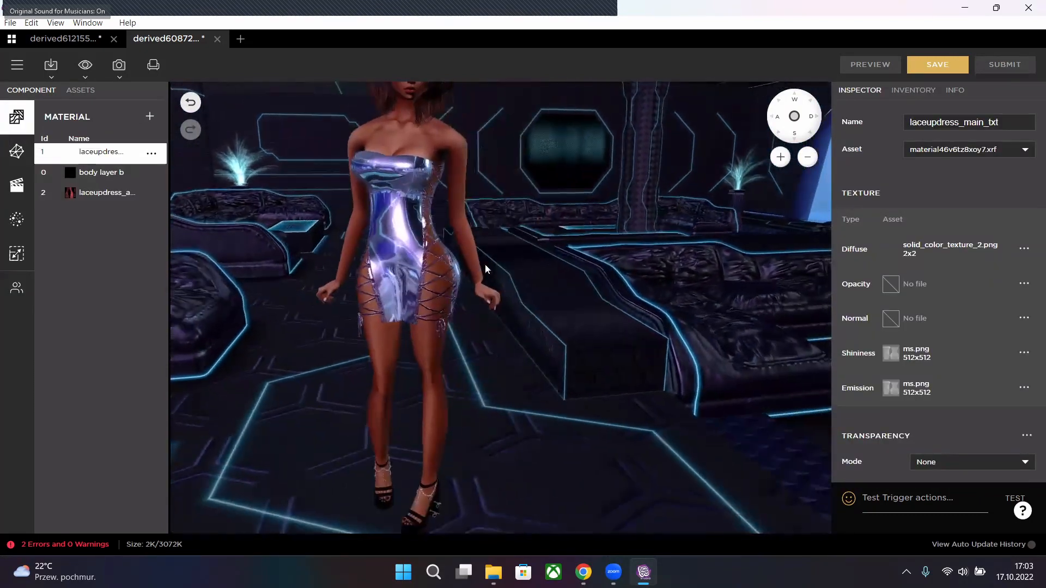
pyautogui.press('d')
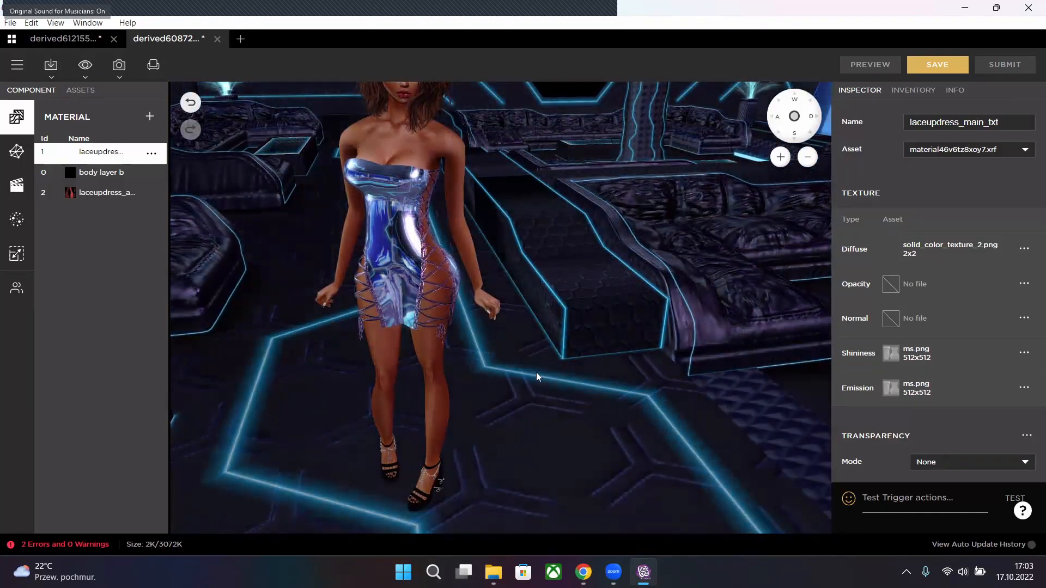
pyautogui.scroll(-5, 536, 372)
pyautogui.moveTo(522, 343); pyautogui.dragTo(468, 333)
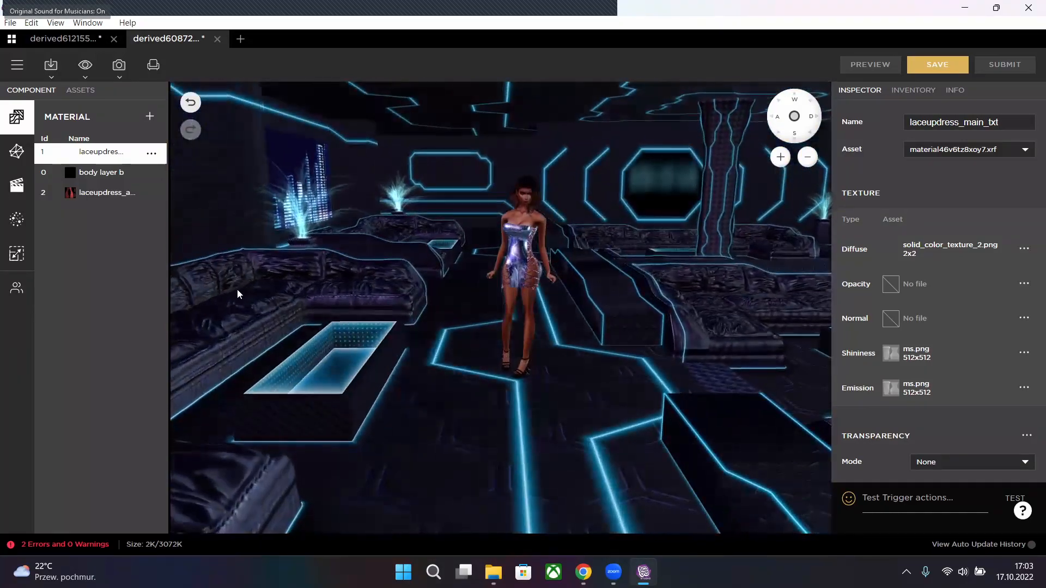
pyautogui.click(237, 290)
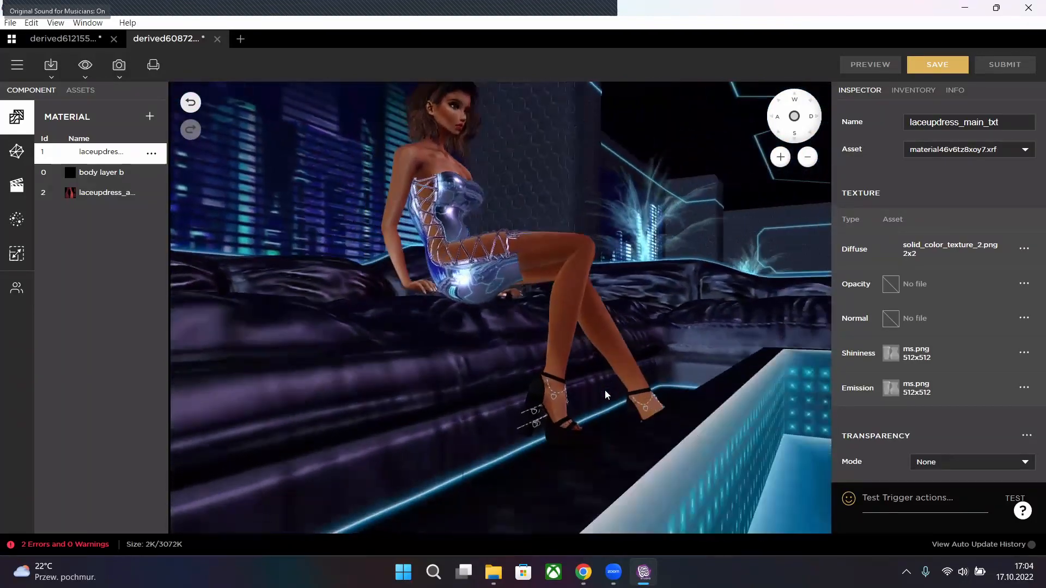
# - Examine the reflections on the seated avatar's dress from several angles and distances
pyautogui.scroll(7, 521, 365)
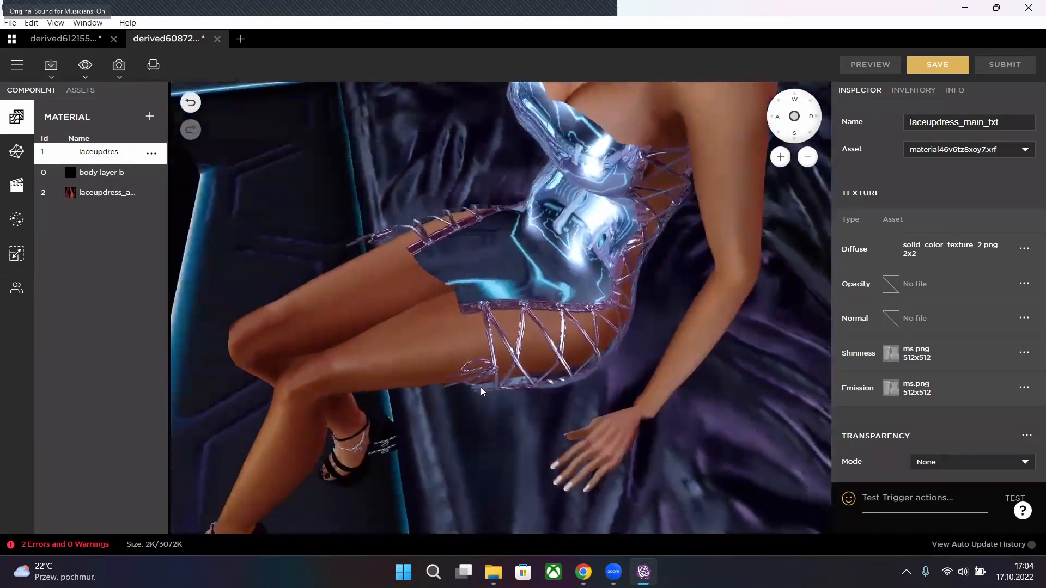
pyautogui.moveTo(480, 387); pyautogui.dragTo(570, 355)
pyautogui.moveTo(648, 364); pyautogui.dragTo(527, 407)
pyautogui.click(578, 431)
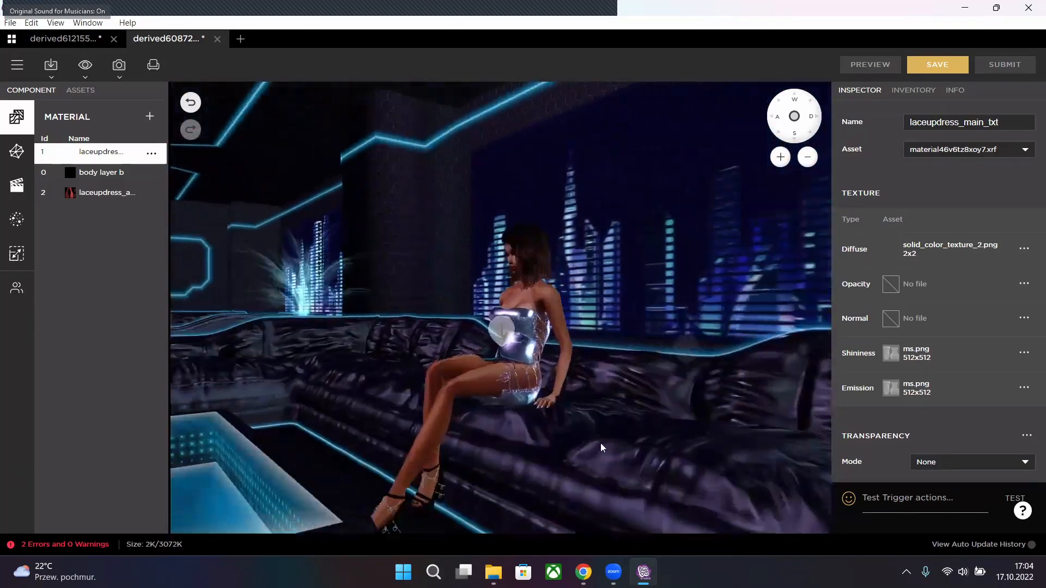
pyautogui.scroll(5, 600, 441)
pyautogui.moveTo(601, 442); pyautogui.dragTo(550, 336)
pyautogui.scroll(5, 582, 299)
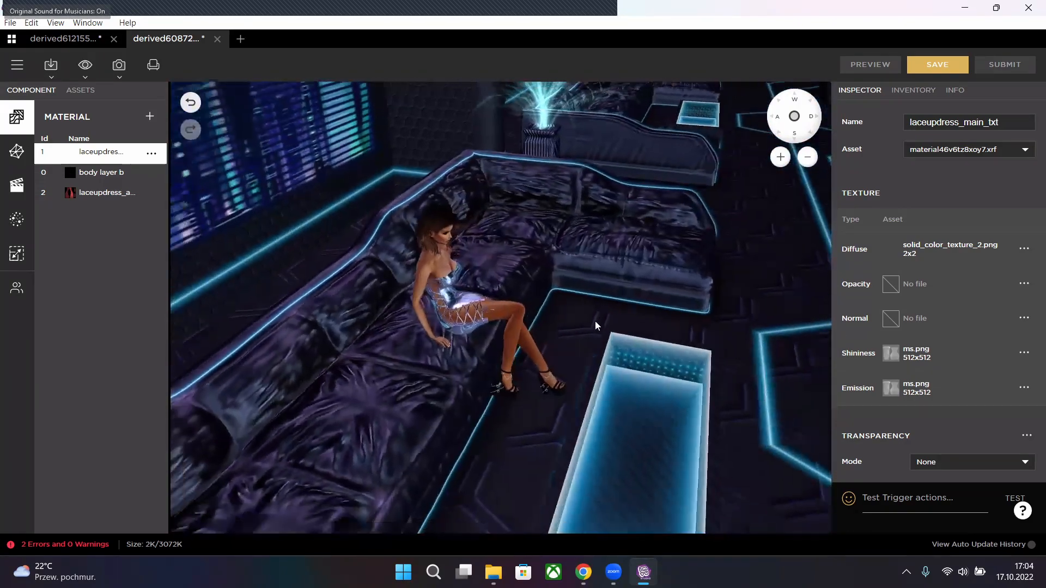
# - Move the avatar to a white chair in the room's dining area and check the dress's reflections there
pyautogui.scroll(-5, 595, 322)
pyautogui.moveTo(594, 322); pyautogui.dragTo(635, 196)
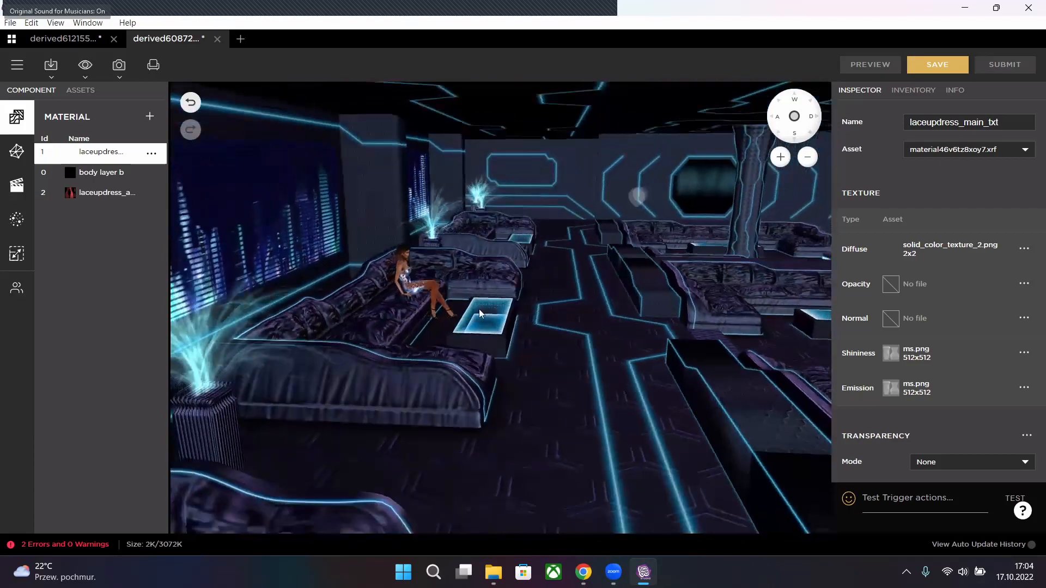
pyautogui.click(635, 196)
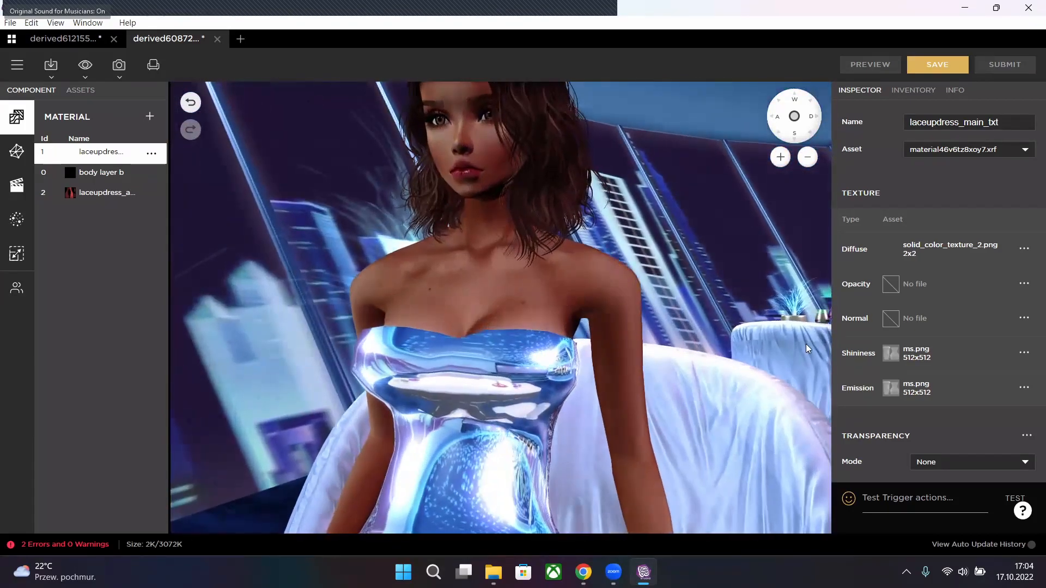
pyautogui.scroll(-2, 805, 367)
pyautogui.moveTo(806, 367); pyautogui.dragTo(545, 364)
pyautogui.scroll(2, 670, 361)
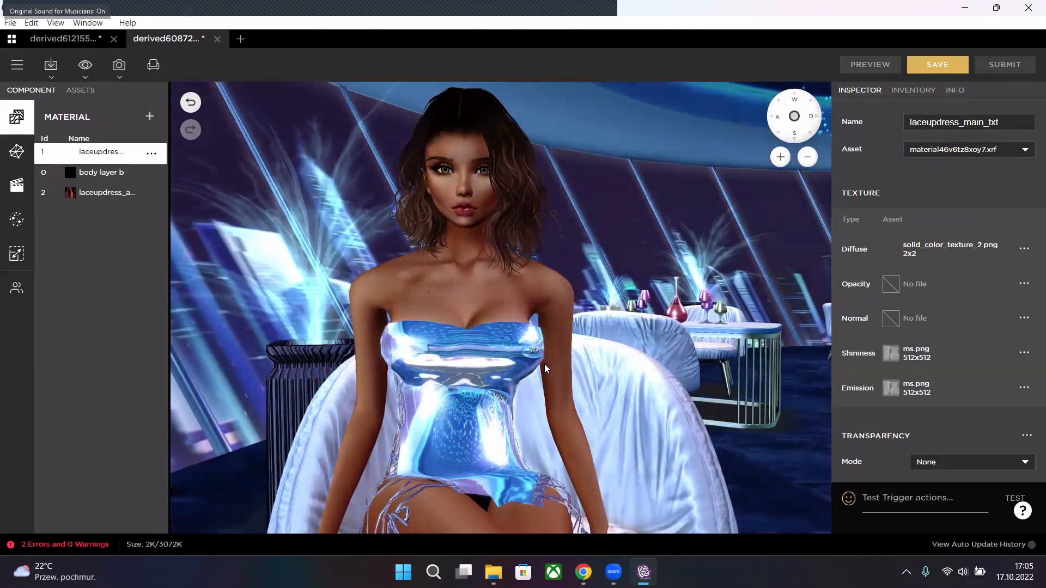
pyautogui.scroll(-3, 618, 381)
pyautogui.scroll(-5, 616, 391)
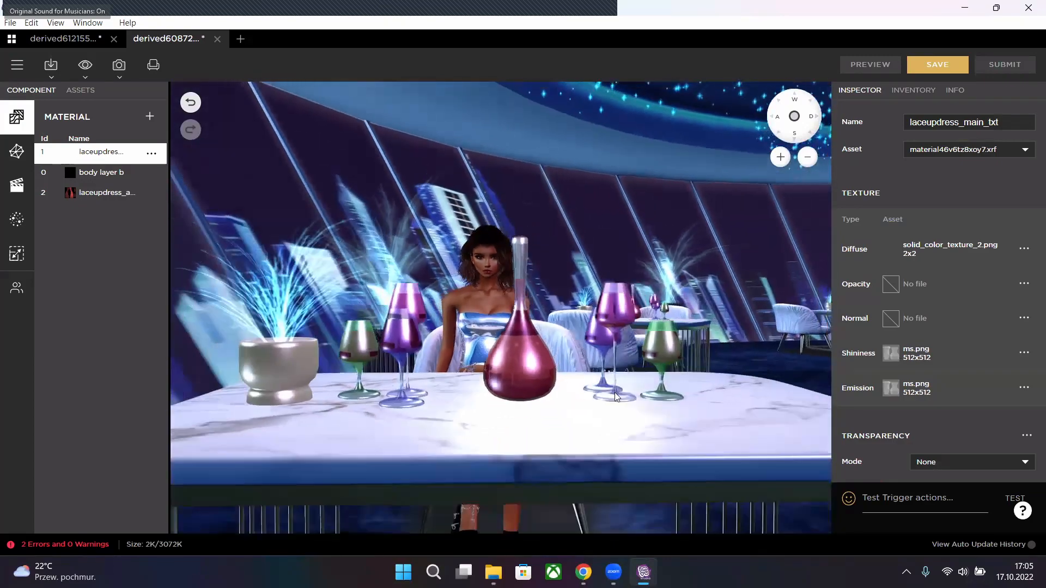
# - Move the avatar from the dining chair to a sofa in the dark lounge and check the dress there
pyautogui.moveTo(615, 392); pyautogui.dragTo(173, 330)
pyautogui.scroll(-10, 430, 338)
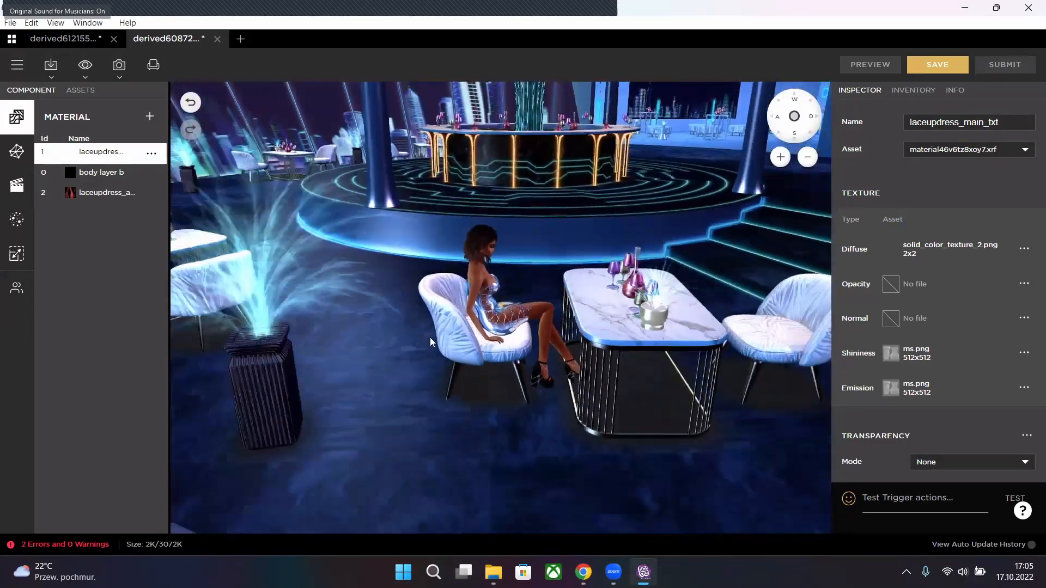
pyautogui.moveTo(430, 338); pyautogui.dragTo(235, 341, button='right')
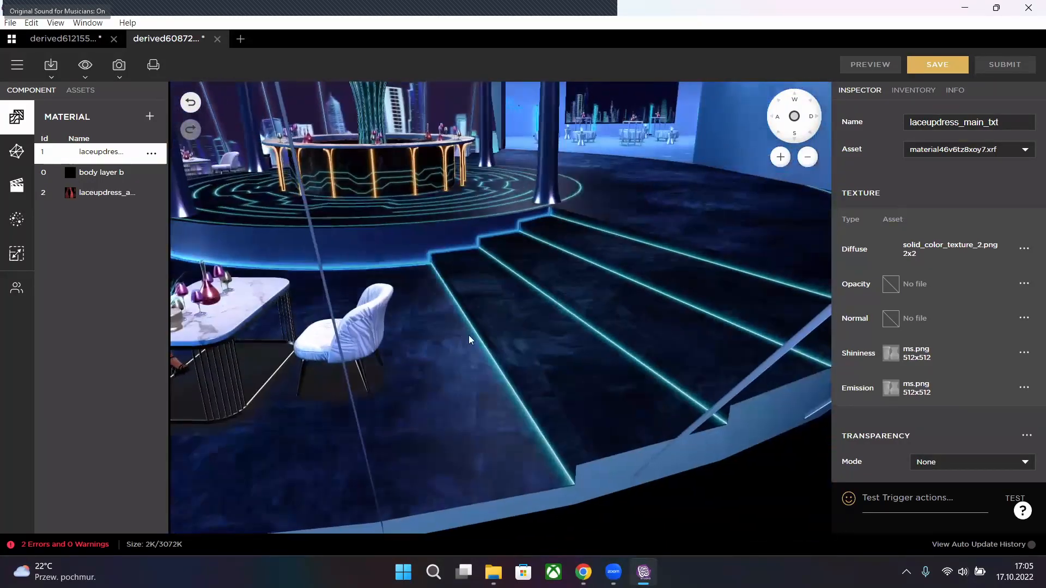
pyautogui.scroll(-10, 436, 327)
pyautogui.moveTo(409, 318); pyautogui.dragTo(412, 272)
pyautogui.click(410, 308)
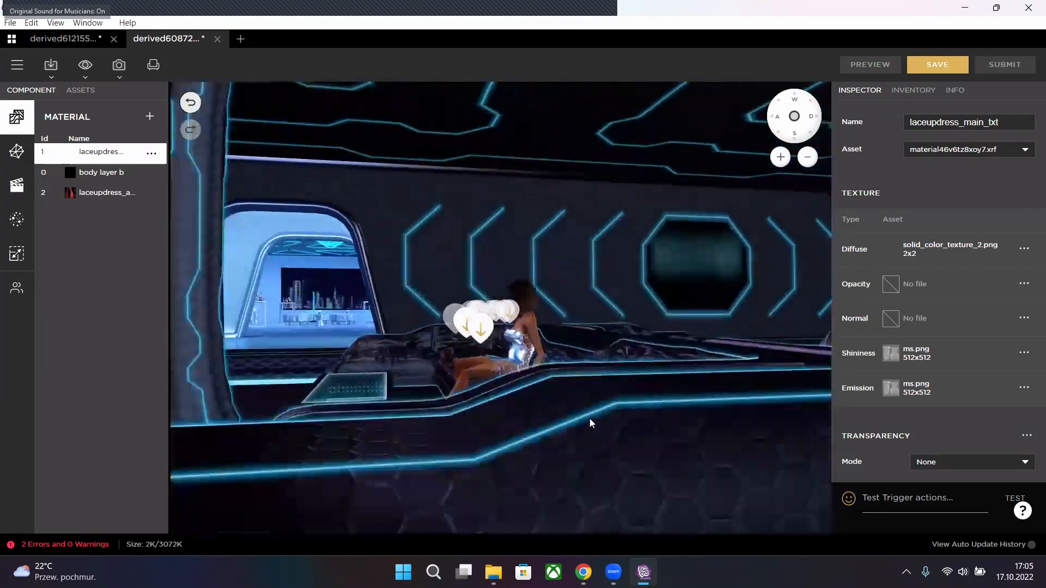
pyautogui.moveTo(590, 418); pyautogui.dragTo(332, 233)
pyautogui.scroll(8, 571, 347)
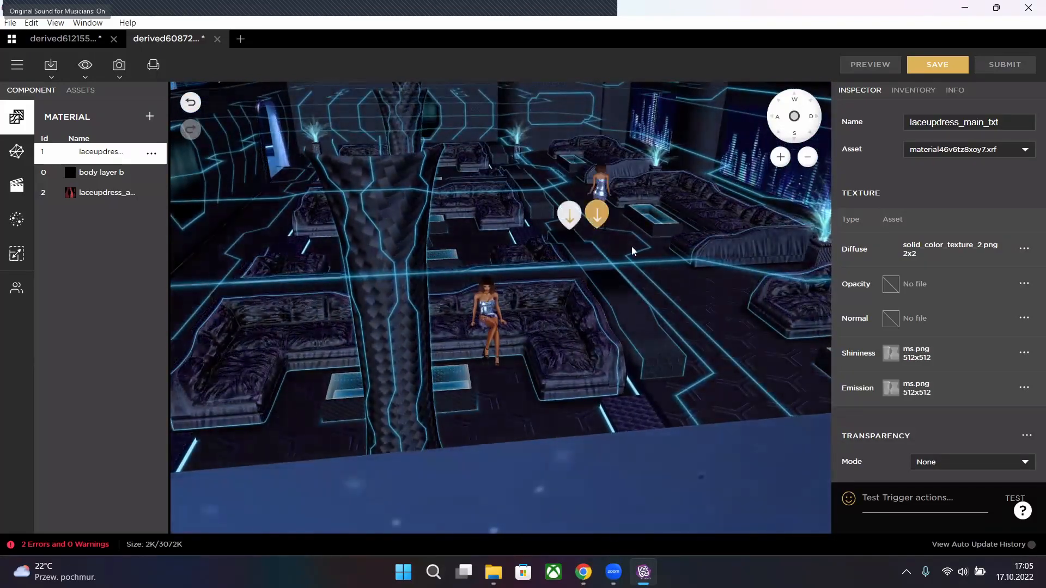
# - Stand the avatar at the tall white table with drinks in the bright blue room
pyautogui.click(489, 267)
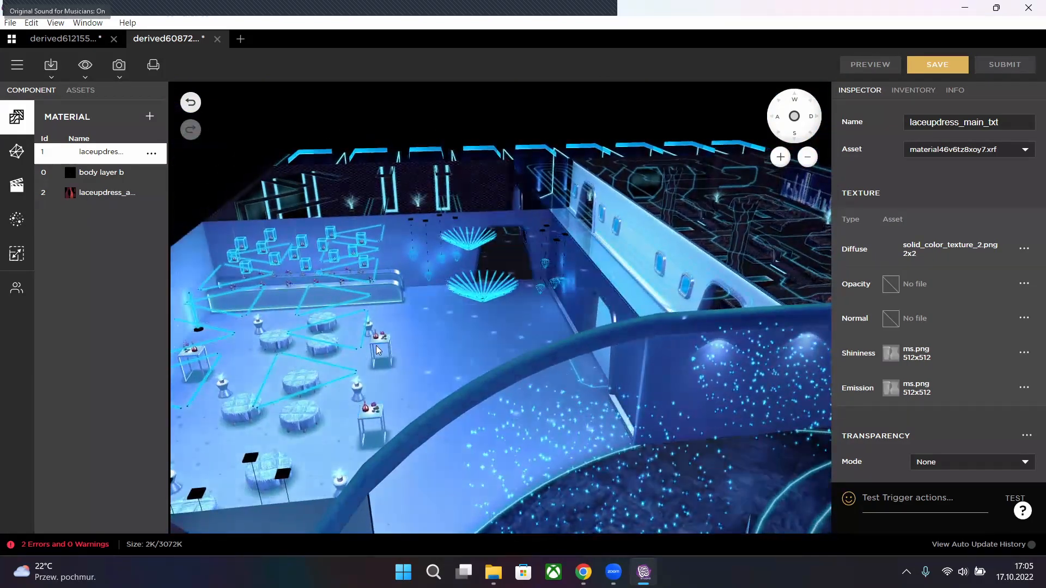
pyautogui.click(493, 381)
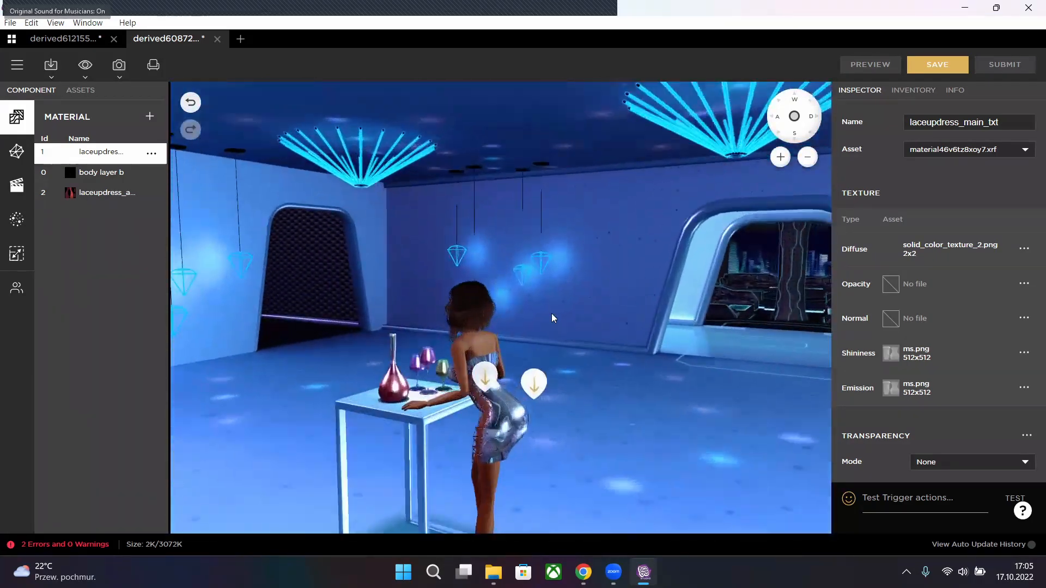
pyautogui.click(532, 382)
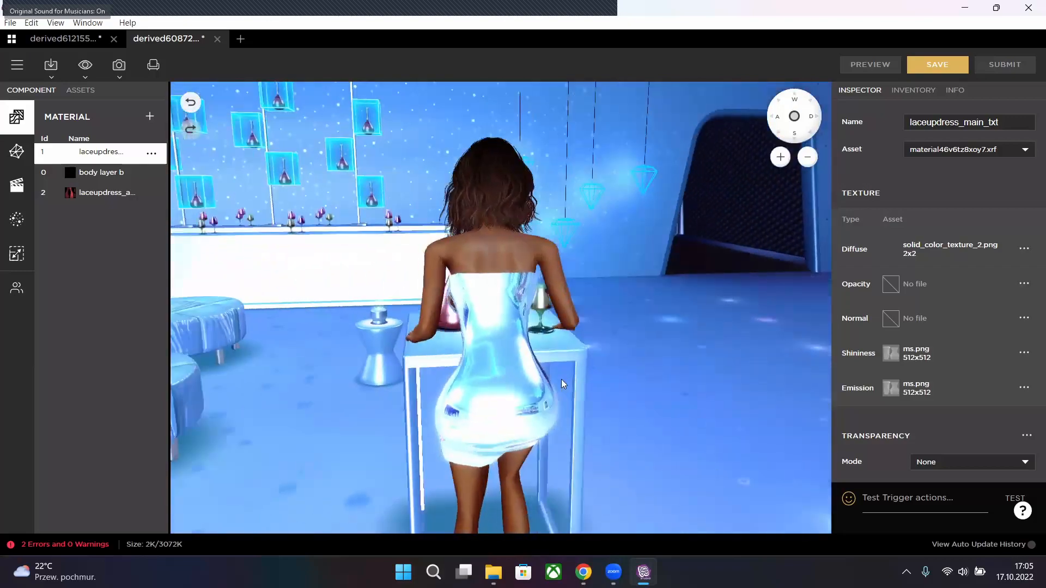
# - Examine the avatar's face and dress front up close and at mid distance under the blue room's lighting
pyautogui.moveTo(543, 378); pyautogui.dragTo(544, 259)
pyautogui.scroll(3, 651, 371)
pyautogui.scroll(10, 545, 262)
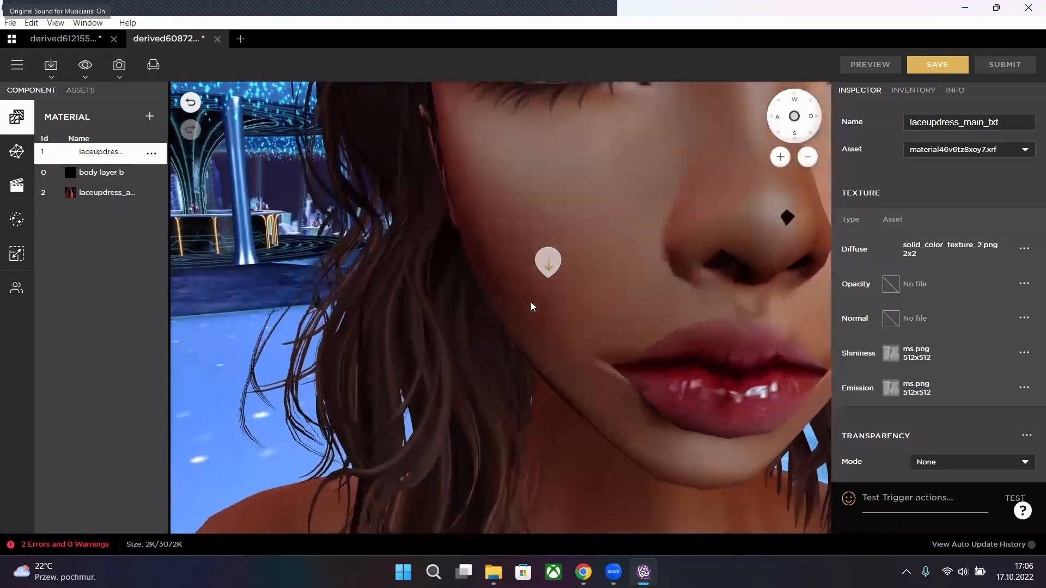
pyautogui.scroll(-5, 524, 331)
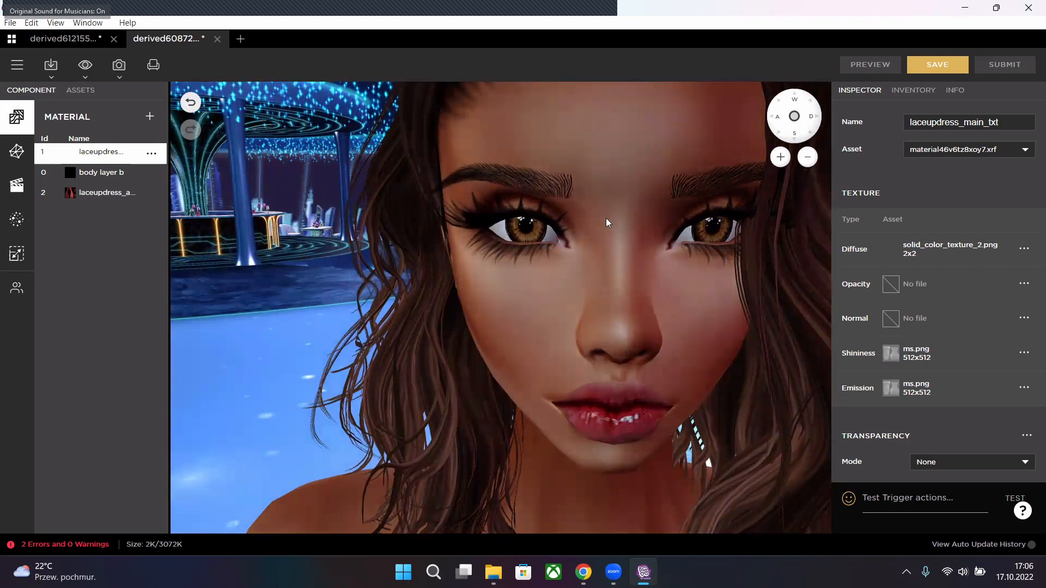
pyautogui.scroll(-6, 596, 218)
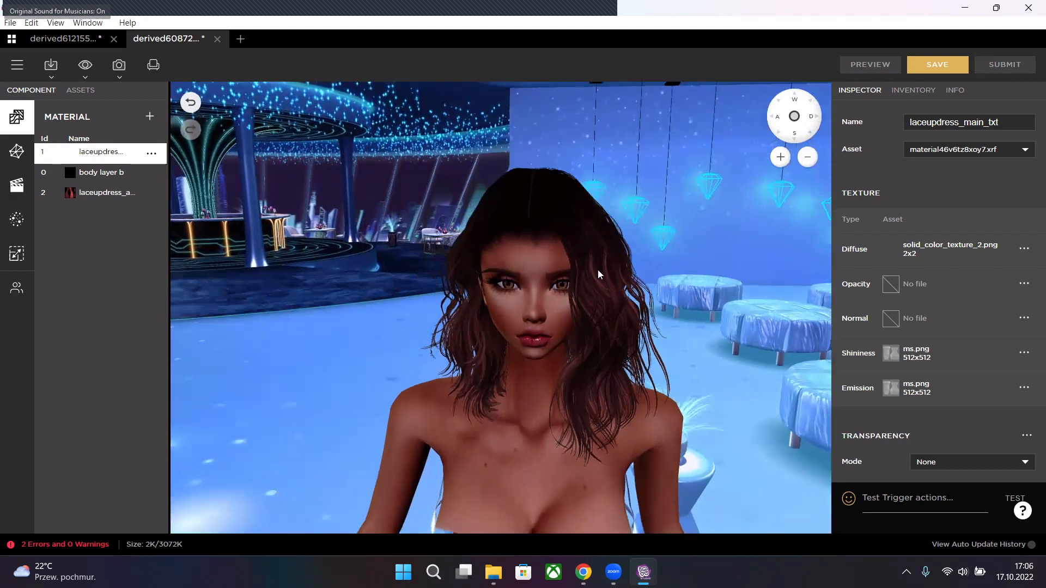
pyautogui.scroll(-3, 597, 269)
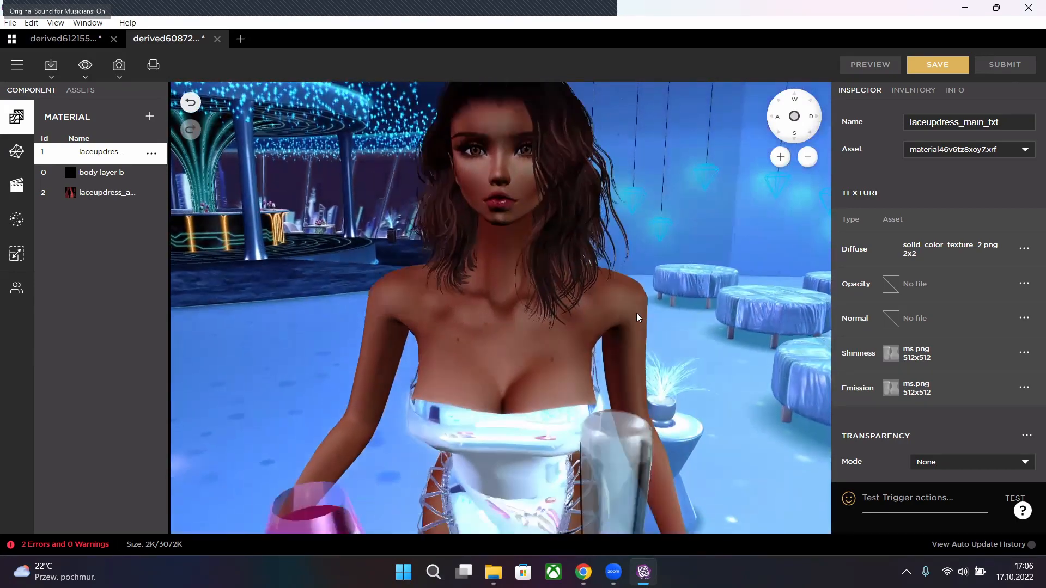
pyautogui.scroll(-2, 634, 316)
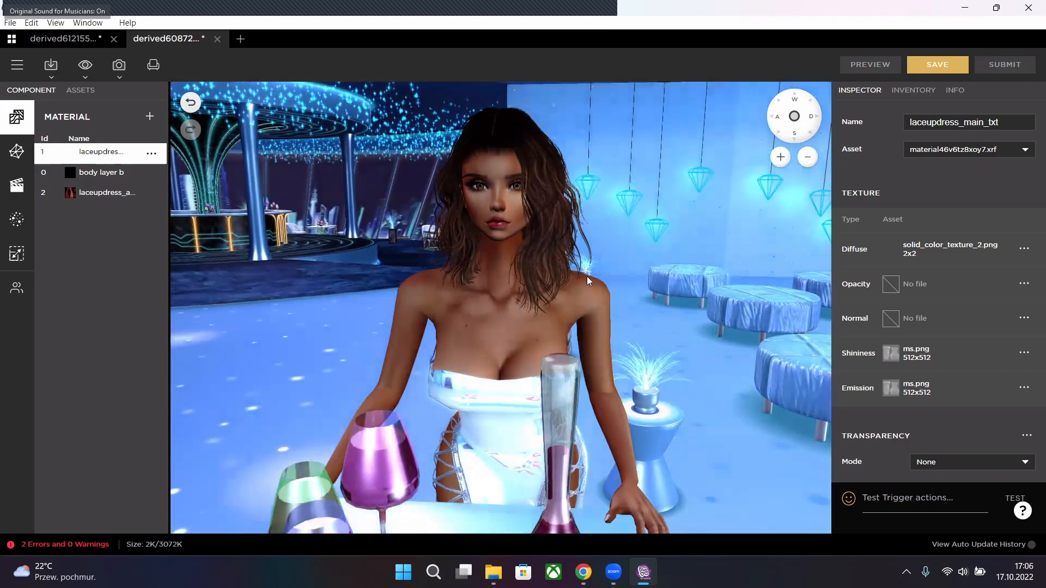
# - Move the avatar to the round marble bar and check the dress's reflections from the front and back
pyautogui.scroll(-3, 697, 266)
pyautogui.scroll(-4, 697, 266)
pyautogui.moveTo(322, 241); pyautogui.dragTo(347, 244)
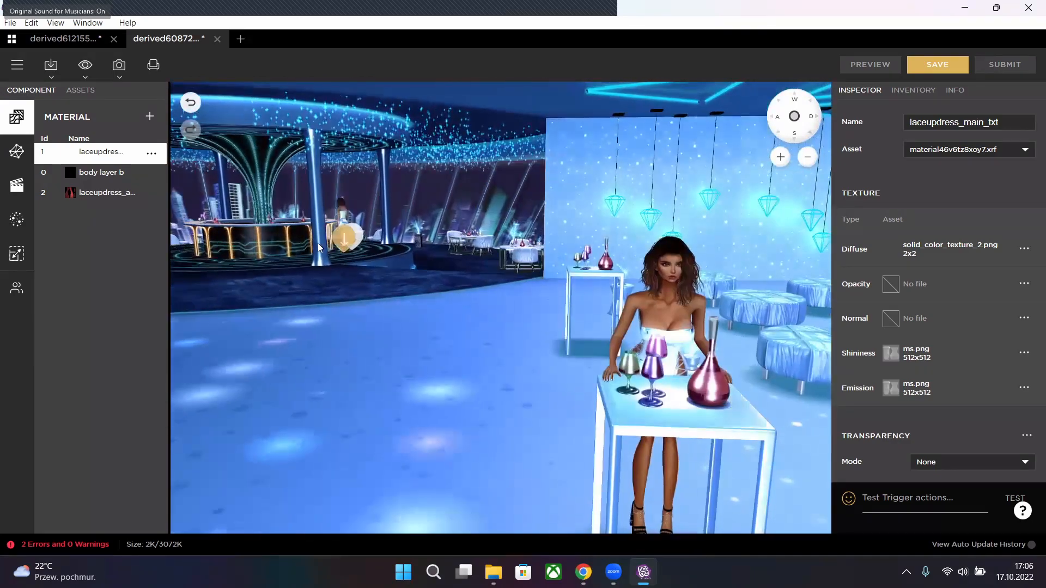
pyautogui.click(344, 238)
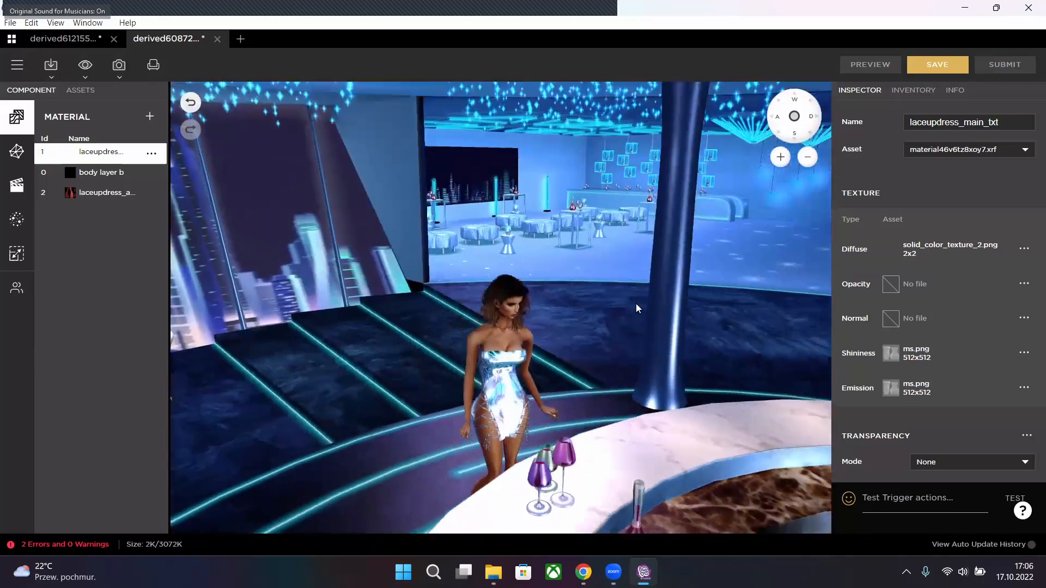
pyautogui.moveTo(636, 303); pyautogui.dragTo(642, 260)
pyautogui.scroll(6, 630, 280)
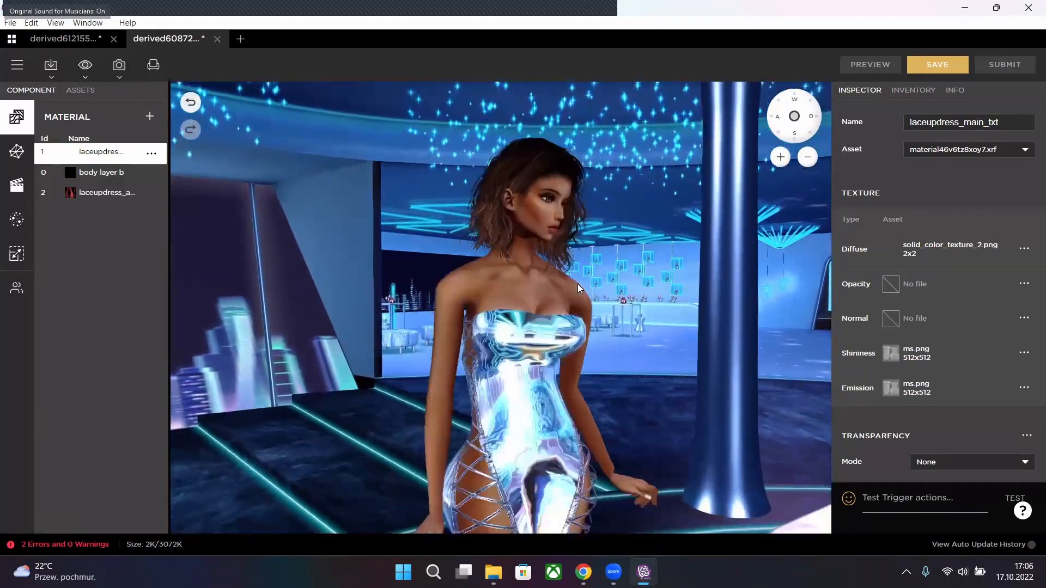
pyautogui.moveTo(578, 282); pyautogui.dragTo(455, 288)
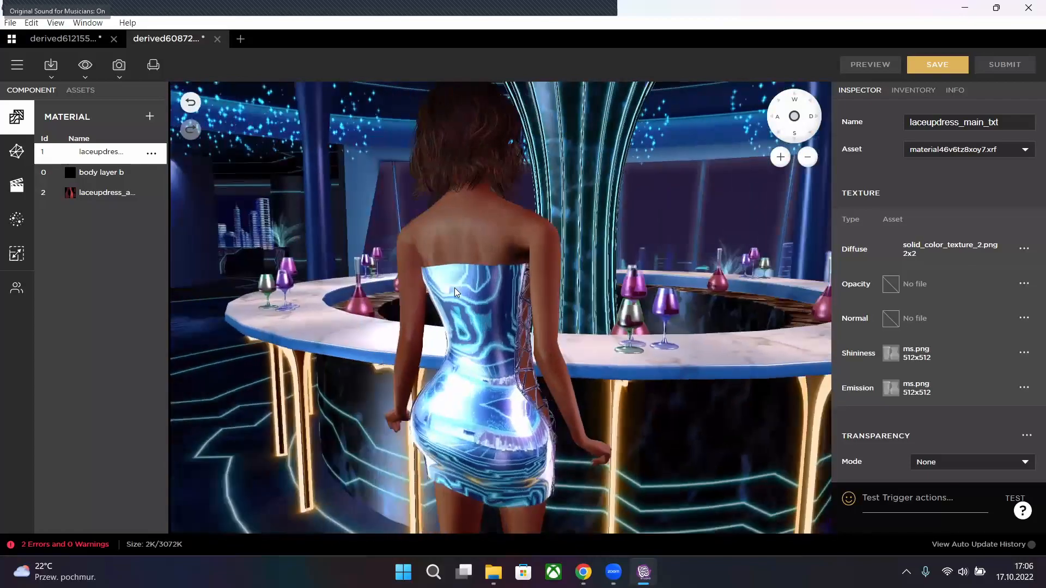
pyautogui.moveTo(454, 287); pyautogui.dragTo(641, 322)
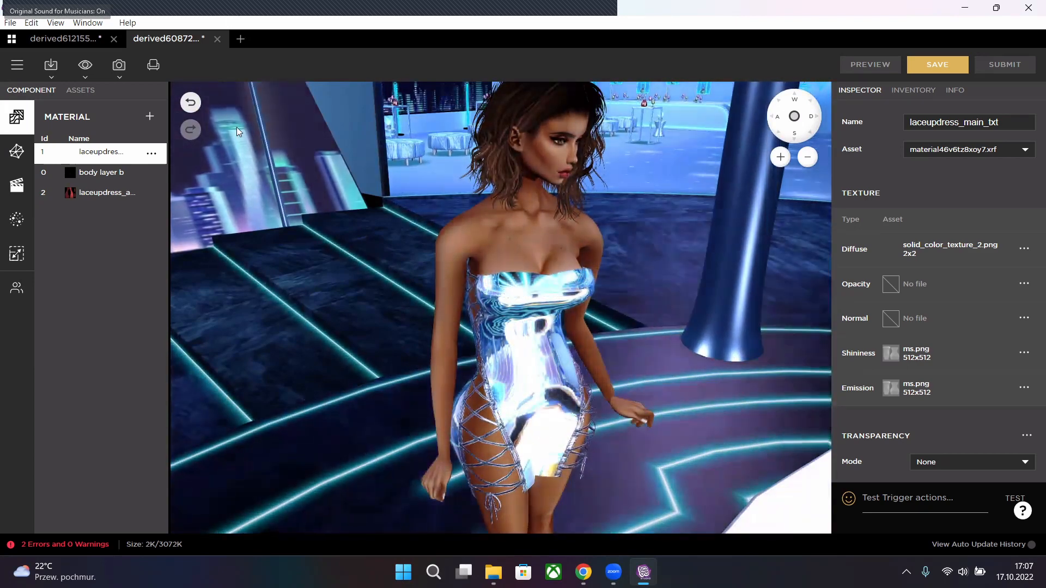
# - Search the published products for "skin", and derive a new project from the Female Skin base in the women's Skins & Makeup category
pyautogui.click(11, 41)
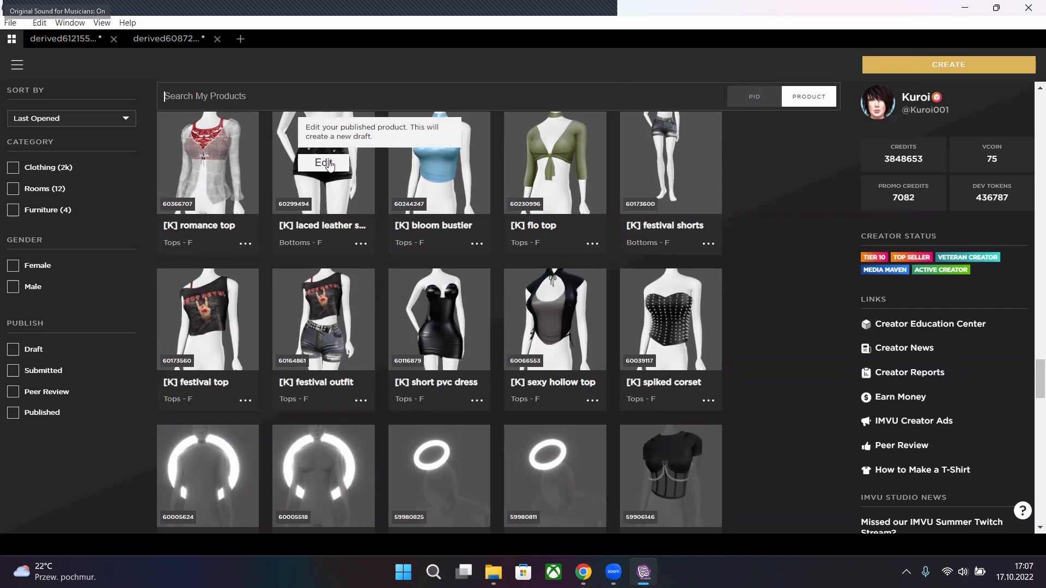
pyautogui.write('skin')
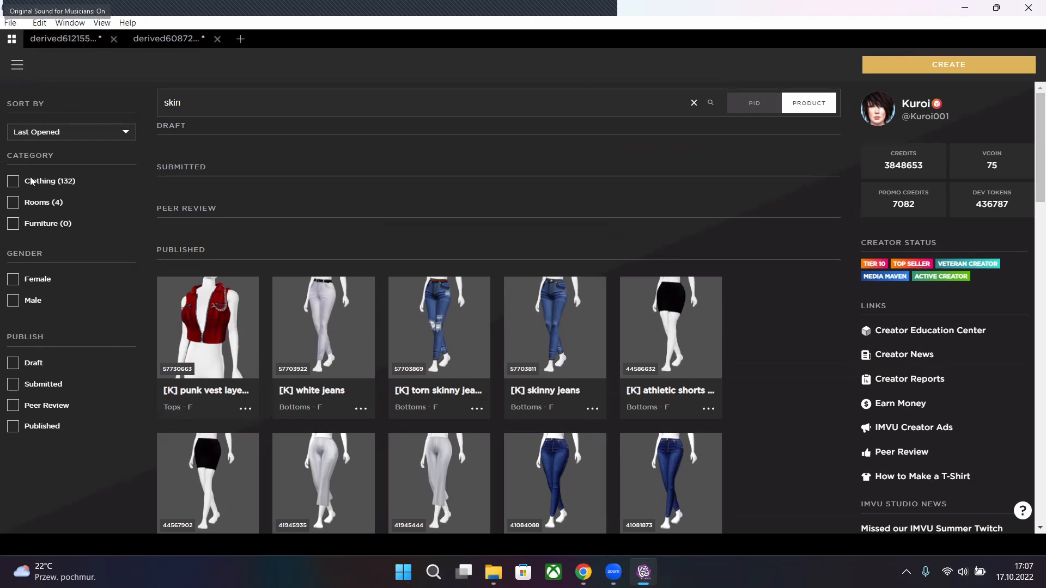
pyautogui.click(242, 38)
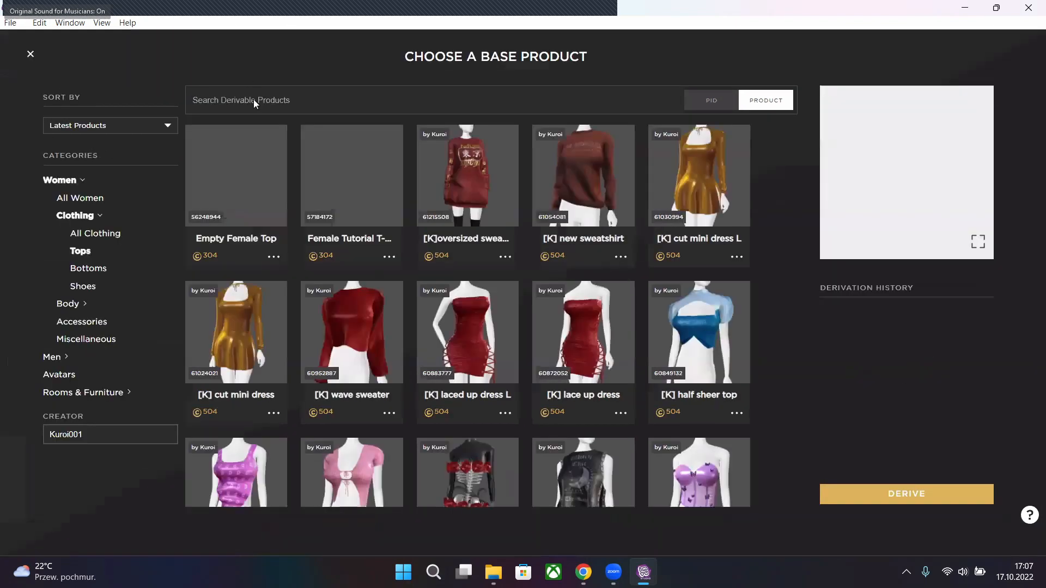
pyautogui.click(168, 439)
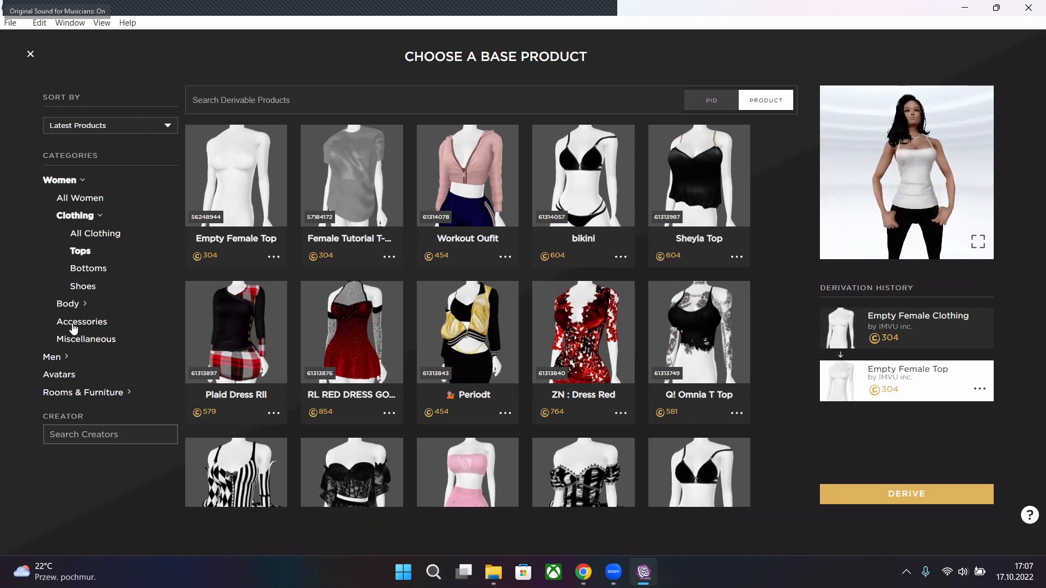
pyautogui.click(73, 307)
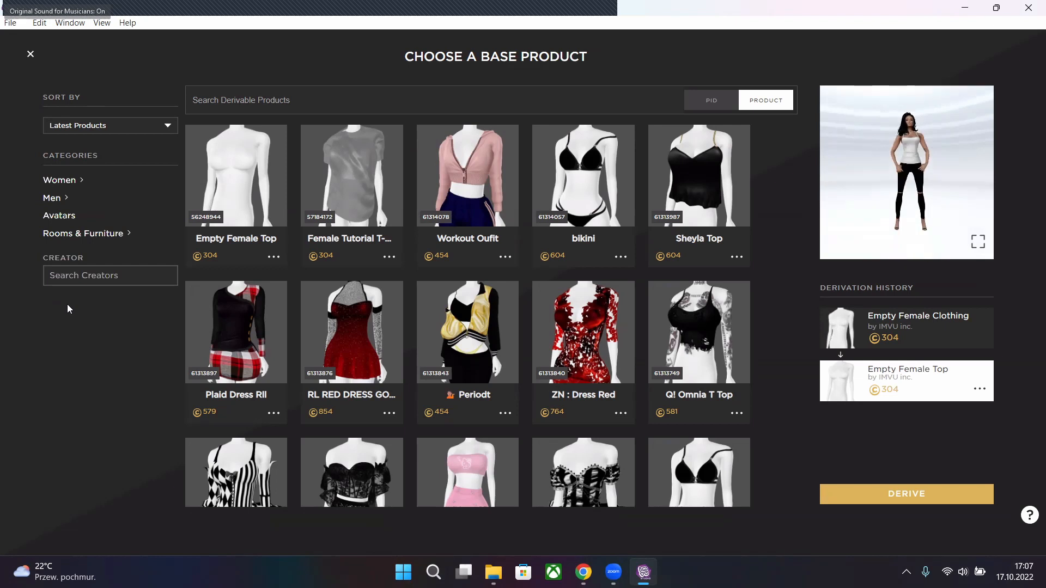
pyautogui.click(57, 183)
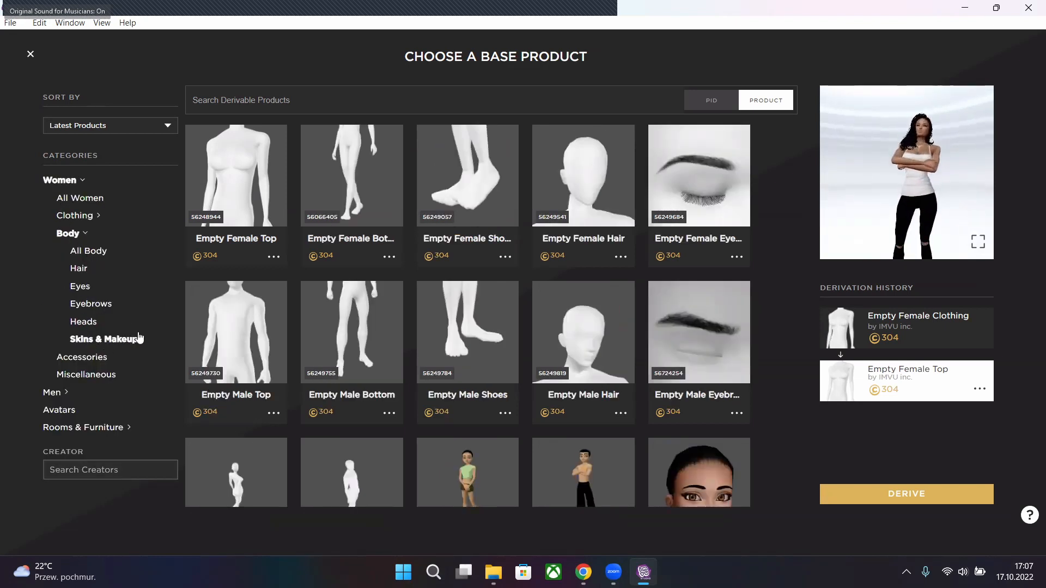
pyautogui.click(153, 338)
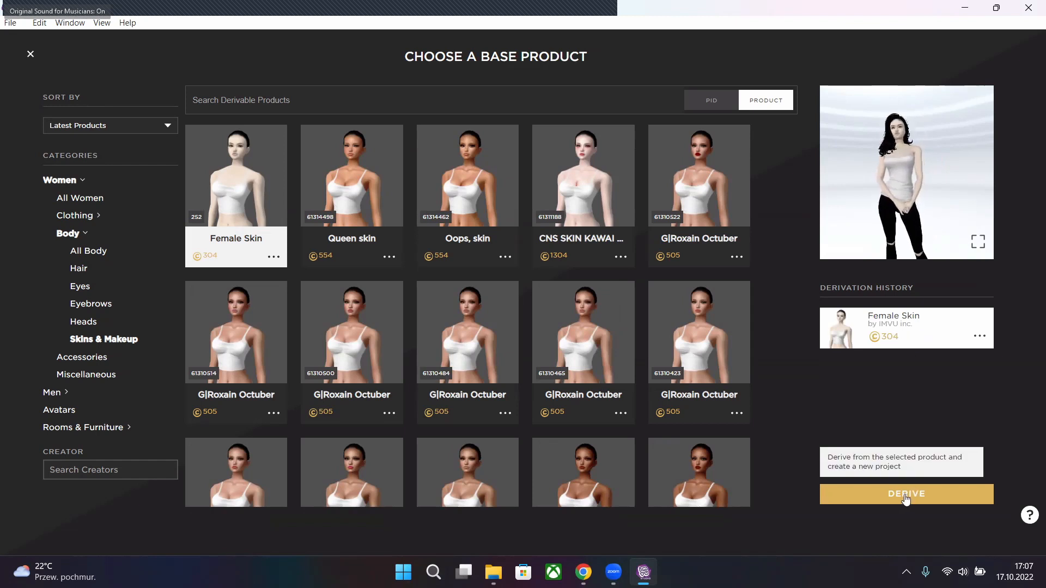
pyautogui.click(906, 494)
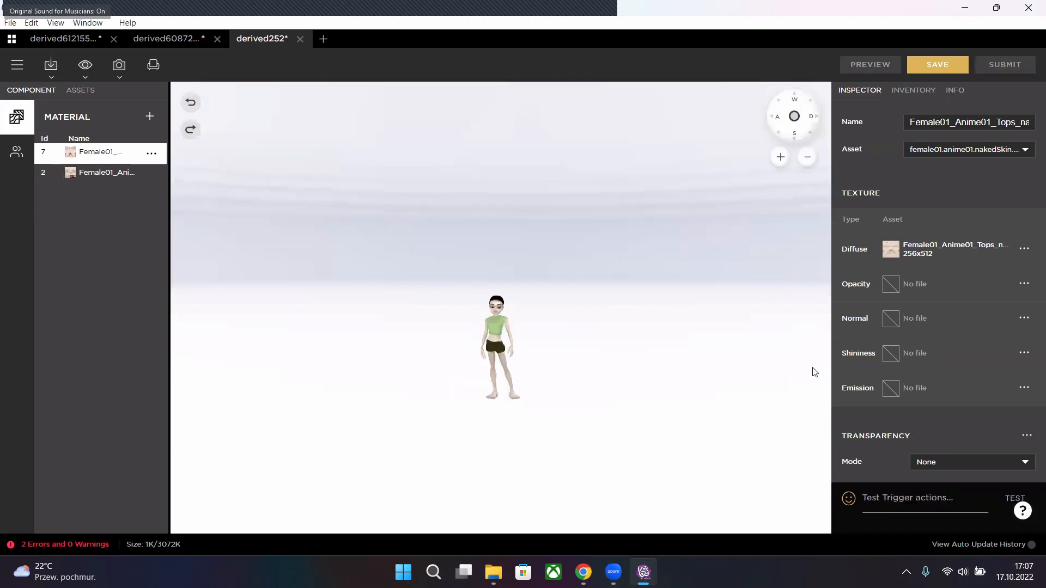
# - Add body layer w from the [] bikini coverings folder as the shininess texture of the skin's Female01_Anime01_Tops material
pyautogui.scroll(5, 590, 386)
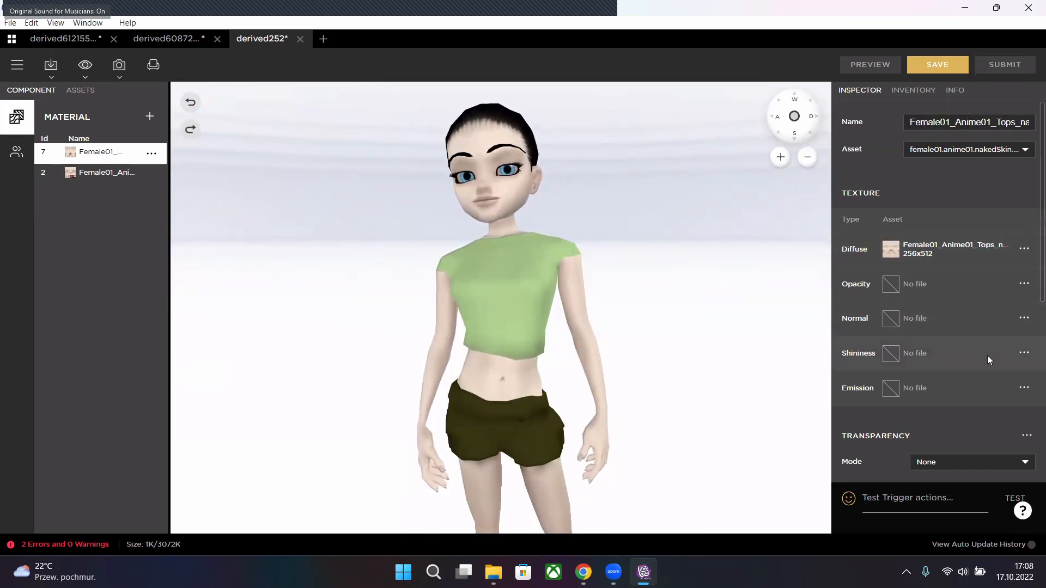
pyautogui.click(891, 354)
pyautogui.click(730, 307)
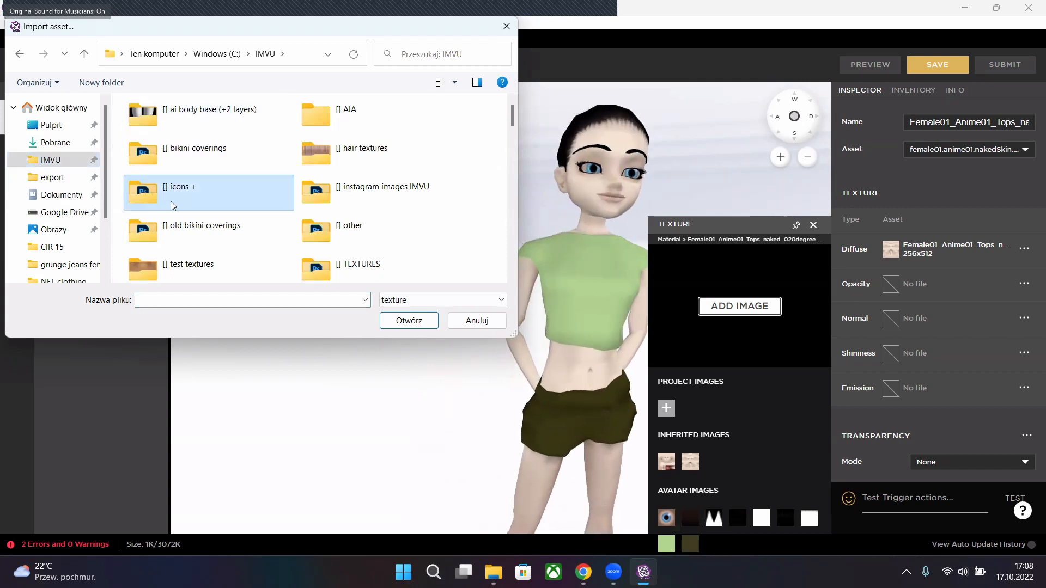
pyautogui.scroll(-2, 191, 210)
pyautogui.scroll(2, 368, 181)
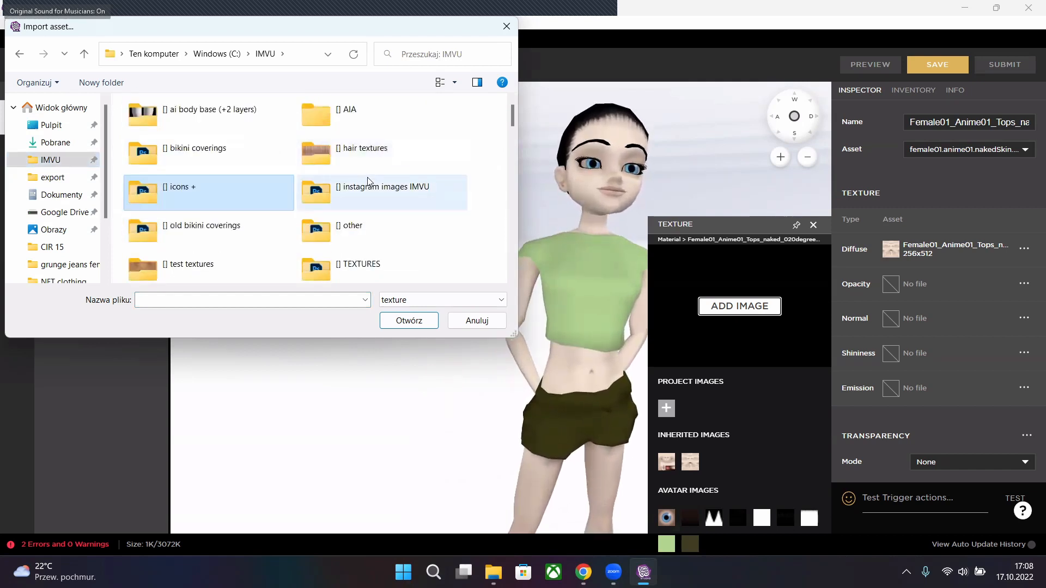
pyautogui.doubleClick(181, 162)
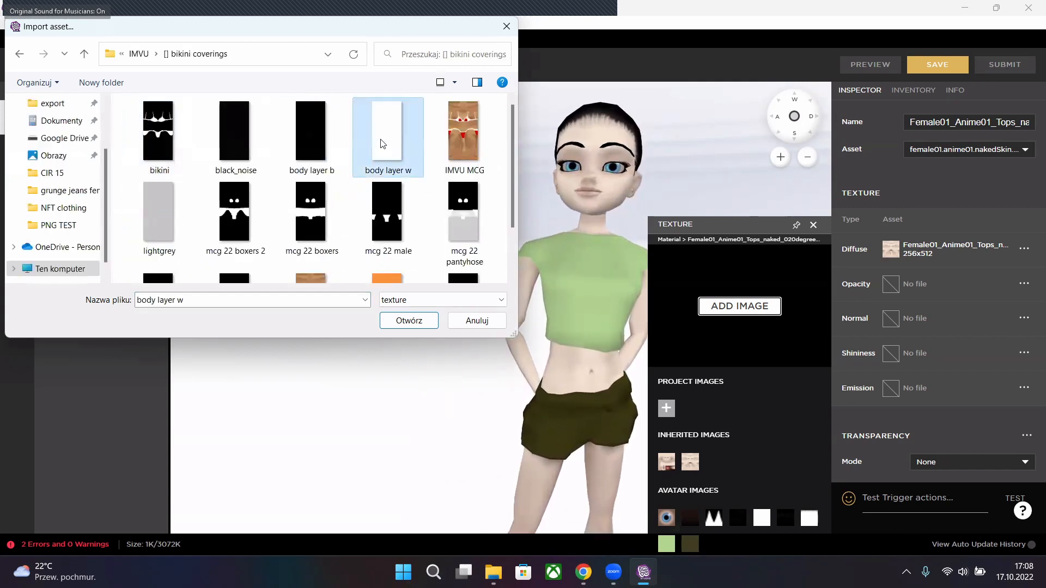
pyautogui.doubleClick(383, 144)
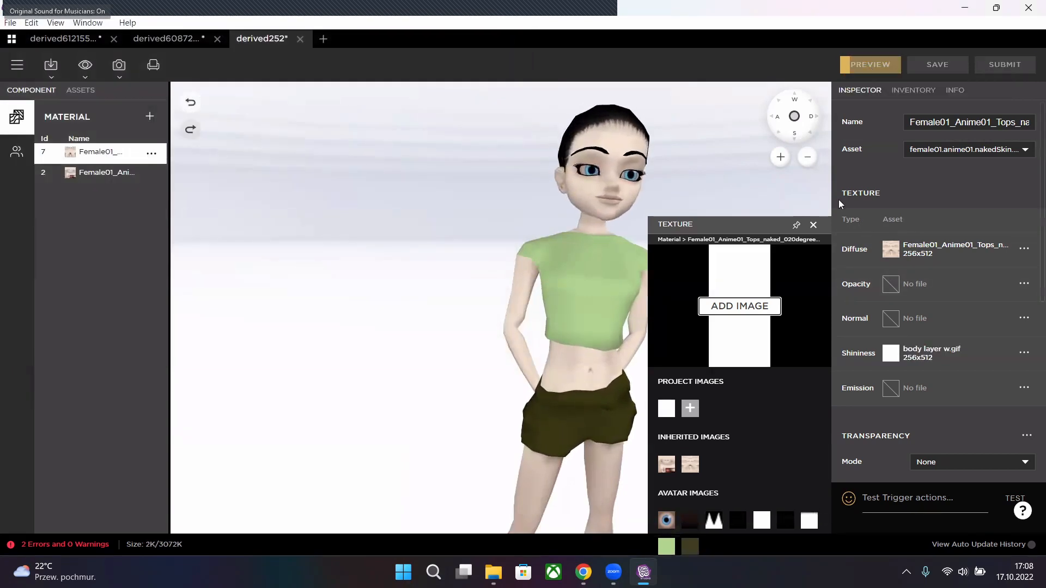
pyautogui.click(814, 225)
# - Filter the inventory to rooms and load the Countdown room as the preview scene
pyautogui.scroll(-4, 929, 310)
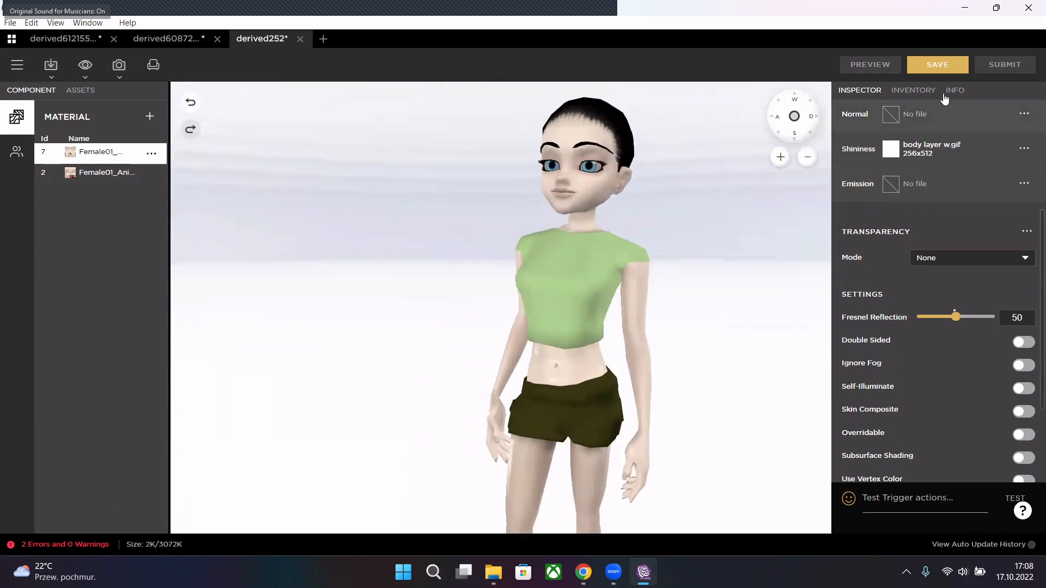
pyautogui.click(903, 94)
pyautogui.click(847, 144)
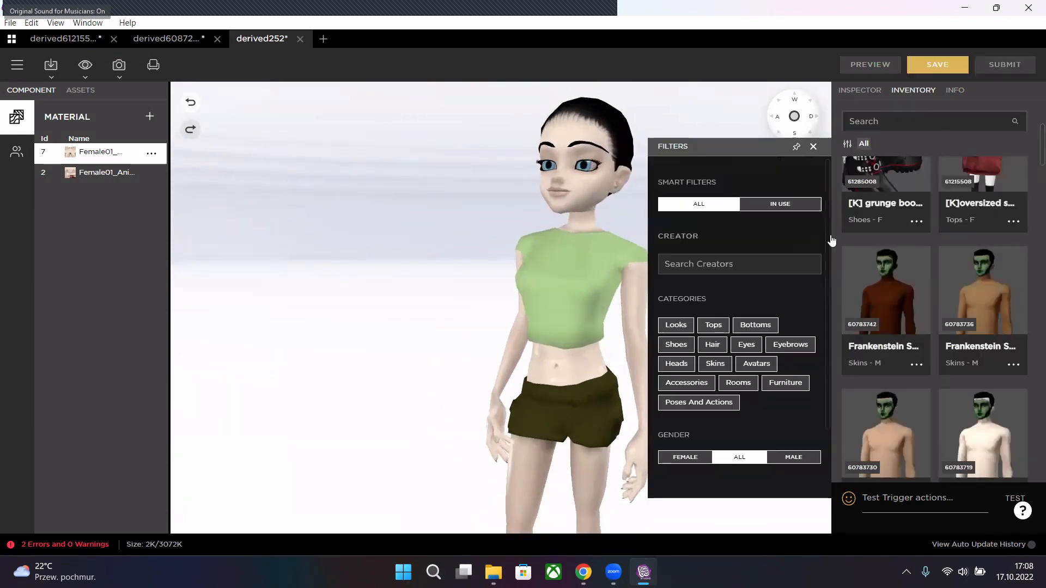
pyautogui.click(739, 384)
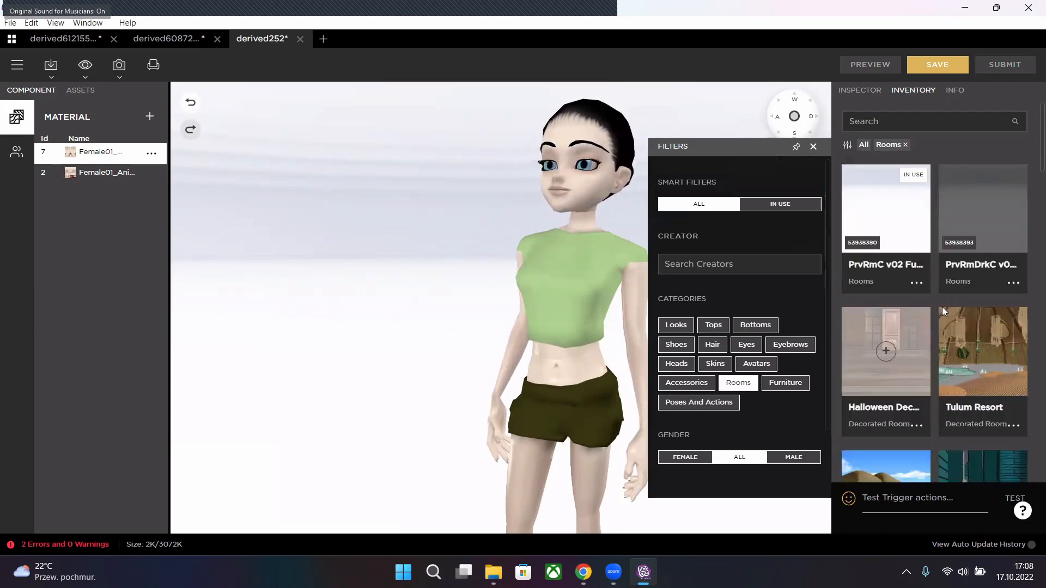
pyautogui.scroll(-10, 901, 357)
pyautogui.scroll(-2, 903, 342)
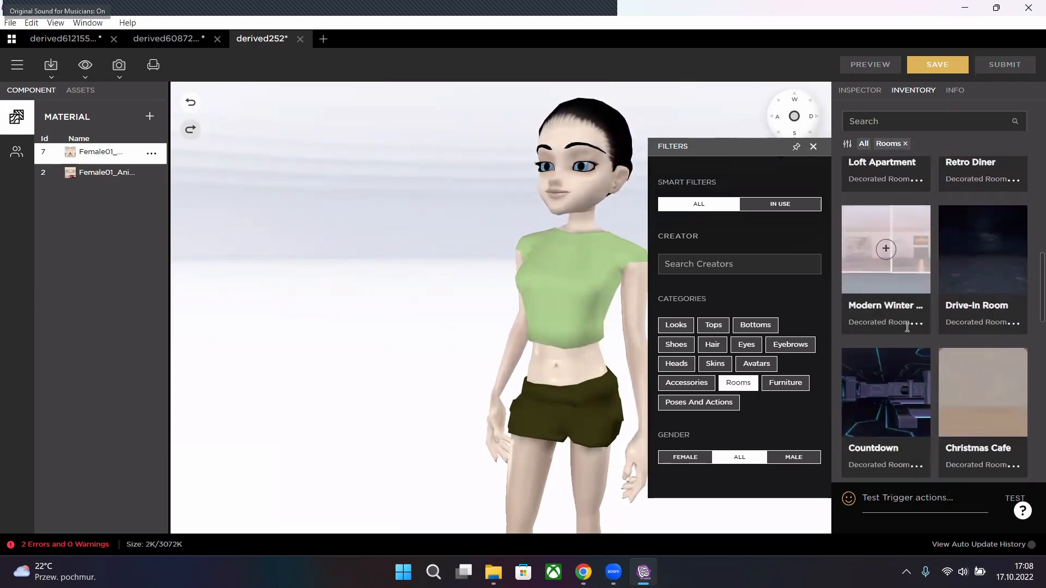
pyautogui.scroll(5, 911, 322)
pyautogui.scroll(-5, 911, 322)
pyautogui.scroll(-2, 901, 342)
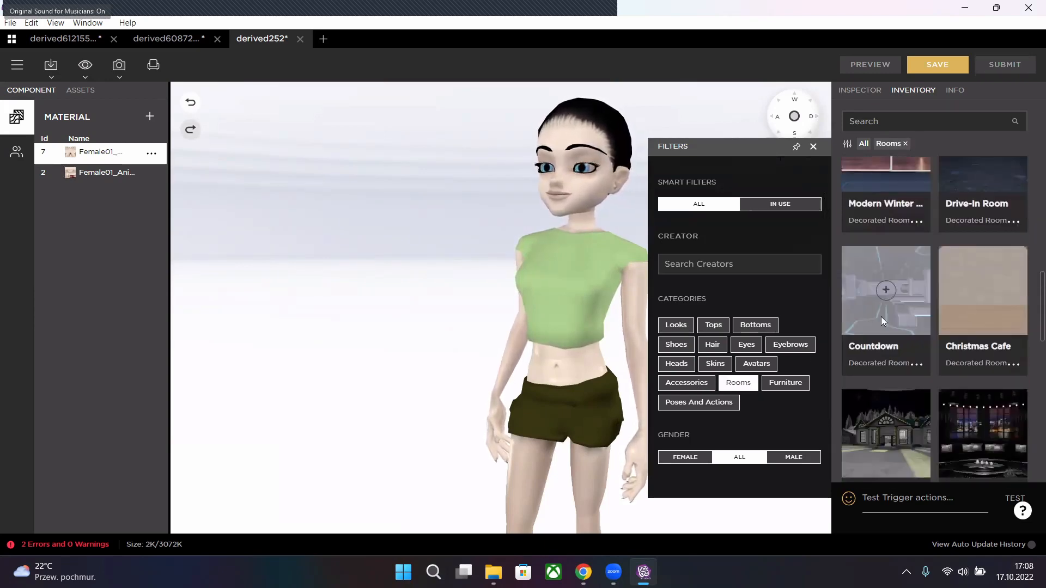
pyautogui.click(885, 292)
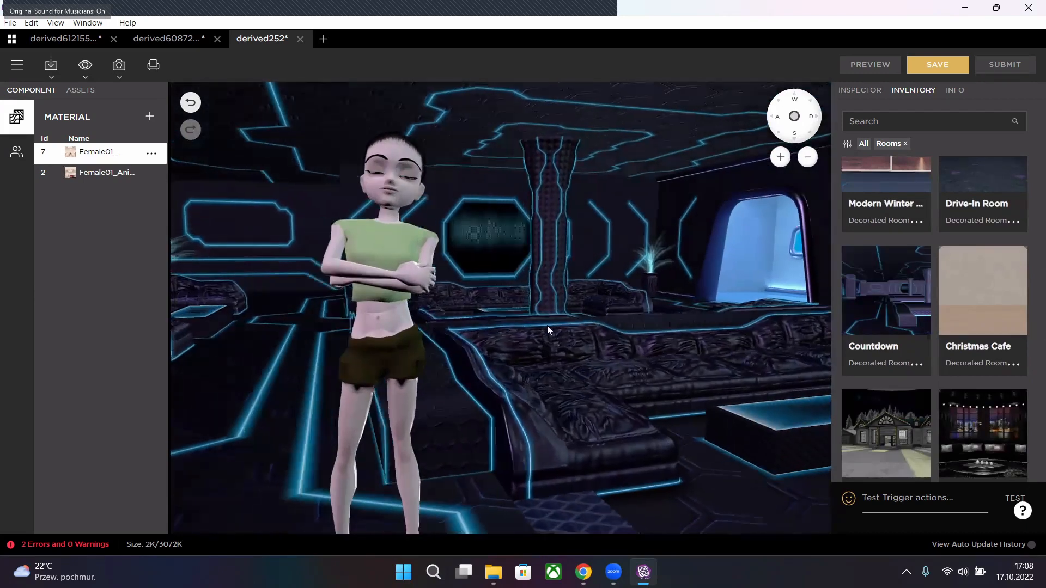
# - Set the Tops skin material's Fresnel Reflection to 100, enable Convex Reflections at 1, and preview the result
pyautogui.moveTo(547, 325); pyautogui.dragTo(518, 306)
pyautogui.scroll(4, 439, 299)
pyautogui.click(861, 91)
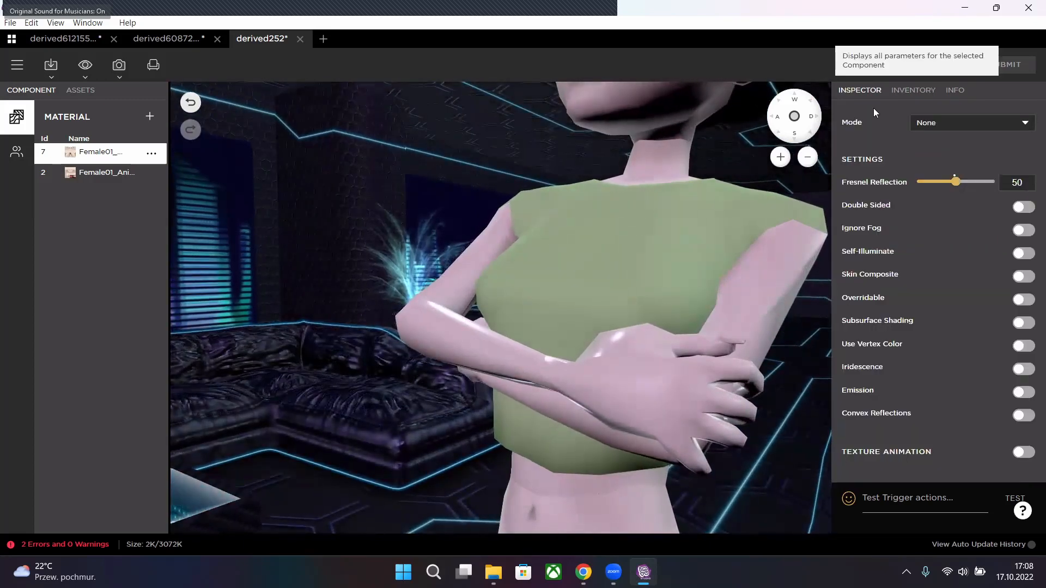
pyautogui.moveTo(962, 185); pyautogui.dragTo(991, 183)
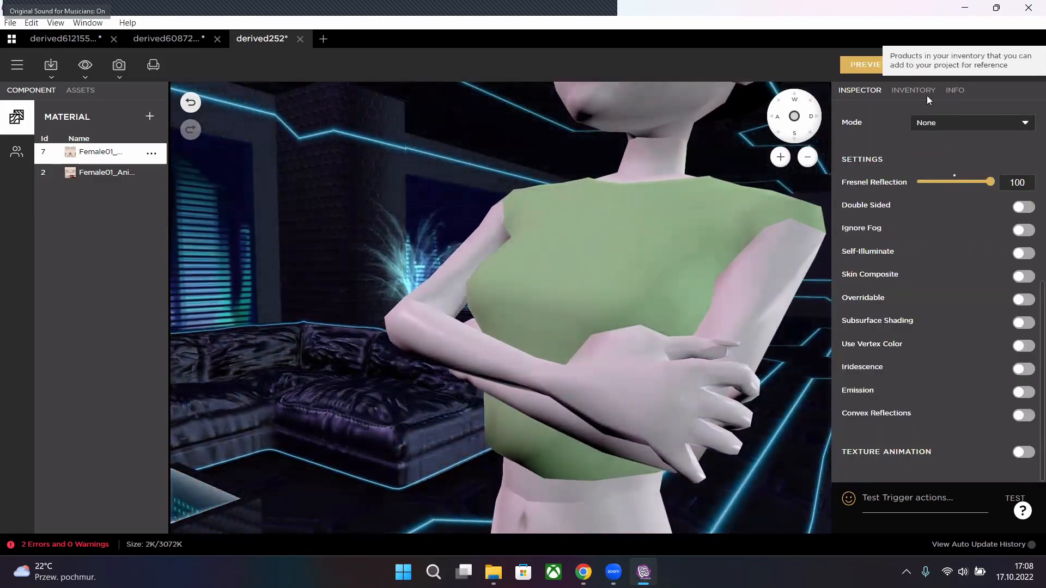
pyautogui.moveTo(713, 106); pyautogui.dragTo(923, 292)
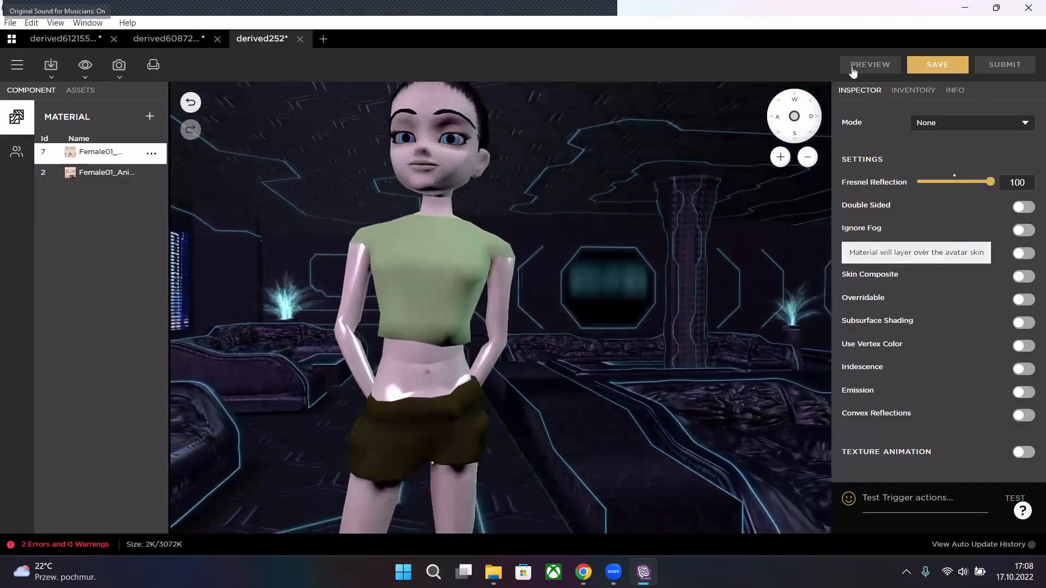
pyautogui.click(854, 69)
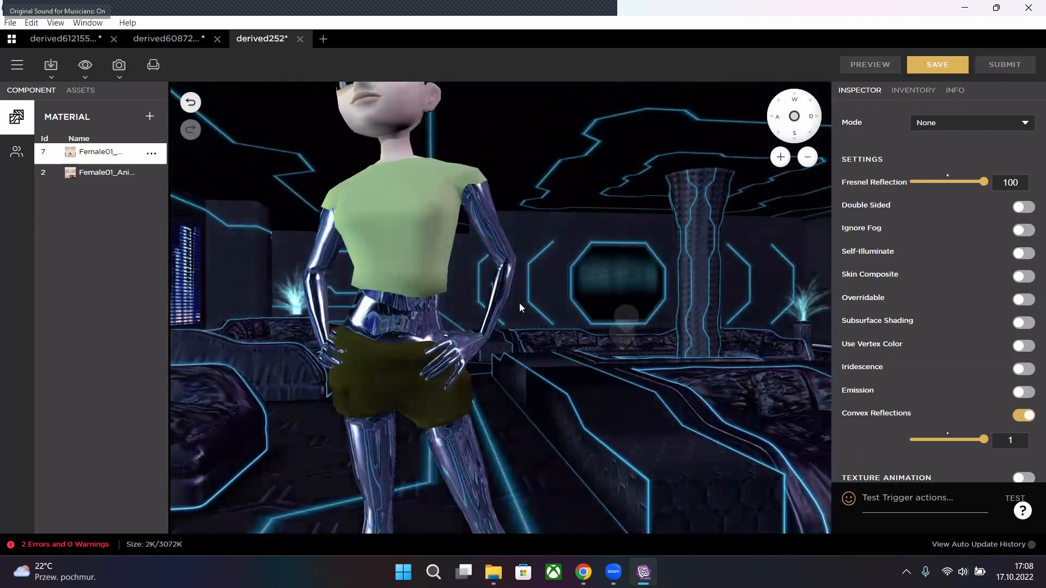
# - Filter the inventory to looks and dress the avatar in the At_210505_183549 outfit
pyautogui.moveTo(518, 303); pyautogui.dragTo(903, 98)
pyautogui.press('s')
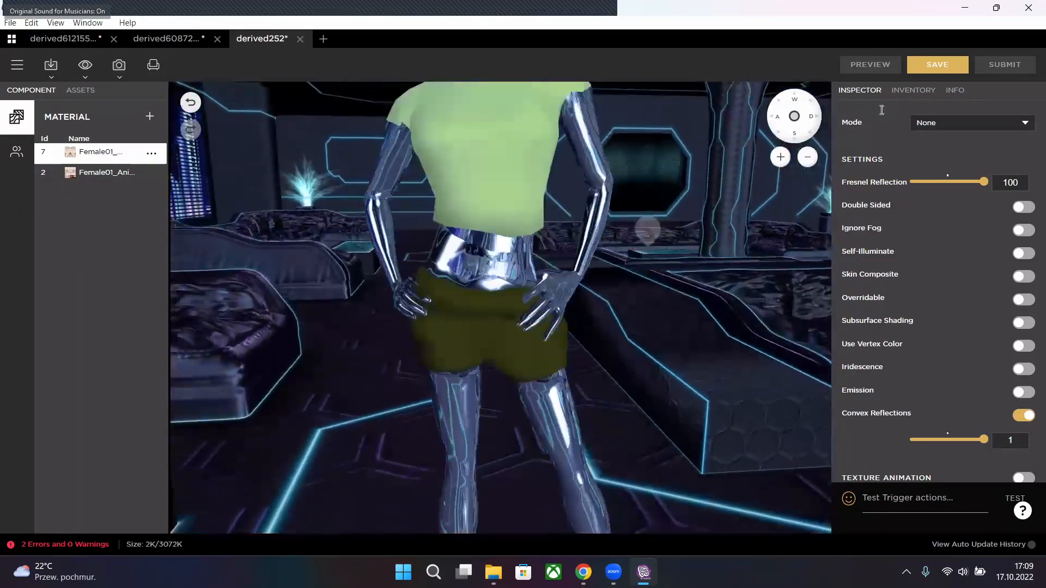
pyautogui.click(909, 92)
pyautogui.click(847, 145)
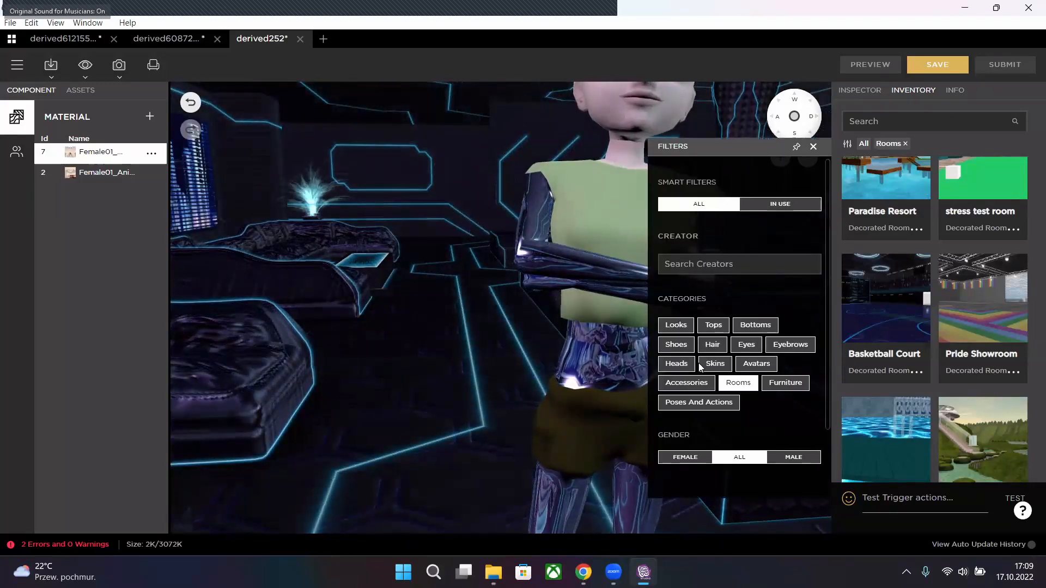
pyautogui.click(676, 325)
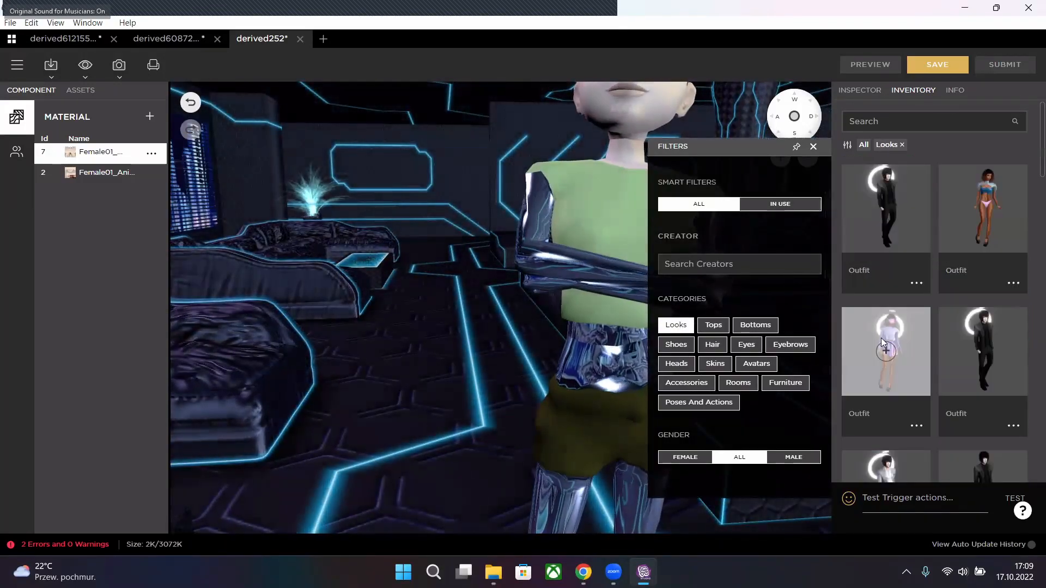
pyautogui.scroll(-2, 888, 381)
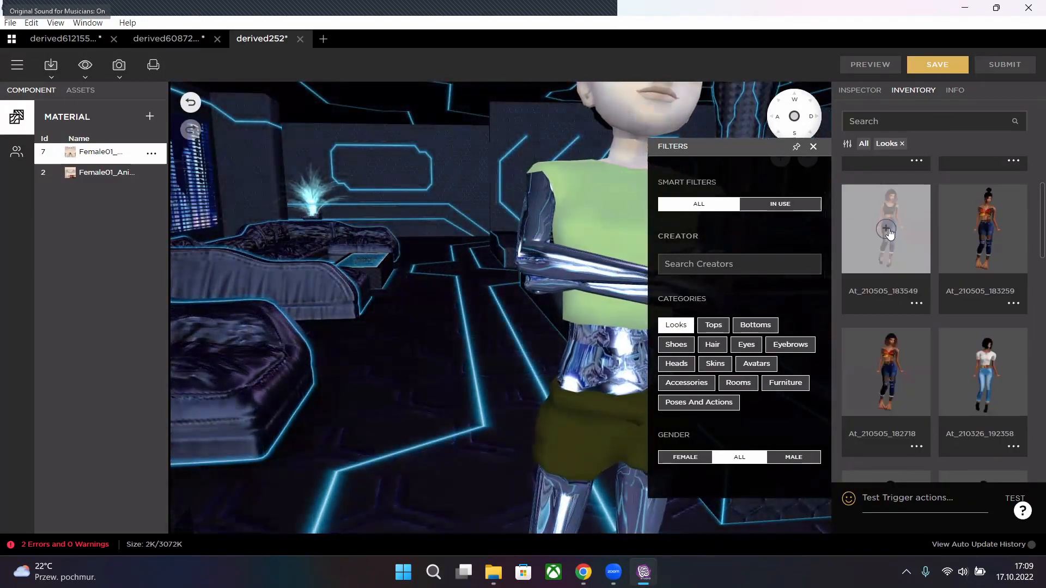
pyautogui.click(813, 147)
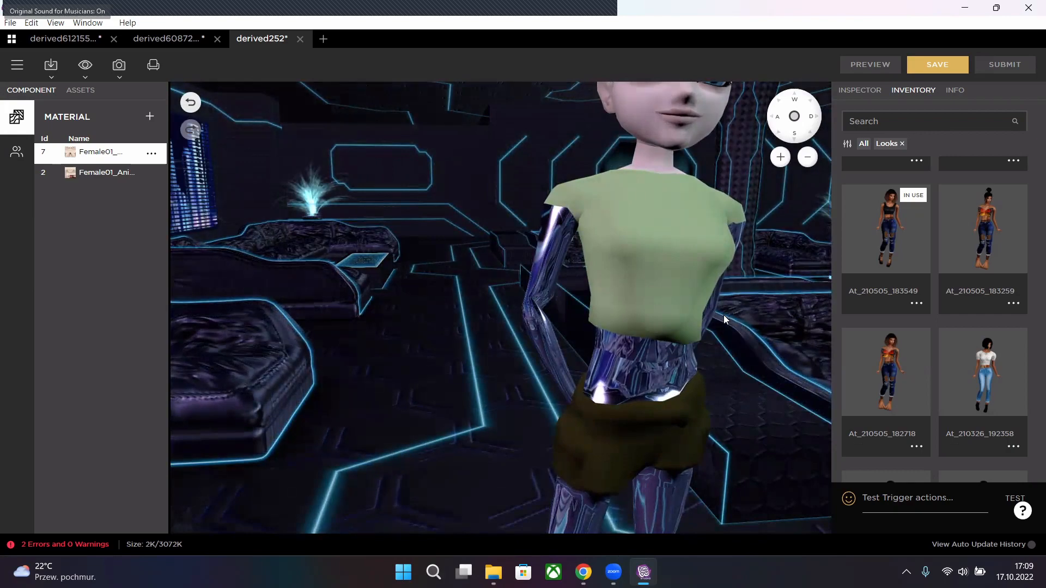
# - Examine the skin's reflections on the dressed avatar's arms, chest, legs and back, close up and from several angles
pyautogui.moveTo(702, 333); pyautogui.dragTo(583, 243)
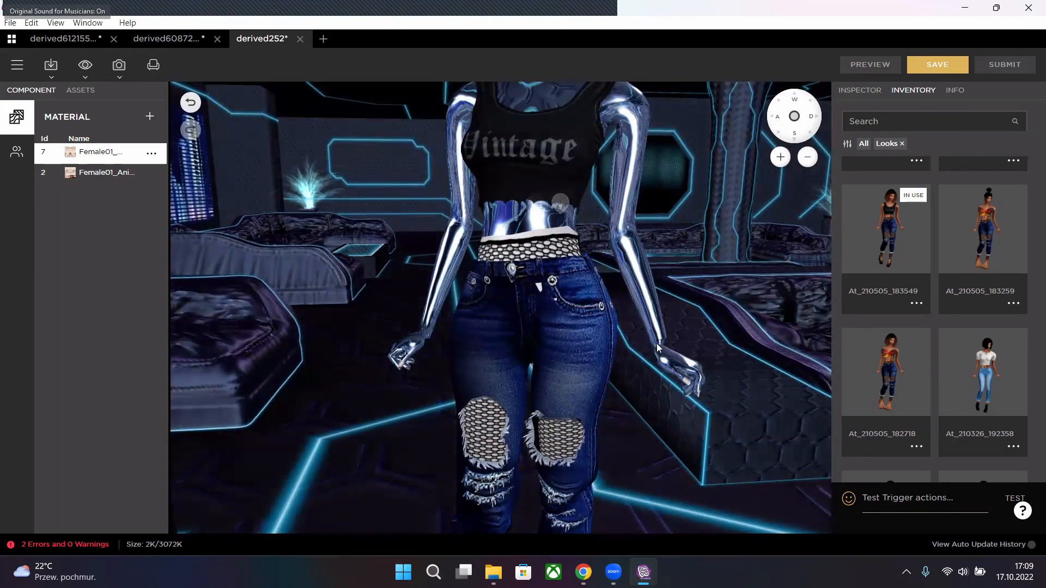
pyautogui.moveTo(656, 343); pyautogui.dragTo(692, 109)
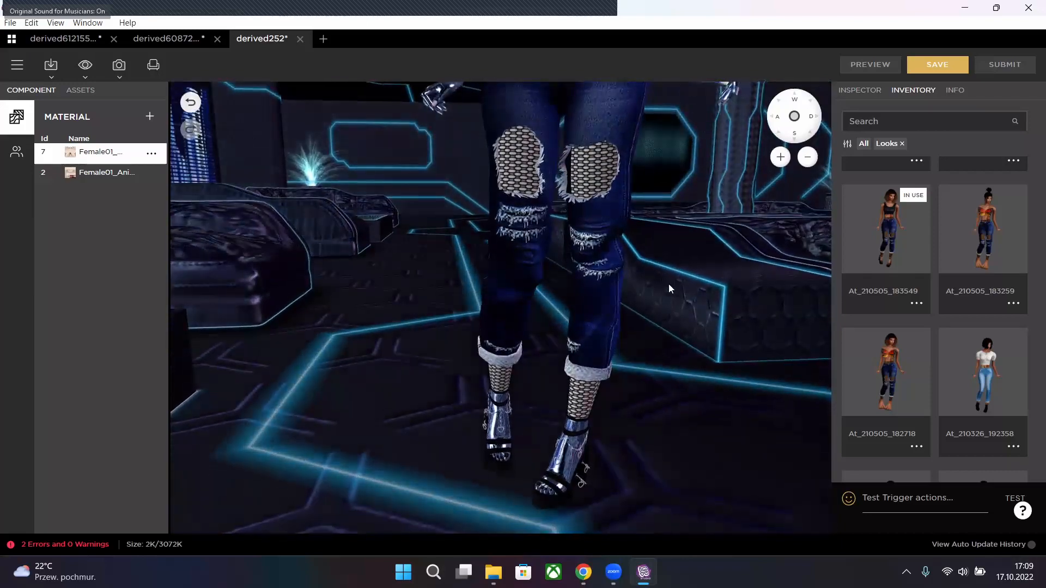
pyautogui.moveTo(670, 289); pyautogui.dragTo(632, 344)
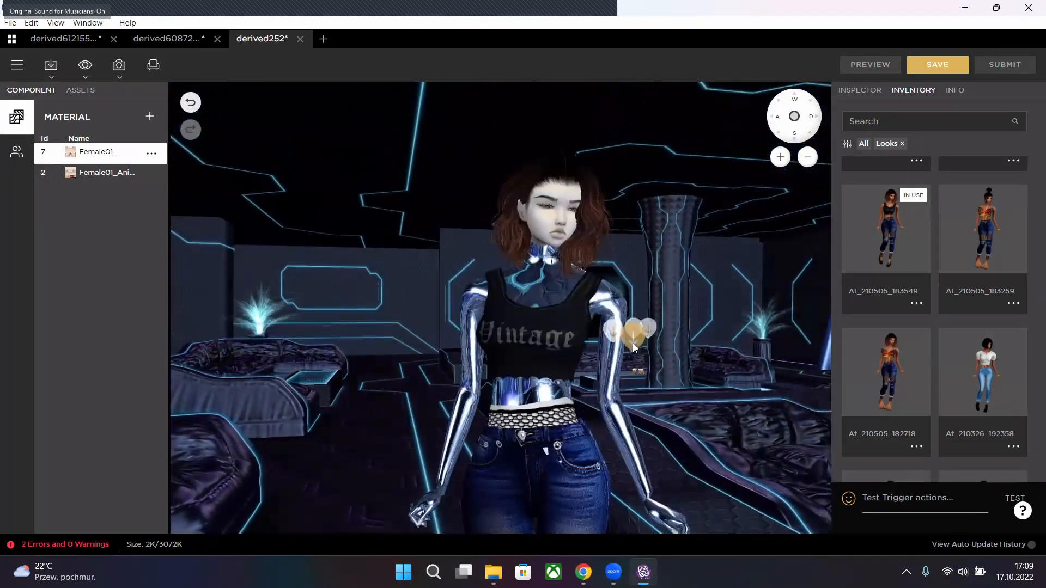
pyautogui.scroll(5, 615, 432)
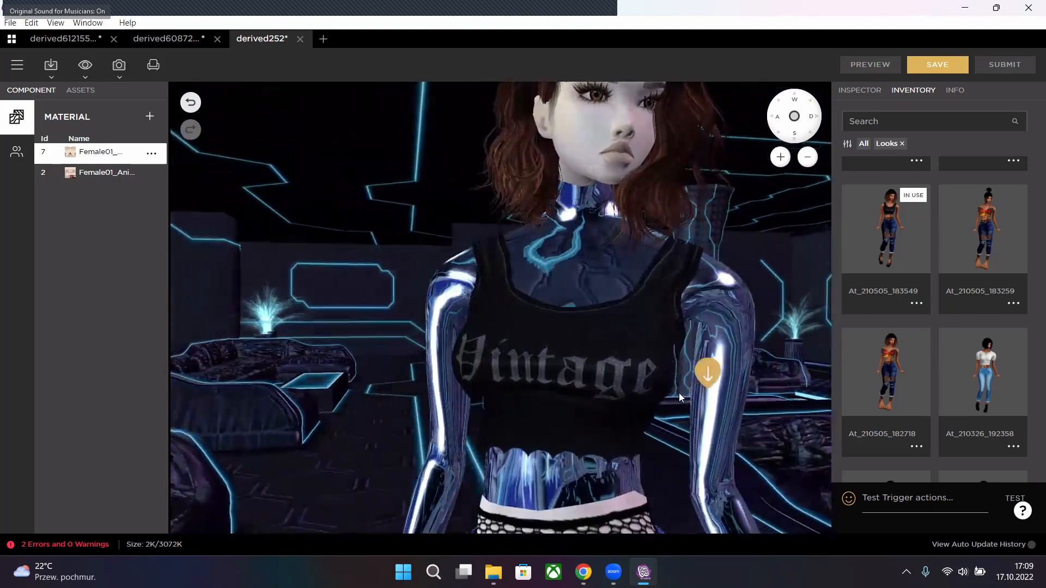
pyautogui.moveTo(679, 394); pyautogui.dragTo(656, 342)
pyautogui.scroll(-5, 655, 339)
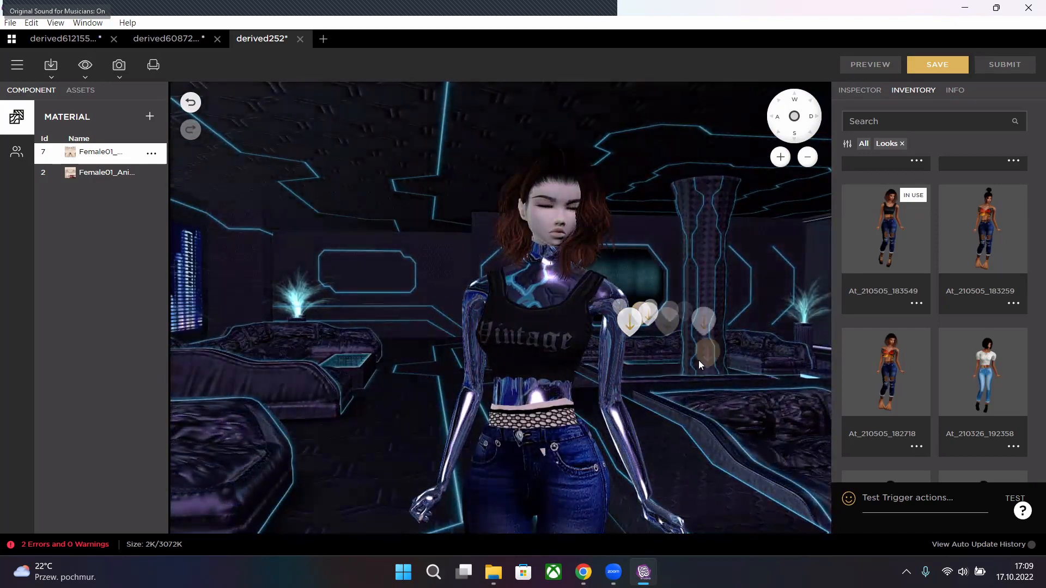
pyautogui.scroll(5, 655, 364)
pyautogui.moveTo(705, 367); pyautogui.dragTo(516, 400)
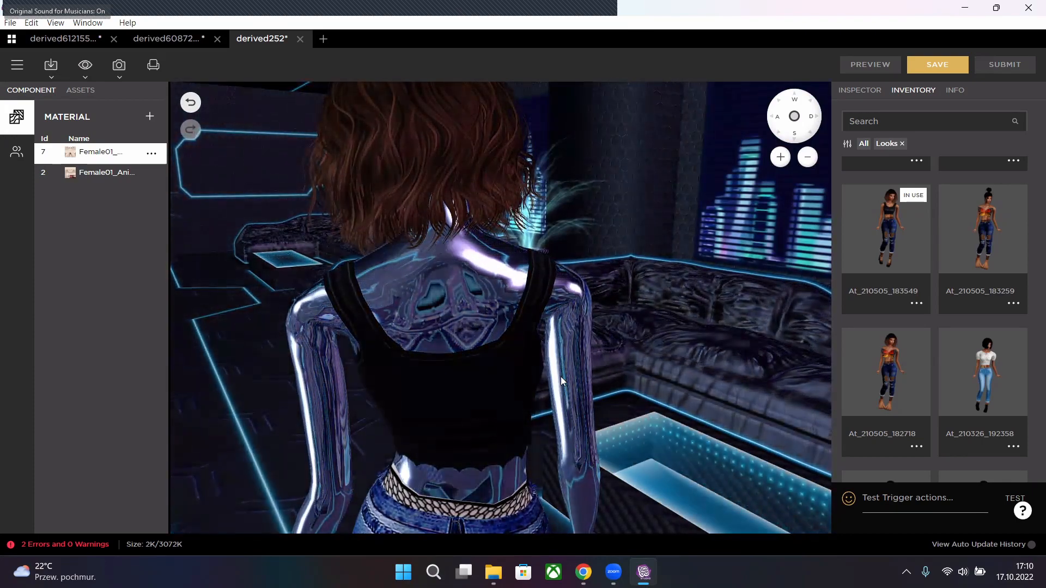
pyautogui.moveTo(560, 377); pyautogui.dragTo(698, 355)
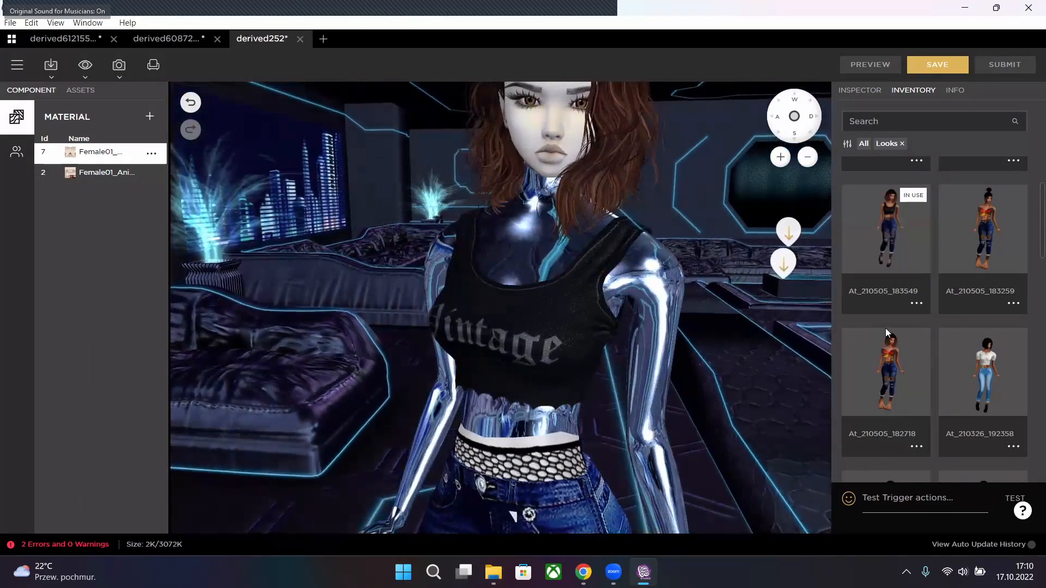
pyautogui.scroll(10, 891, 289)
pyautogui.scroll(-5, 845, 143)
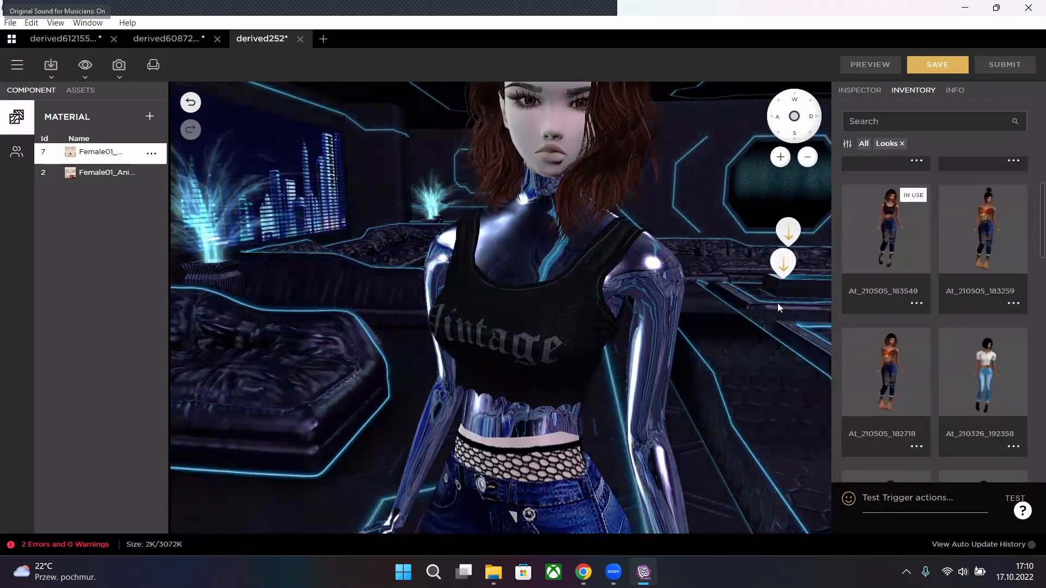
pyautogui.scroll(3, 845, 158)
pyautogui.click(848, 143)
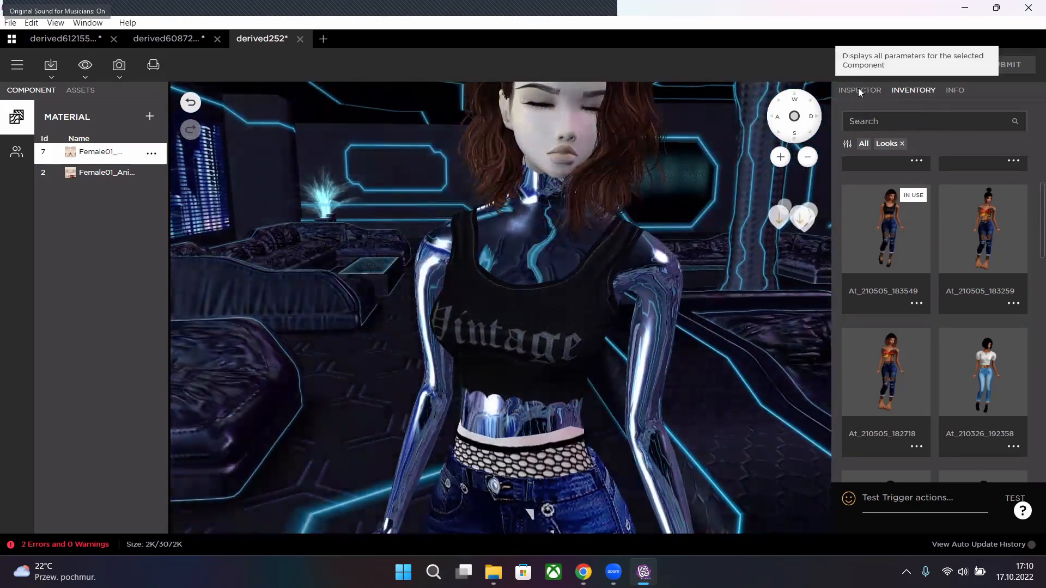
# - Assign the project image body layer w.gif as the emission texture of the Tops skin material
pyautogui.click(858, 89)
pyautogui.scroll(5, 948, 237)
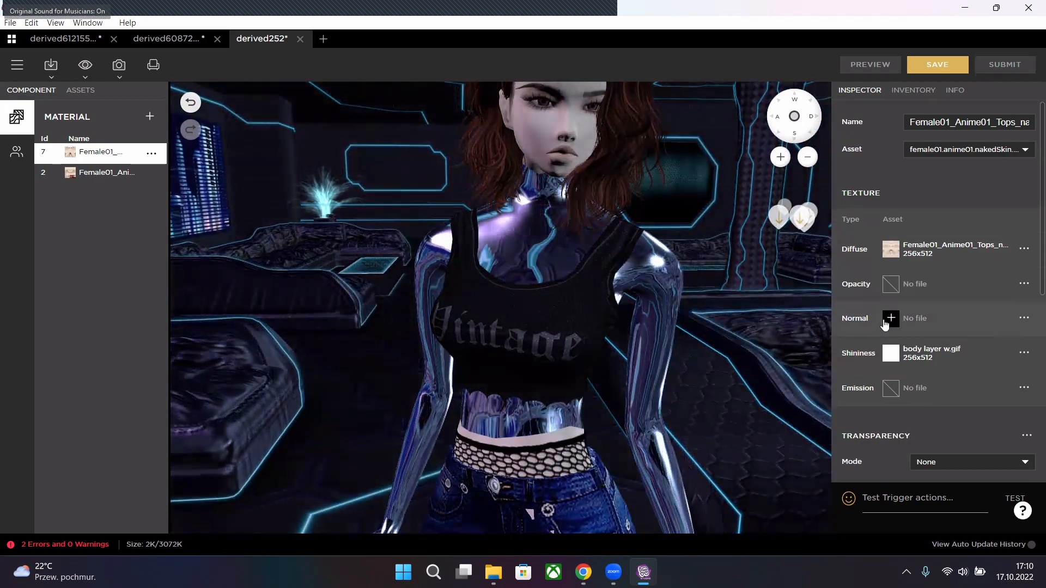
pyautogui.click(891, 388)
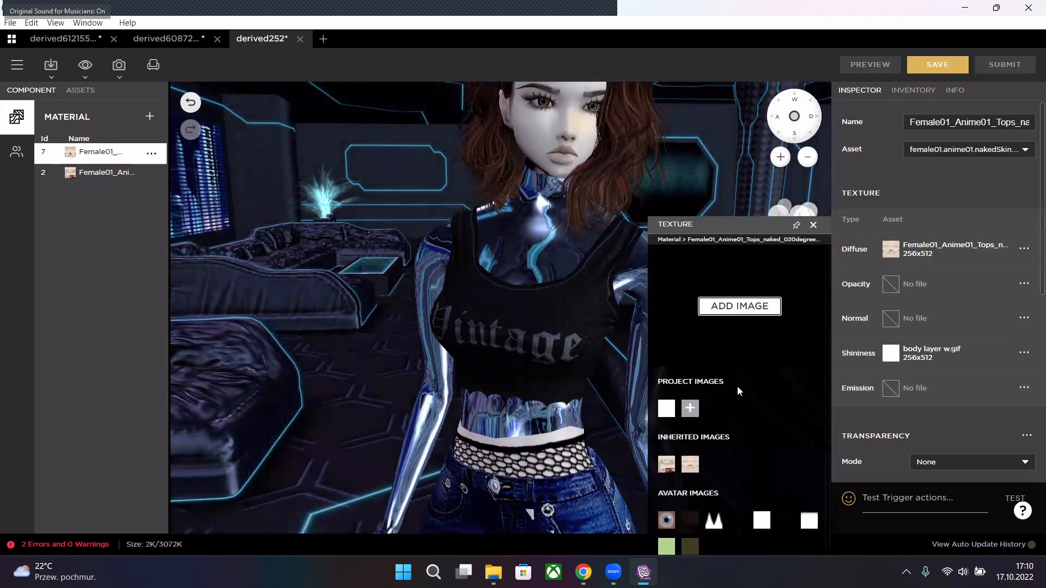
pyautogui.click(813, 225)
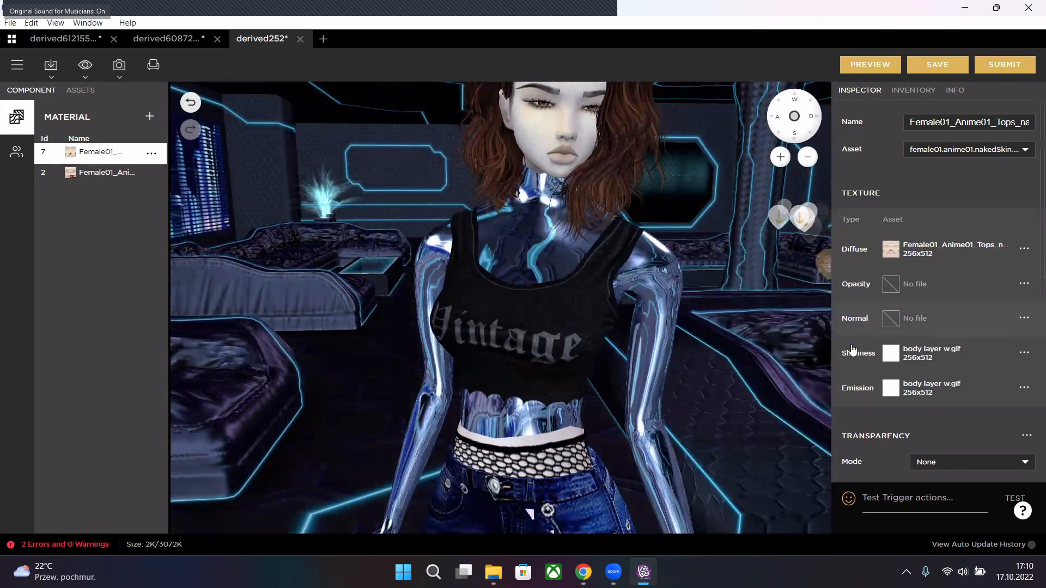
# - Enable the skin material's Emission with a value of 0,01 and check the effect on the avatar
pyautogui.scroll(-3, 957, 358)
pyautogui.scroll(-3, 1006, 349)
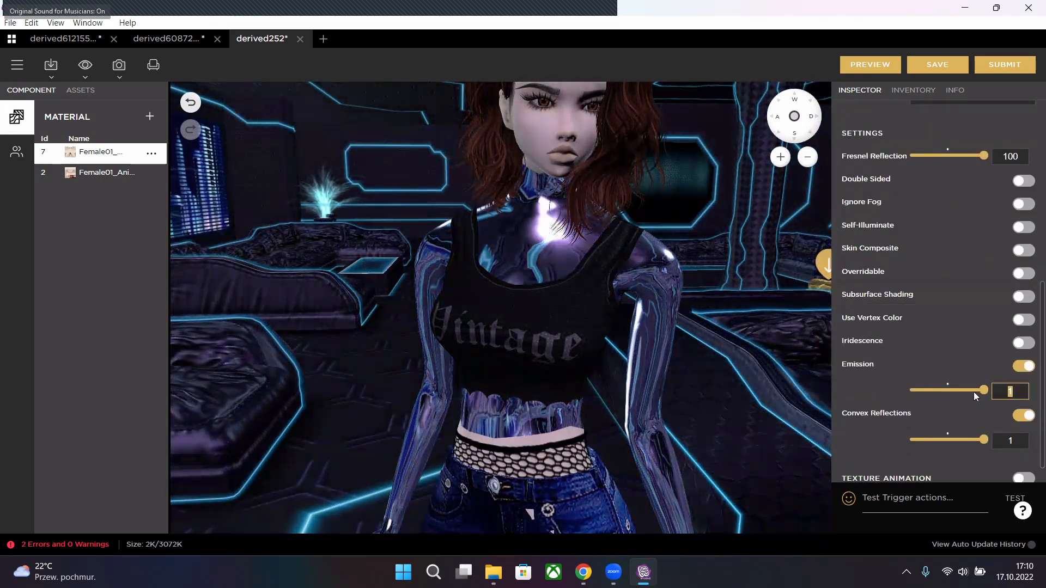
pyautogui.write('0,1')
pyautogui.press('BackSpace')
pyautogui.write('01')
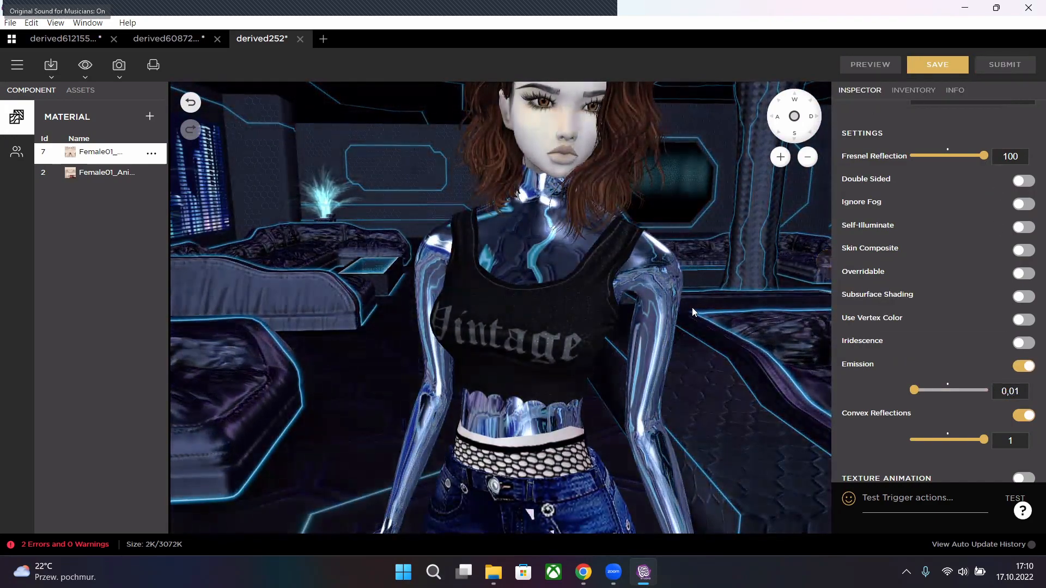
pyautogui.moveTo(691, 307); pyautogui.dragTo(724, 315)
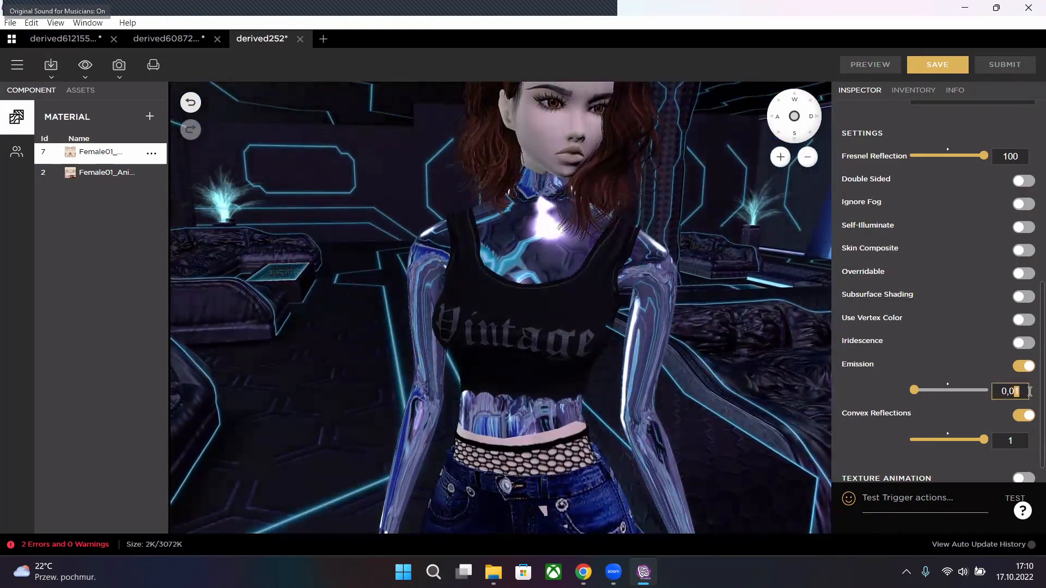
# - Try an Emission value of 100 on the skin material, then set it to 0,079 and preview the glow
pyautogui.scroll(5, 938, 289)
pyautogui.scroll(-6, 939, 314)
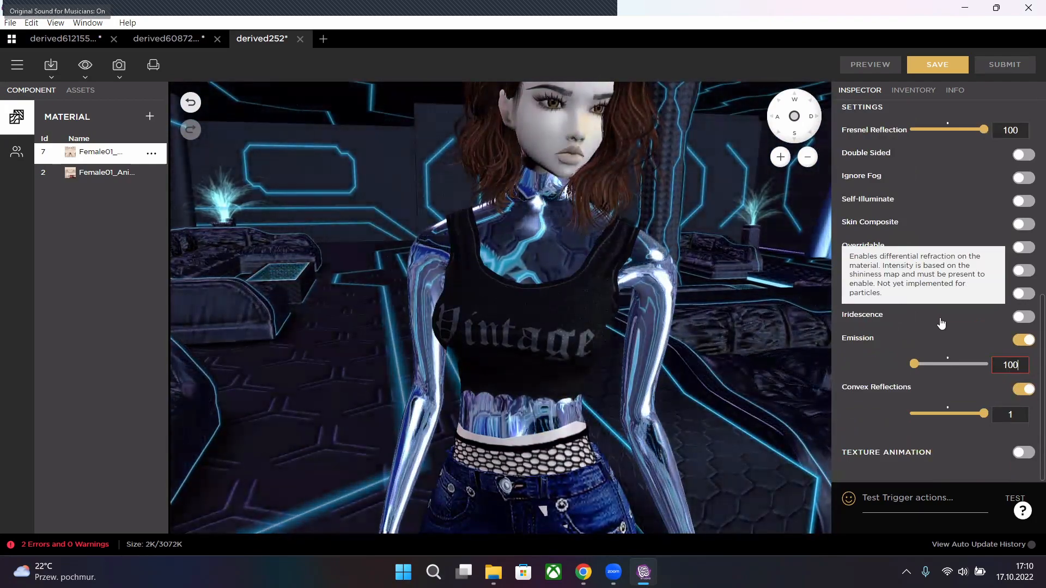
pyautogui.click(963, 147)
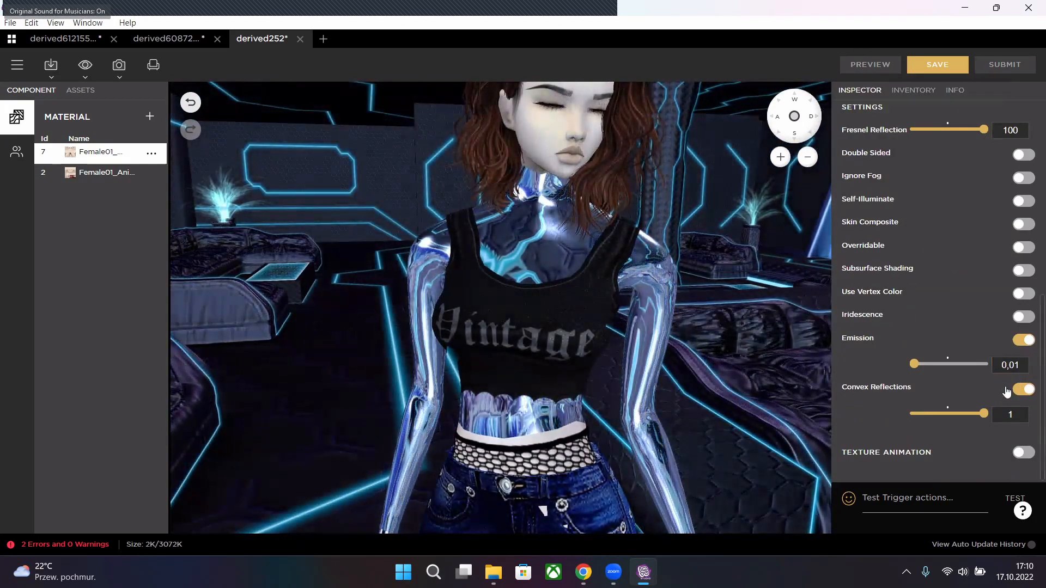
pyautogui.click(875, 64)
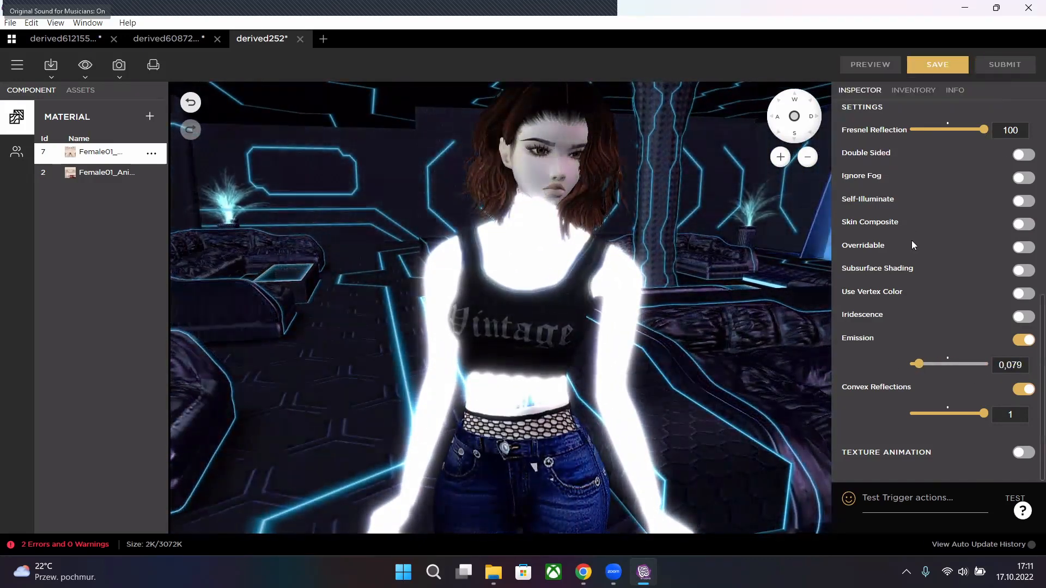
# - Assign the project image body layer w.gif as the Normal texture of the Tops skin material
pyautogui.scroll(5, 1005, 256)
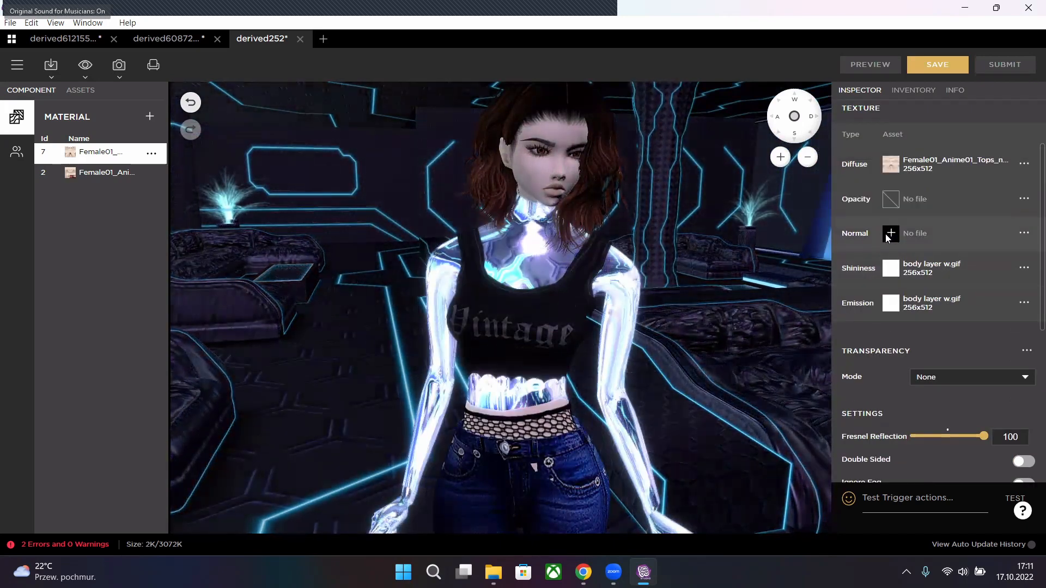
pyautogui.click(888, 237)
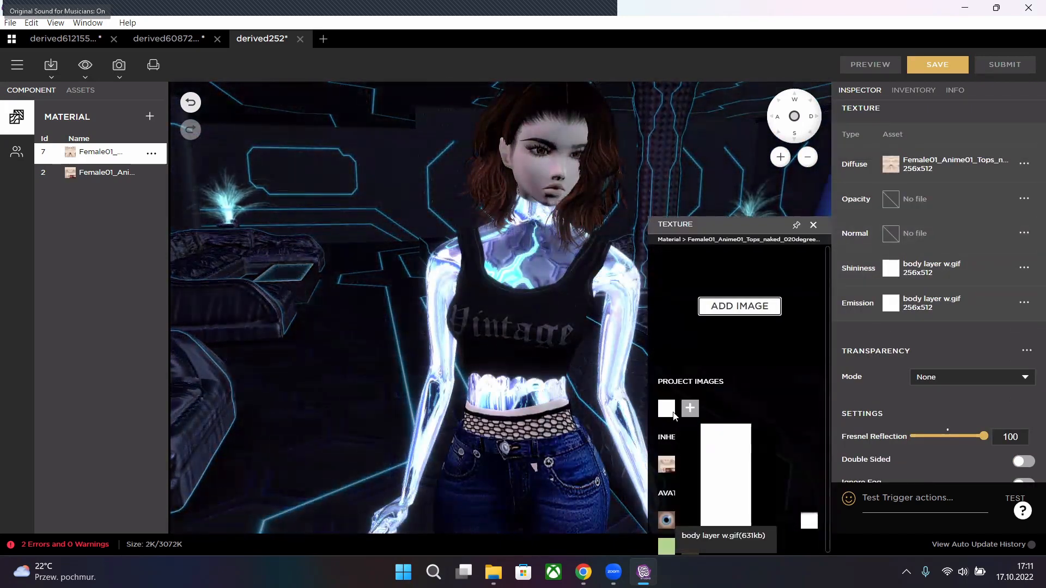
pyautogui.click(673, 414)
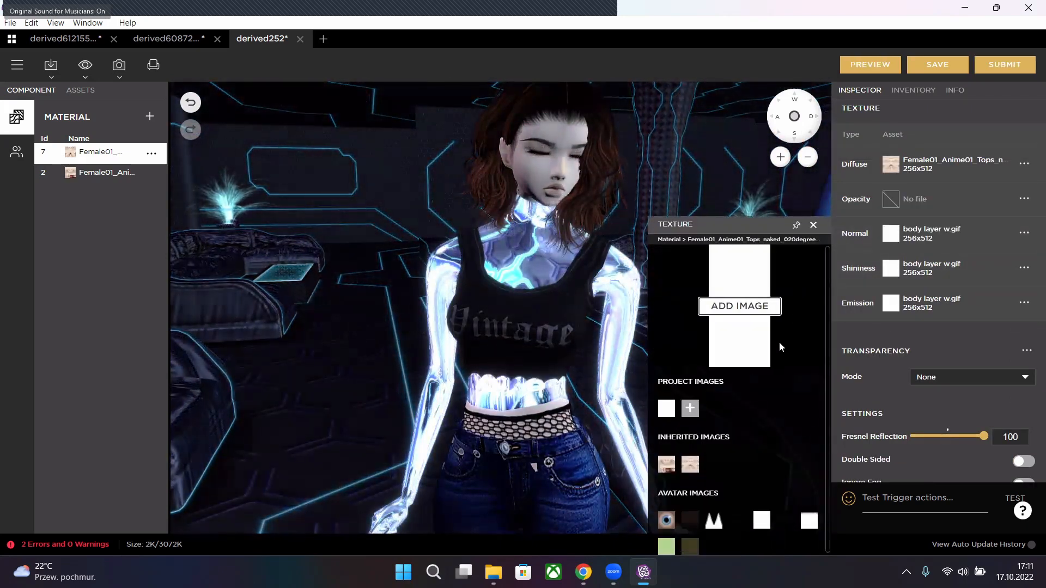
pyautogui.click(814, 225)
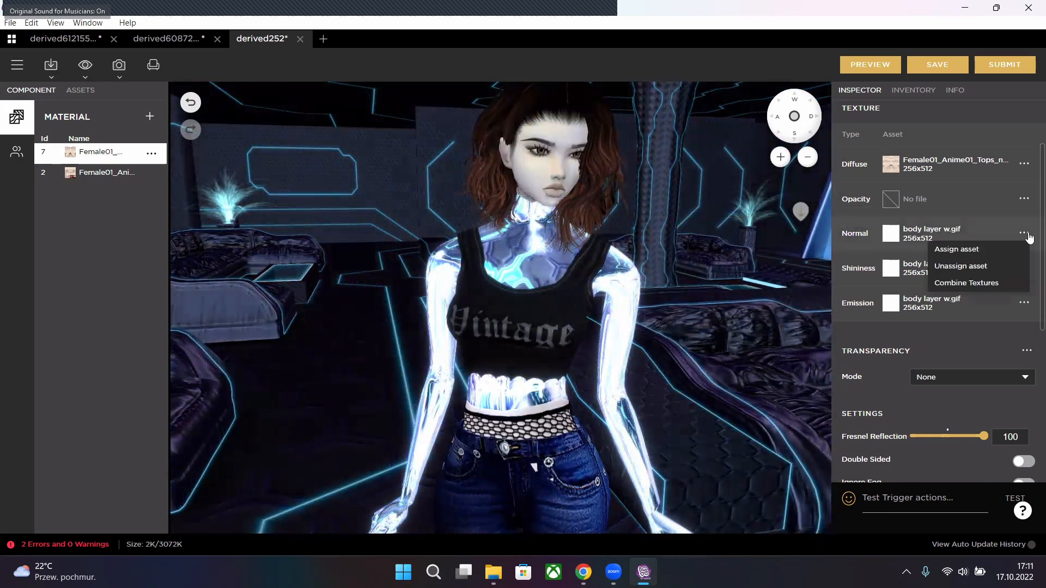
# - Import NormalMap.png from the CIR 15 folder, combine it over the skin's white Normal texture, then apply and preview it
pyautogui.click(961, 284)
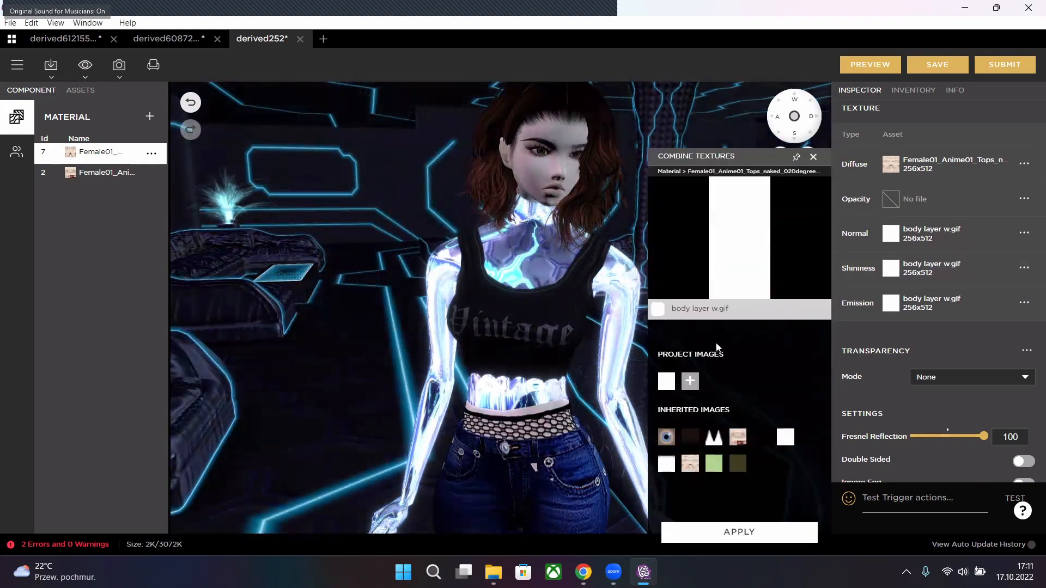
pyautogui.click(689, 382)
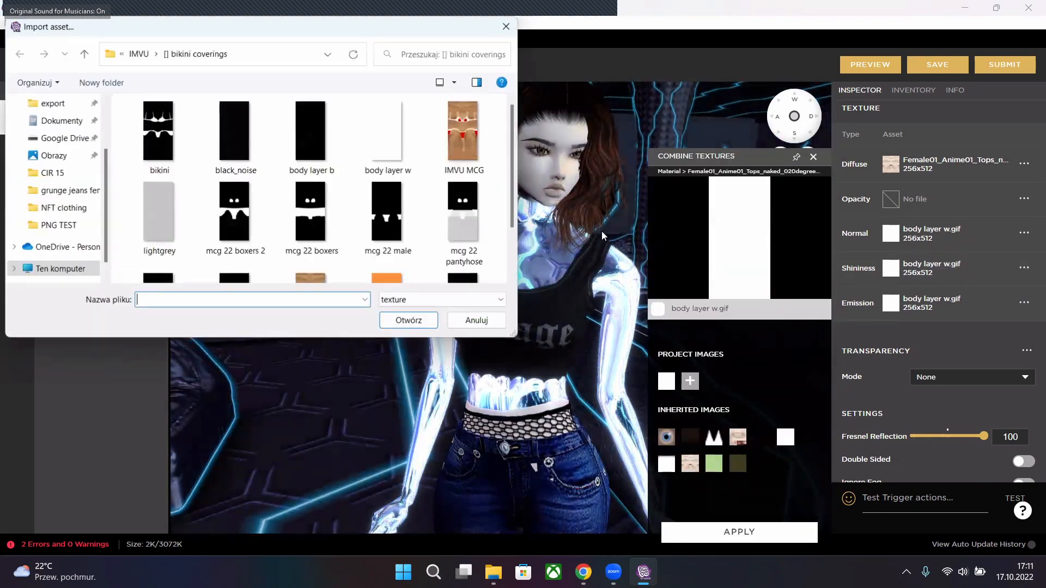
pyautogui.click(47, 174)
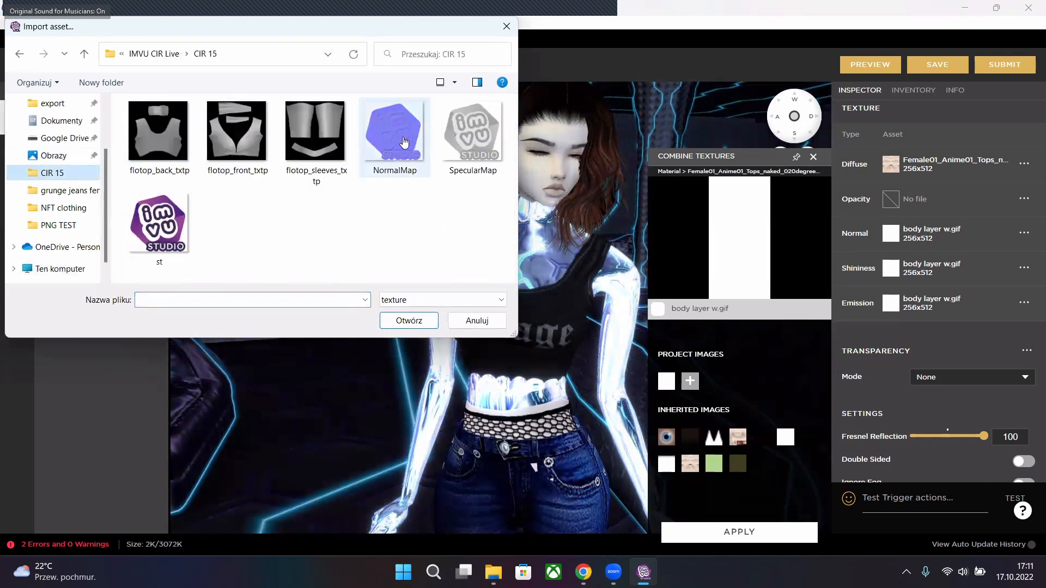
pyautogui.doubleClick(404, 145)
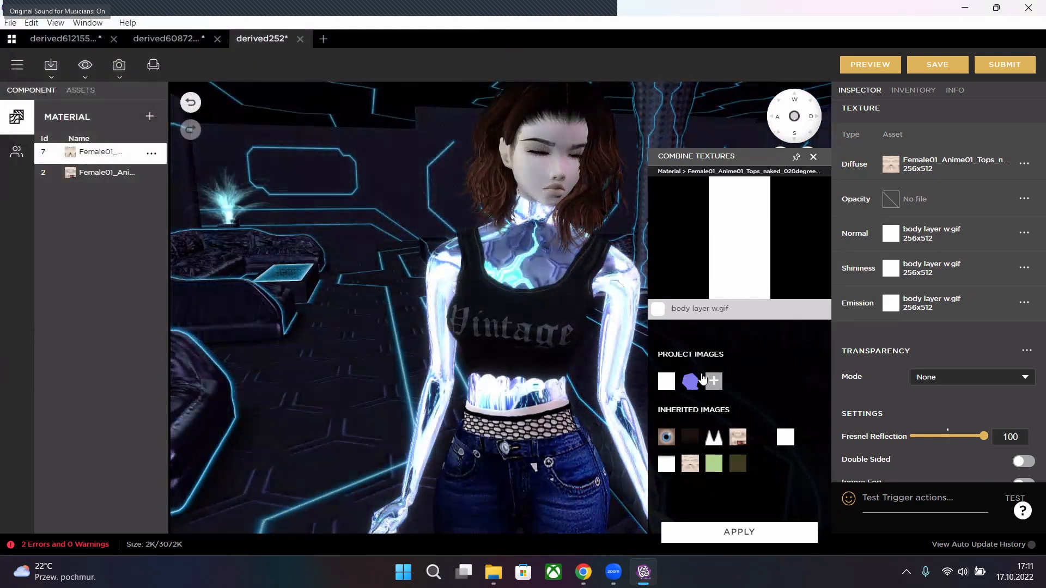
pyautogui.moveTo(691, 381); pyautogui.dragTo(737, 320)
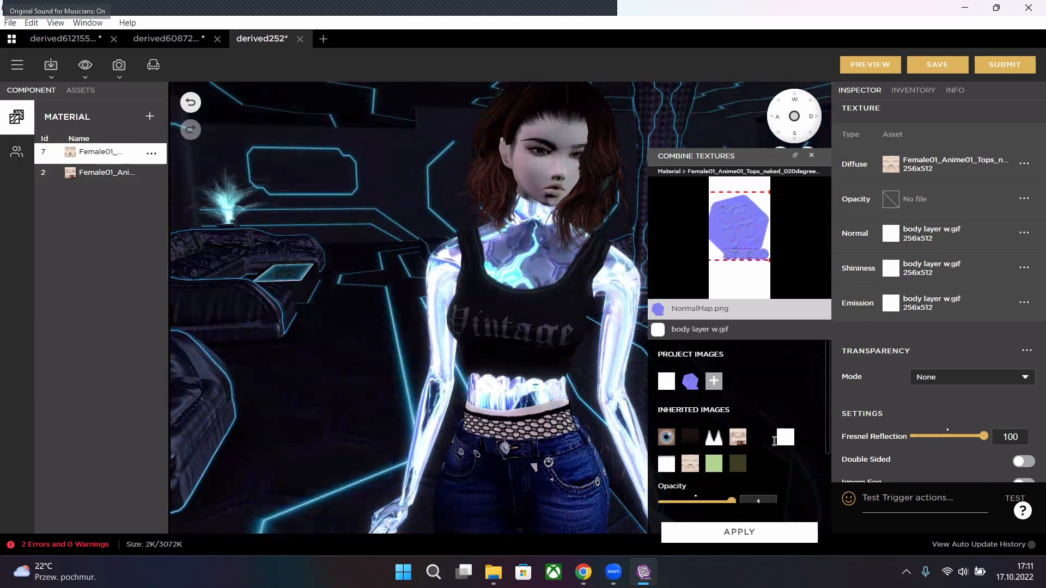
pyautogui.click(778, 540)
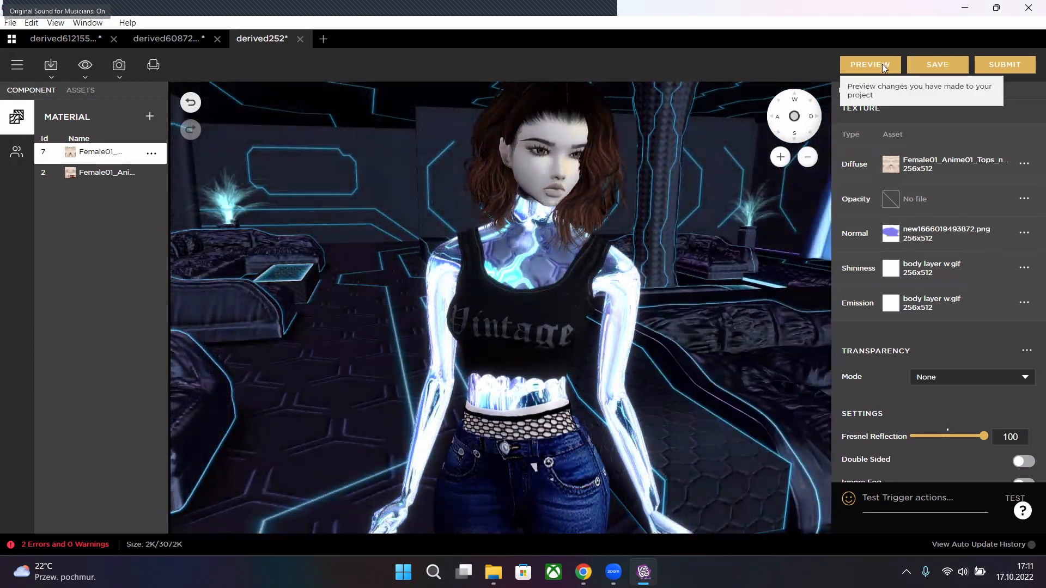
# - Examine the combined normal map's effect on the avatar's chest, arms and waist, close up and from several angles
pyautogui.scroll(3, 674, 331)
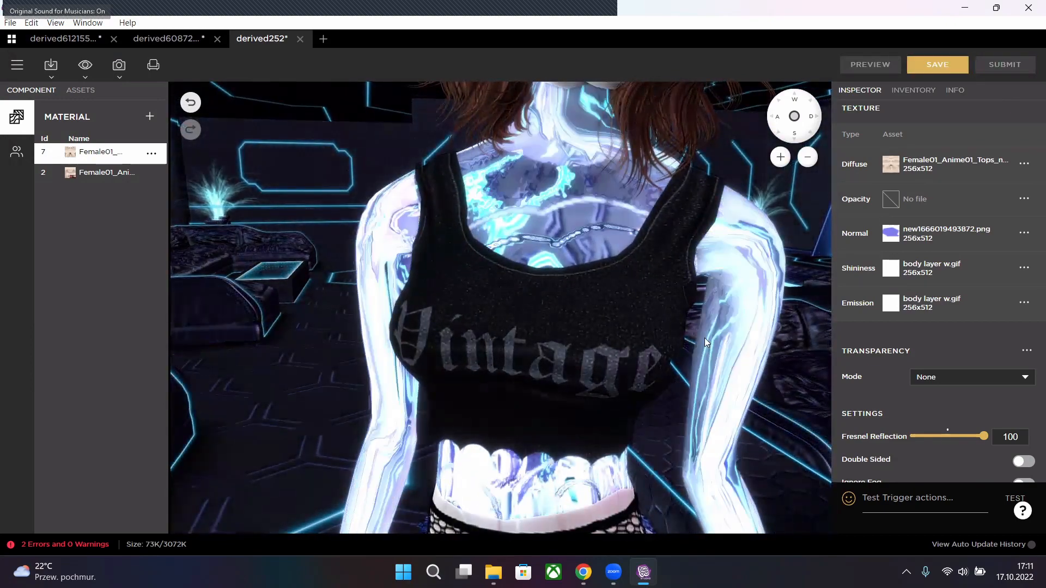
pyautogui.scroll(-3, 705, 338)
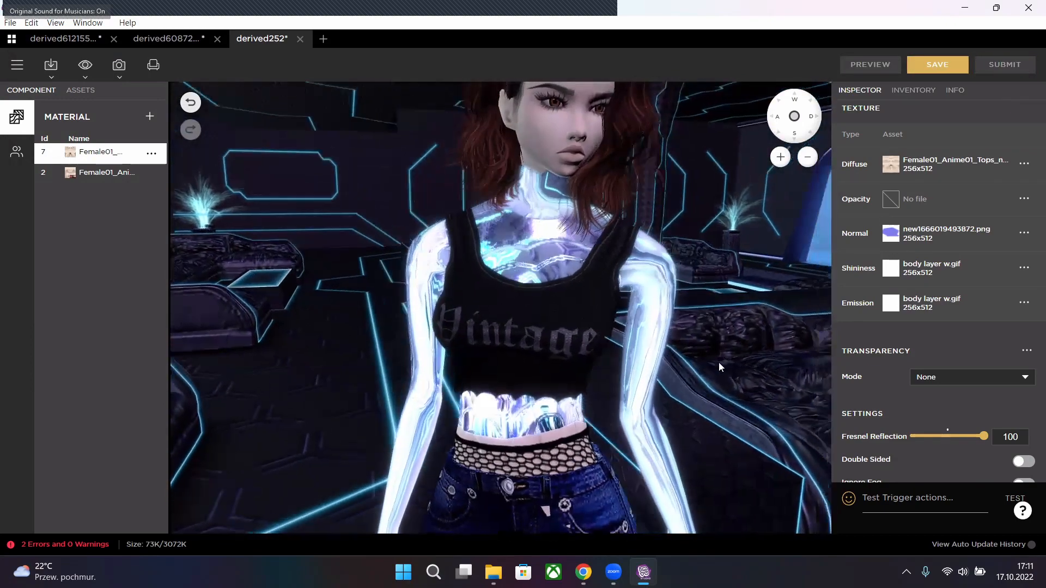
pyautogui.moveTo(499, 416); pyautogui.dragTo(629, 469)
pyautogui.scroll(3, 710, 279)
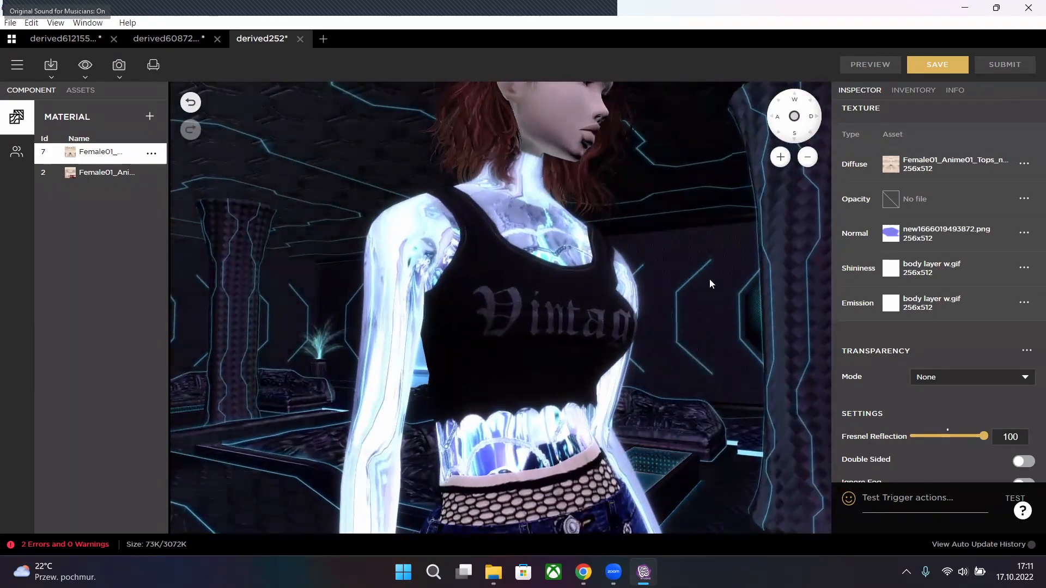
pyautogui.moveTo(548, 323); pyautogui.dragTo(640, 332)
pyautogui.moveTo(531, 321); pyautogui.dragTo(819, 267)
pyautogui.moveTo(585, 293); pyautogui.dragTo(626, 274)
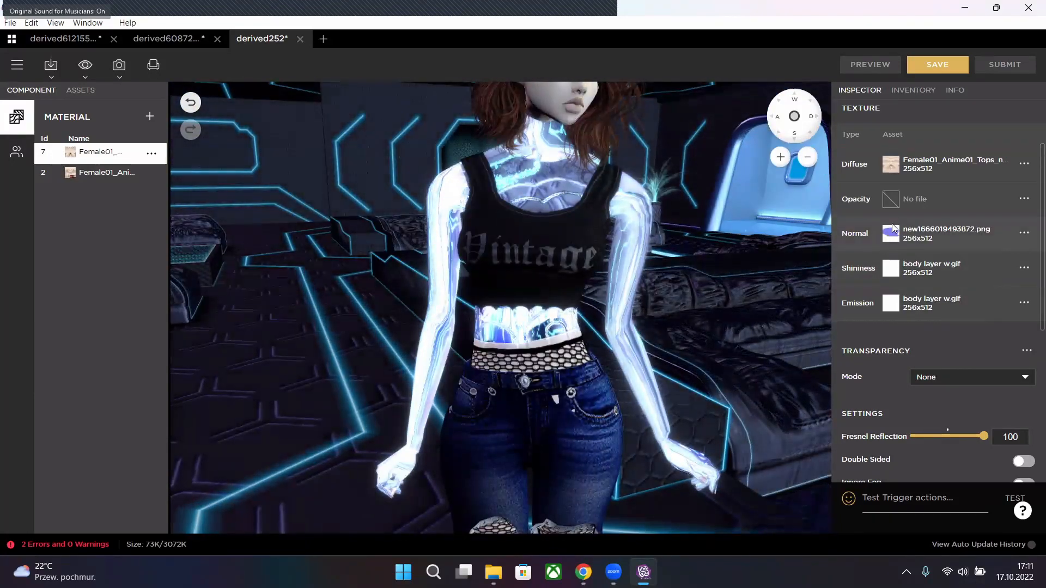
# - Replace the skin material's combined Normal texture with the project image NormalMap.png and preview the change
pyautogui.moveTo(893, 238)
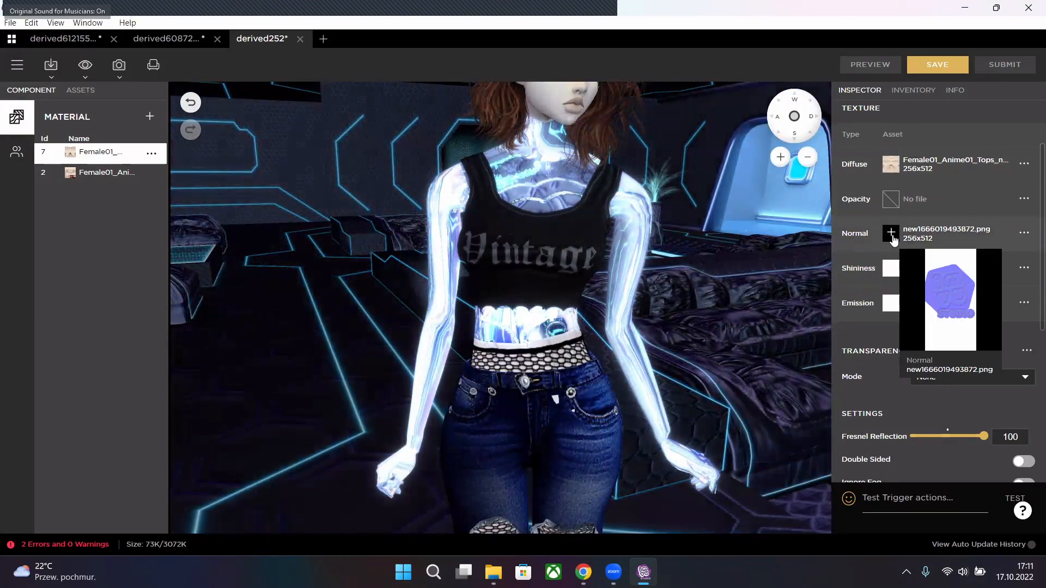
pyautogui.click(892, 234)
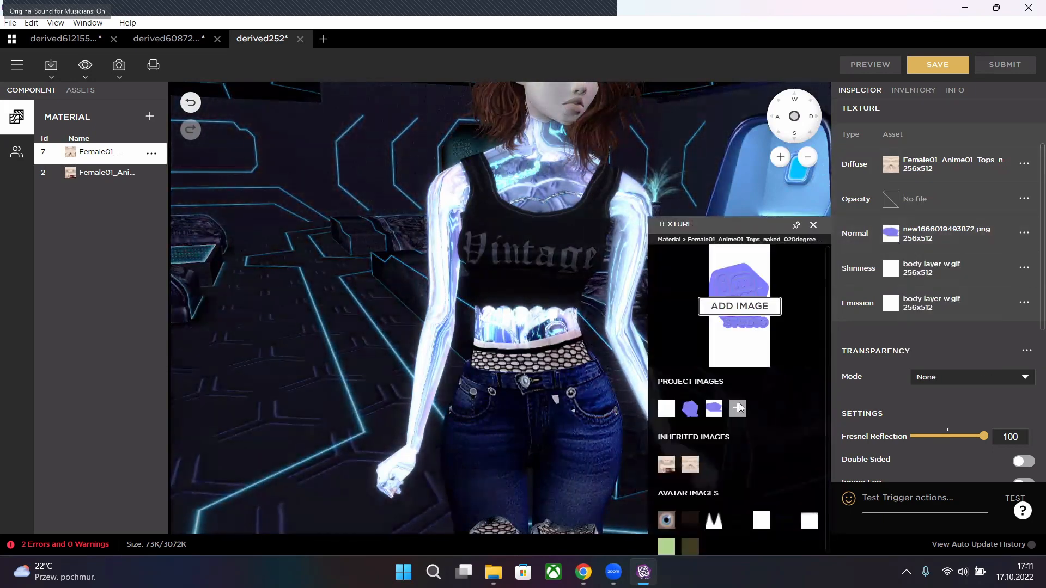
pyautogui.click(690, 408)
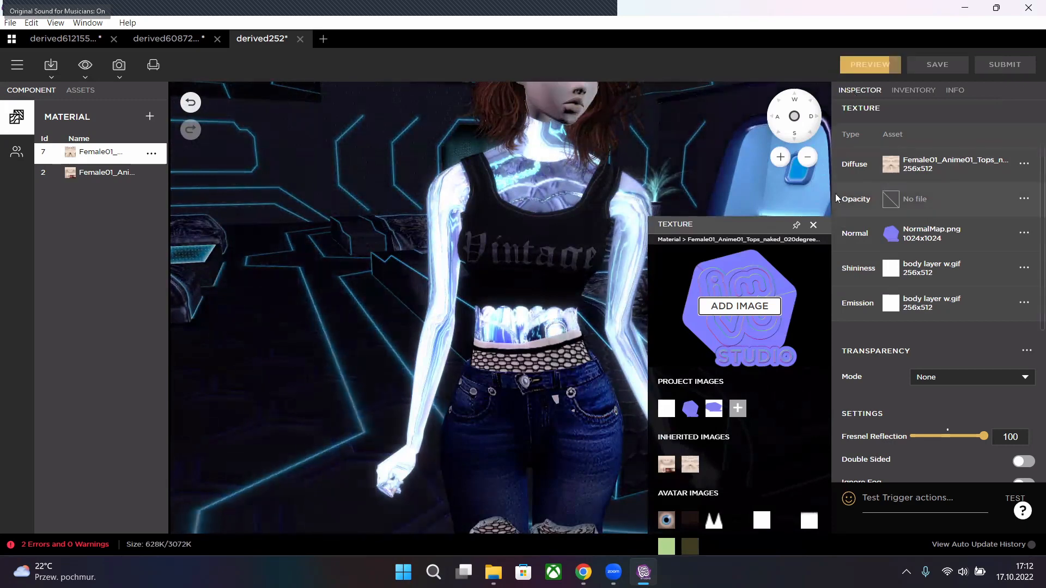
pyautogui.click(814, 226)
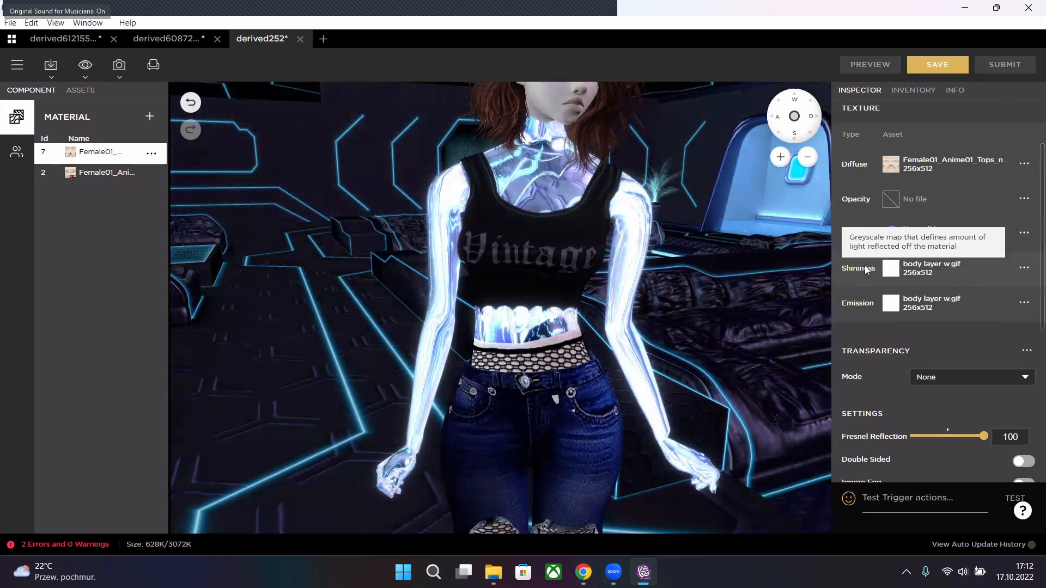
# - Check the grunge jeans female folder in File Explorer, then the NormalMap-Online and flo top product pages in Chrome, for normal map material
pyautogui.moveTo(891, 244)
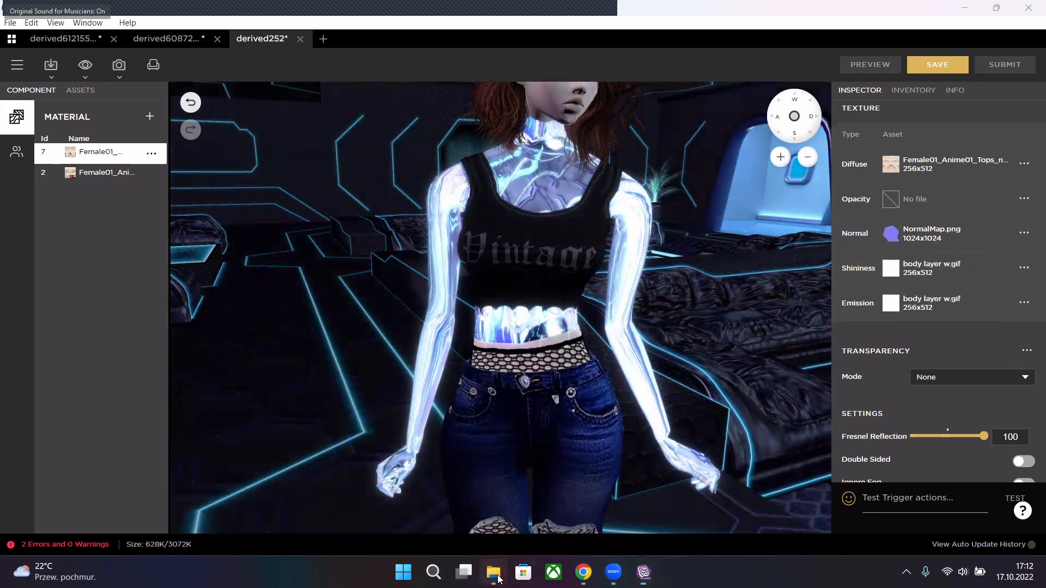
pyautogui.click(499, 516)
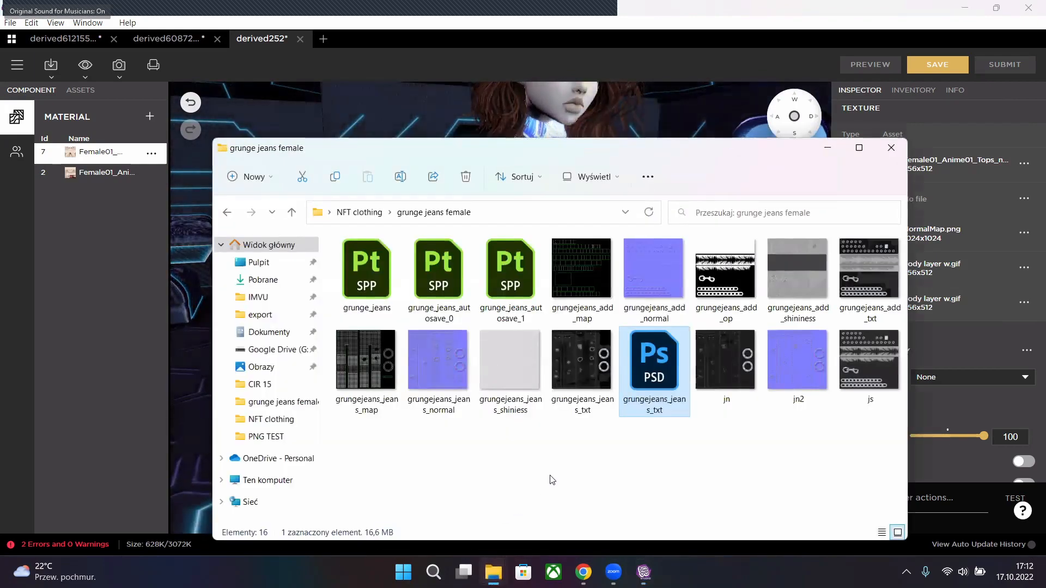
pyautogui.click(903, 146)
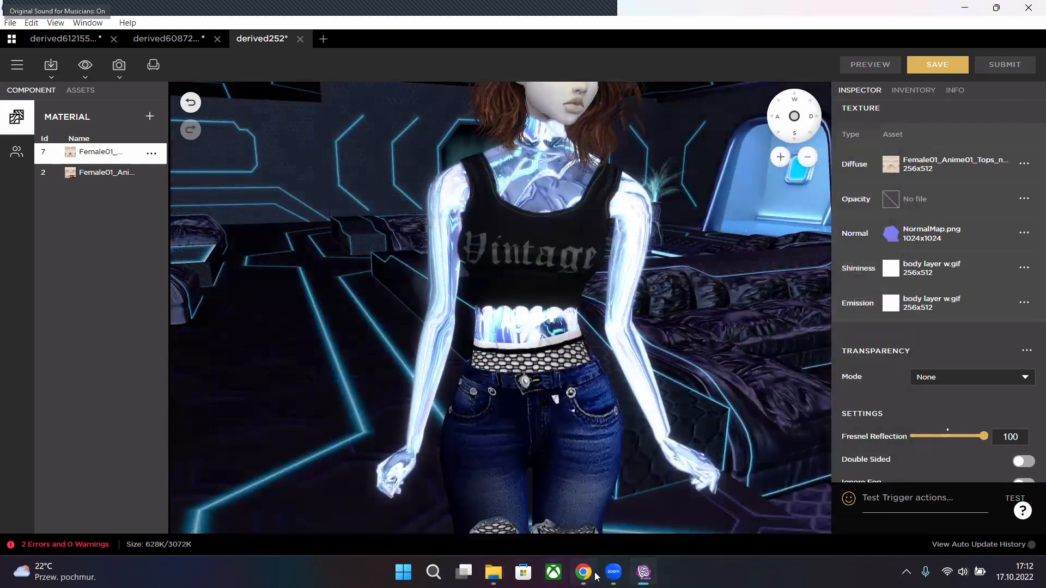
pyautogui.moveTo(501, 570)
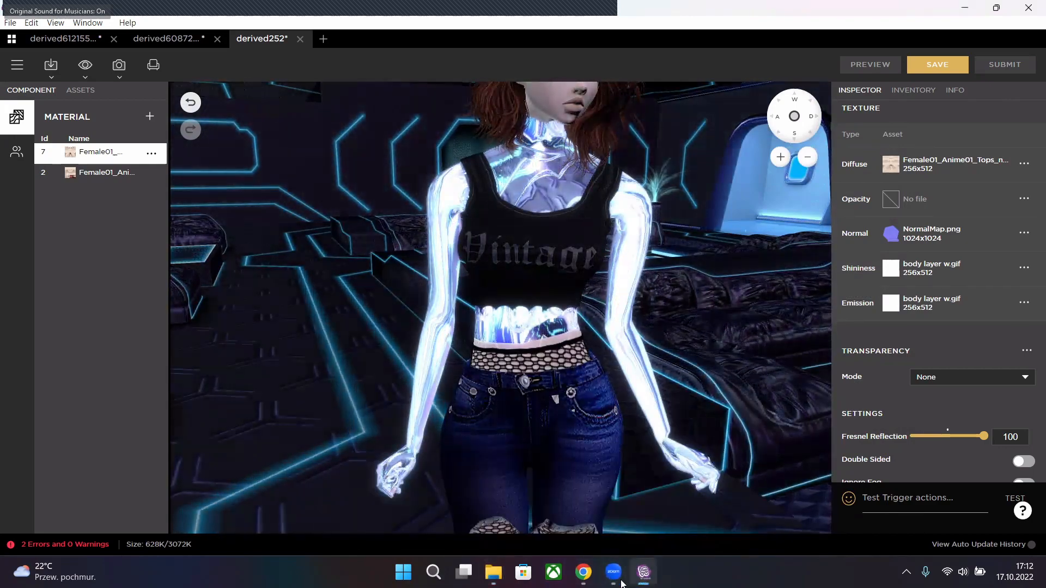
pyautogui.click(587, 579)
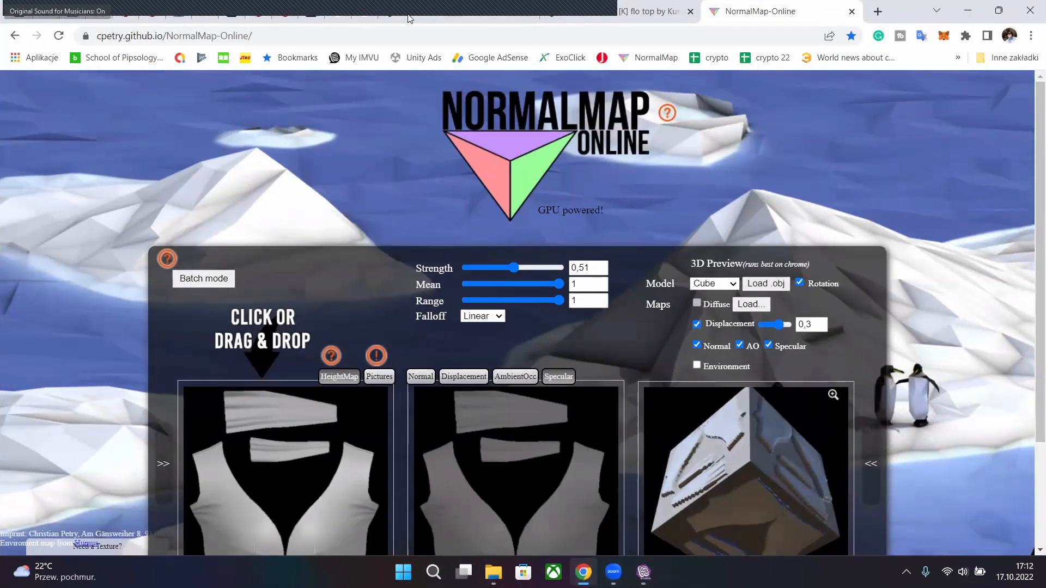
pyautogui.click(643, 11)
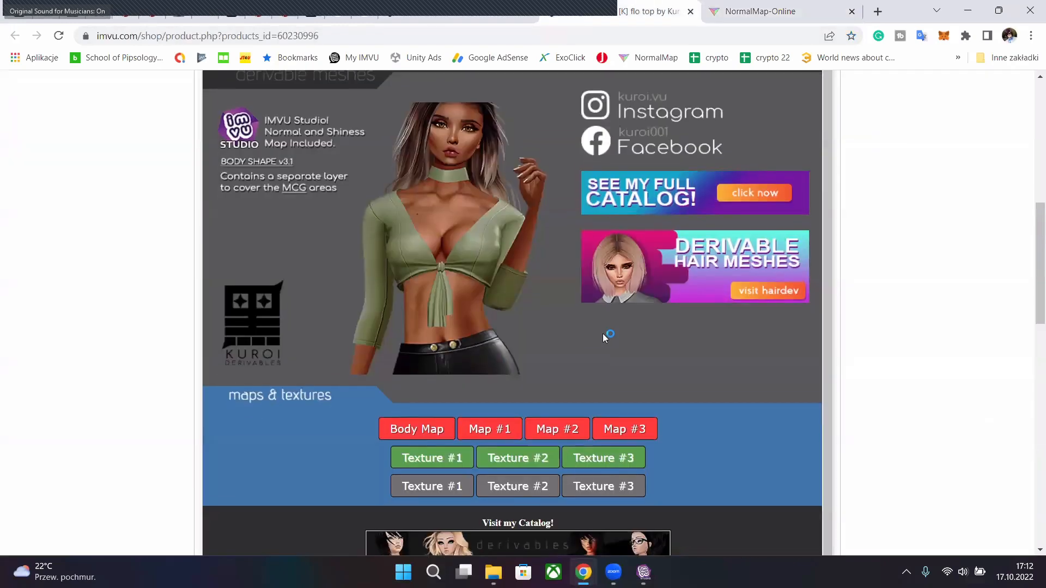
pyautogui.scroll(-1, 610, 368)
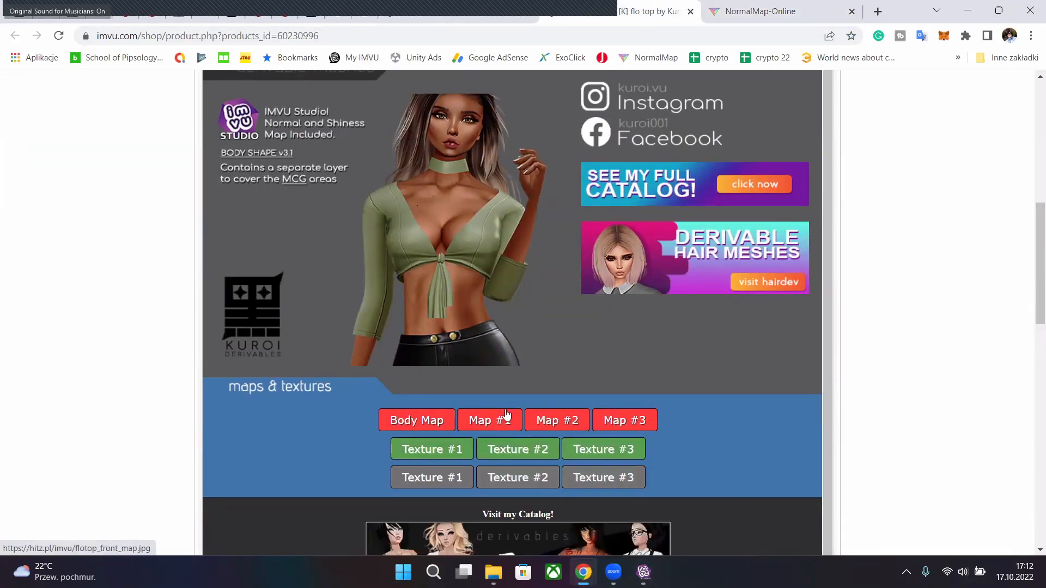
# - Copy the normal map crochetcamitop_n from the crochet cami top folder inside C:\IMVU to the desktop
pyautogui.press('super+d')
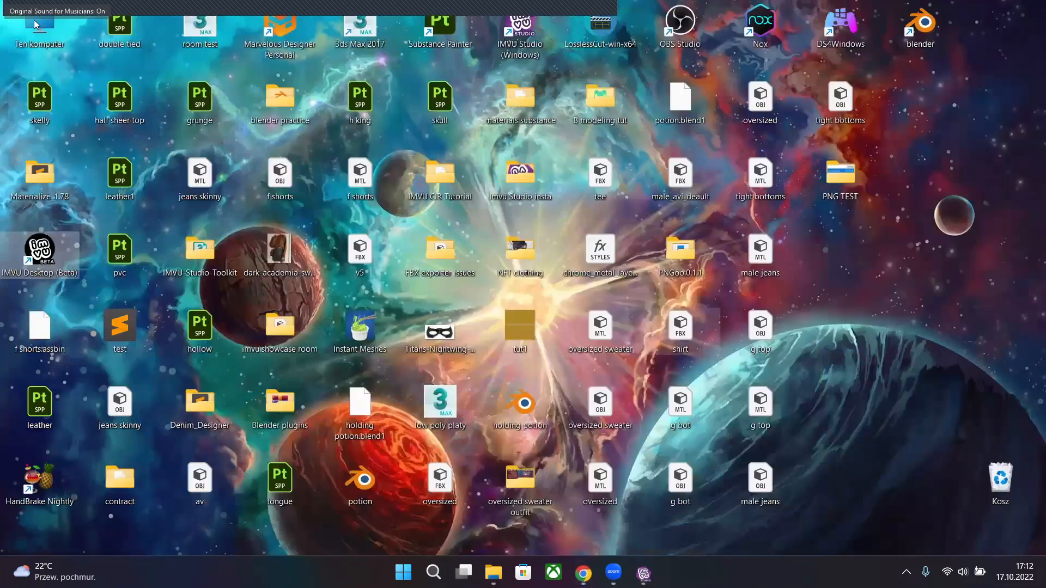
pyautogui.press('super+e')
pyautogui.doubleClick(457, 366)
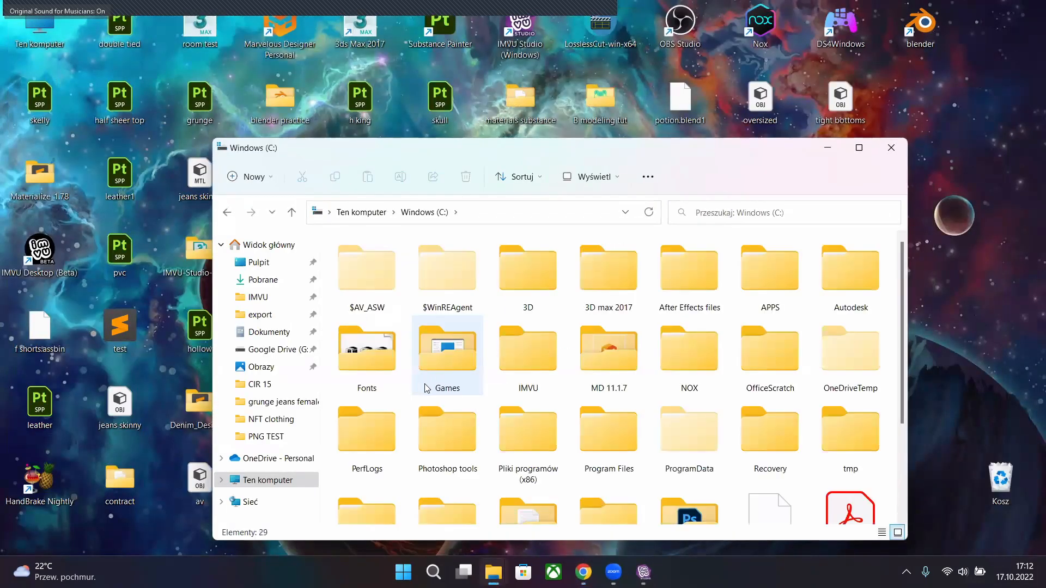
pyautogui.doubleClick(528, 360)
pyautogui.scroll(-8, 671, 354)
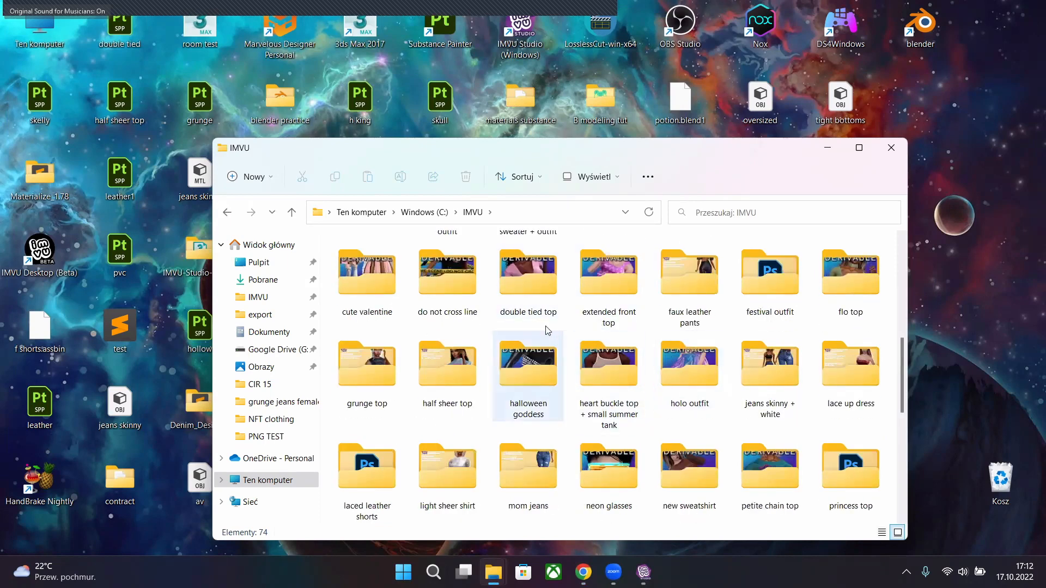
pyautogui.scroll(3, 728, 376)
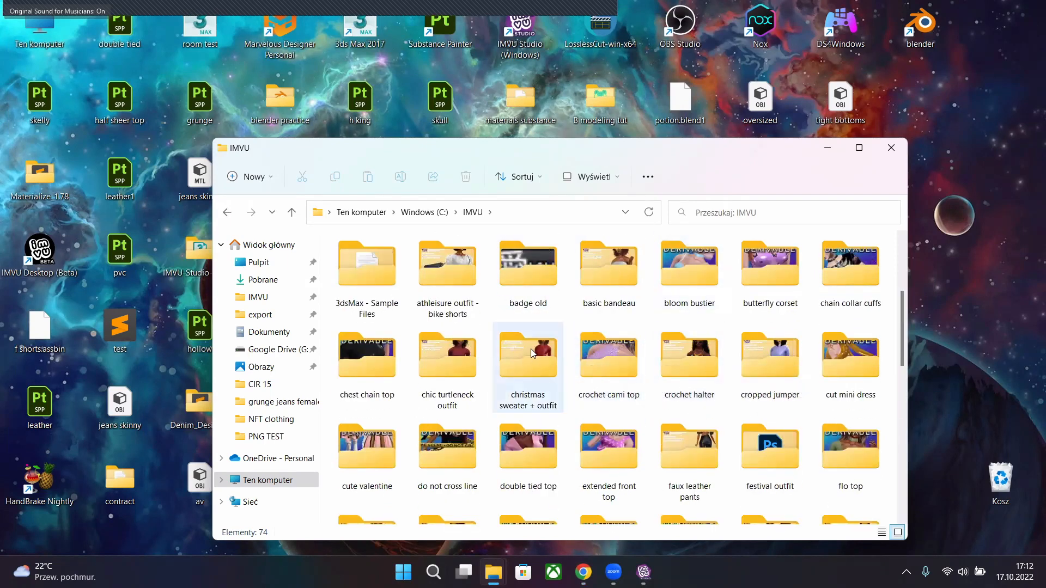
pyautogui.doubleClick(629, 355)
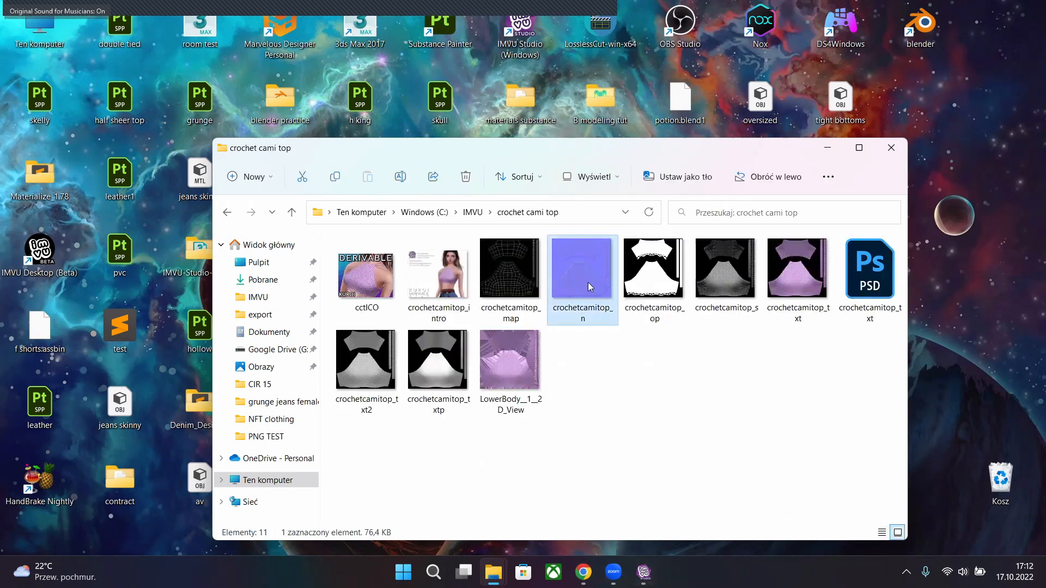
pyautogui.hotkey('ctrl', 'c')
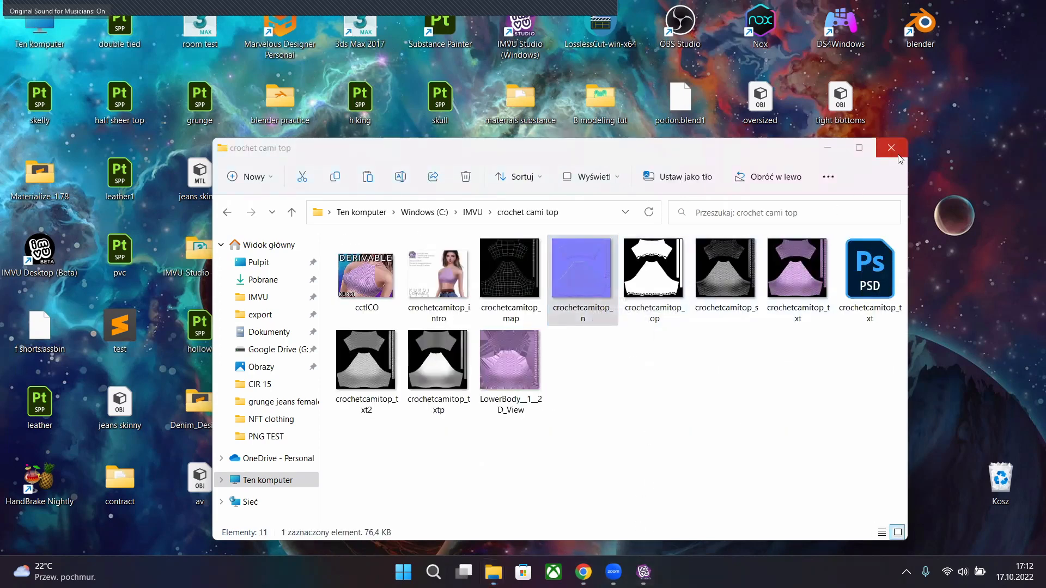
pyautogui.click(892, 148)
pyautogui.hotkey('ctrl', 'v')
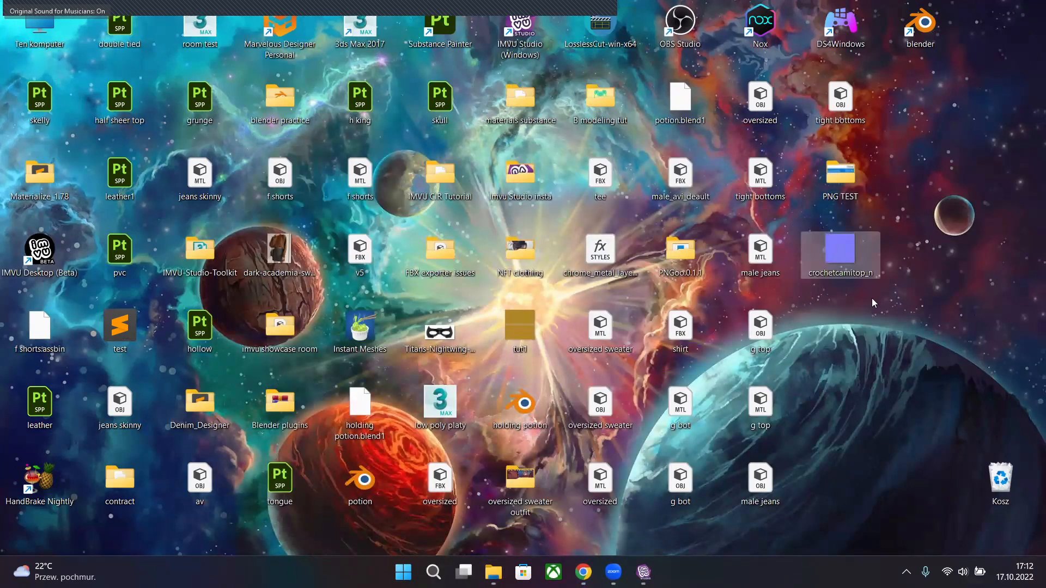
# - Switch to IMVU Studio, import crochetcamitop_n from the desktop as the skin material's Normal texture, and preview the change
pyautogui.click(643, 572)
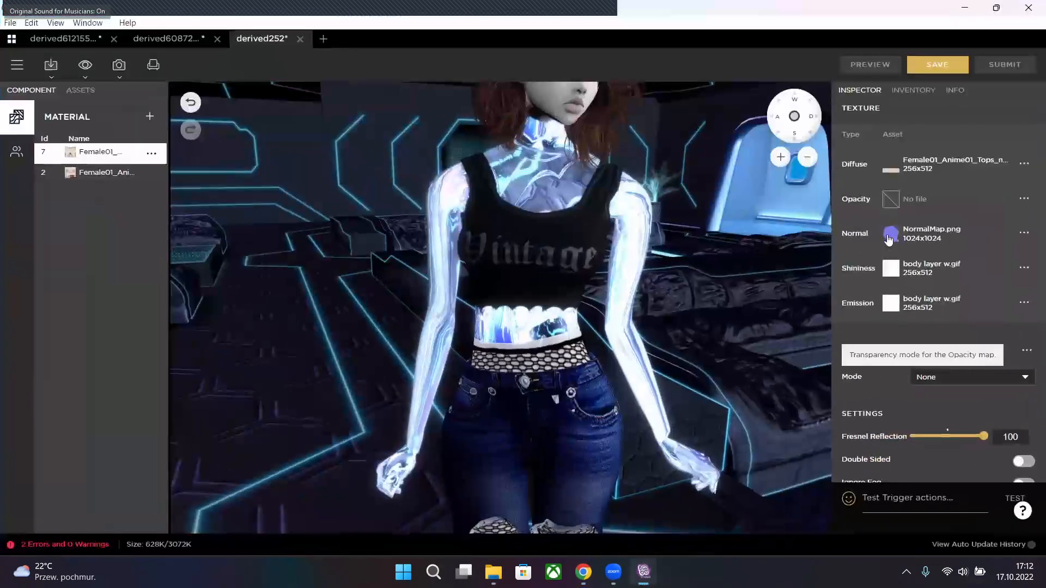
pyautogui.click(740, 306)
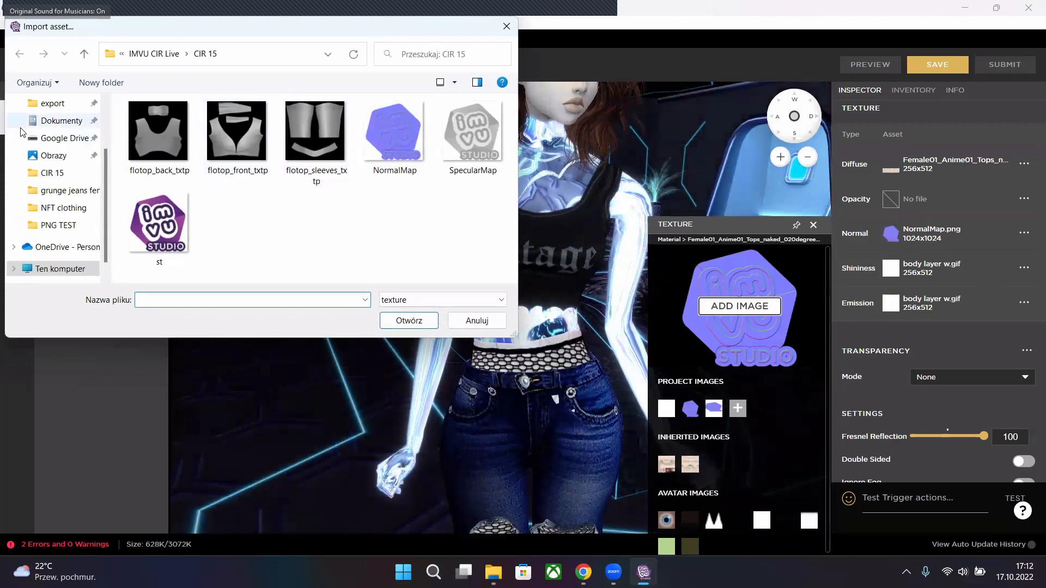
pyautogui.click(52, 125)
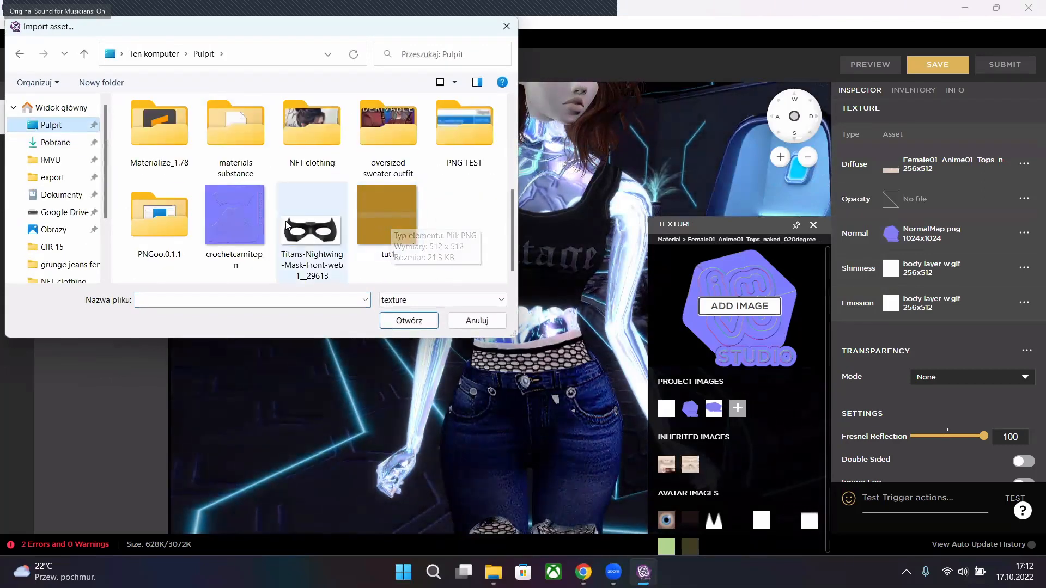
pyautogui.doubleClick(257, 221)
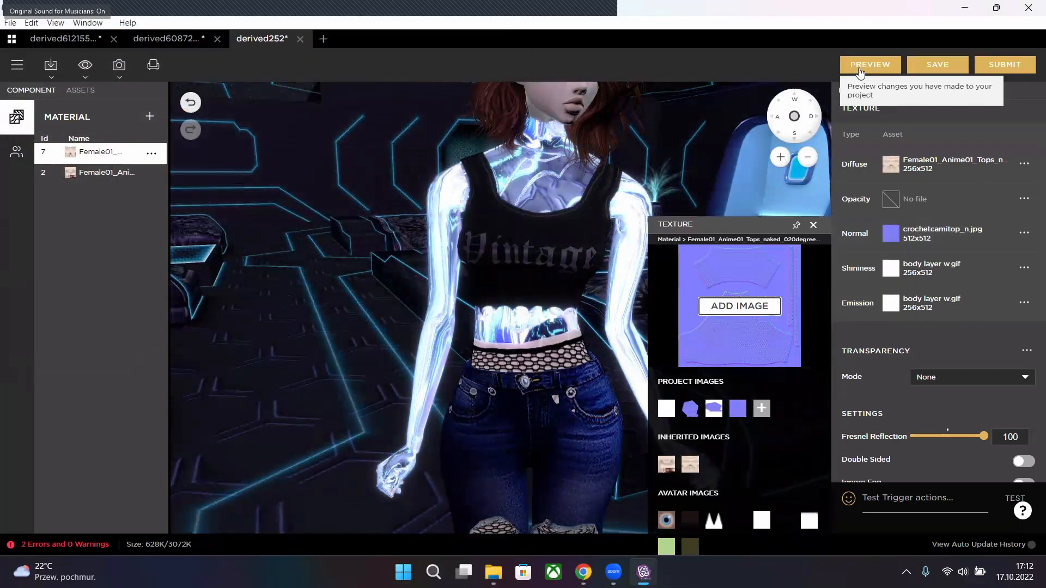
pyautogui.click(813, 226)
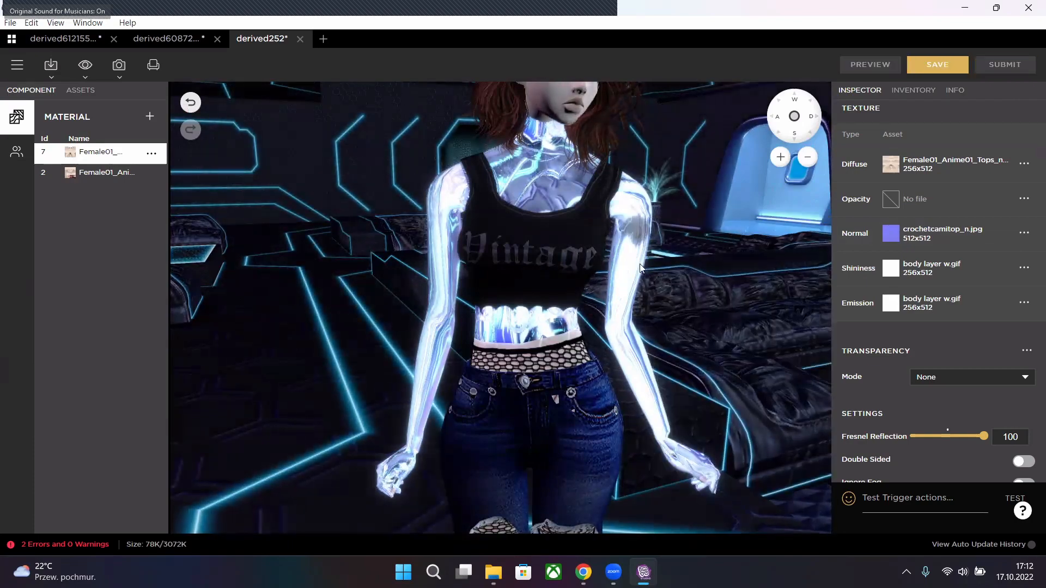
# - Review the skin material's texture maps and settings, and compare them with the laceupdress_main_txt material in the derived60872 project
pyautogui.moveTo(892, 237)
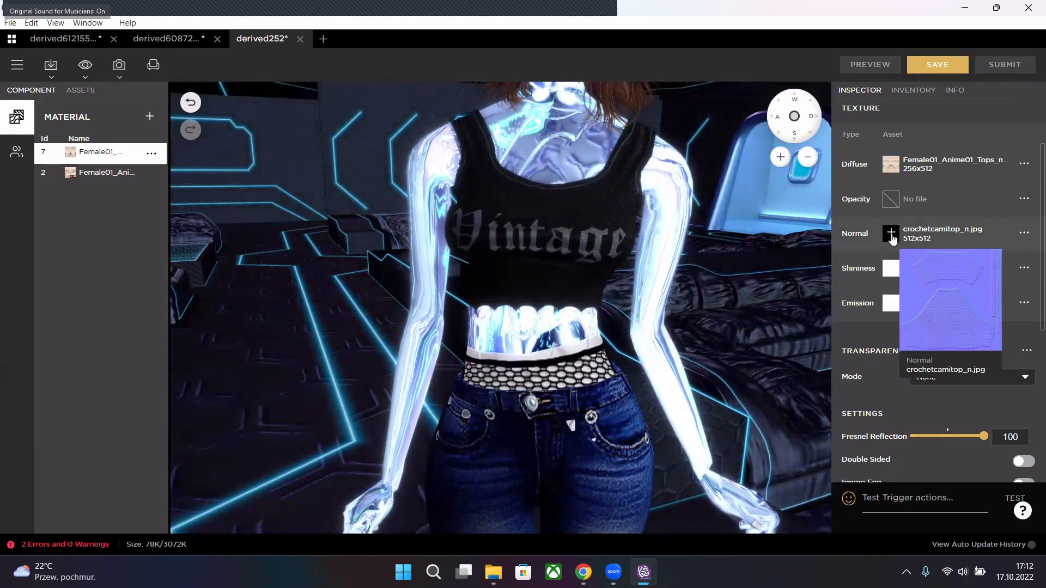
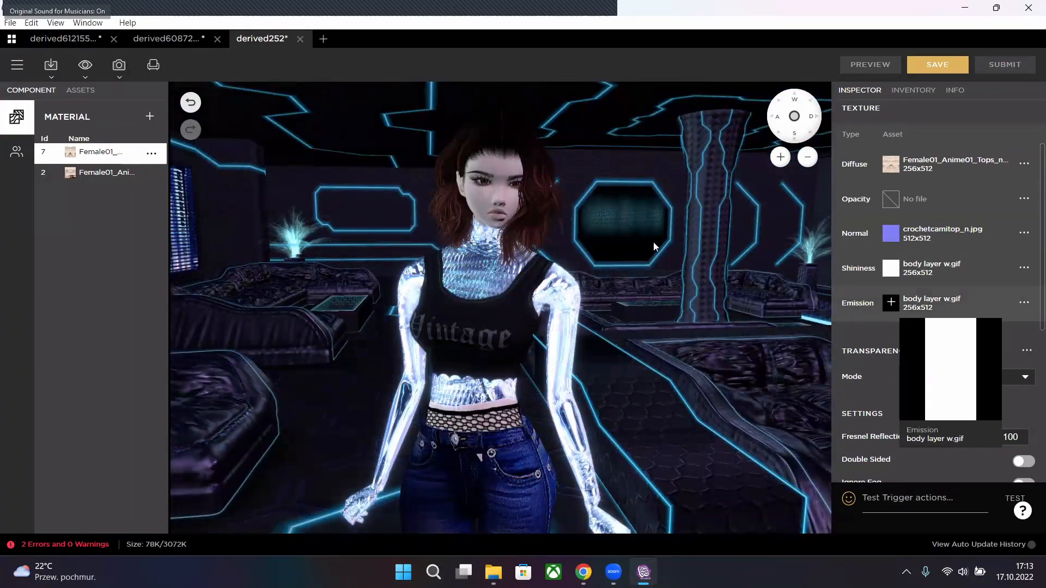
pyautogui.scroll(2, 895, 164)
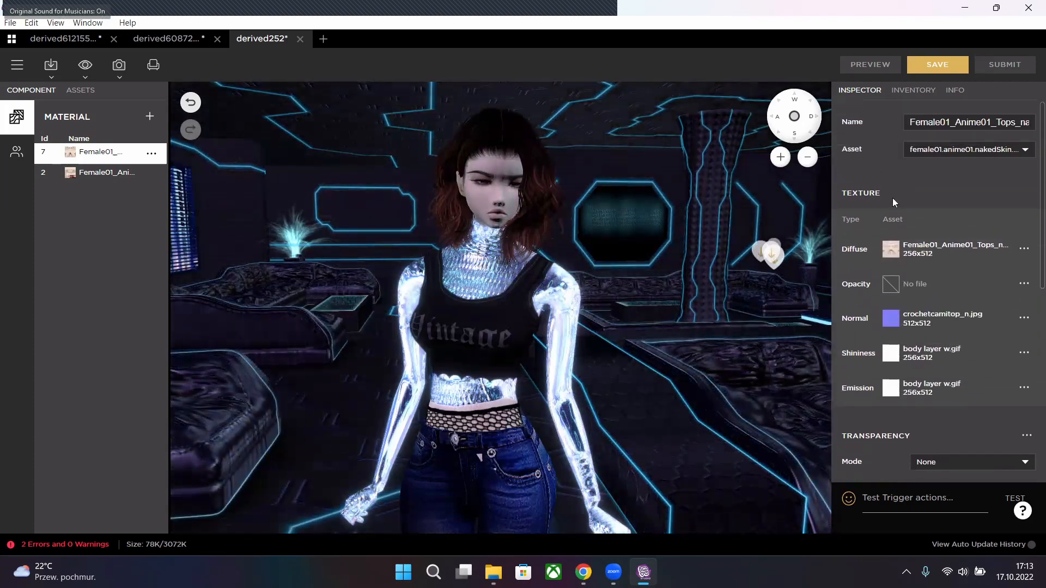
pyautogui.scroll(-10, 964, 313)
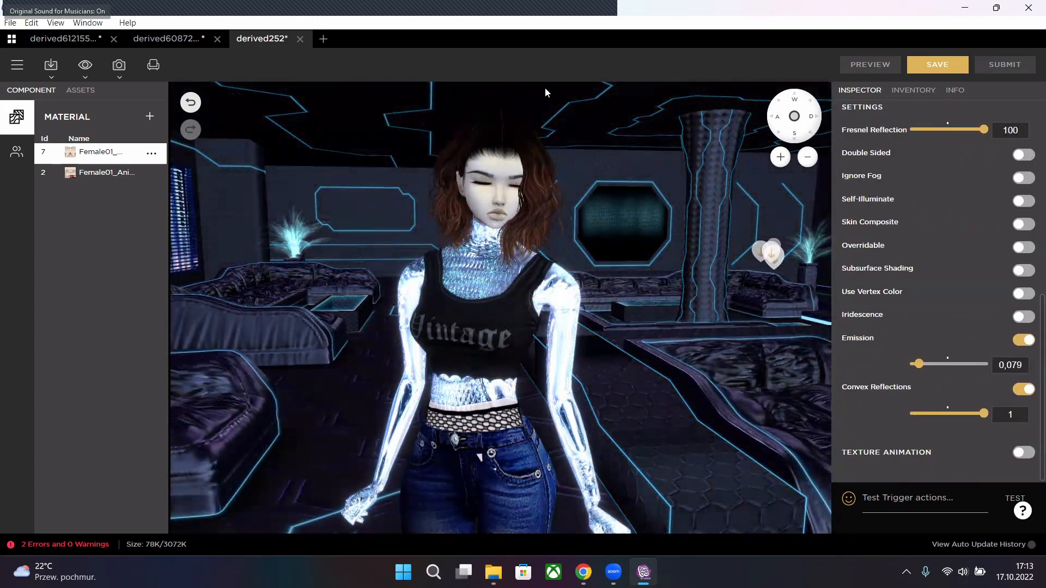
pyautogui.click(182, 41)
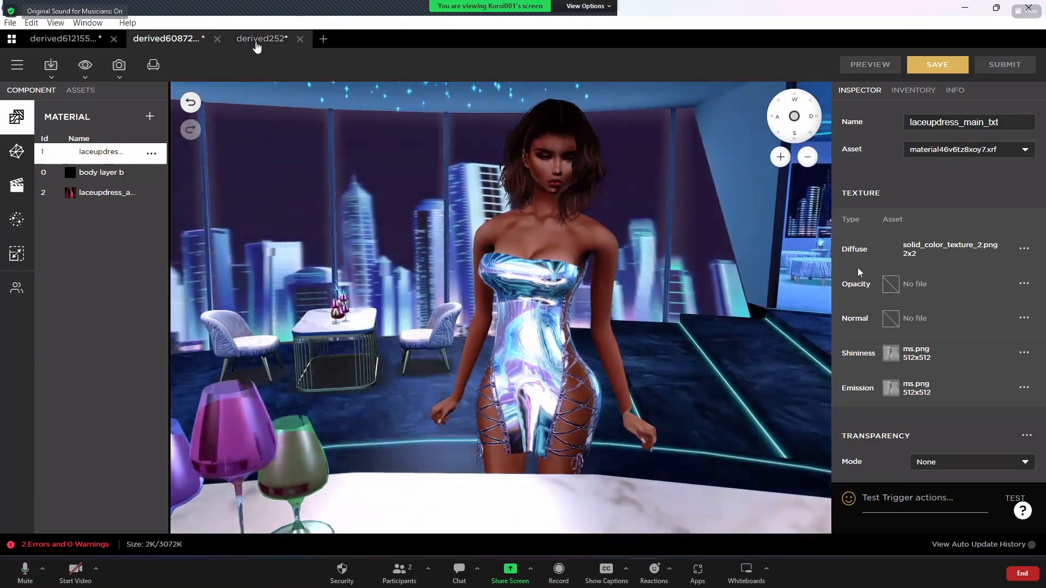
pyautogui.click(256, 44)
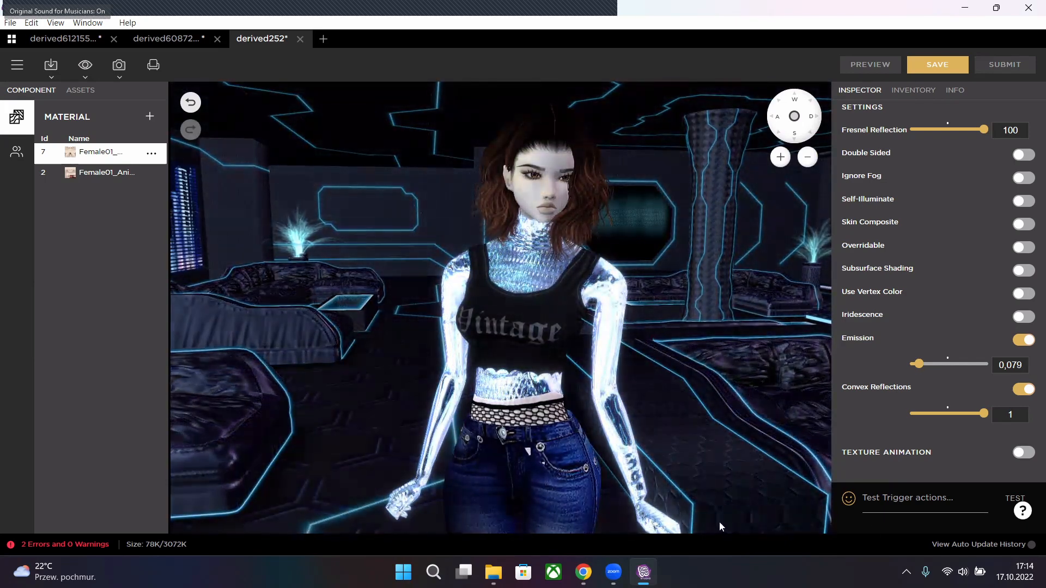
# - Examine the crochet normal map's effect on the avatar's neck, chest, arms and waist, close up and from several angles
pyautogui.scroll(10, 905, 289)
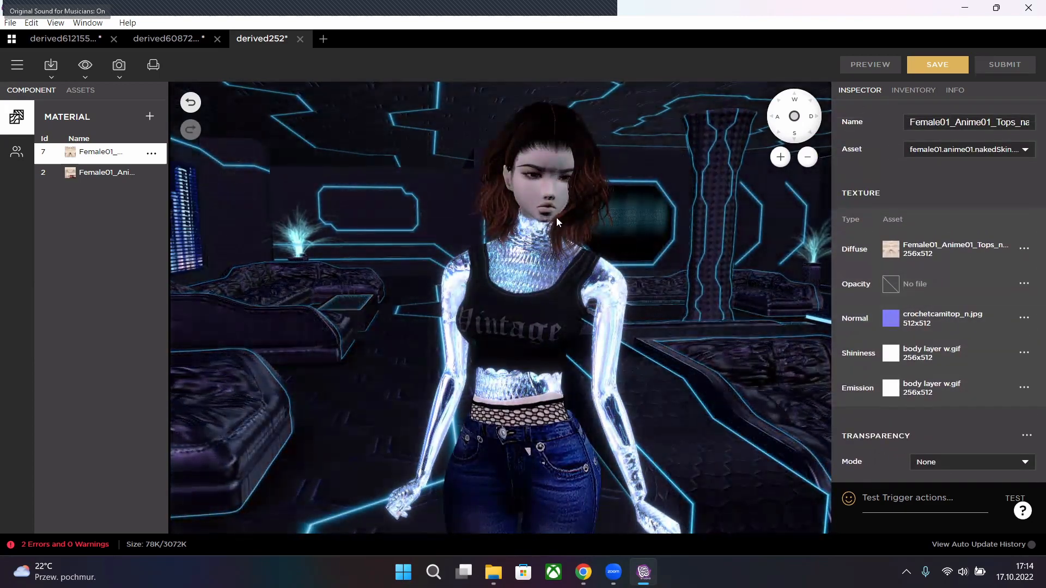
pyautogui.scroll(5, 612, 220)
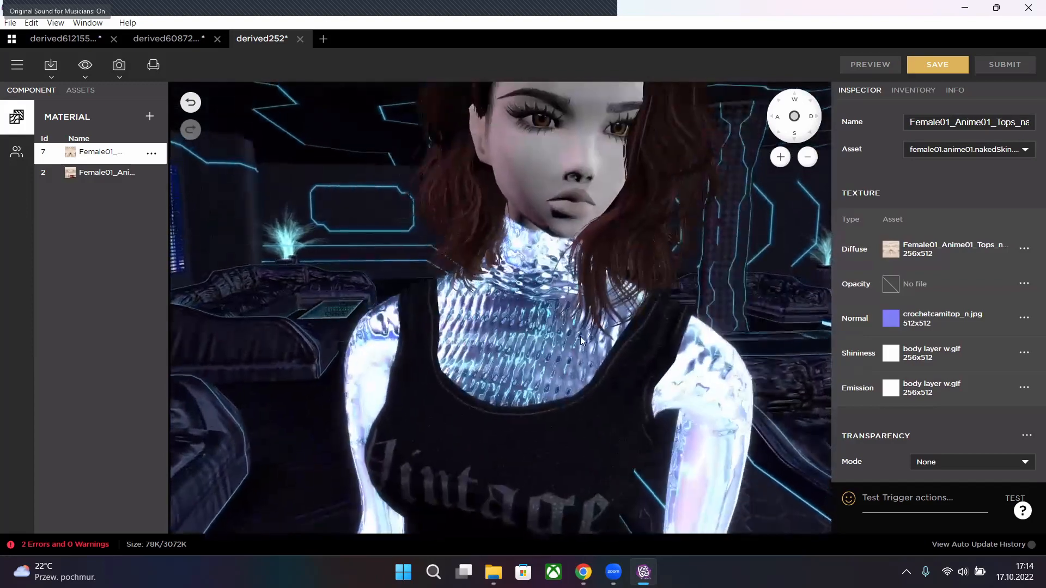
pyautogui.scroll(-5, 581, 340)
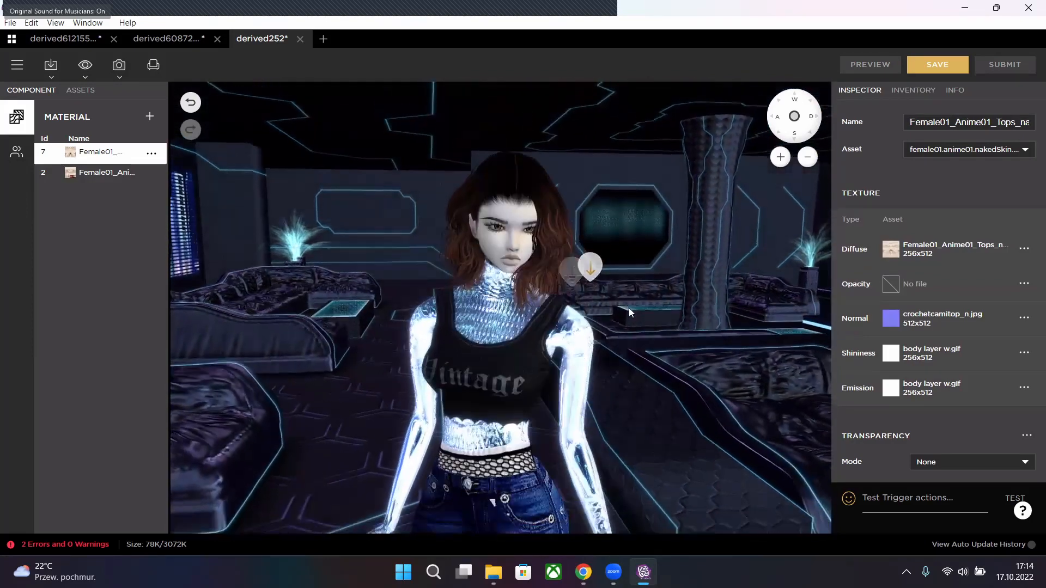
pyautogui.scroll(-3, 629, 309)
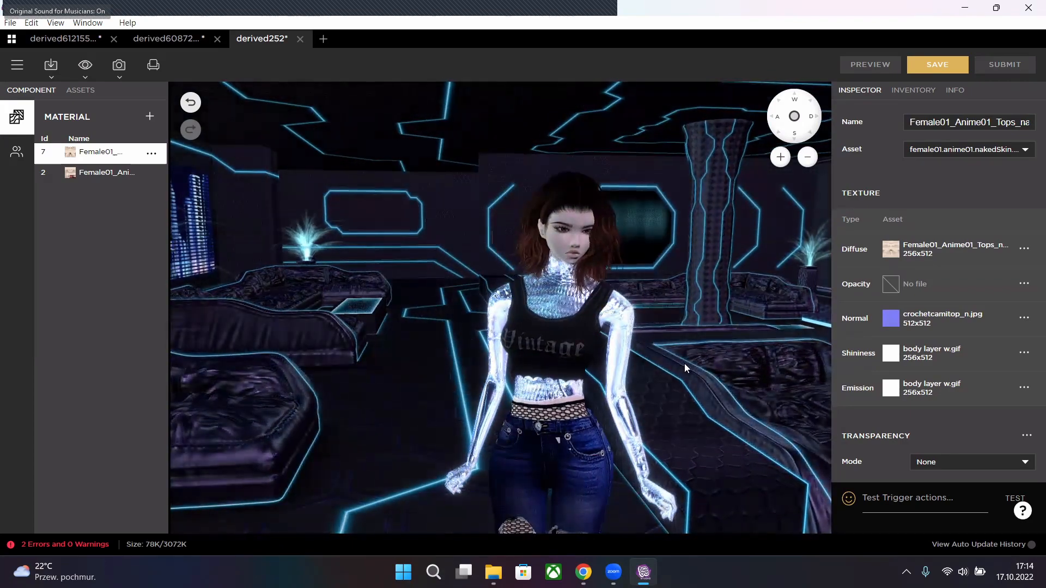
pyautogui.moveTo(681, 363); pyautogui.dragTo(658, 402)
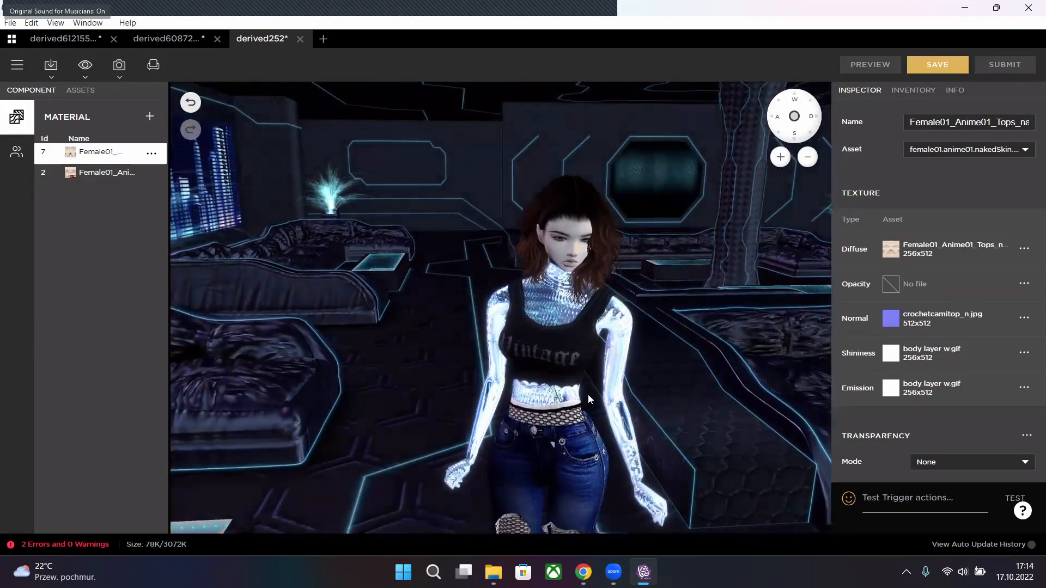
pyautogui.scroll(5, 588, 394)
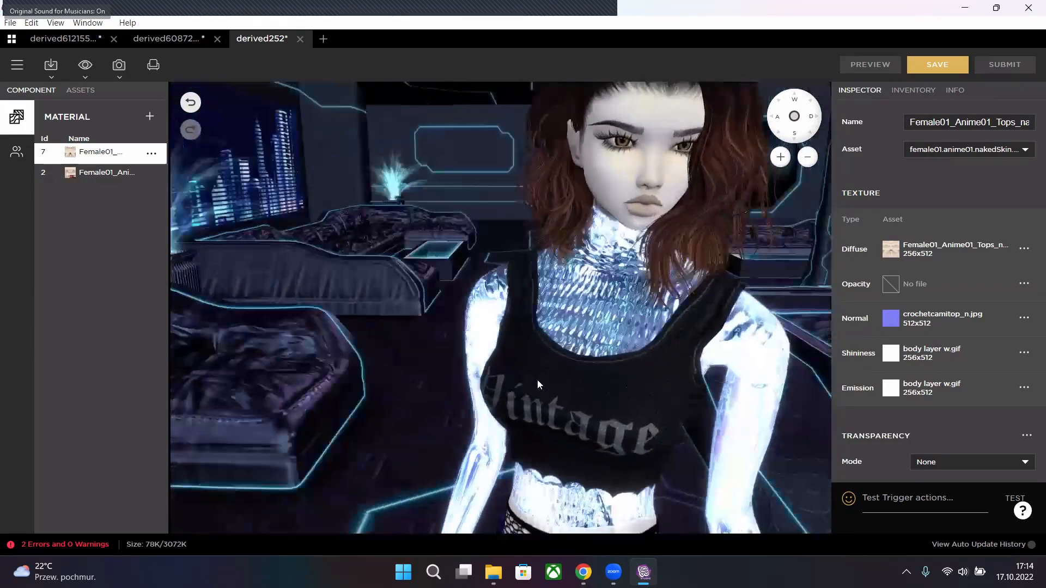
pyautogui.moveTo(537, 384); pyautogui.dragTo(586, 364)
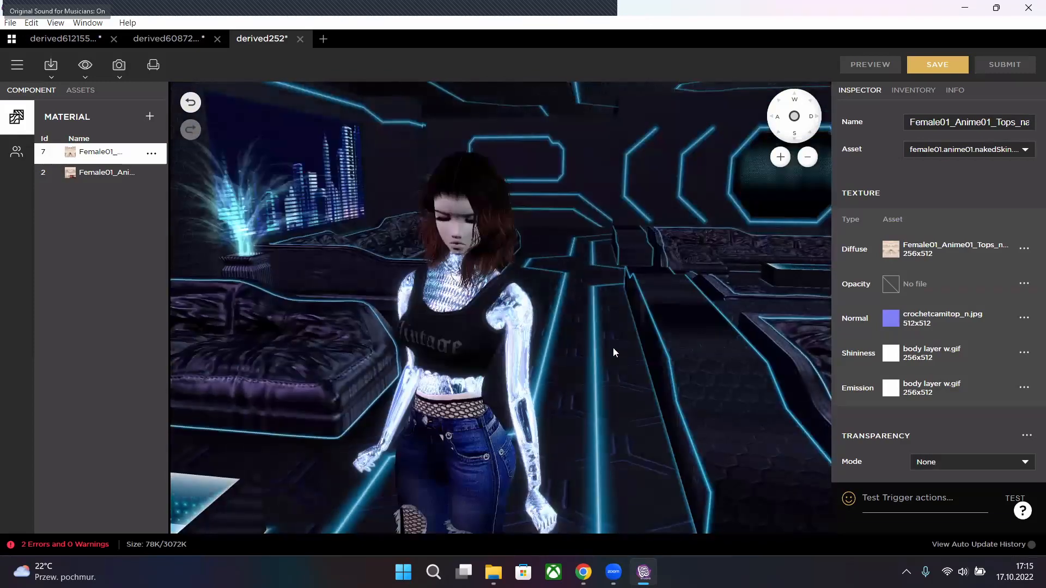
pyautogui.moveTo(613, 348); pyautogui.dragTo(653, 344)
pyautogui.scroll(4, 613, 435)
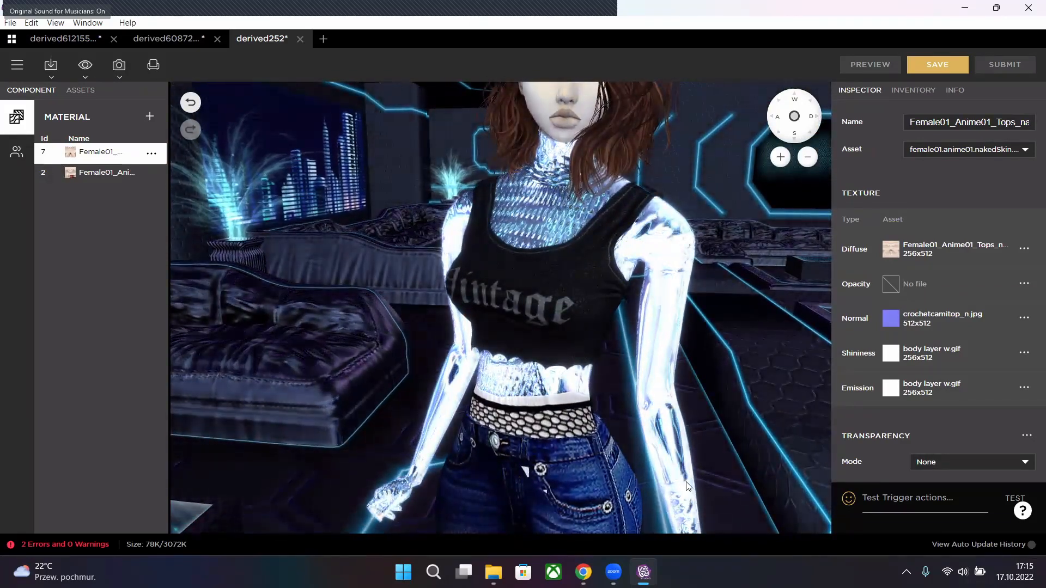
pyautogui.moveTo(614, 432); pyautogui.dragTo(574, 371)
pyautogui.moveTo(640, 507); pyautogui.dragTo(592, 424)
pyautogui.moveTo(587, 276); pyautogui.dragTo(609, 352)
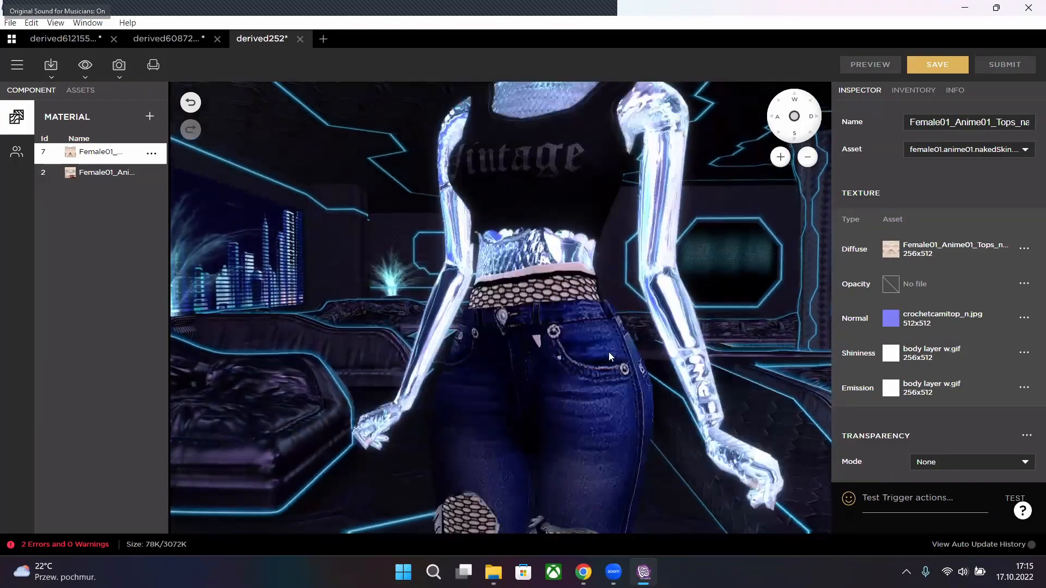
# - Filter the inventory to Bottoms and dress the avatar in the [K] holo skirt
pyautogui.click(912, 89)
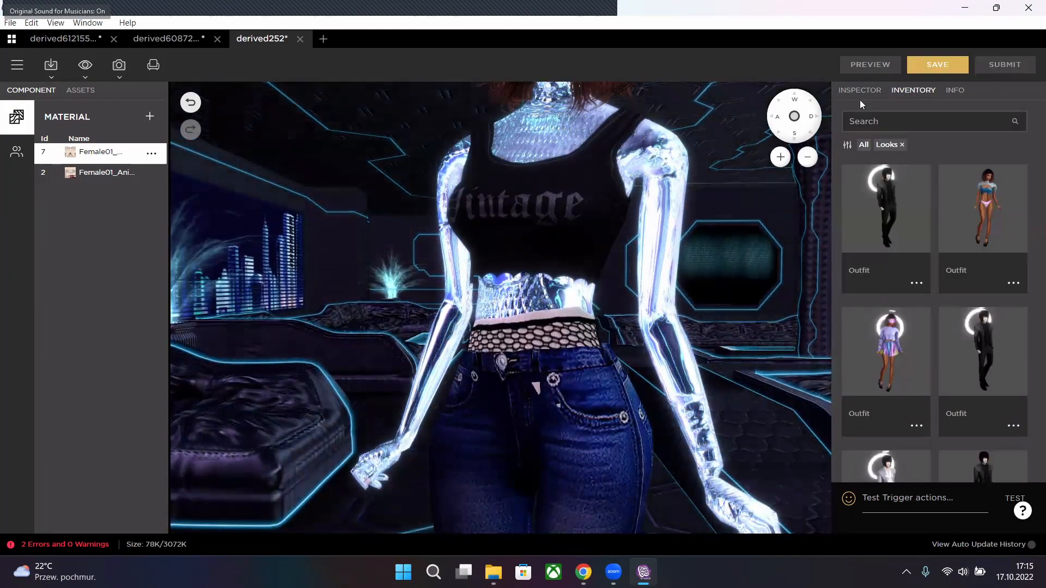
pyautogui.click(848, 146)
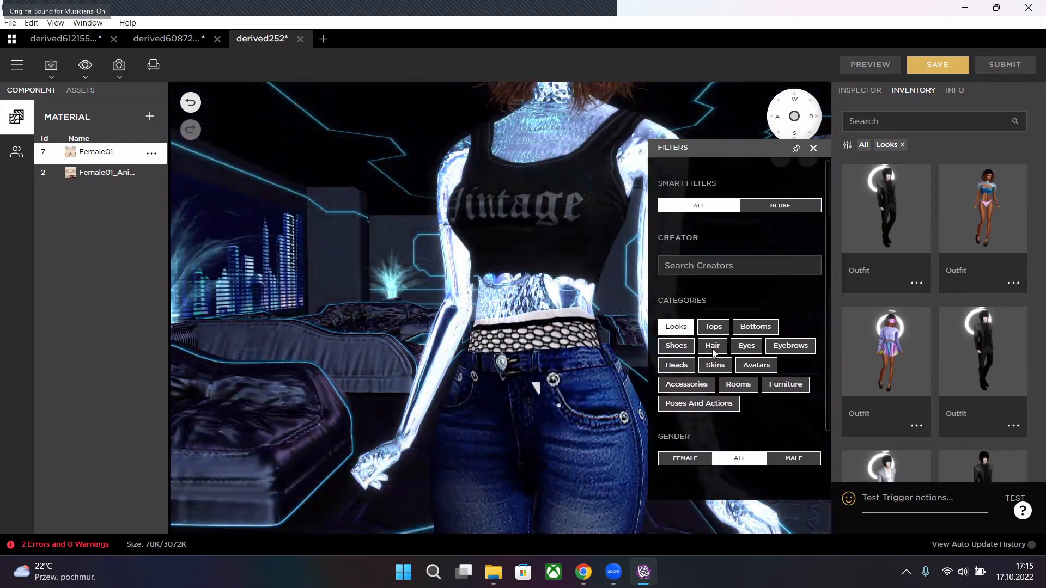
pyautogui.click(715, 328)
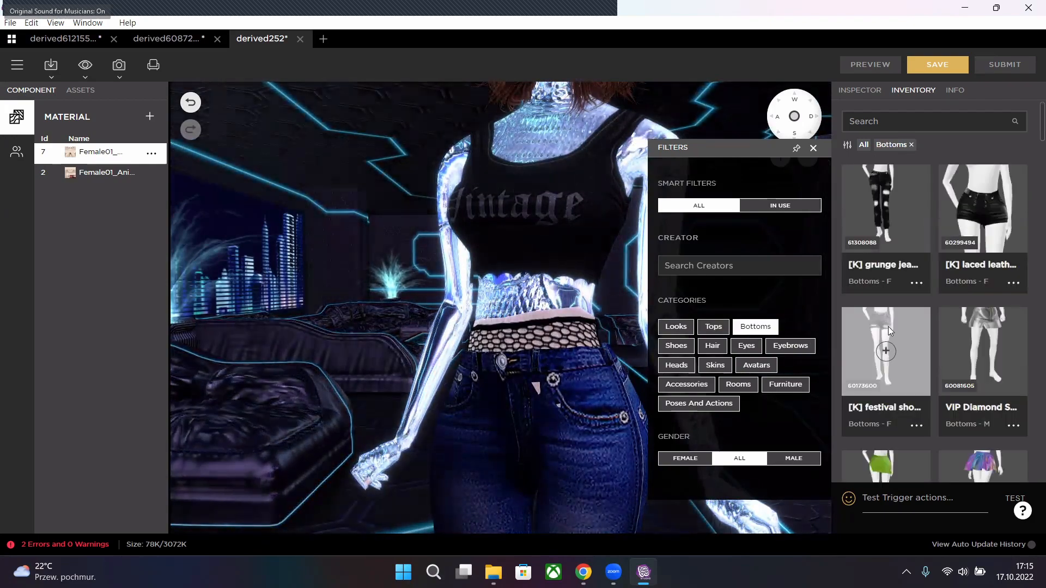
pyautogui.scroll(-3, 963, 390)
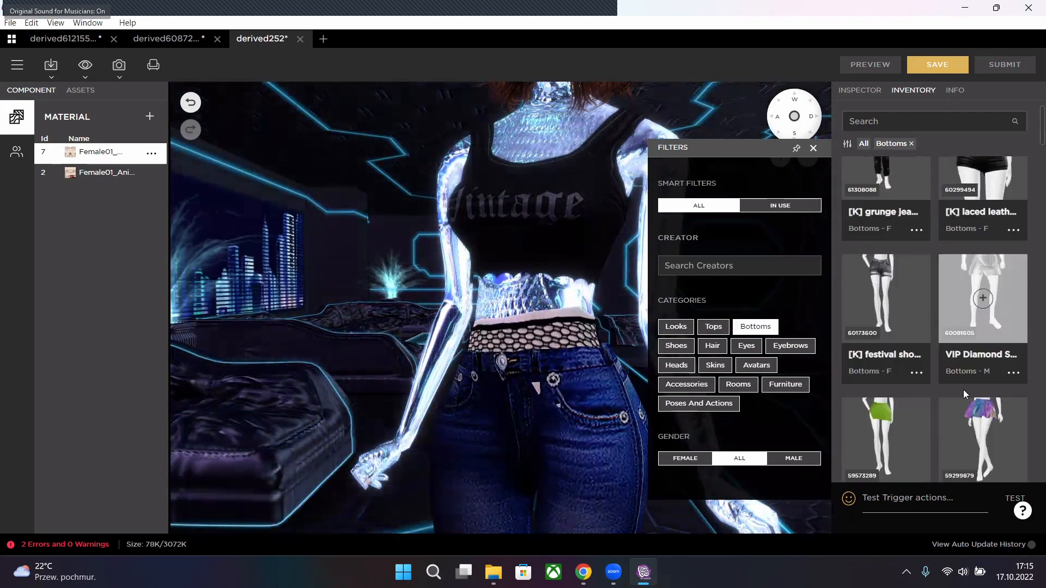
pyautogui.click(986, 291)
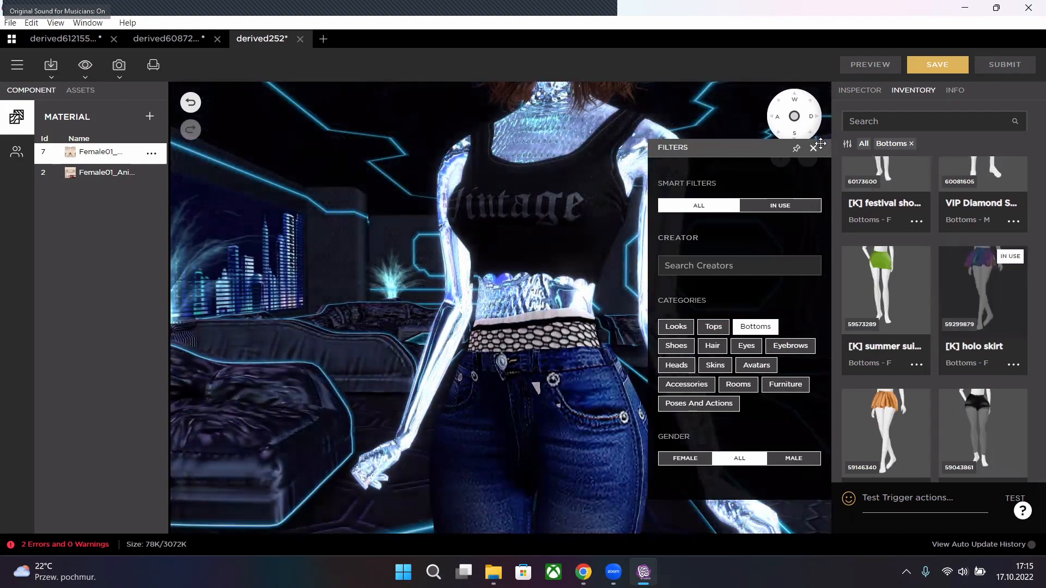
pyautogui.click(815, 147)
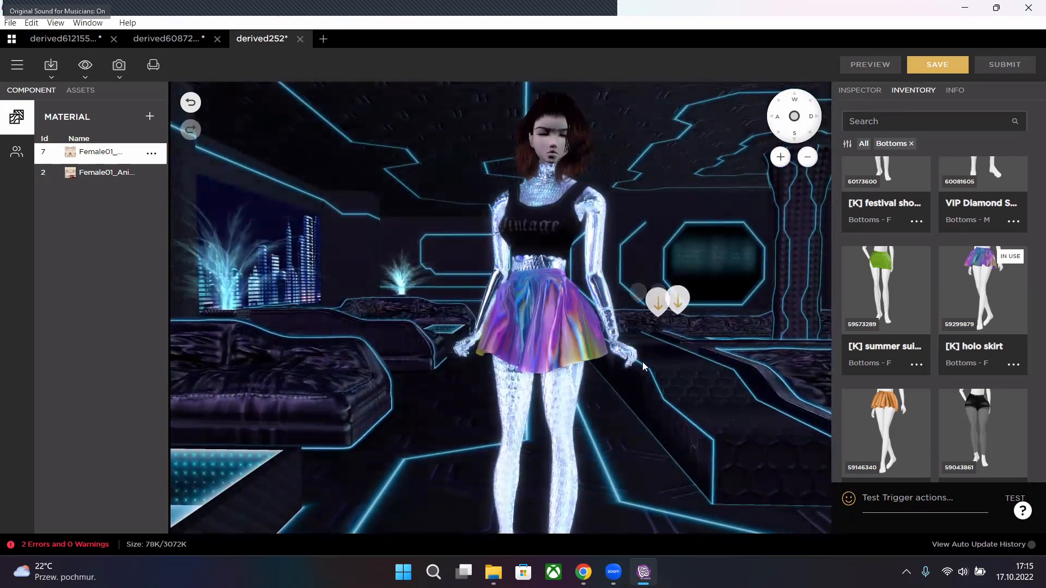
# - Examine the crochet-patterned skin on the avatar's legs, arms and chest from several angles, and look through the other bottoms in the inventory
pyautogui.moveTo(591, 423); pyautogui.dragTo(635, 384, button='right')
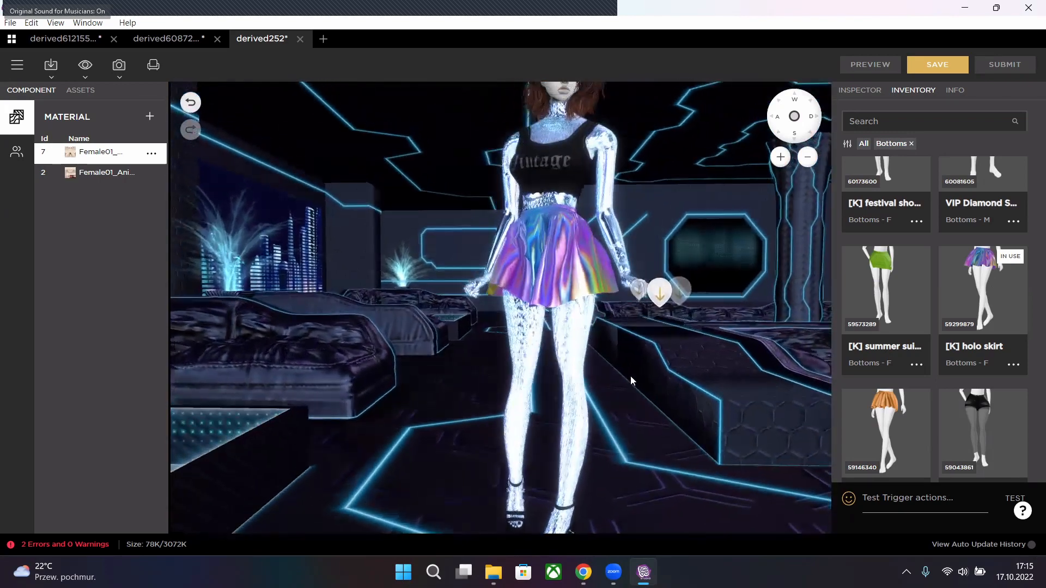
pyautogui.moveTo(630, 376); pyautogui.dragTo(763, 357)
pyautogui.scroll(-10, 901, 338)
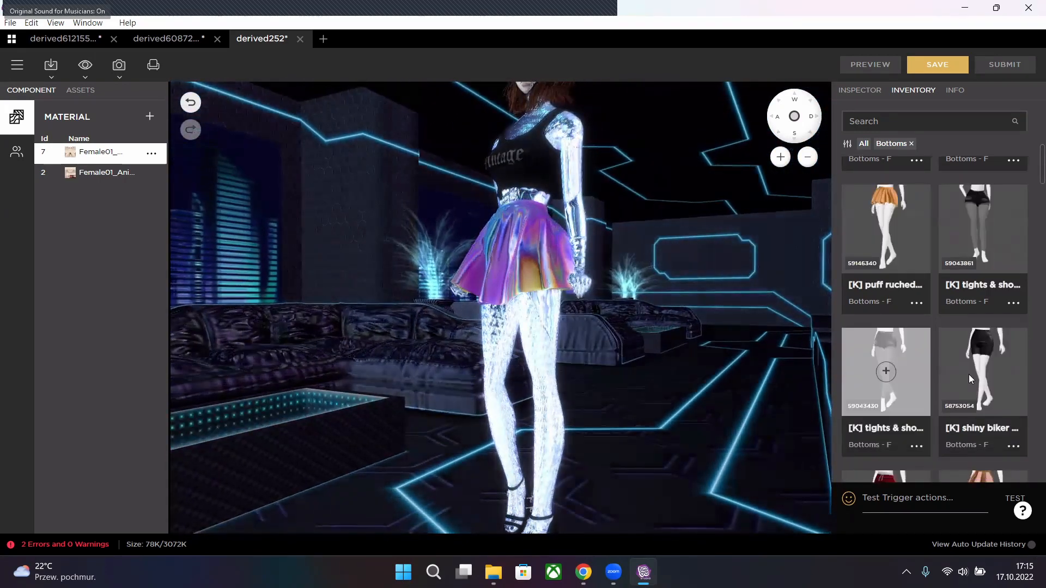
pyautogui.scroll(3, 986, 318)
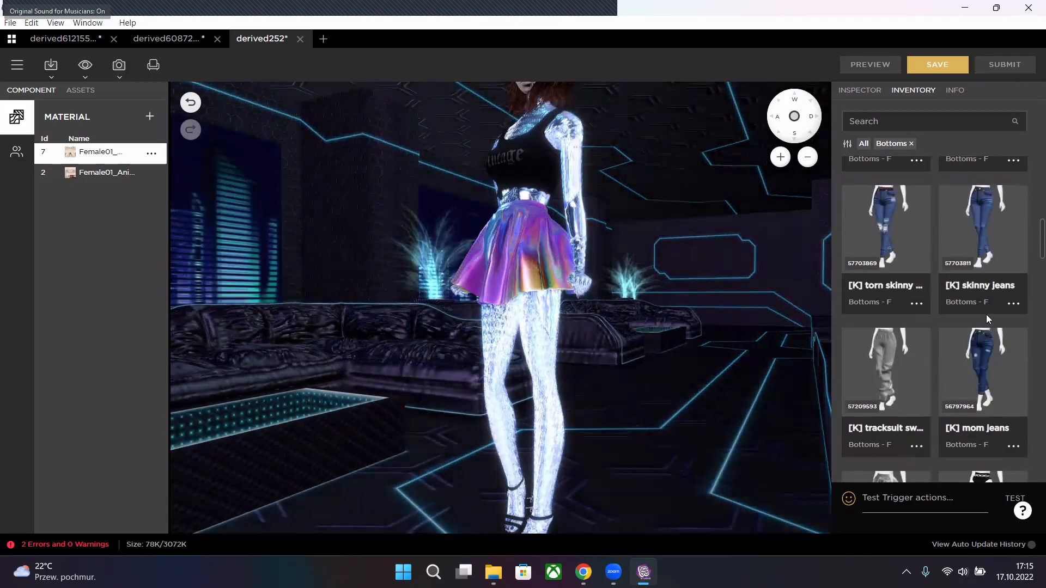
pyautogui.moveTo(783, 321); pyautogui.dragTo(656, 360)
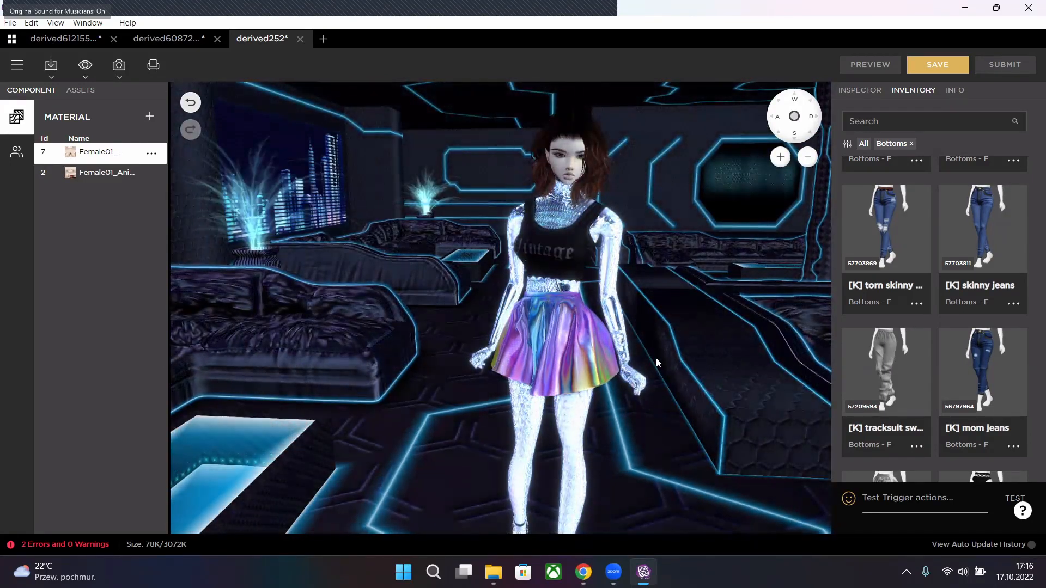
pyautogui.scroll(5, 669, 375)
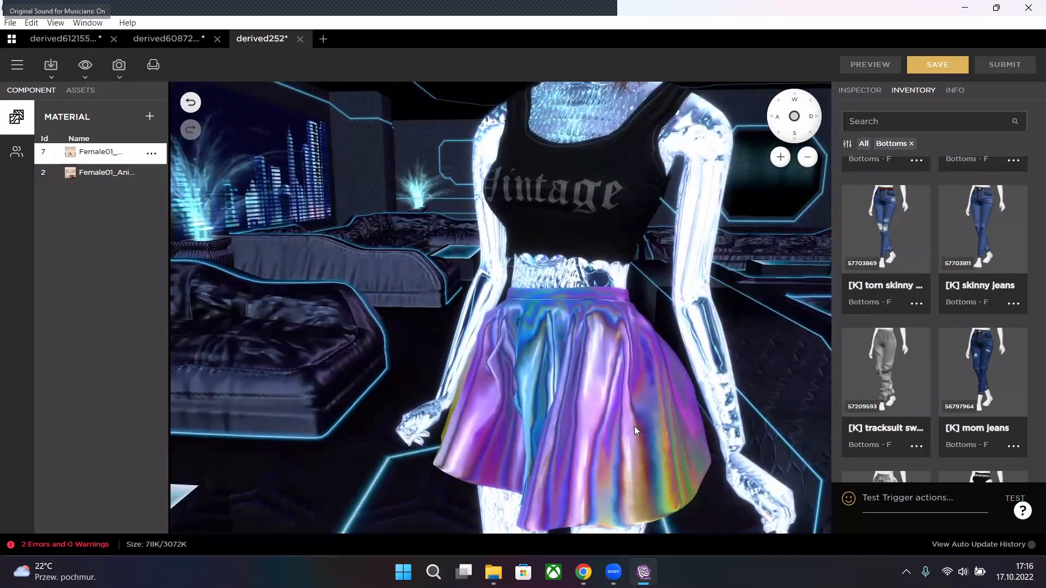
pyautogui.moveTo(635, 426); pyautogui.dragTo(349, 374)
pyautogui.moveTo(629, 376); pyautogui.dragTo(833, 114)
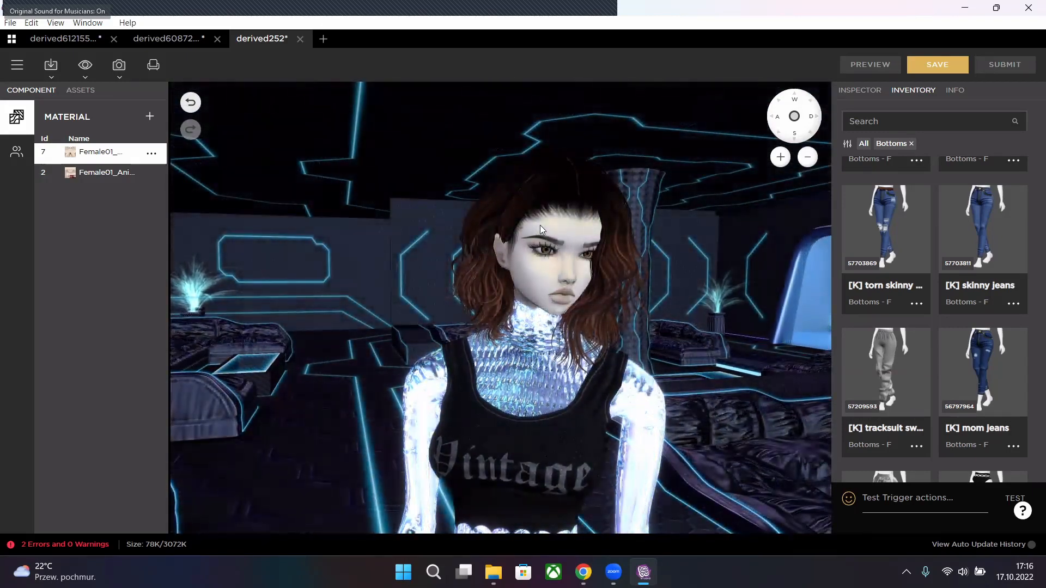
# - Filter the inventory to female heads and browse the available ones
pyautogui.click(848, 145)
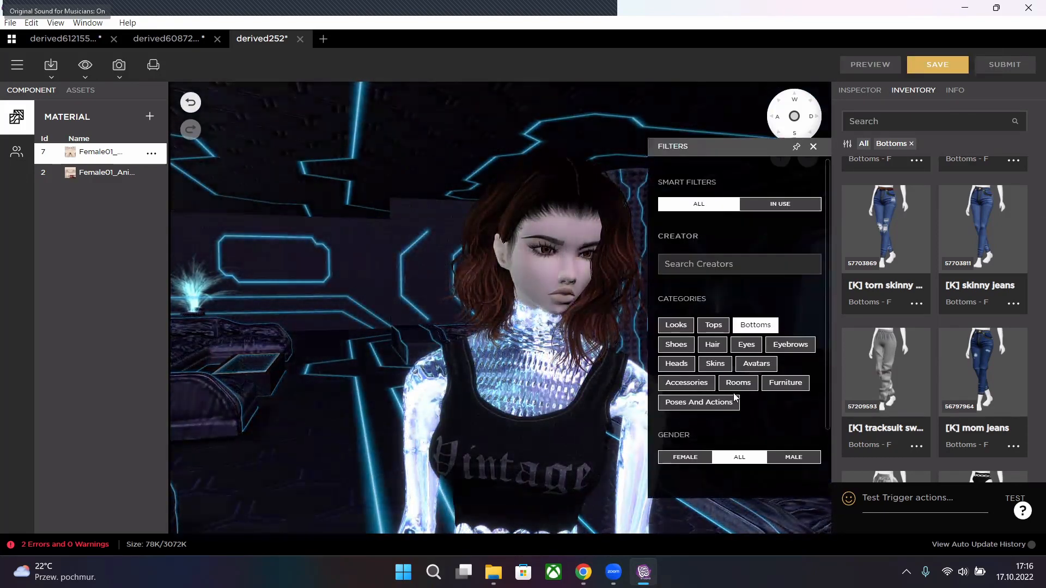
pyautogui.click(678, 364)
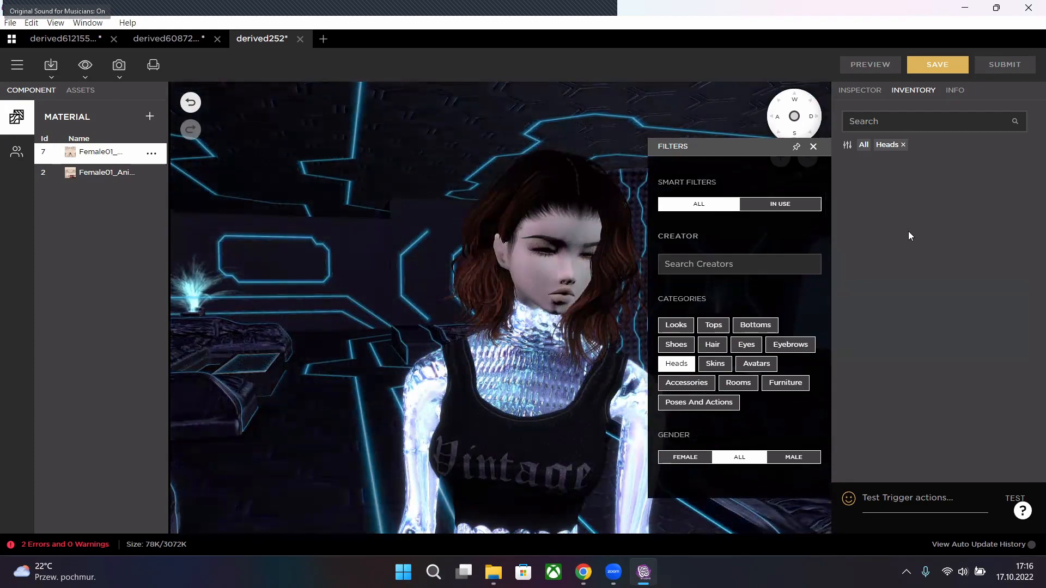
pyautogui.scroll(-5, 921, 352)
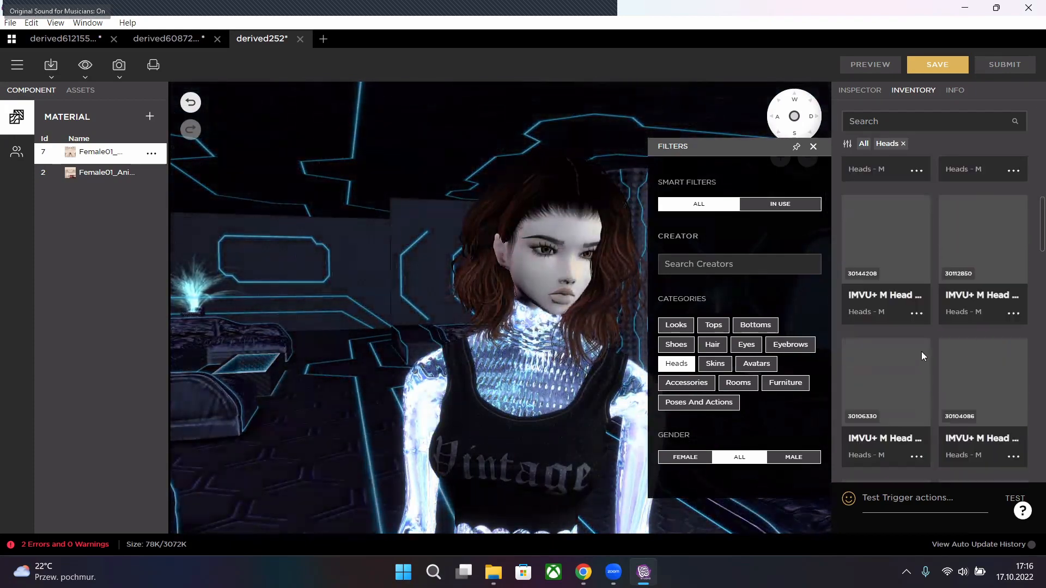
pyautogui.scroll(-10, 921, 356)
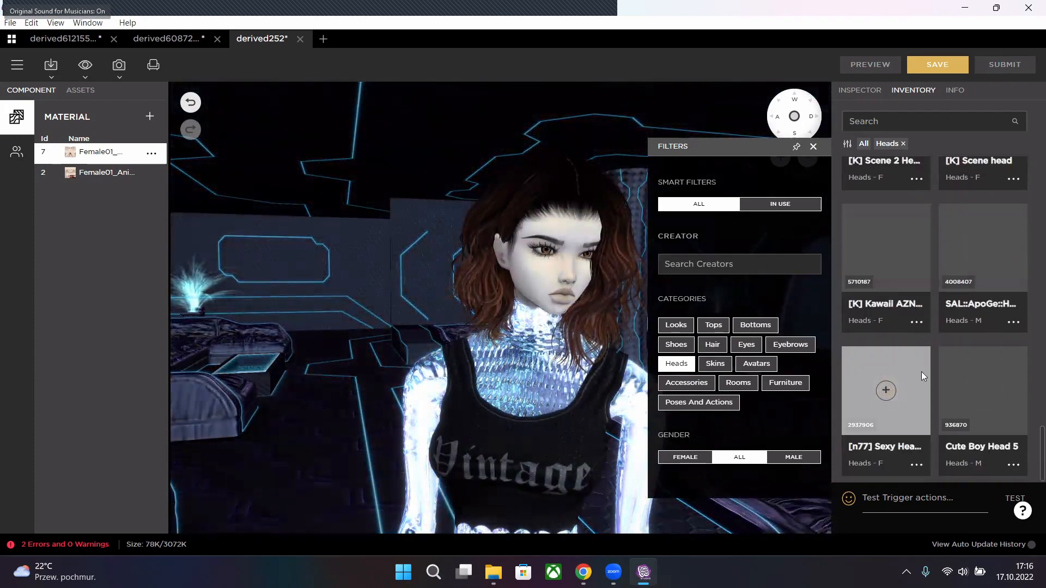
pyautogui.click(688, 457)
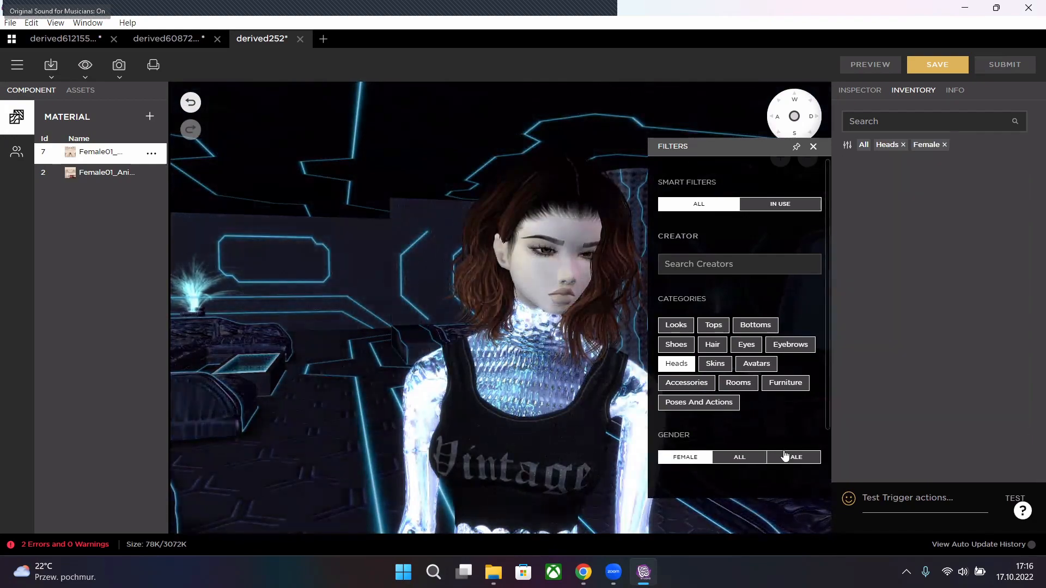
pyautogui.scroll(-10, 927, 418)
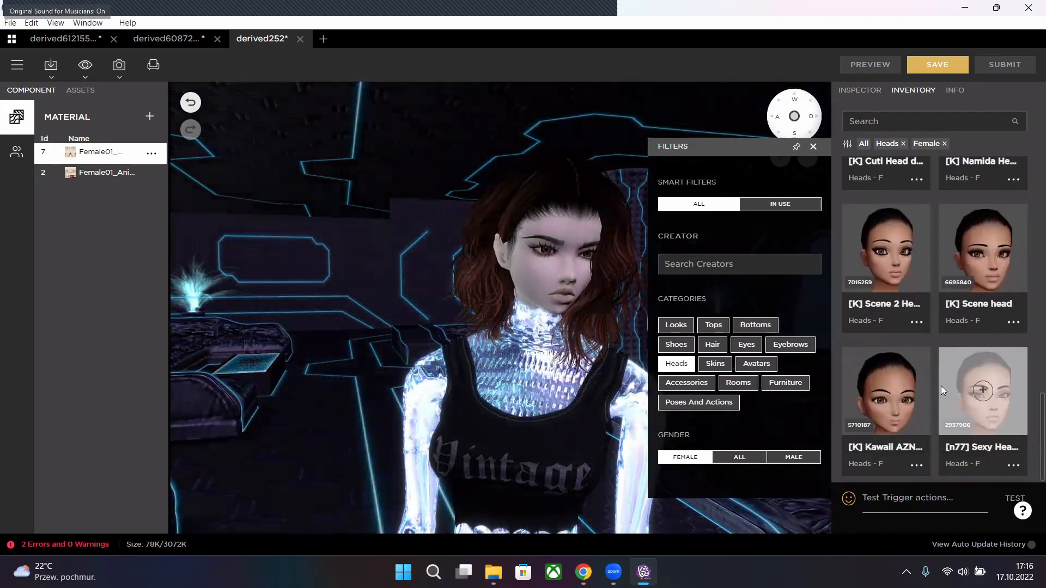
pyautogui.scroll(5, 941, 385)
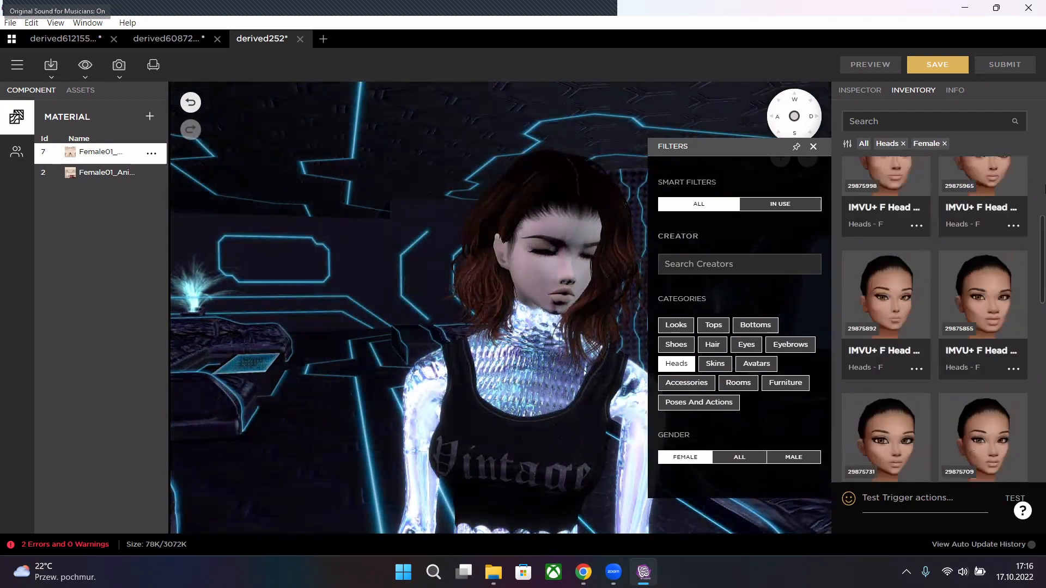
pyautogui.scroll(5, 934, 257)
# - Try a cartoon-style head with large eyes on the avatar and view it from nearby and farther away
pyautogui.click(885, 296)
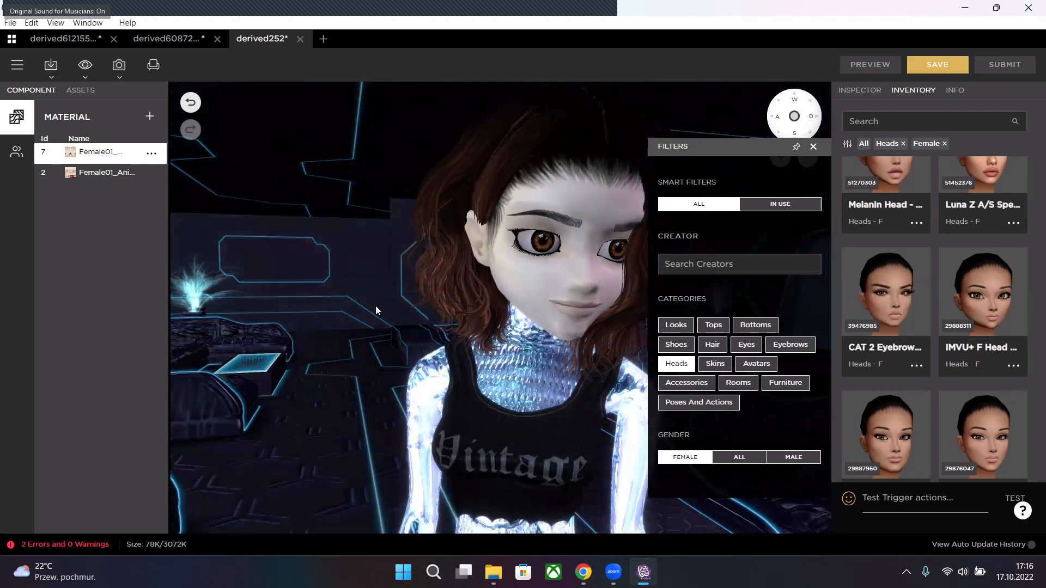
pyautogui.moveTo(518, 347); pyautogui.dragTo(467, 348, button='right')
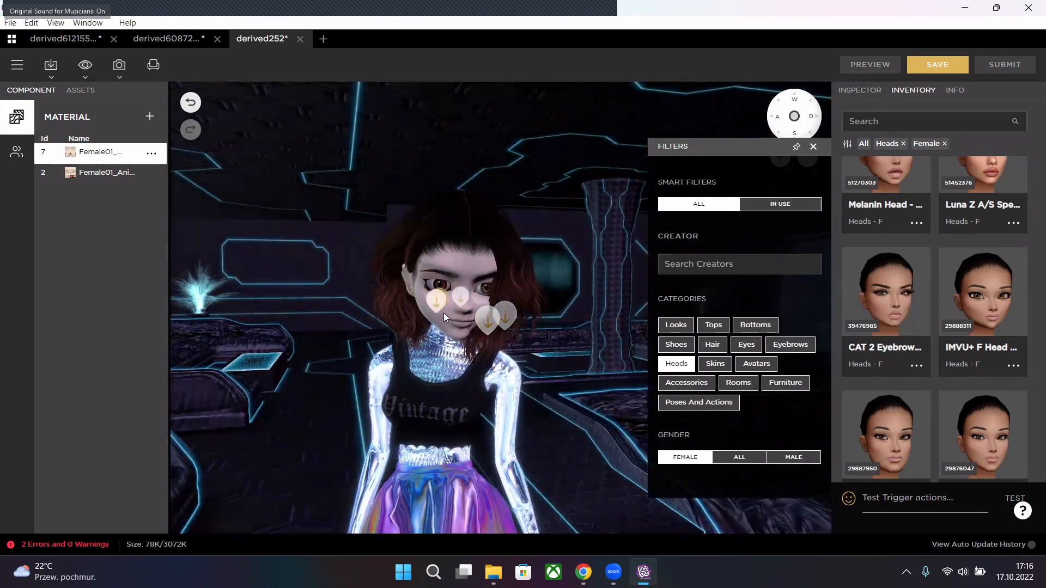
pyautogui.scroll(5, 485, 334)
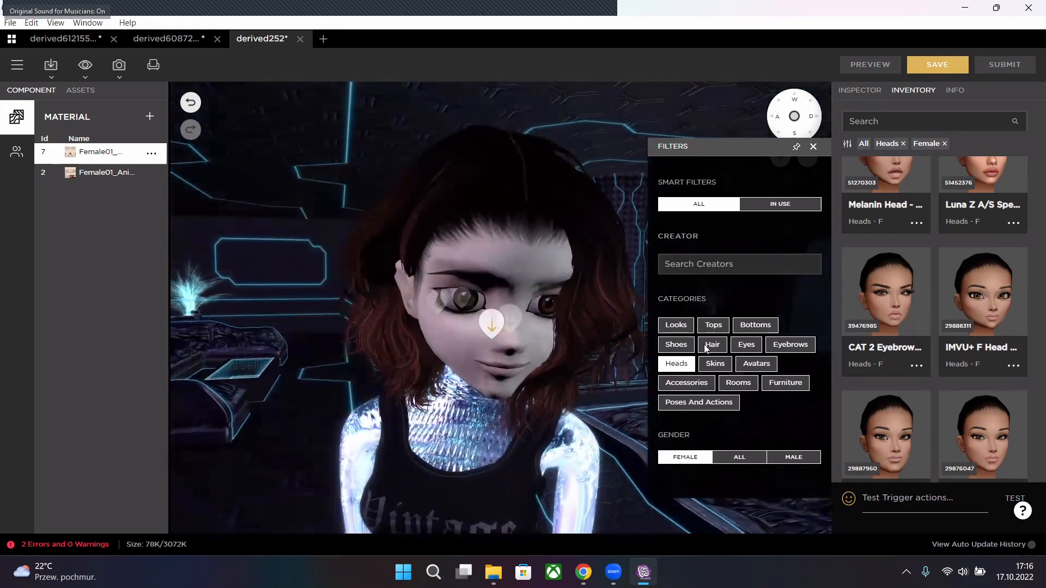
pyautogui.scroll(2, 948, 321)
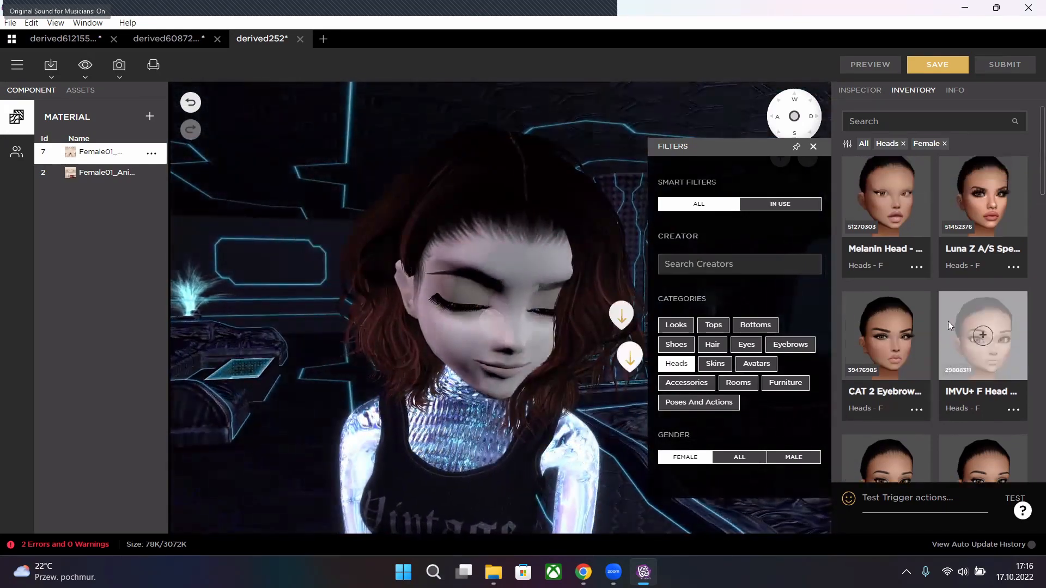
# - Put the Luna Z A/S head on the avatar and close the inventory filters
pyautogui.click(886, 210)
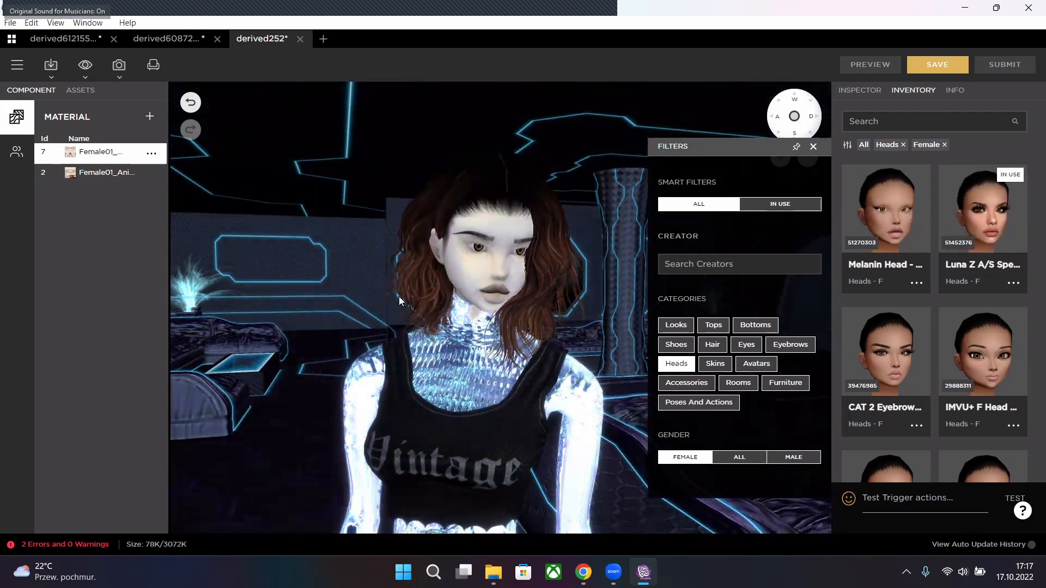
pyautogui.moveTo(456, 292); pyautogui.dragTo(425, 297)
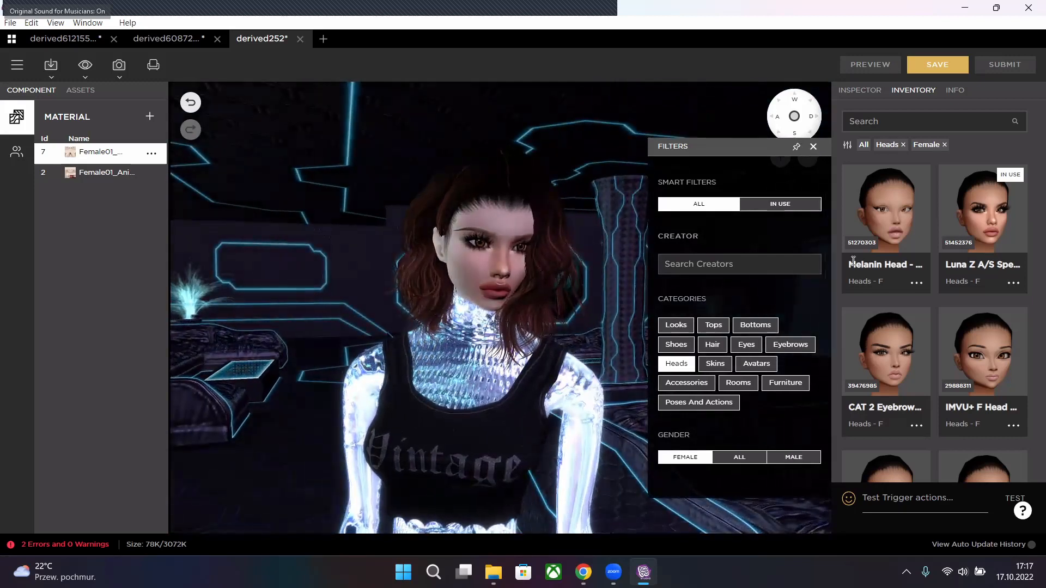
pyautogui.click(813, 146)
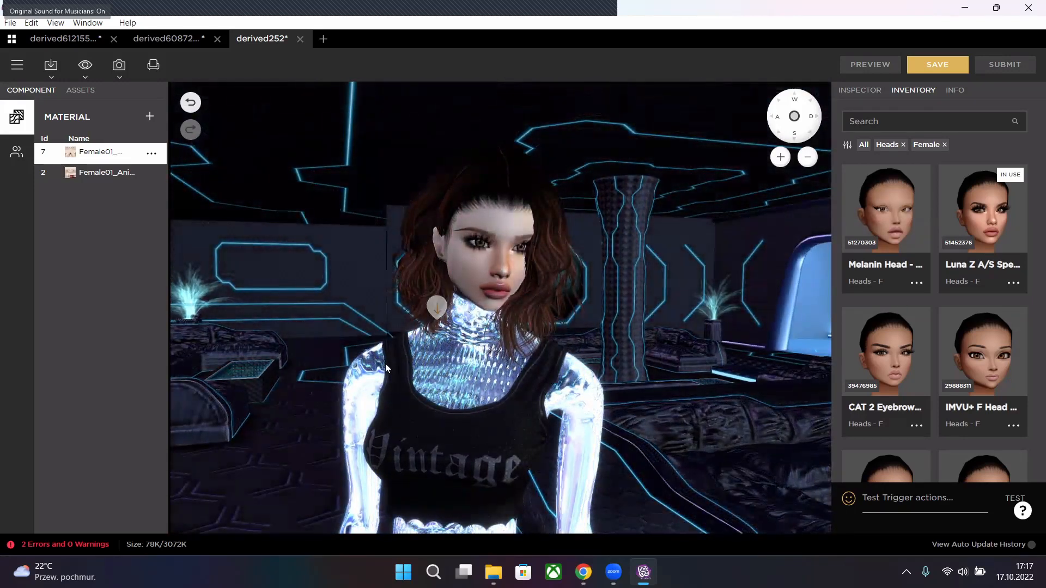
# - Examine the crochet-patterned glowing skin with the Luna Z head and holo skirt from the back, front and sides, up to a close-up of the neck and chest
pyautogui.scroll(-5, 388, 364)
pyautogui.moveTo(395, 360); pyautogui.dragTo(433, 226, button='right')
pyautogui.moveTo(563, 393); pyautogui.dragTo(327, 405)
pyautogui.moveTo(534, 404); pyautogui.dragTo(228, 419)
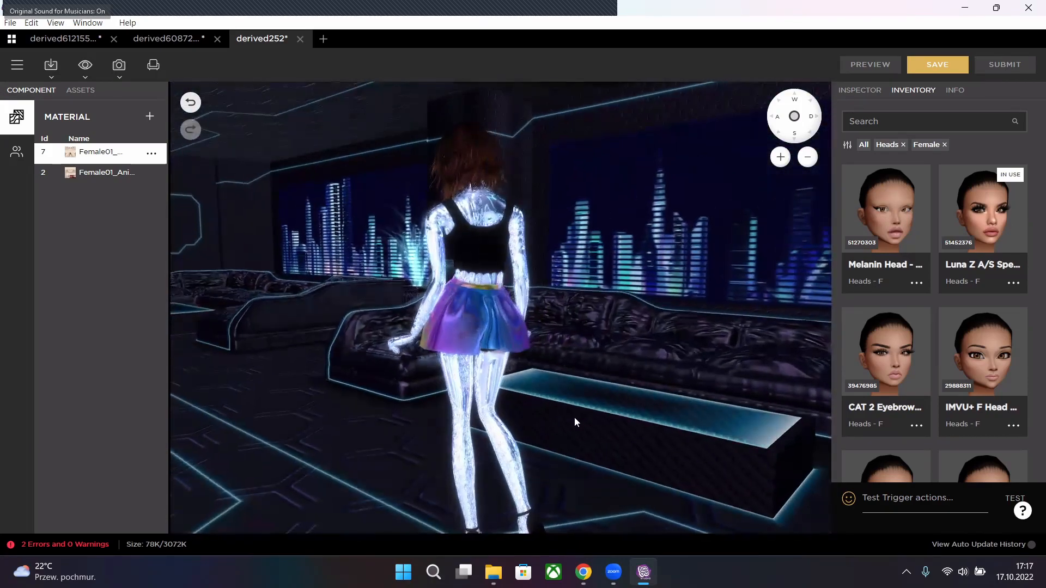
pyautogui.moveTo(574, 417); pyautogui.dragTo(360, 327)
pyautogui.moveTo(718, 289)
pyautogui.mouseDown()
pyautogui.moveTo(407, 204)
pyautogui.moveTo(700, 295)
pyautogui.mouseUp()
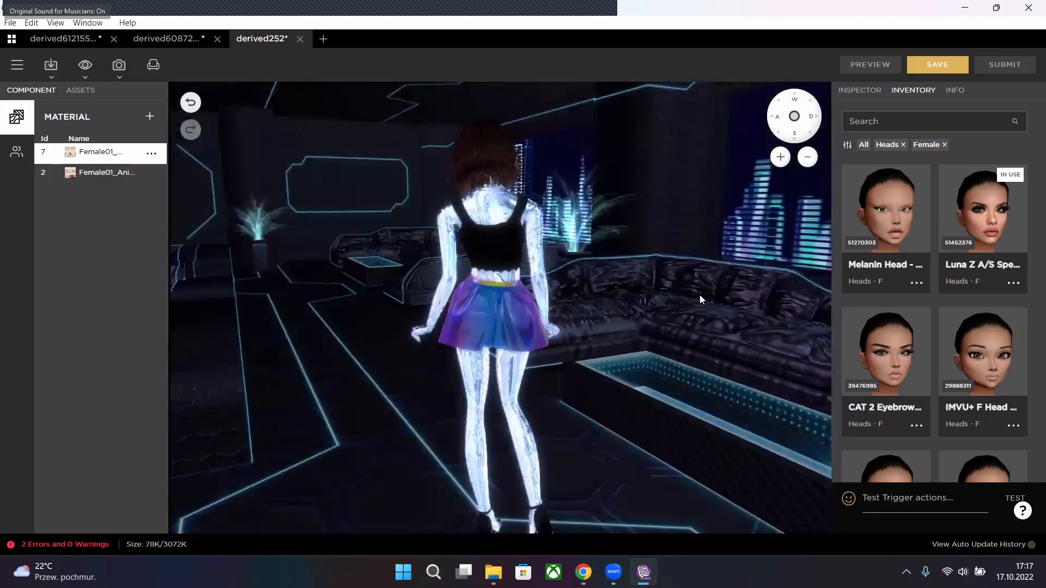
pyautogui.moveTo(392, 430); pyautogui.dragTo(676, 305)
pyautogui.moveTo(453, 399); pyautogui.dragTo(544, 472)
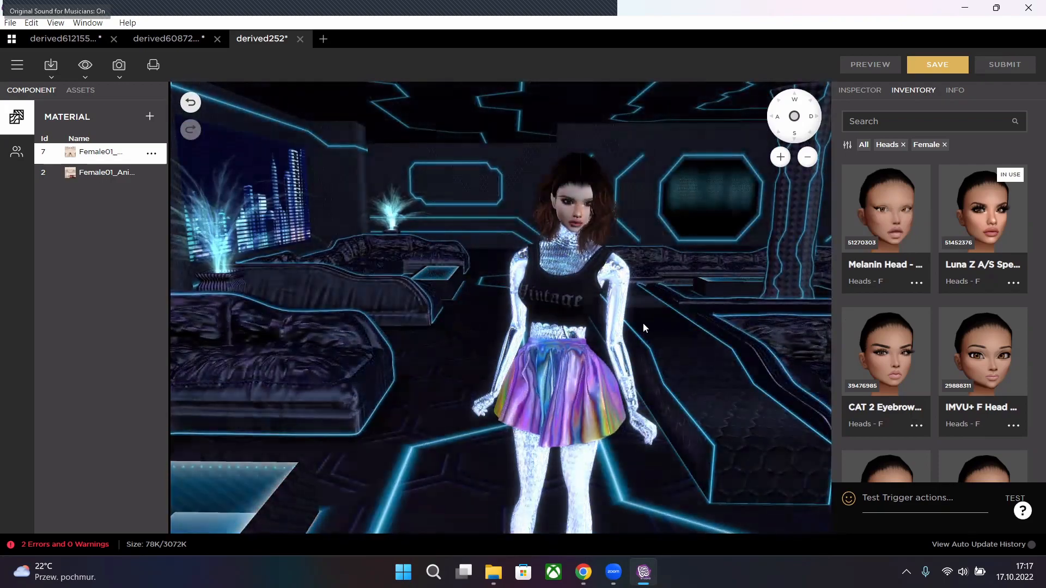
pyautogui.moveTo(644, 363); pyautogui.dragTo(665, 351)
pyautogui.press('d')
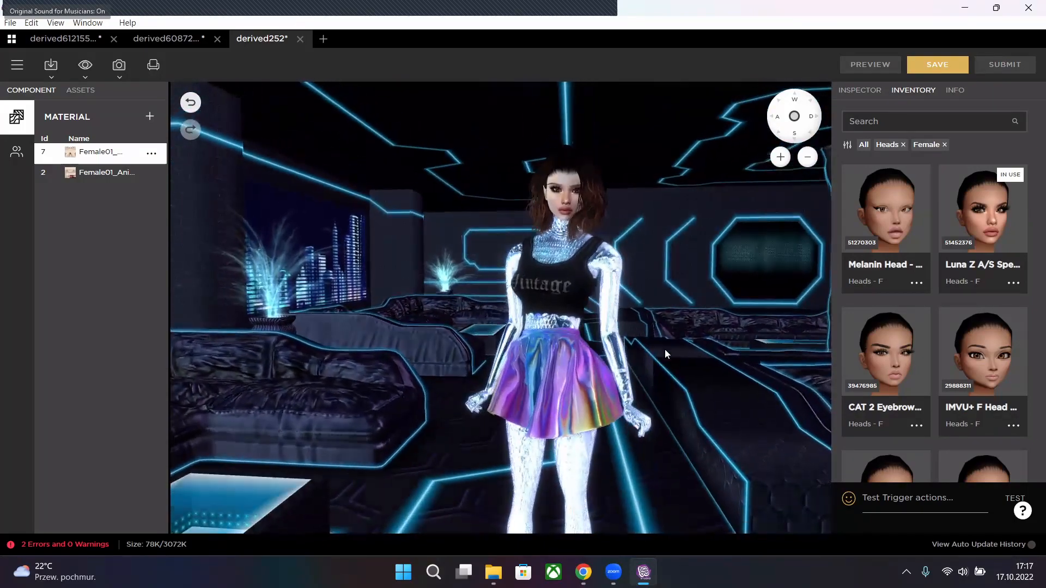
pyautogui.moveTo(665, 351); pyautogui.dragTo(684, 340, button='right')
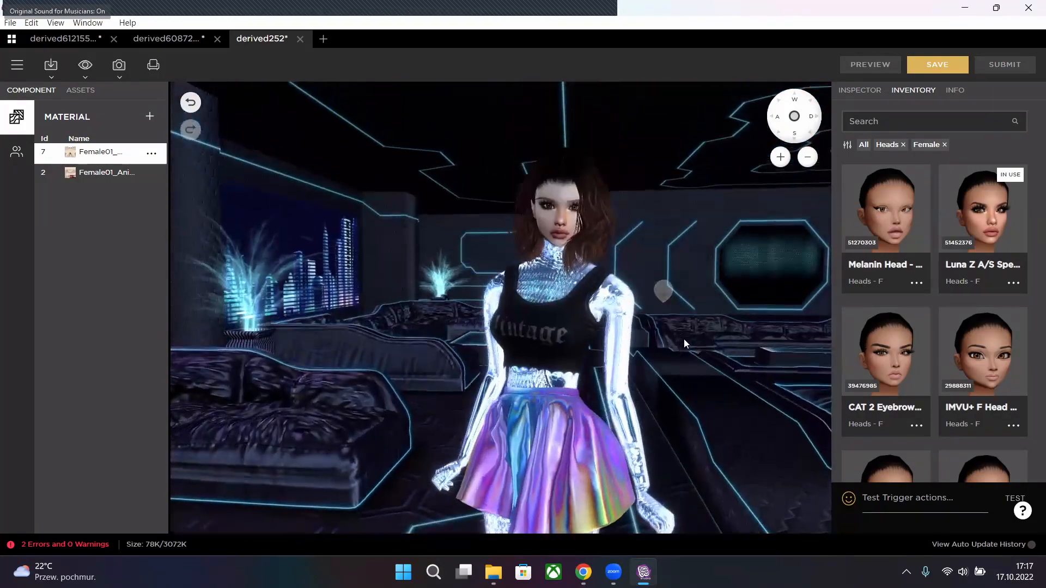
pyautogui.moveTo(684, 340); pyautogui.dragTo(668, 369)
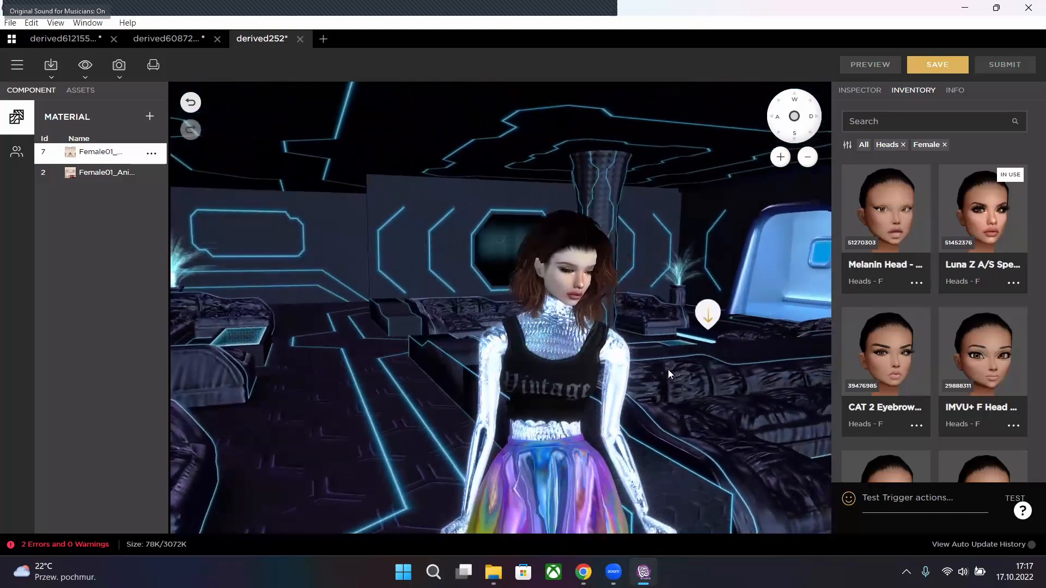
pyautogui.moveTo(668, 370); pyautogui.dragTo(765, 231, button='right')
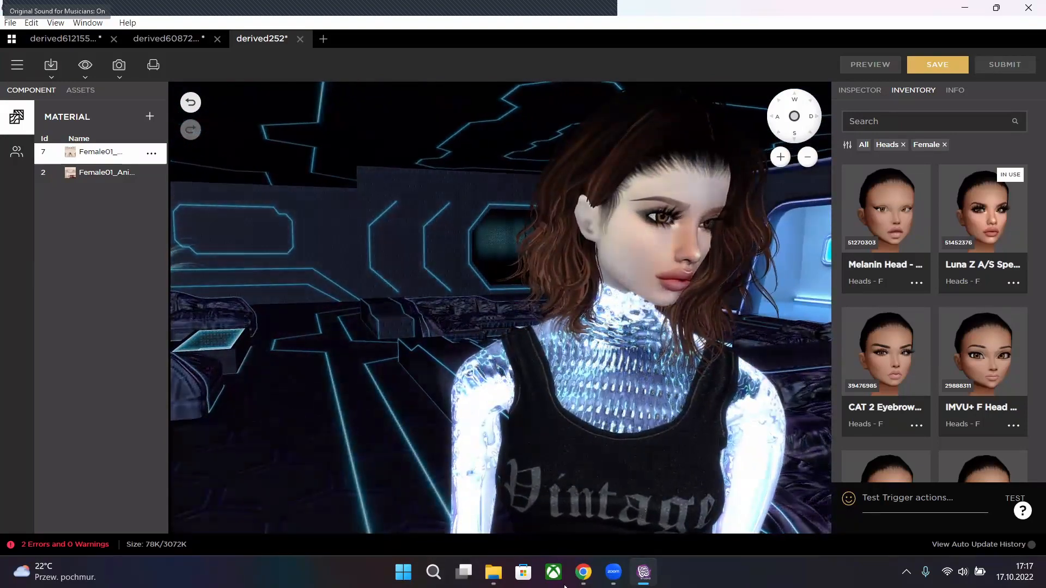
# - Clear the search in the product list, start a new derived product and list the derivable women's heads
pyautogui.click(11, 40)
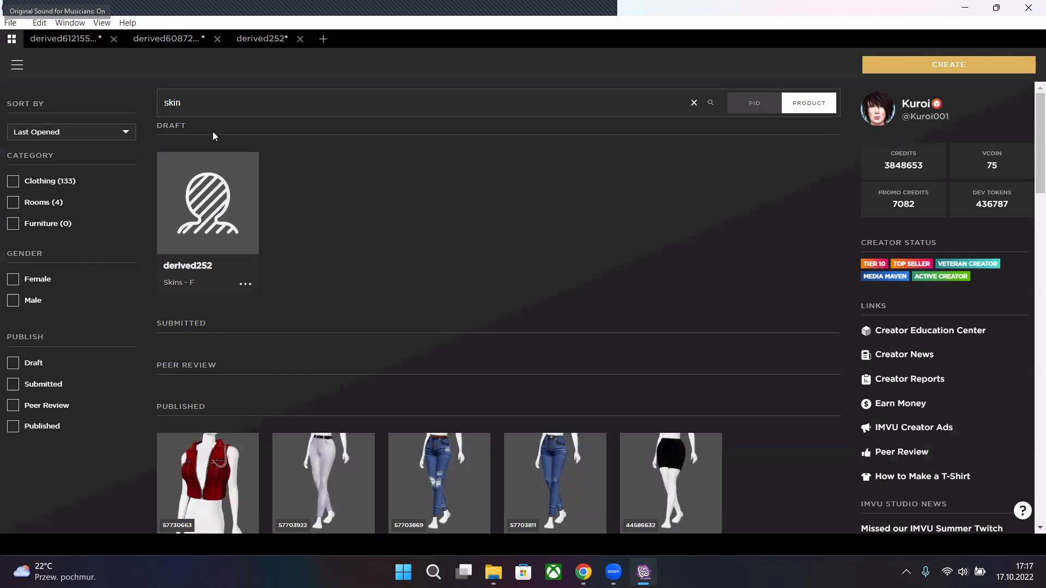
pyautogui.click(694, 106)
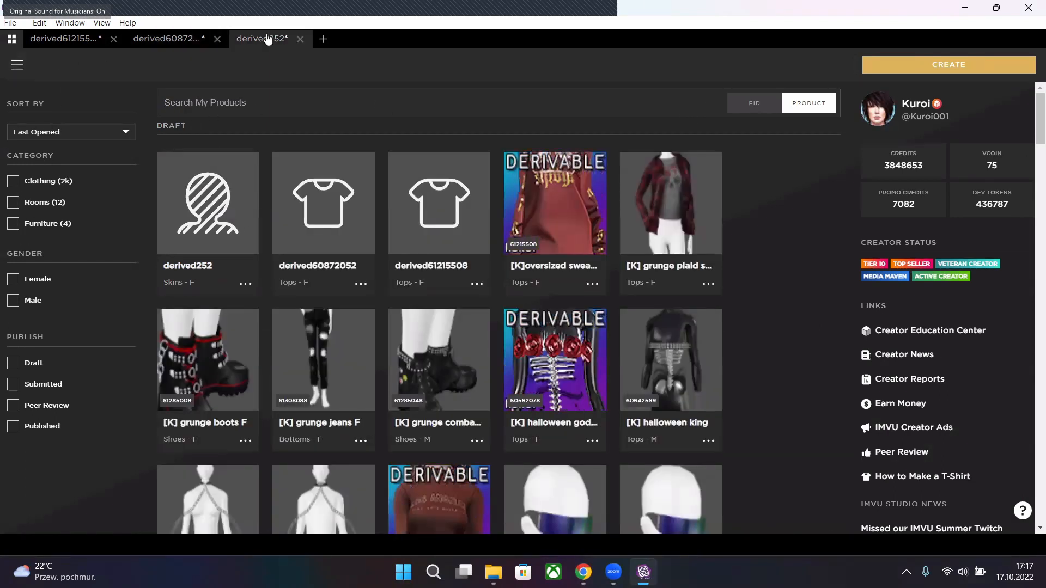
pyautogui.click(323, 40)
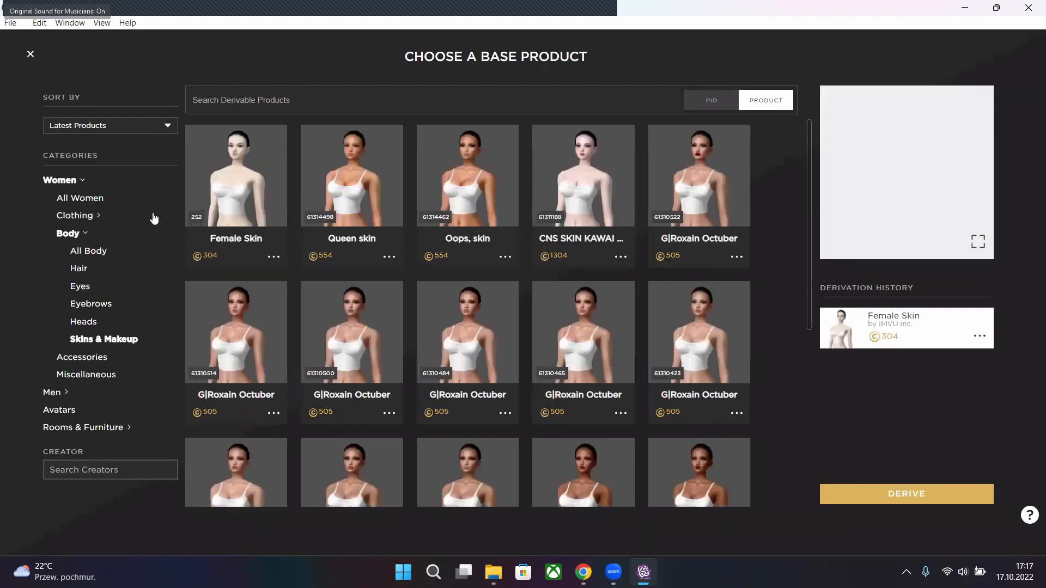
pyautogui.click(94, 323)
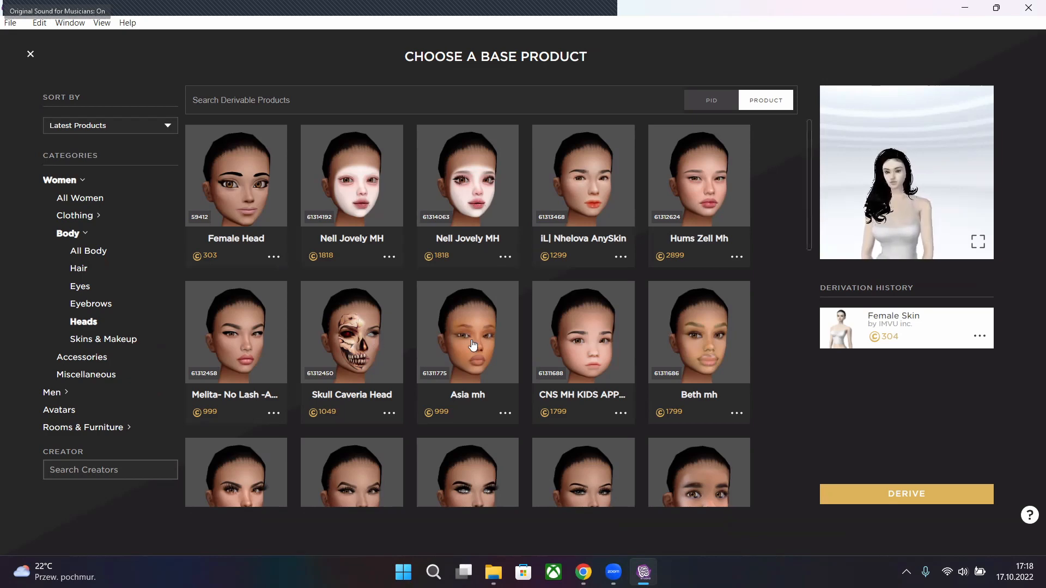
pyautogui.scroll(-3, 472, 346)
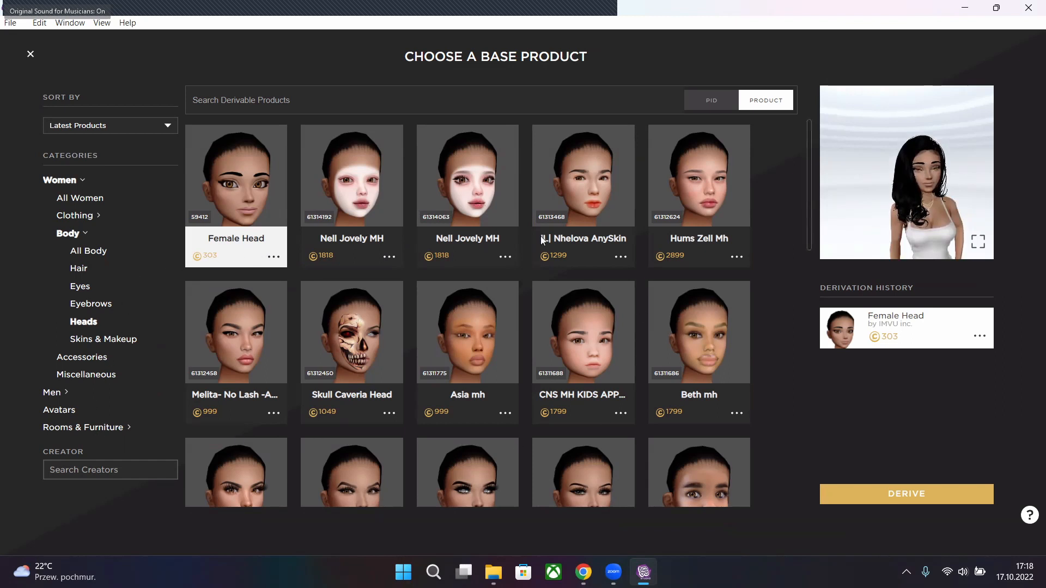
# - Derive a new project from the Nell Jovely MH head
pyautogui.click(385, 170)
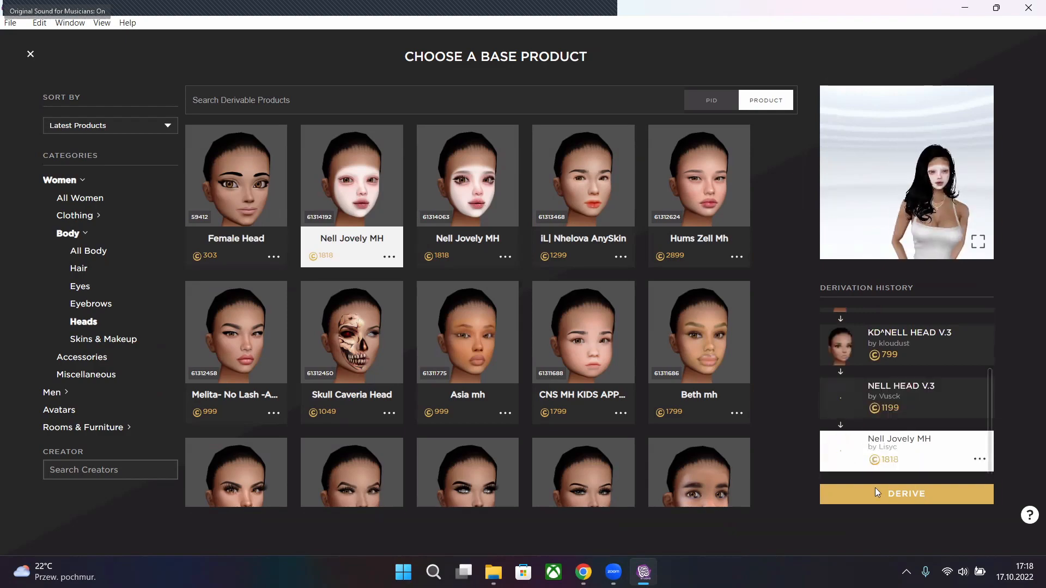
pyautogui.scroll(-5, 521, 369)
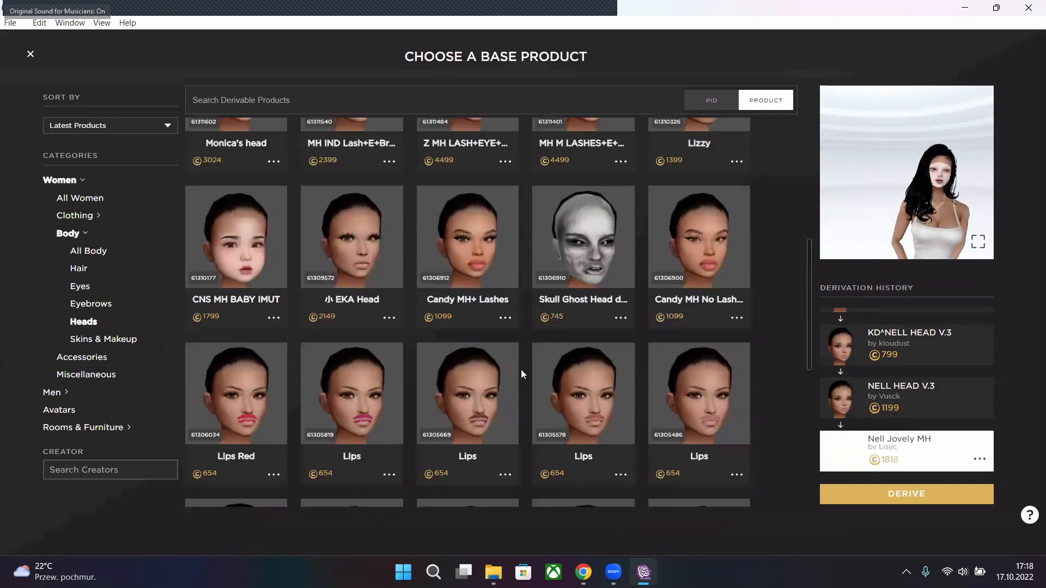
pyautogui.scroll(-5, 521, 370)
pyautogui.scroll(10, 521, 369)
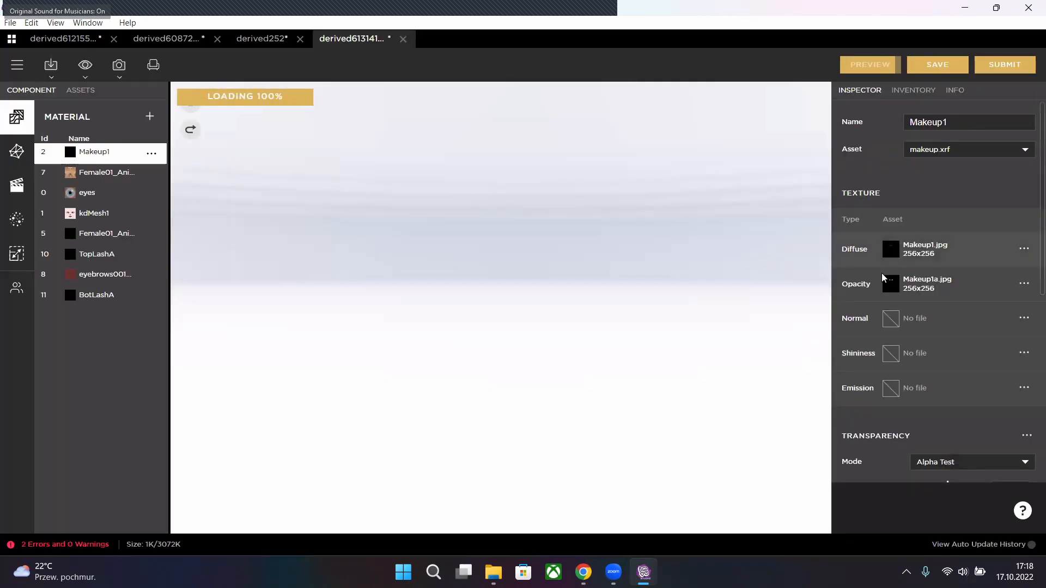
# - Compare the textures and settings of the Female01_Anime01_Tops_naked and kdMesh1 materials with the derived head's face close up
pyautogui.moveTo(886, 284)
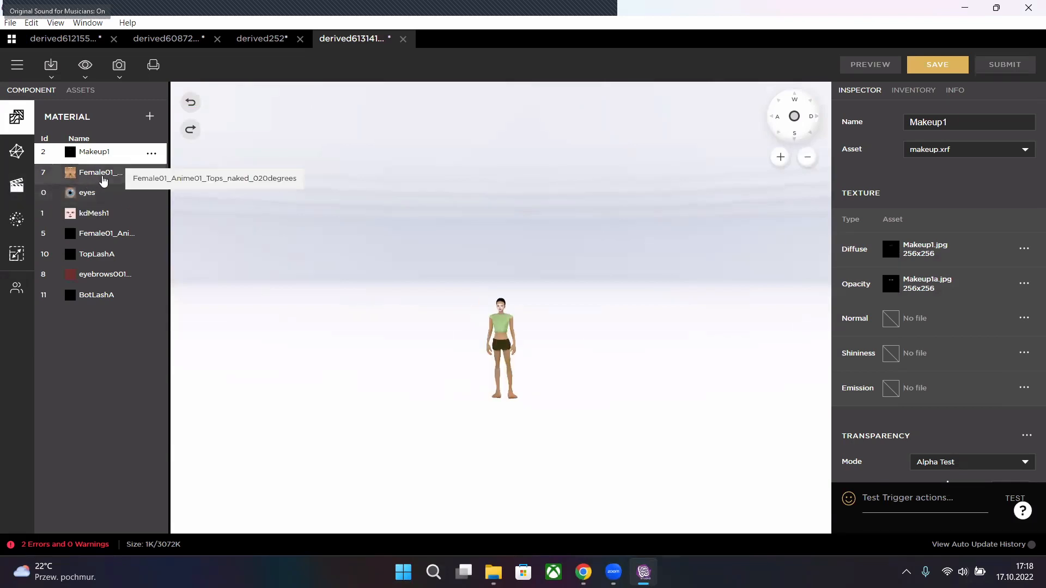
pyautogui.click(95, 174)
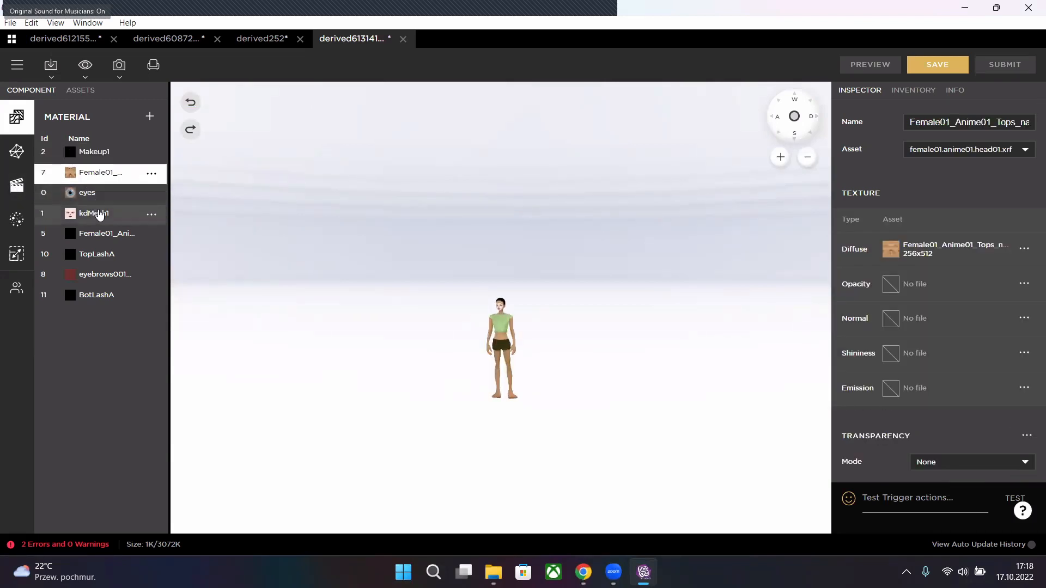
pyautogui.click(100, 213)
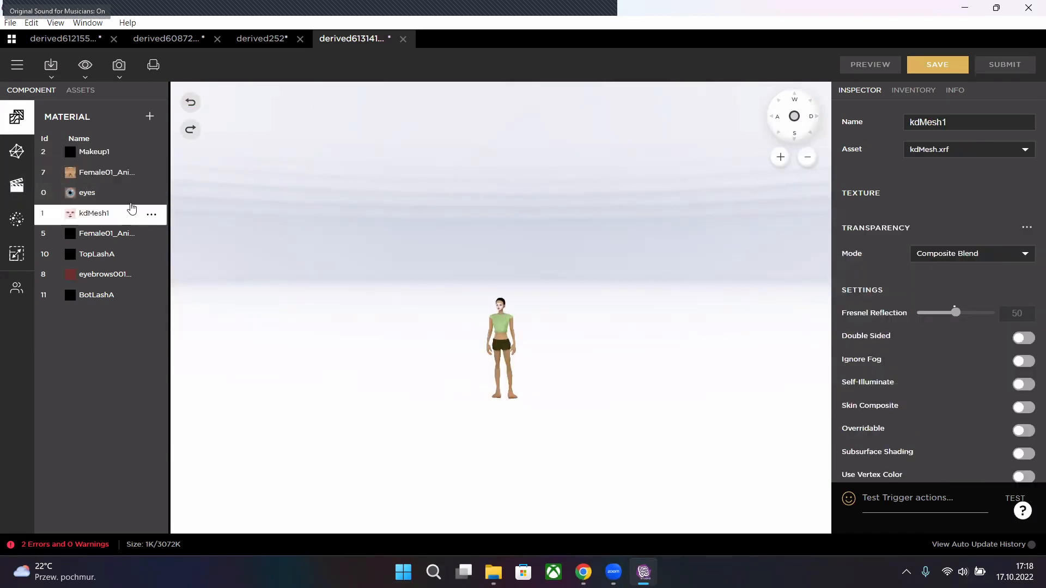
pyautogui.click(109, 181)
pyautogui.doubleClick(500, 309)
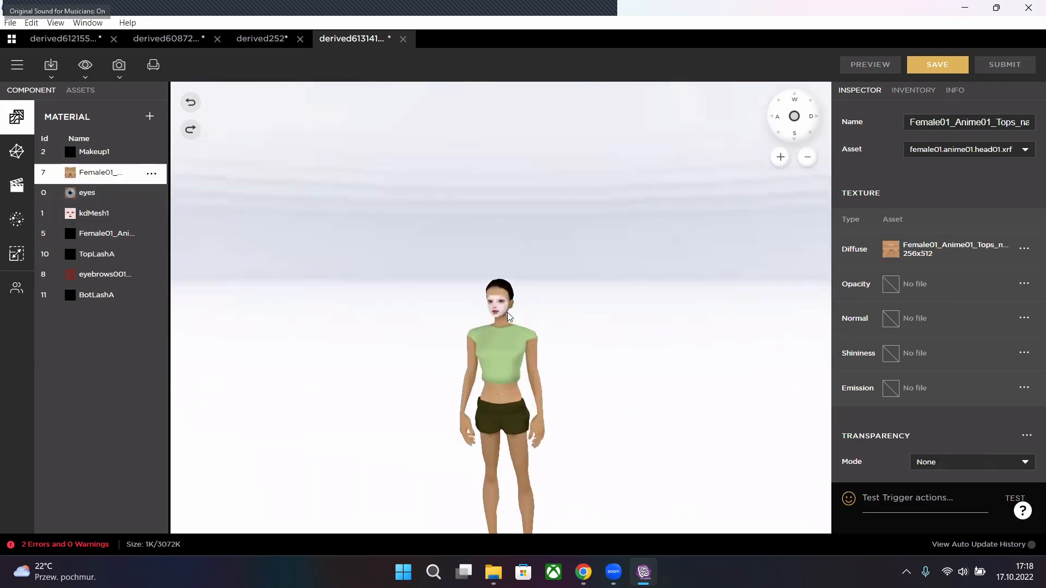
pyautogui.moveTo(890, 252)
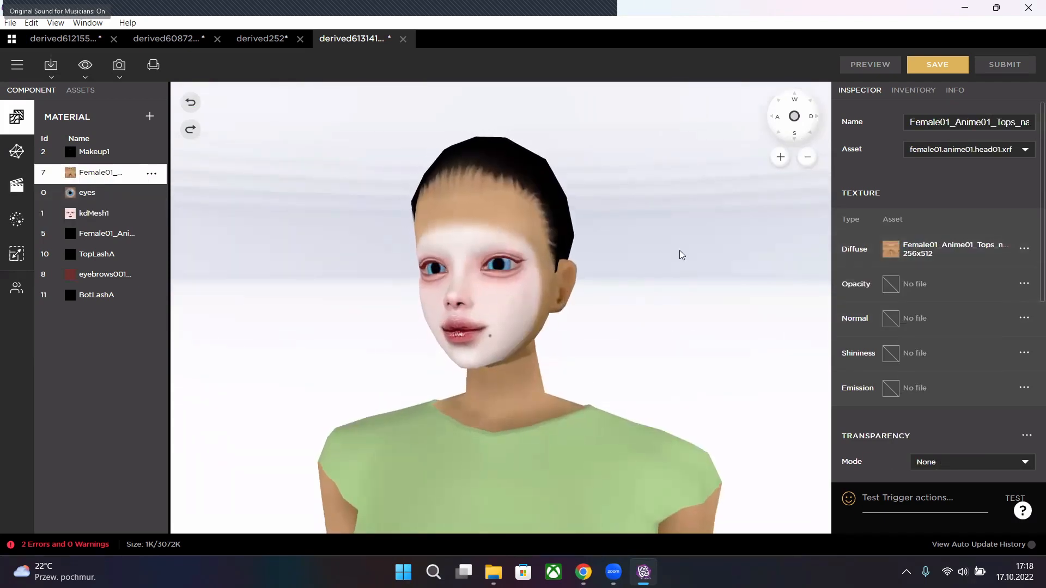
pyautogui.click(105, 214)
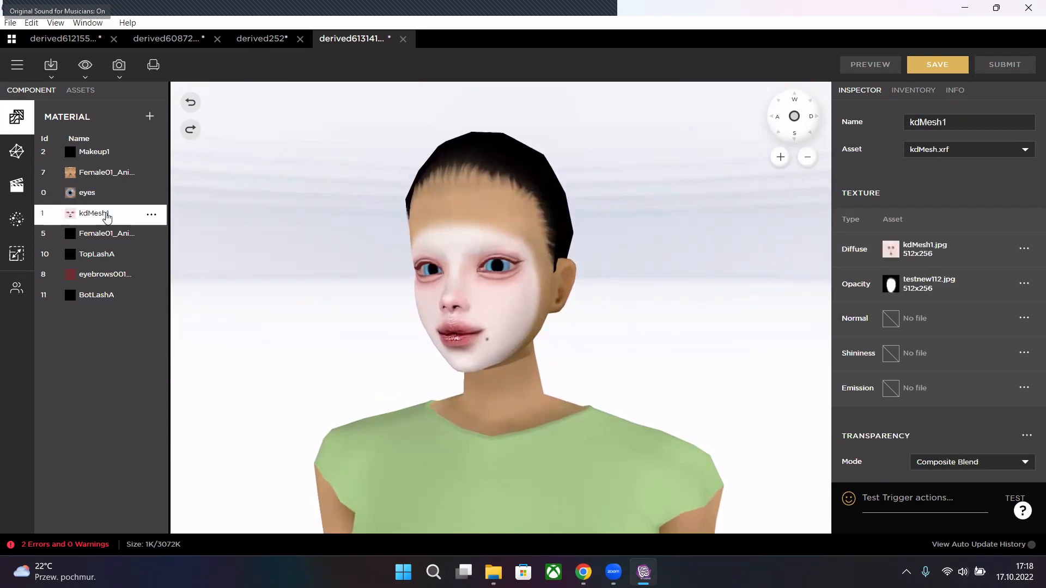
# - Assign the image body layer w.gif as the shininess texture of the kdMesh1 face material
pyautogui.moveTo(891, 250)
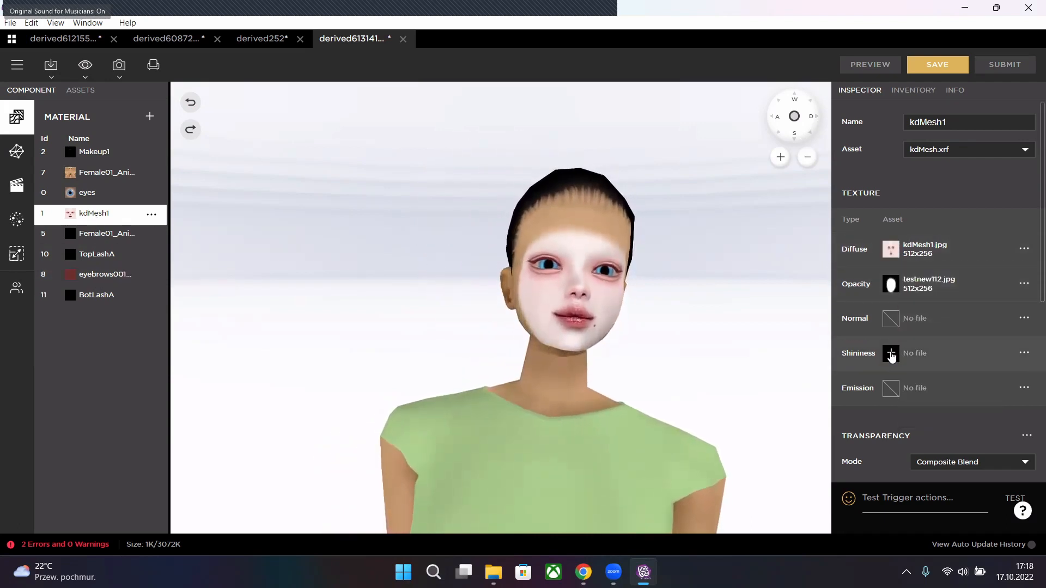
pyautogui.click(891, 354)
pyautogui.click(744, 307)
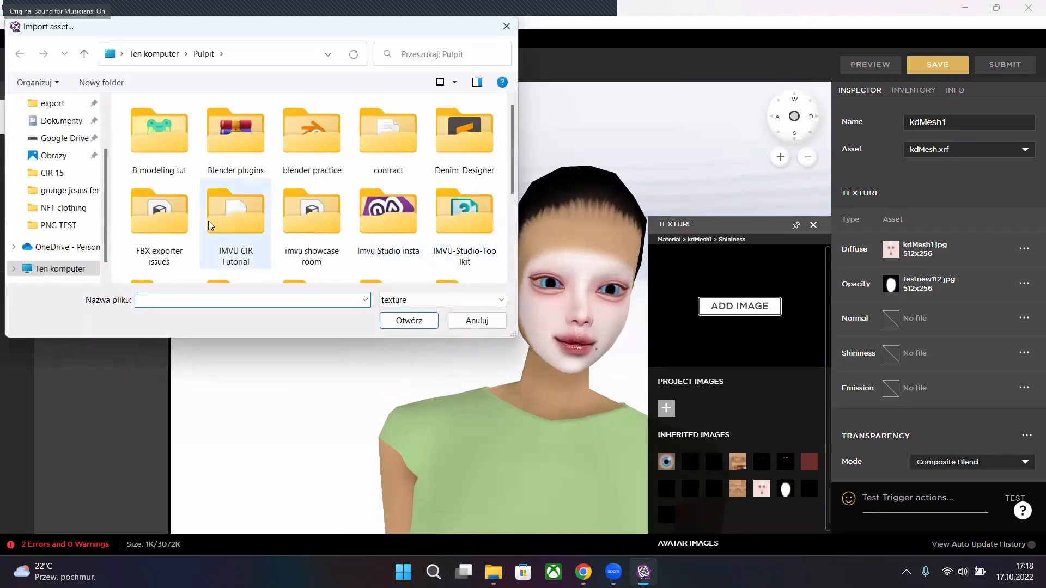
pyautogui.click(51, 137)
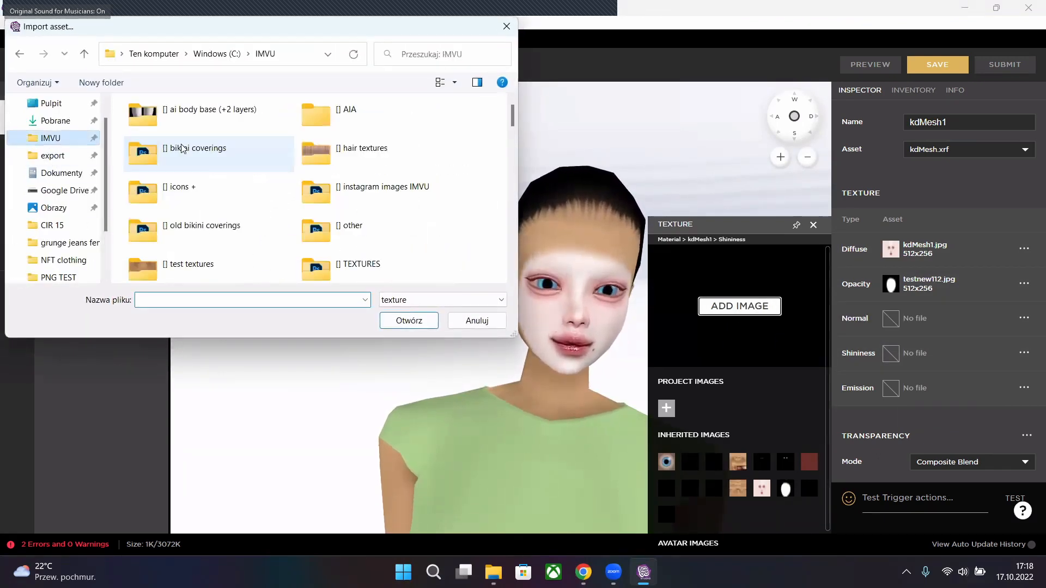
pyautogui.doubleClick(205, 164)
pyautogui.doubleClick(362, 151)
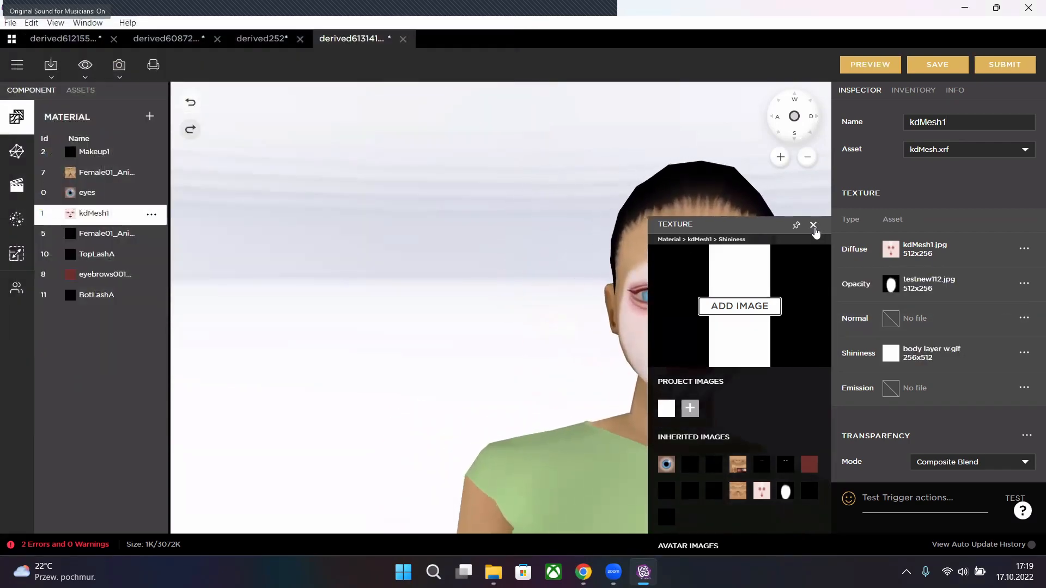
pyautogui.click(814, 227)
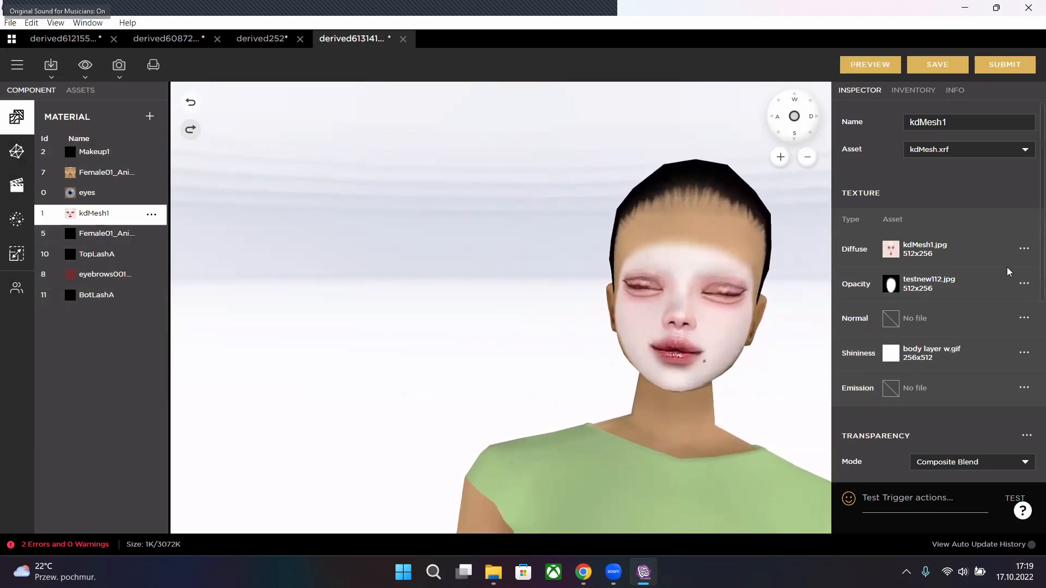
# - Set kdMesh1's Fresnel Reflection to 100, turn on Convex Reflections and preview the face
pyautogui.scroll(-3, 1019, 278)
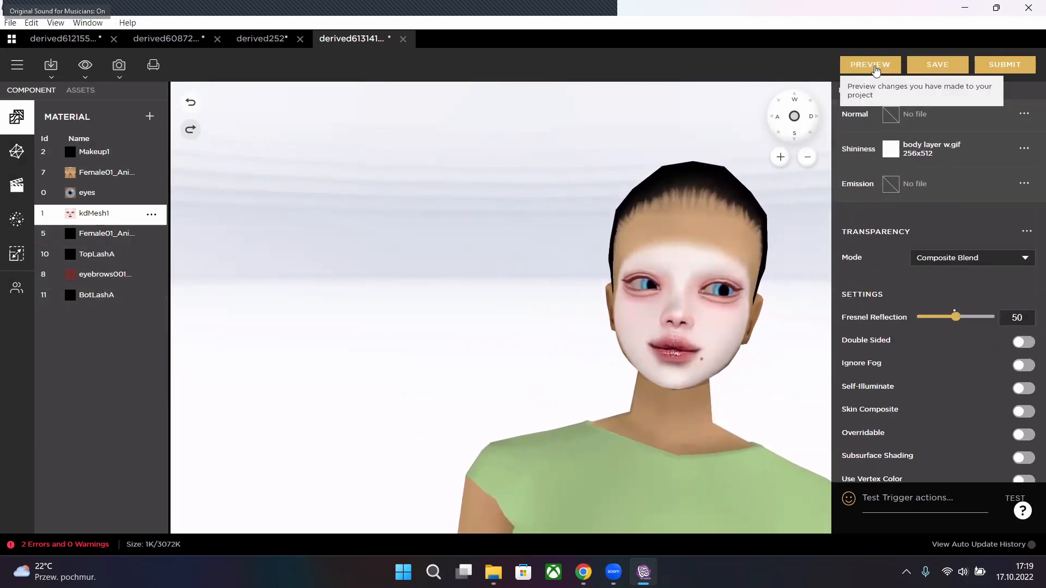
pyautogui.click(871, 66)
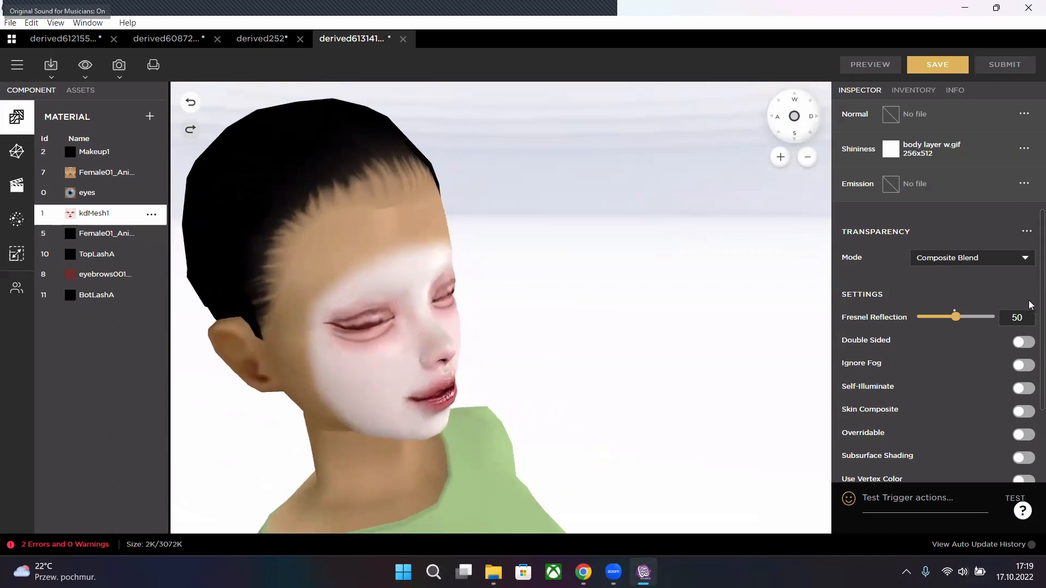
pyautogui.moveTo(957, 318); pyautogui.dragTo(1009, 318)
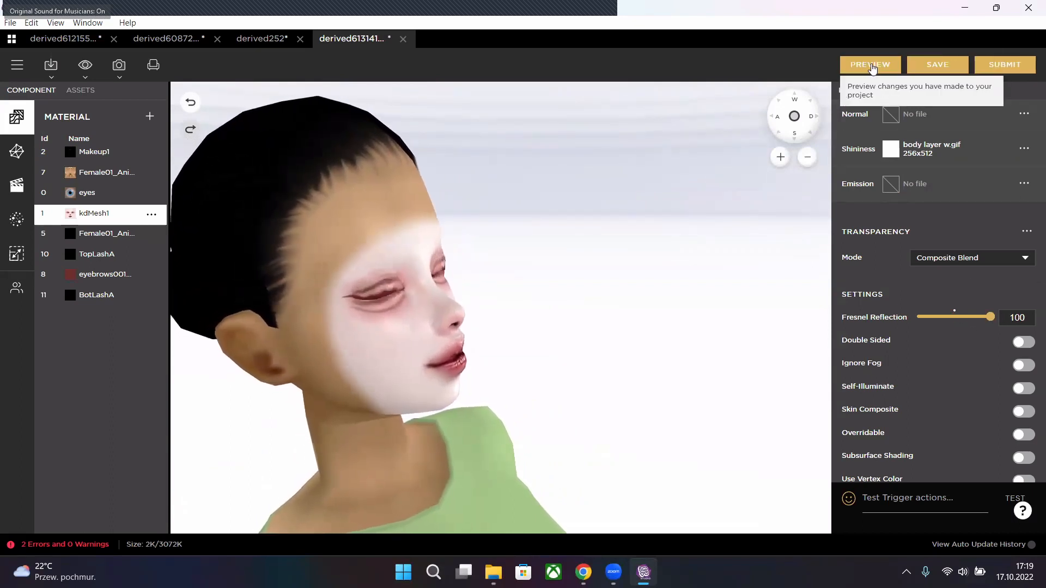
pyautogui.scroll(-3, 970, 456)
pyautogui.click(1023, 414)
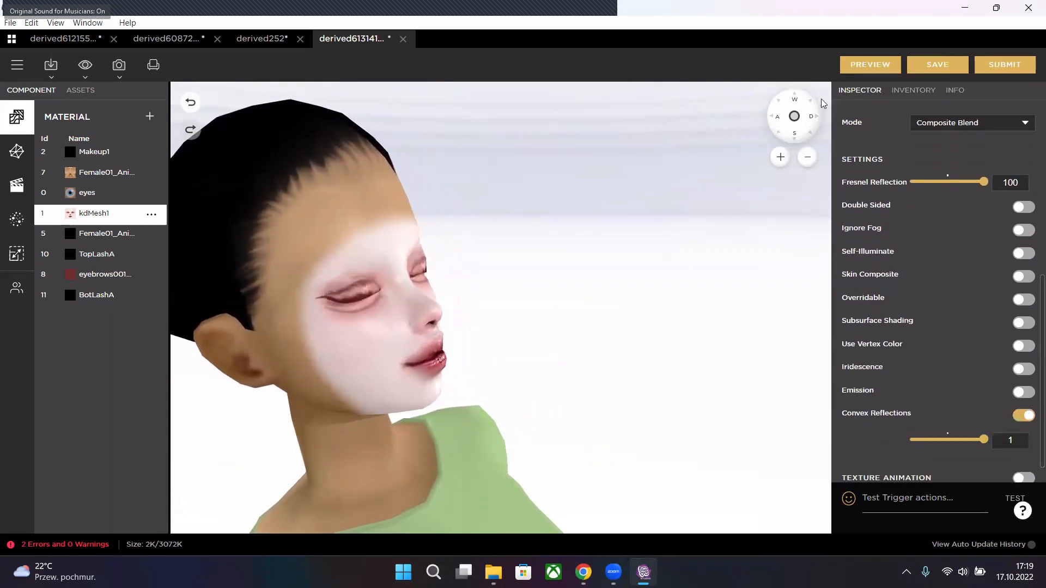
pyautogui.click(855, 66)
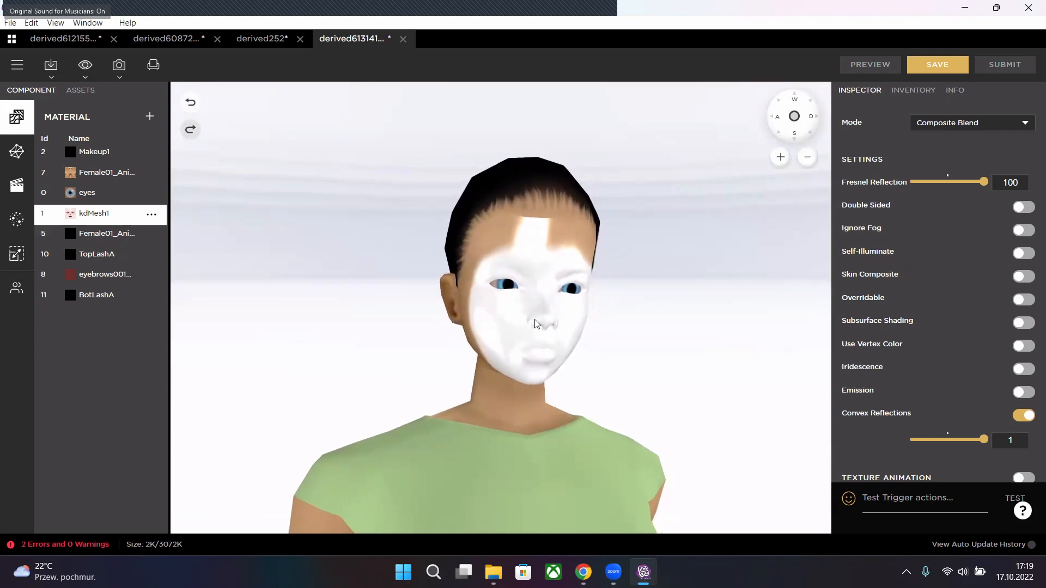
# - Unassign the opacity texture of the head's eyelashes material with Id 5
pyautogui.click(95, 238)
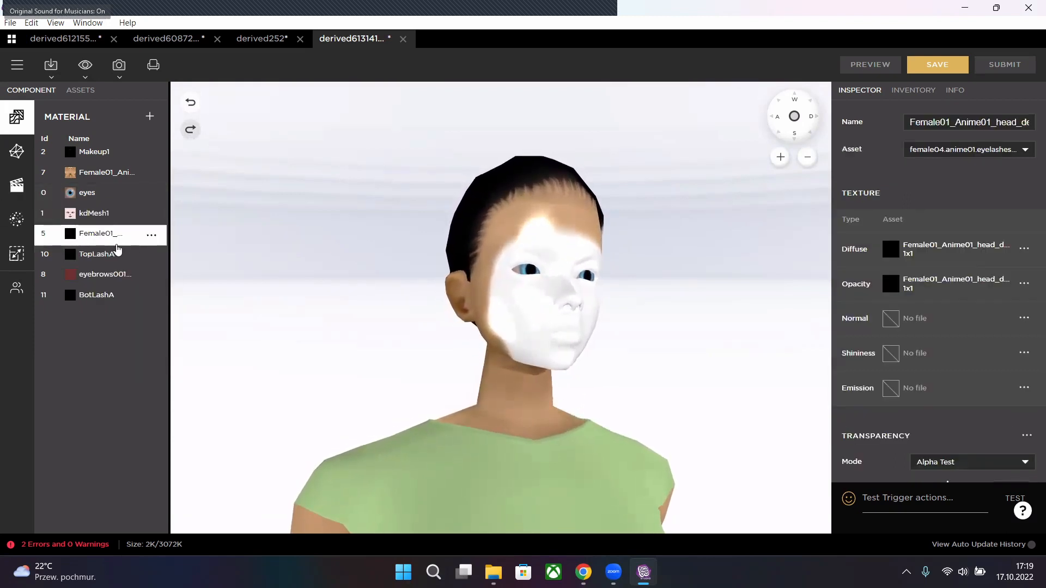
pyautogui.moveTo(67, 242)
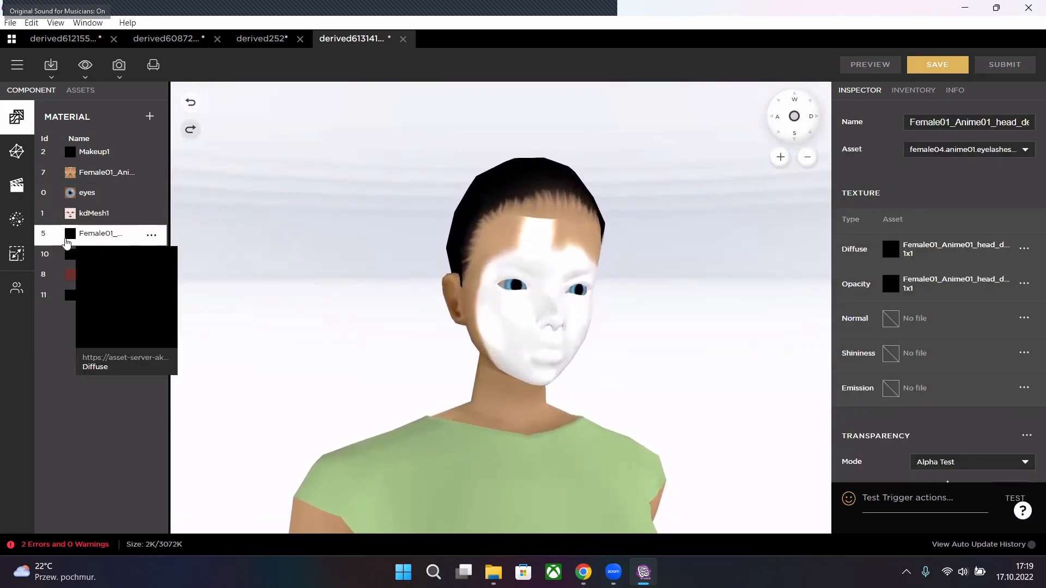
pyautogui.moveTo(898, 250)
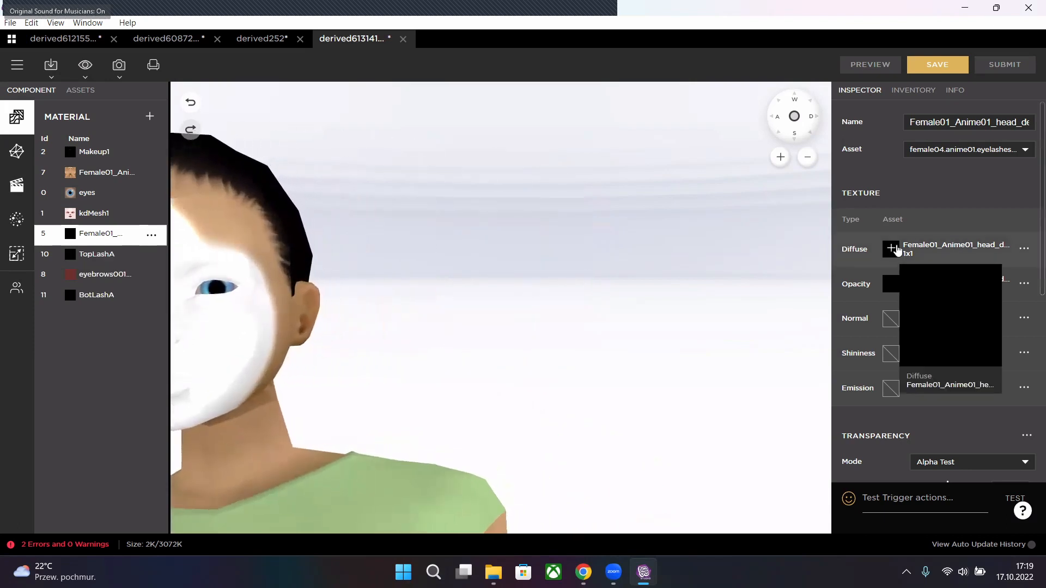
pyautogui.click(1025, 285)
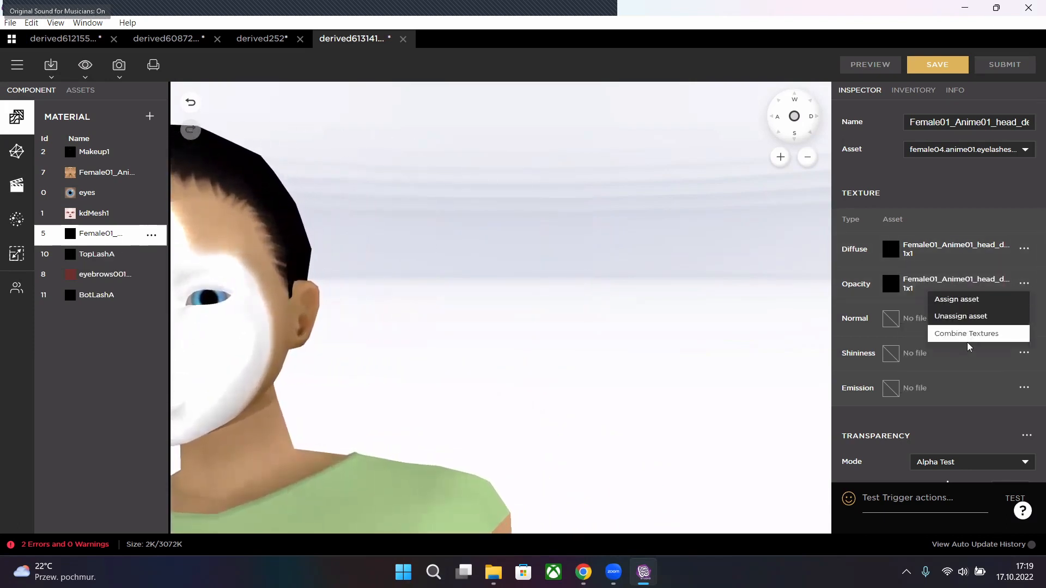
pyautogui.click(966, 322)
pyautogui.click(890, 250)
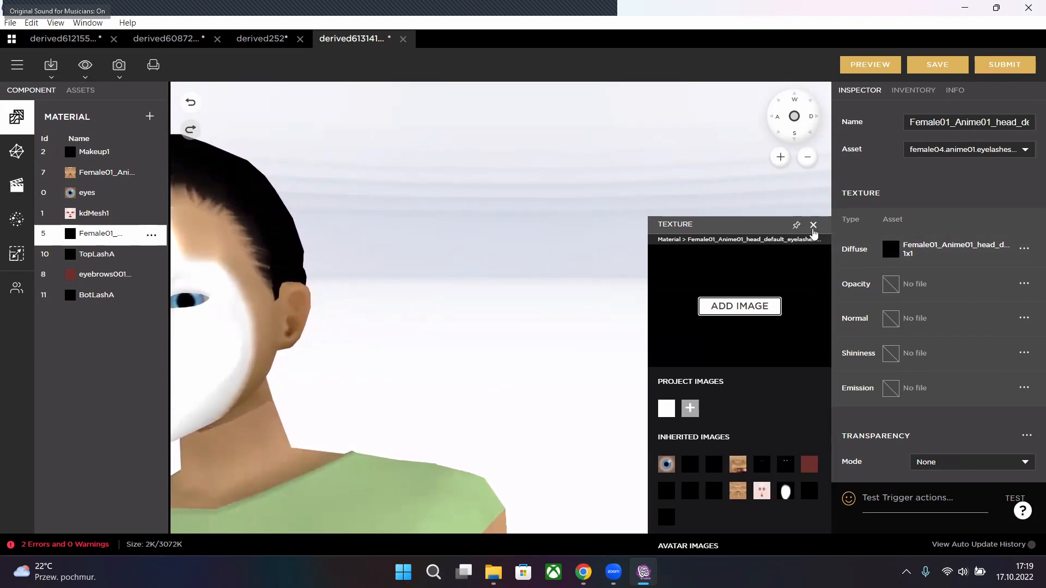
pyautogui.click(813, 226)
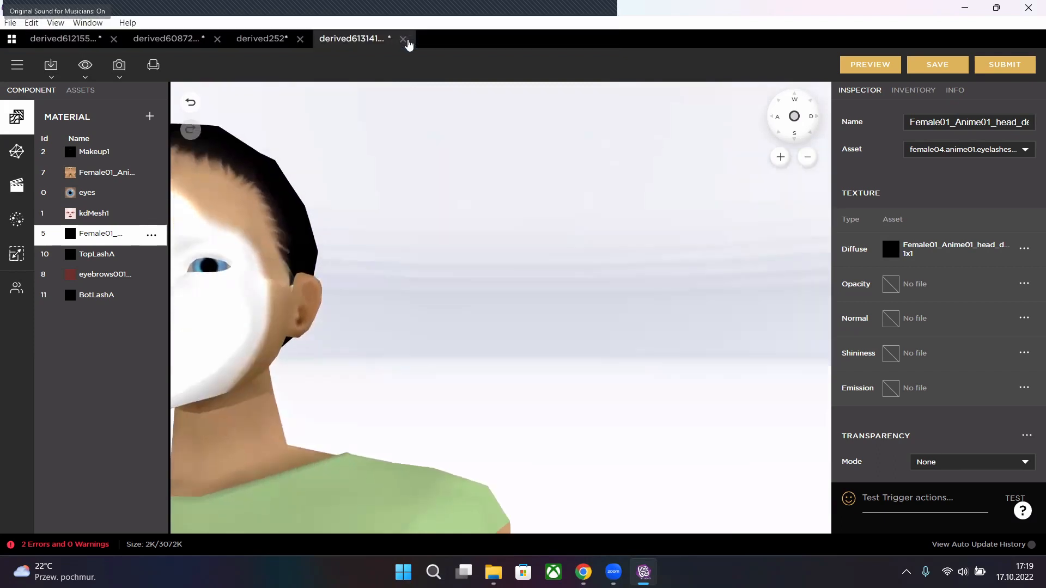
pyautogui.click(406, 40)
pyautogui.click(598, 308)
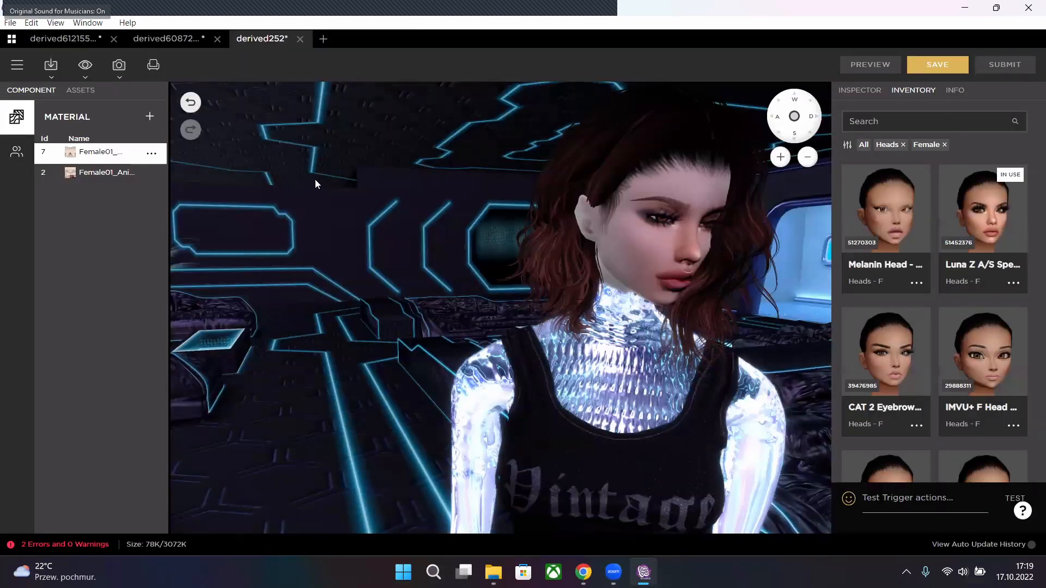
pyautogui.click(64, 39)
pyautogui.click(166, 38)
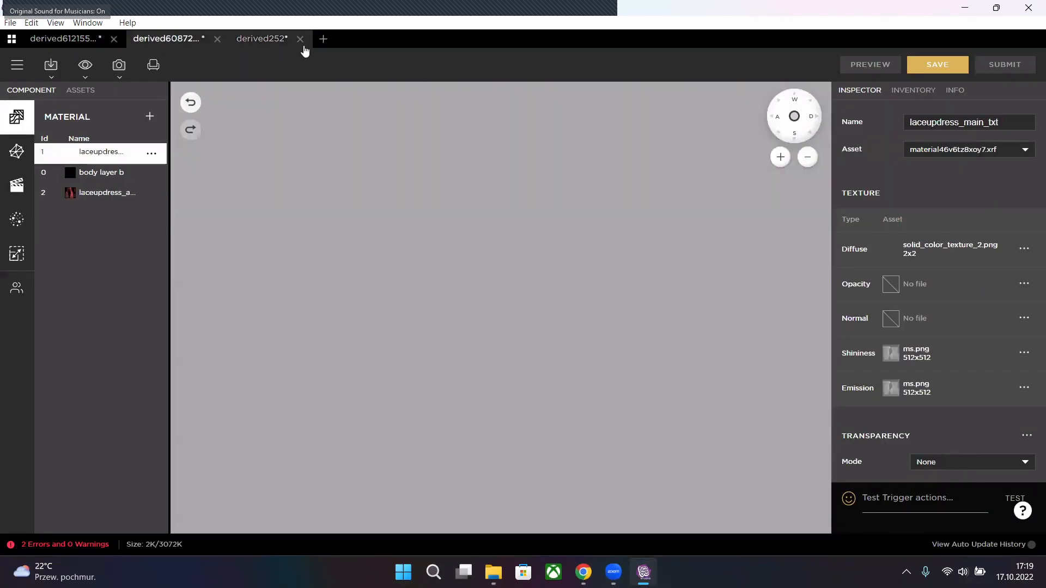
# - Start a new derived product and derive it from the basic Female Head
pyautogui.click(323, 38)
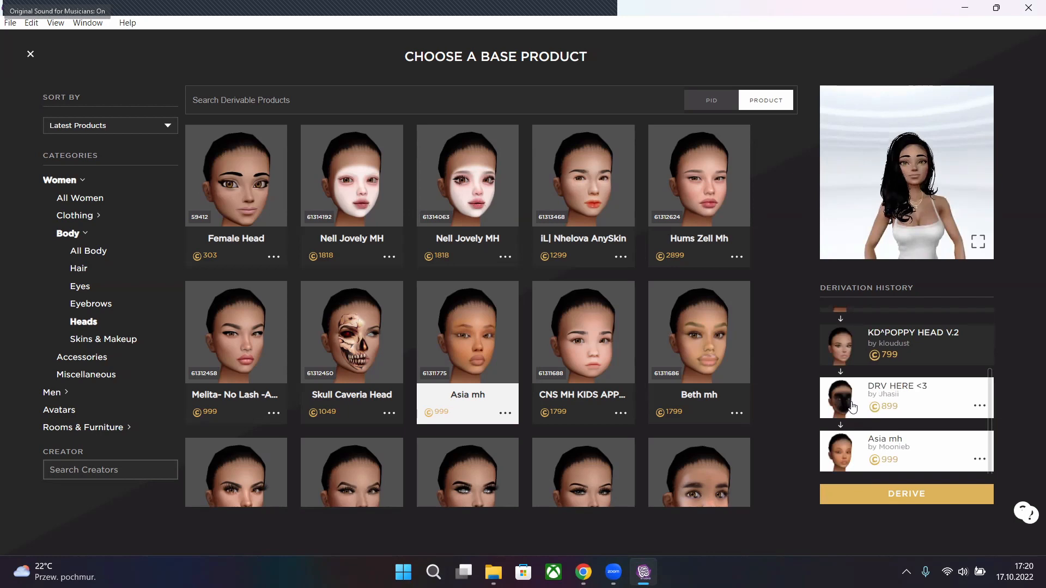
pyautogui.scroll(-3, 538, 413)
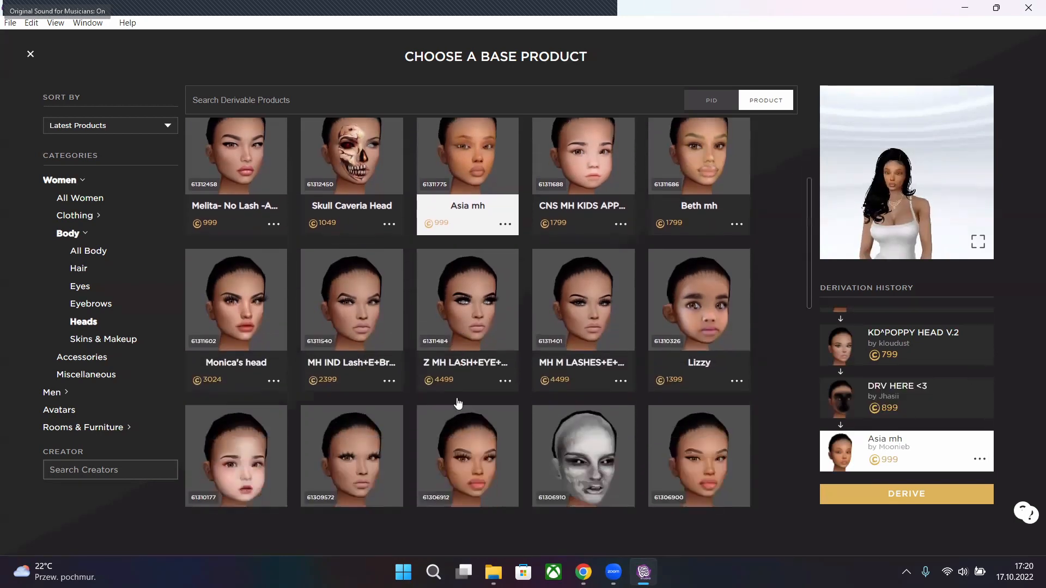
pyautogui.scroll(4, 383, 416)
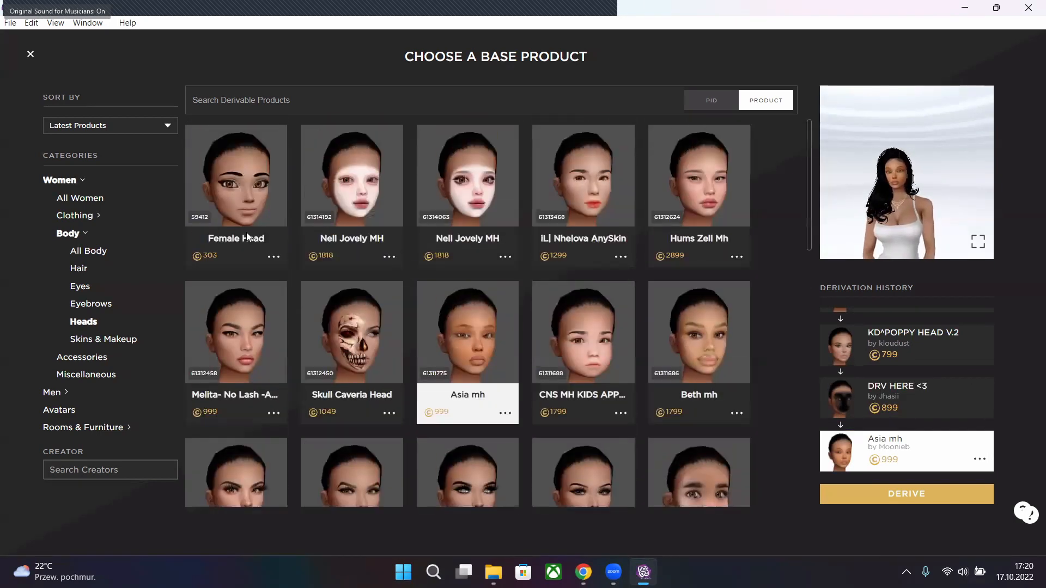
pyautogui.click(252, 188)
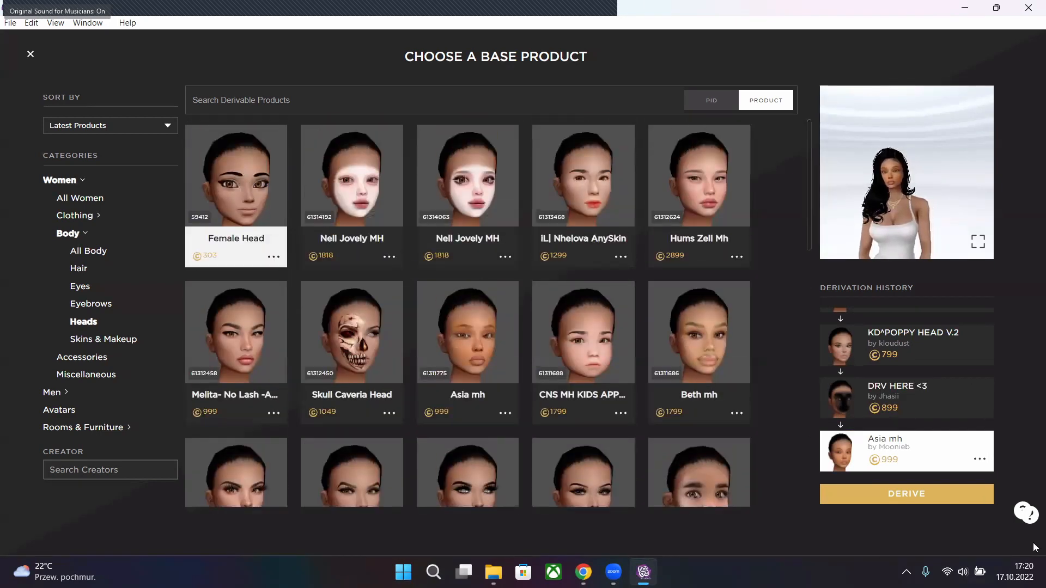
pyautogui.click(918, 486)
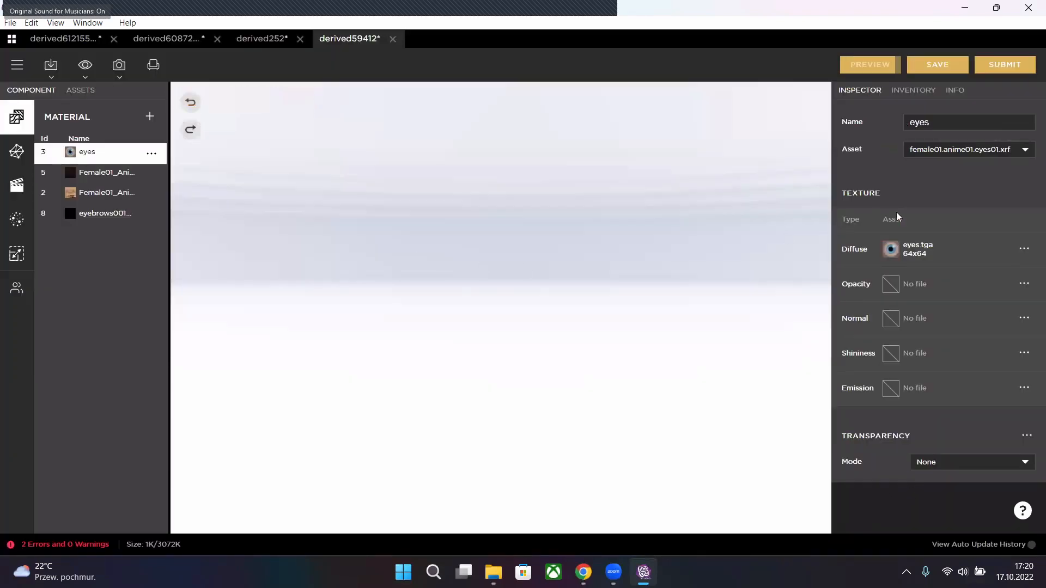
# - Assign body layer w.gif as the shininess texture of the Female Head's main head material
pyautogui.click(109, 192)
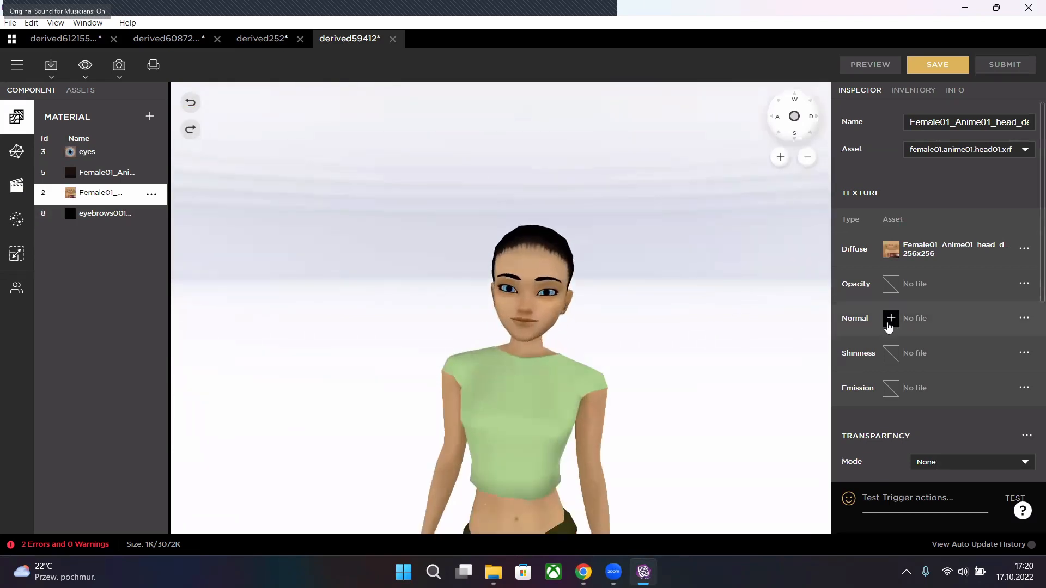
pyautogui.click(890, 353)
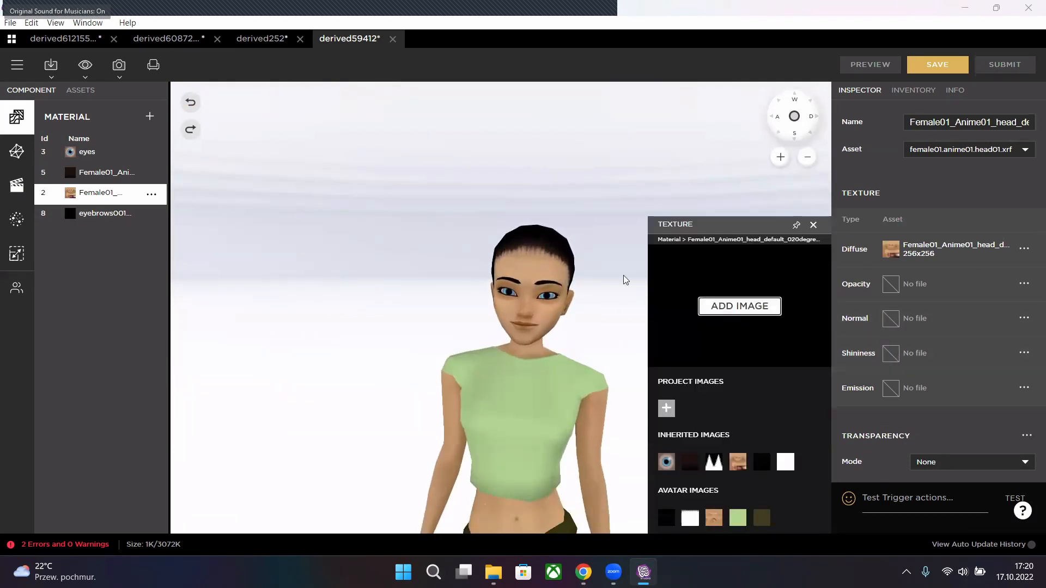
pyautogui.doubleClick(393, 142)
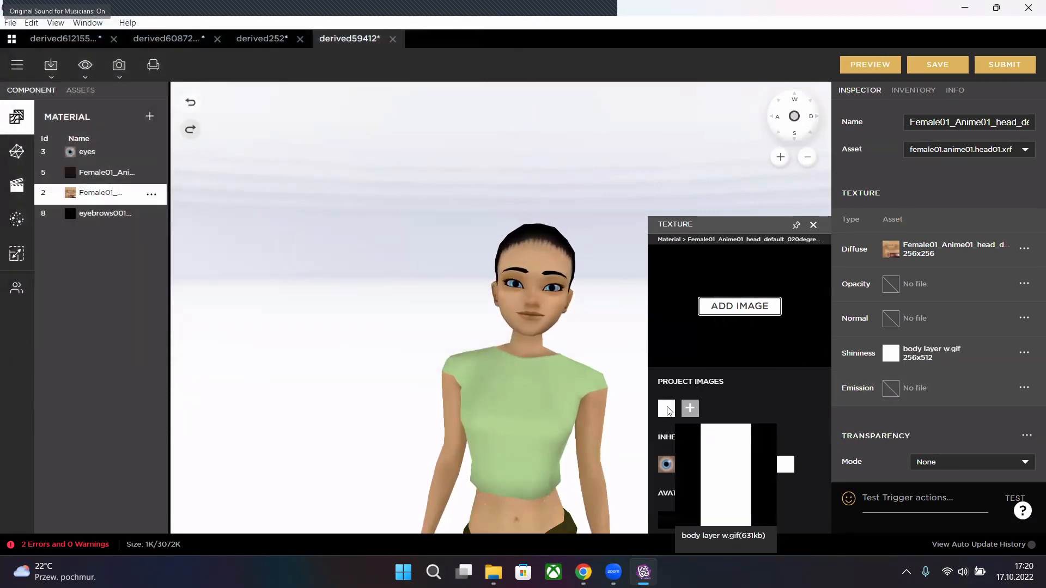
pyautogui.click(814, 224)
# - Set the head material's Fresnel Reflection to 100 and turn on Convex Reflections
pyautogui.scroll(-5, 913, 367)
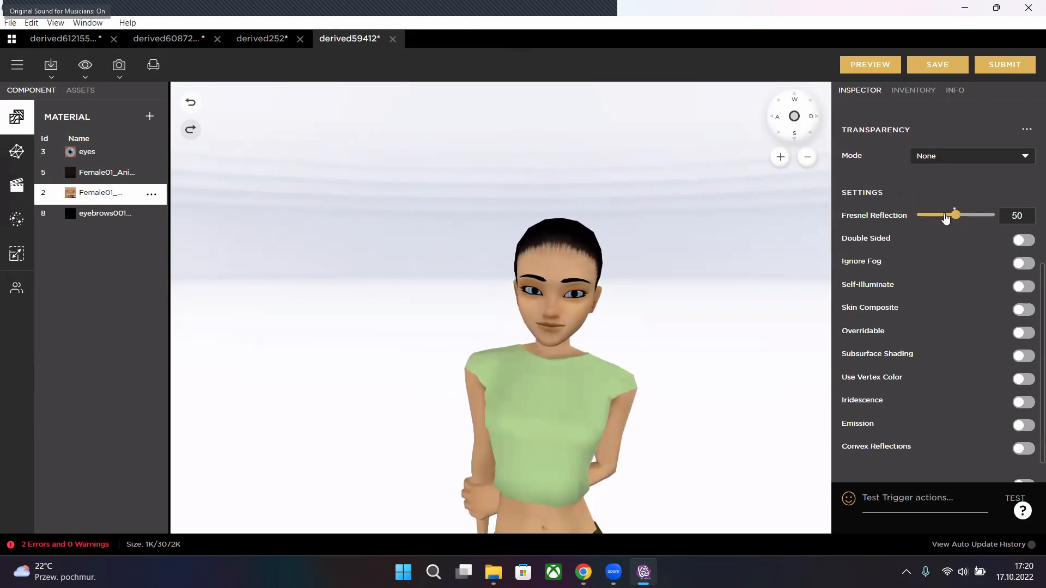
pyautogui.click(1022, 452)
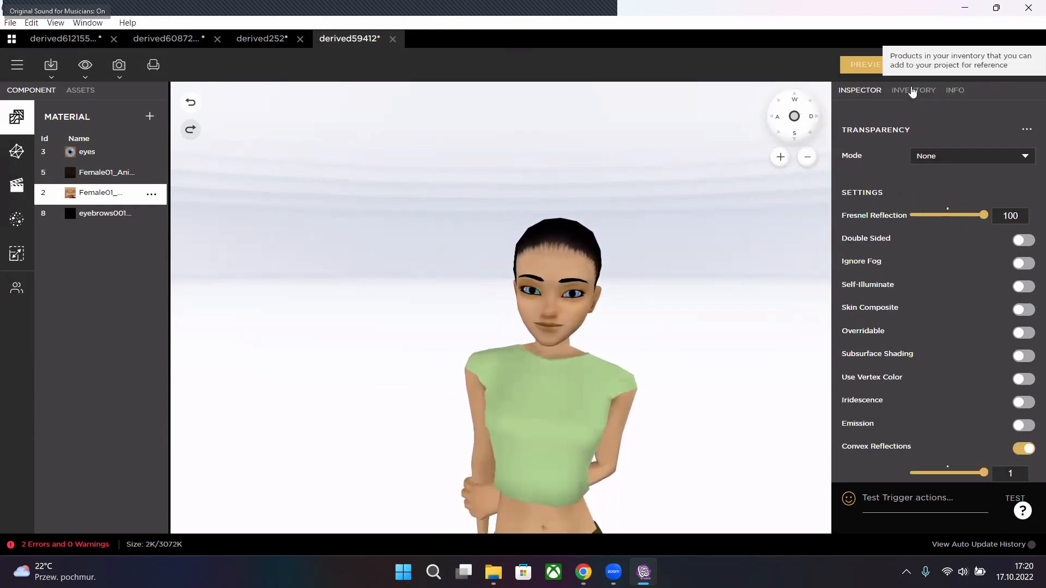
# - Filter the inventory to rooms and load the Paradise Resort room as the scene
pyautogui.click(913, 91)
pyautogui.click(847, 144)
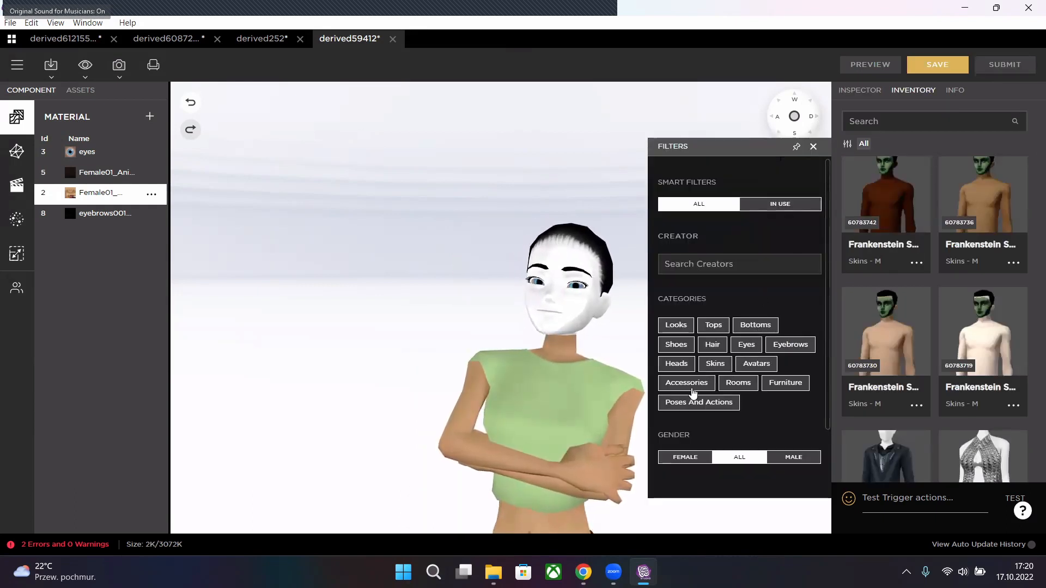
pyautogui.click(740, 382)
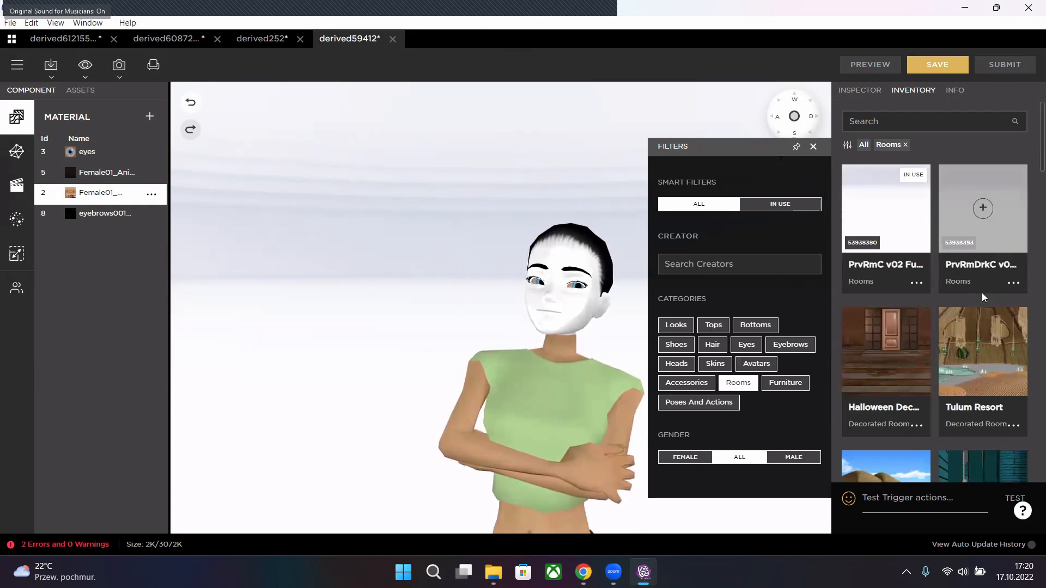
pyautogui.scroll(-2, 926, 338)
pyautogui.scroll(-8, 924, 364)
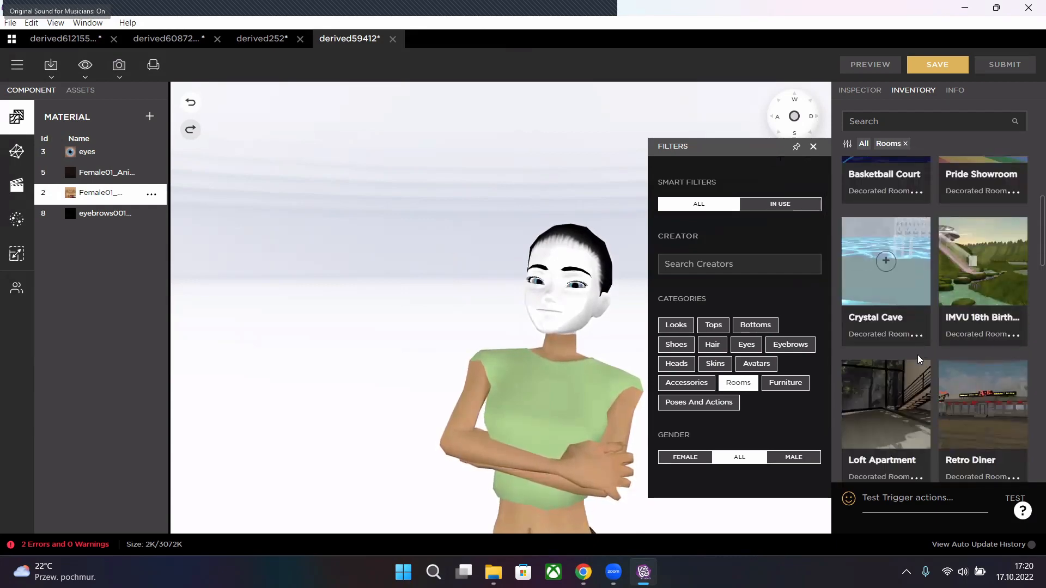
pyautogui.scroll(5, 915, 352)
pyautogui.click(884, 289)
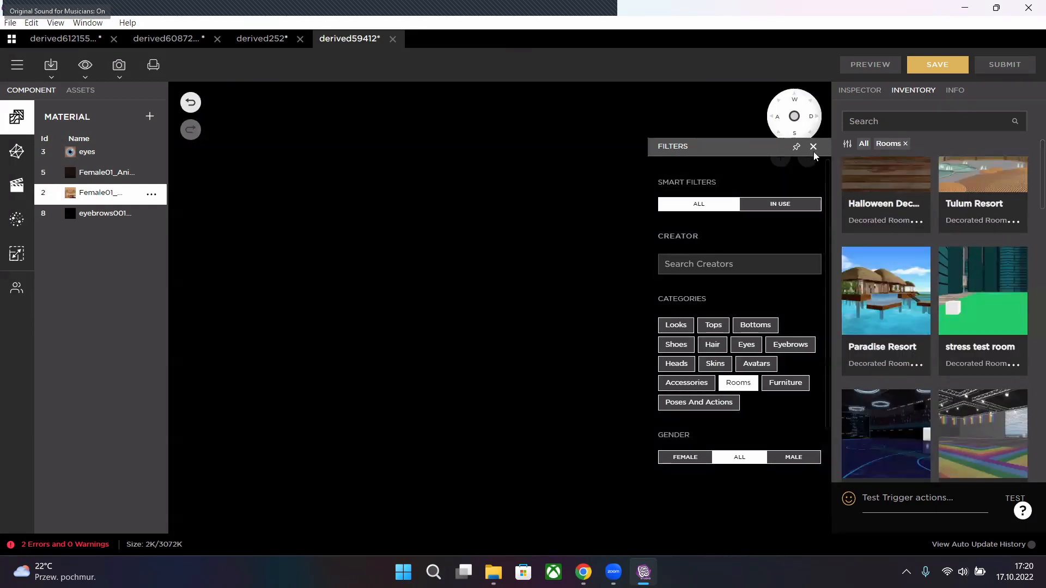
pyautogui.click(813, 146)
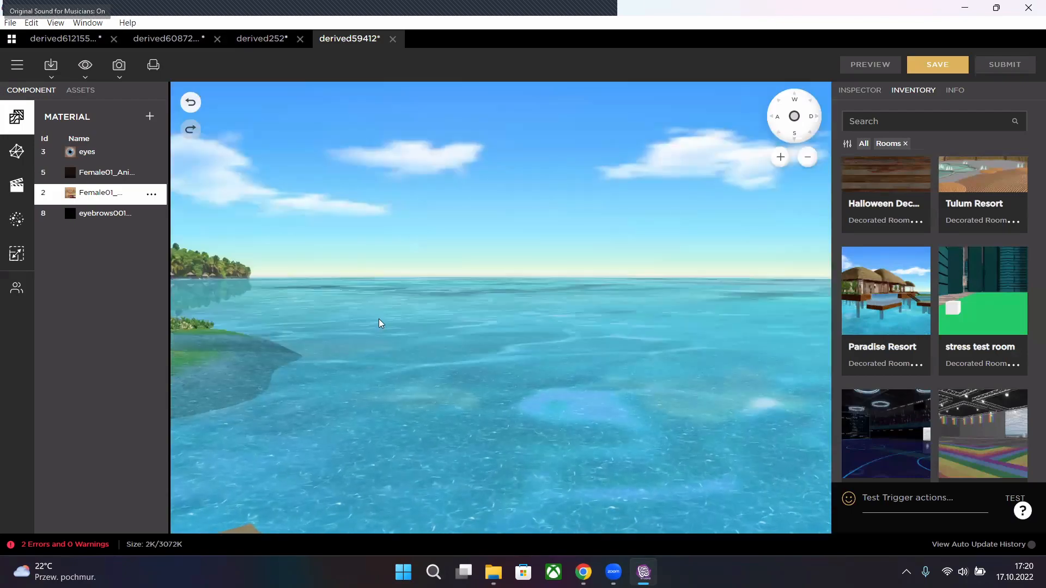
# - Examine the reflective head close up against the surroundings of the Paradise Resort room
pyautogui.scroll(-5, 380, 327)
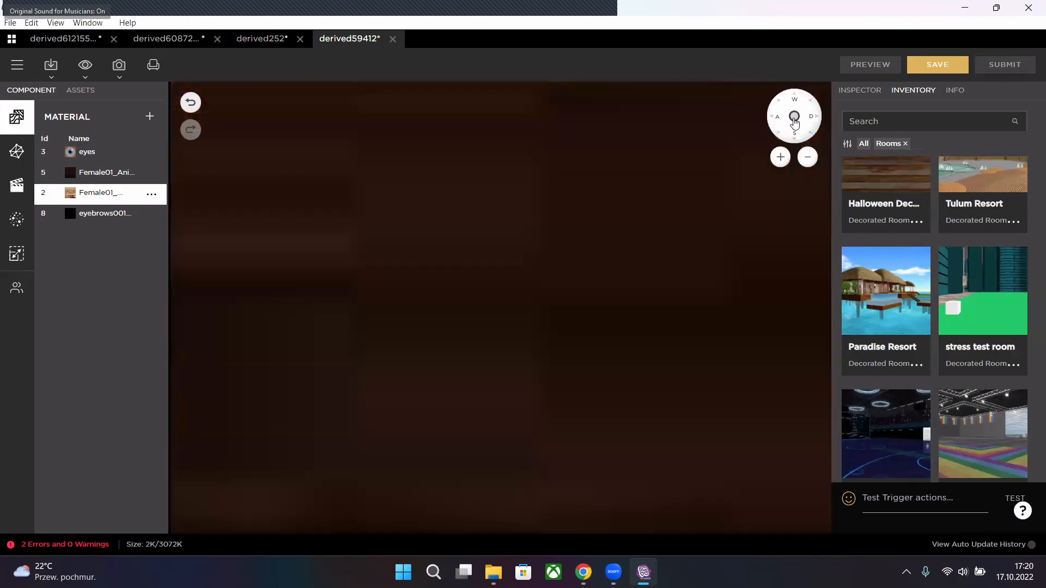
pyautogui.click(795, 120)
pyautogui.moveTo(616, 185)
pyautogui.mouseDown()
pyautogui.moveTo(676, 311)
pyautogui.moveTo(631, 318)
pyautogui.moveTo(555, 253)
pyautogui.moveTo(580, 377)
pyautogui.moveTo(633, 322)
pyautogui.moveTo(667, 352)
pyautogui.moveTo(685, 443)
pyautogui.mouseUp()
pyautogui.scroll(5, 619, 335)
pyautogui.moveTo(577, 378)
pyautogui.mouseDown()
pyautogui.moveTo(764, 354)
pyautogui.moveTo(684, 347)
pyautogui.moveTo(596, 357)
pyautogui.moveTo(597, 347)
pyautogui.mouseUp()
pyautogui.scroll(5, 623, 379)
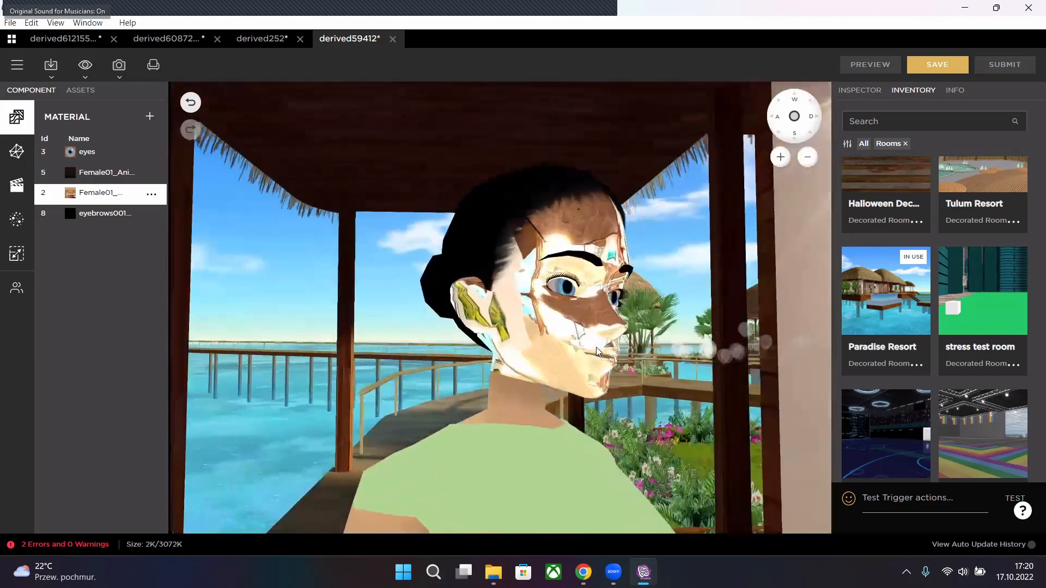
# - Import the crochetcamitop_n image from the desktop as the normal texture of the Female Head's main head material
pyautogui.press('d')
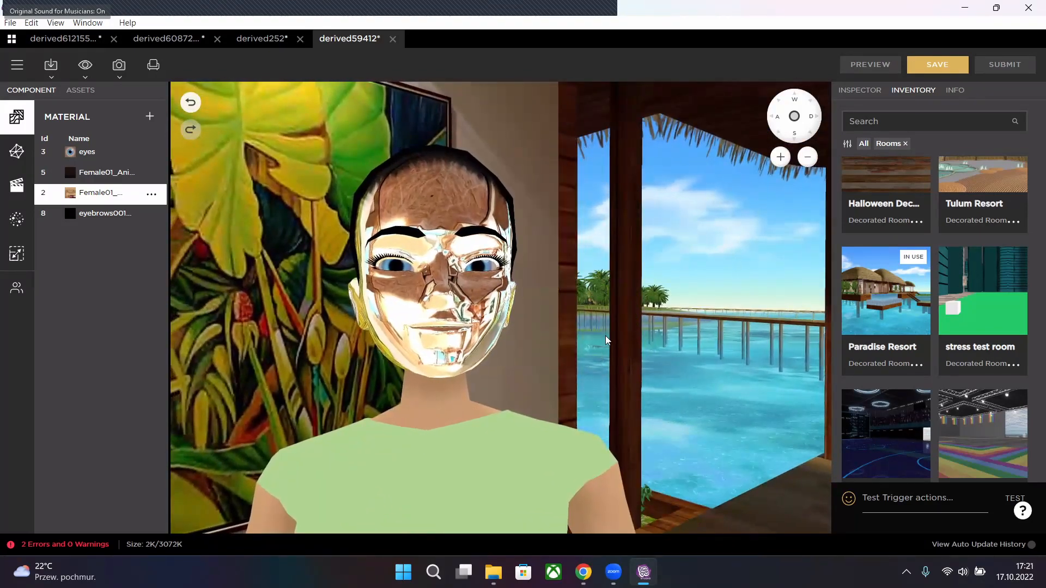
pyautogui.scroll(-5, 519, 282)
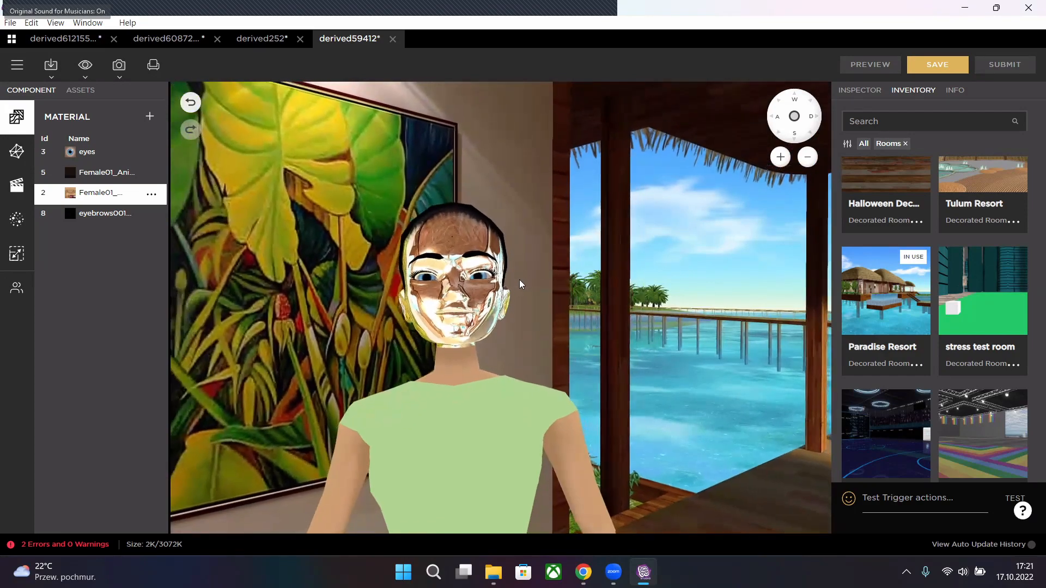
pyautogui.scroll(-2, 526, 304)
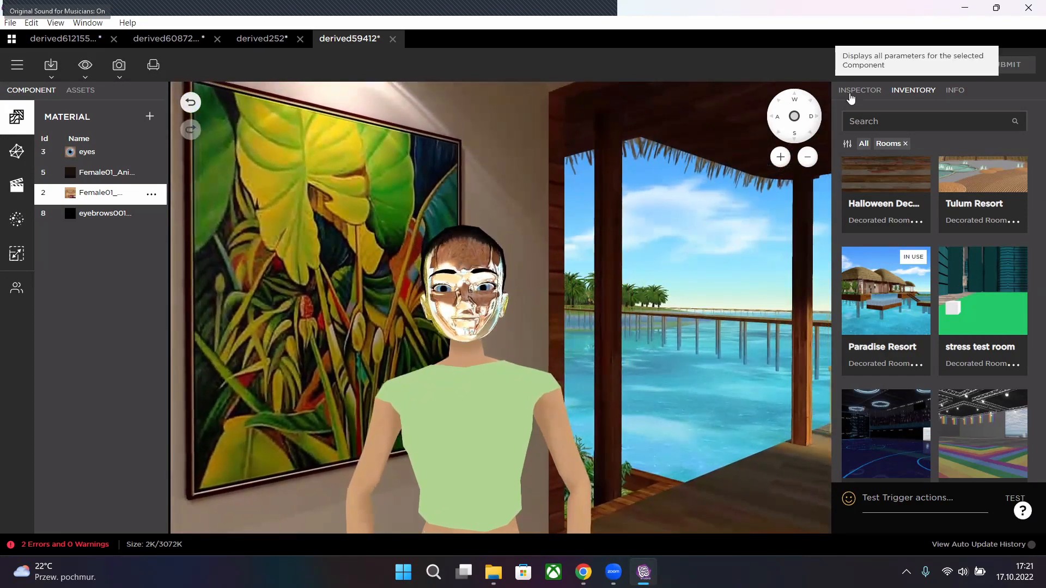
pyautogui.click(851, 91)
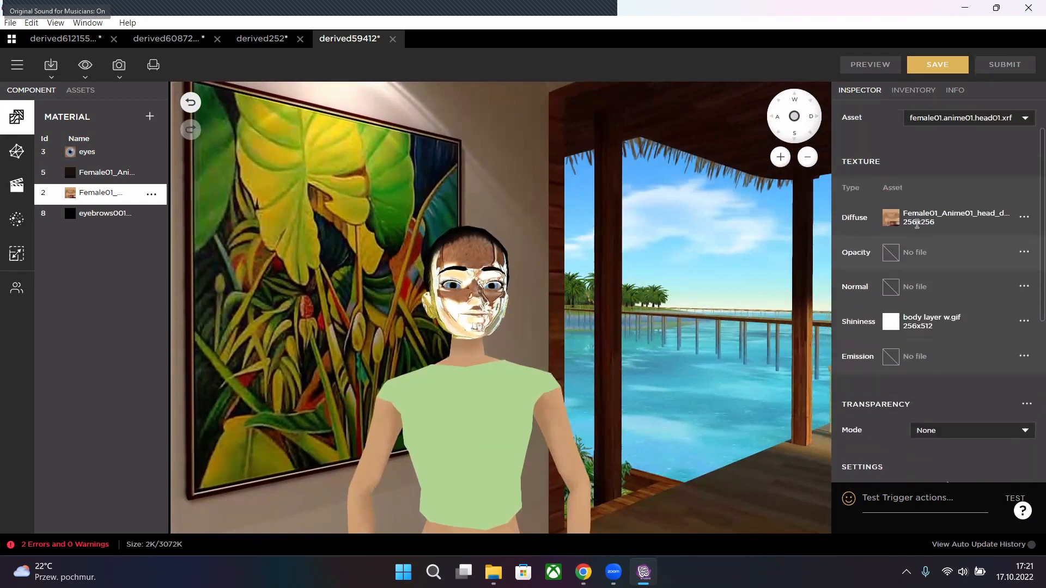
pyautogui.click(891, 317)
pyautogui.click(717, 306)
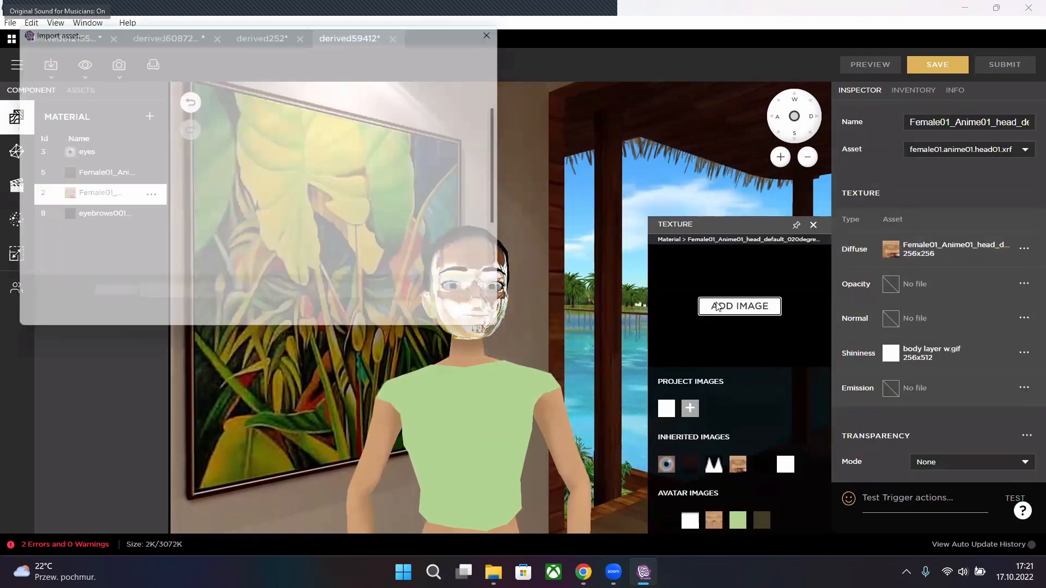
pyautogui.click(62, 131)
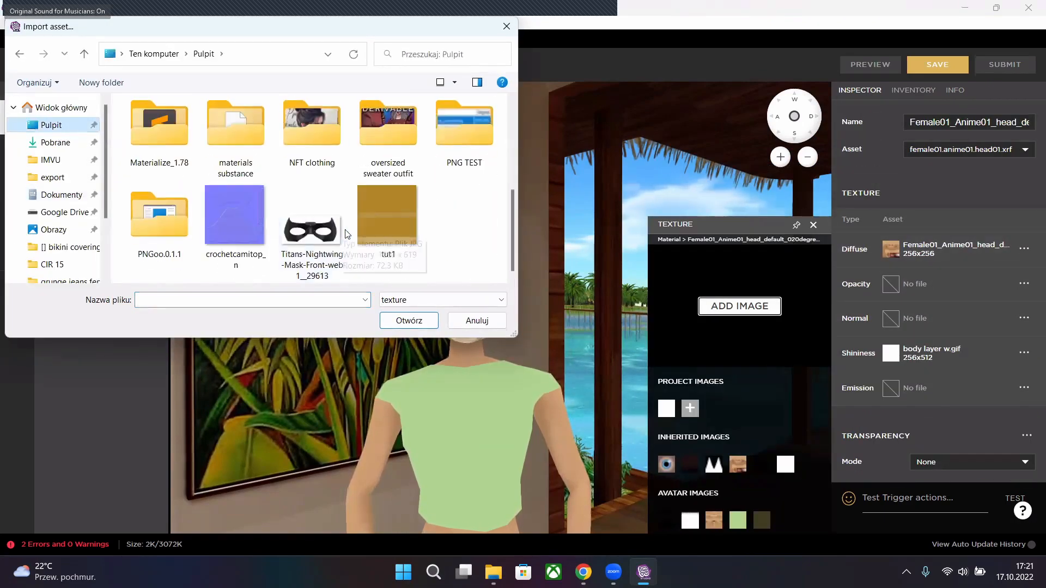
pyautogui.doubleClick(221, 225)
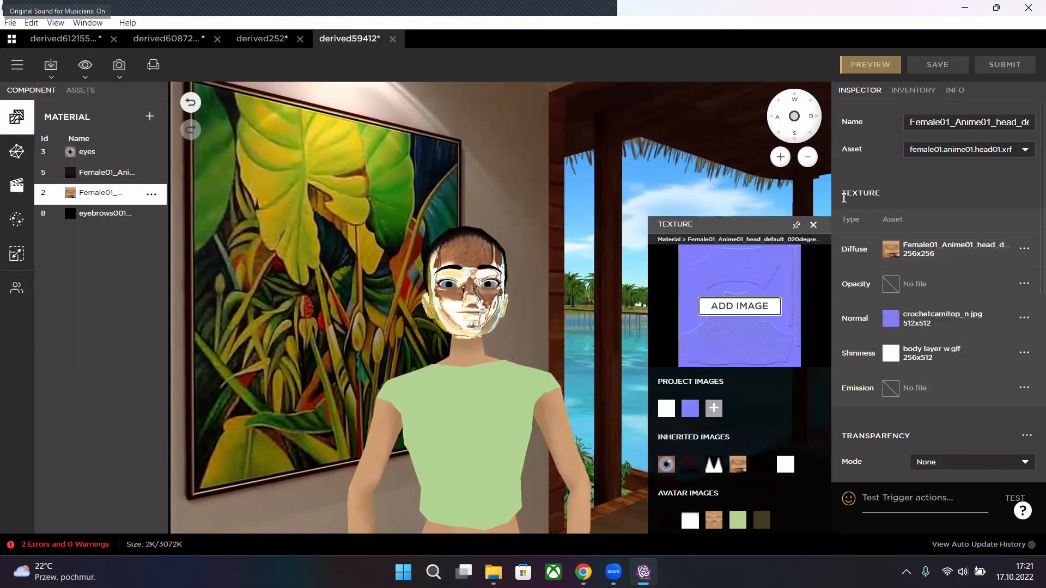
pyautogui.click(813, 225)
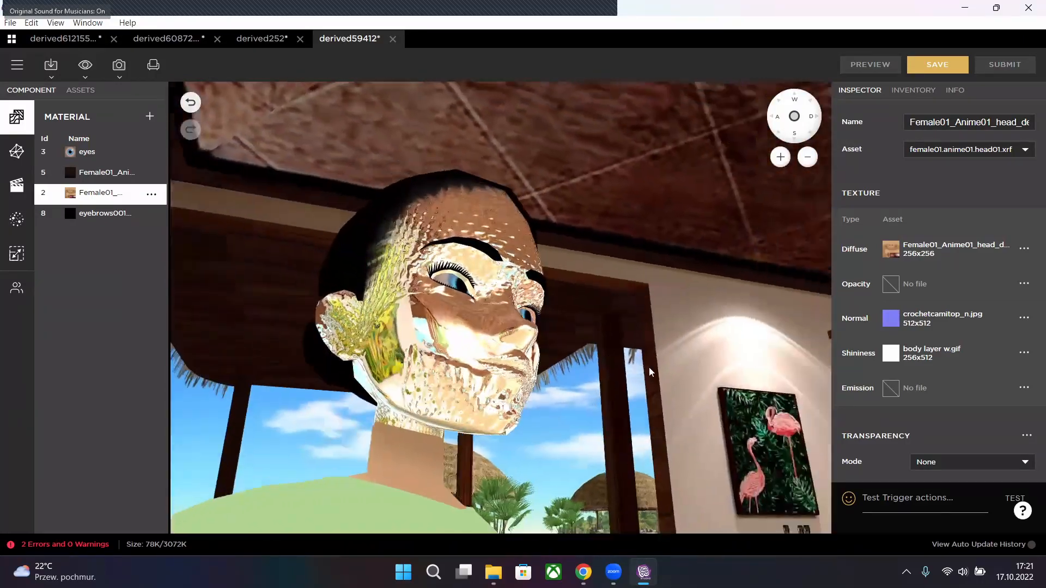
# - Examine the normal-mapped head's reflections at different spots of the Paradise Resort, including the pool, sun lounger and hammock
pyautogui.moveTo(649, 367); pyautogui.dragTo(566, 371)
pyautogui.moveTo(466, 328)
pyautogui.mouseDown()
pyautogui.moveTo(460, 316)
pyautogui.moveTo(582, 322)
pyautogui.moveTo(722, 377)
pyautogui.moveTo(706, 362)
pyautogui.moveTo(774, 376)
pyautogui.moveTo(708, 344)
pyautogui.moveTo(629, 330)
pyautogui.moveTo(426, 332)
pyautogui.moveTo(531, 341)
pyautogui.moveTo(567, 362)
pyautogui.moveTo(453, 277)
pyautogui.moveTo(443, 307)
pyautogui.moveTo(761, 316)
pyautogui.moveTo(316, 316)
pyautogui.moveTo(364, 324)
pyautogui.moveTo(336, 286)
pyautogui.moveTo(385, 329)
pyautogui.moveTo(545, 391)
pyautogui.moveTo(641, 403)
pyautogui.moveTo(544, 353)
pyautogui.moveTo(498, 387)
pyautogui.moveTo(485, 348)
pyautogui.moveTo(564, 340)
pyautogui.moveTo(577, 352)
pyautogui.moveTo(474, 308)
pyautogui.moveTo(525, 324)
pyautogui.moveTo(436, 331)
pyautogui.moveTo(453, 334)
pyautogui.moveTo(490, 329)
pyautogui.moveTo(223, 326)
pyautogui.moveTo(515, 326)
pyautogui.moveTo(368, 348)
pyautogui.moveTo(447, 318)
pyautogui.moveTo(456, 297)
pyautogui.moveTo(527, 315)
pyautogui.moveTo(517, 332)
pyautogui.moveTo(506, 318)
pyautogui.moveTo(514, 361)
pyautogui.moveTo(258, 336)
pyautogui.moveTo(255, 391)
pyautogui.moveTo(375, 421)
pyautogui.moveTo(301, 387)
pyautogui.moveTo(417, 359)
pyautogui.moveTo(394, 414)
pyautogui.moveTo(416, 429)
pyautogui.moveTo(515, 371)
pyautogui.moveTo(572, 299)
pyautogui.moveTo(424, 453)
pyautogui.moveTo(472, 315)
pyautogui.mouseUp()
pyautogui.click(471, 315)
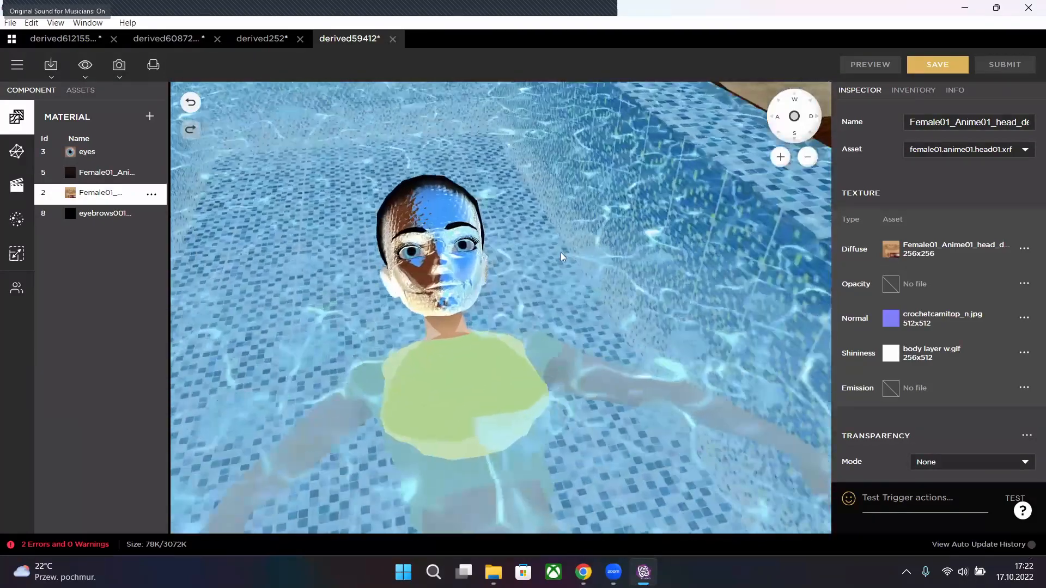
pyautogui.moveTo(561, 253); pyautogui.dragTo(573, 332)
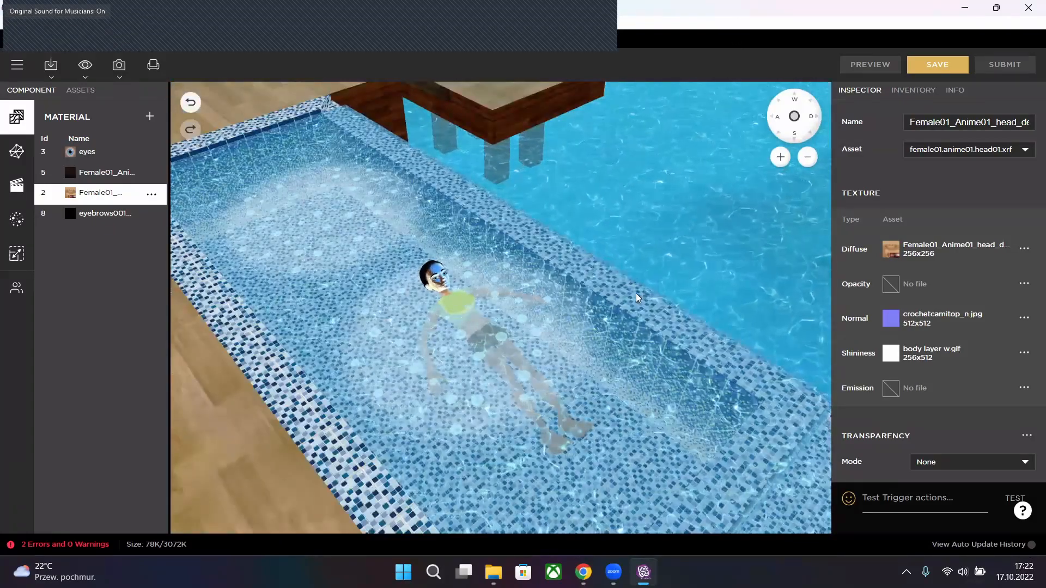
pyautogui.scroll(-5, 532, 144)
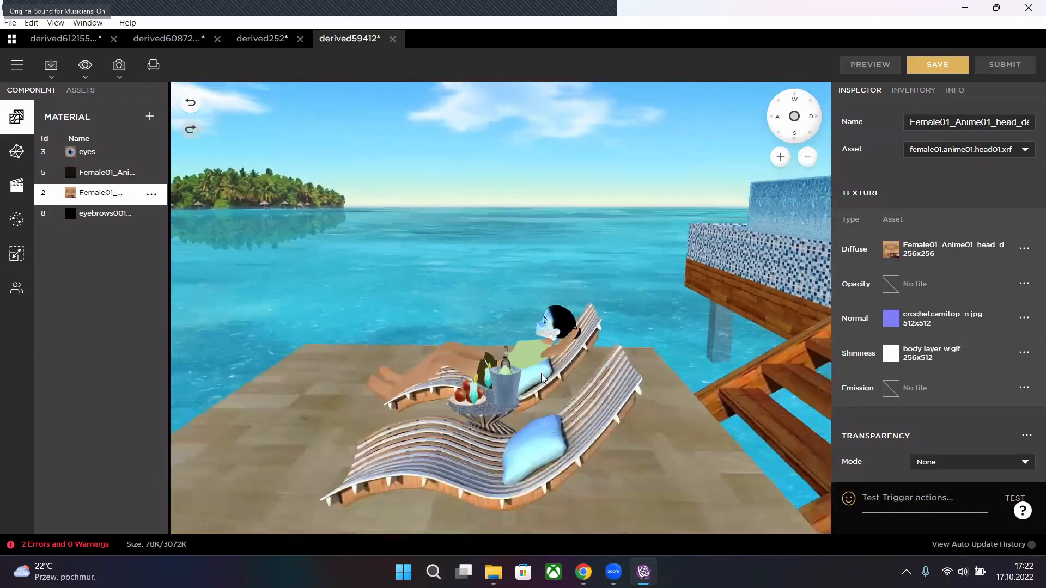
pyautogui.click(794, 118)
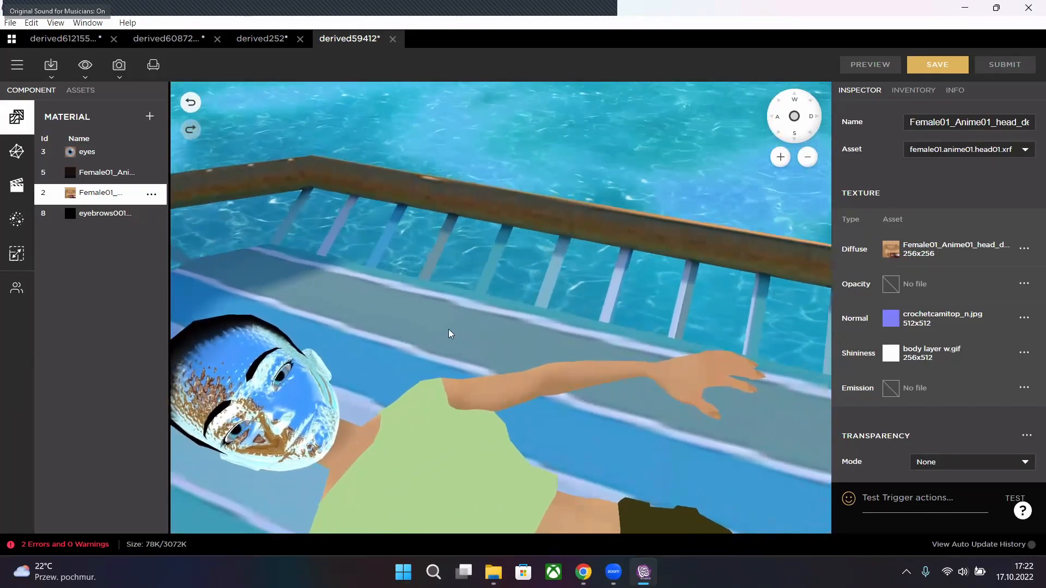
pyautogui.moveTo(449, 329); pyautogui.dragTo(418, 230)
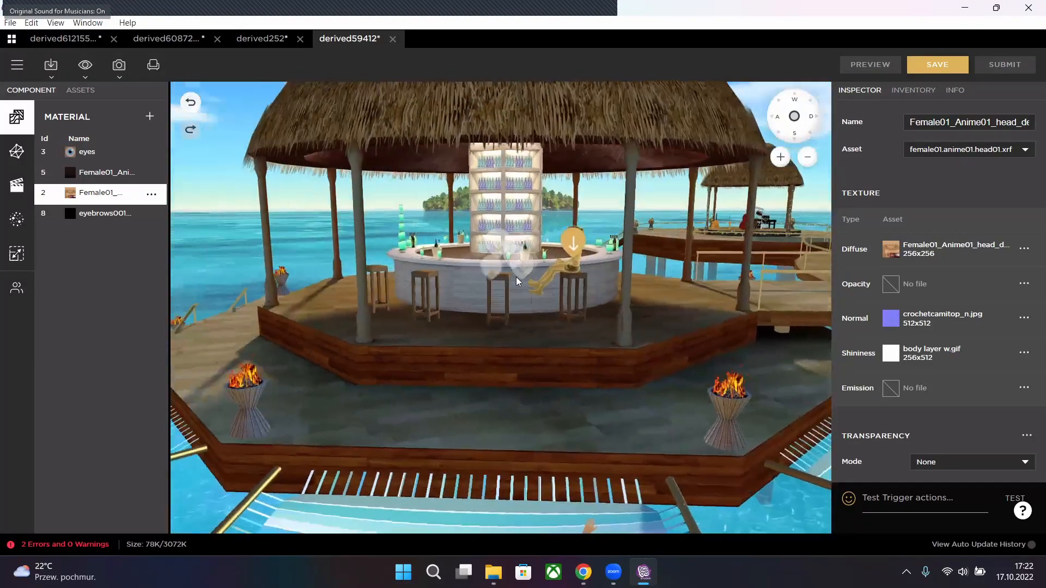
pyautogui.moveTo(515, 277); pyautogui.dragTo(373, 280)
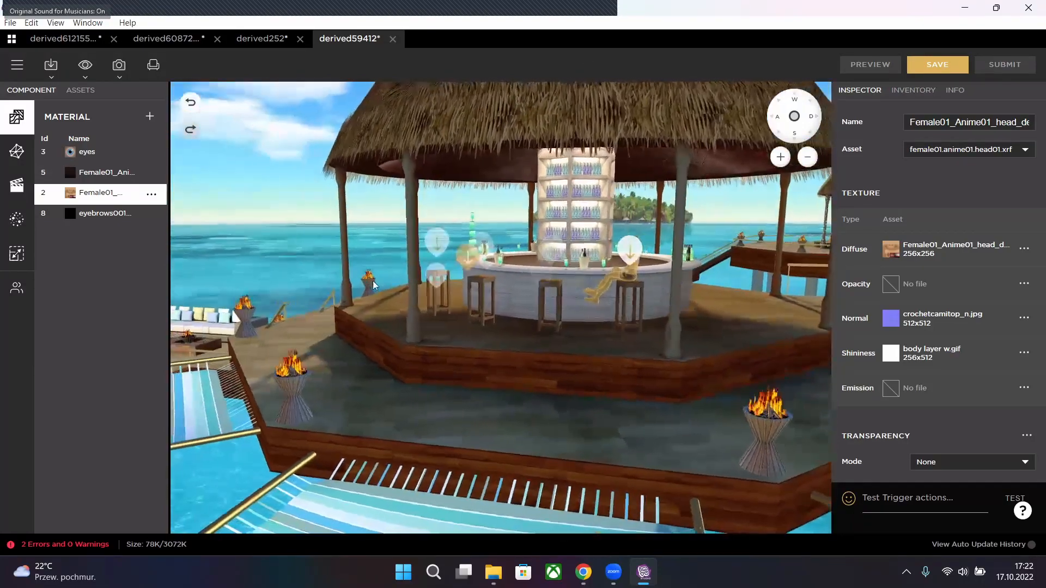
pyautogui.moveTo(529, 305); pyautogui.dragTo(569, 263)
pyautogui.scroll(-4, 499, 442)
pyautogui.scroll(-3, 393, 440)
pyautogui.scroll(5, 478, 303)
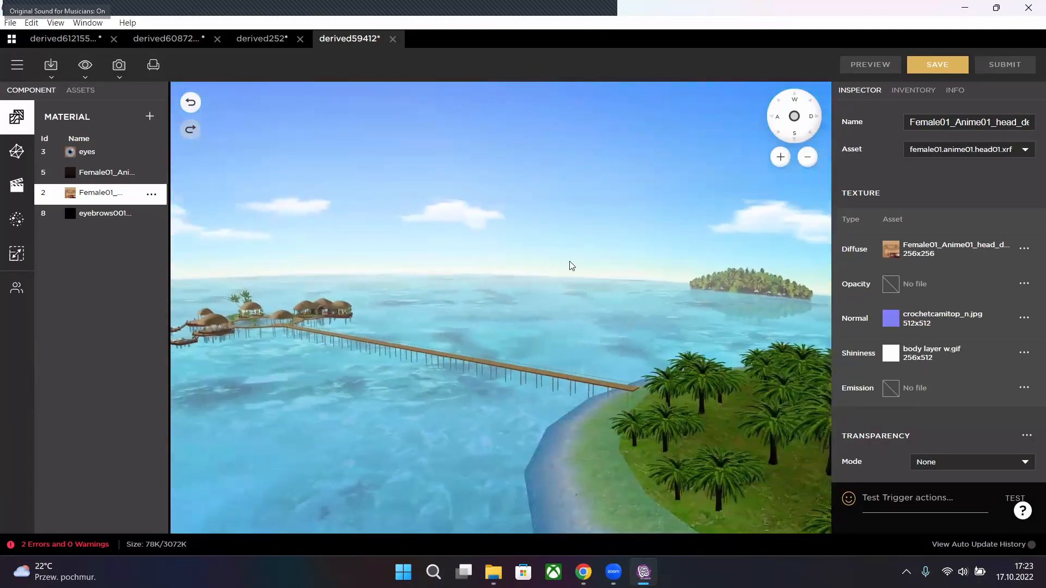
# - Find the IMVU Fashion Show room in the inventory and load it as the scene
pyautogui.click(910, 91)
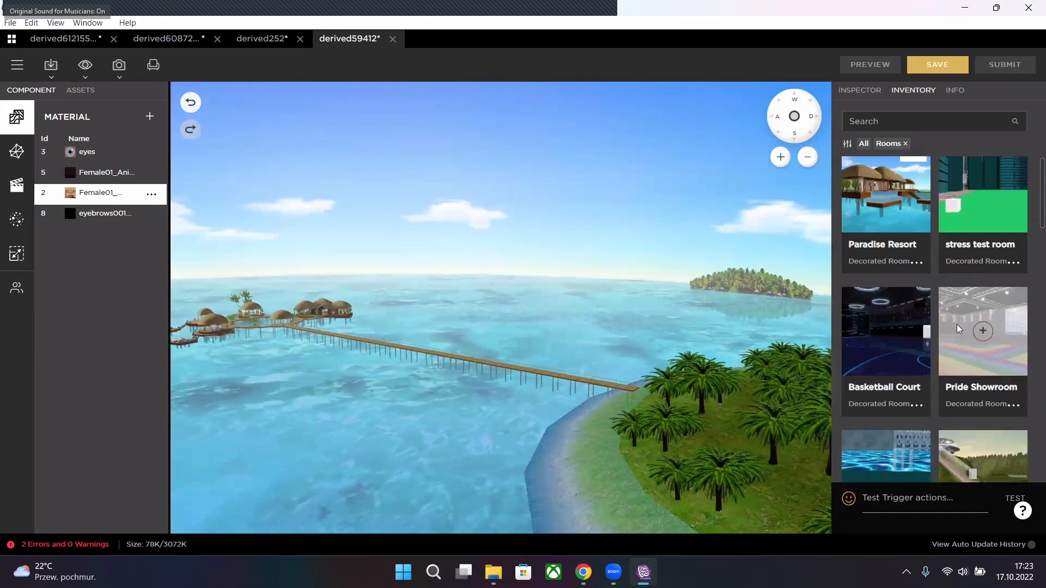
pyautogui.scroll(-8, 984, 334)
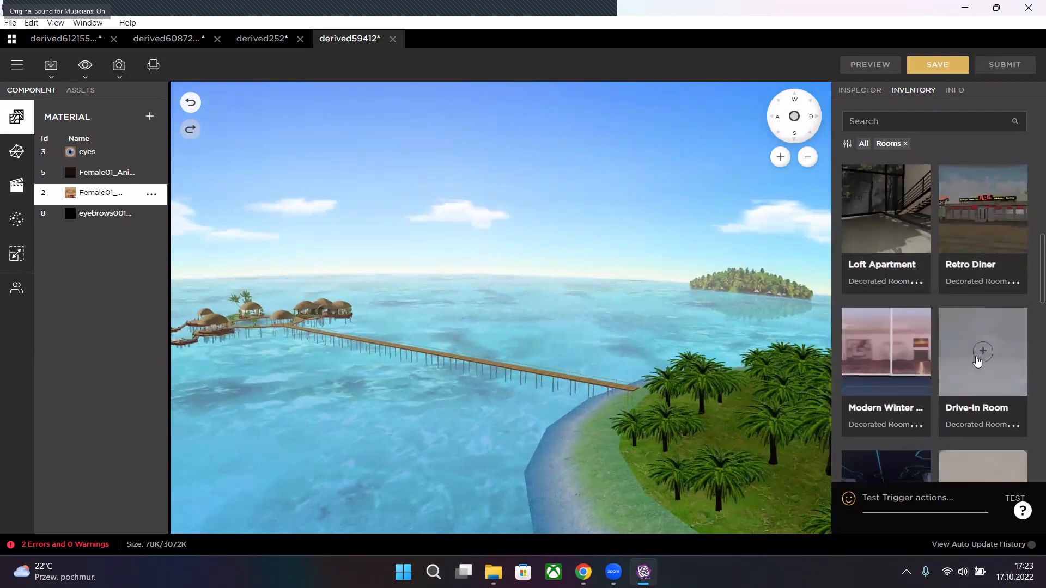
pyautogui.scroll(-6, 976, 355)
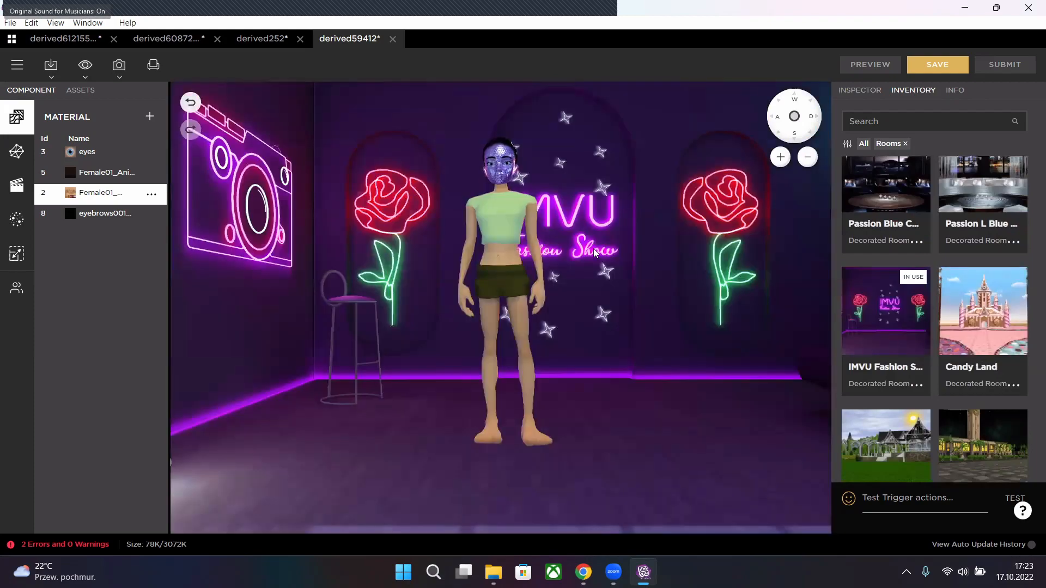
# - Examine the head's purple neon reflections from several angles and distances in the IMVU Fashion Show room
pyautogui.moveTo(624, 227); pyautogui.dragTo(635, 305, button='right')
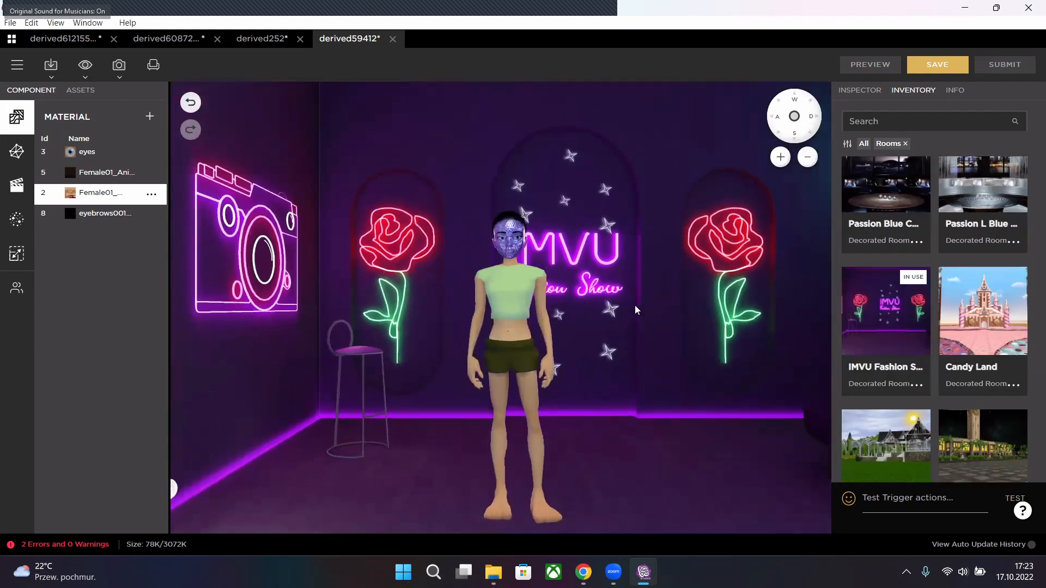
pyautogui.scroll(4, 608, 231)
pyautogui.moveTo(608, 231); pyautogui.dragTo(641, 344, button='right')
pyautogui.moveTo(640, 345); pyautogui.dragTo(595, 356)
pyautogui.scroll(5, 590, 266)
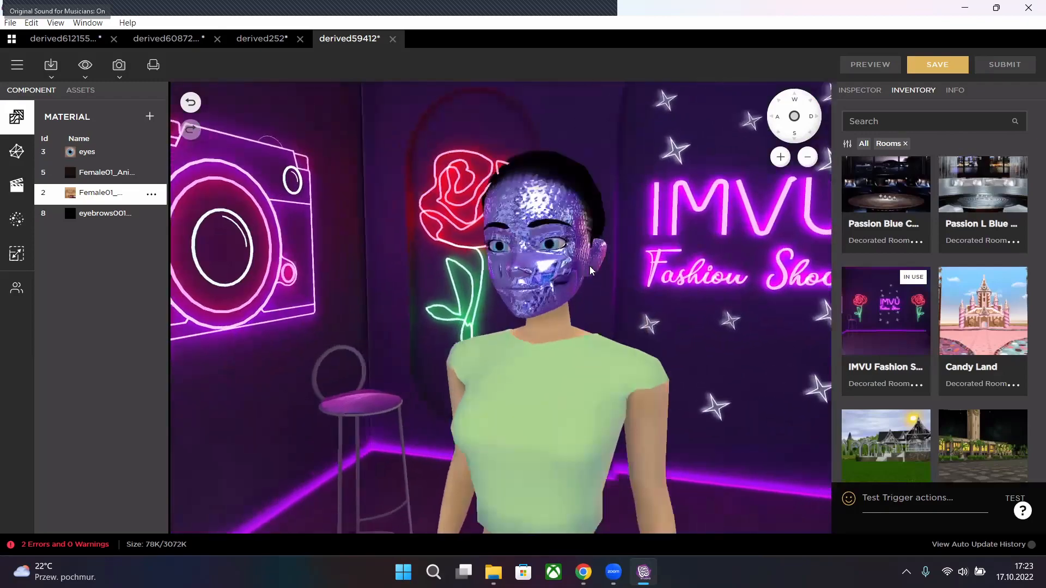
pyautogui.moveTo(663, 284); pyautogui.dragTo(681, 305)
pyautogui.scroll(-4, 693, 311)
pyautogui.scroll(-3, 693, 311)
pyautogui.moveTo(541, 320); pyautogui.dragTo(723, 211)
pyautogui.scroll(-5, 541, 263)
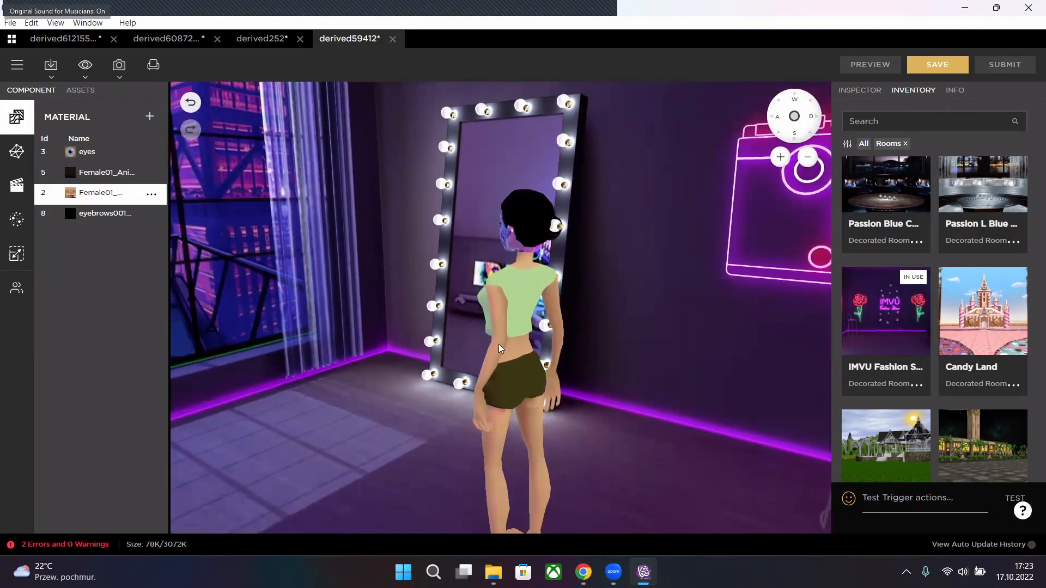
pyautogui.moveTo(498, 344); pyautogui.dragTo(643, 322)
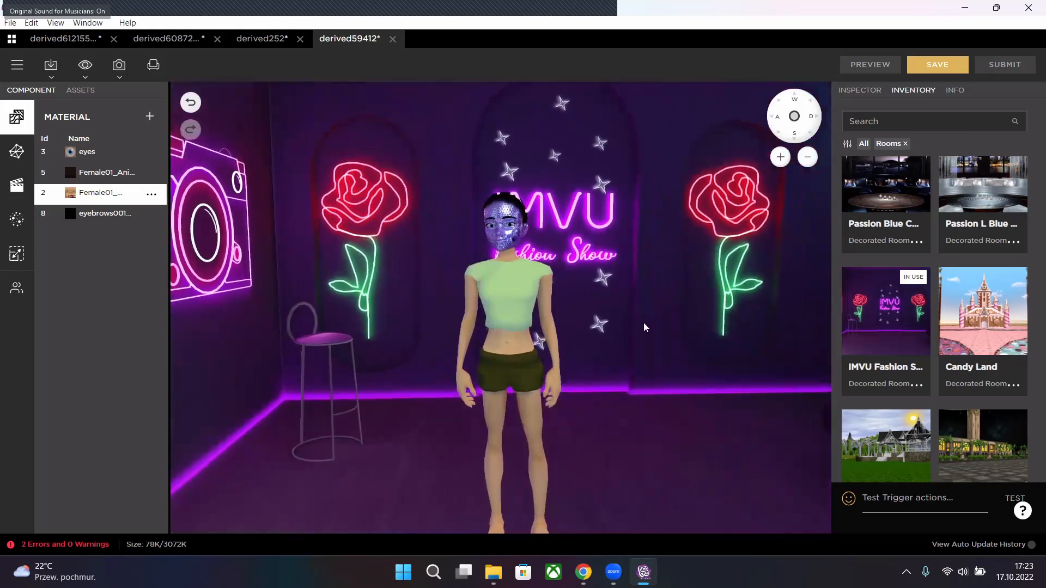
pyautogui.scroll(5, 643, 322)
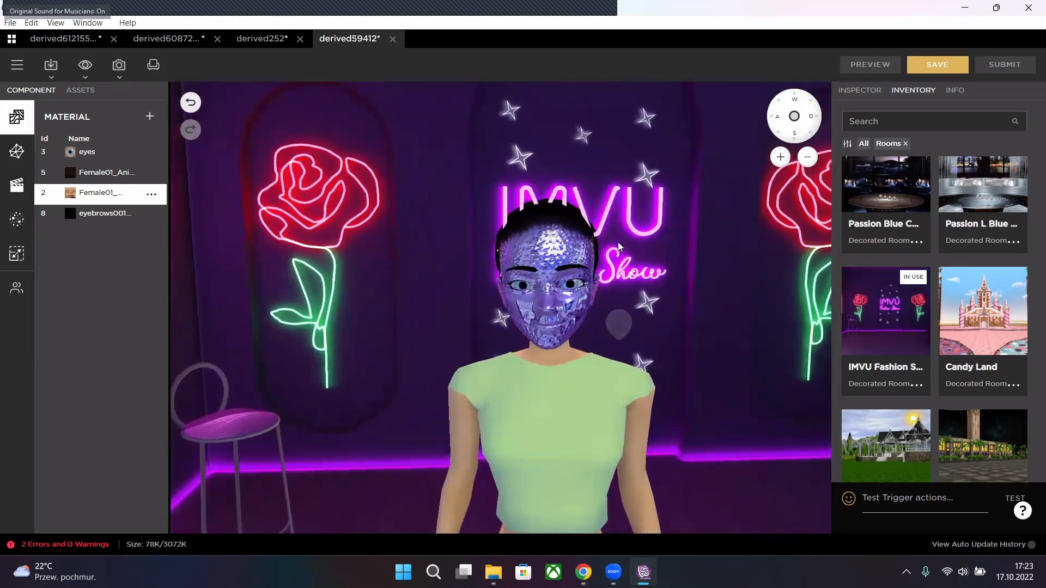
pyautogui.moveTo(618, 242); pyautogui.dragTo(629, 345)
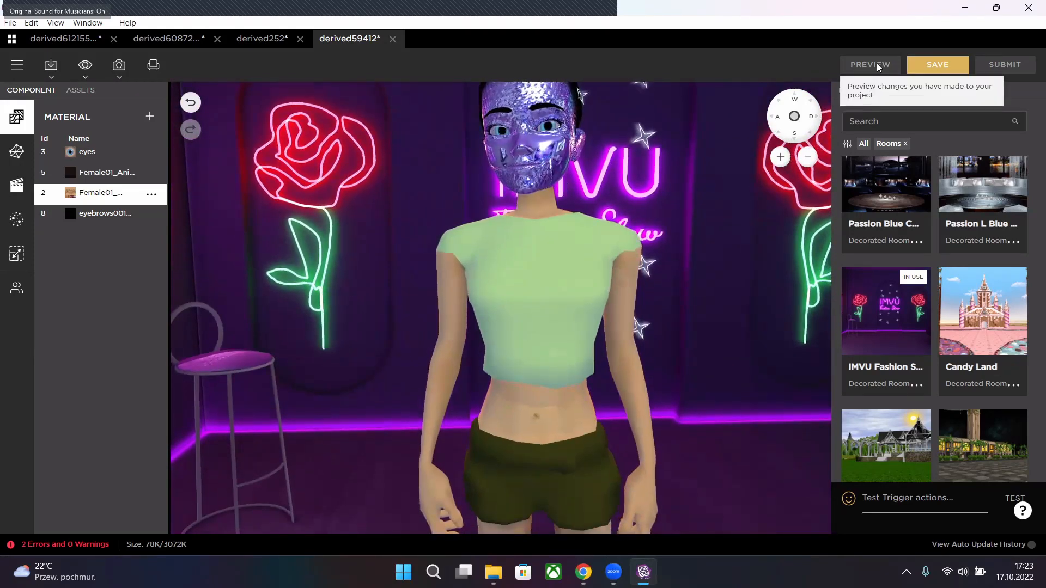
# - Filter the inventory to looks and apply the outfit with the lavender crop top and holographic skirt to the avatar
pyautogui.click(870, 91)
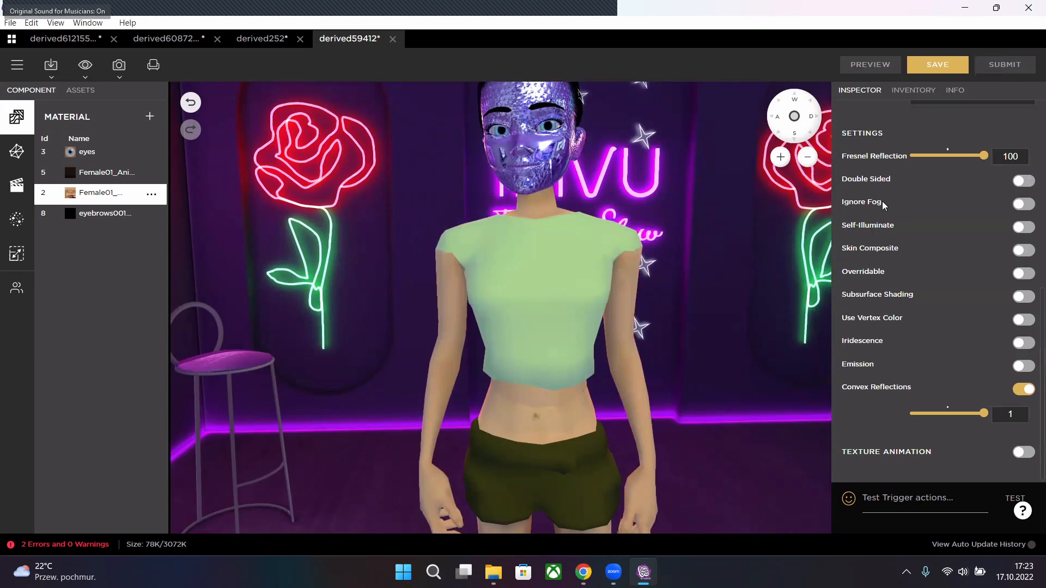
pyautogui.click(914, 91)
pyautogui.click(847, 143)
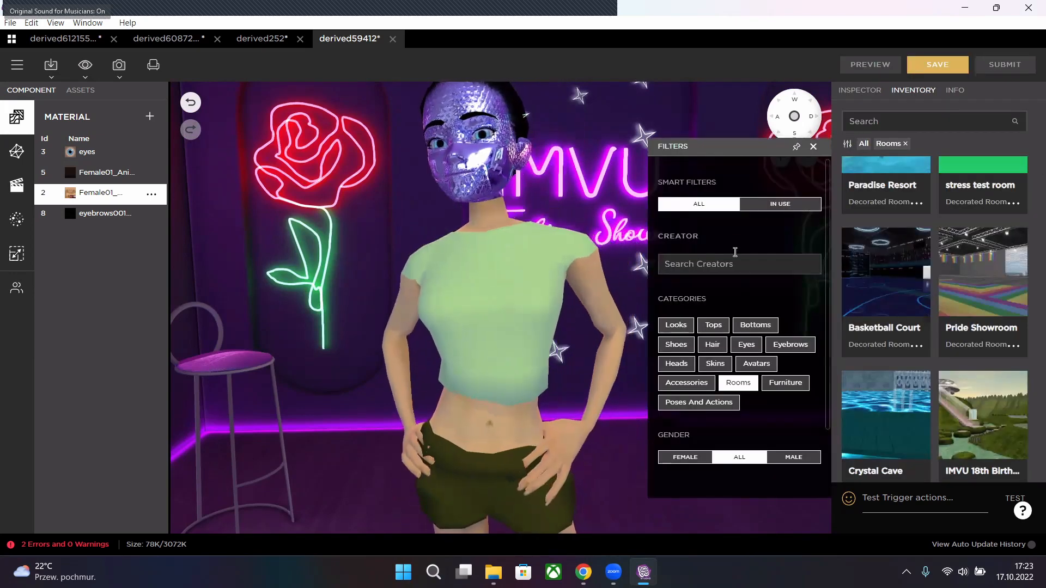
pyautogui.click(676, 325)
pyautogui.scroll(-5, 888, 256)
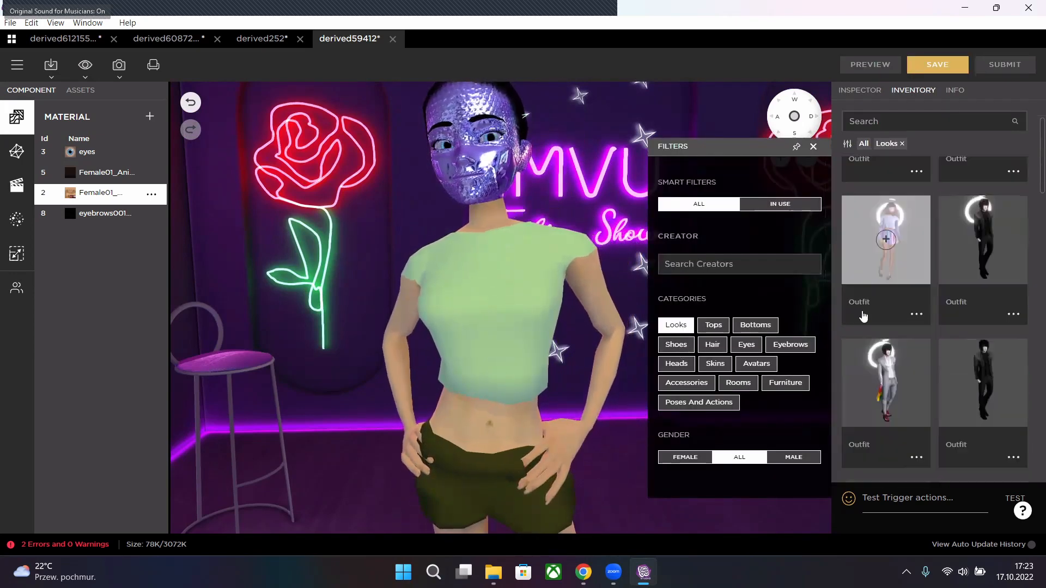
pyautogui.scroll(-4, 887, 309)
pyautogui.scroll(9, 900, 265)
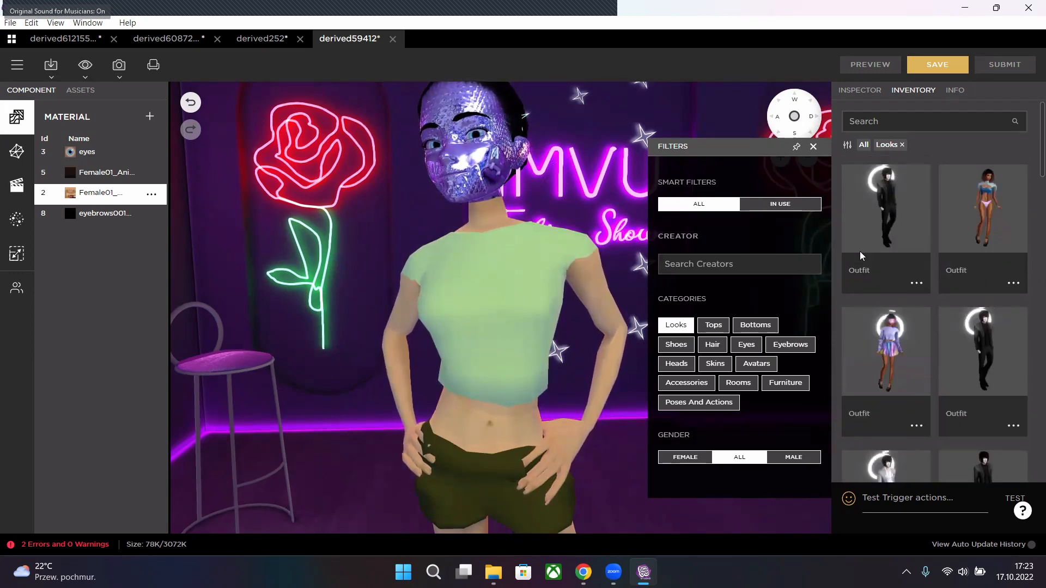
pyautogui.click(813, 147)
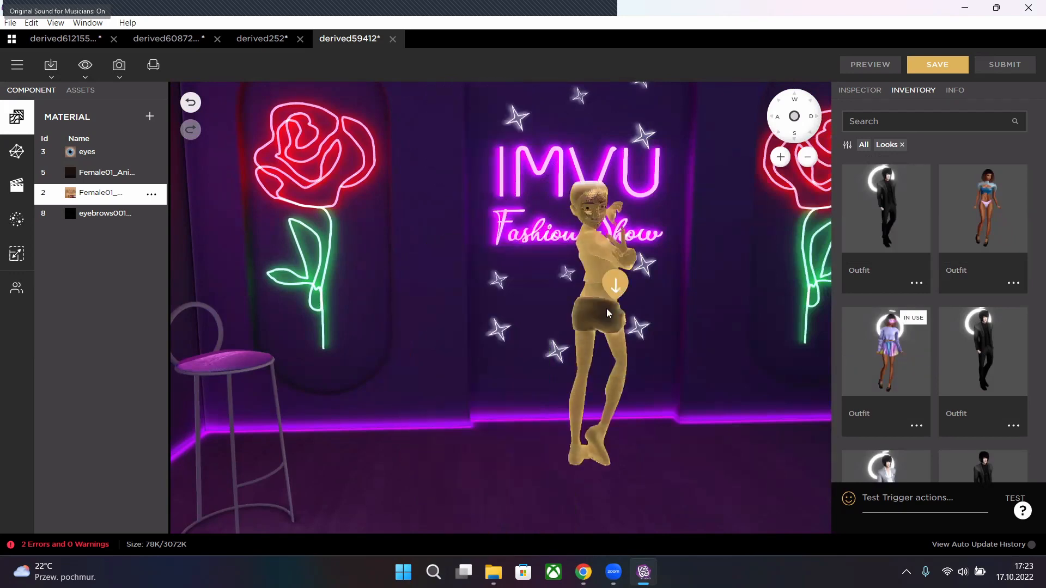
# - Examine the dressed avatar and its reflective face from different distances and angles in the neon fashion show room
pyautogui.scroll(-4, 665, 400)
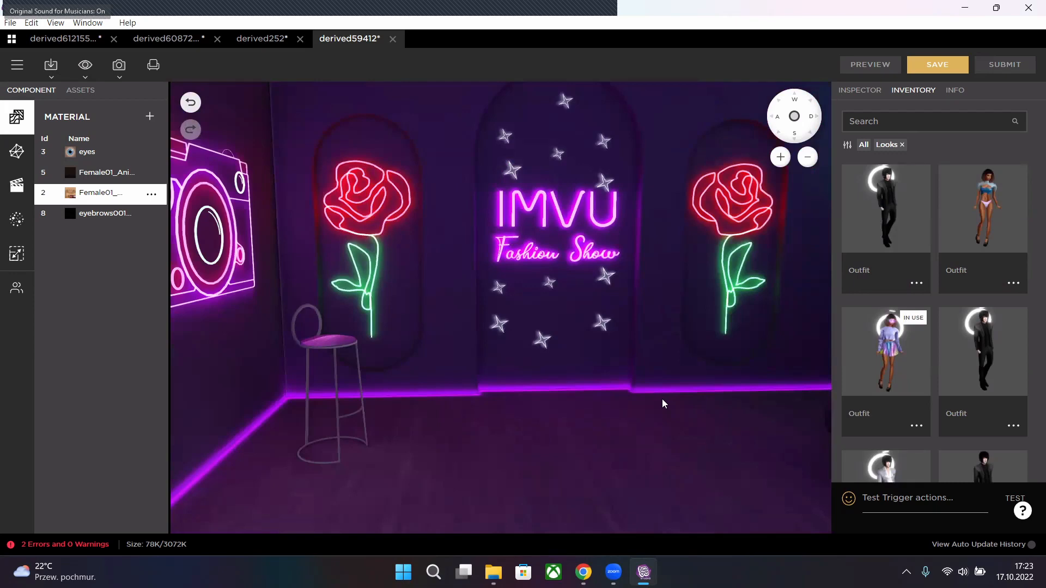
pyautogui.scroll(-5, 648, 403)
pyautogui.click(619, 406)
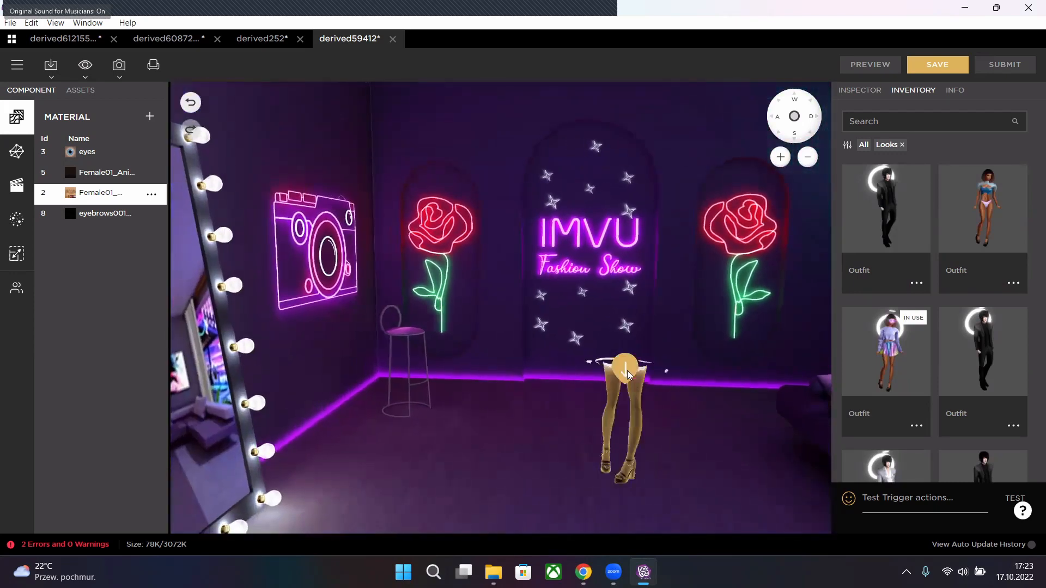
pyautogui.moveTo(627, 371); pyautogui.dragTo(593, 415)
pyautogui.scroll(5, 684, 356)
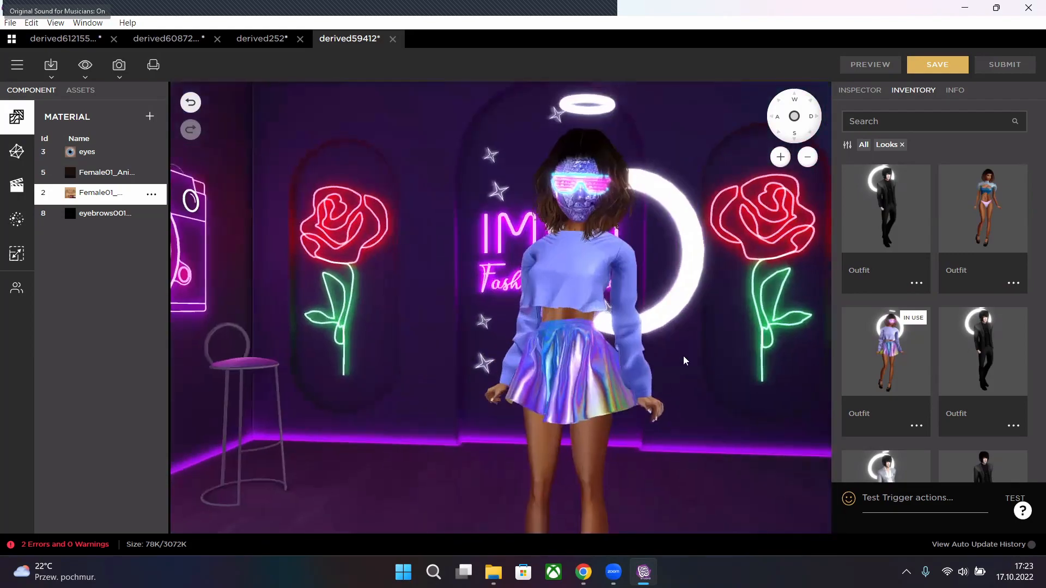
pyautogui.scroll(3, 698, 362)
pyautogui.moveTo(698, 362); pyautogui.dragTo(613, 270, button='right')
pyautogui.moveTo(659, 359); pyautogui.dragTo(645, 542, button='right')
pyautogui.moveTo(643, 455)
pyautogui.mouseDown()
pyautogui.moveTo(742, 449)
pyautogui.moveTo(487, 448)
pyautogui.moveTo(650, 450)
pyautogui.moveTo(631, 449)
pyautogui.moveTo(607, 420)
pyautogui.moveTo(613, 339)
pyautogui.moveTo(443, 306)
pyautogui.moveTo(437, 328)
pyautogui.mouseUp()
pyautogui.moveTo(611, 349); pyautogui.dragTo(646, 402)
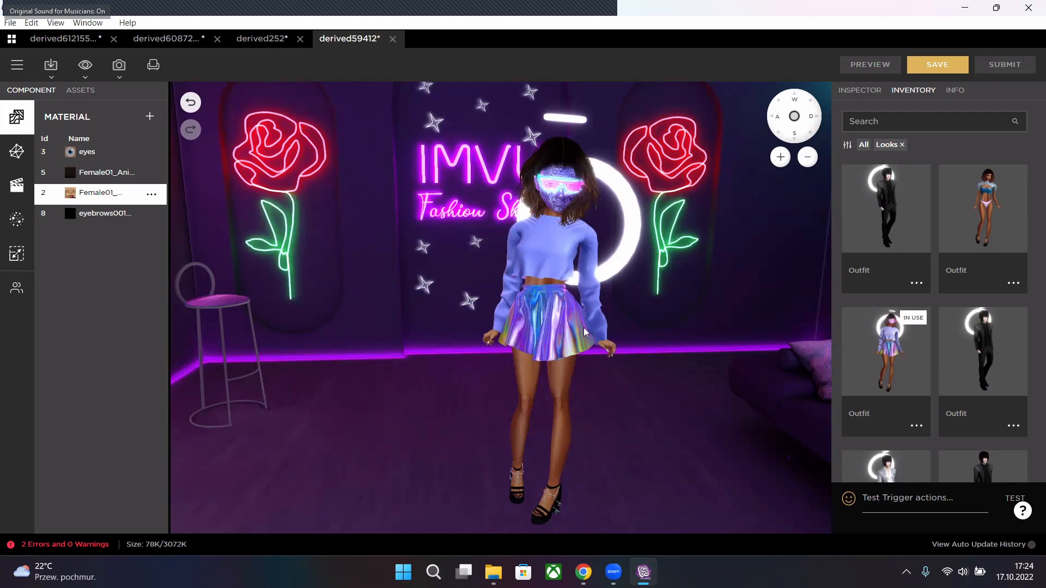
pyautogui.moveTo(624, 371); pyautogui.dragTo(524, 495)
pyautogui.moveTo(583, 466); pyautogui.dragTo(626, 371)
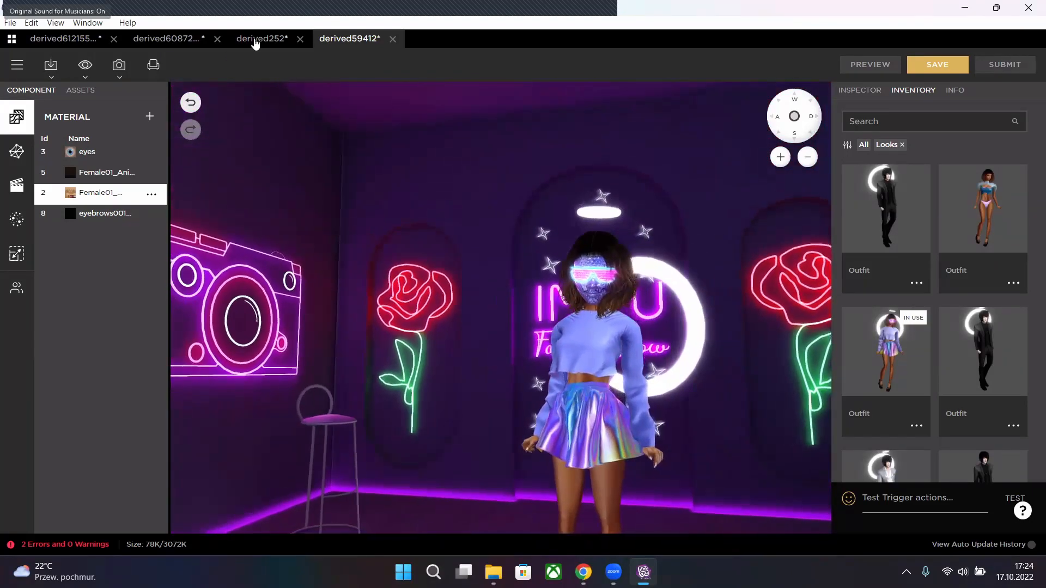
# - Switch to the derived252 project
pyautogui.click(255, 39)
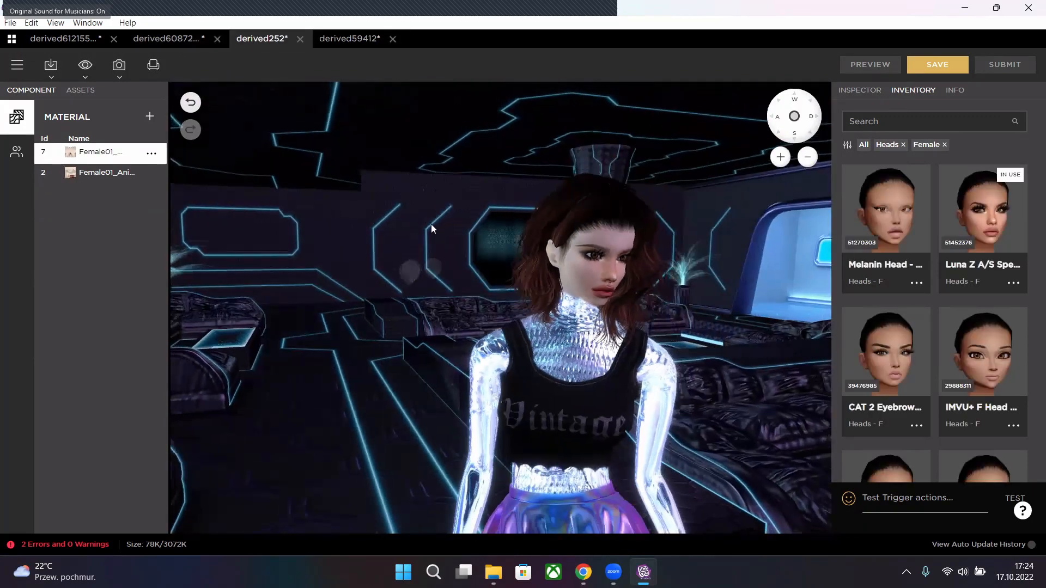
# - Examine the glowing reflective skin with the black crop top and holographic skirt from different front distances and angles in the neon room
pyautogui.scroll(-3, 577, 299)
pyautogui.moveTo(622, 305); pyautogui.dragTo(644, 307)
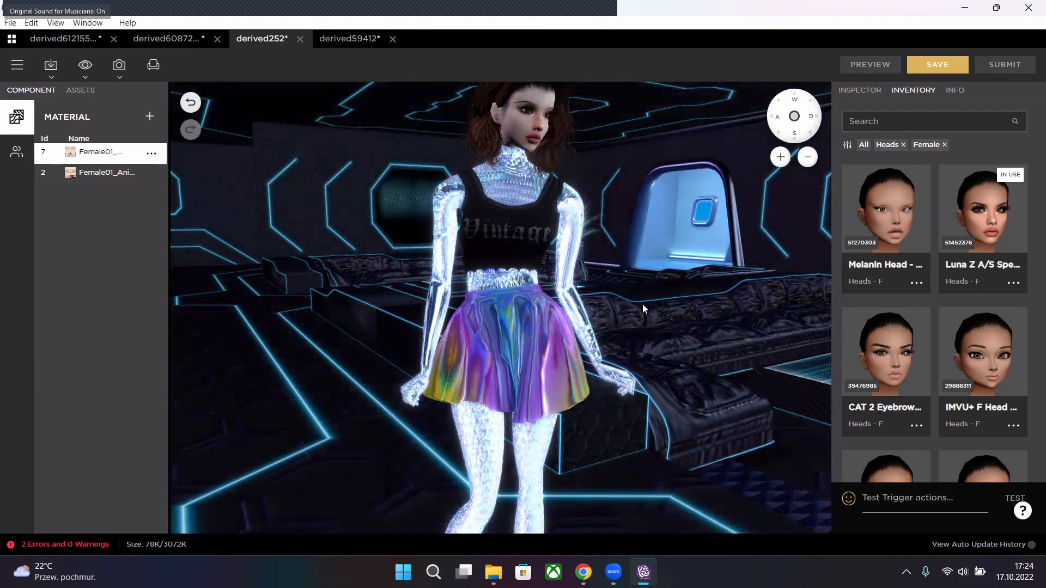
pyautogui.moveTo(620, 346); pyautogui.dragTo(619, 316, button='right')
pyautogui.scroll(-3, 618, 315)
pyautogui.scroll(-2, 618, 315)
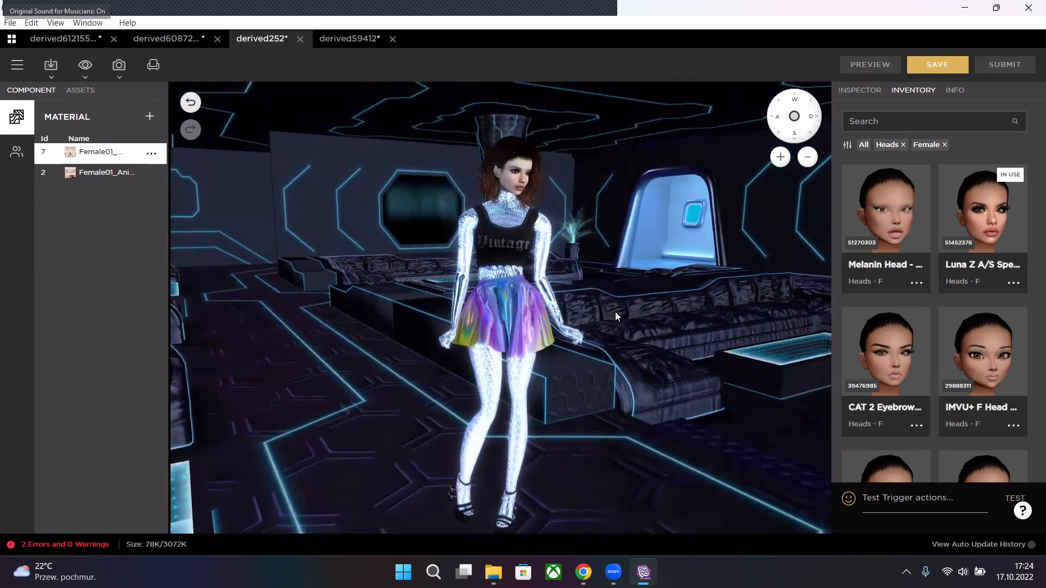
pyautogui.scroll(3, 601, 298)
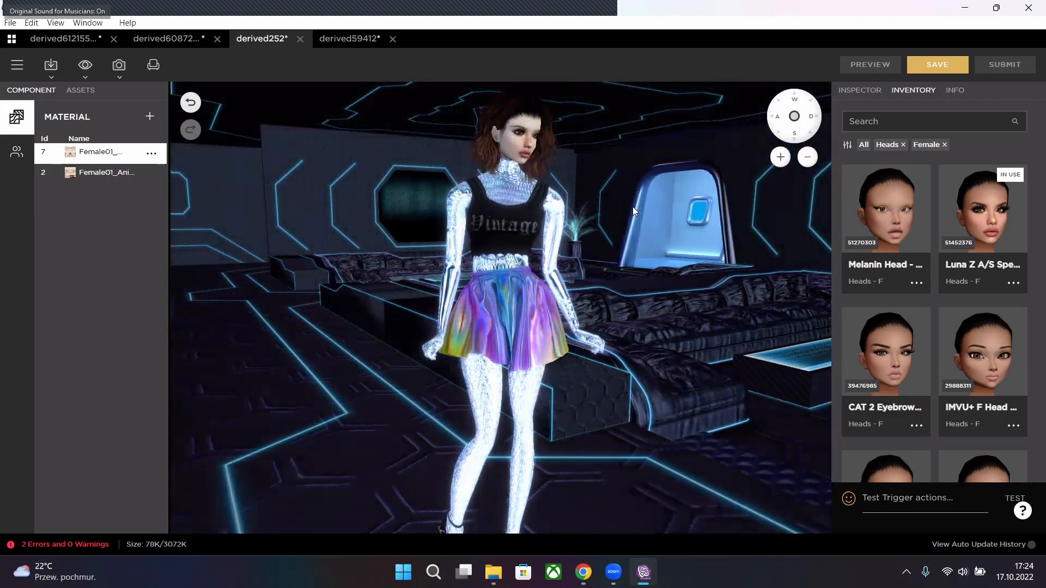
pyautogui.moveTo(570, 221); pyautogui.dragTo(596, 331)
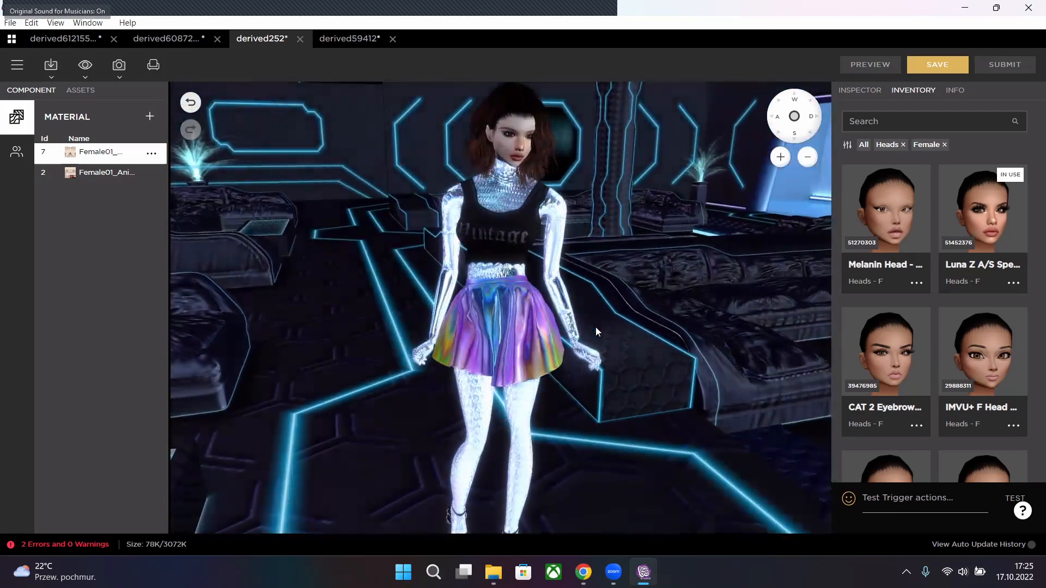
pyautogui.press('w')
pyautogui.press('a')
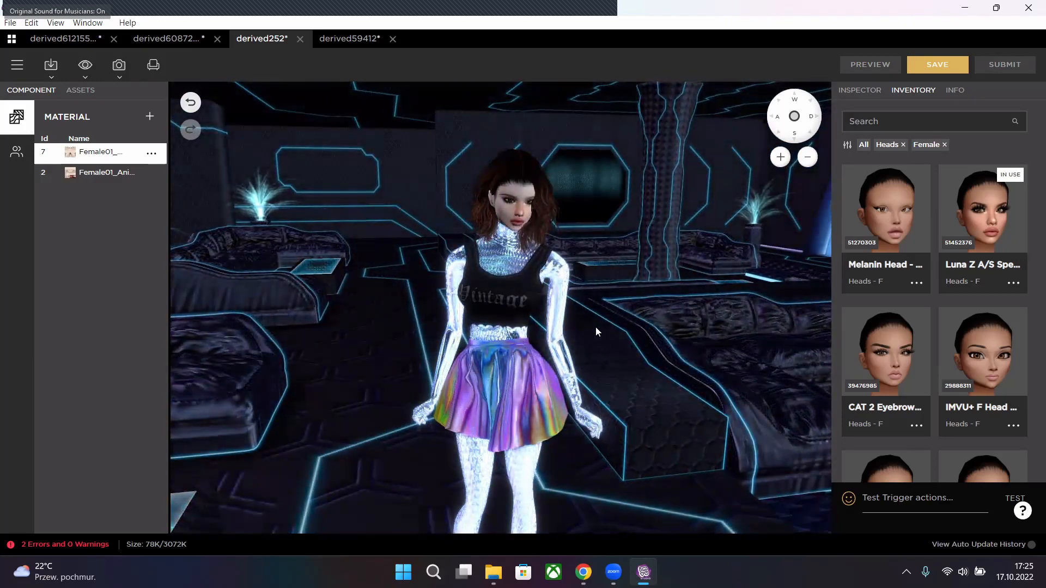
pyautogui.moveTo(596, 327); pyautogui.dragTo(582, 319)
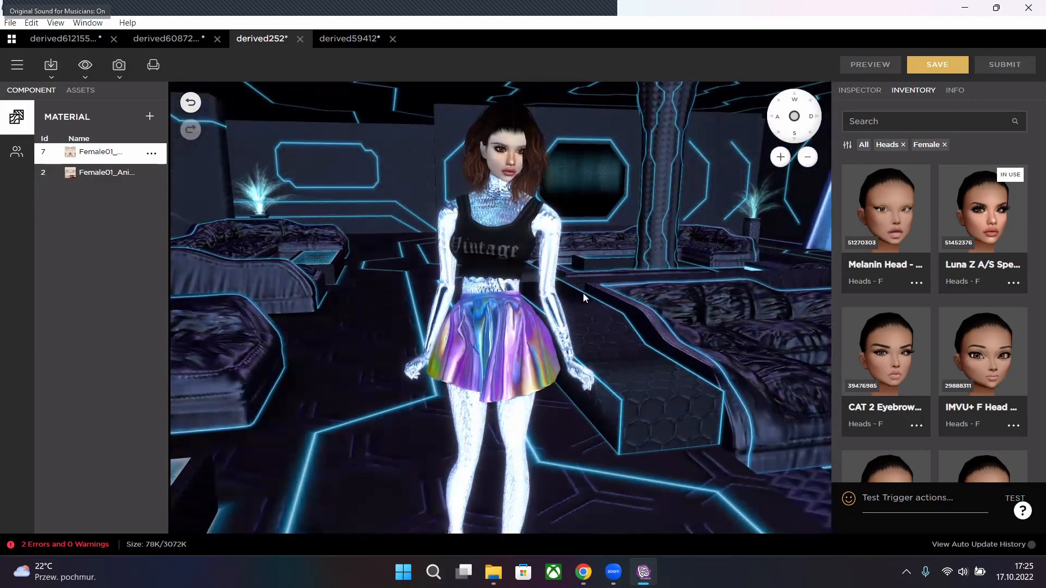
pyautogui.press('a')
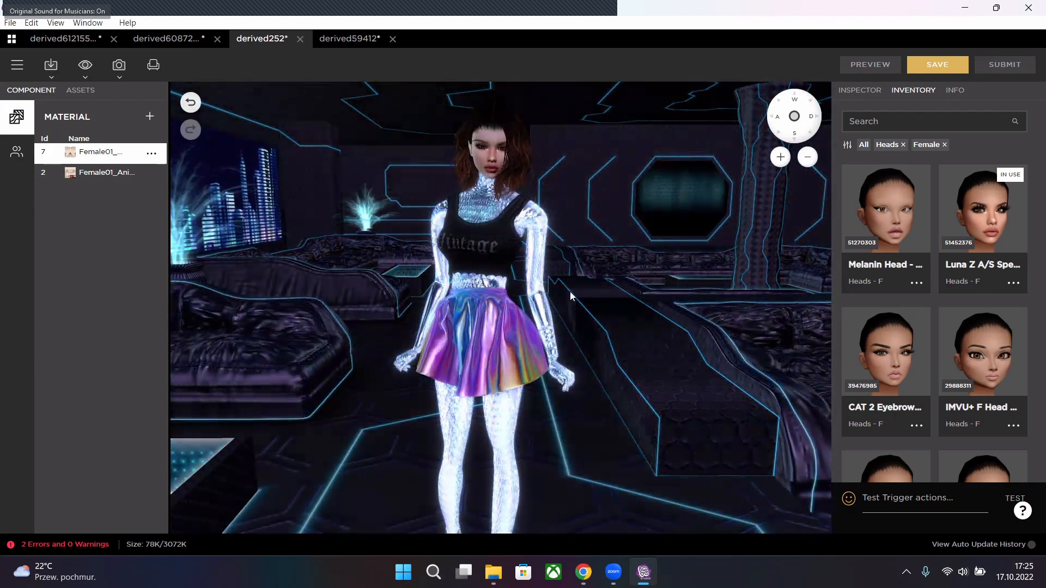
pyautogui.moveTo(574, 251); pyautogui.dragTo(678, 236)
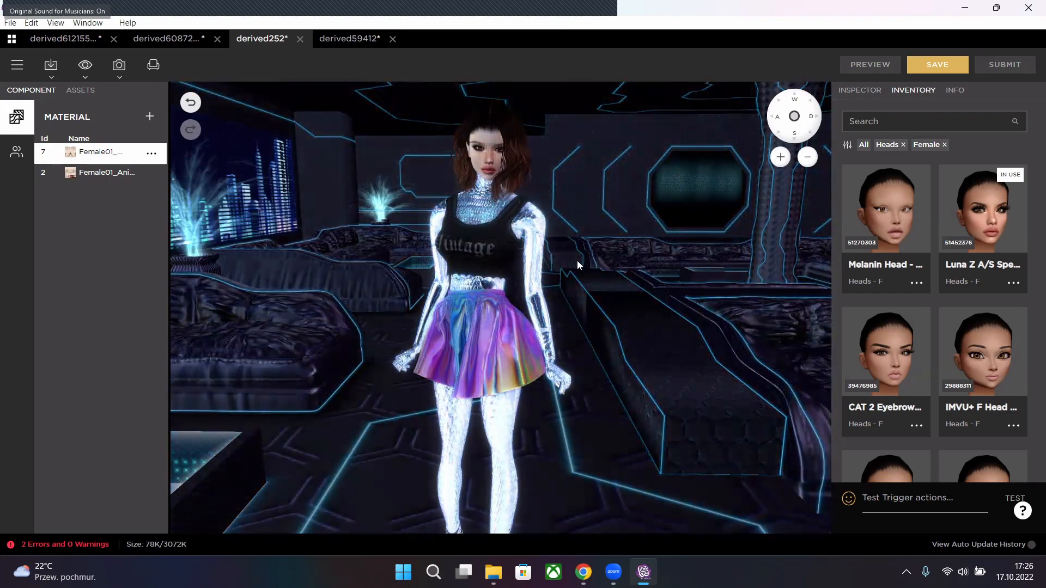
pyautogui.moveTo(577, 261); pyautogui.dragTo(665, 260)
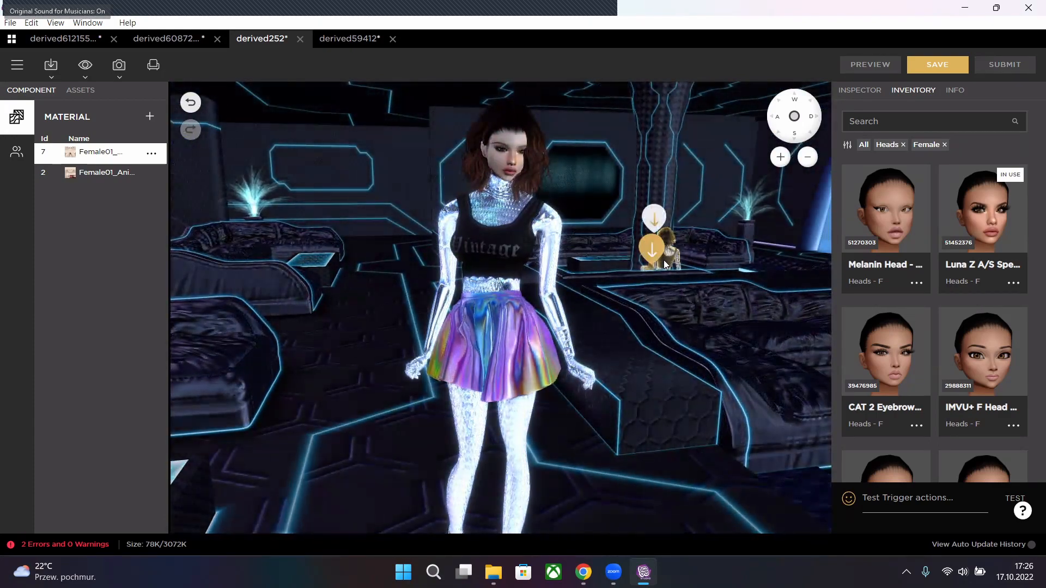
pyautogui.moveTo(660, 260); pyautogui.dragTo(586, 276)
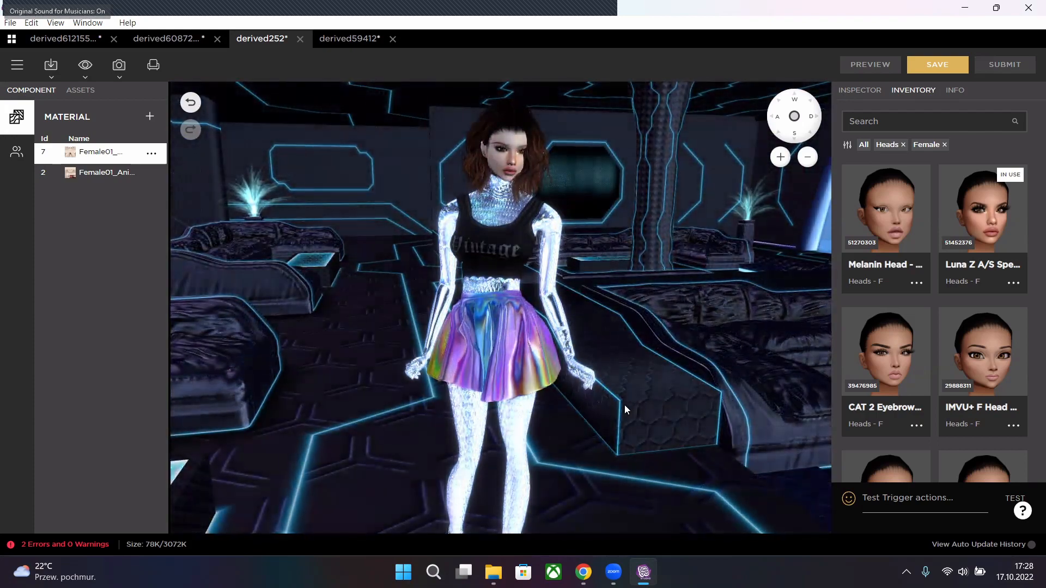
# - Circle all the way around the avatar to inspect the skin's shine and bumpy texture from the back, sides and front
pyautogui.moveTo(625, 406); pyautogui.dragTo(774, 415)
pyautogui.press('d')
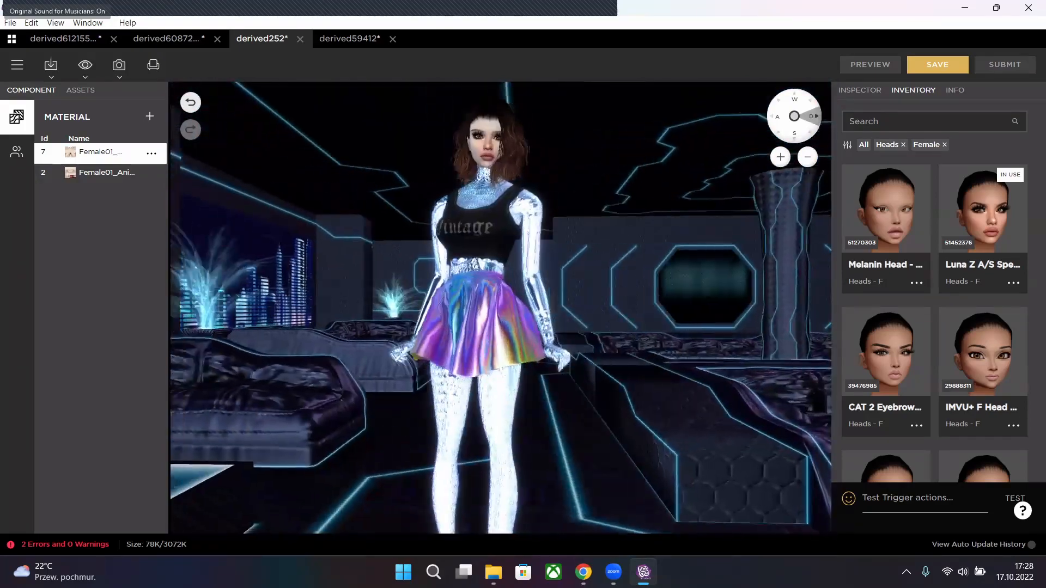
pyautogui.press('d')
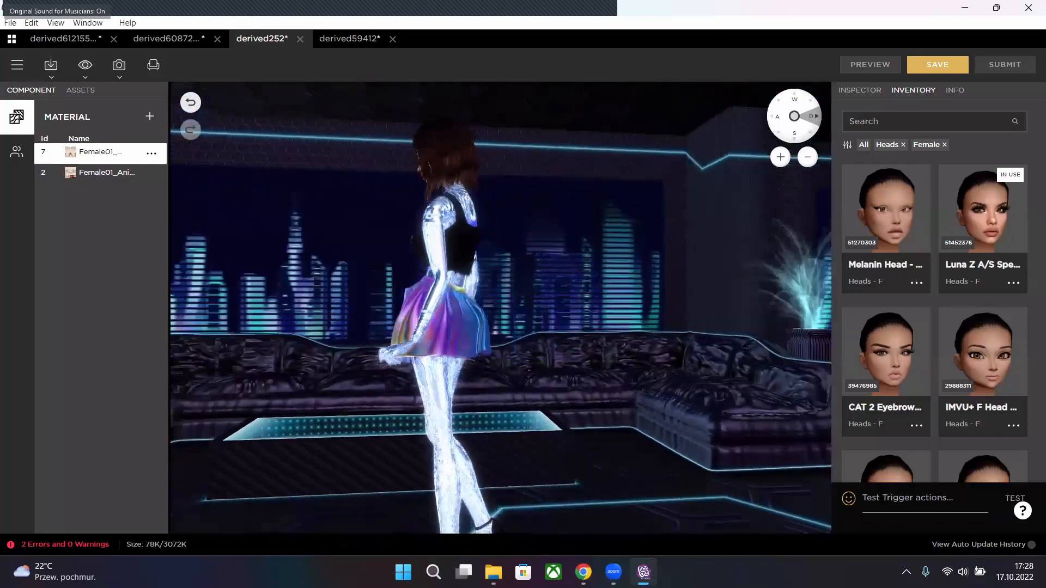
pyautogui.press('d')
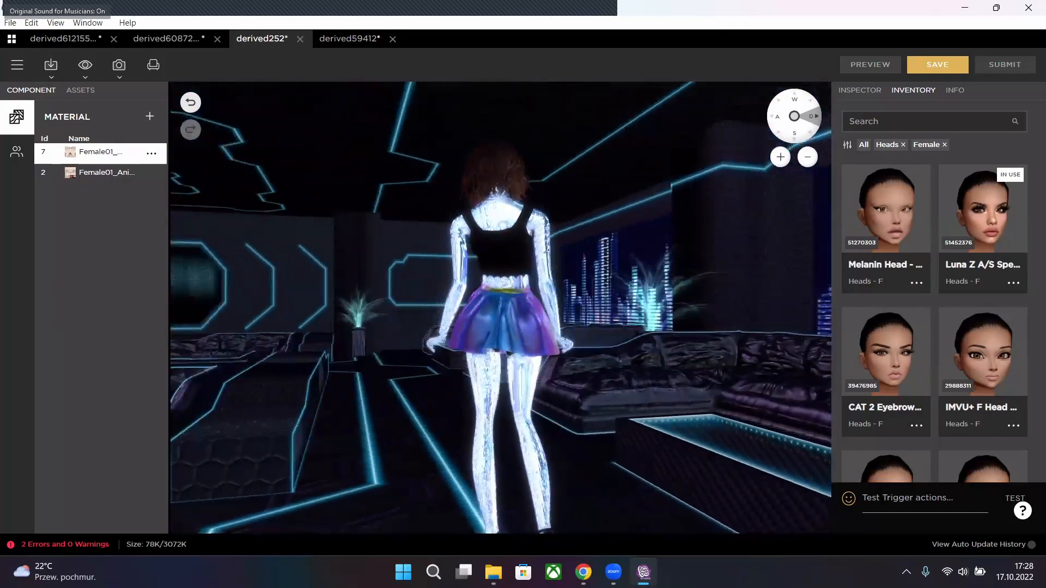
pyautogui.press('d')
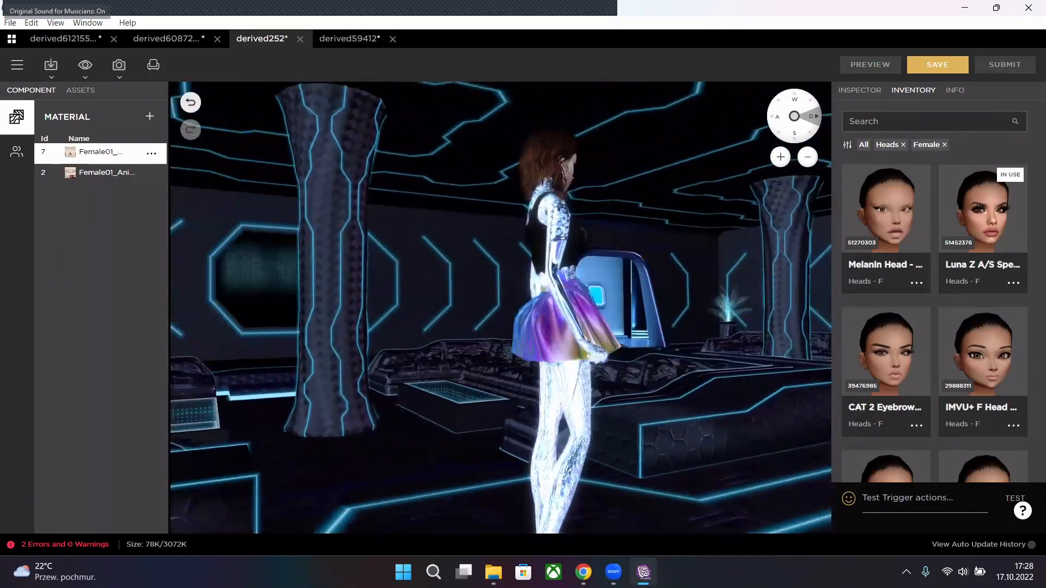
pyautogui.press('d')
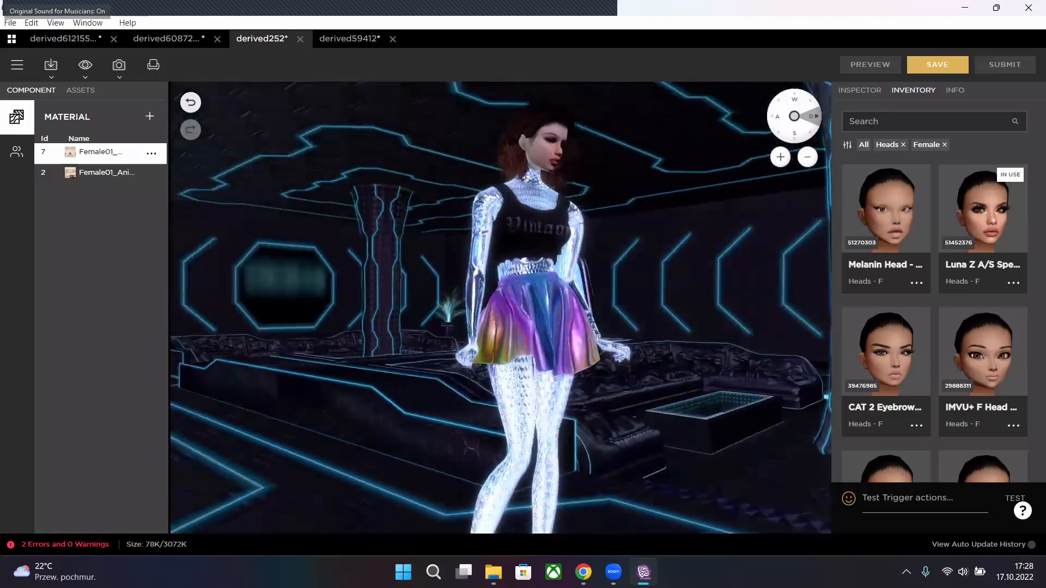
pyautogui.press('d')
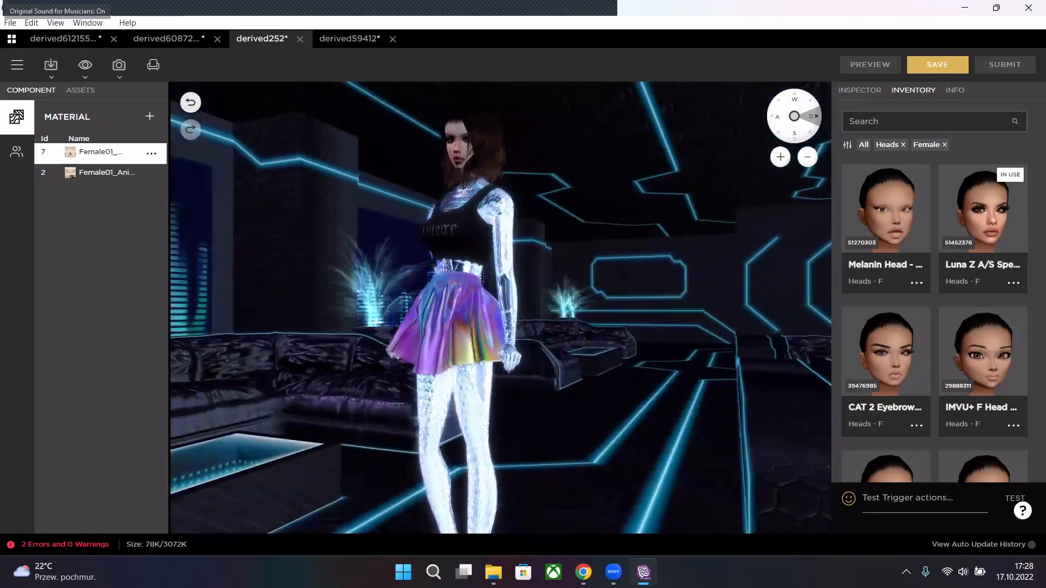
pyautogui.press('d')
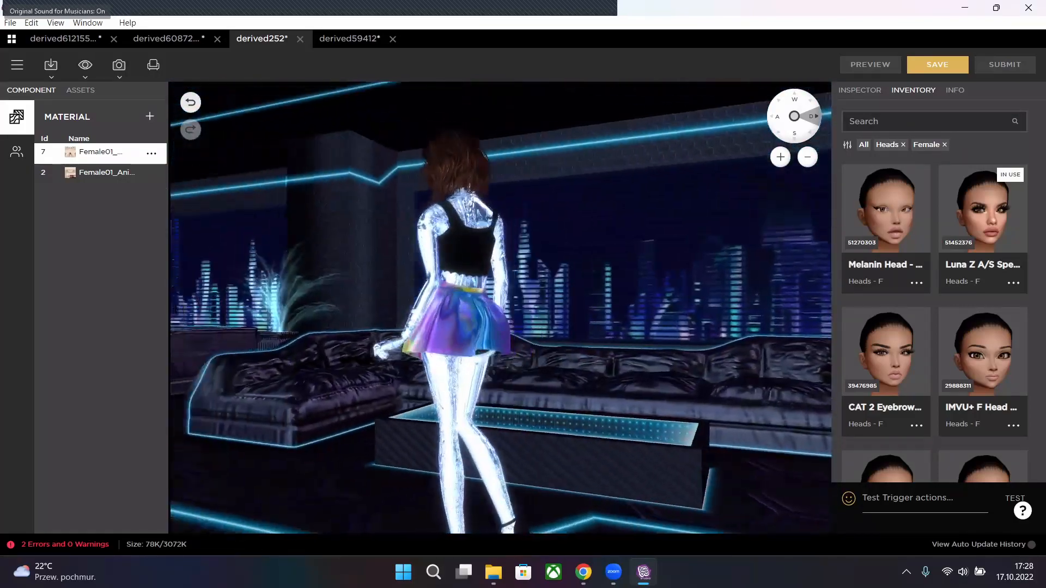
pyautogui.press('w')
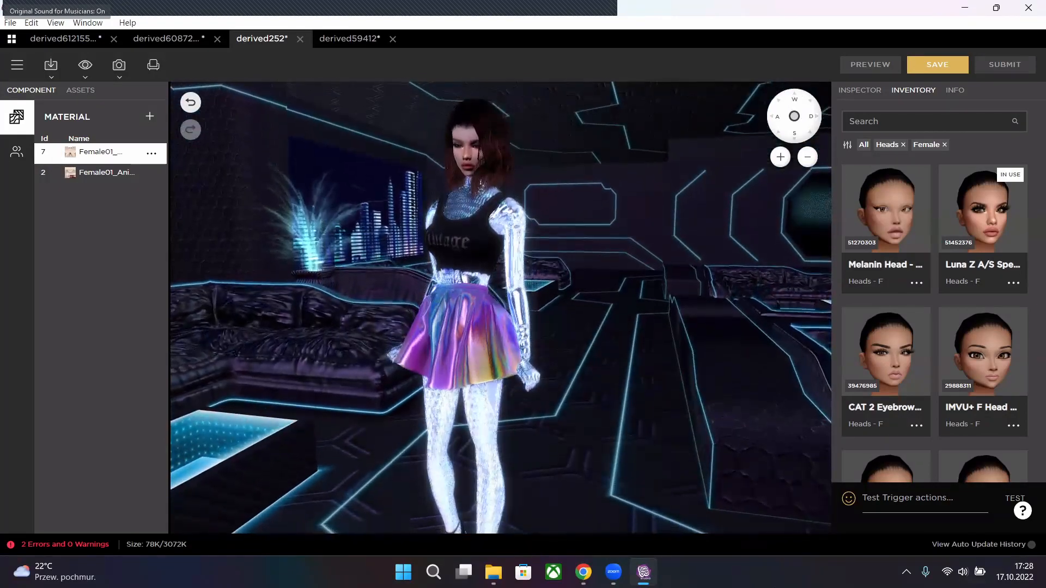
pyautogui.press('a')
pyautogui.press('a')
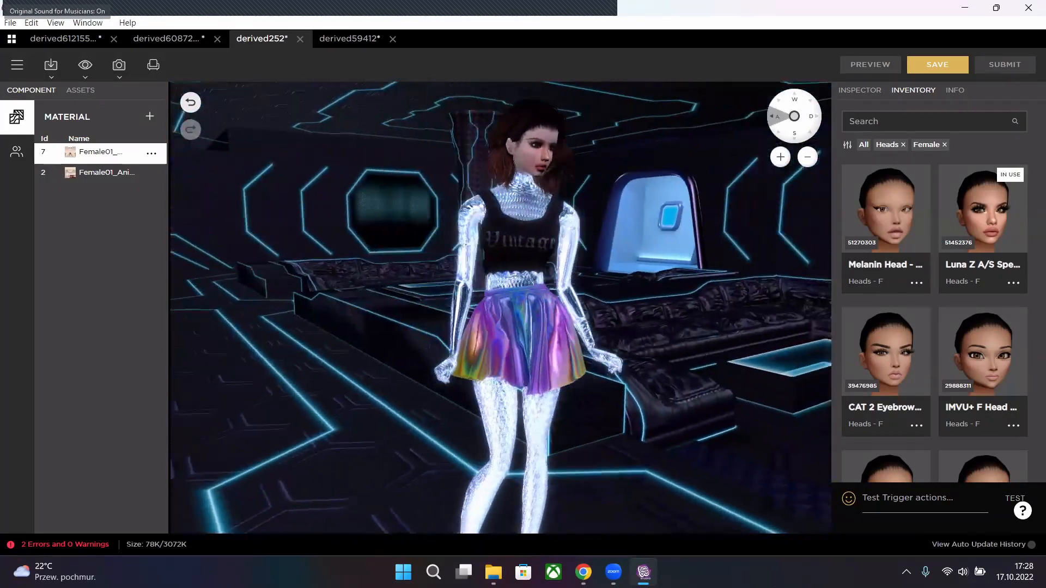
pyautogui.press('a')
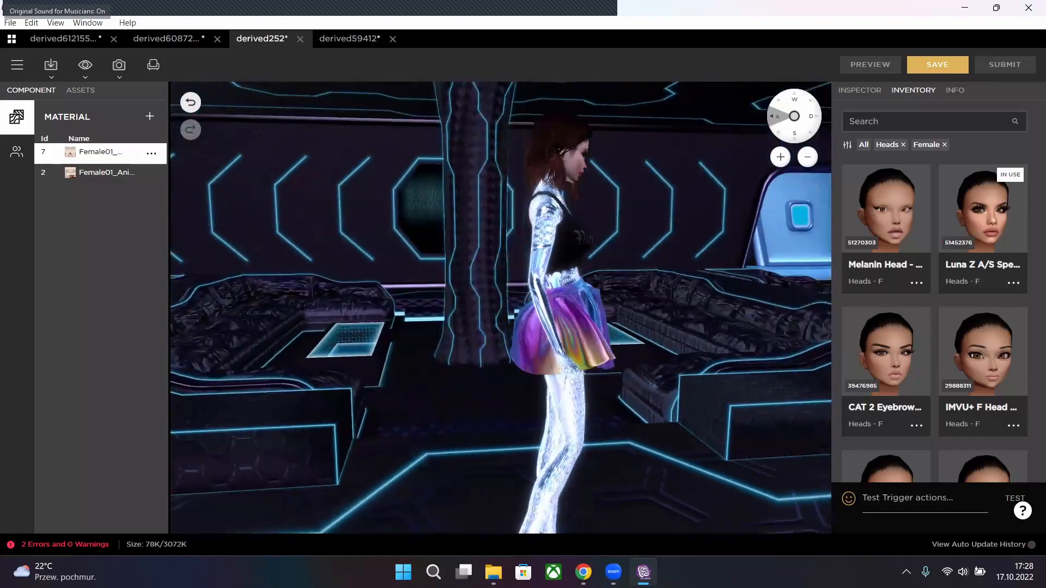
pyautogui.press('a')
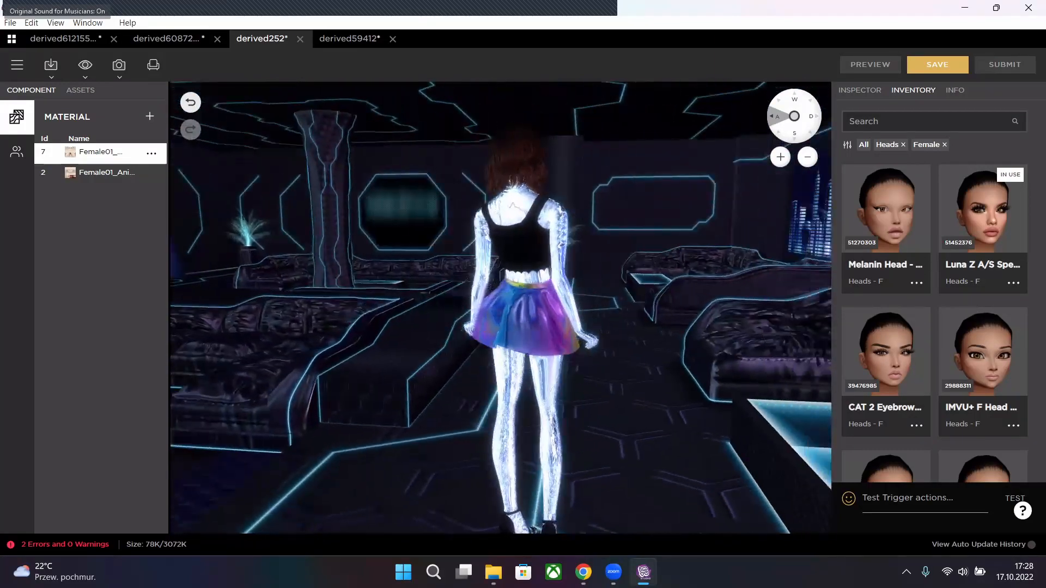
pyautogui.press('a')
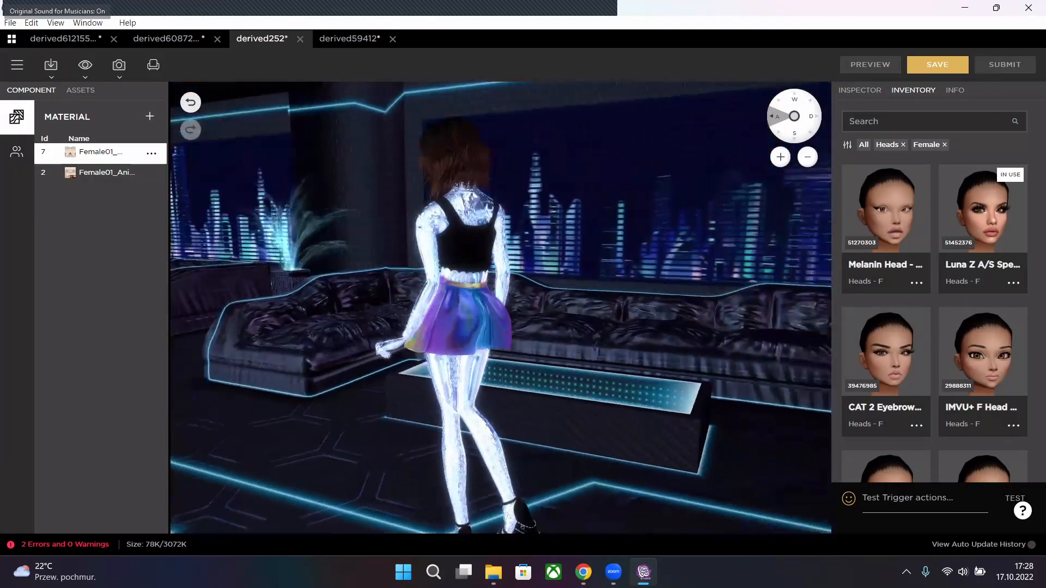
pyautogui.press('a')
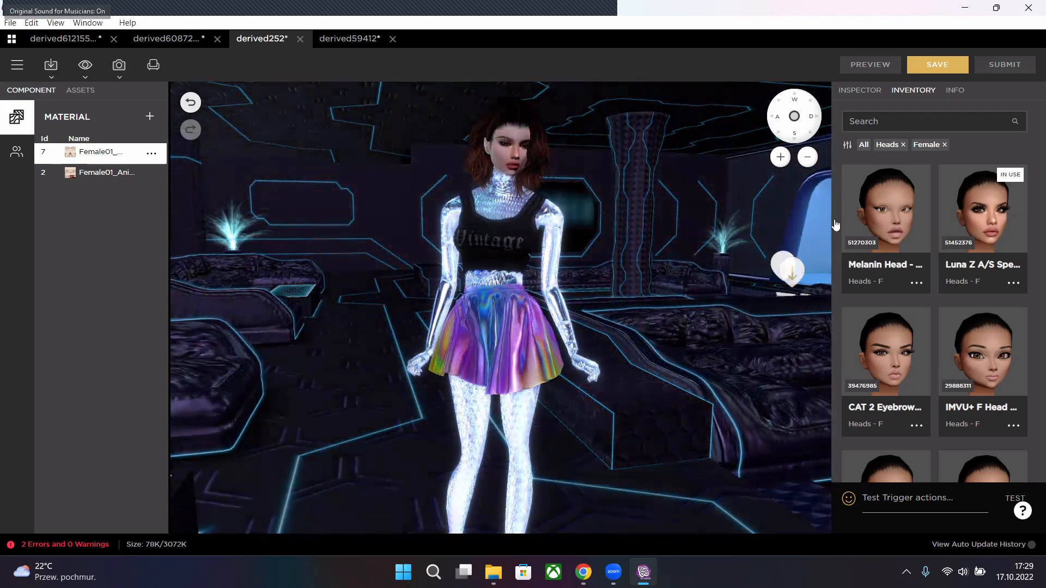
# - Show the texture and transparency properties of the skin material with ID 7
pyautogui.click(848, 92)
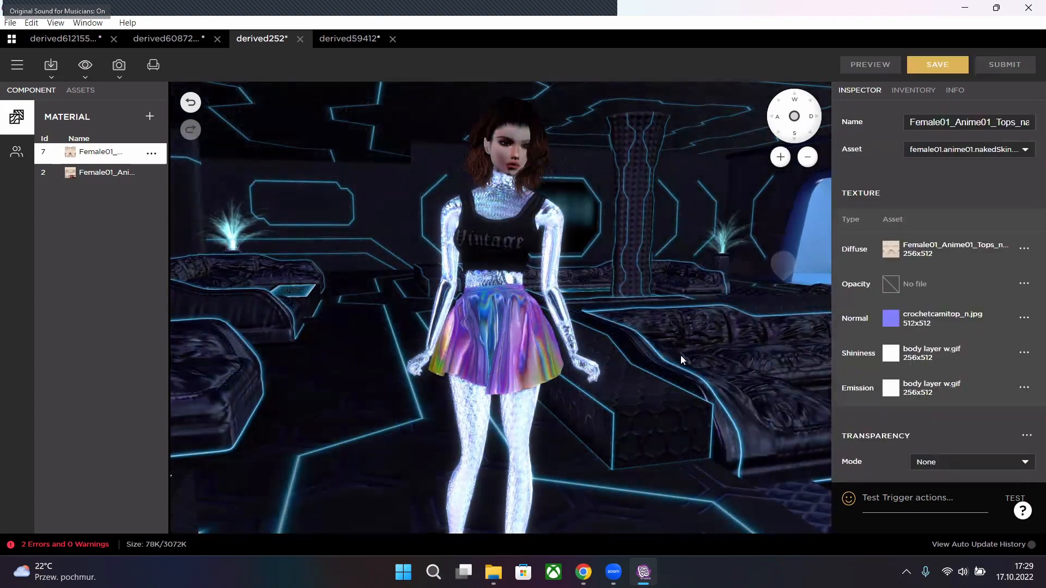